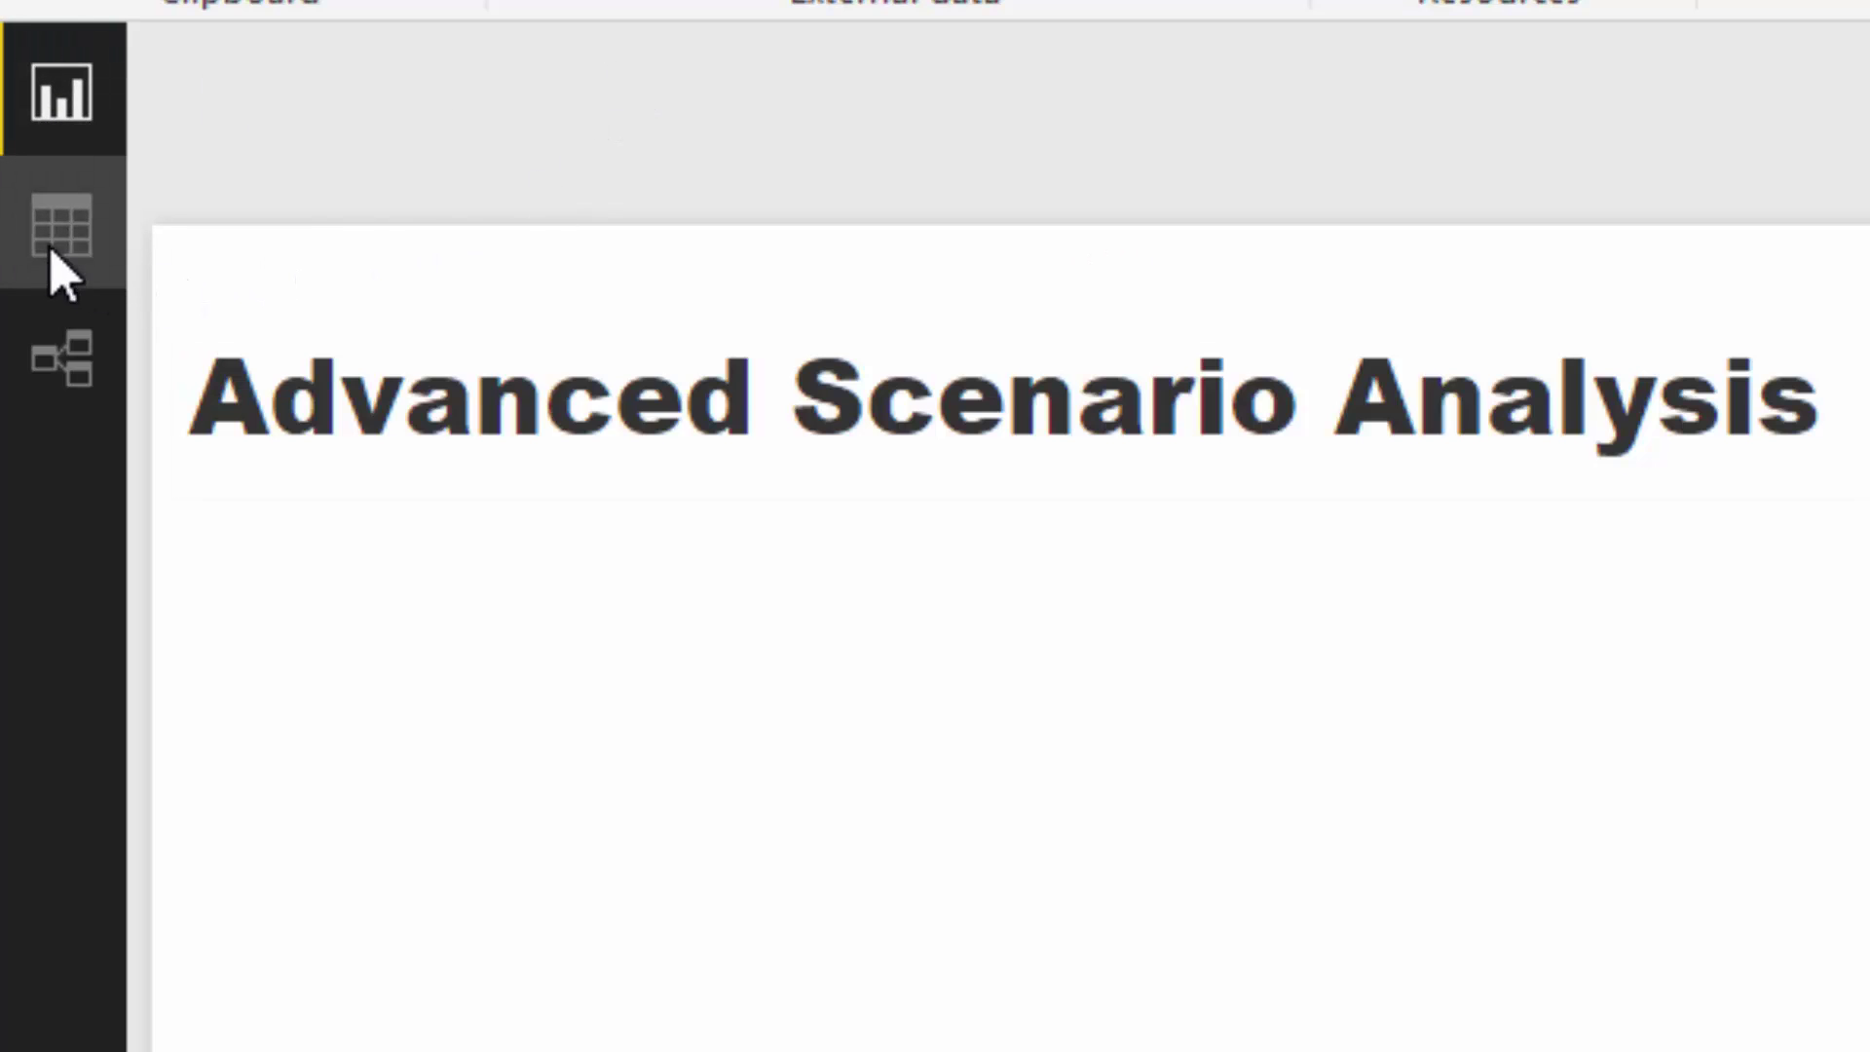
# Open the Sales table's data and examine the Unit Price column.
pyautogui.click(48, 226)
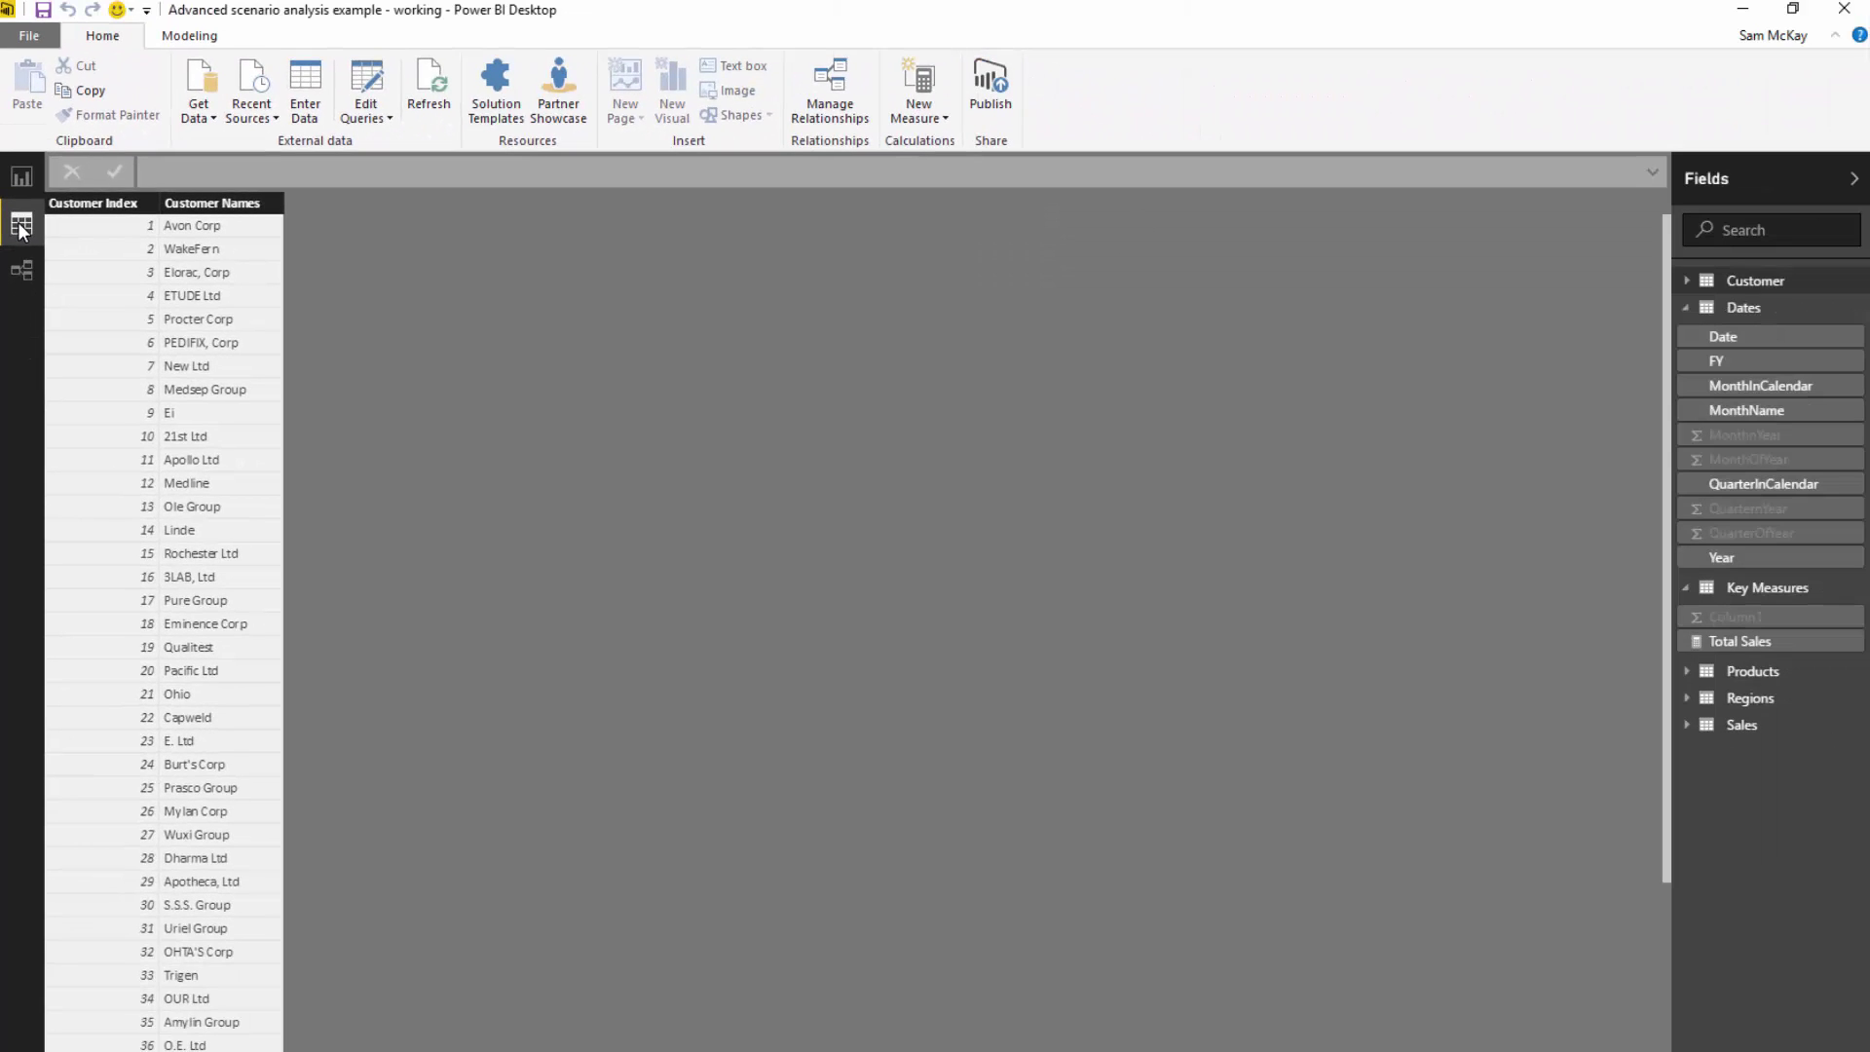
pyautogui.click(1686, 309)
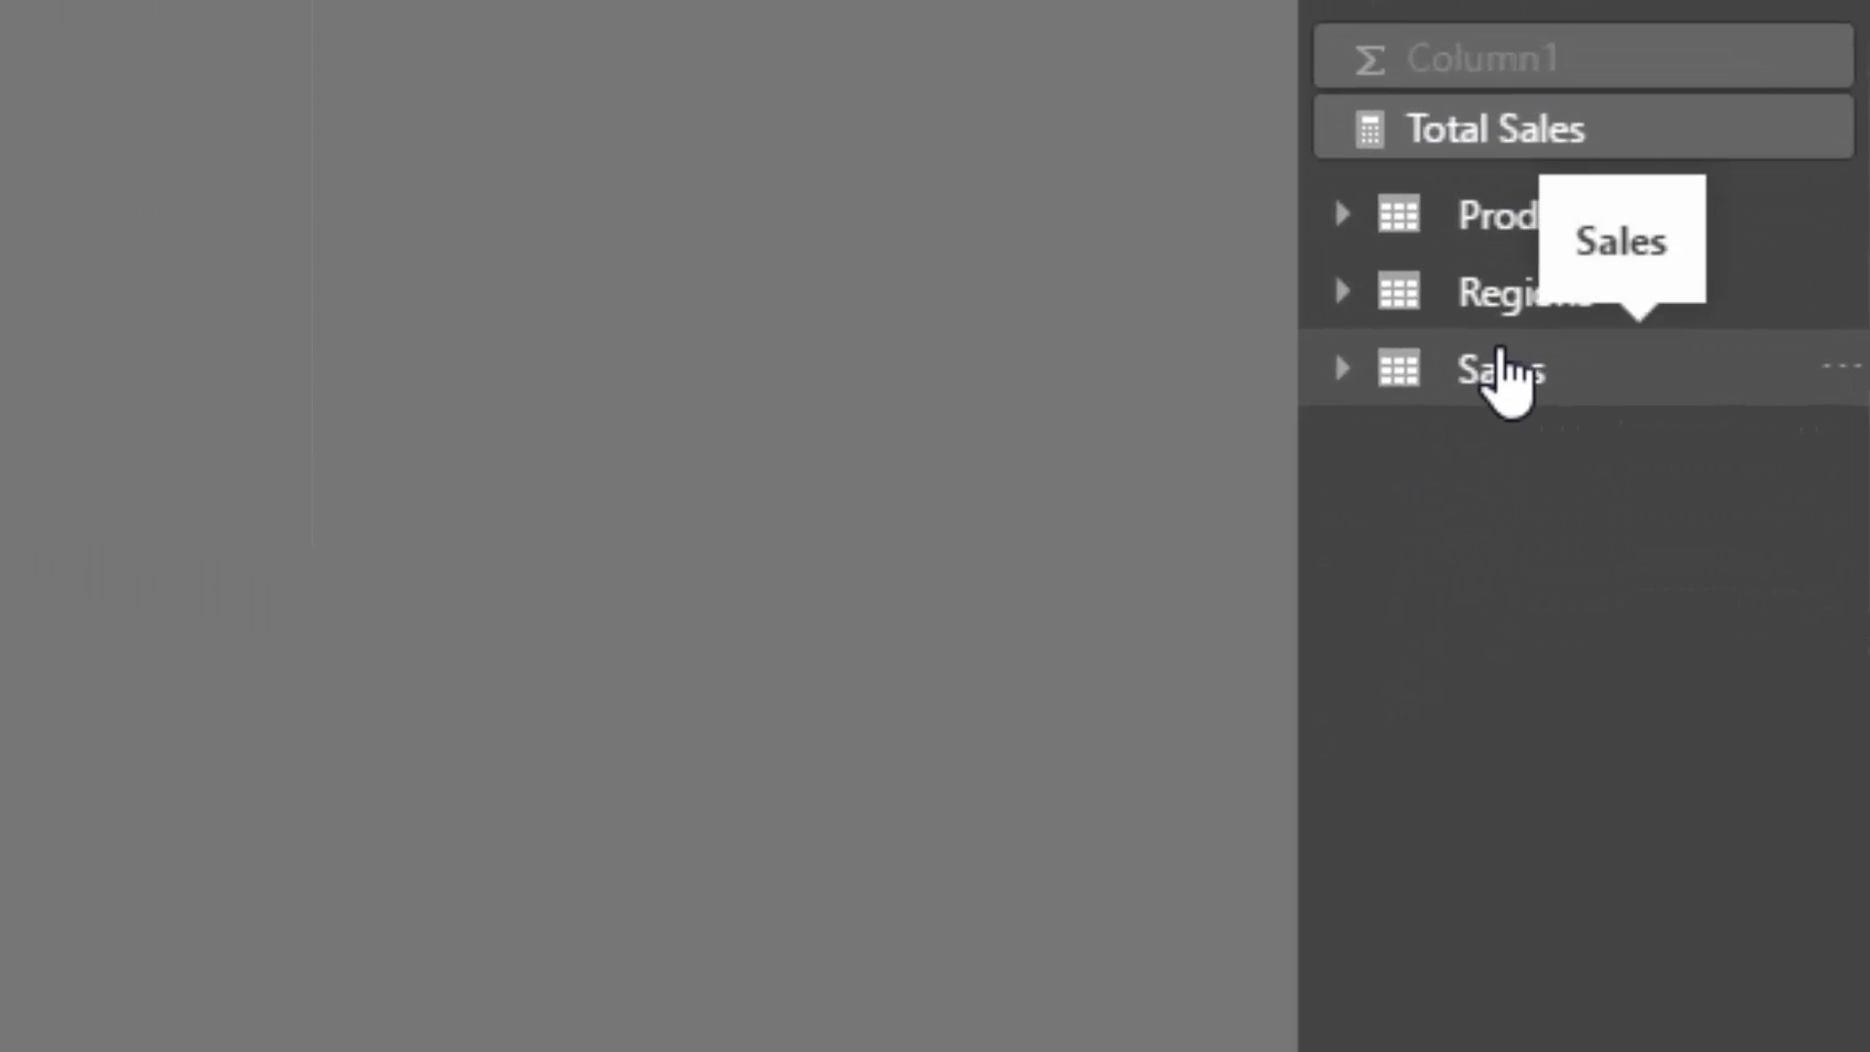
pyautogui.click(1501, 353)
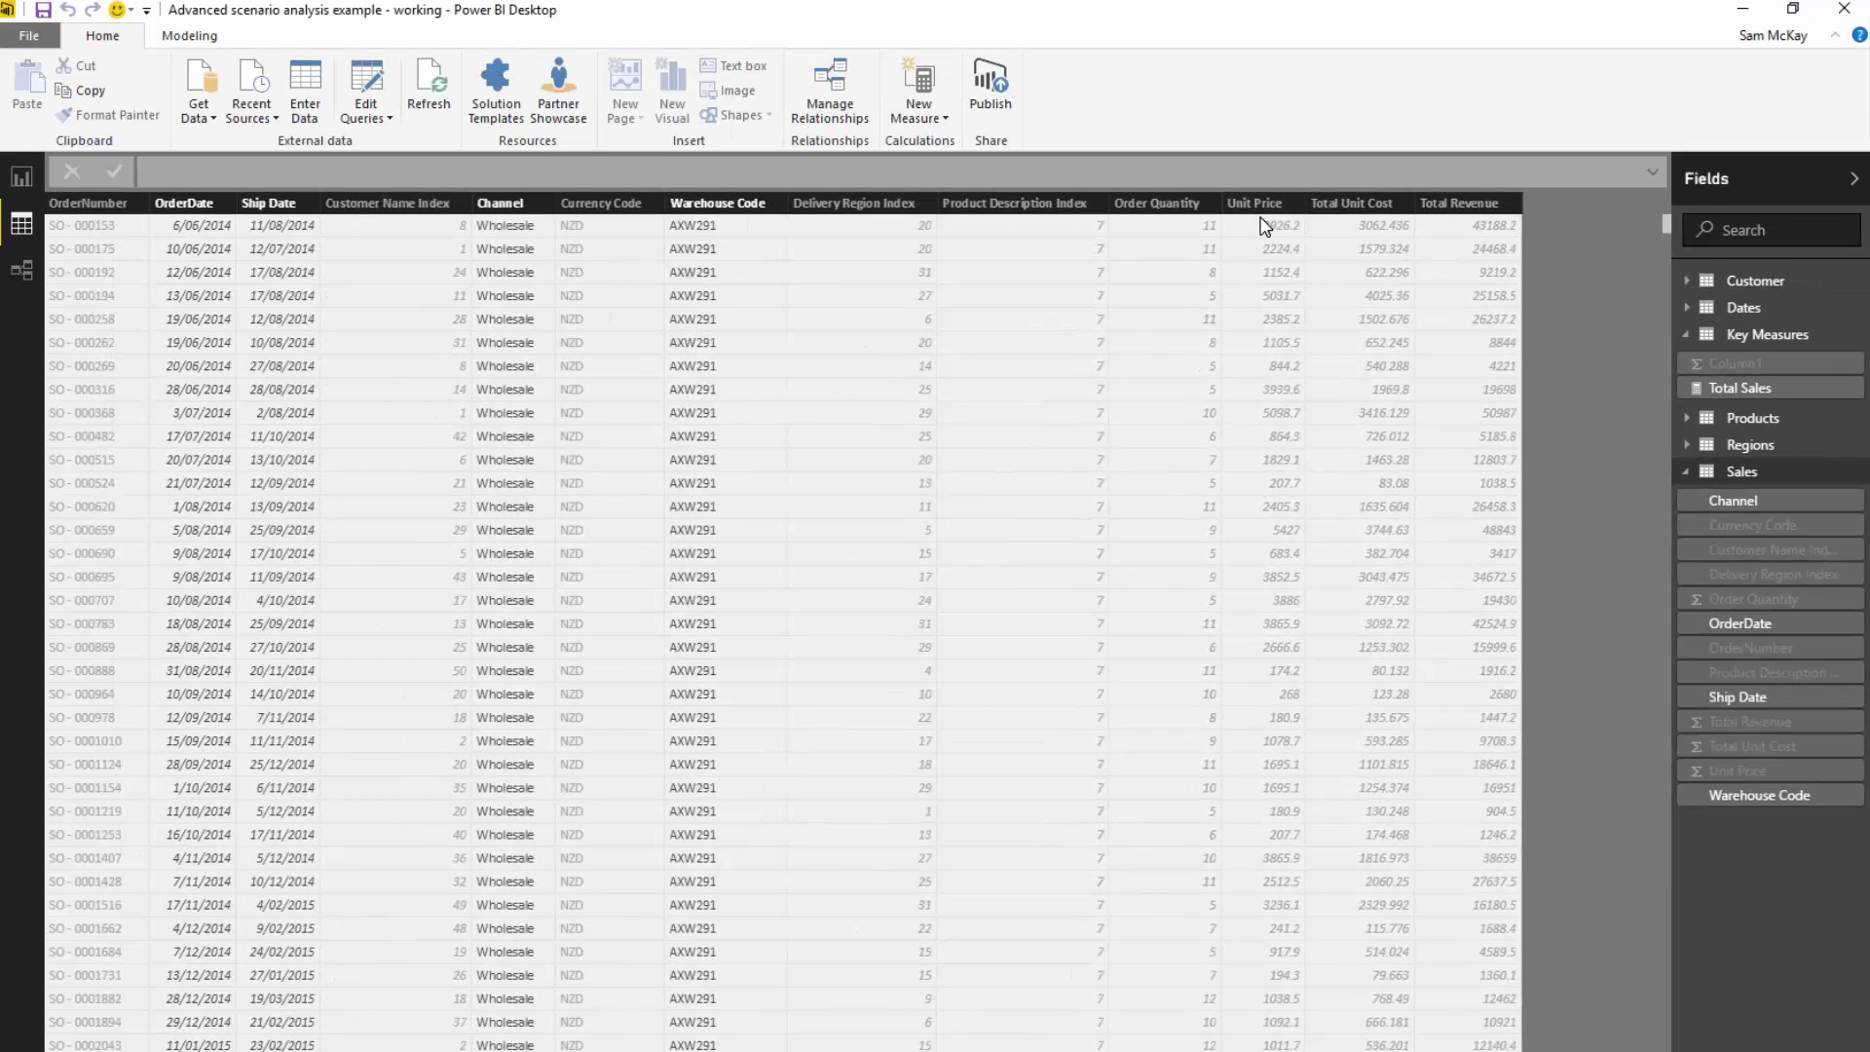
pyautogui.click(1268, 209)
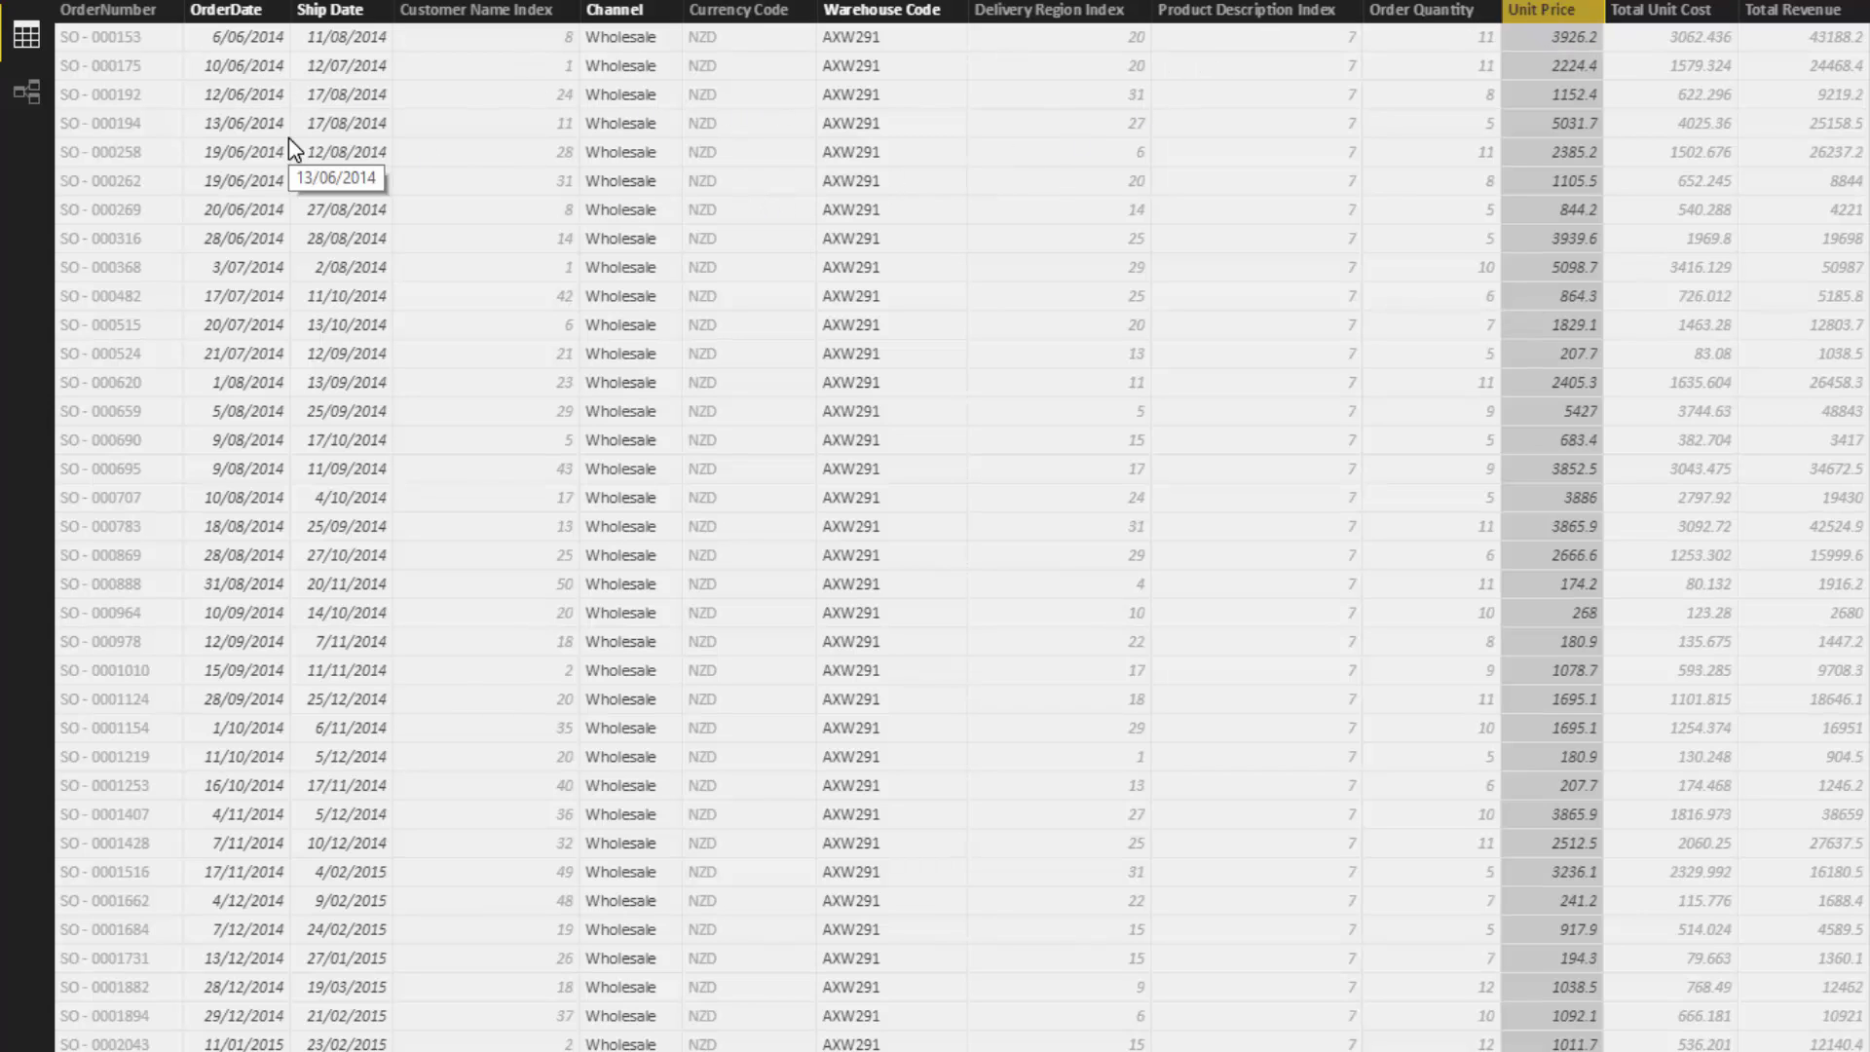
# View the model's relationships and inspect the Total Revenue and Unit Price columns of the Sales table.
pyautogui.click(26, 92)
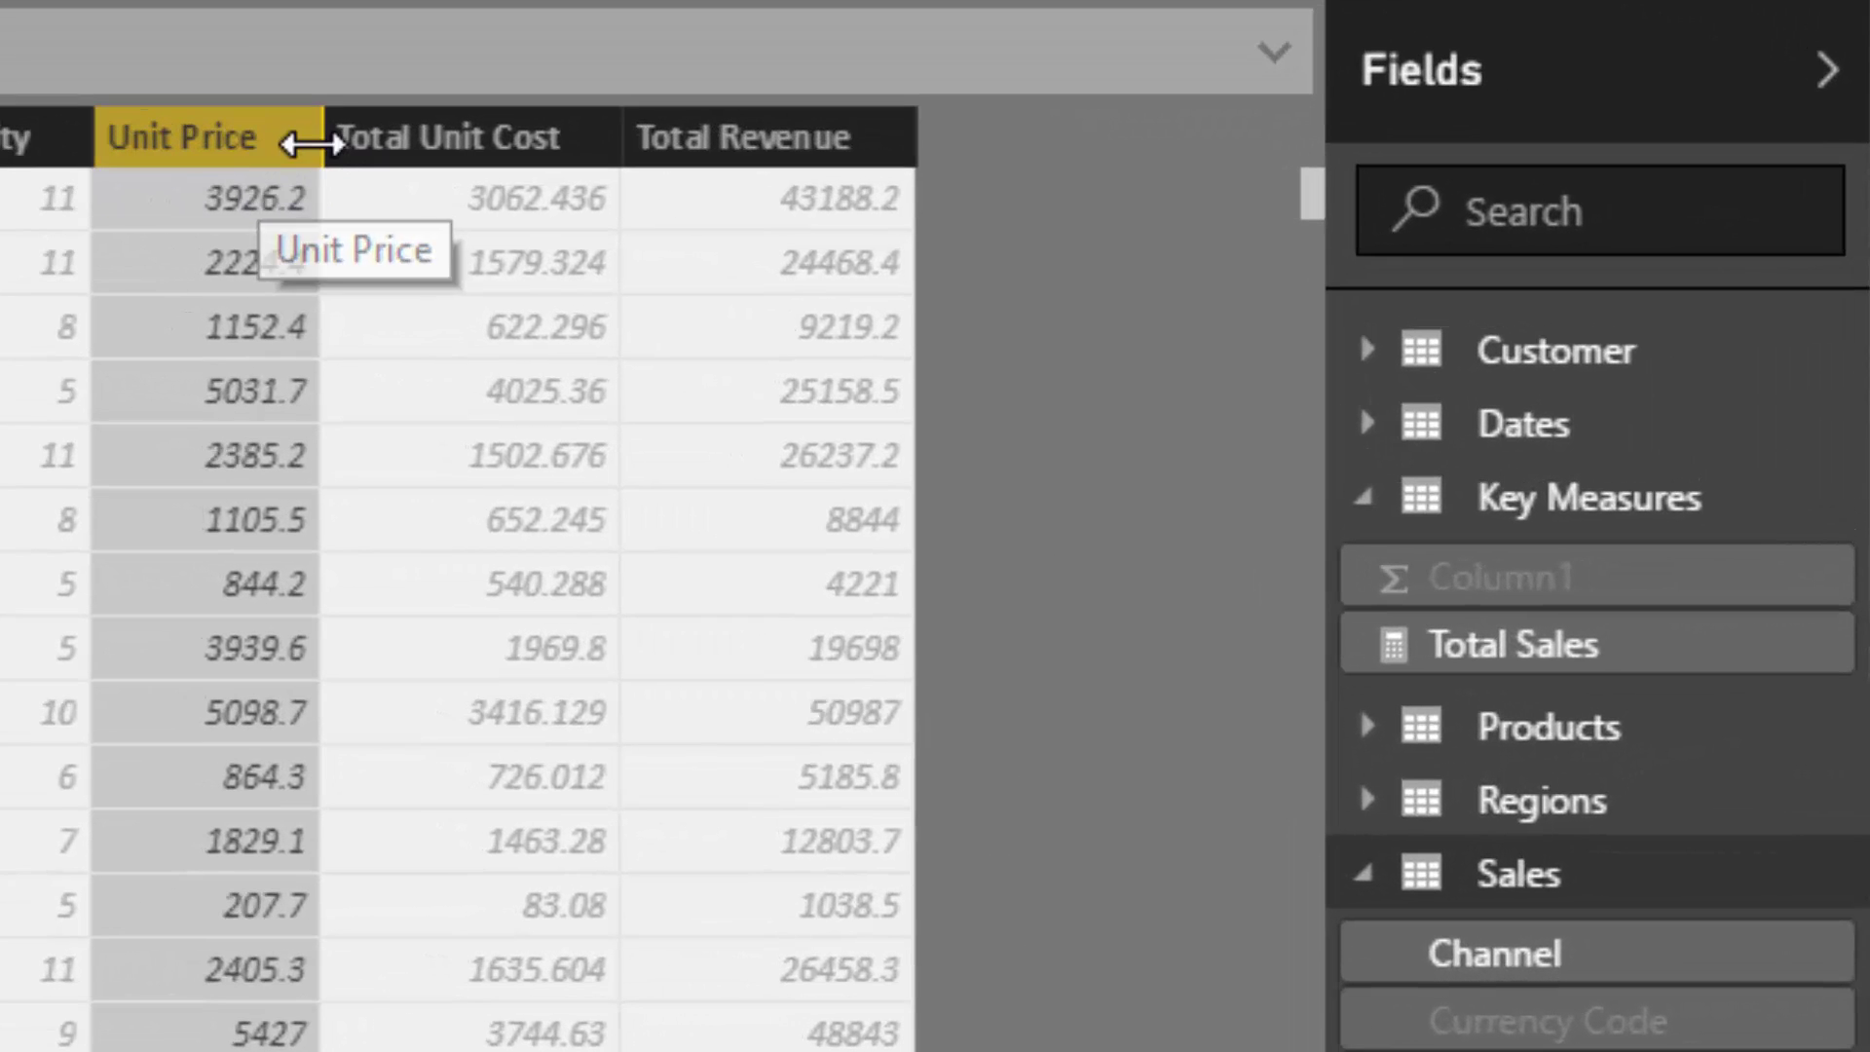
pyautogui.click(730, 160)
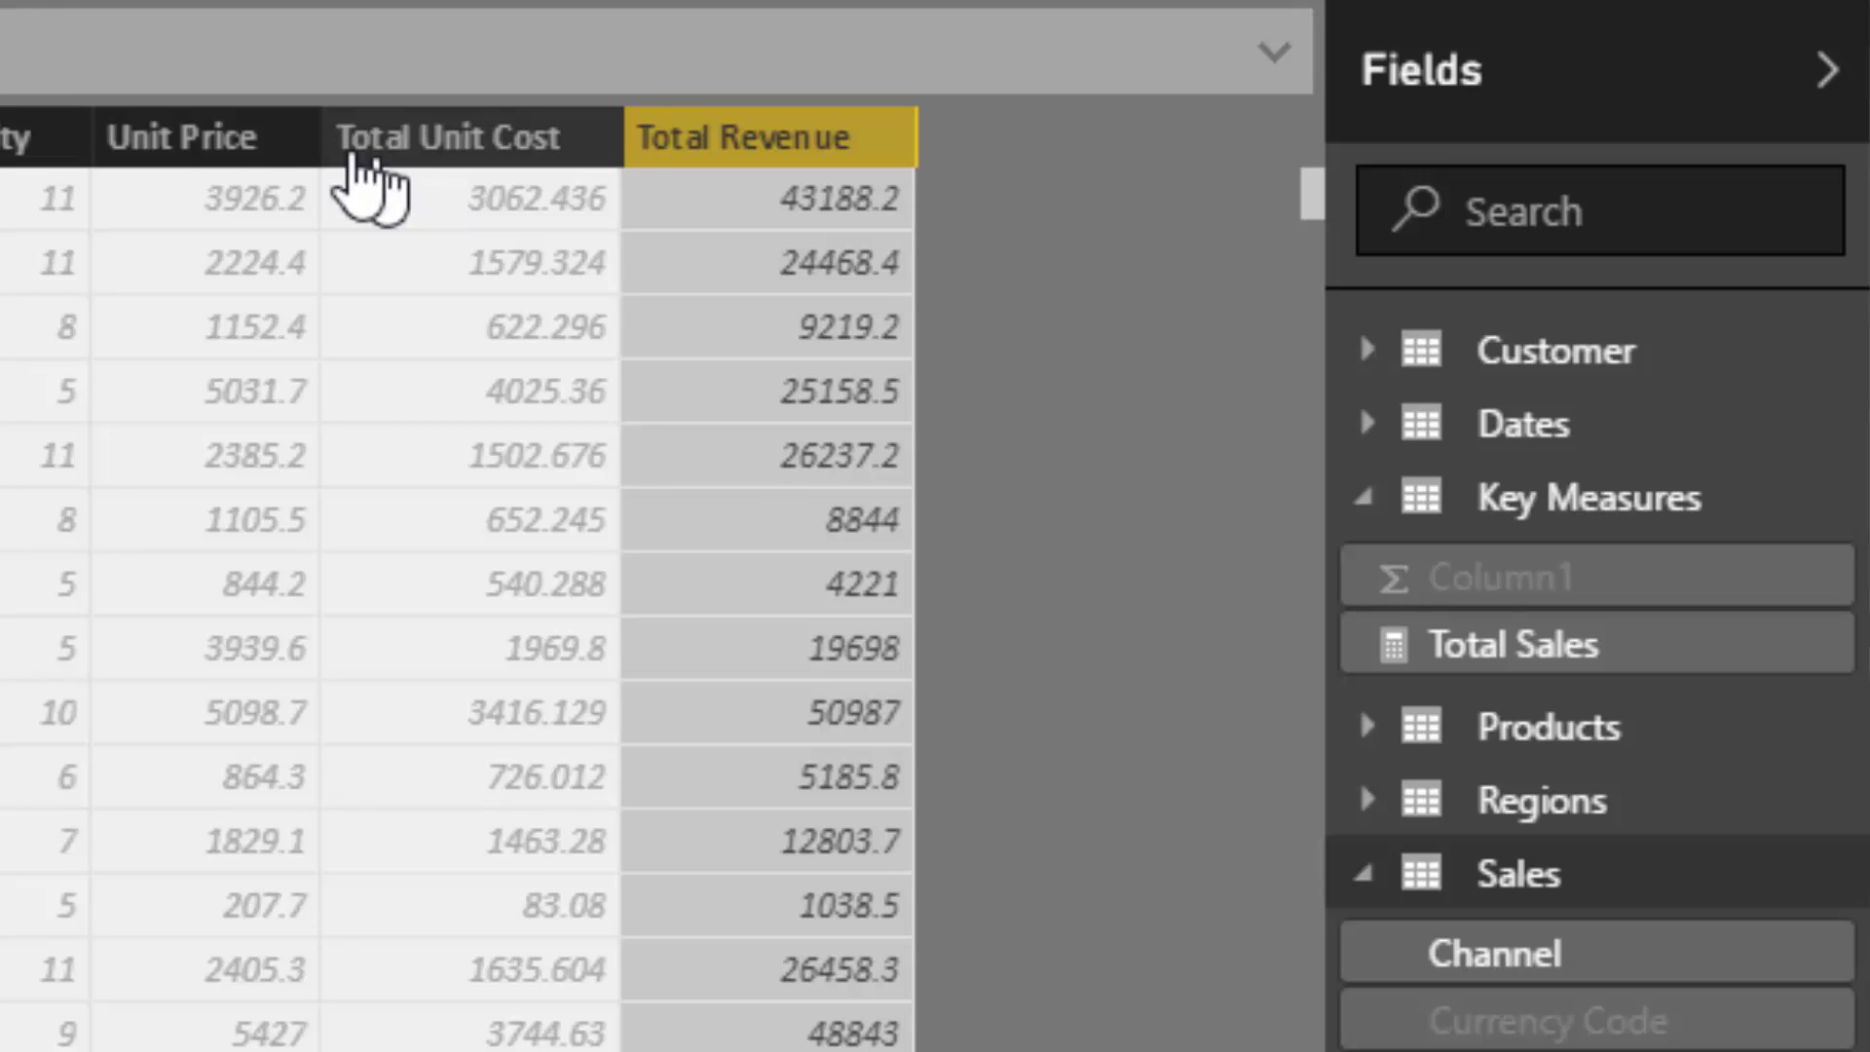
pyautogui.click(168, 153)
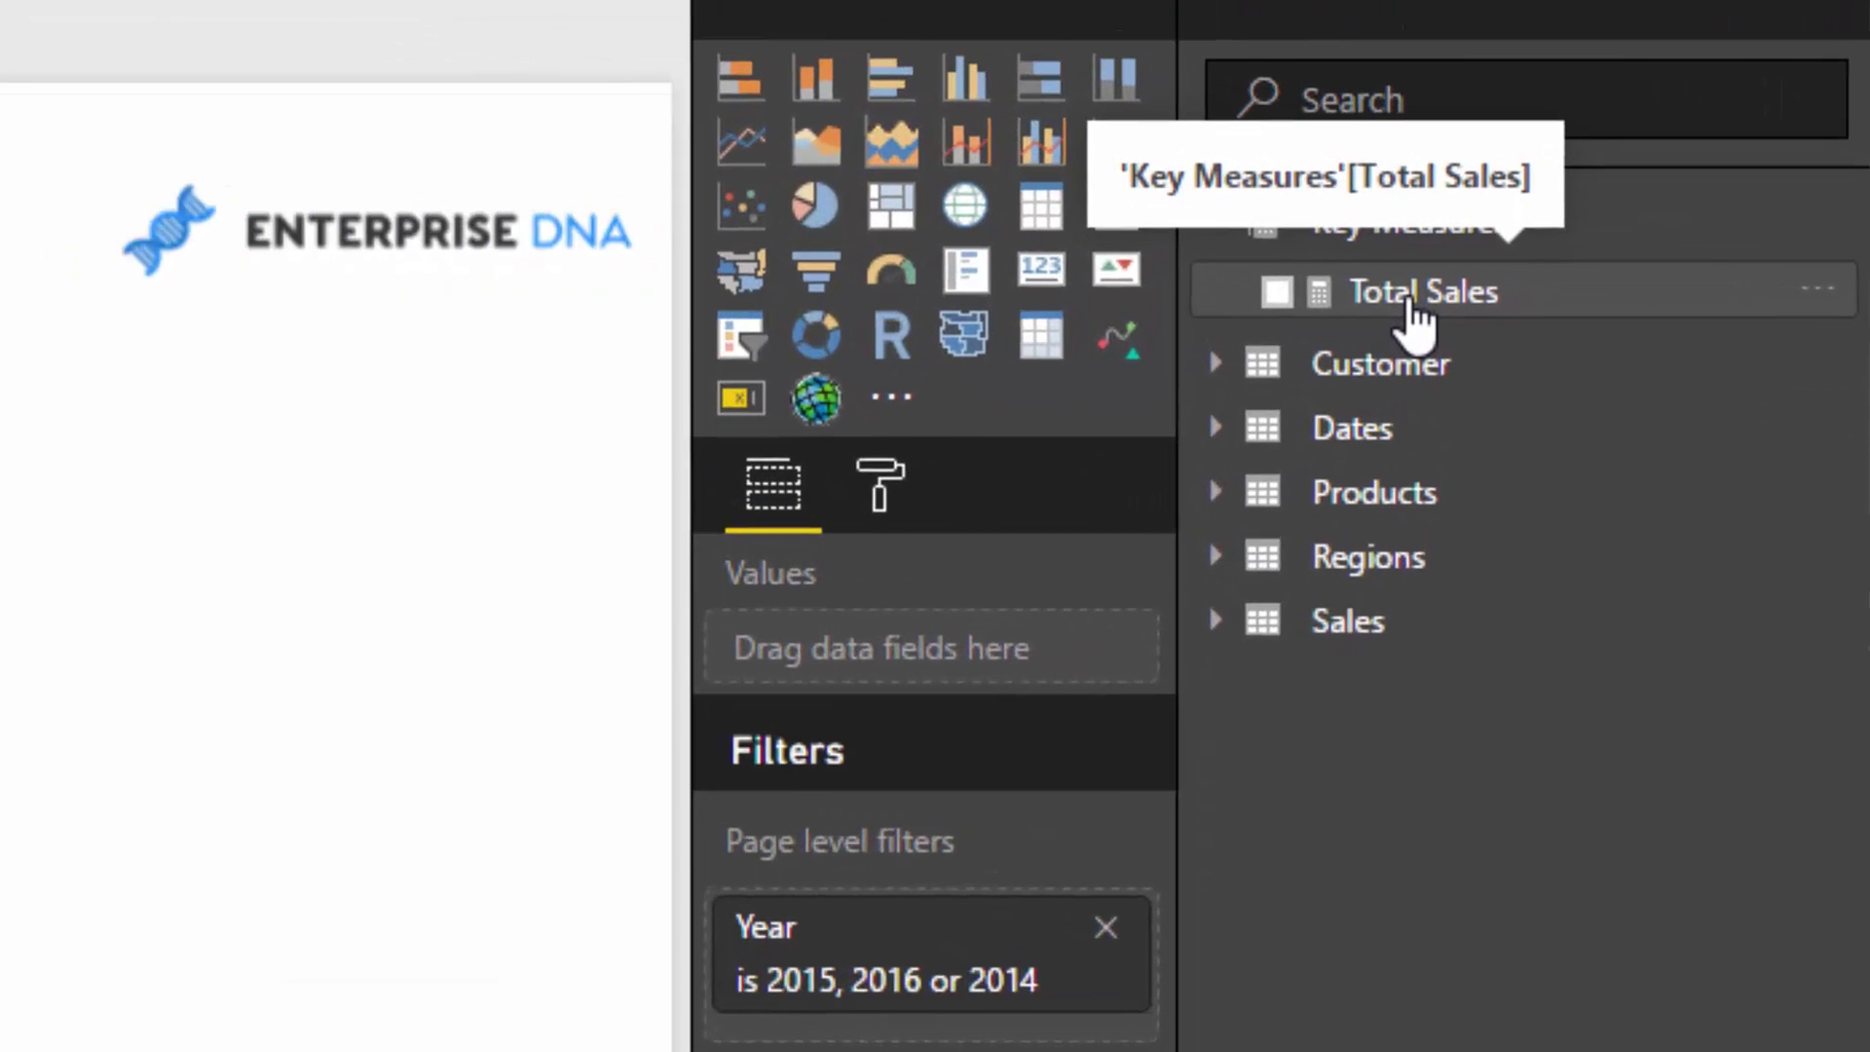
# Review the formula of the Total Sales measure in the report view.
pyautogui.click(1570, 306)
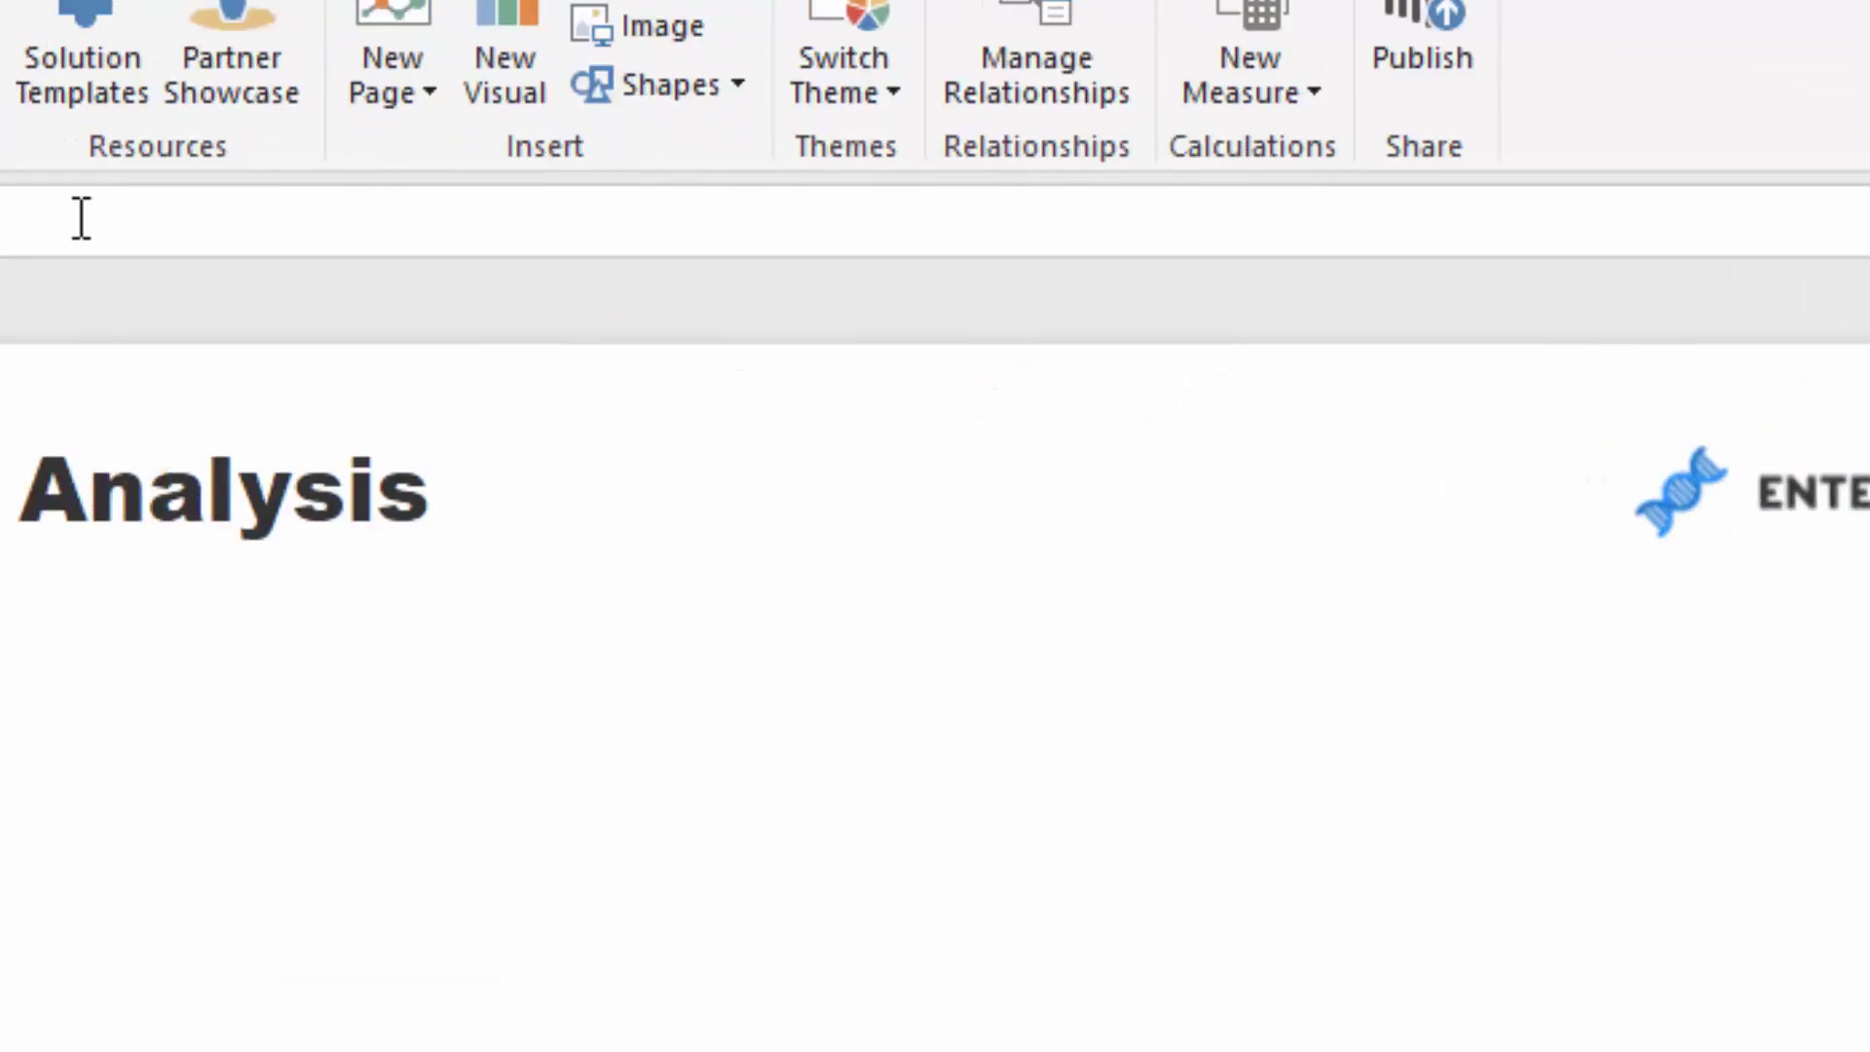
pyautogui.moveTo(82, 216); pyautogui.dragTo(0, 227)
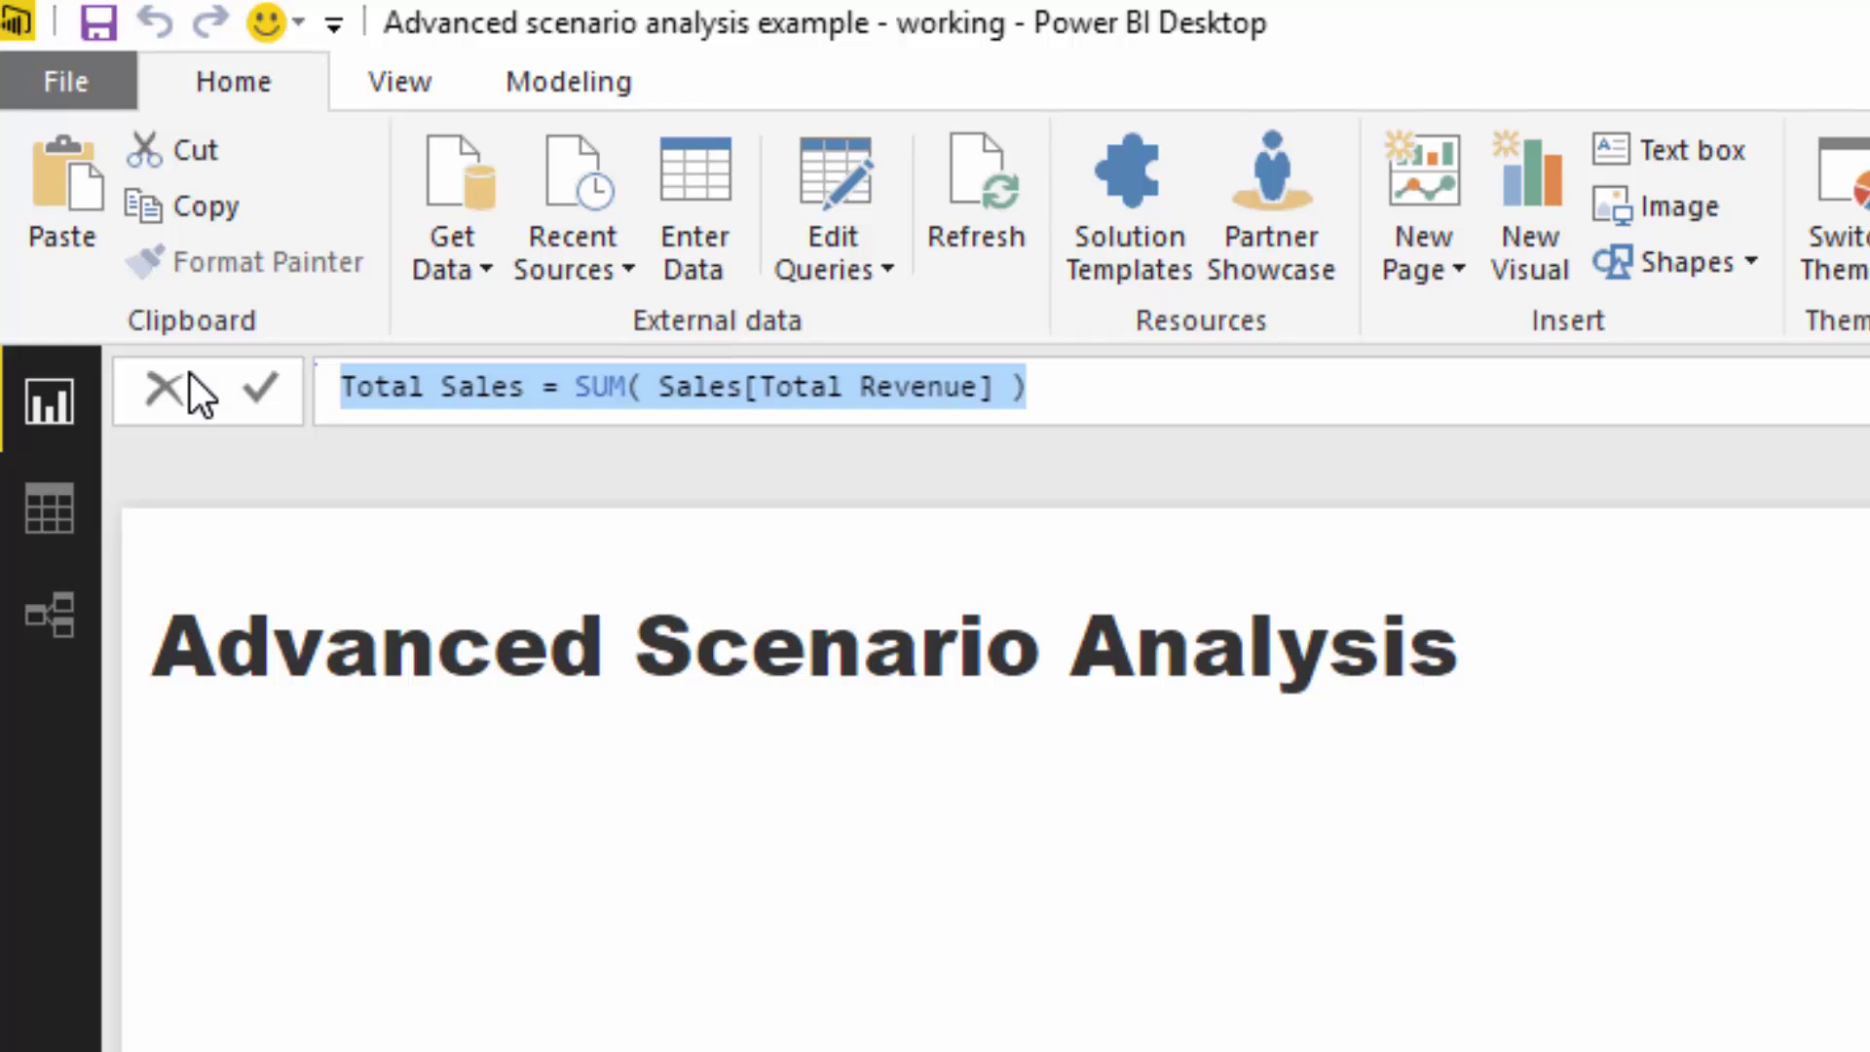
pyautogui.click(1098, 389)
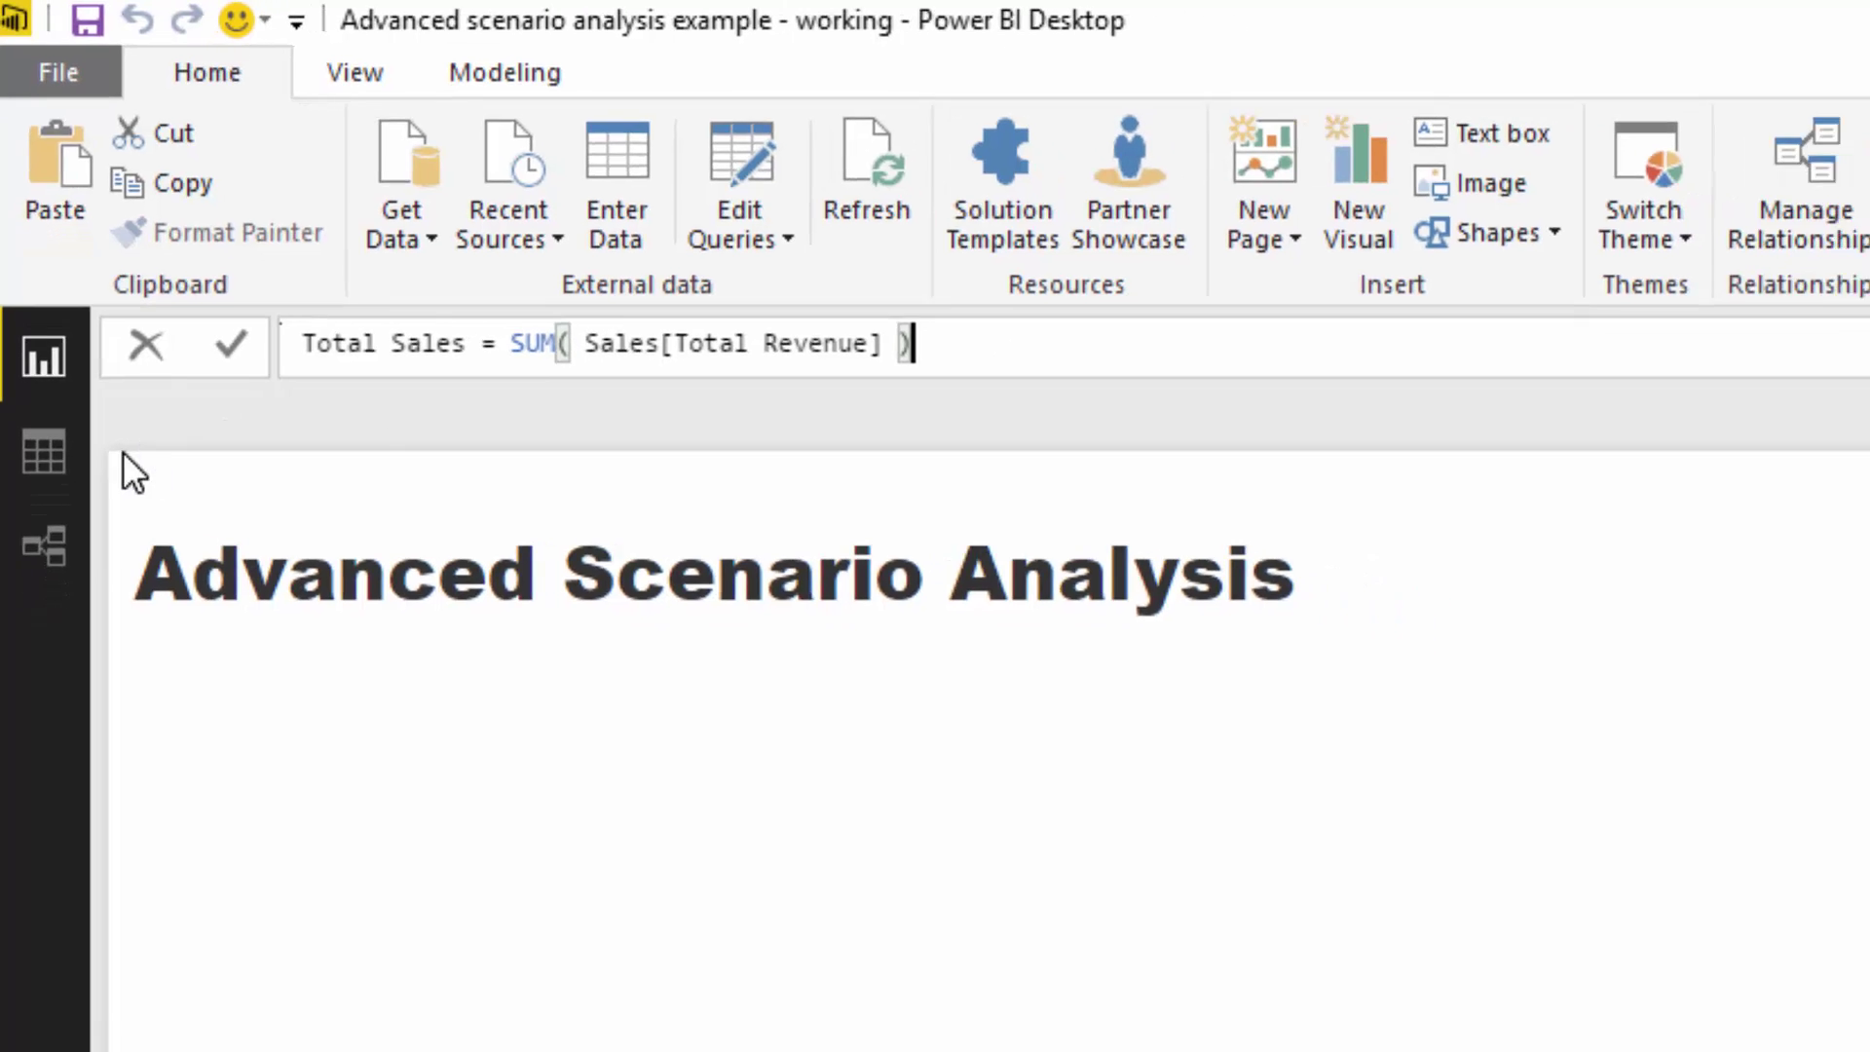
# Inspect the Total Revenue, Order Quantity and Unit Price columns in the Sales table's data.
pyautogui.click(49, 507)
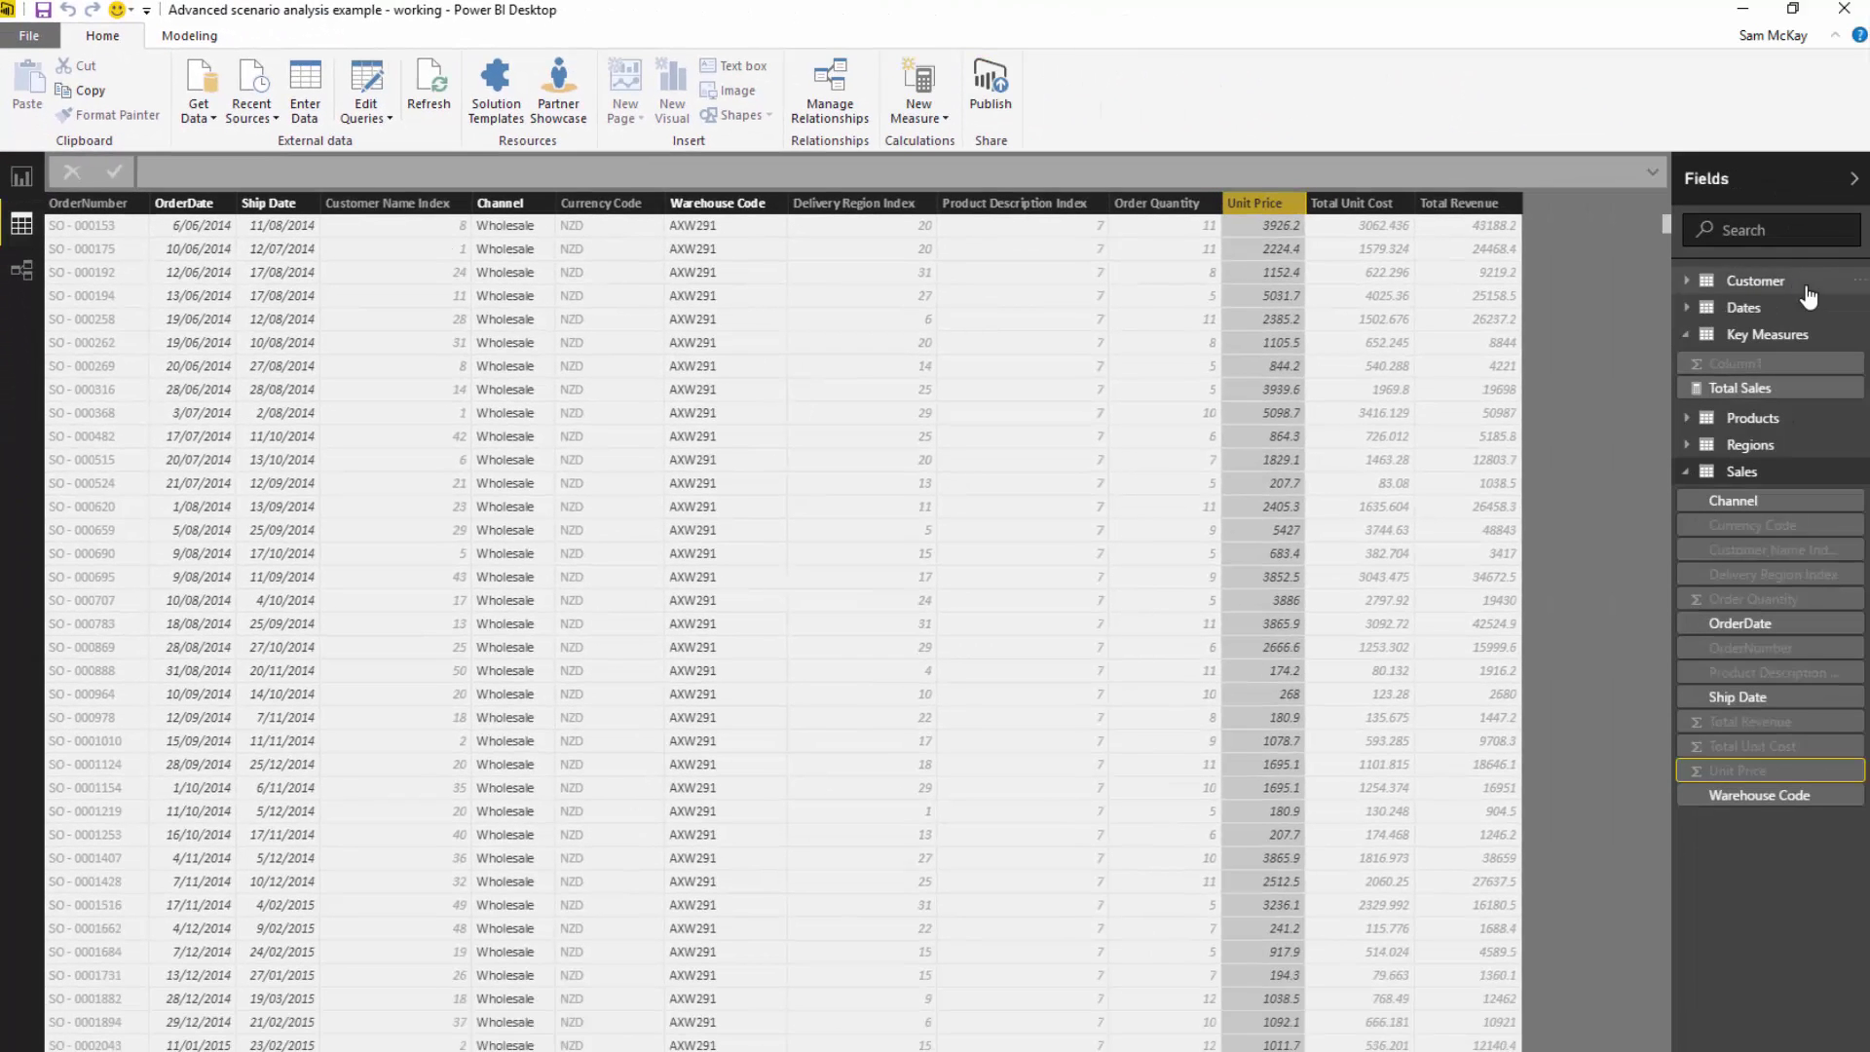
pyautogui.click(1460, 207)
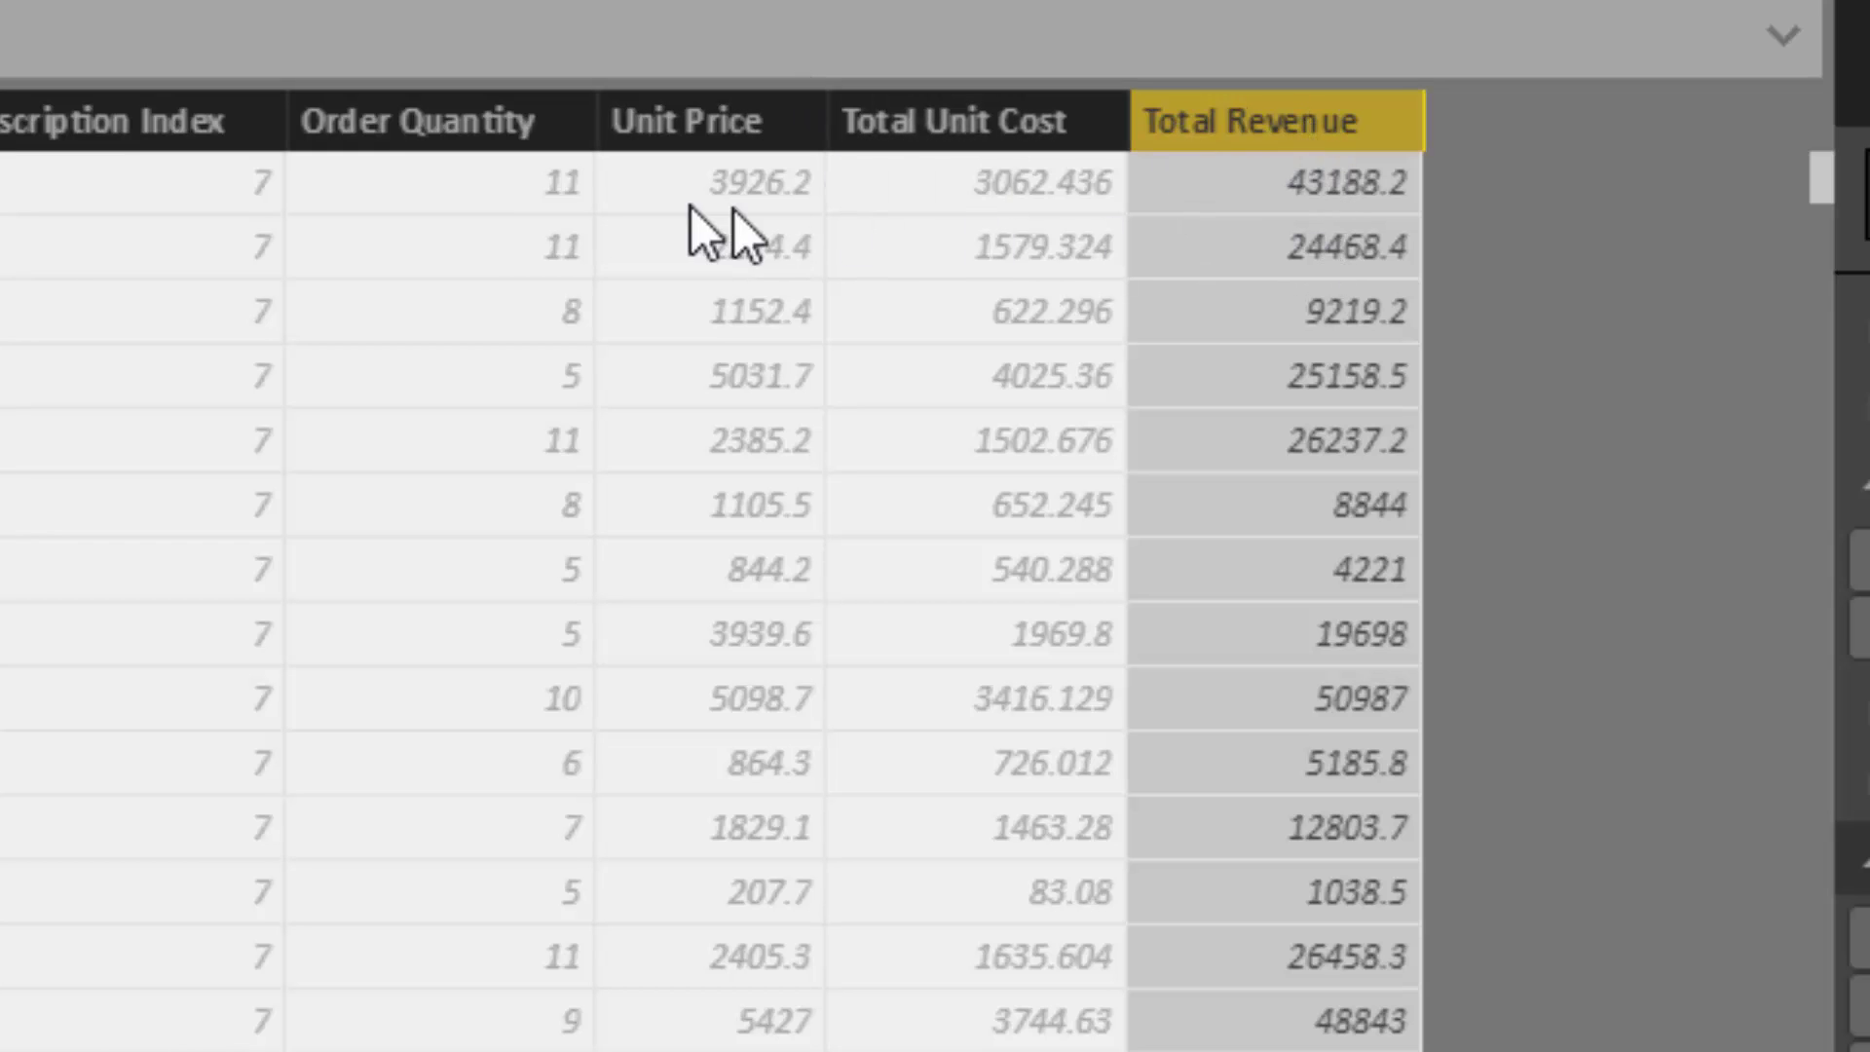
pyautogui.click(402, 132)
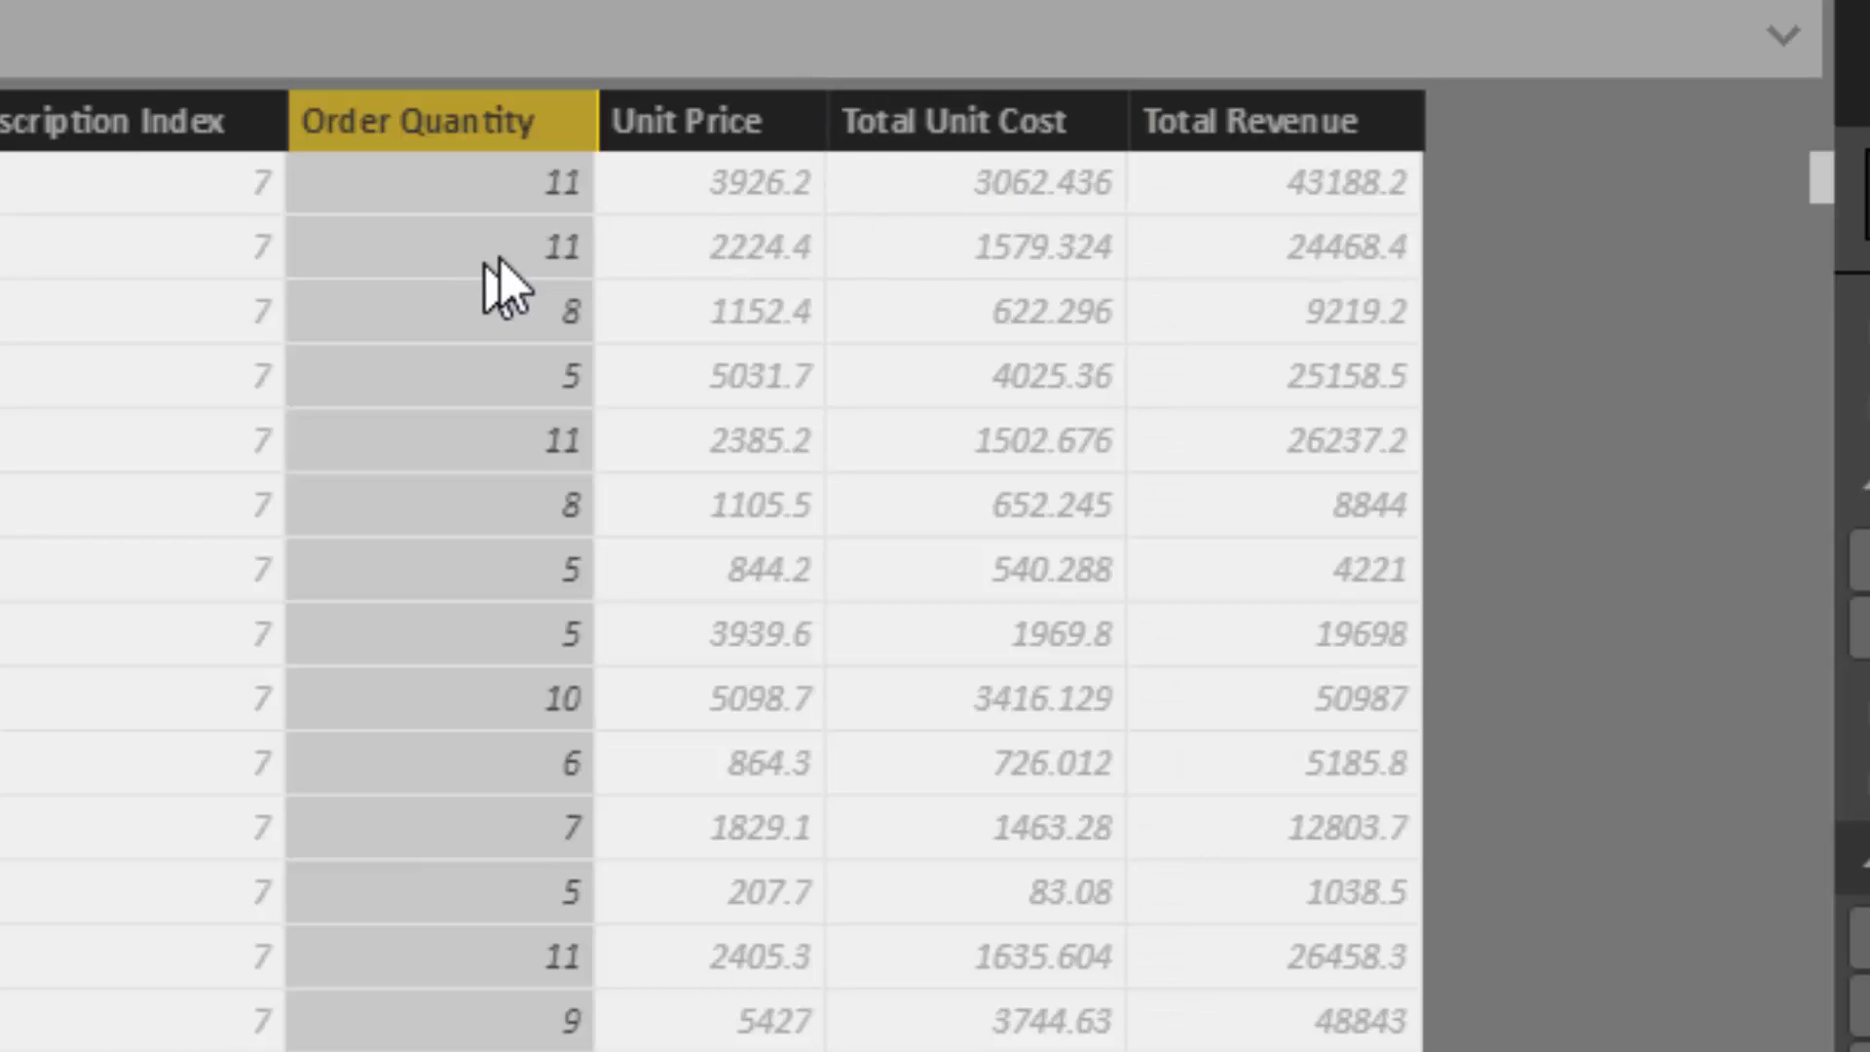
pyautogui.click(762, 125)
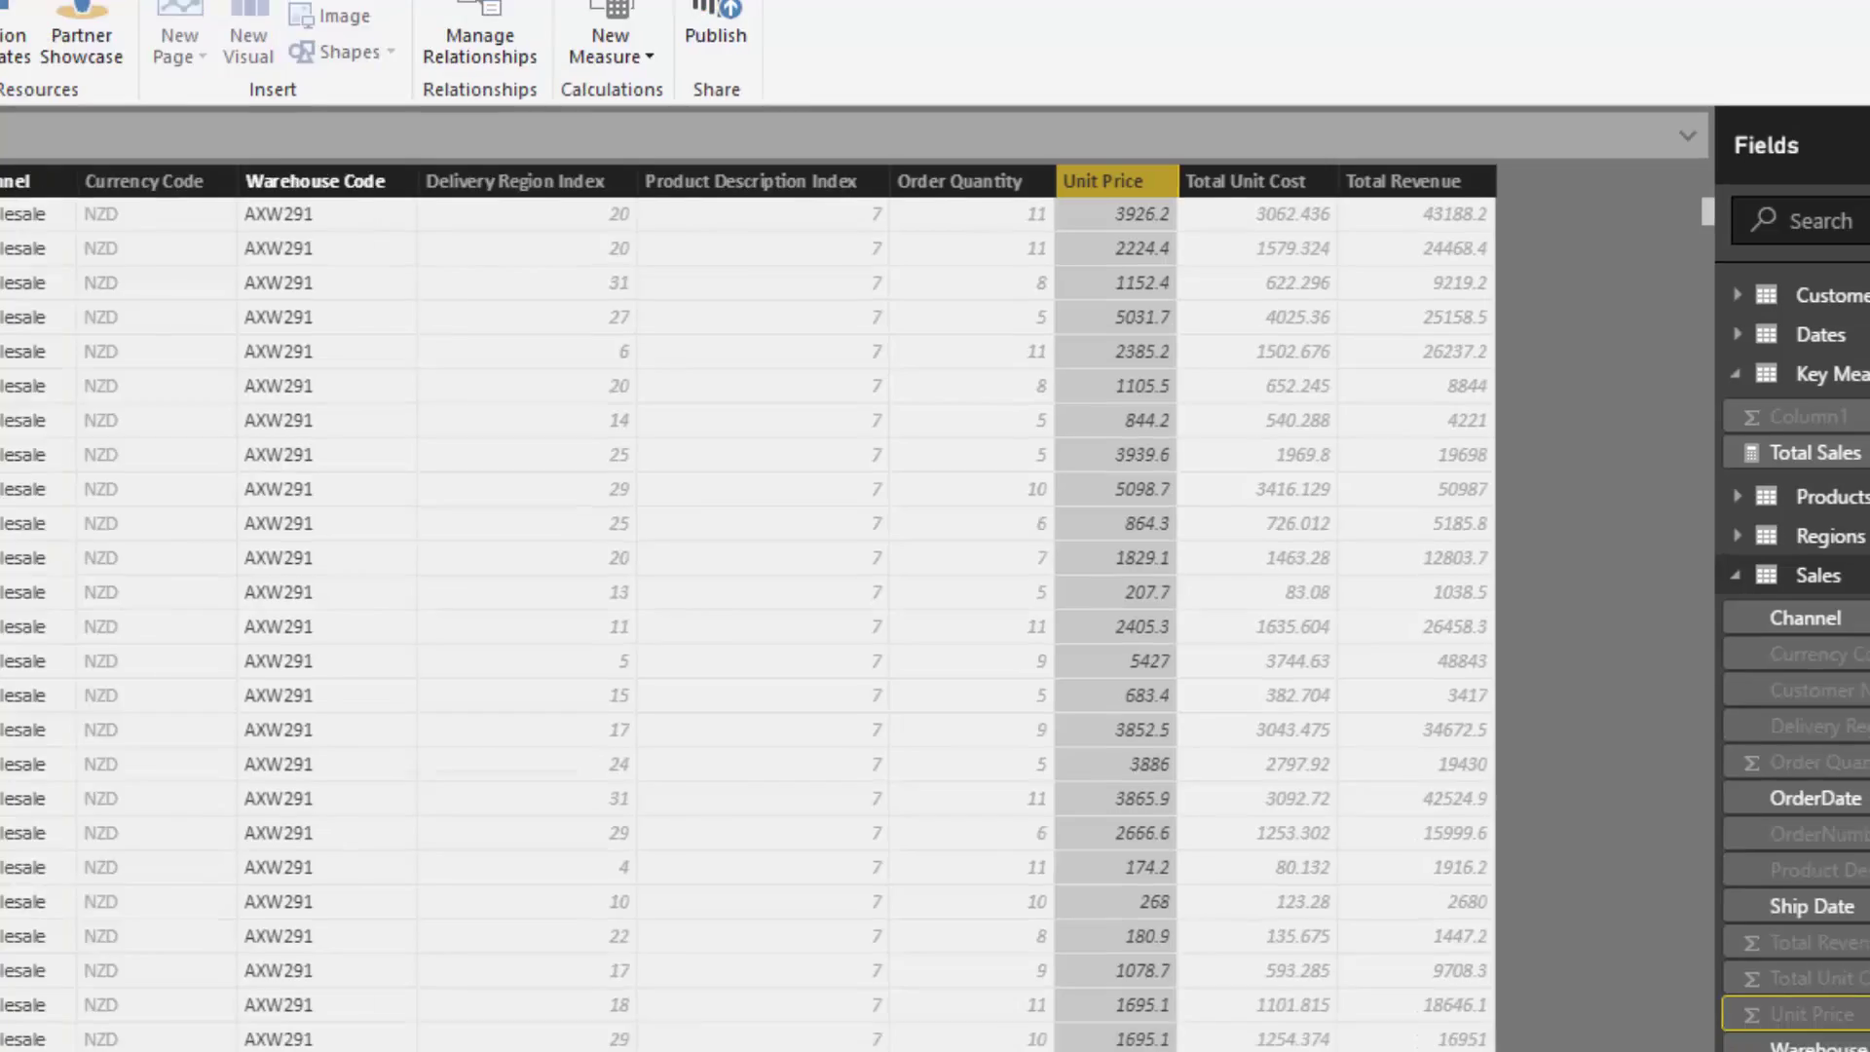
# In the report view, start a new Key Measures measure named Total Sales SUMX that uses SUMX over the Sales table.
pyautogui.click(22, 176)
pyautogui.click(1697, 312)
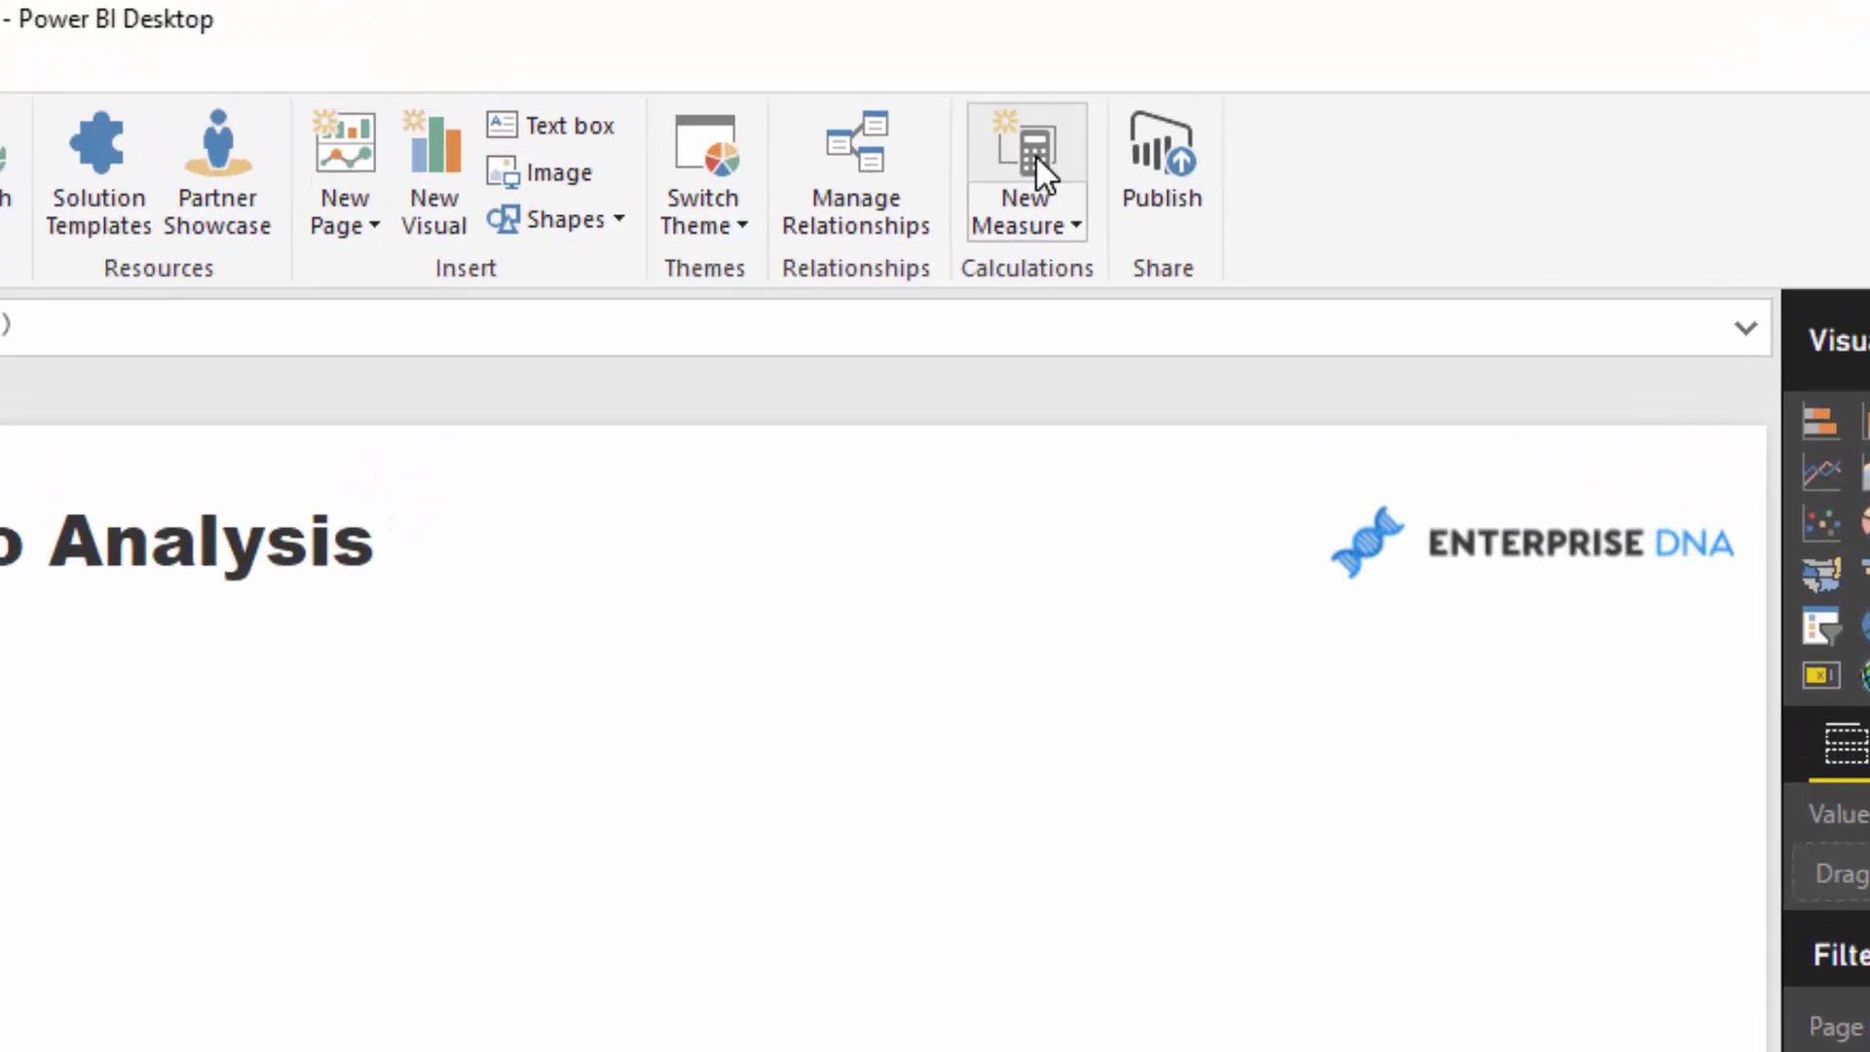
pyautogui.click(1036, 156)
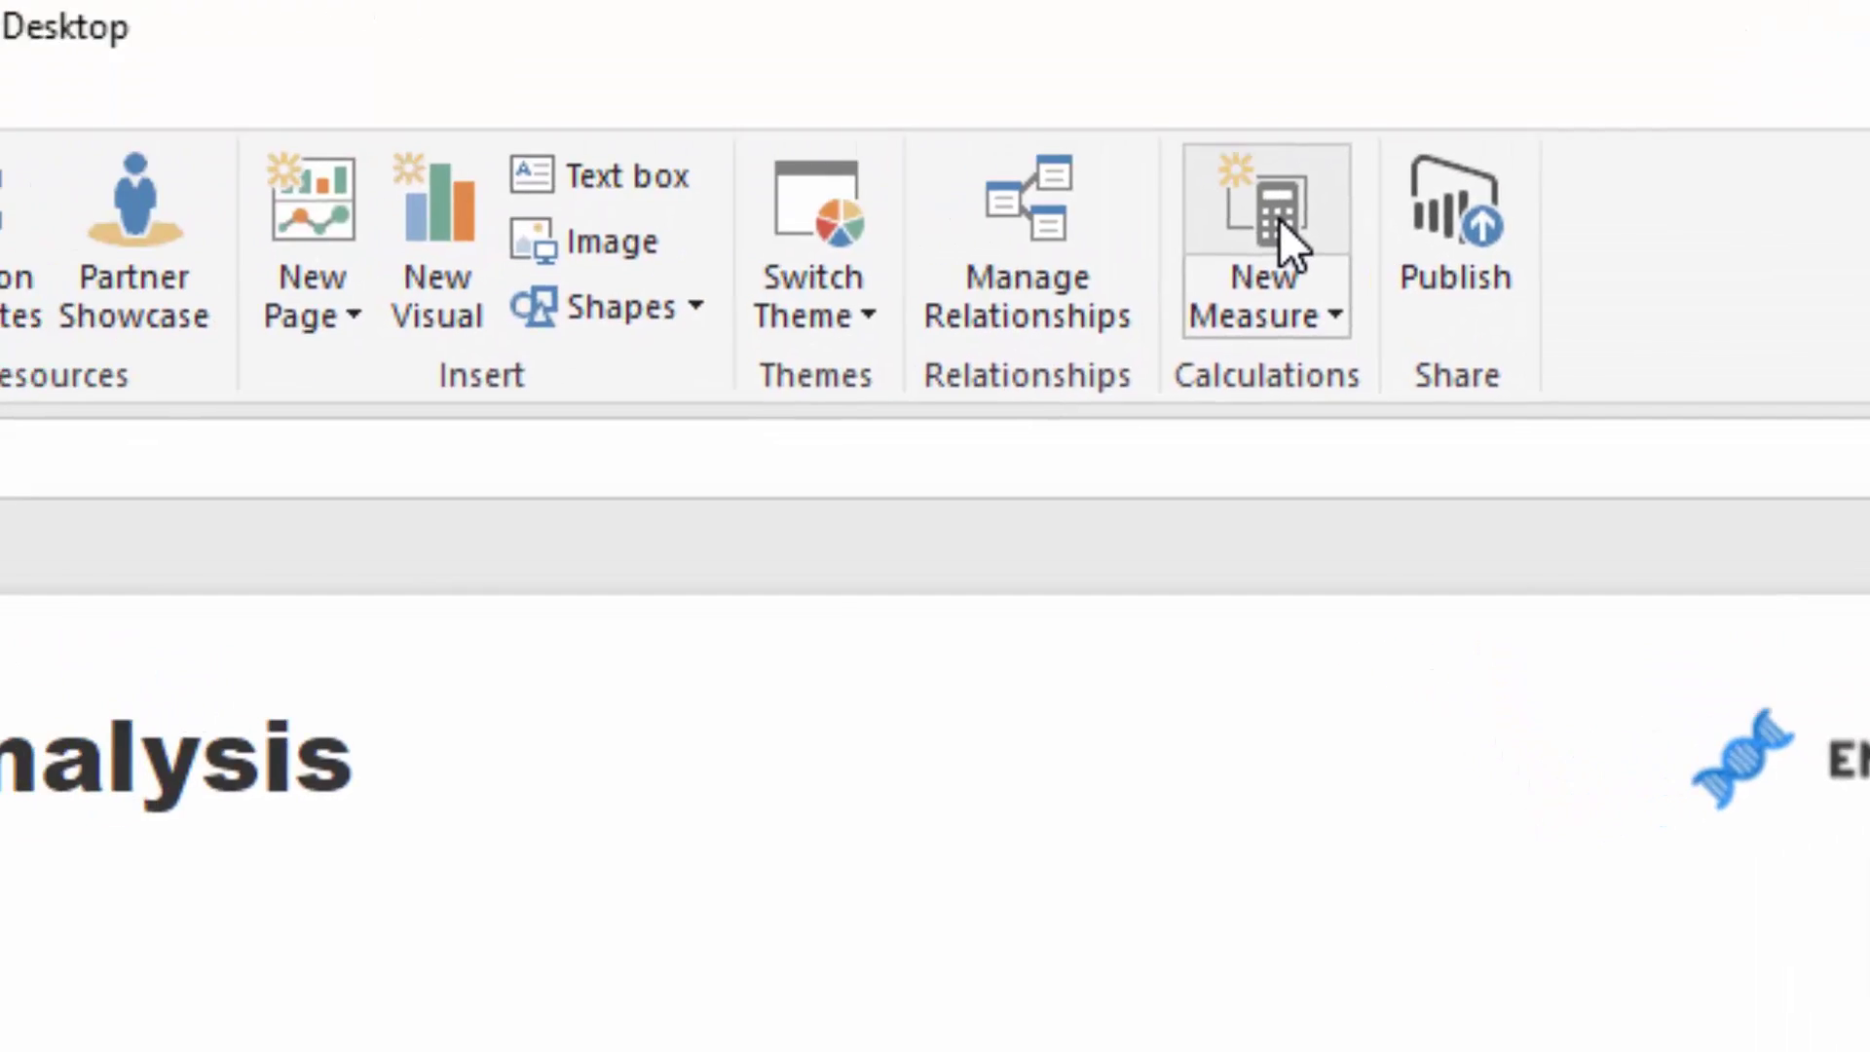
pyautogui.write('Total Sales')
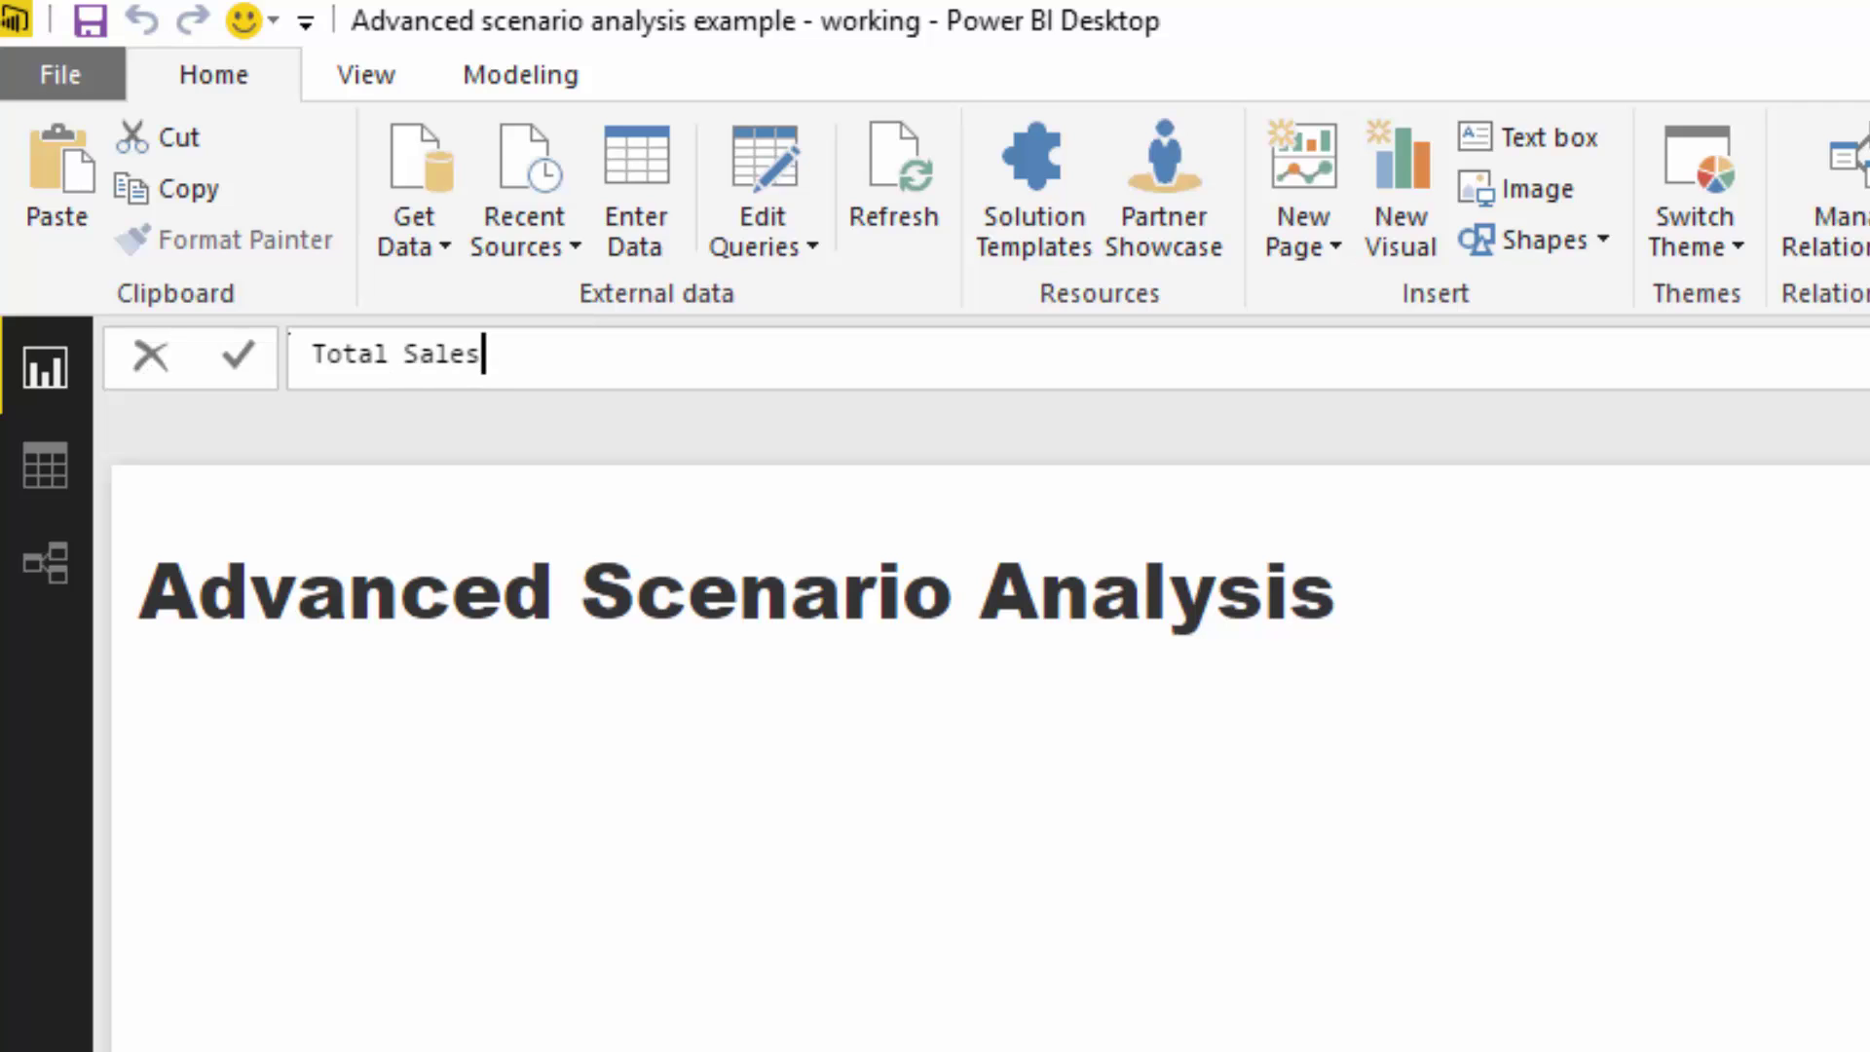
pyautogui.write(' SUMX = ')
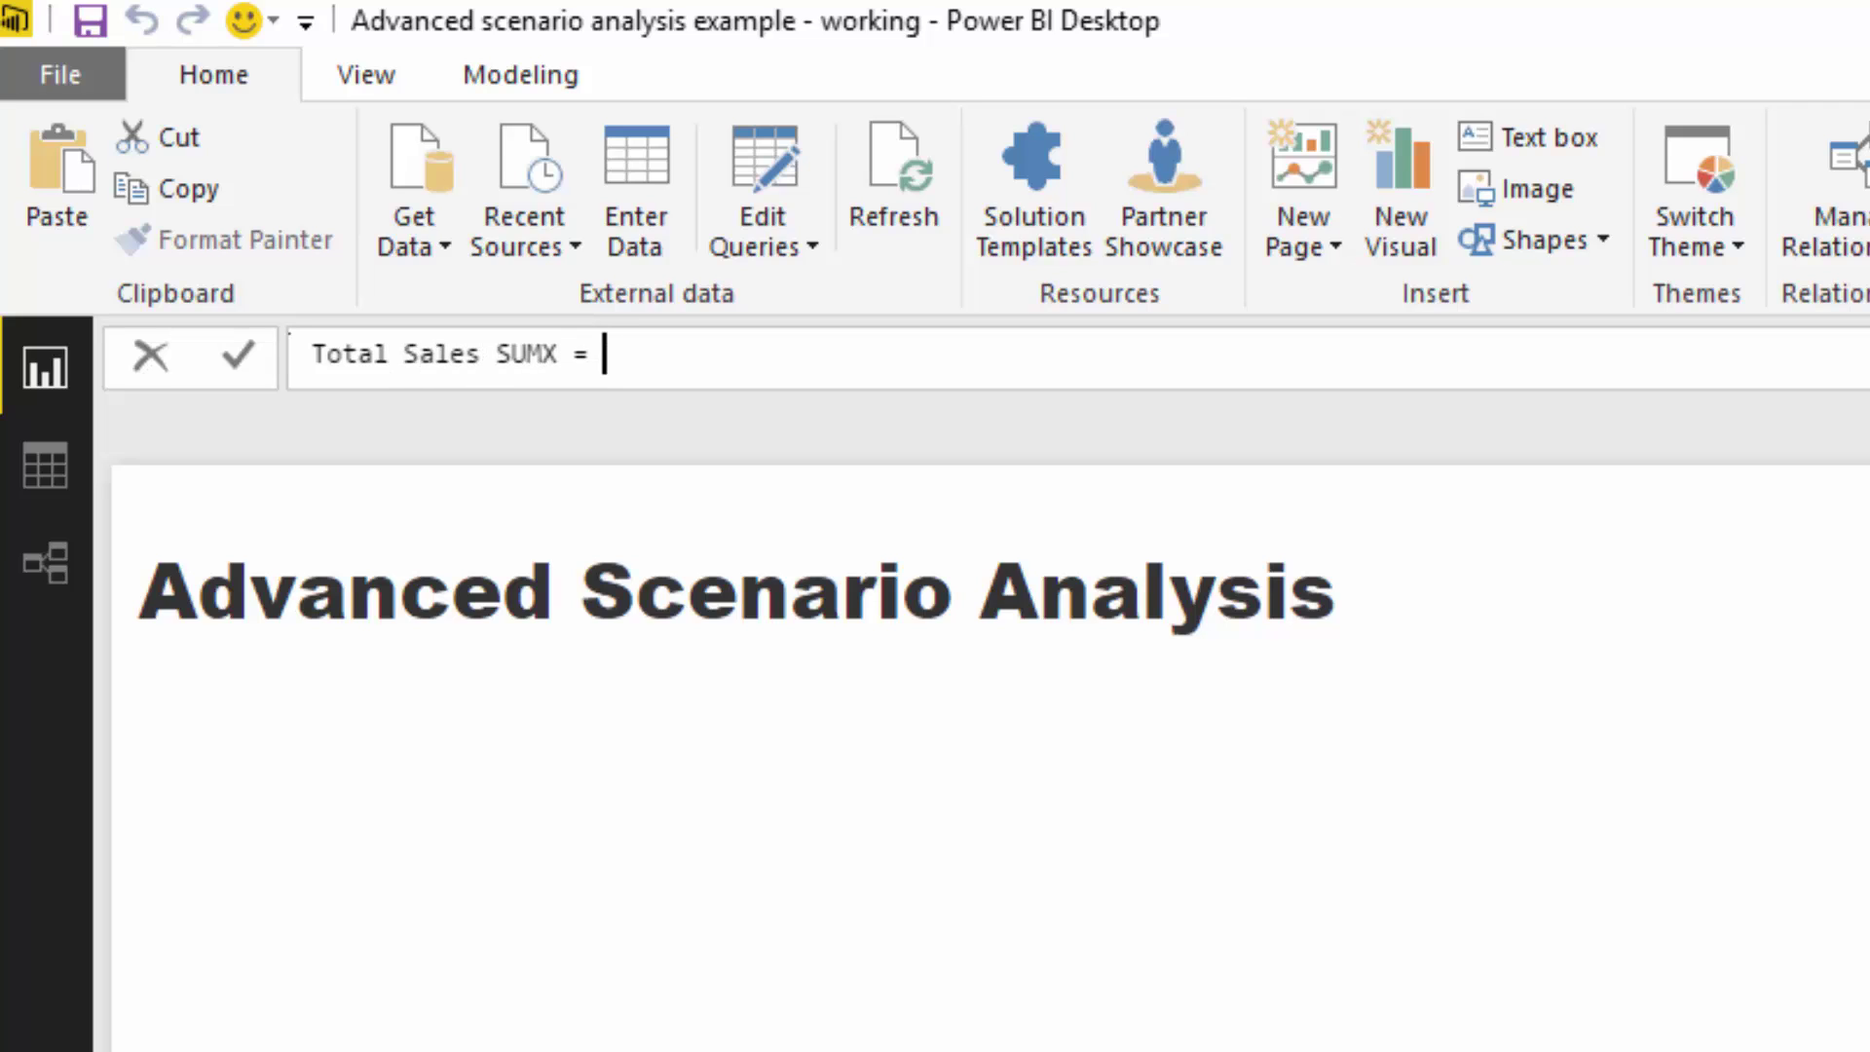
pyautogui.write('SUMX( Sa')
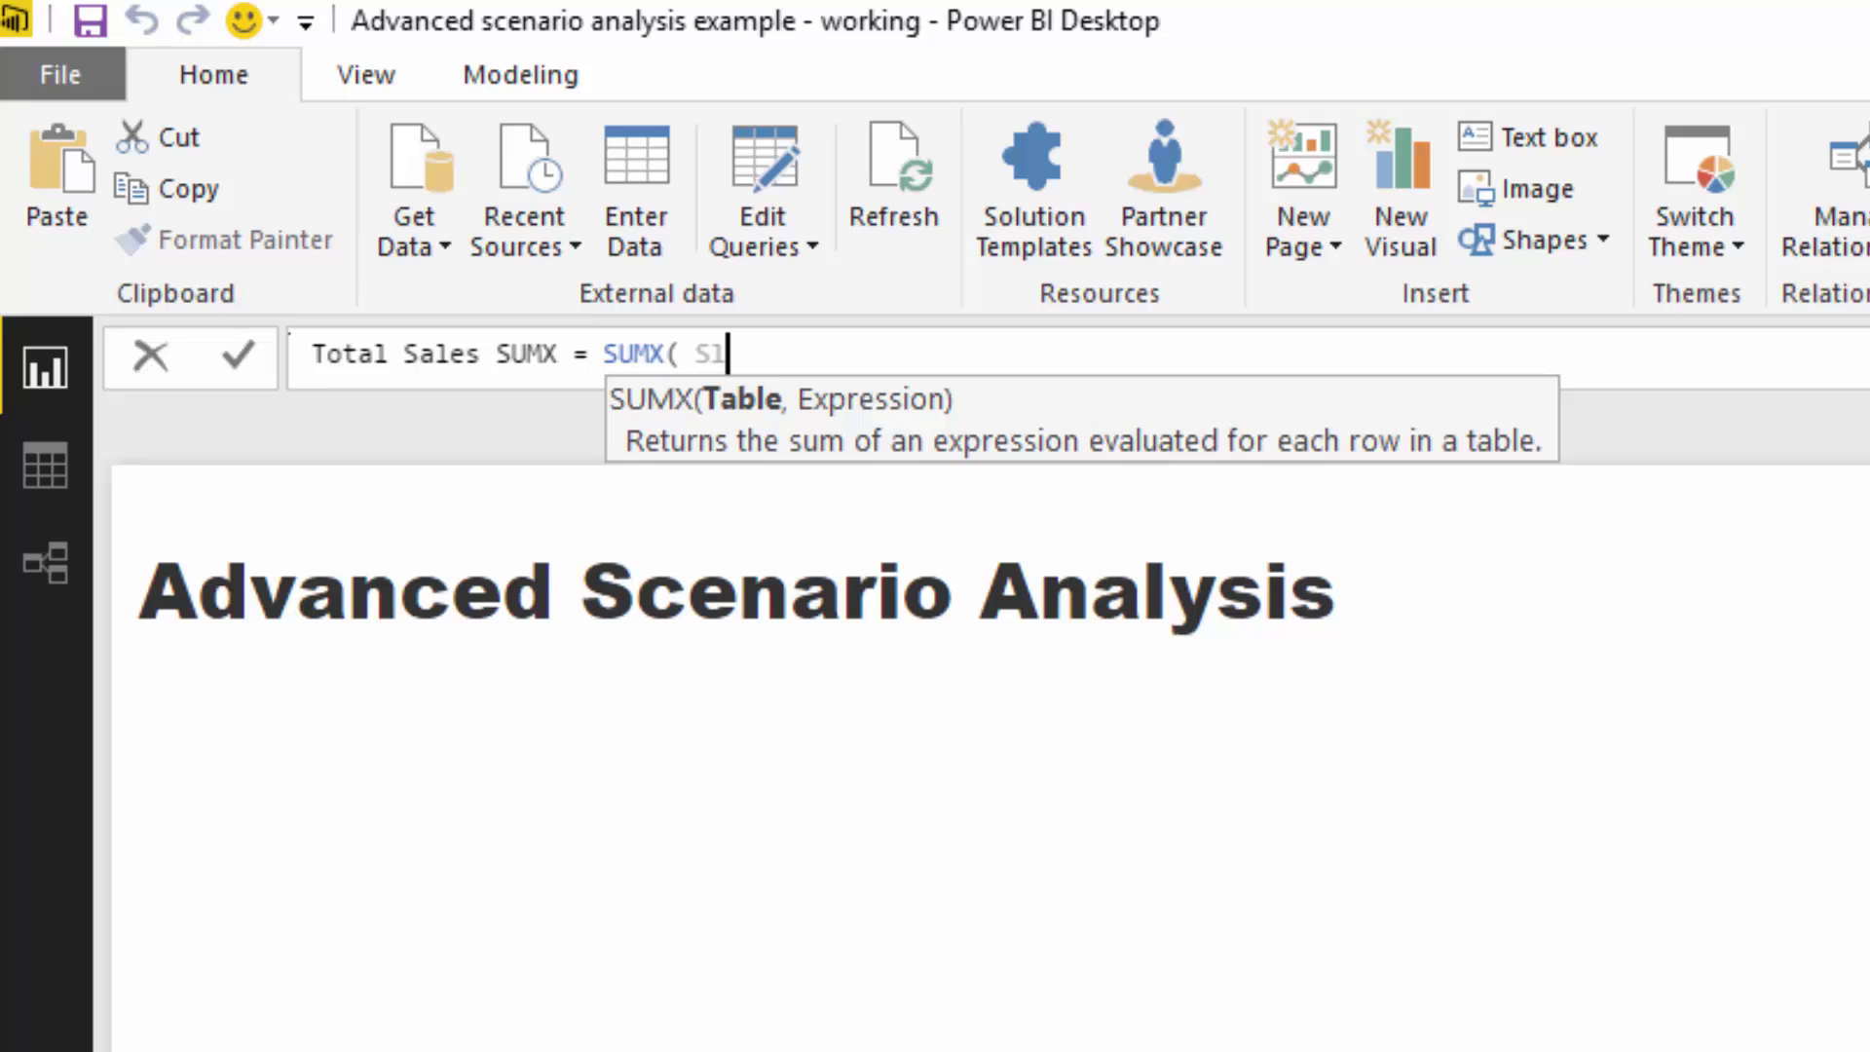
pyautogui.write('le')
pyautogui.press('BackSpace')
pyautogui.press('BackSpace')
pyautogui.press('BackSpace')
pyautogui.write('ales,')
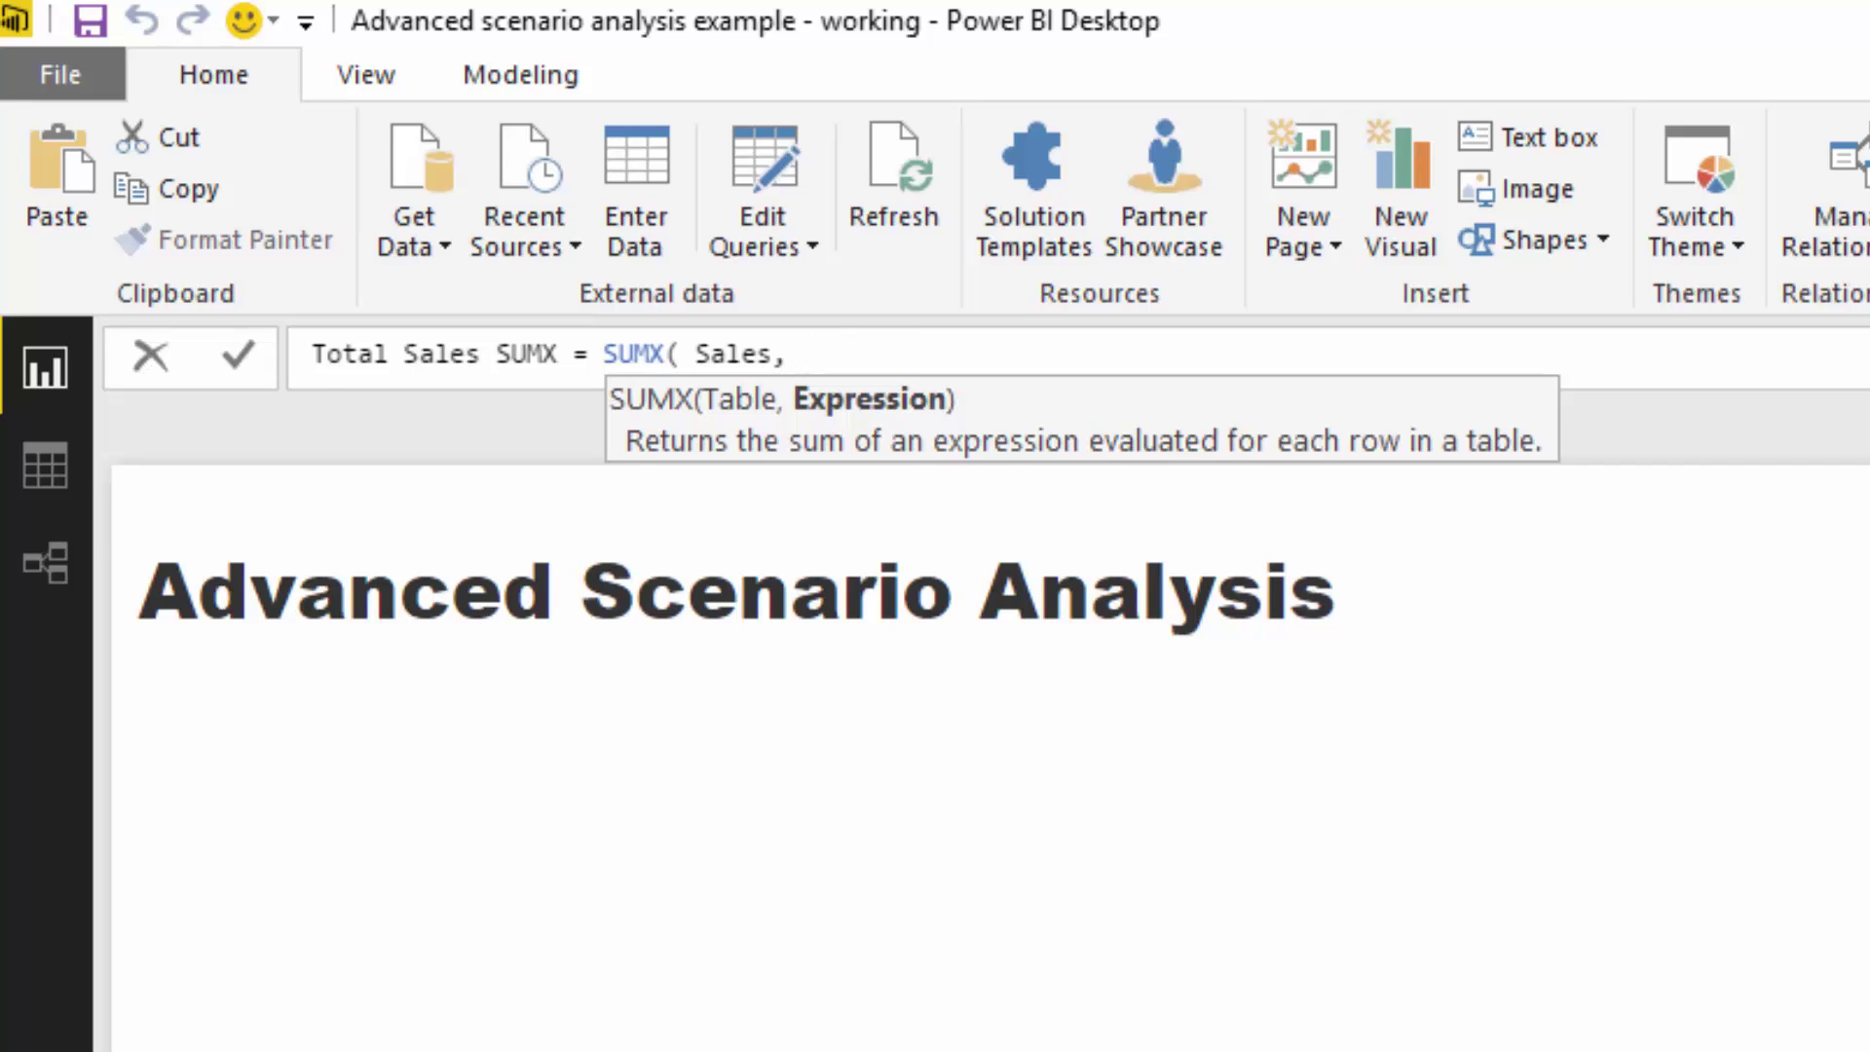
# Complete the SUMX expression as Sales[Order Quantity] * Sales[Unit Price] and commit the measure.
pyautogui.write(' Quan')
pyautogui.press('Tab')
pyautogui.write('* Uni')
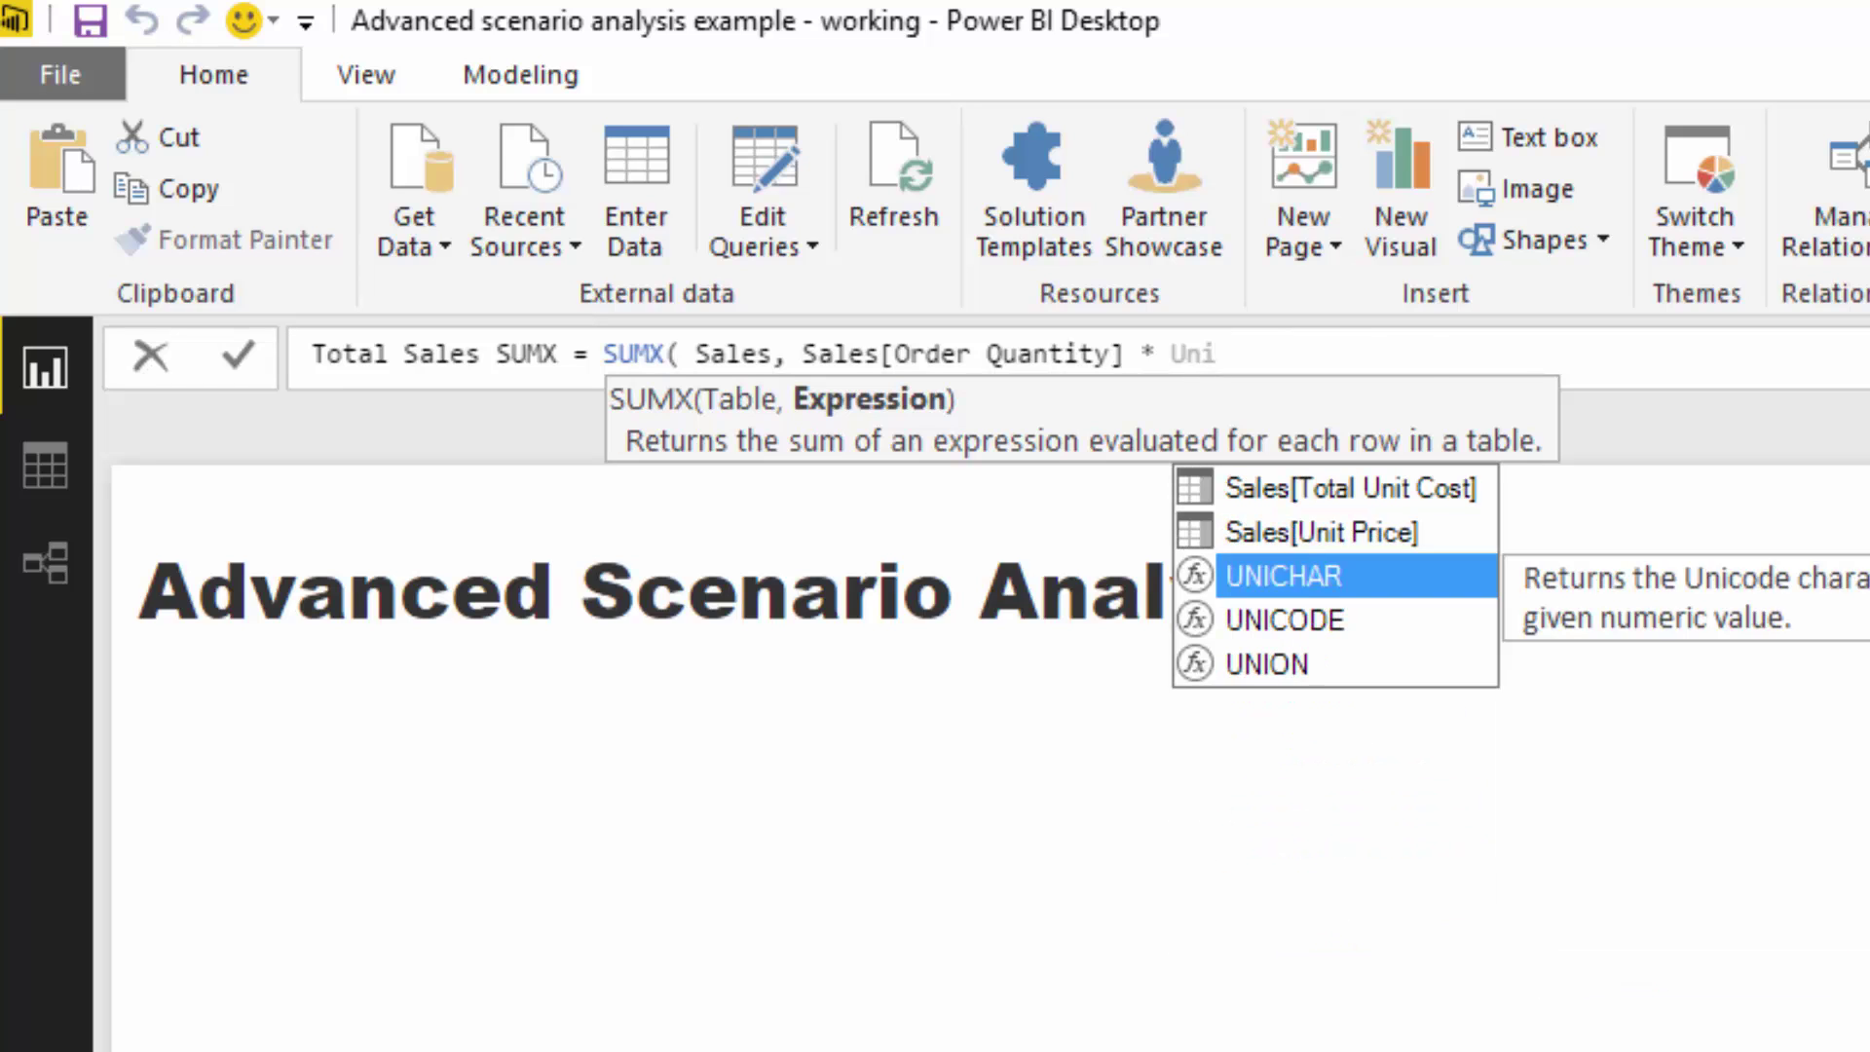
pyautogui.press('Up')
pyautogui.press('Tab')
pyautogui.write(')')
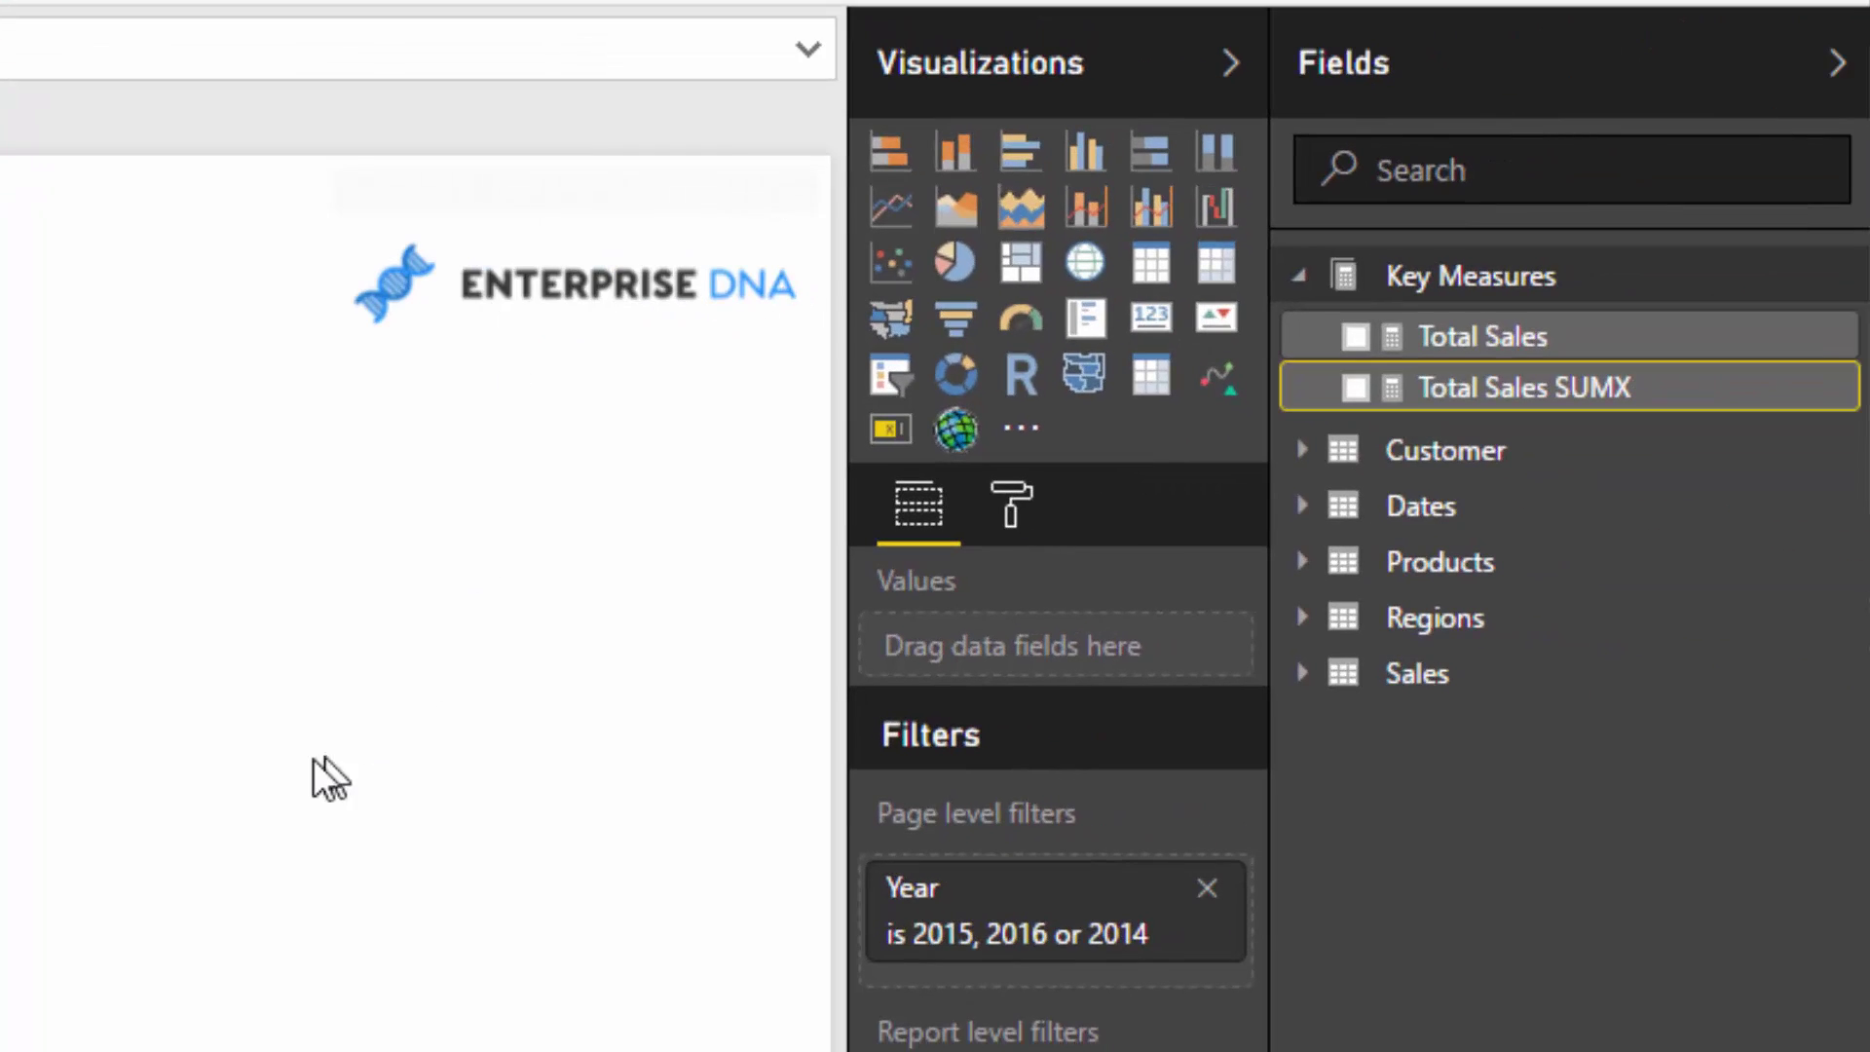
# Add a visual of the Dates table's Date field below the page title, using plain Date instead of the date hierarchy.
pyautogui.click(863, 859)
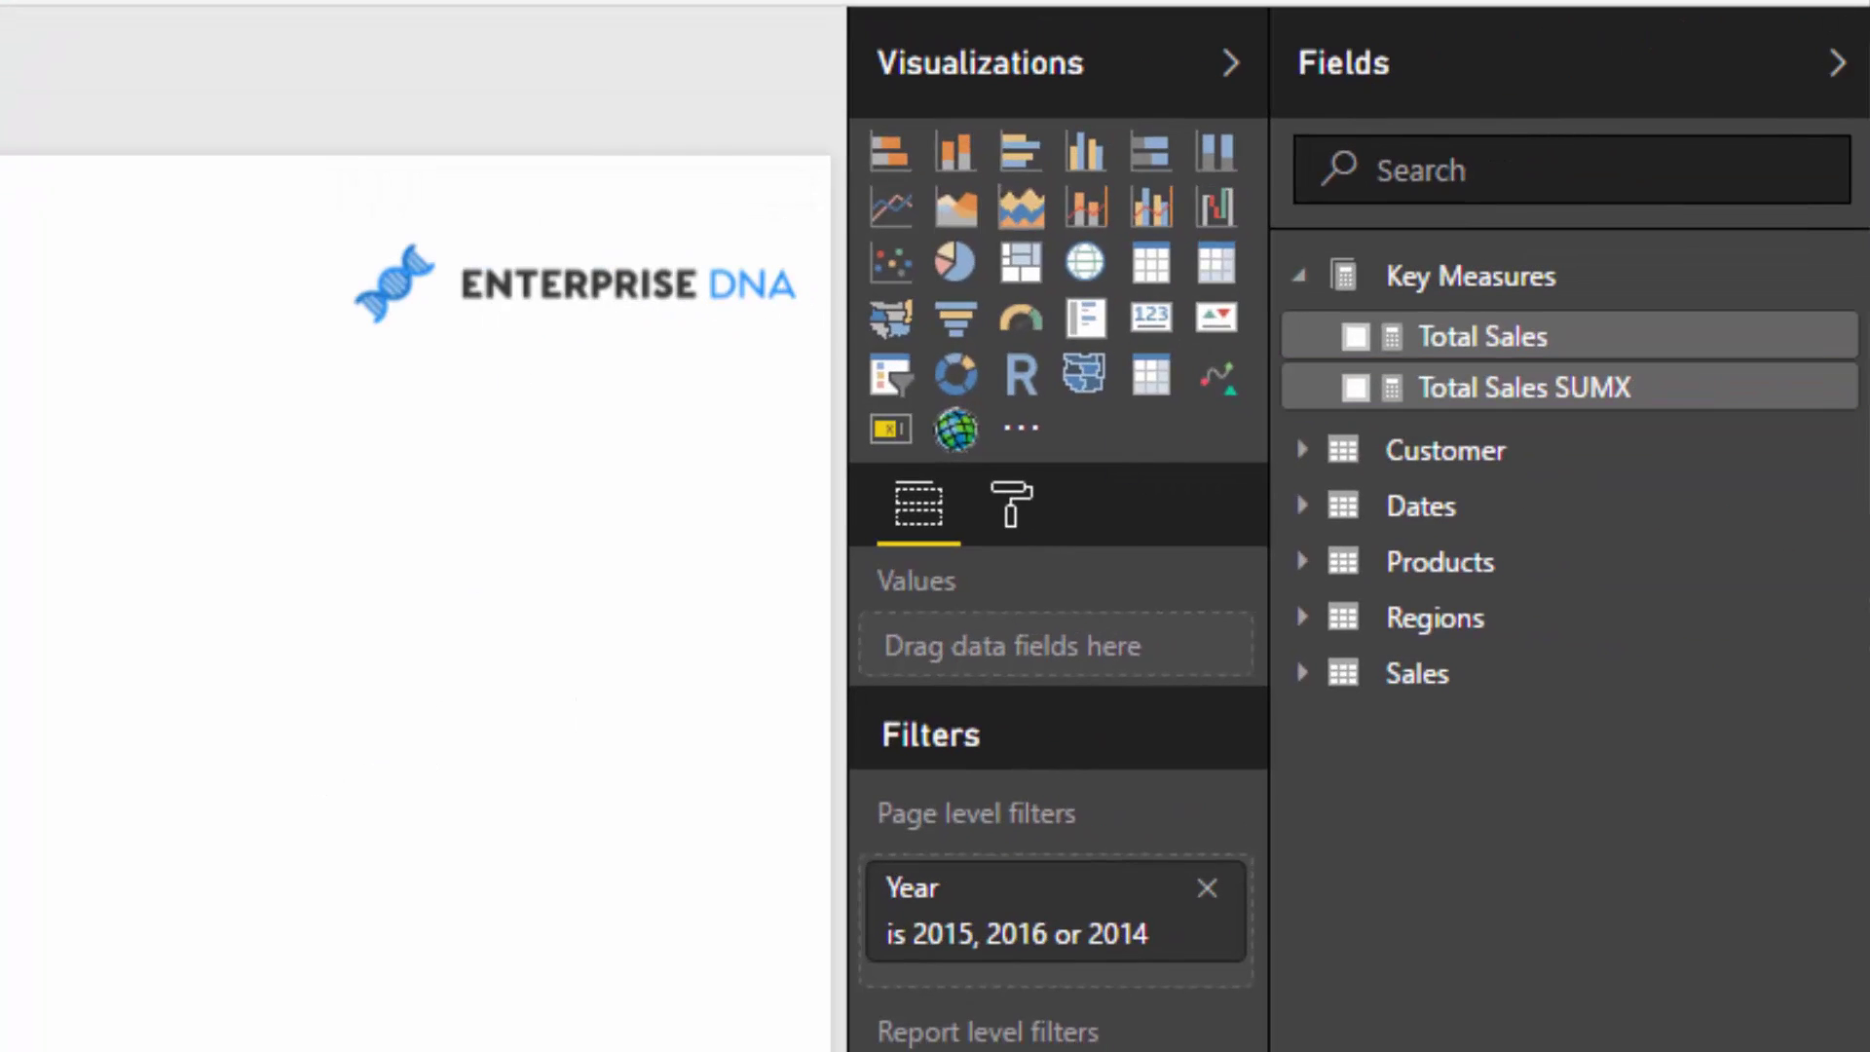
pyautogui.click(1305, 505)
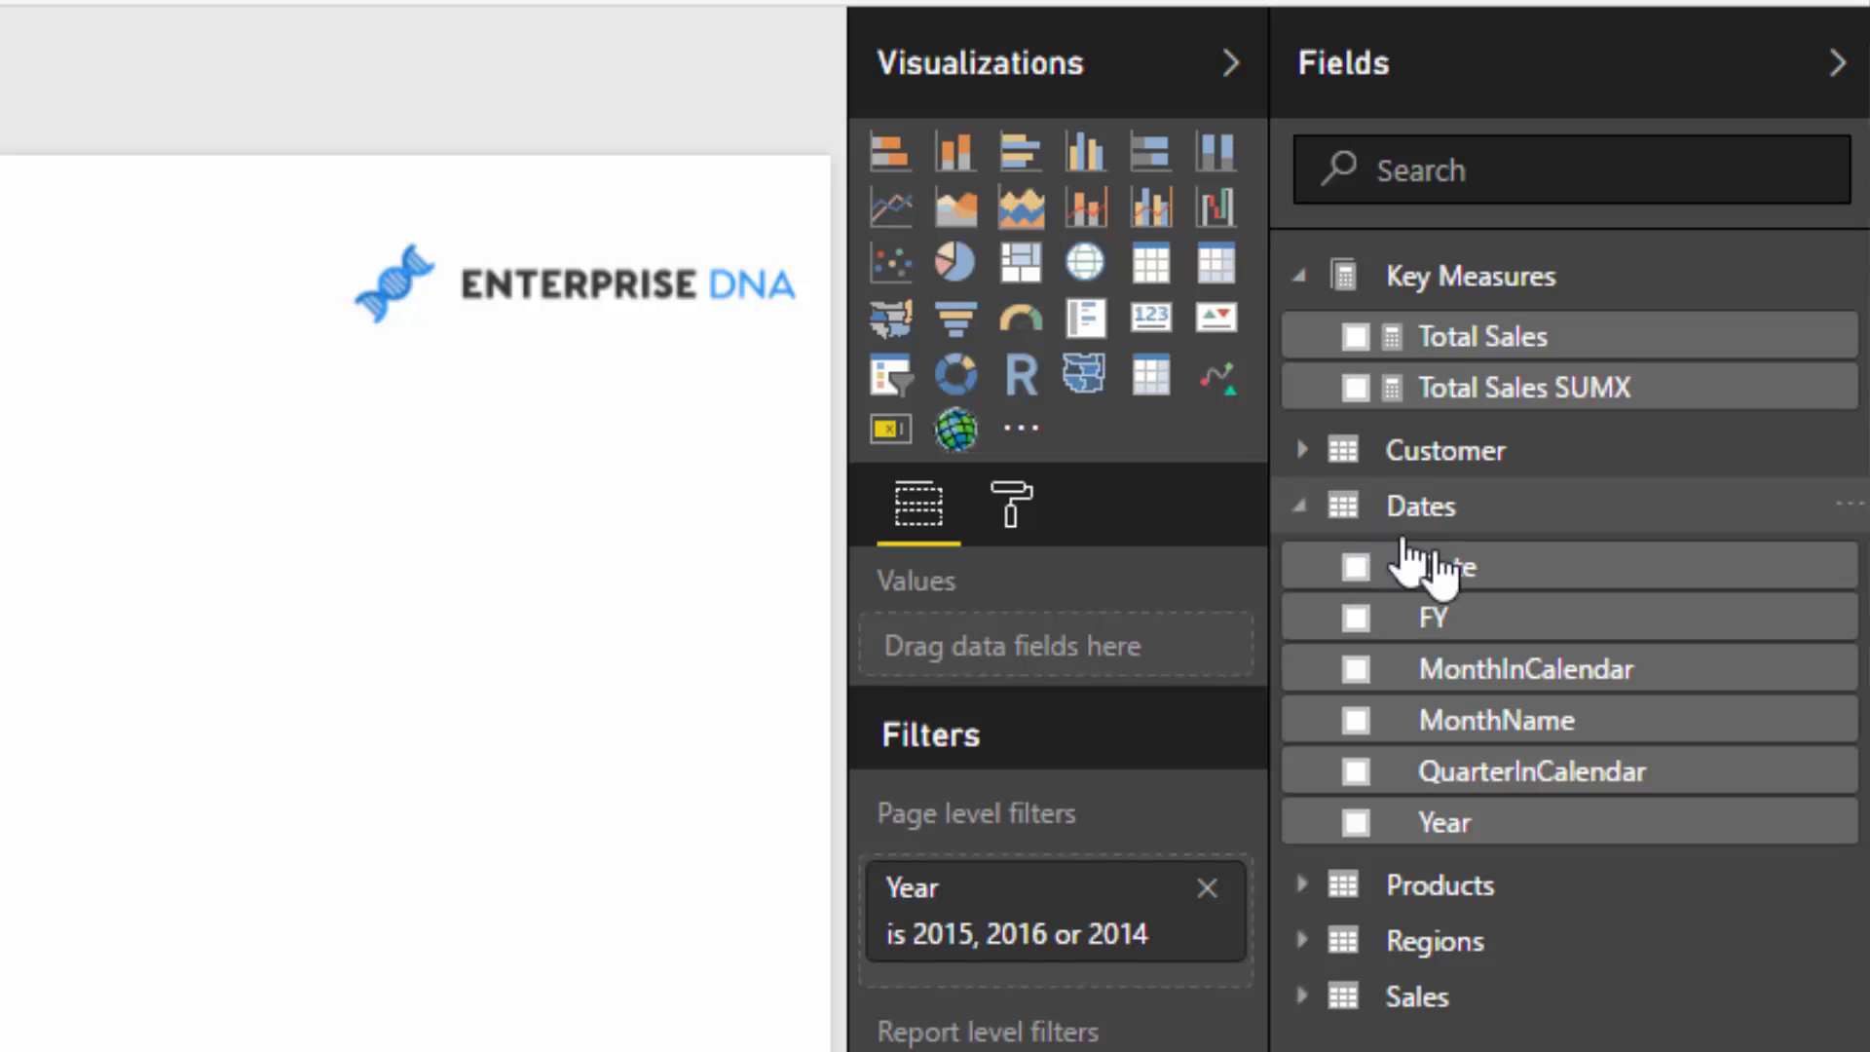
pyautogui.click(1355, 566)
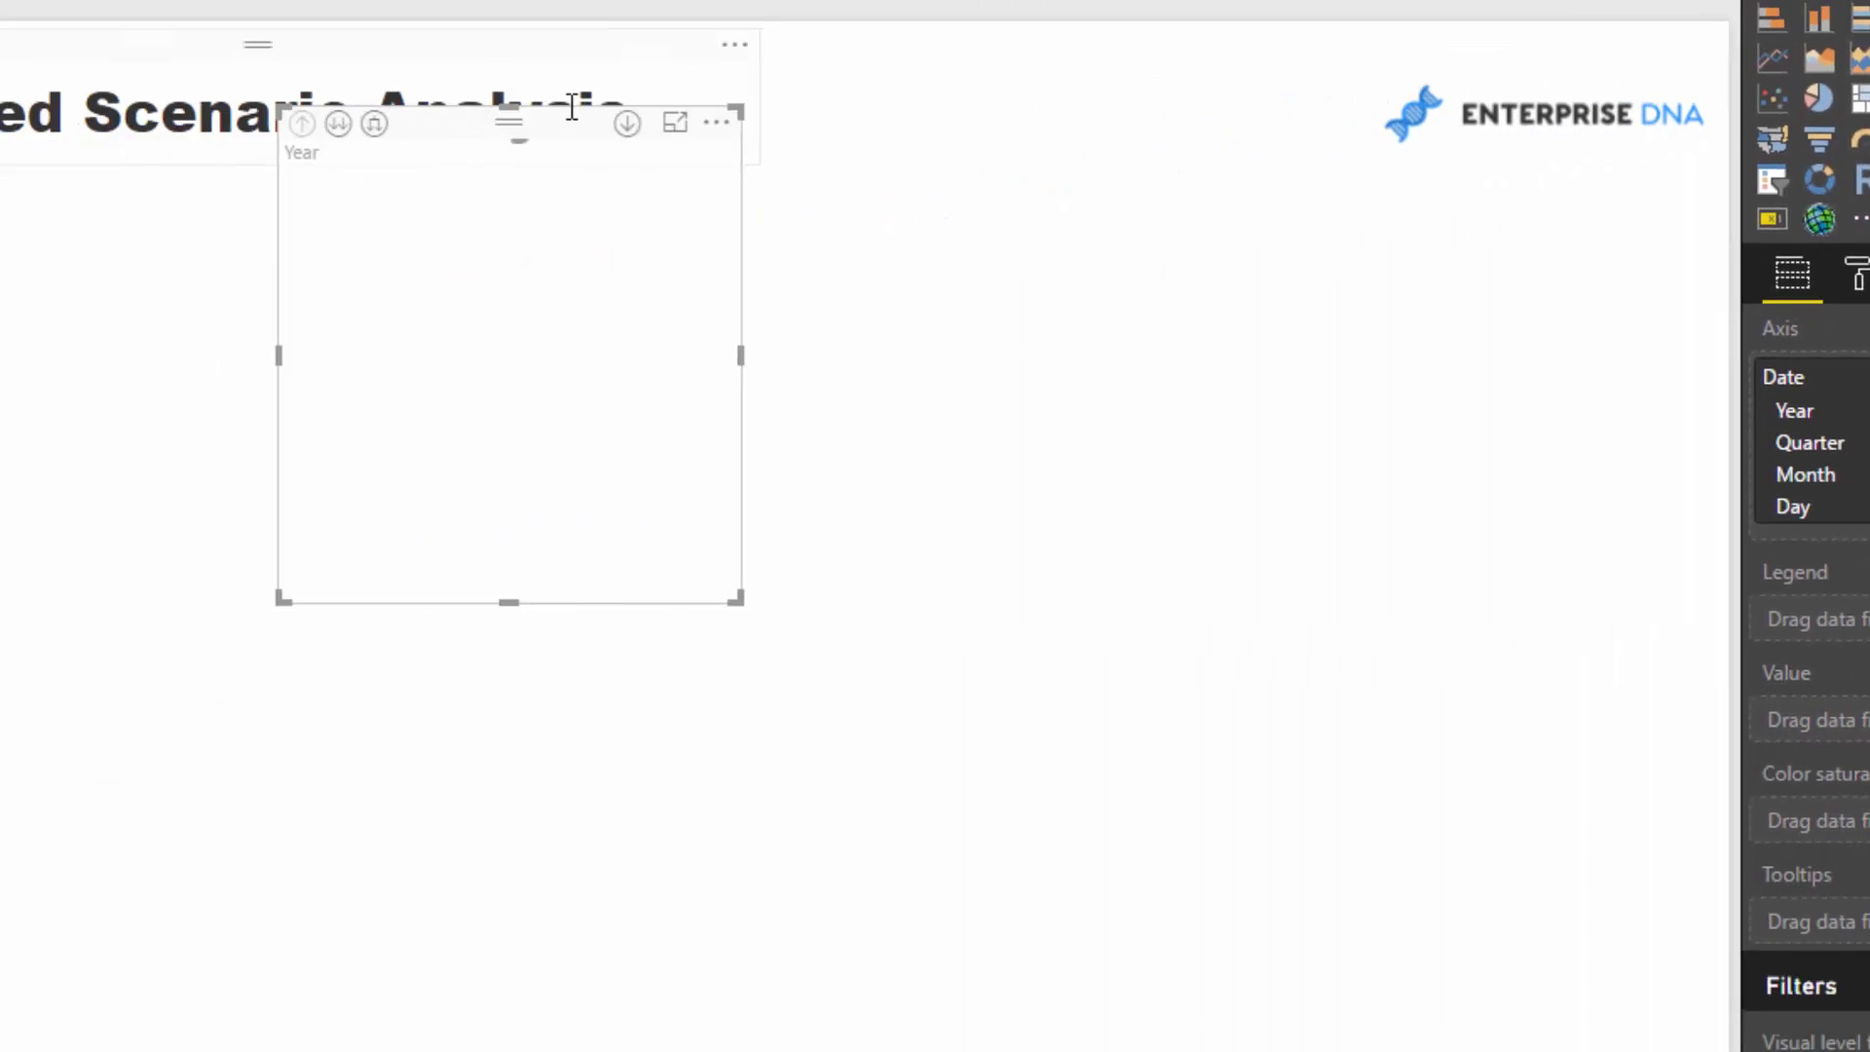
pyautogui.moveTo(681, 162); pyautogui.dragTo(617, 265)
pyautogui.click(1199, 616)
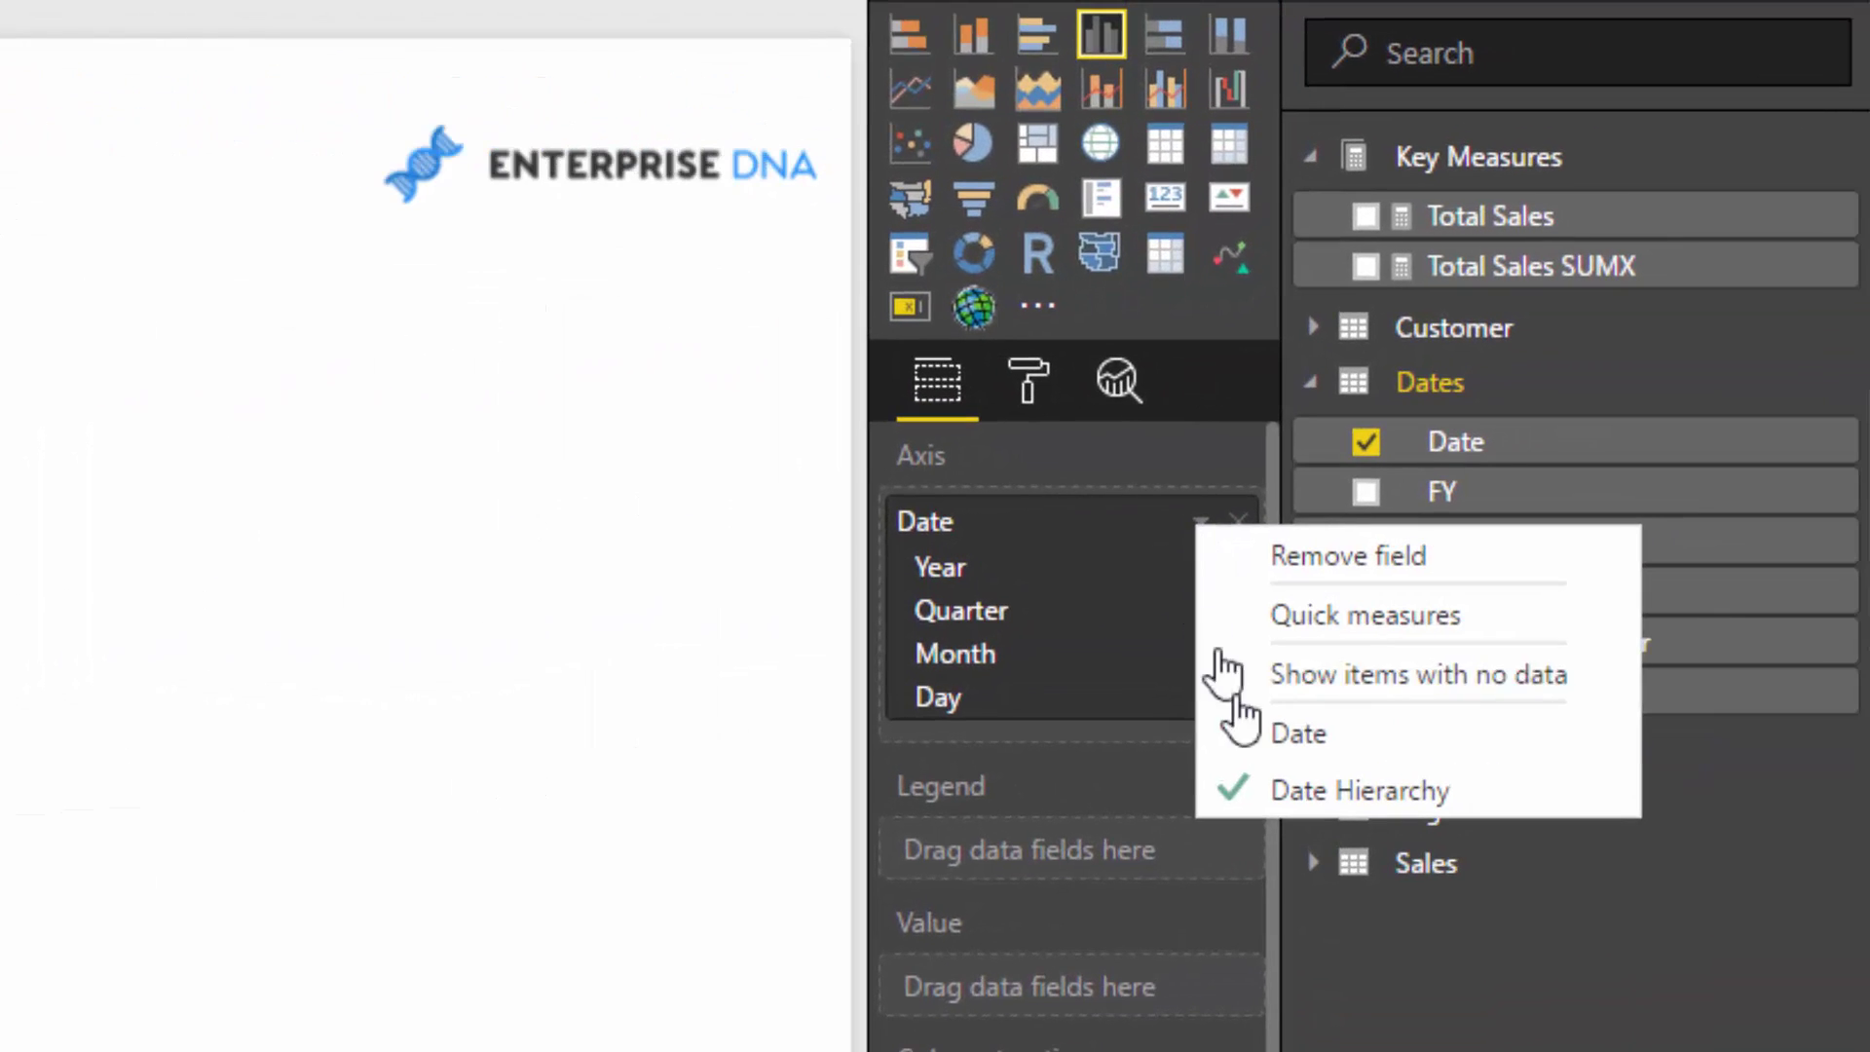
pyautogui.click(1299, 733)
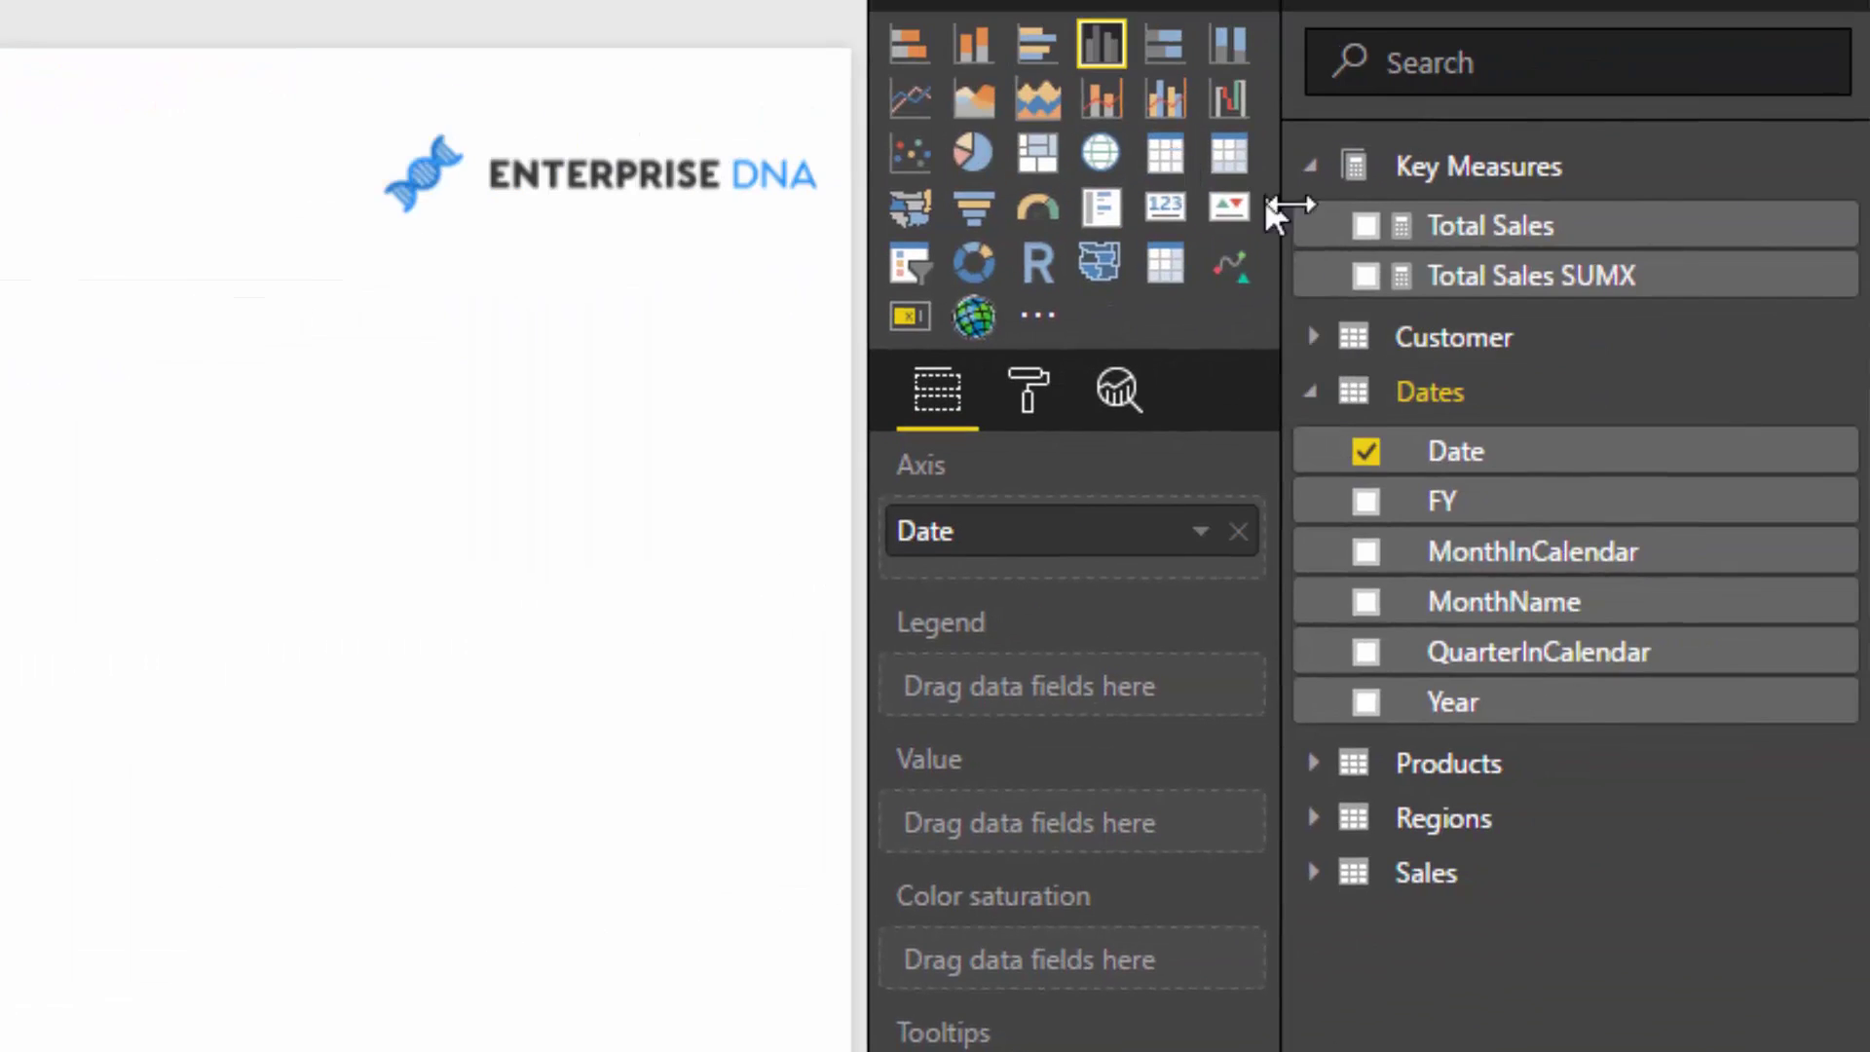
# Make the visual an enlarged table that lists Total Sales and Total Sales SUMX by date.
pyautogui.click(1810, 73)
pyautogui.moveTo(1869, 149); pyautogui.dragTo(1752, 464)
pyautogui.moveTo(1110, 560); pyautogui.dragTo(1112, 562)
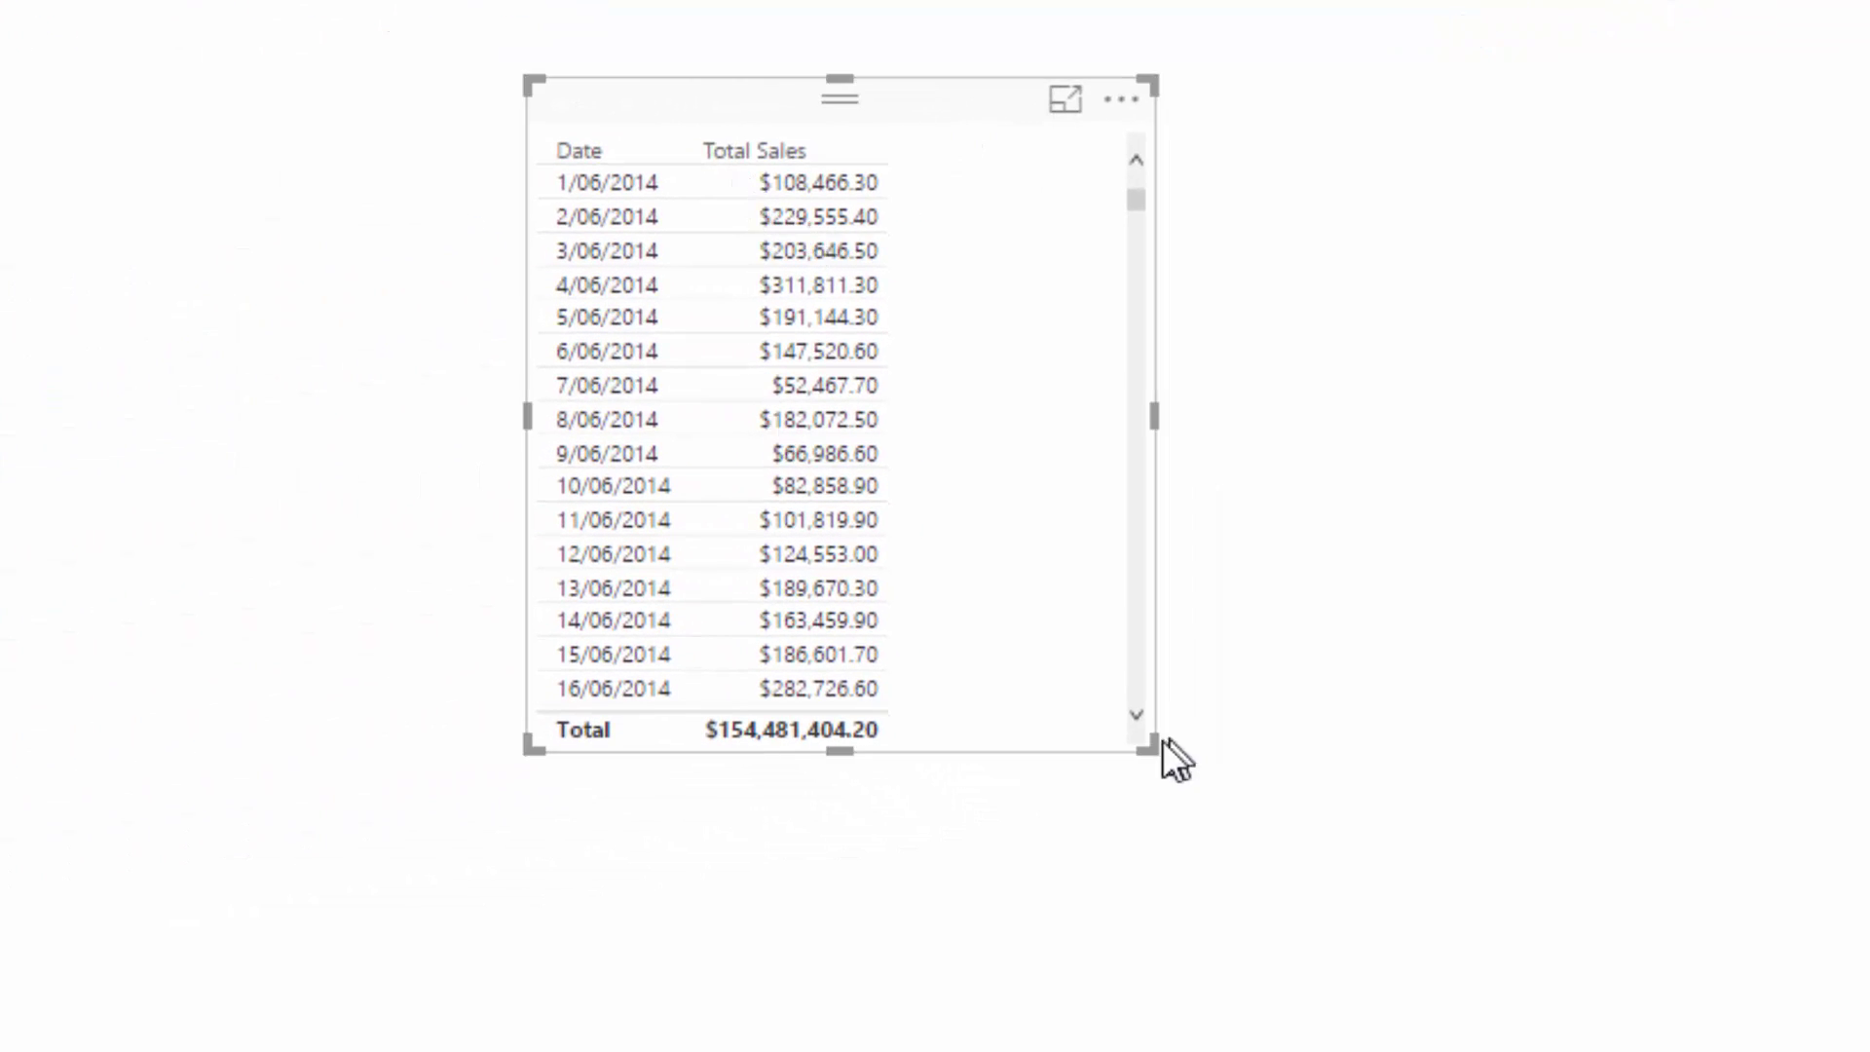
pyautogui.moveTo(1156, 756); pyautogui.dragTo(1358, 1038)
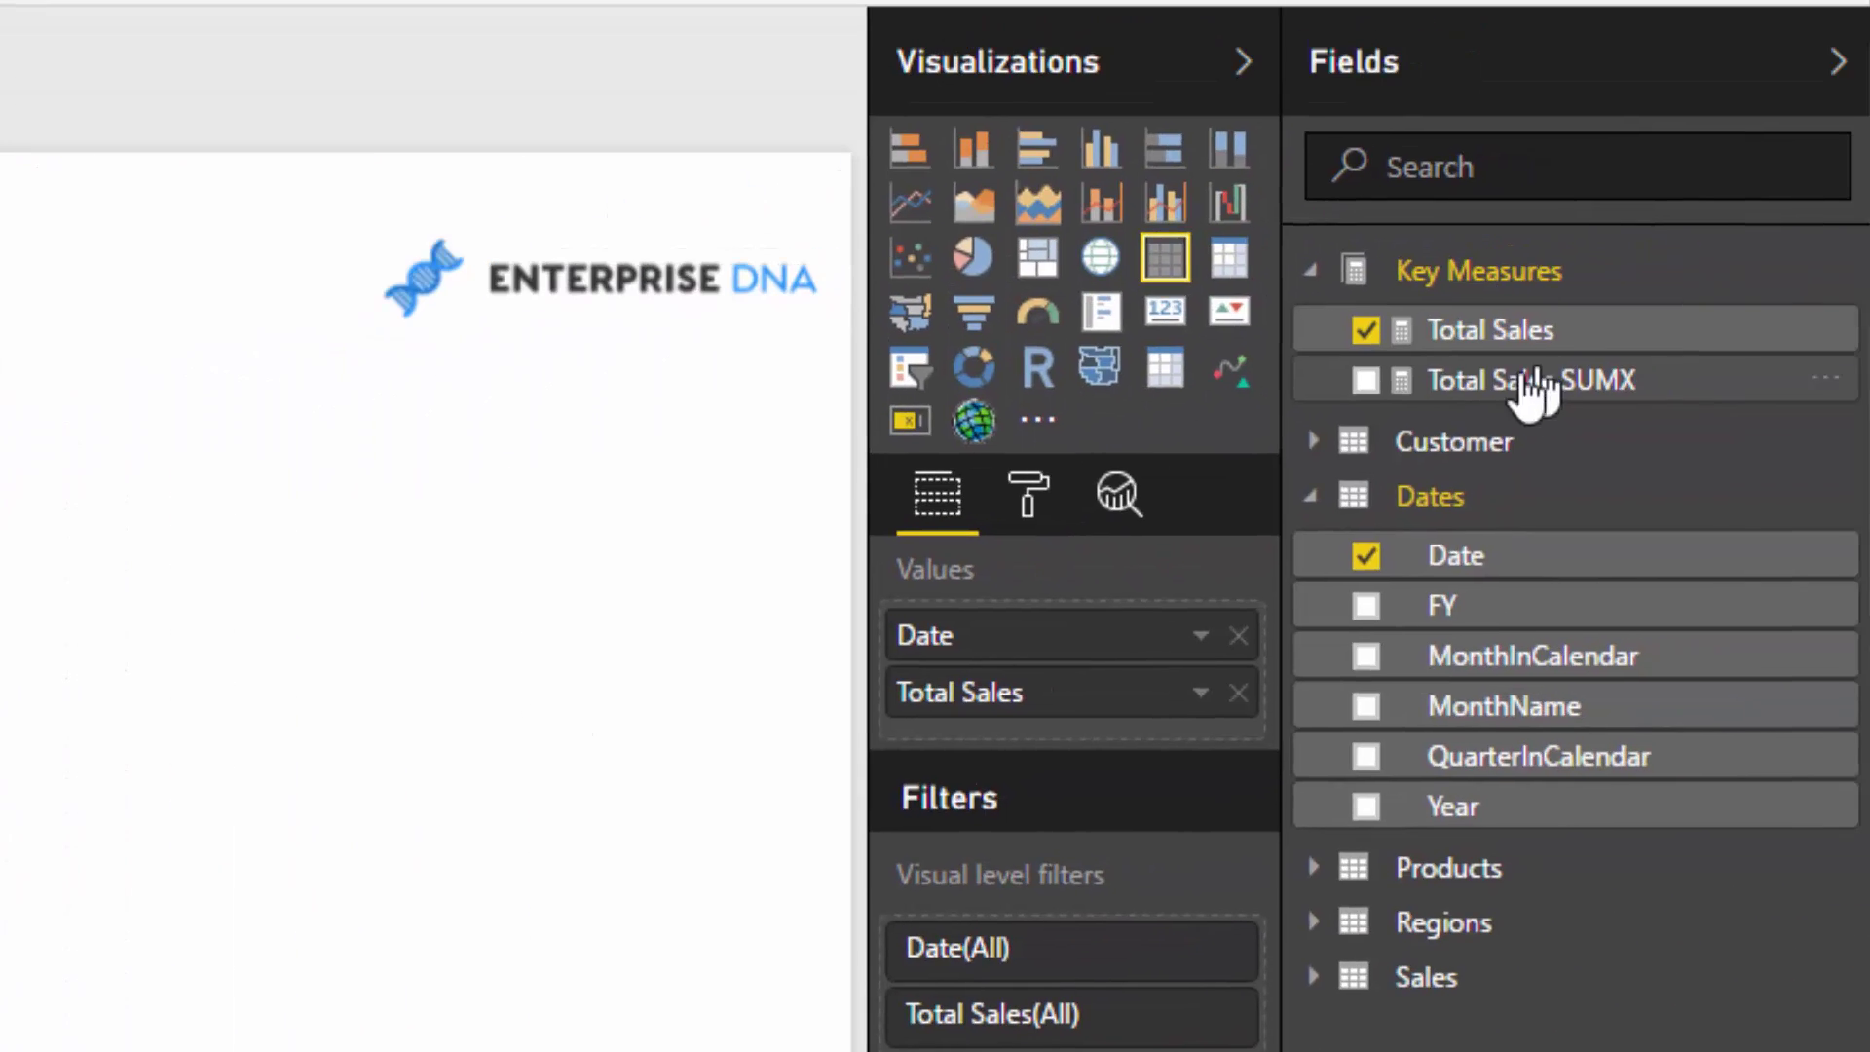
pyautogui.moveTo(1869, 211); pyautogui.dragTo(1869, 548)
pyautogui.moveTo(1105, 725); pyautogui.dragTo(1107, 718)
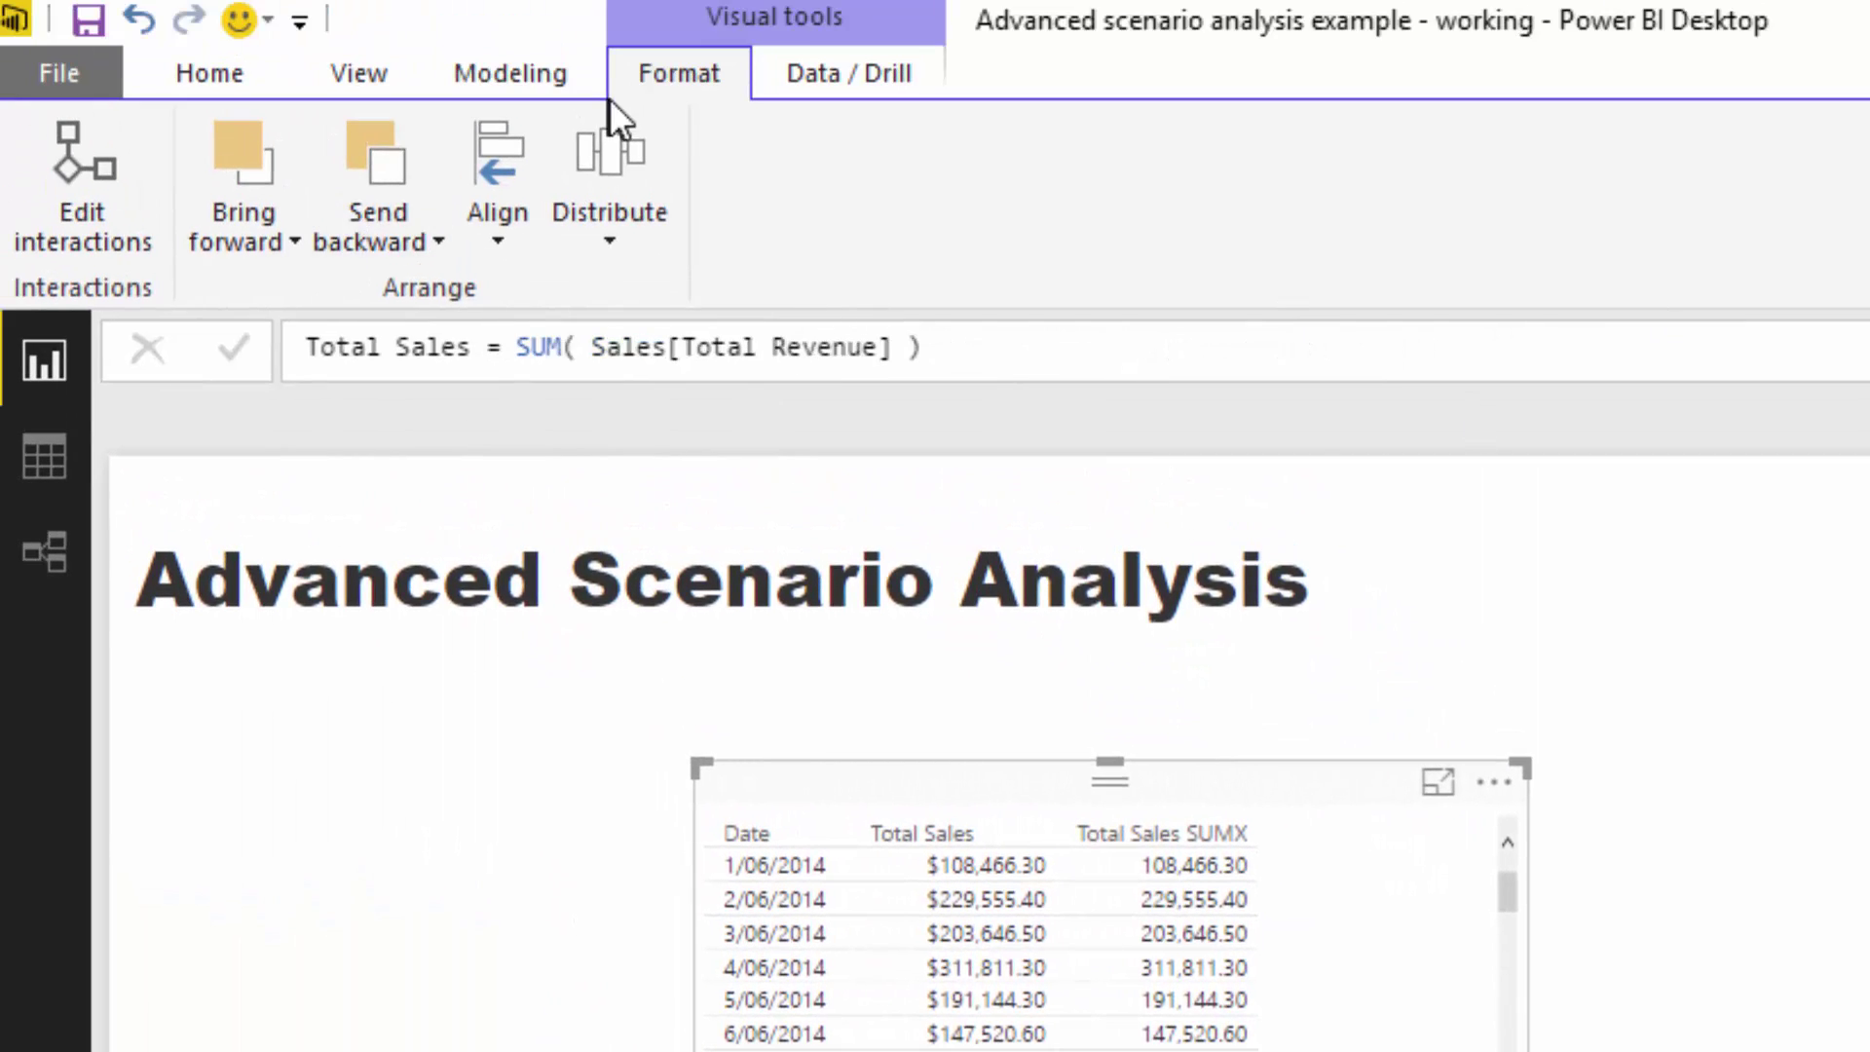
# Format the Total Sales measure as a decimal number with thousands separators instead of US dollar currency.
pyautogui.click(533, 73)
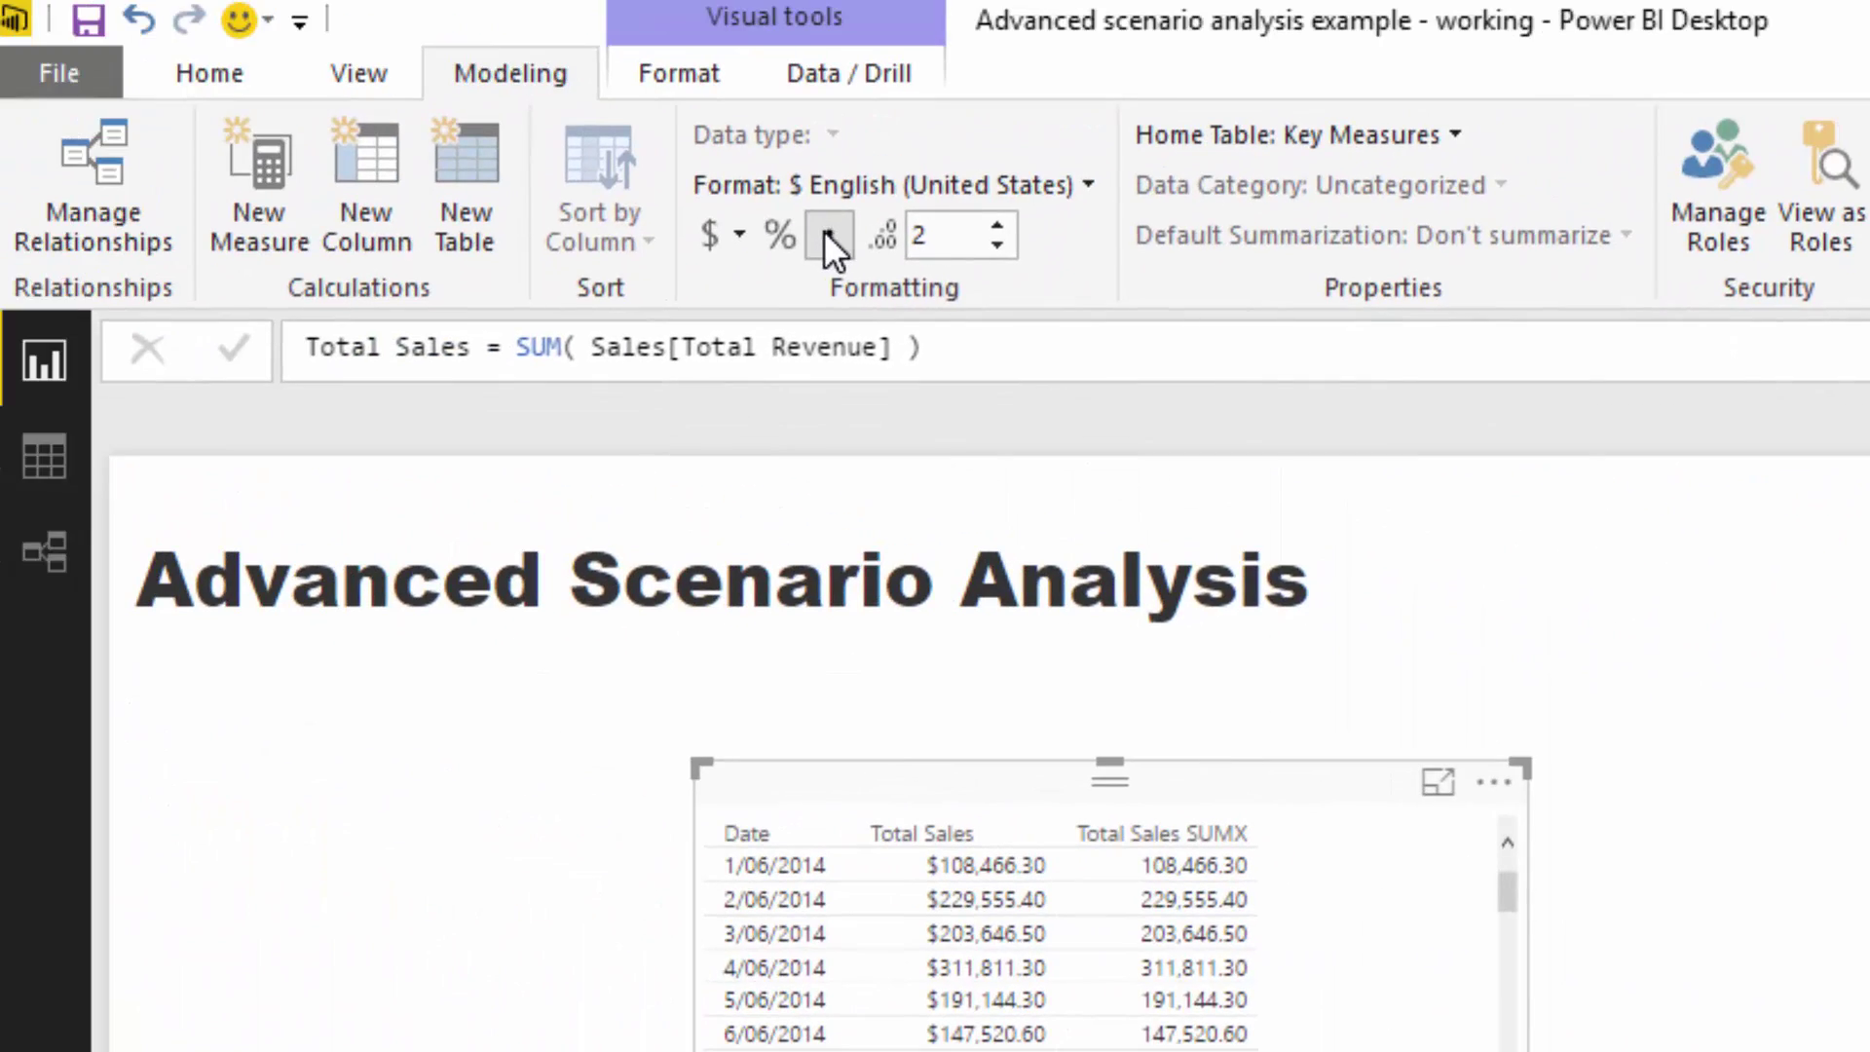
pyautogui.click(824, 231)
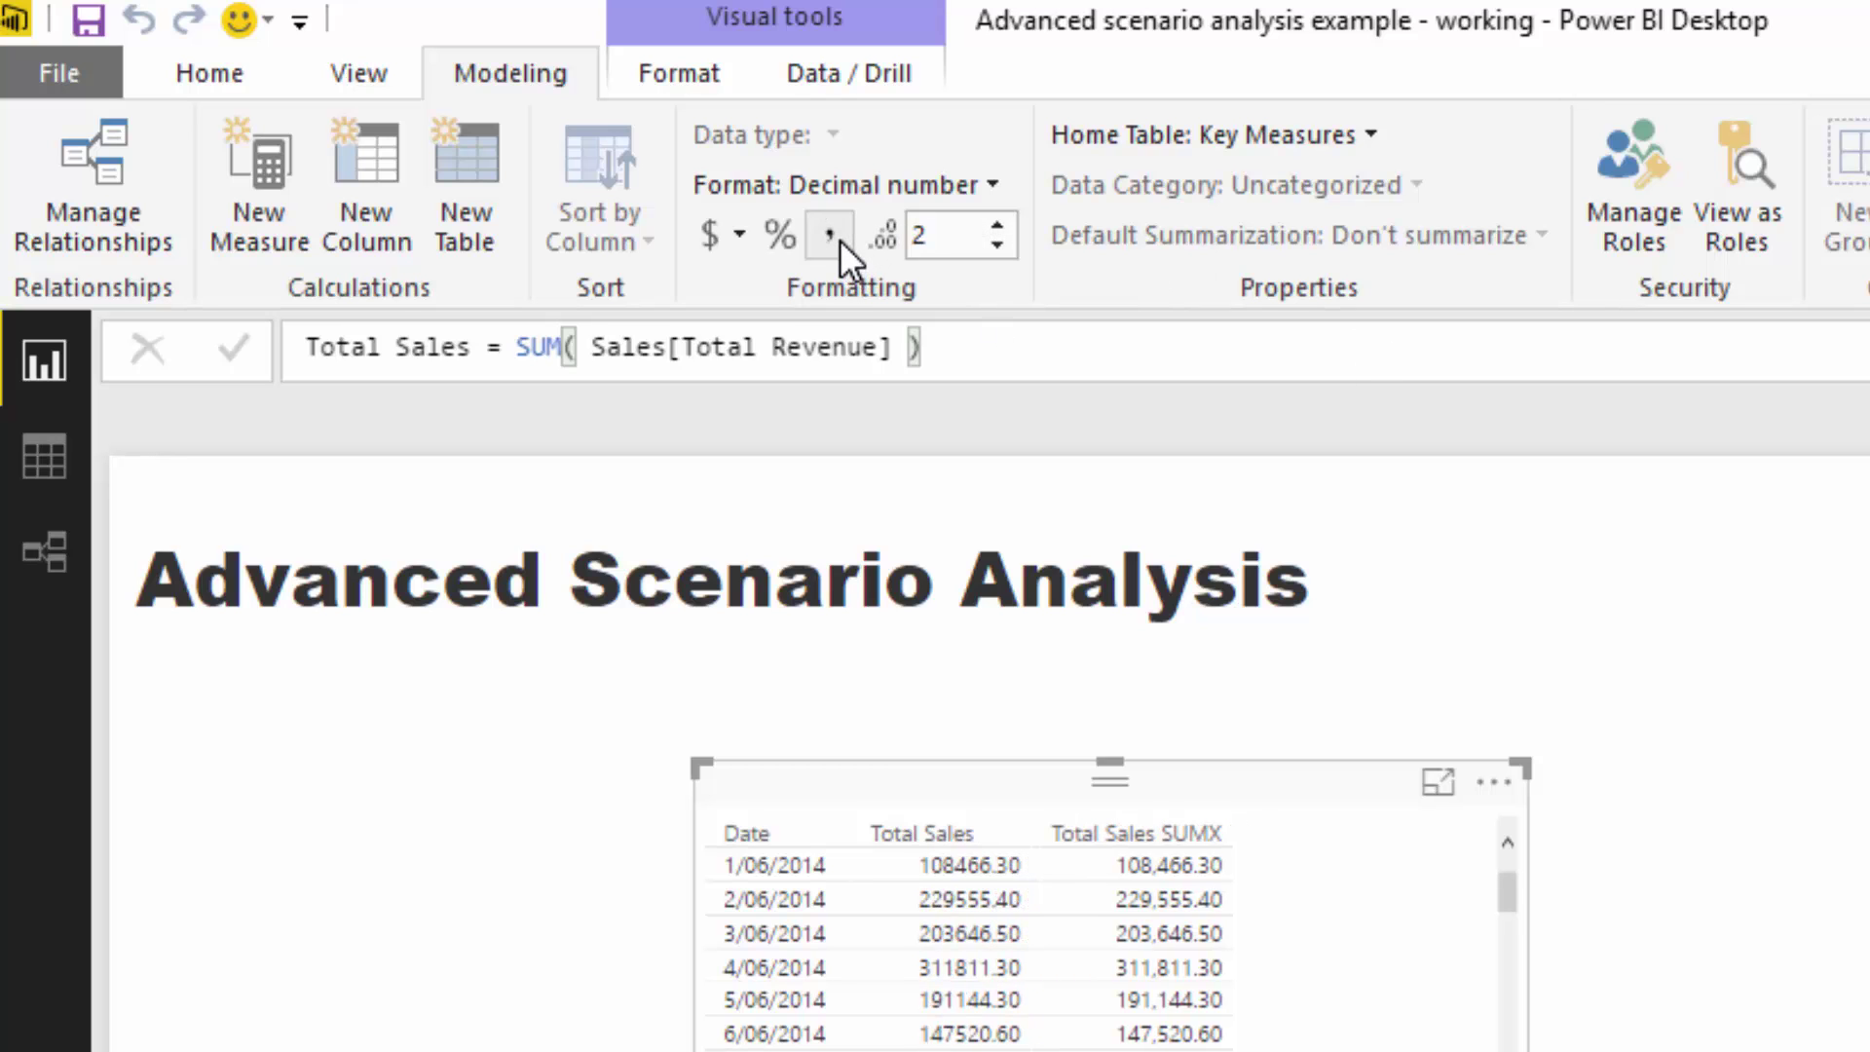
pyautogui.click(839, 240)
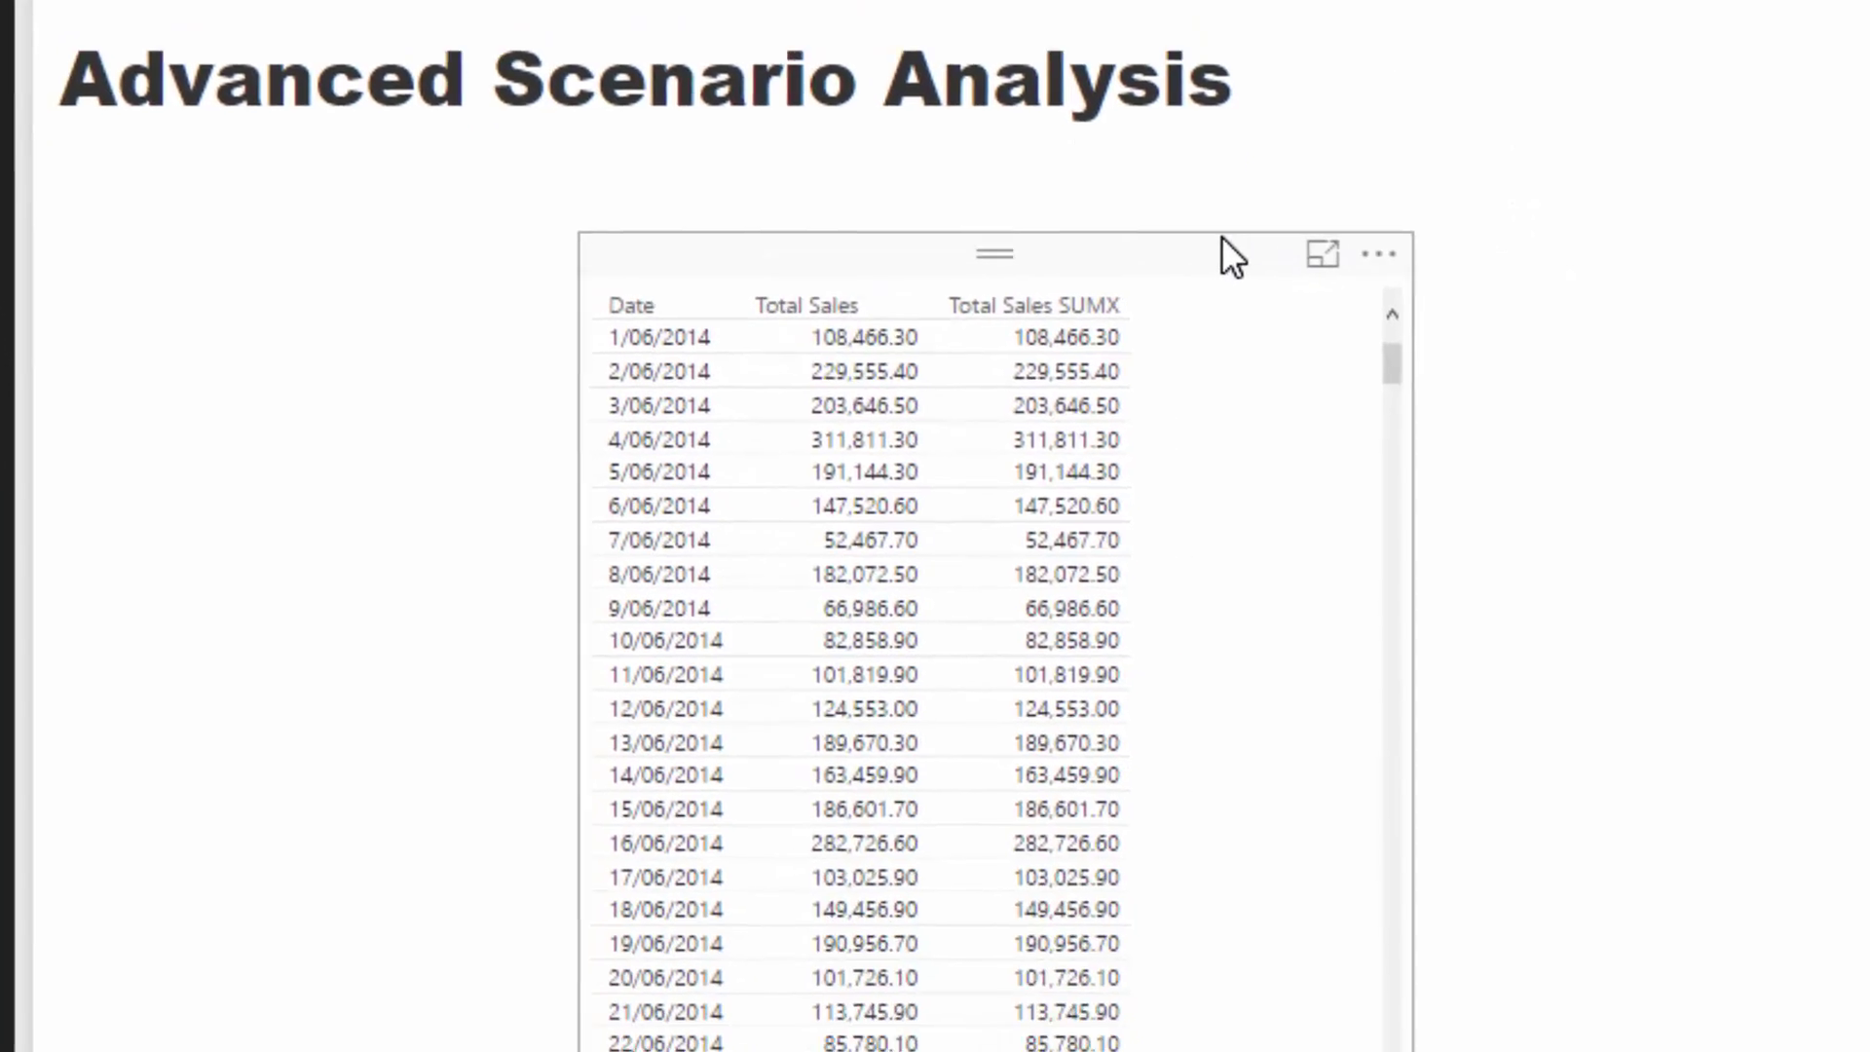
pyautogui.click(1221, 238)
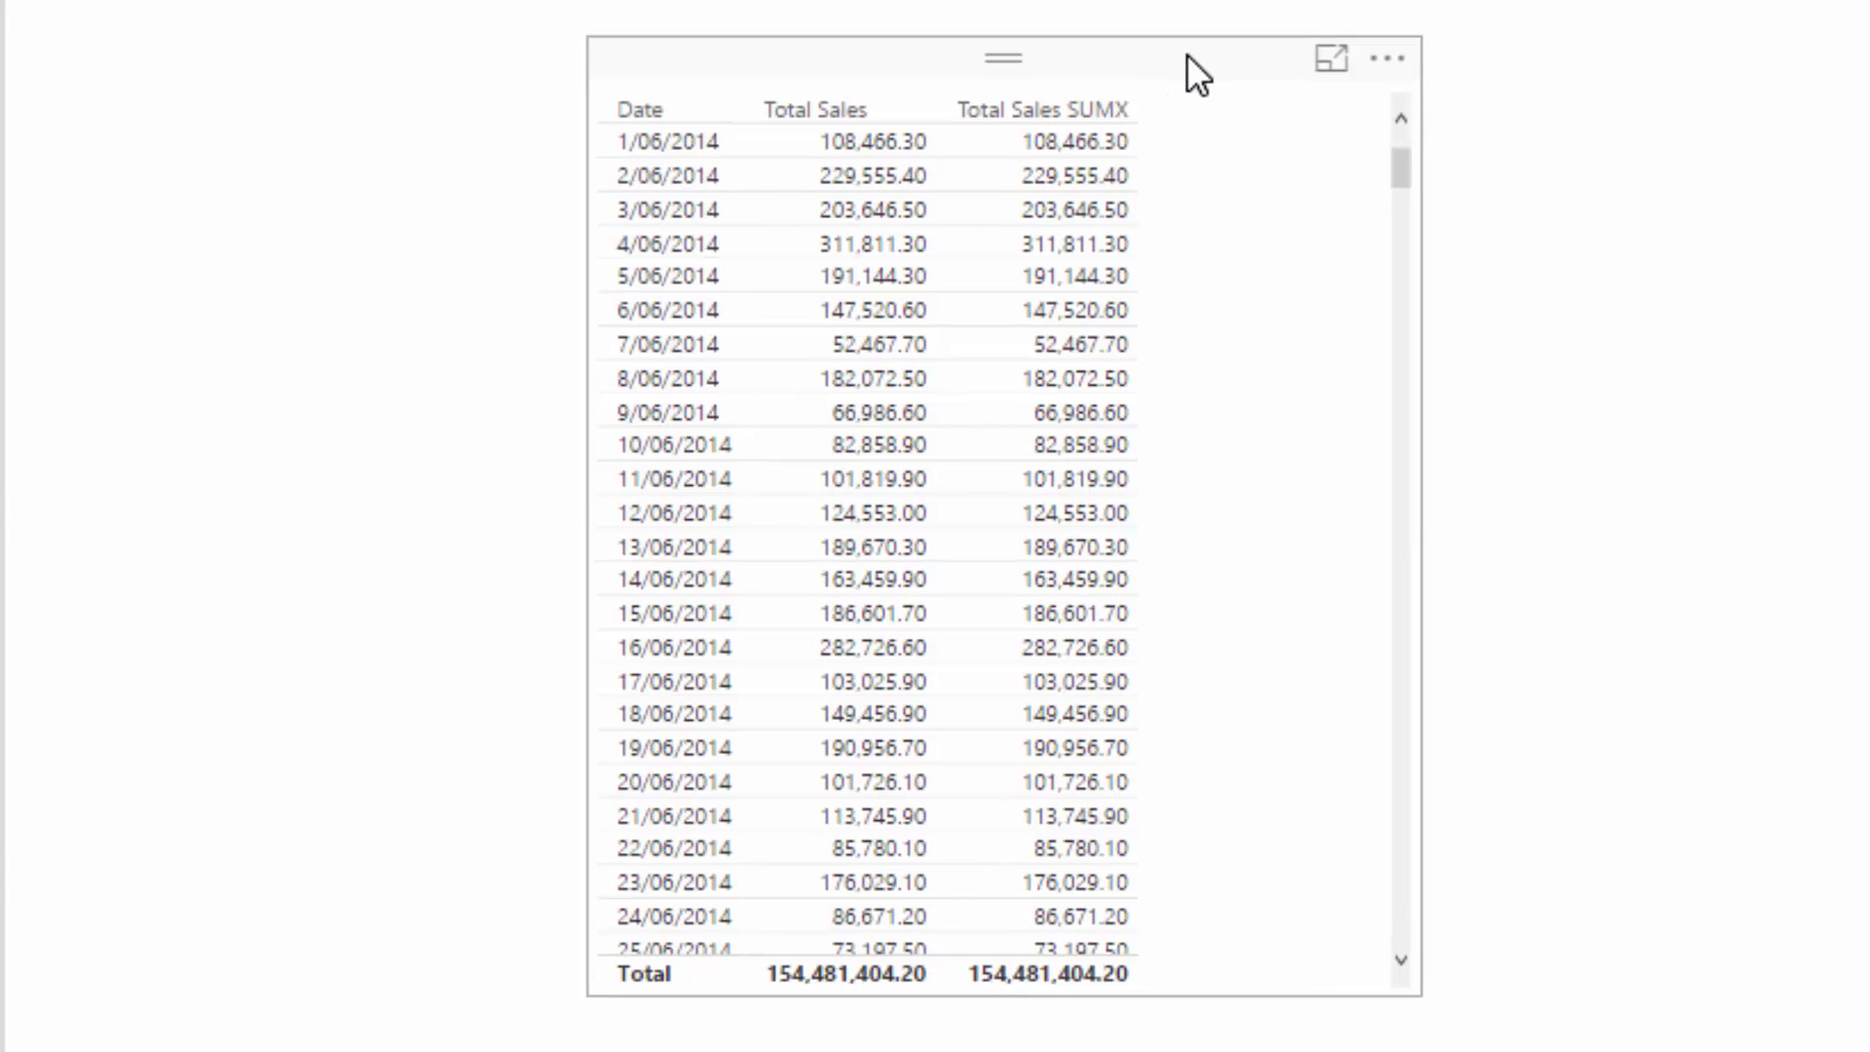
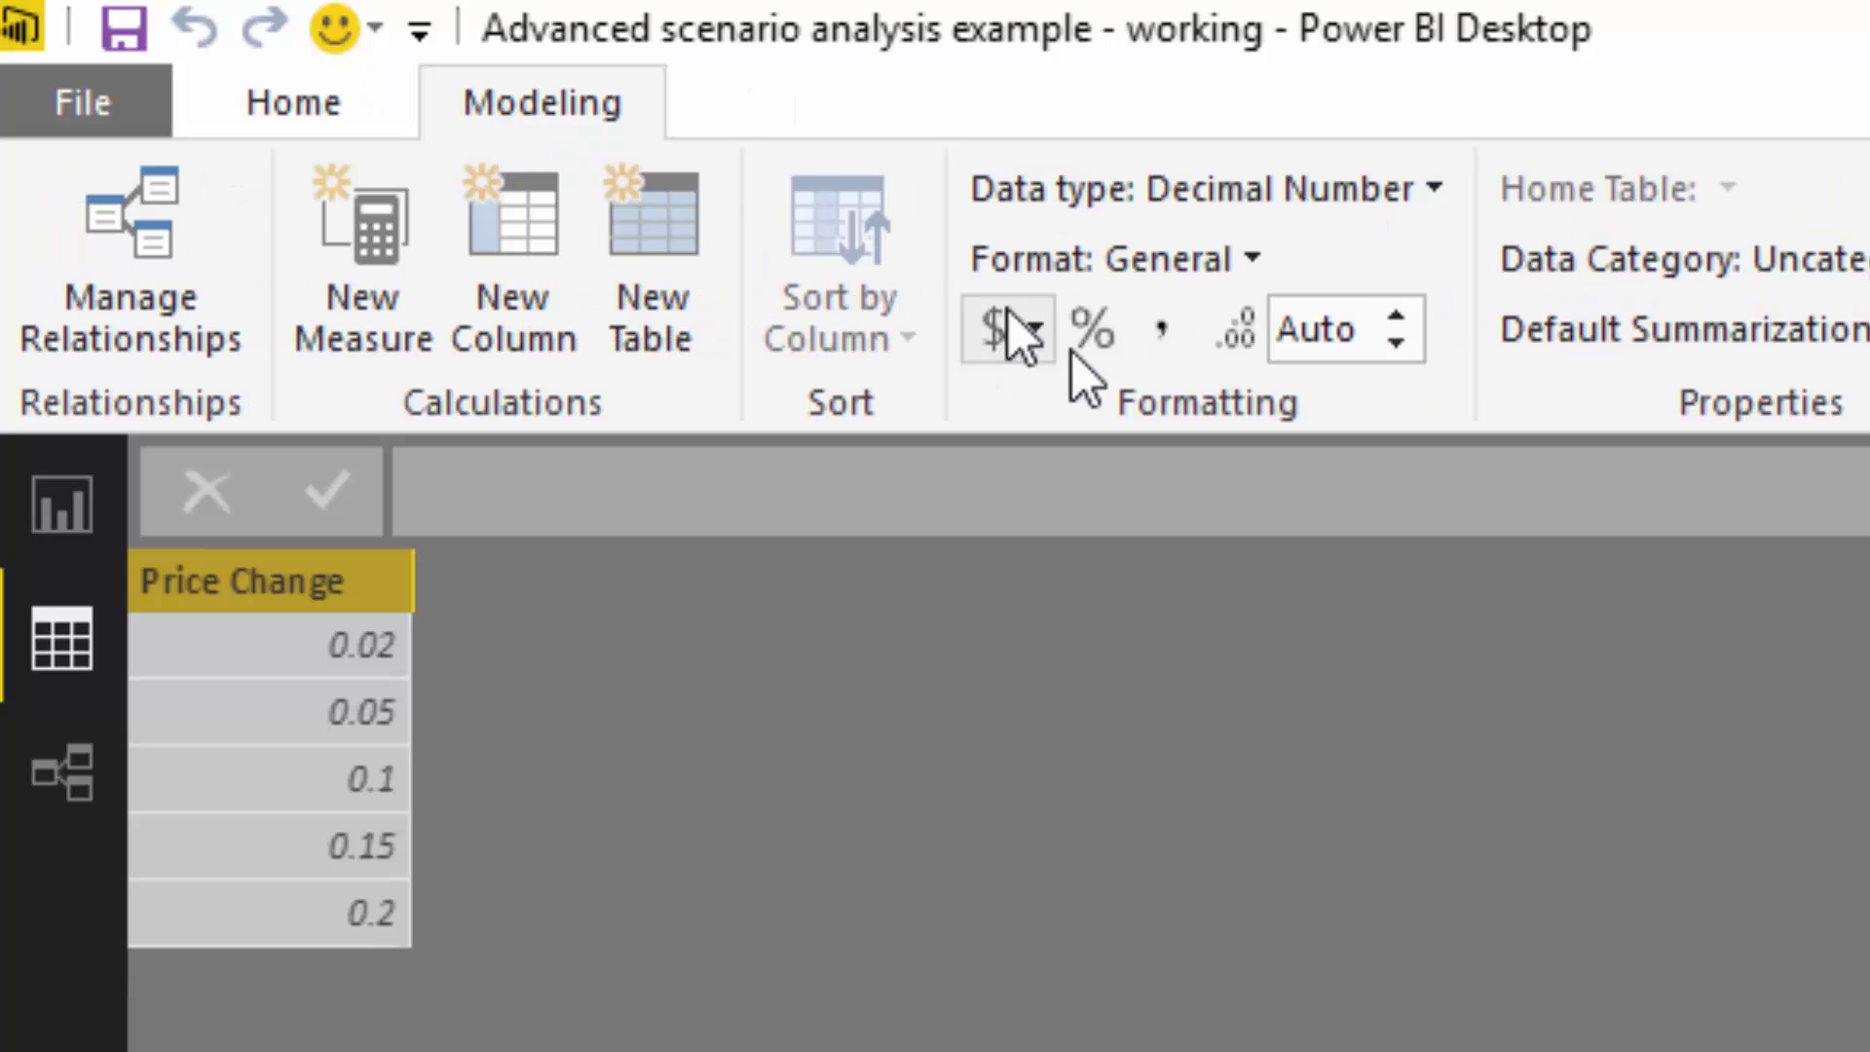
# Format the Price Change column as a percentage with 0 decimal places.
pyautogui.click(1091, 331)
pyautogui.click(1322, 336)
pyautogui.write('0')
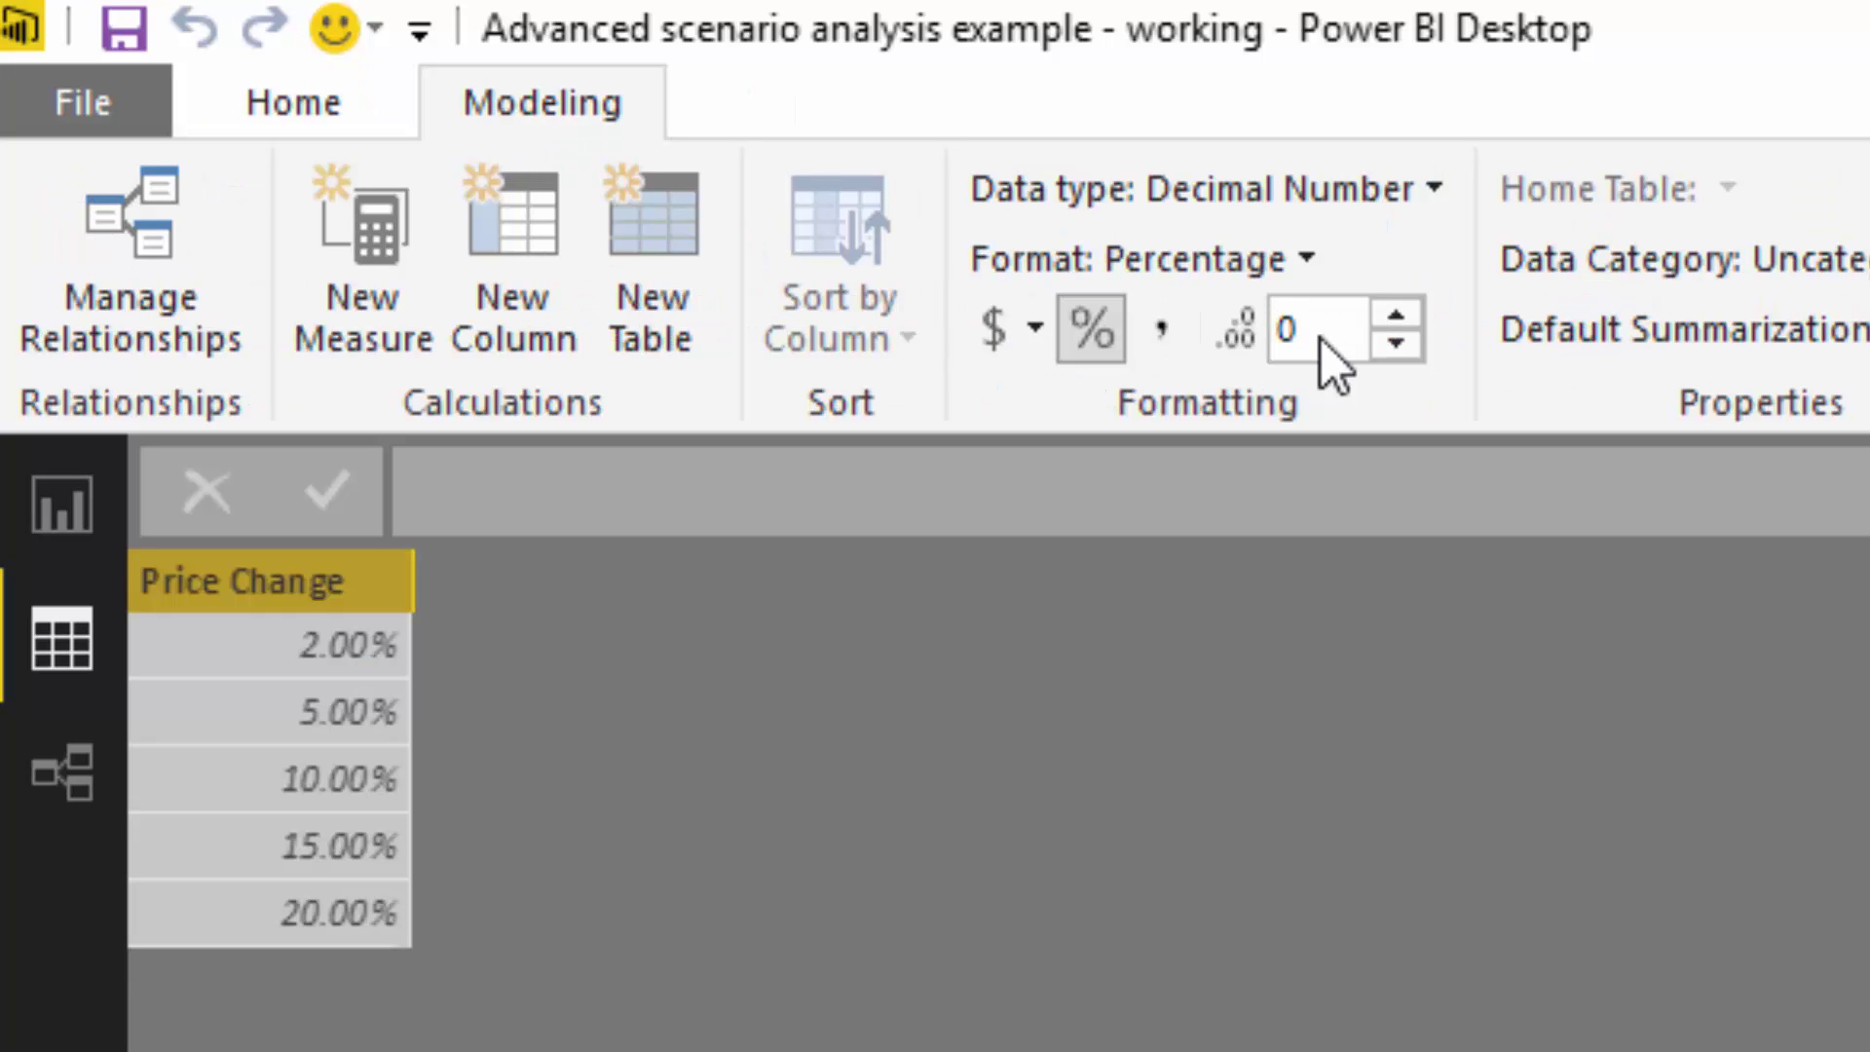
pyautogui.press('Return')
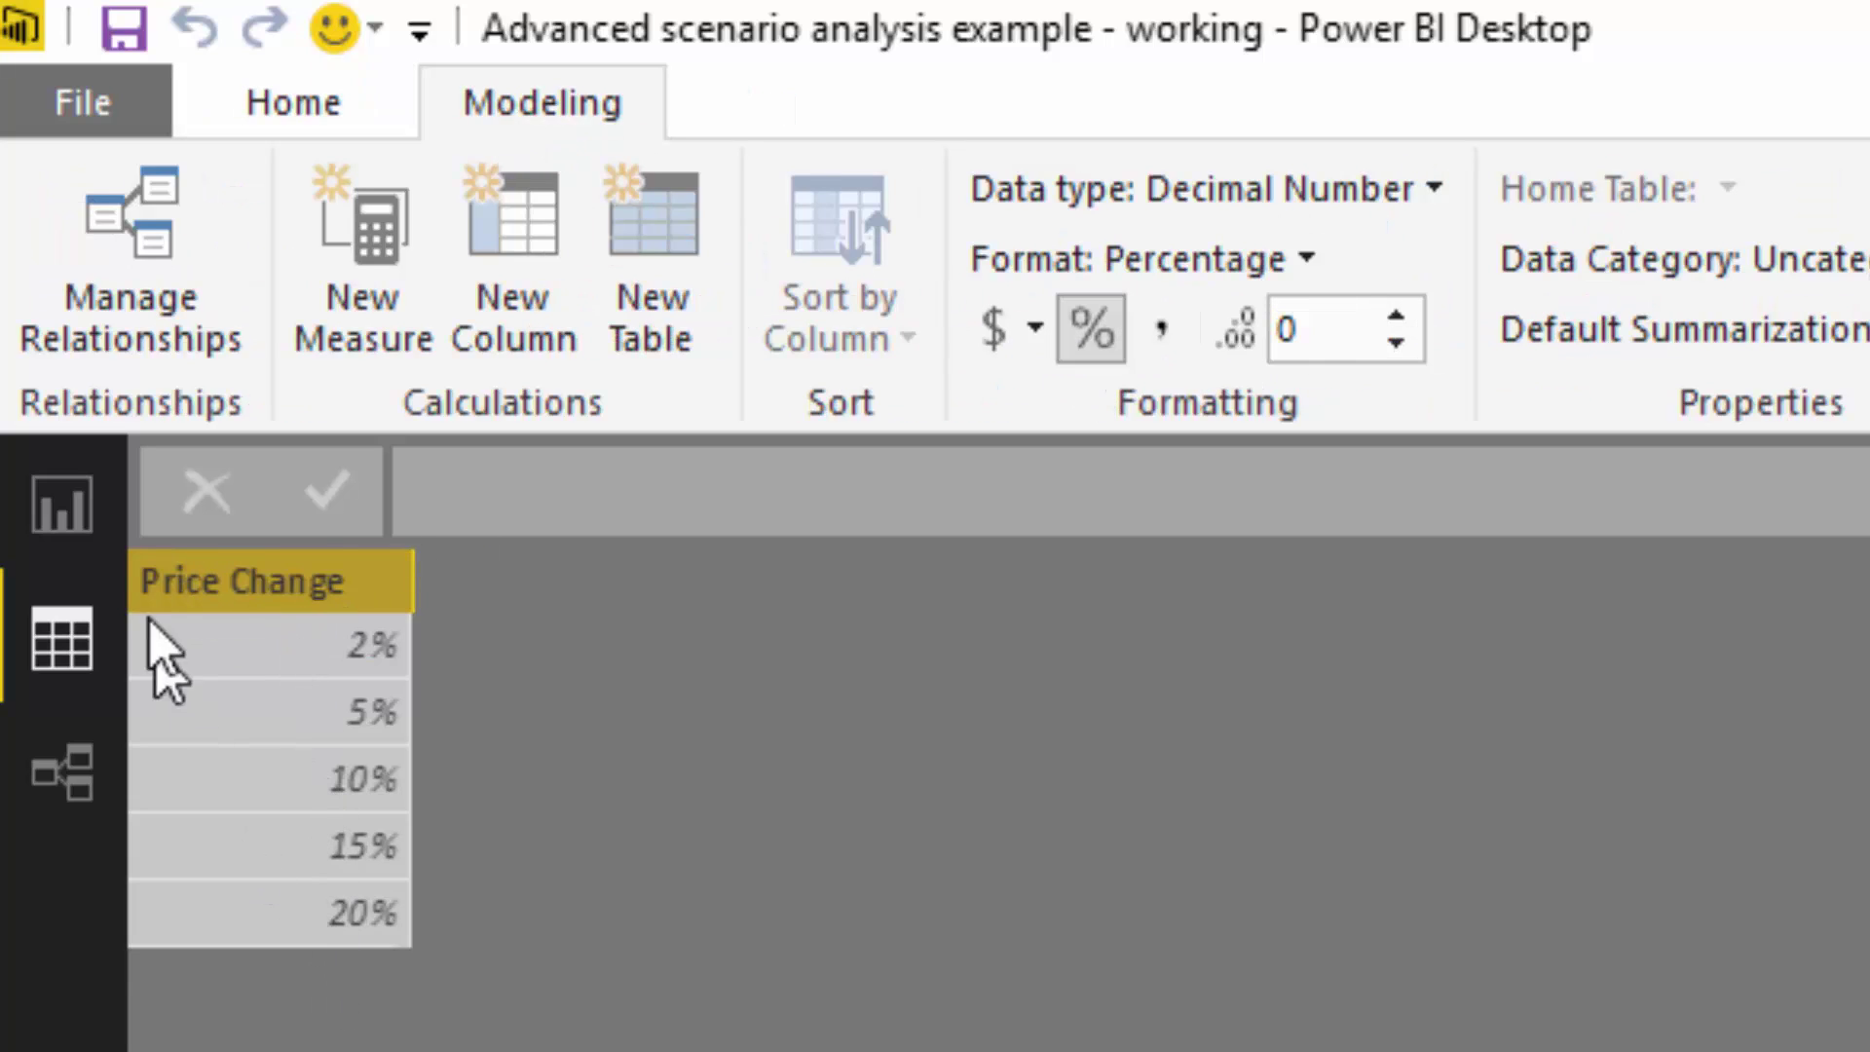
# Add a slicer for the Percent Price Change table's Price Change field to the report page, beside the sales table.
pyautogui.click(62, 502)
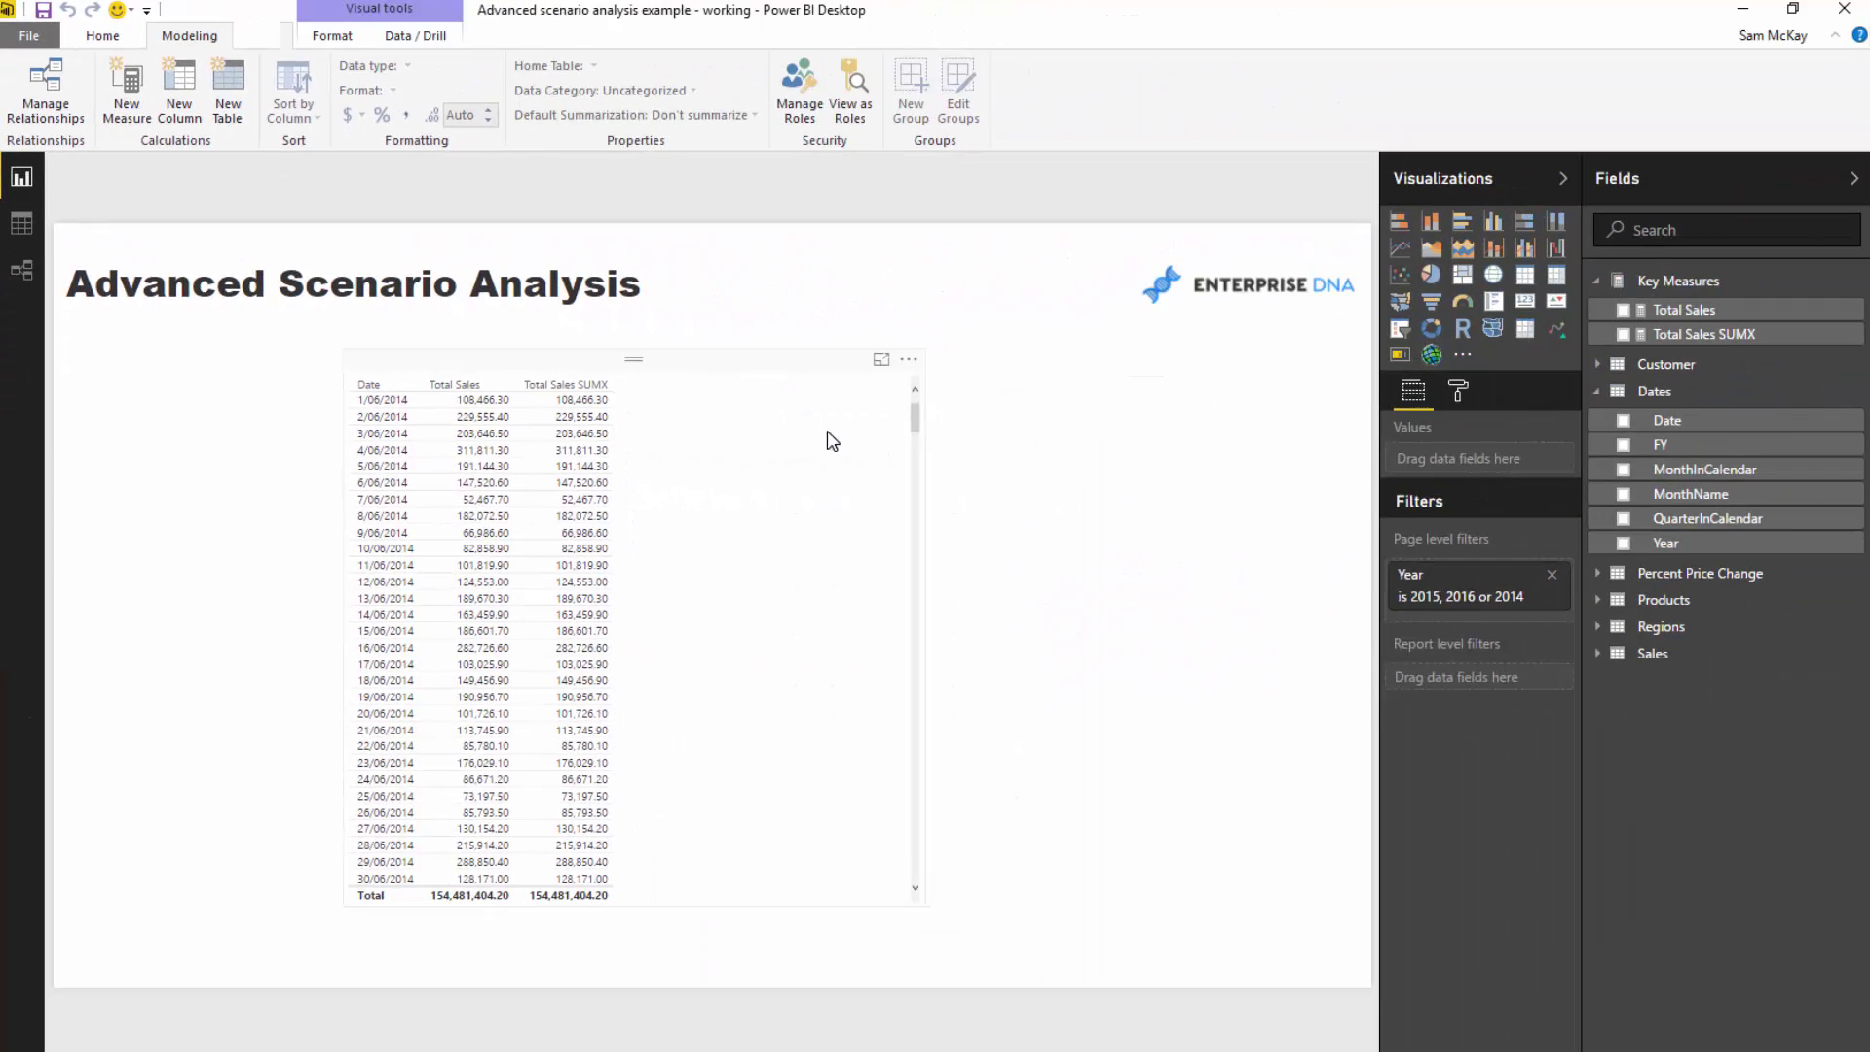
pyautogui.click(1264, 493)
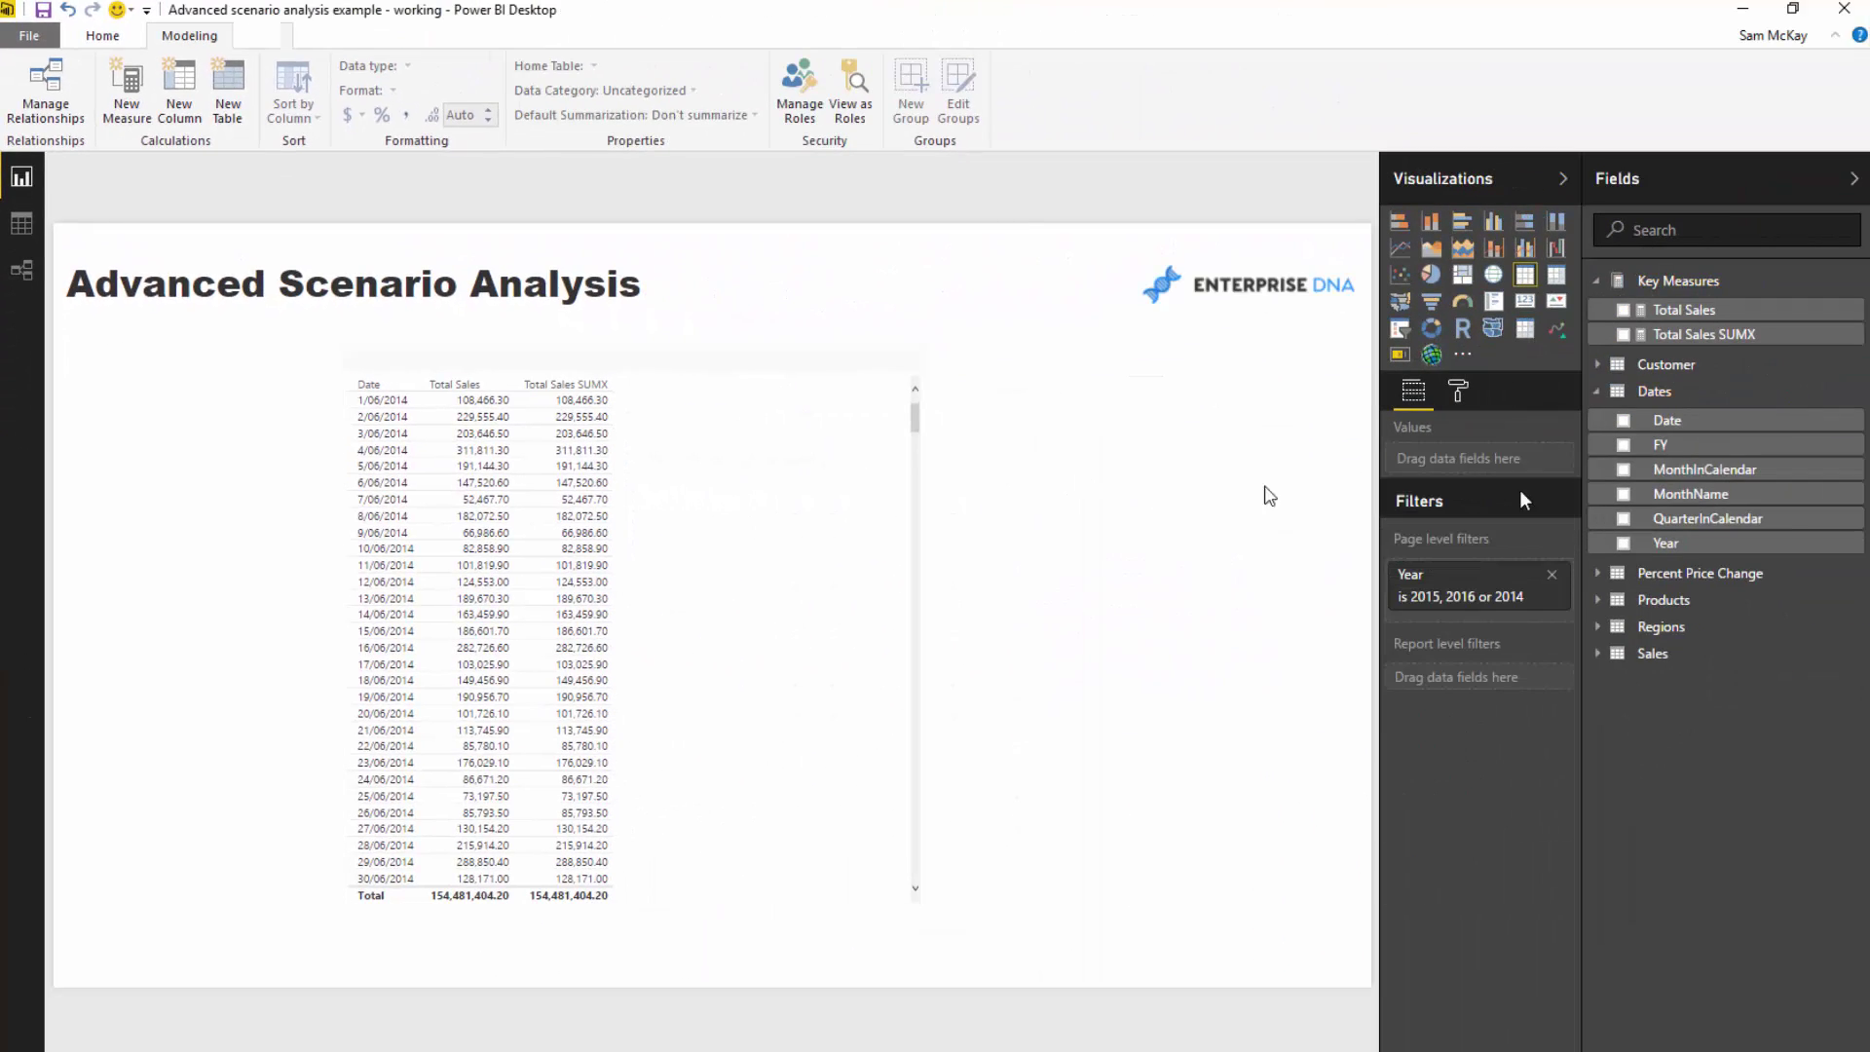
pyautogui.click(1598, 573)
pyautogui.moveTo(1649, 602); pyautogui.dragTo(1247, 438)
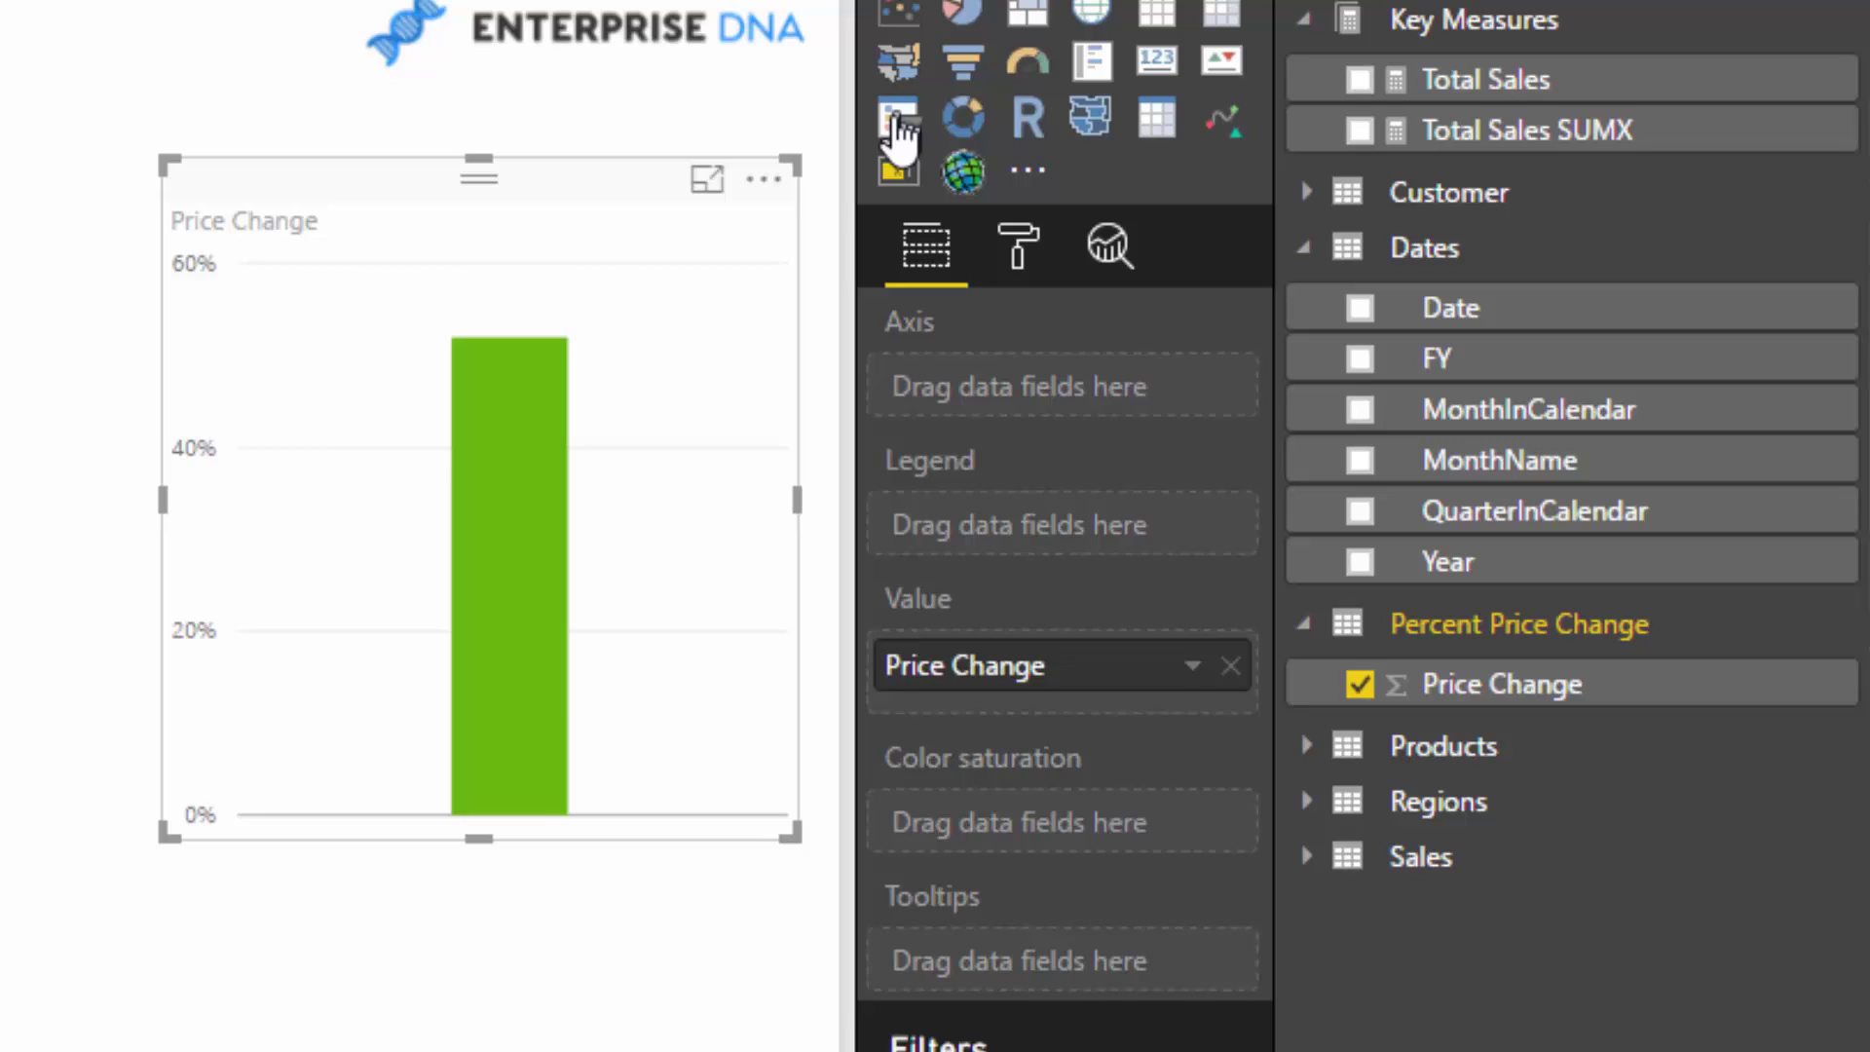
pyautogui.click(897, 129)
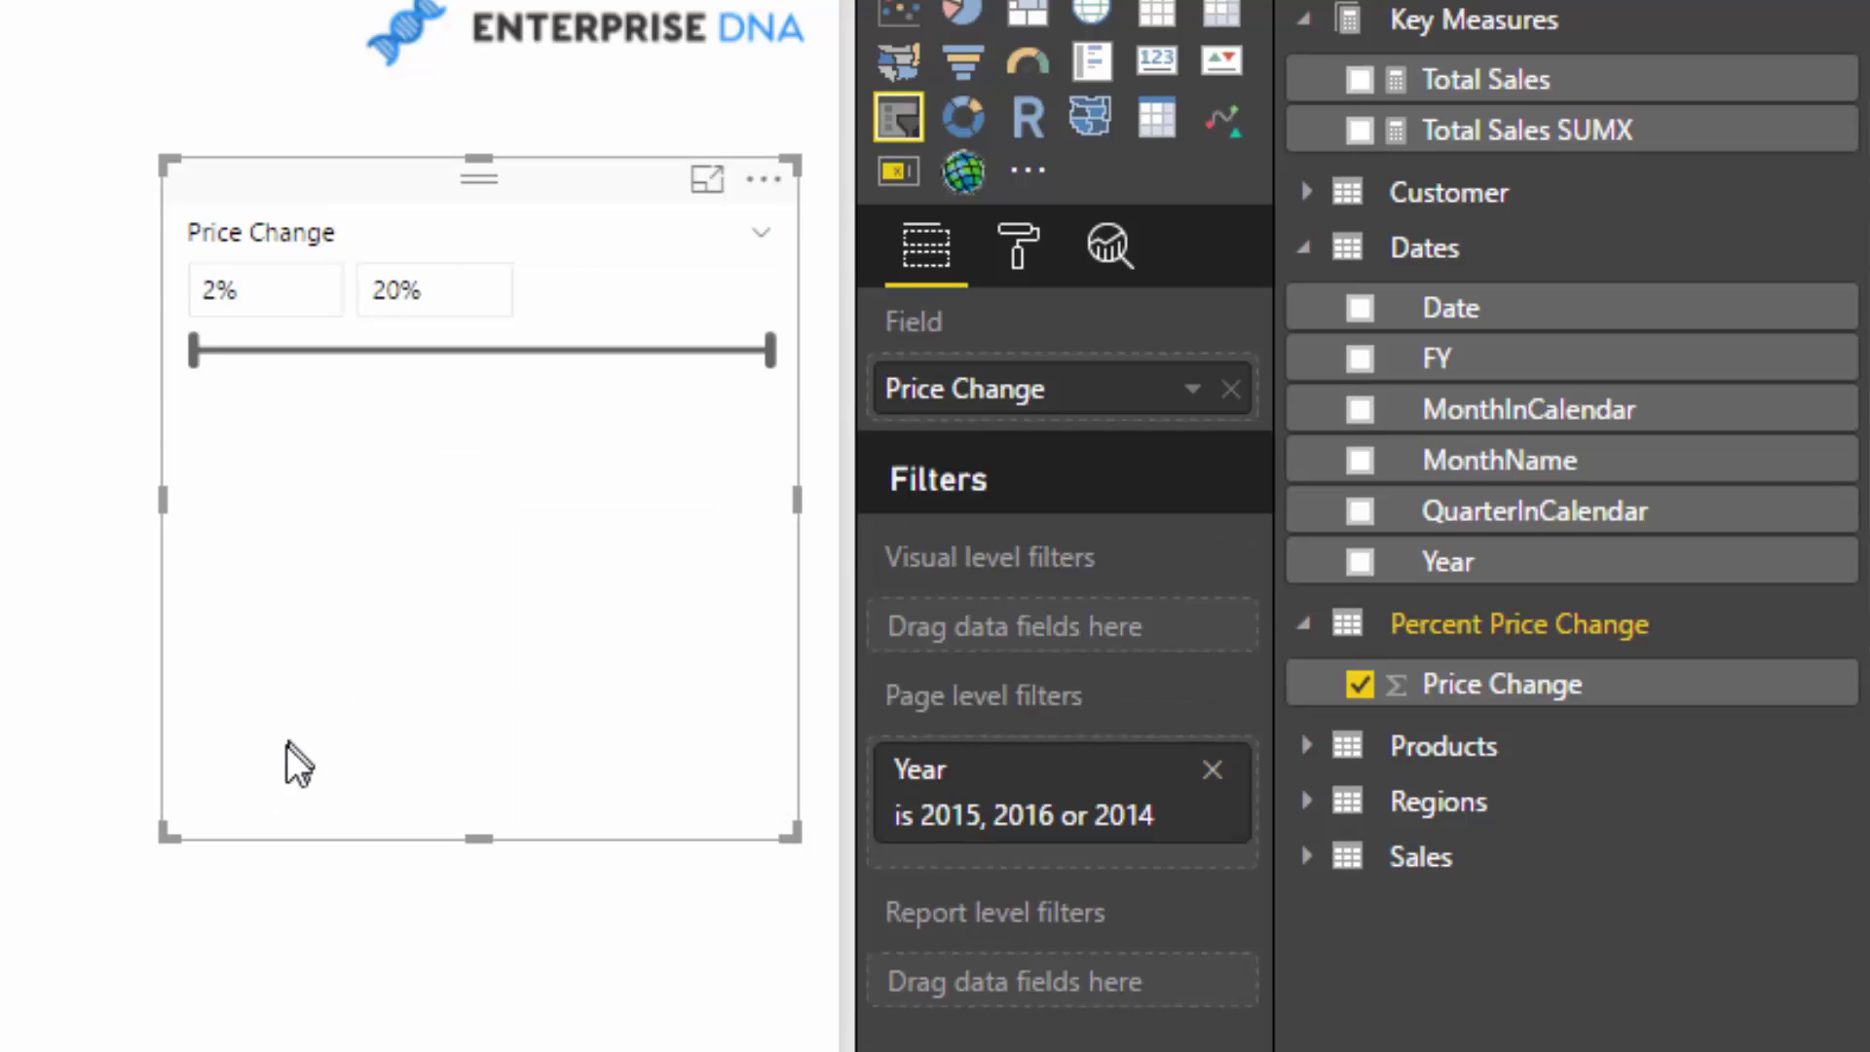
# Make the Price Change slicer a list, shrink it, and place it just below the Enterprise DNA logo.
pyautogui.click(767, 248)
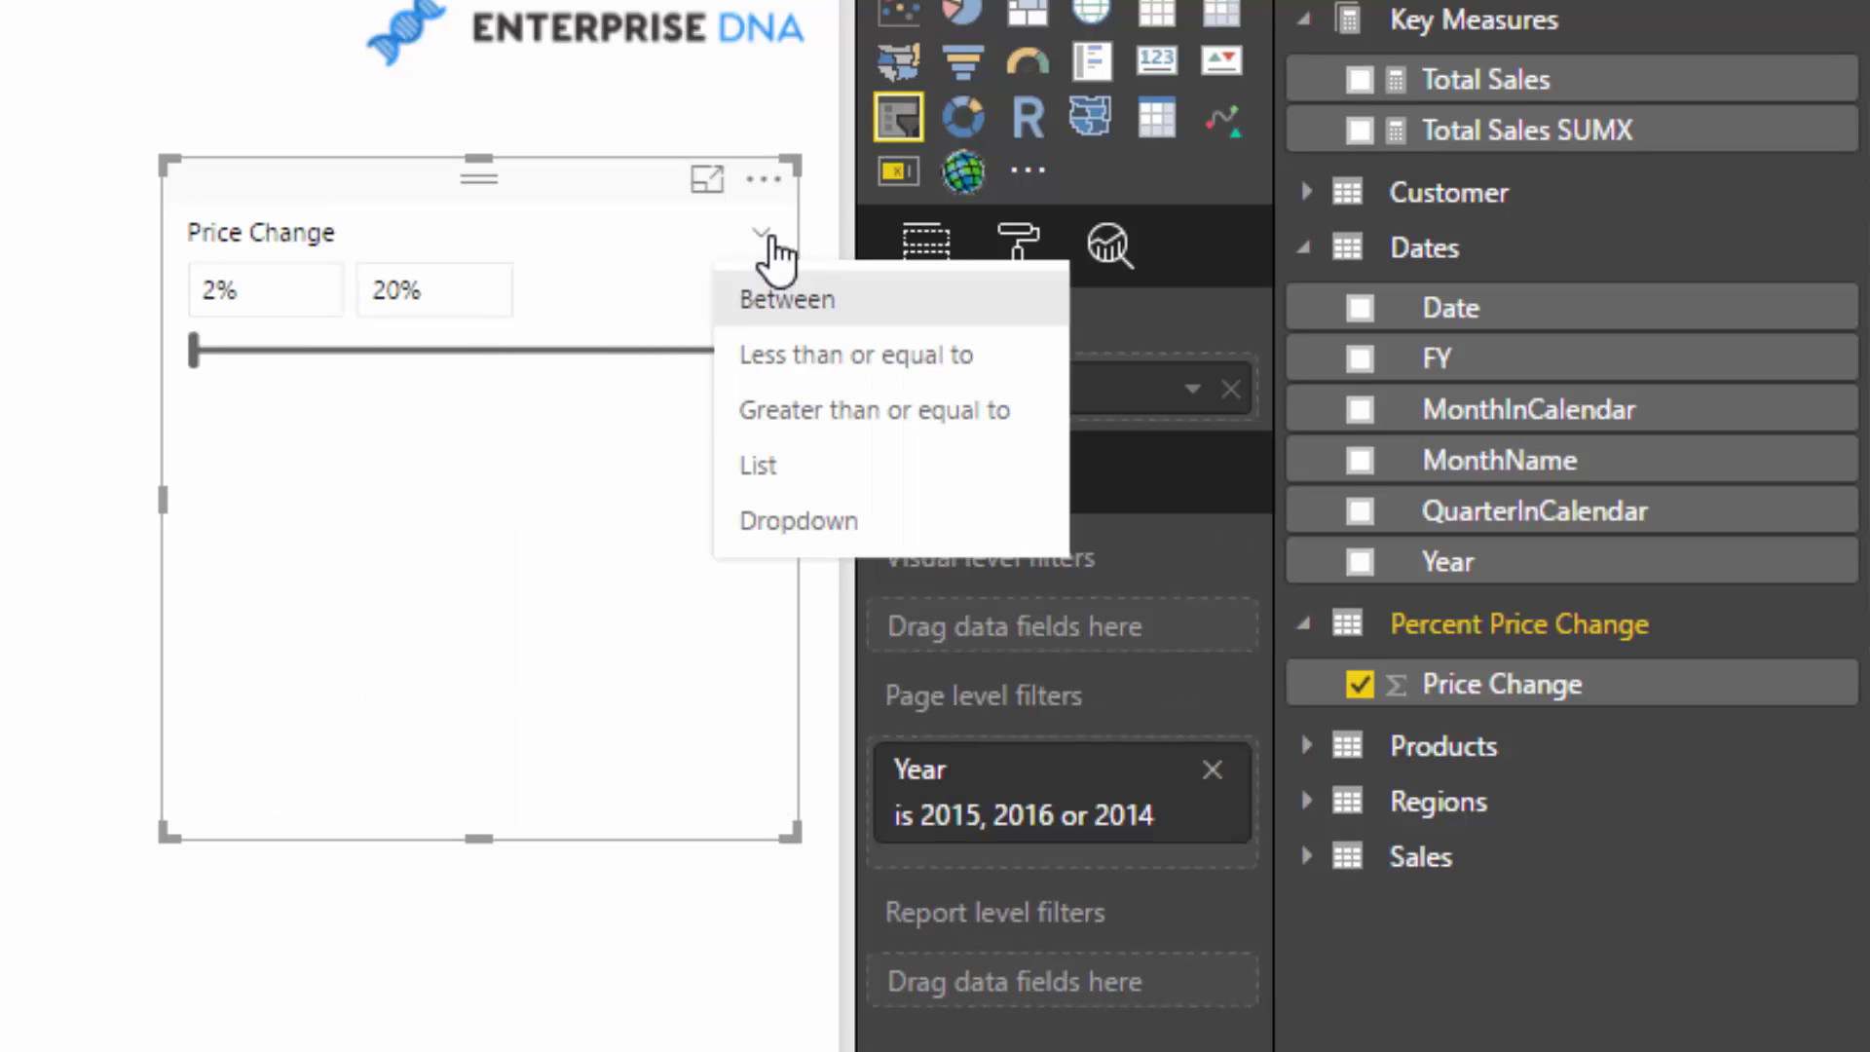
pyautogui.click(772, 475)
pyautogui.moveTo(166, 830); pyautogui.dragTo(500, 522)
pyautogui.moveTo(626, 230); pyautogui.dragTo(615, 136)
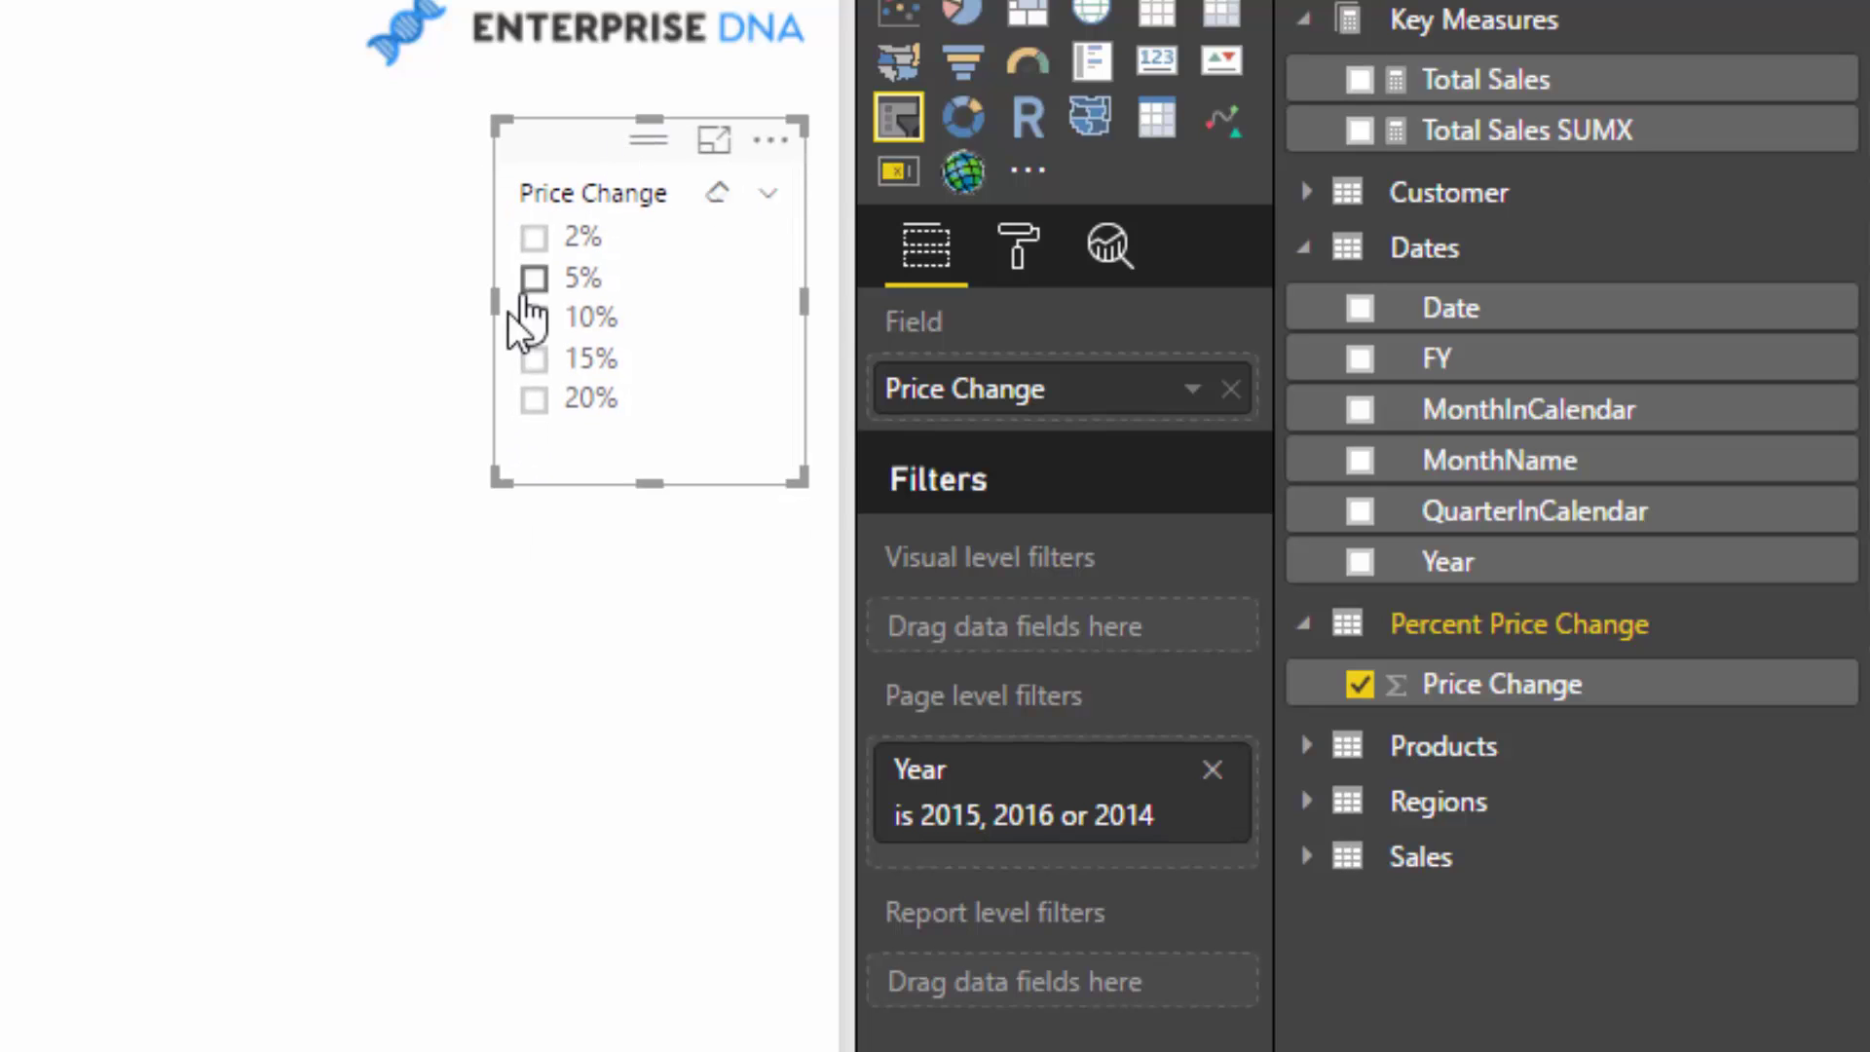
# Try the Price Change slicer by selecting its percentage options one after another.
pyautogui.click(538, 347)
pyautogui.click(538, 387)
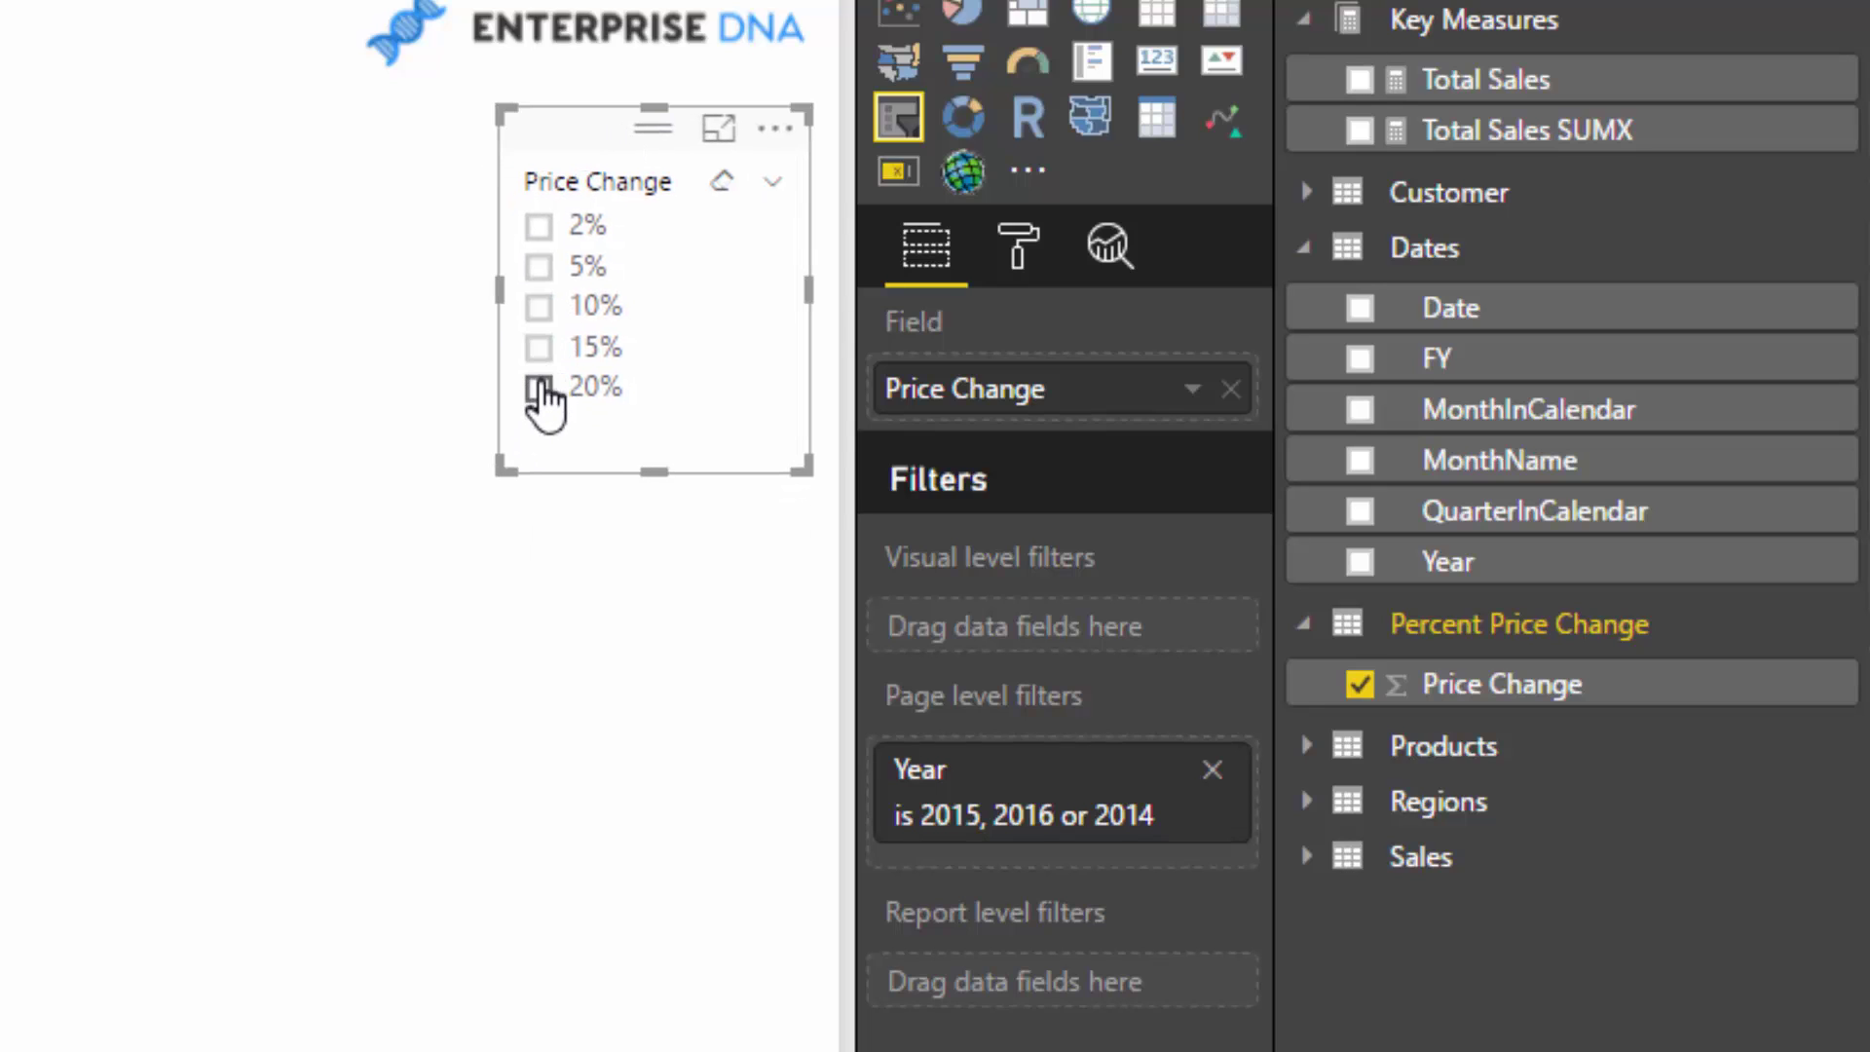
pyautogui.click(538, 266)
pyautogui.click(538, 225)
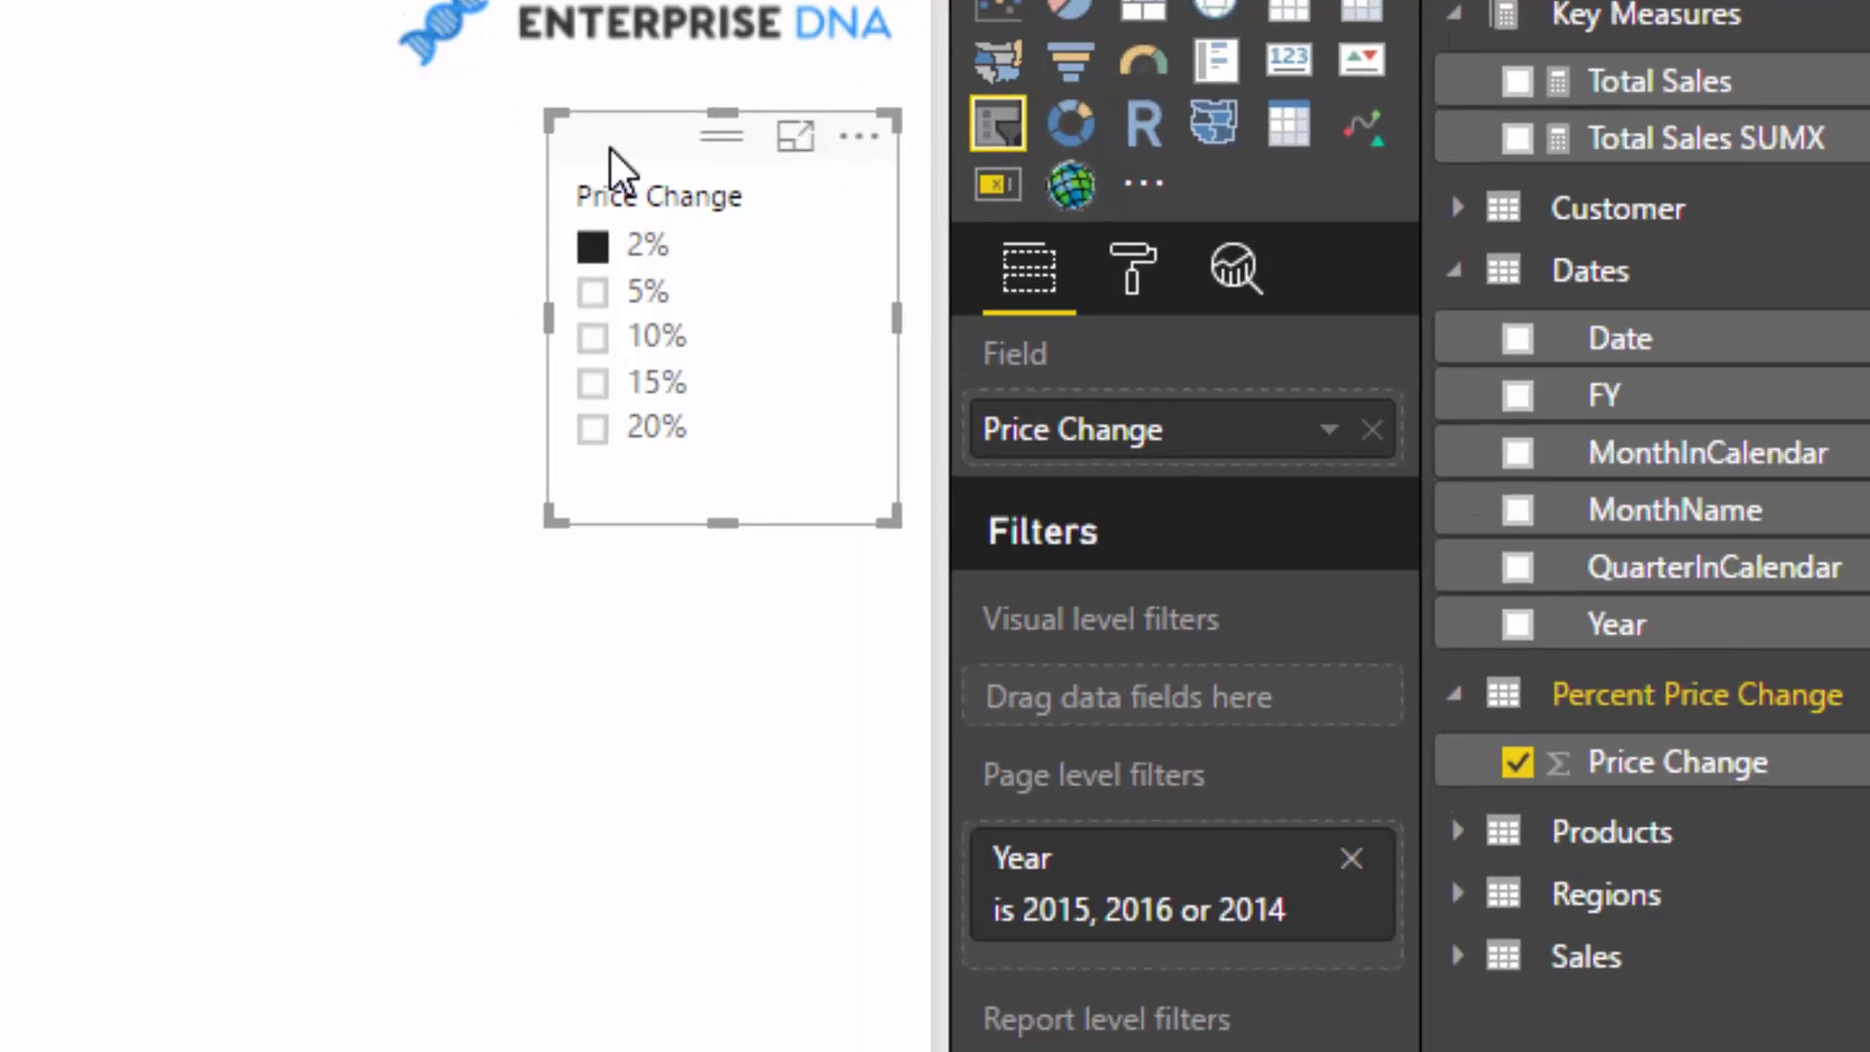
pyautogui.click(851, 456)
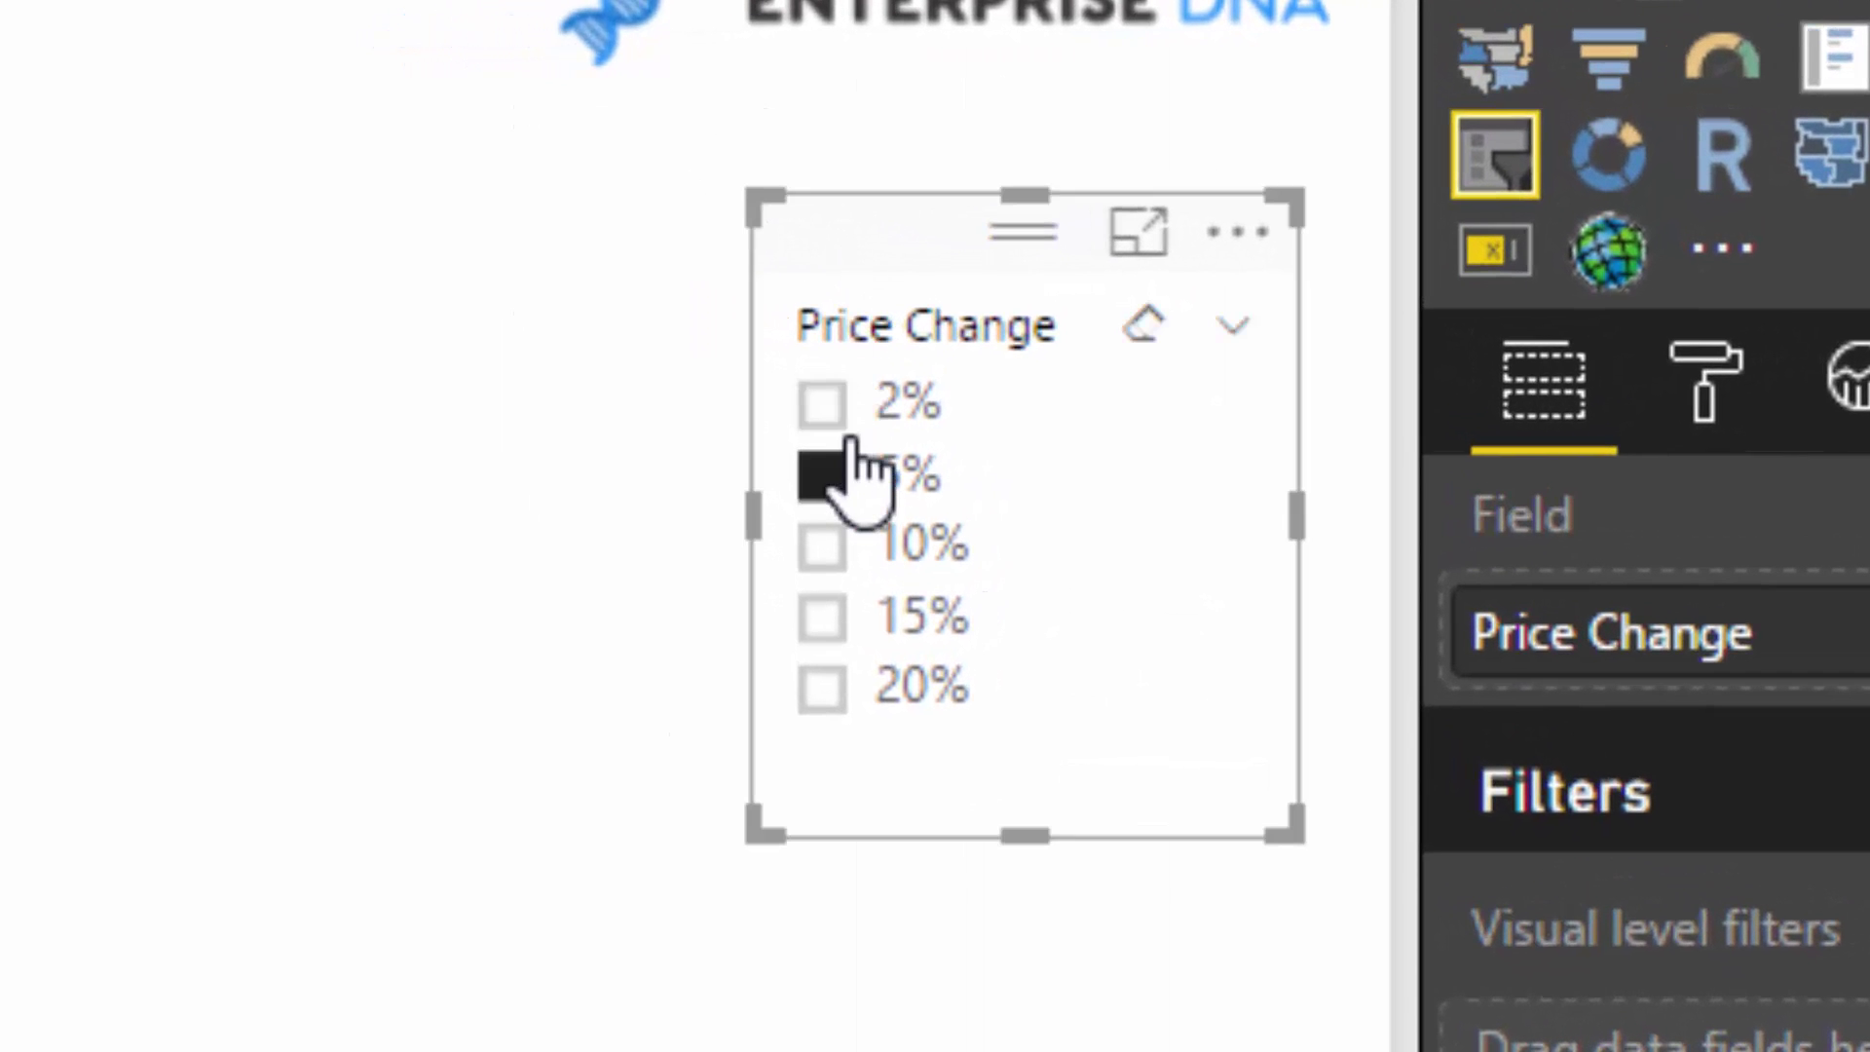
pyautogui.click(852, 547)
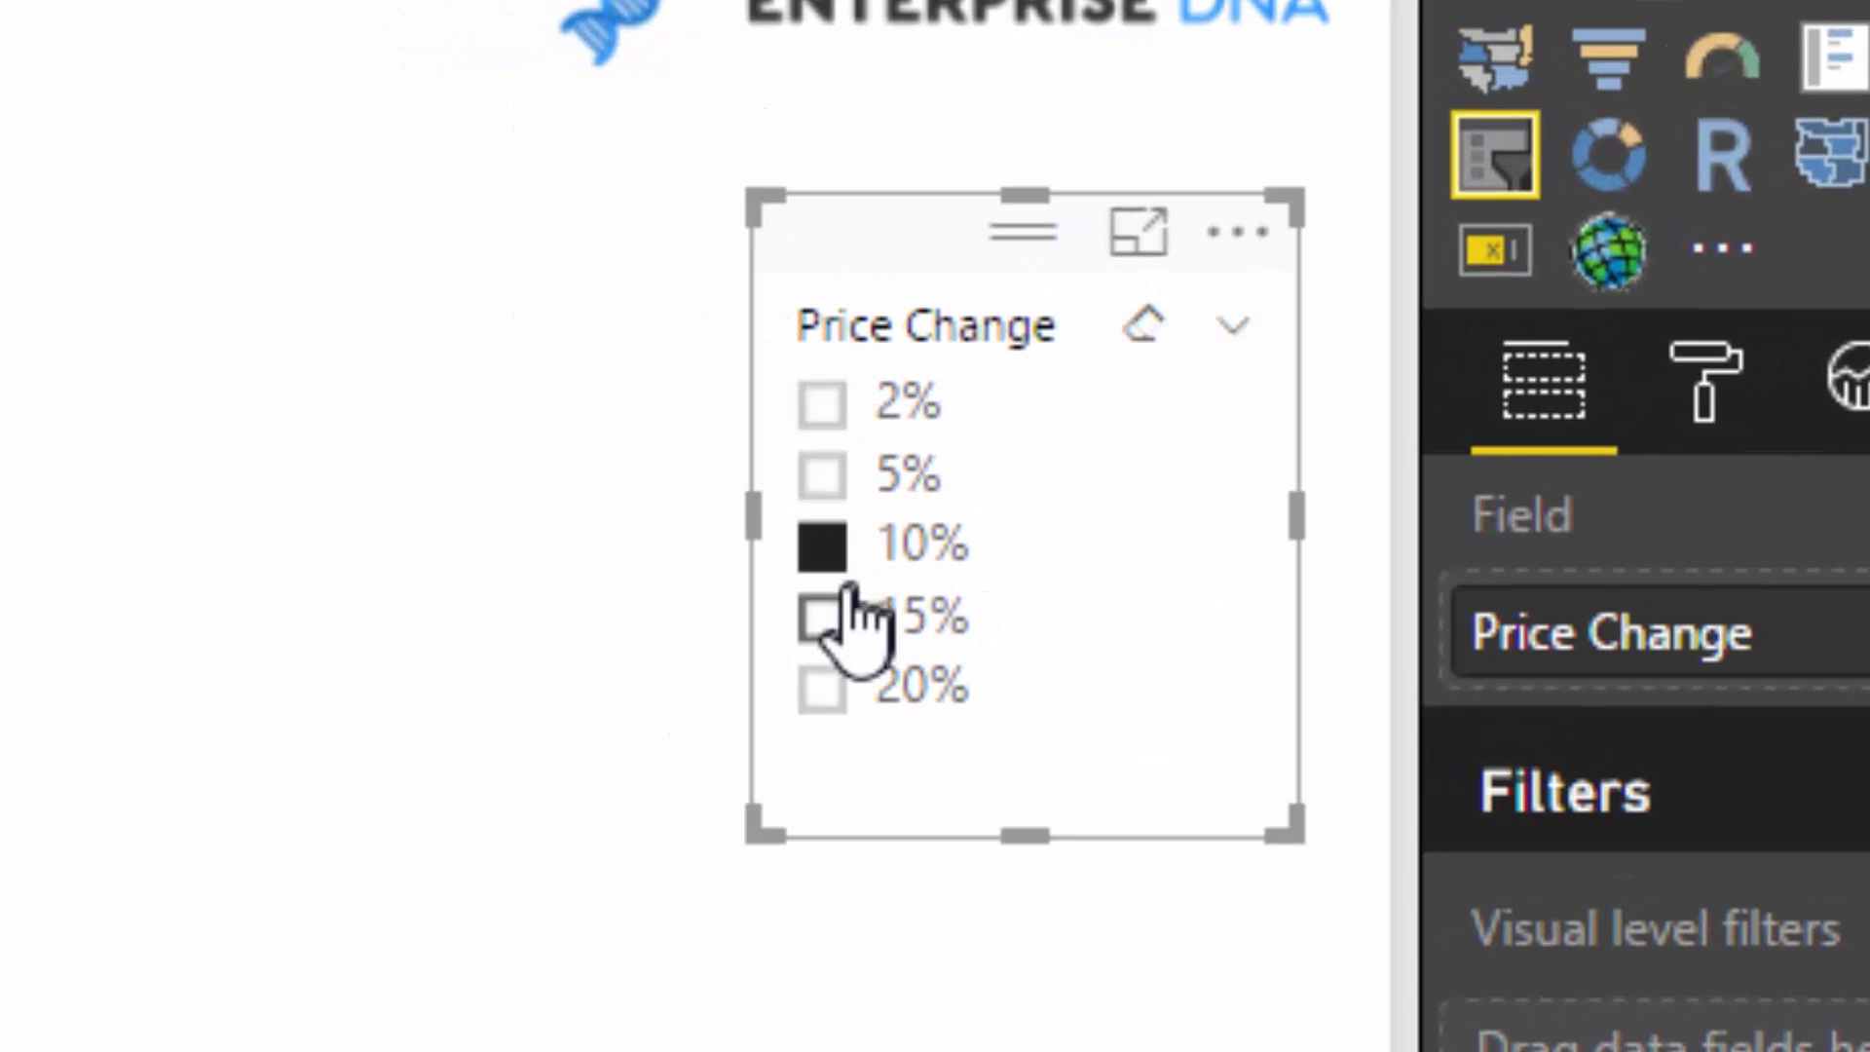
pyautogui.click(843, 617)
pyautogui.click(830, 689)
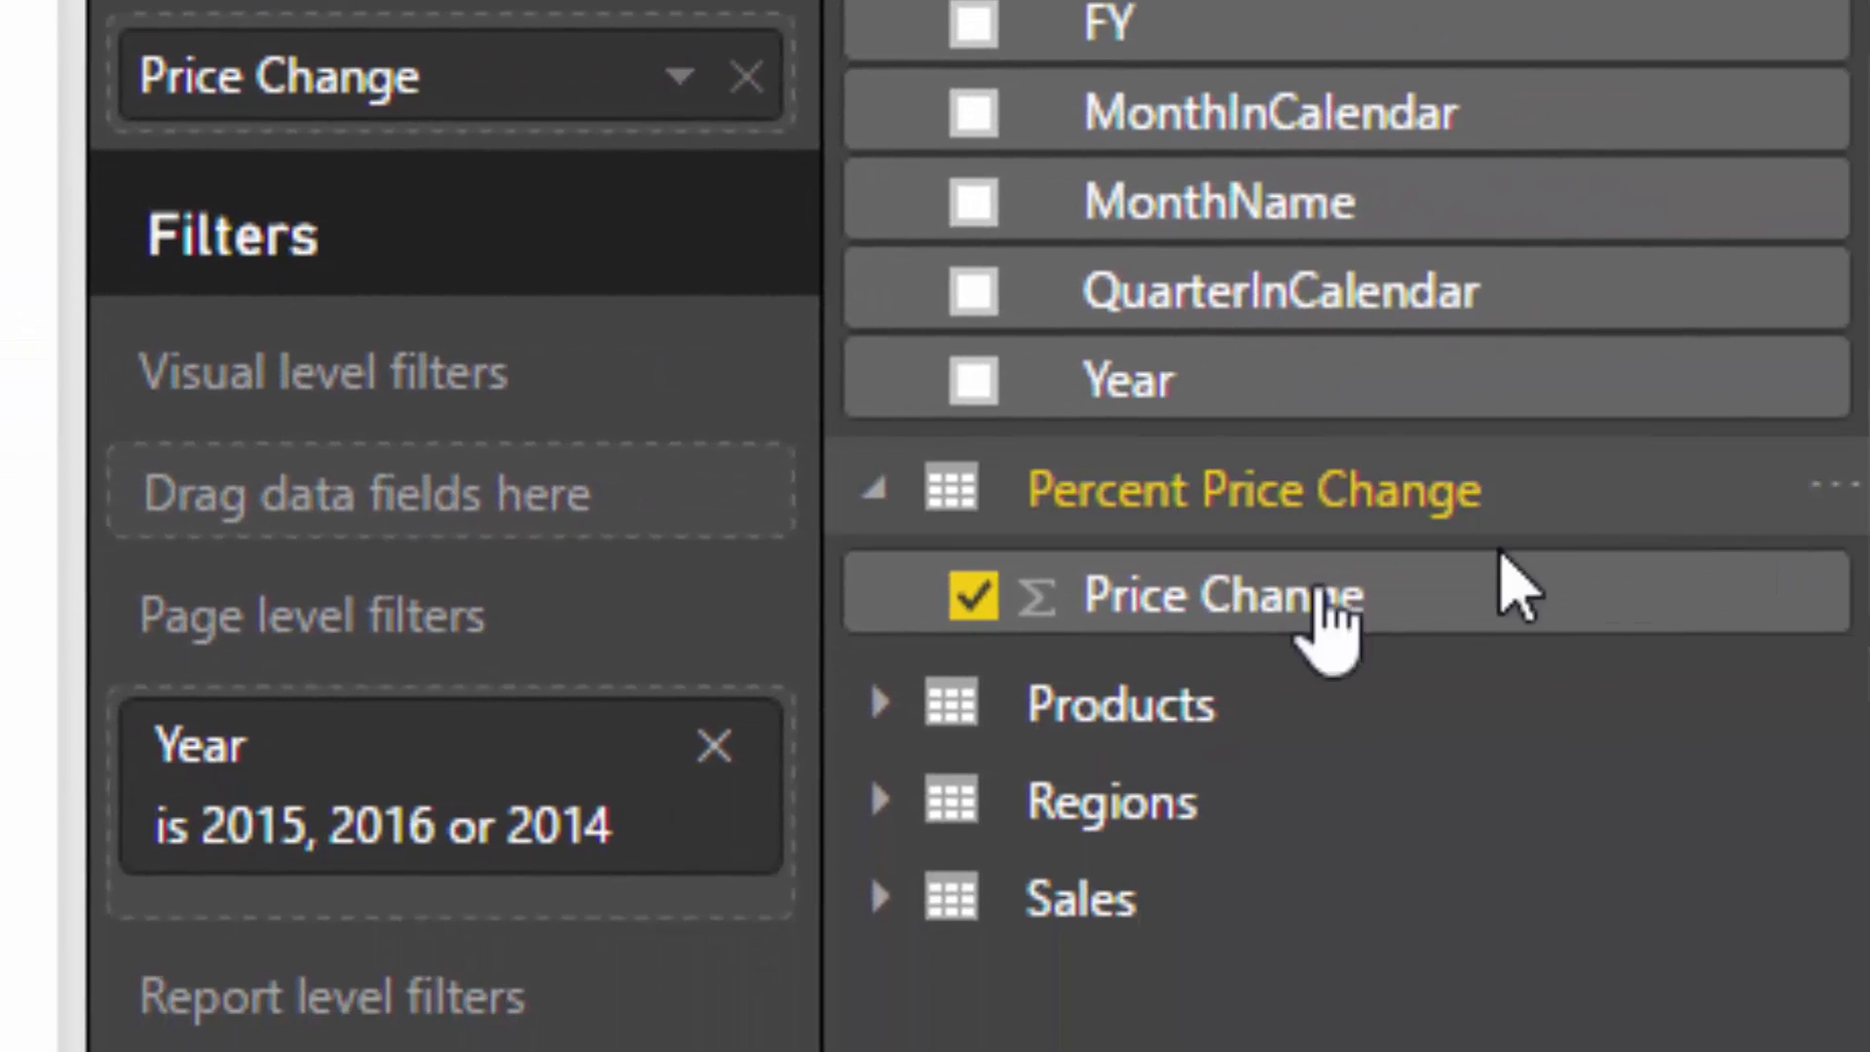
# Start a measure named Price Change with IF( HASONEVALUE( 'Percent Price Change'[Price Change] ), as its opening expression.
pyautogui.click(1857, 850)
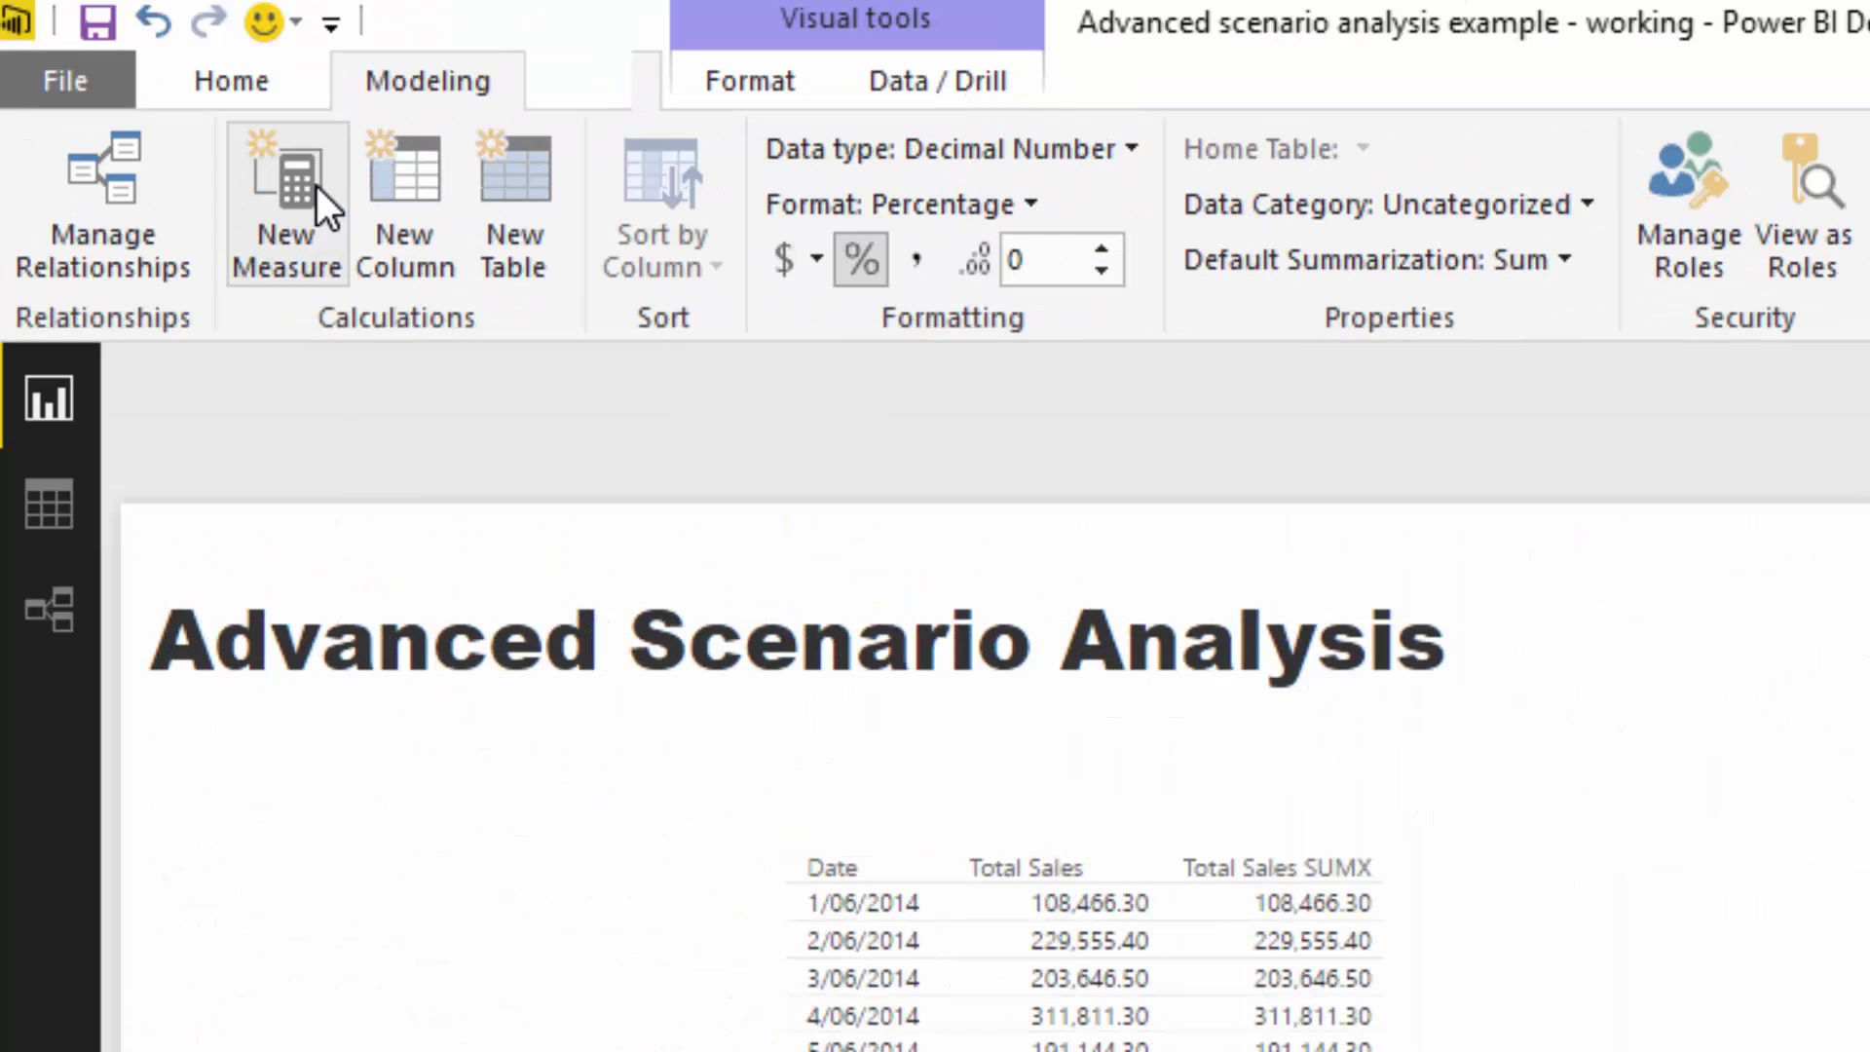
pyautogui.click(317, 185)
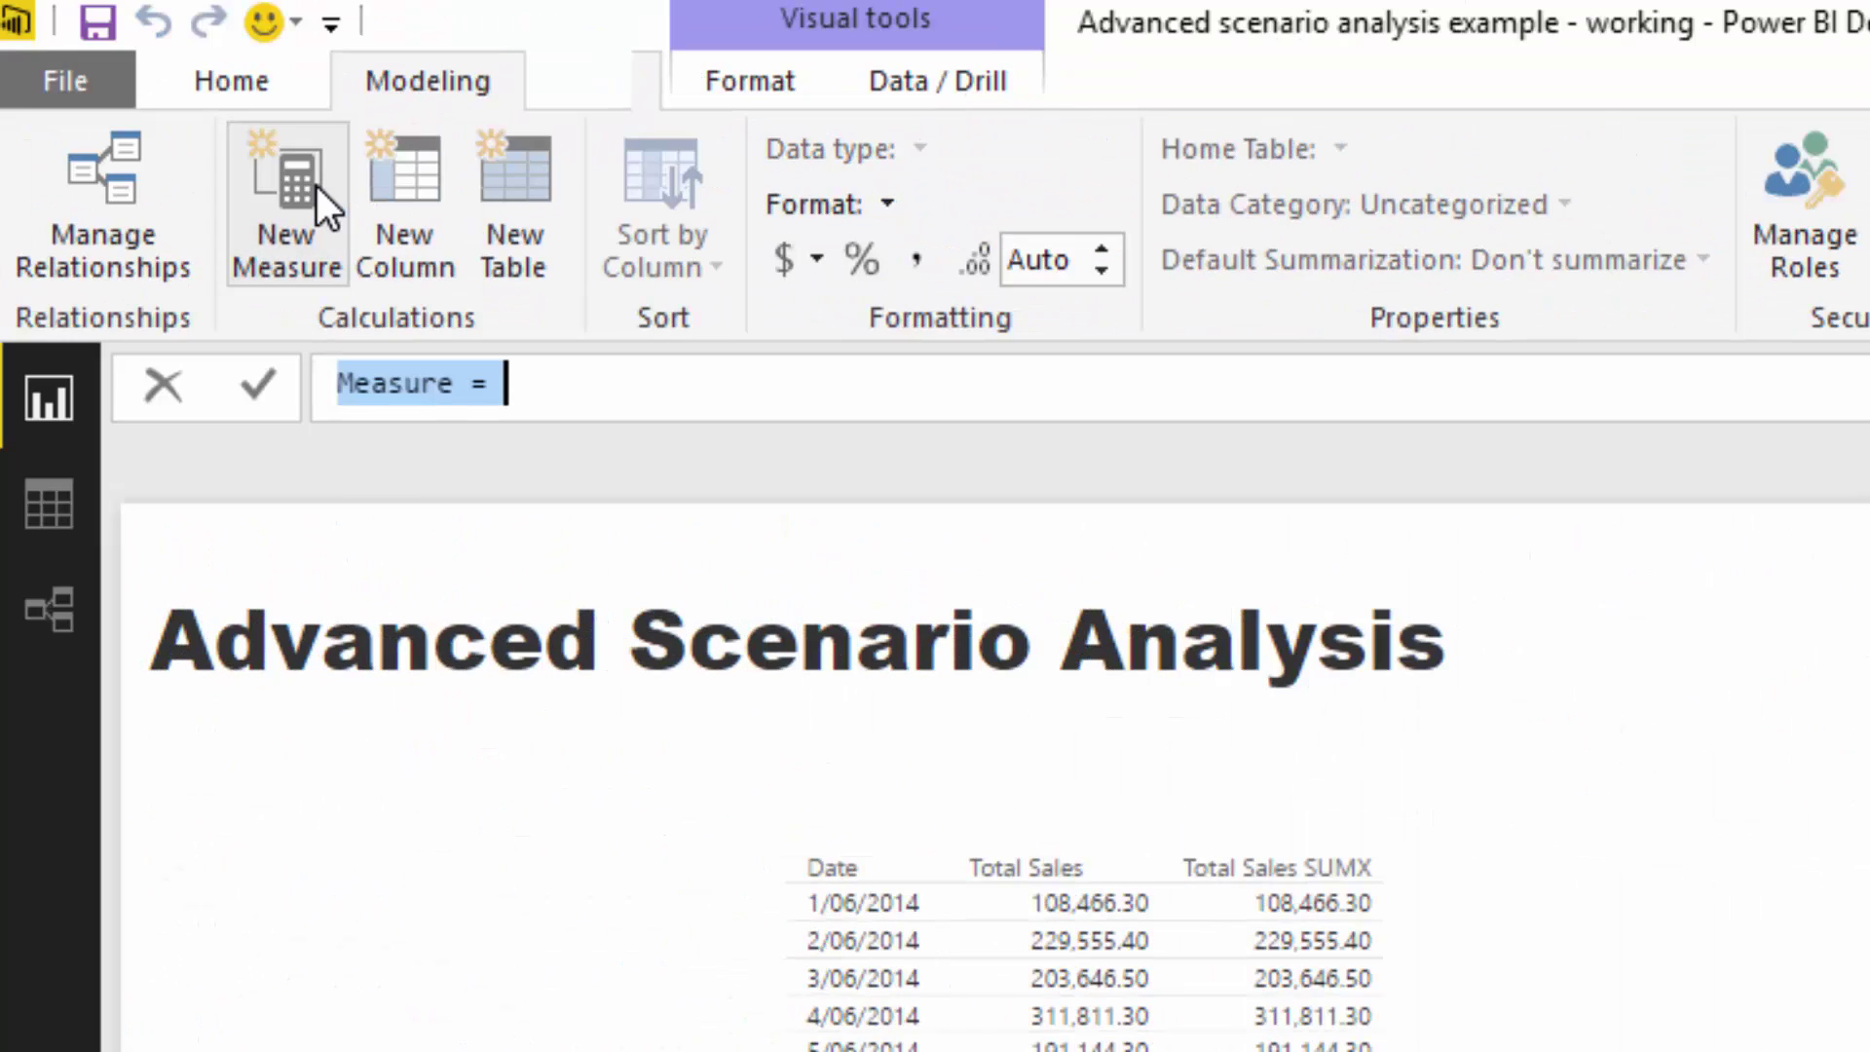
pyautogui.write('Pri')
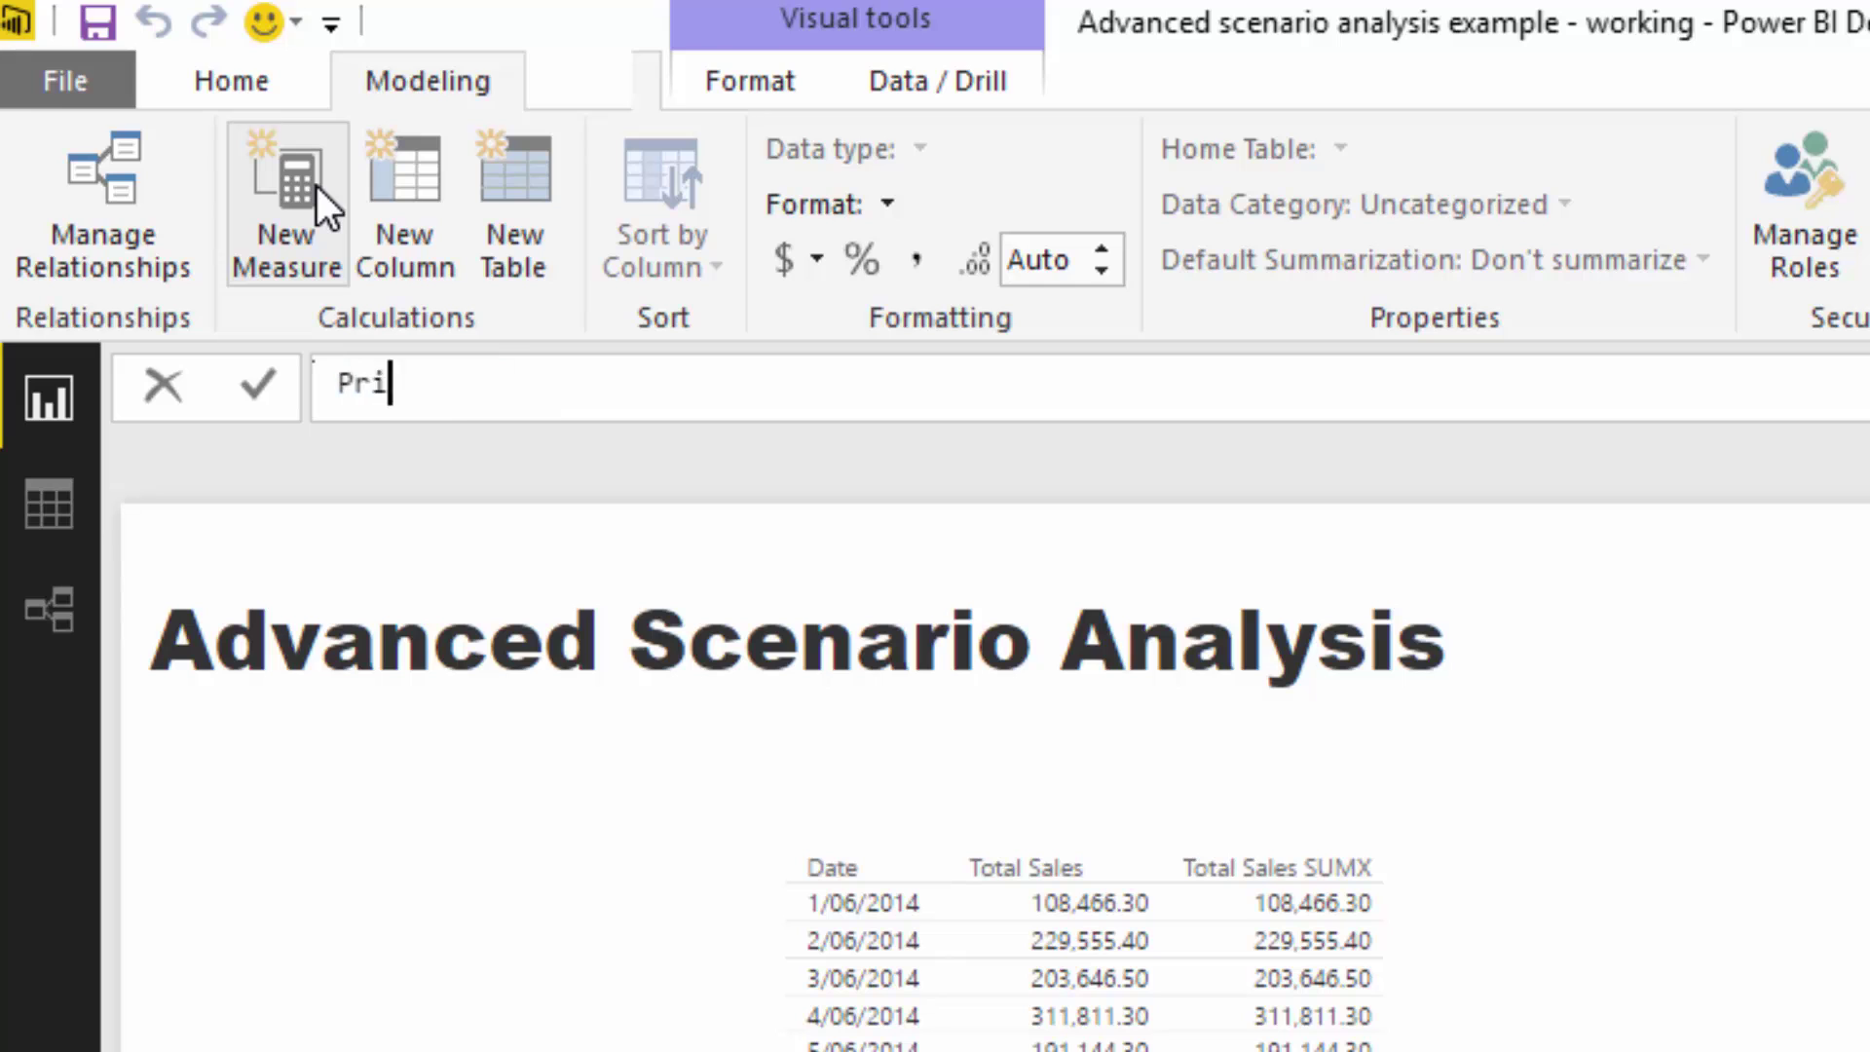
pyautogui.write('ce Change = ')
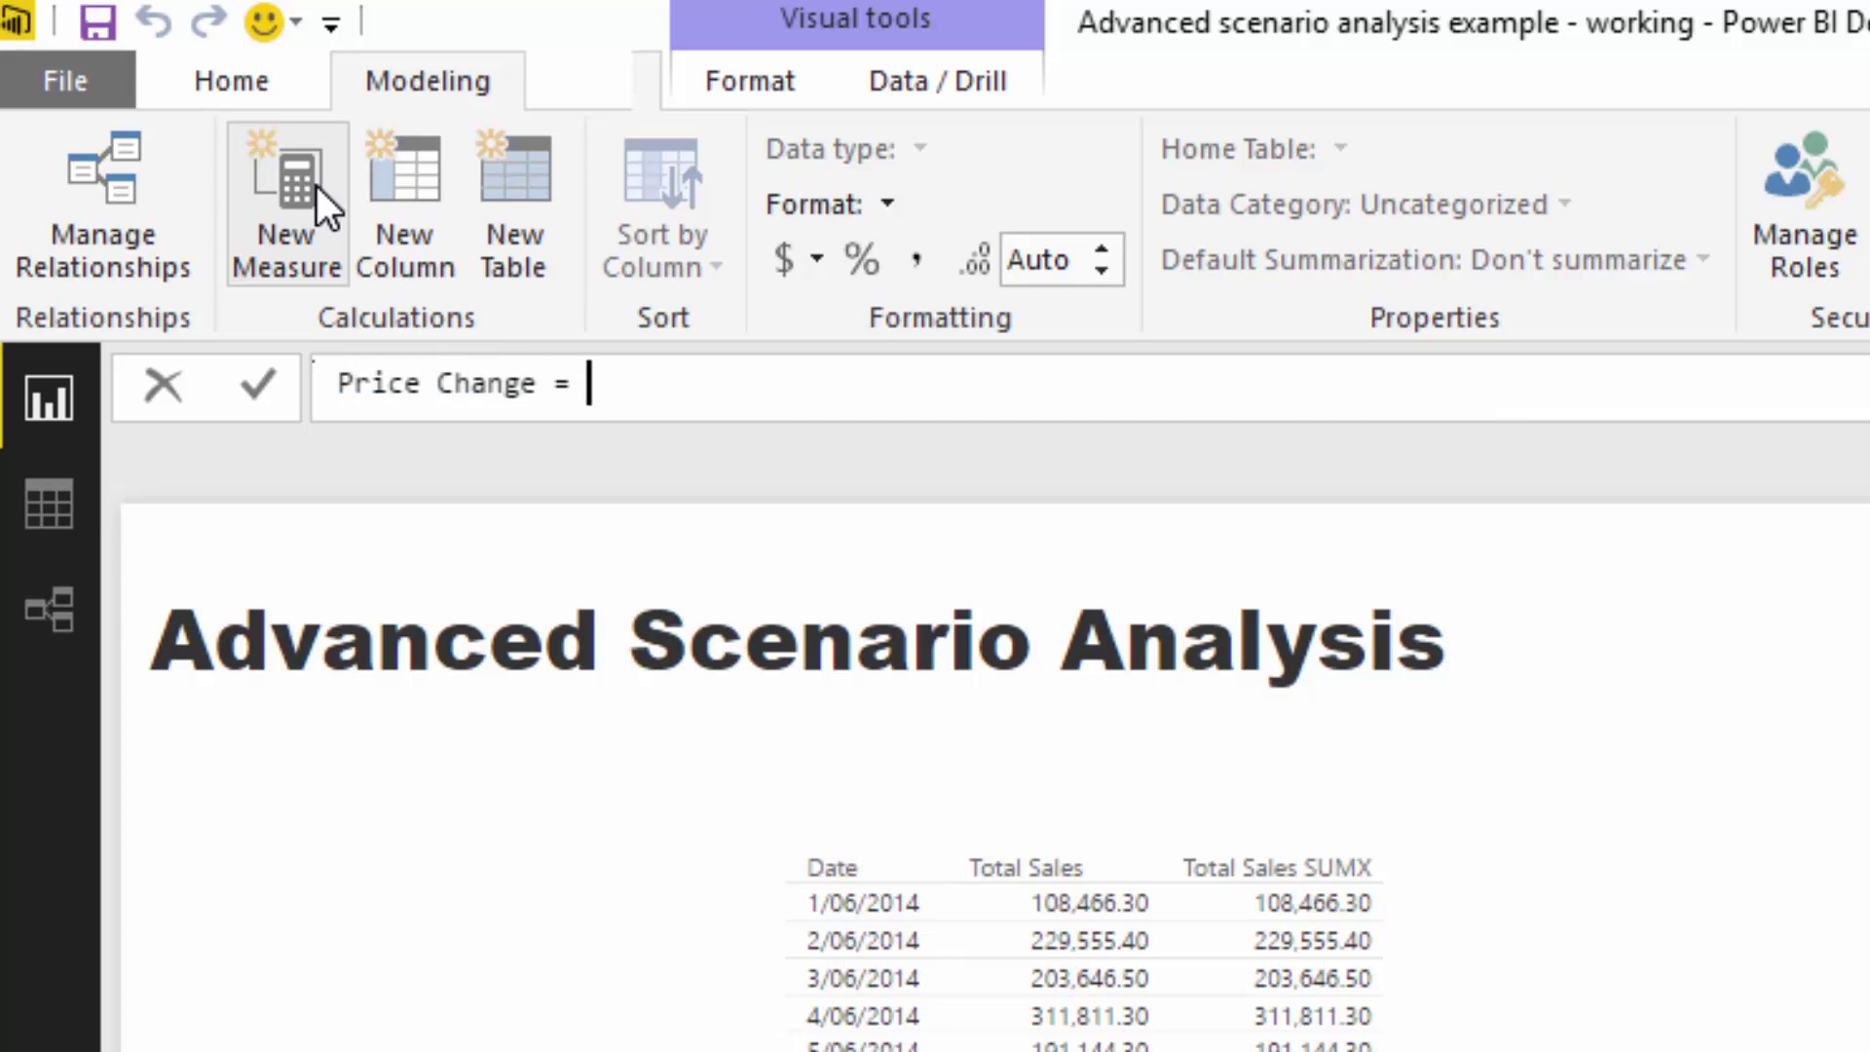
pyautogui.write('IF( HAS')
pyautogui.press('Down')
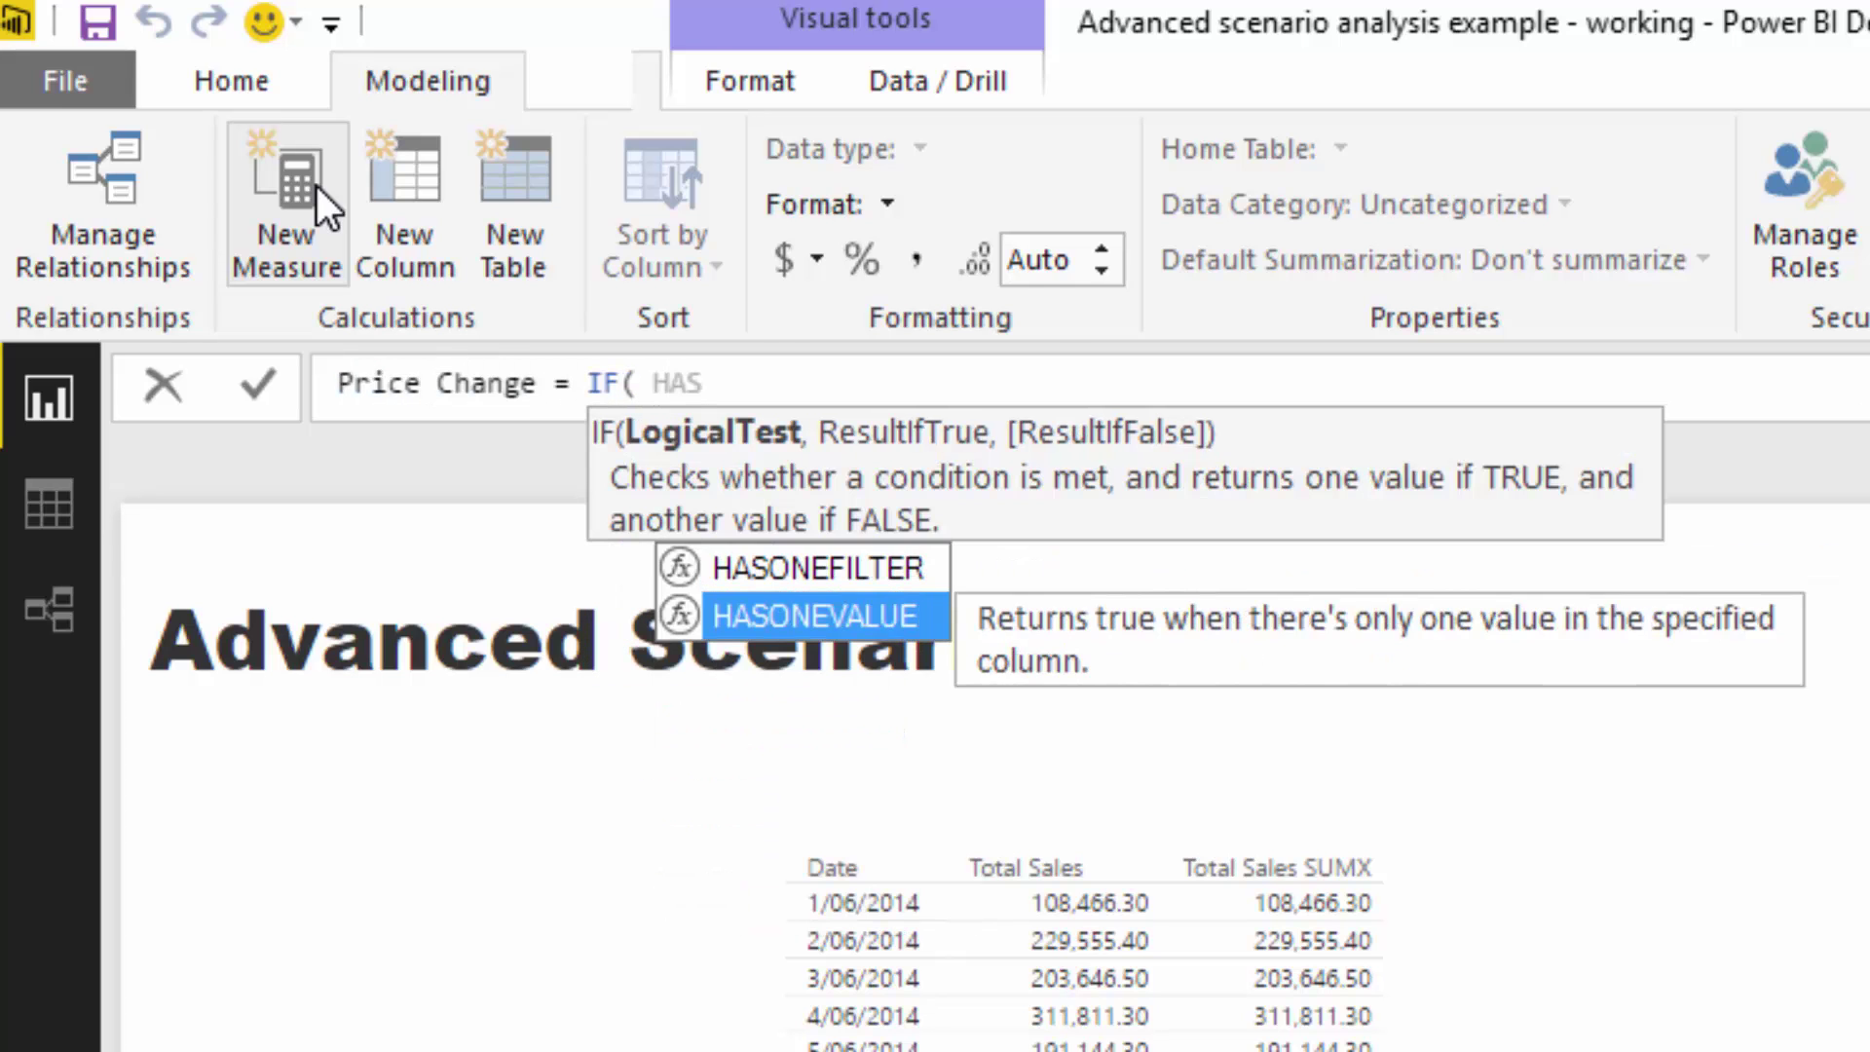
pyautogui.press('Tab')
pyautogui.write('Pric')
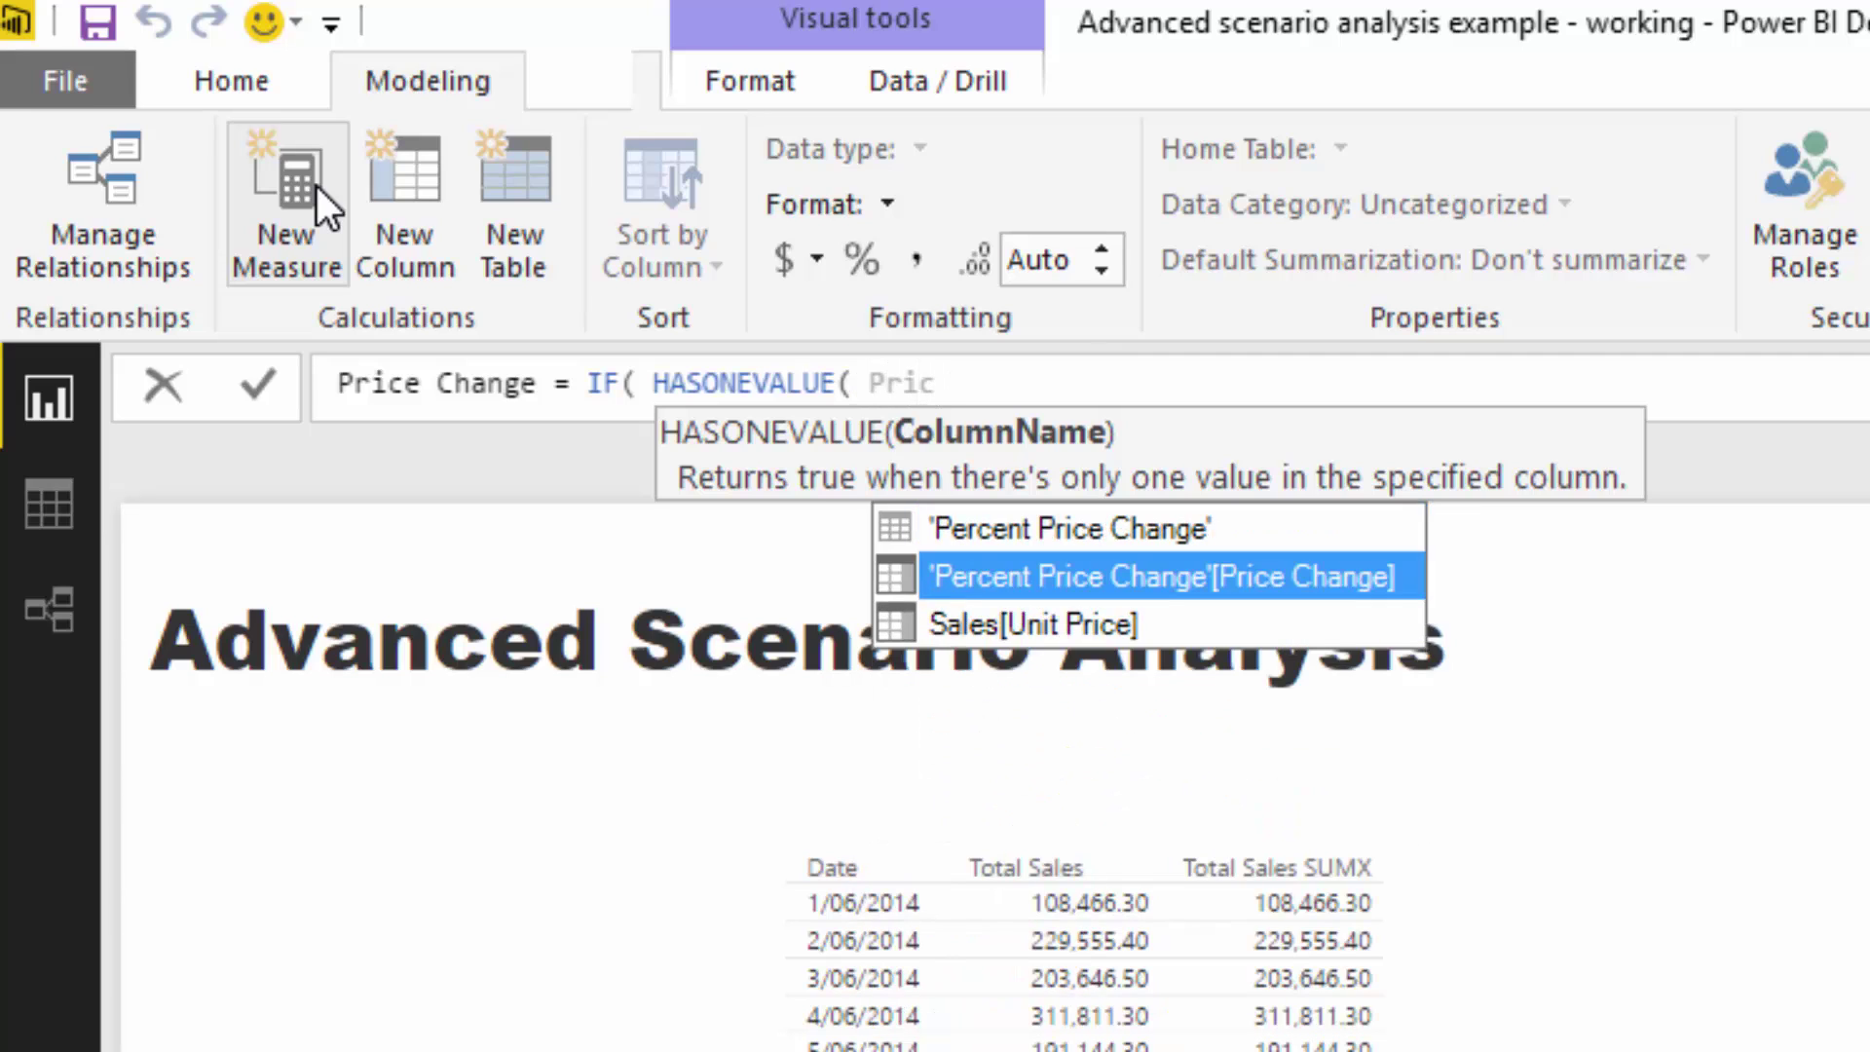
pyautogui.press('Tab')
pyautogui.write(')')
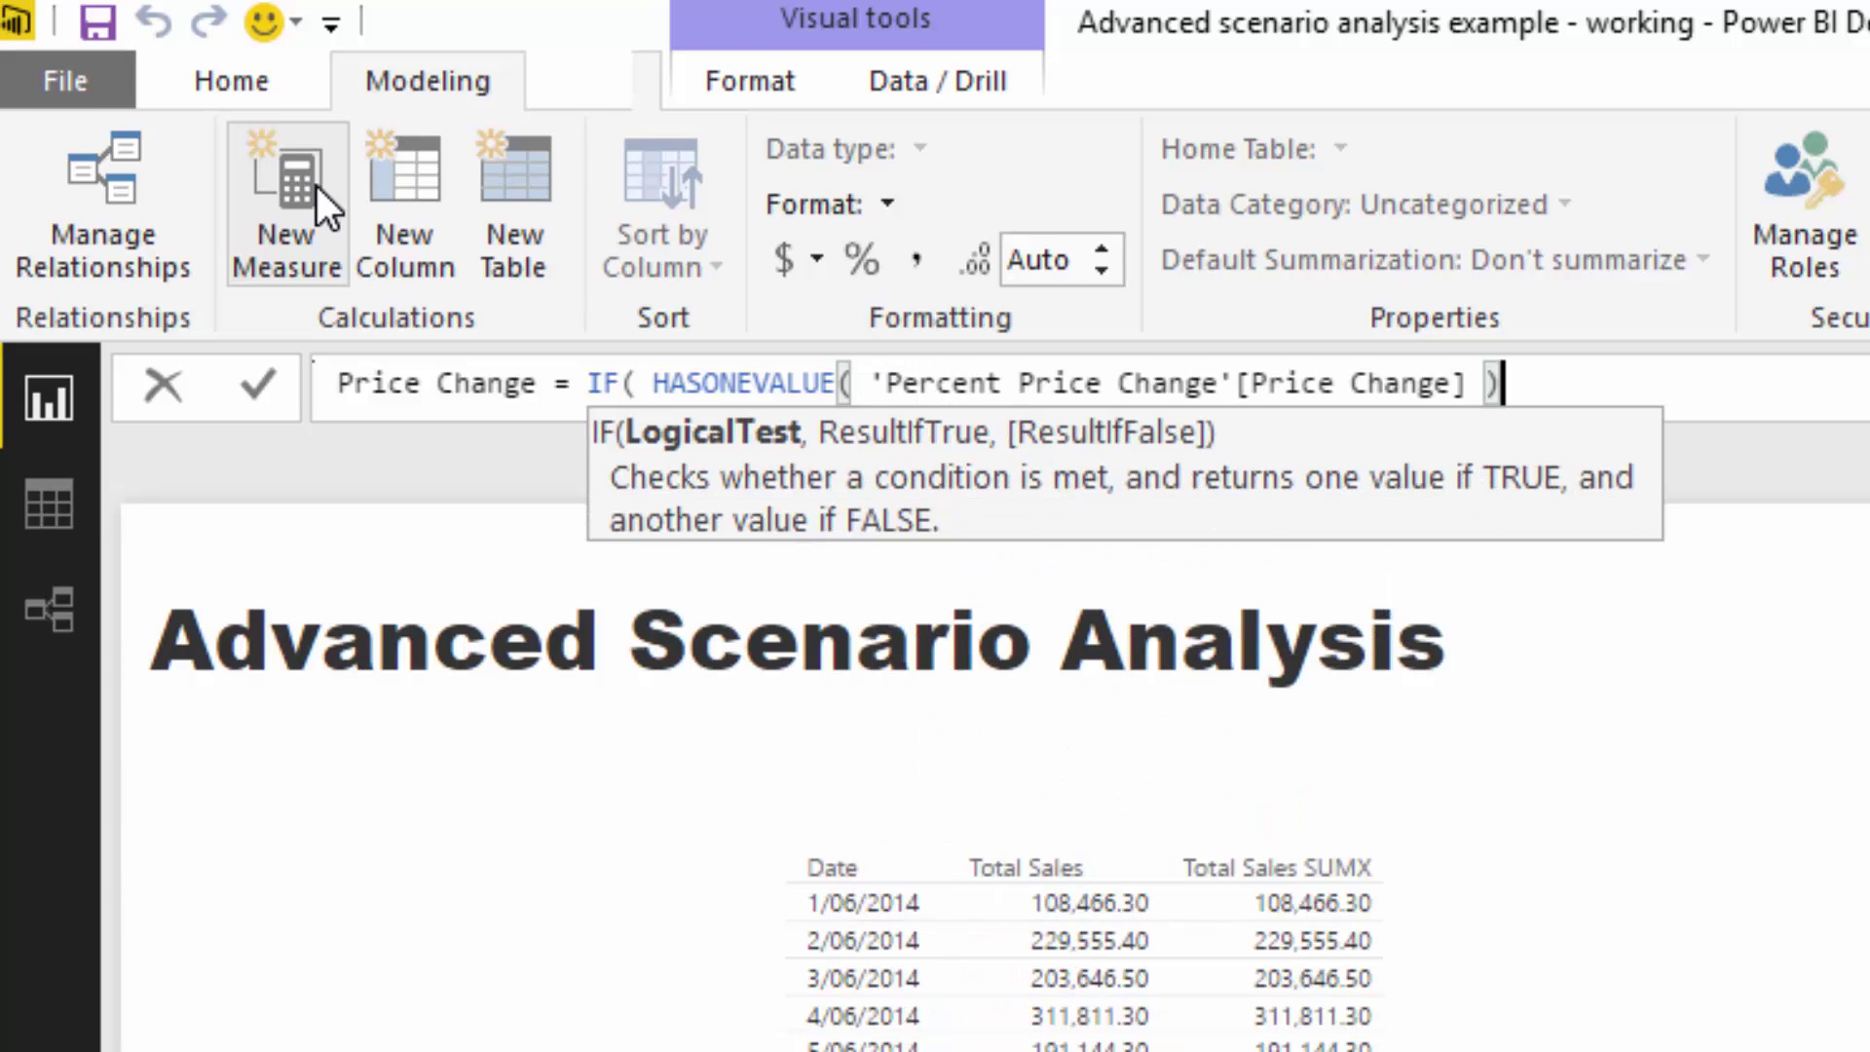
pyautogui.write(',')
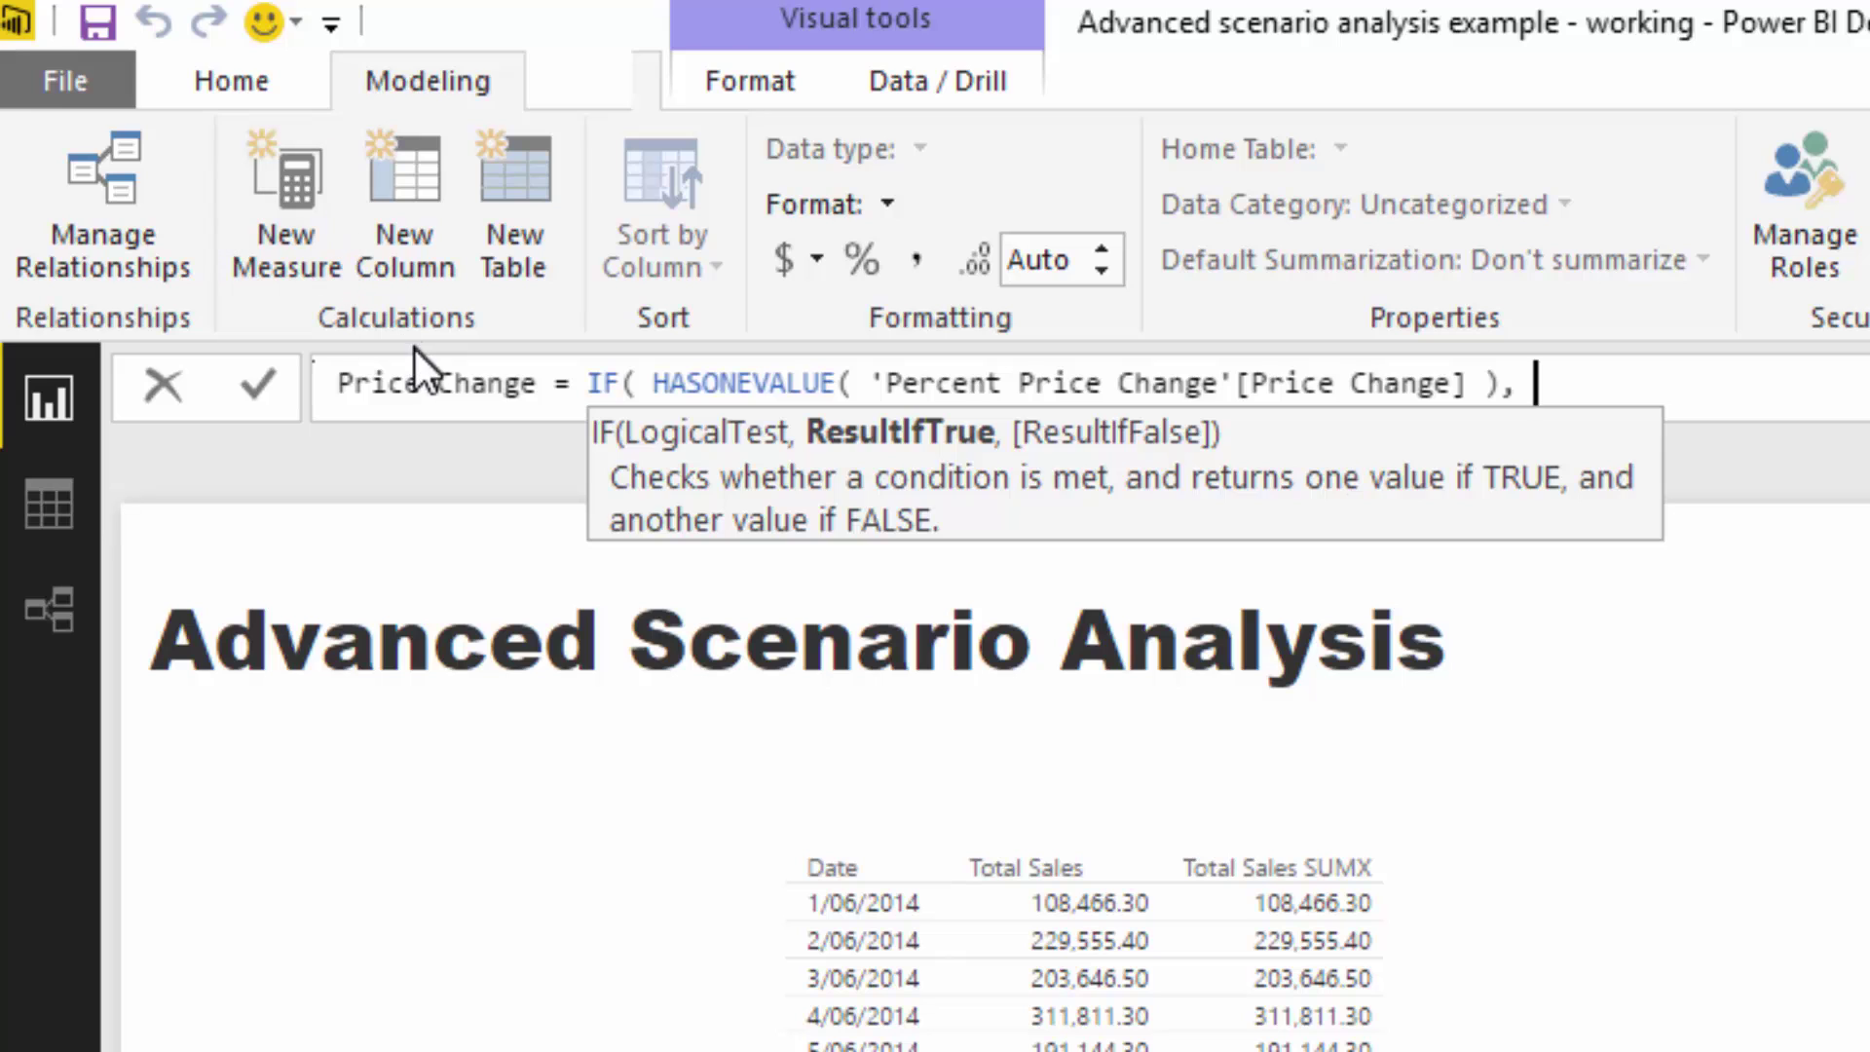
# Rename the measure to Pricing Change within its formula.
pyautogui.click(423, 380)
pyautogui.press('BackSpace')
pyautogui.write('ice Change] ), ')
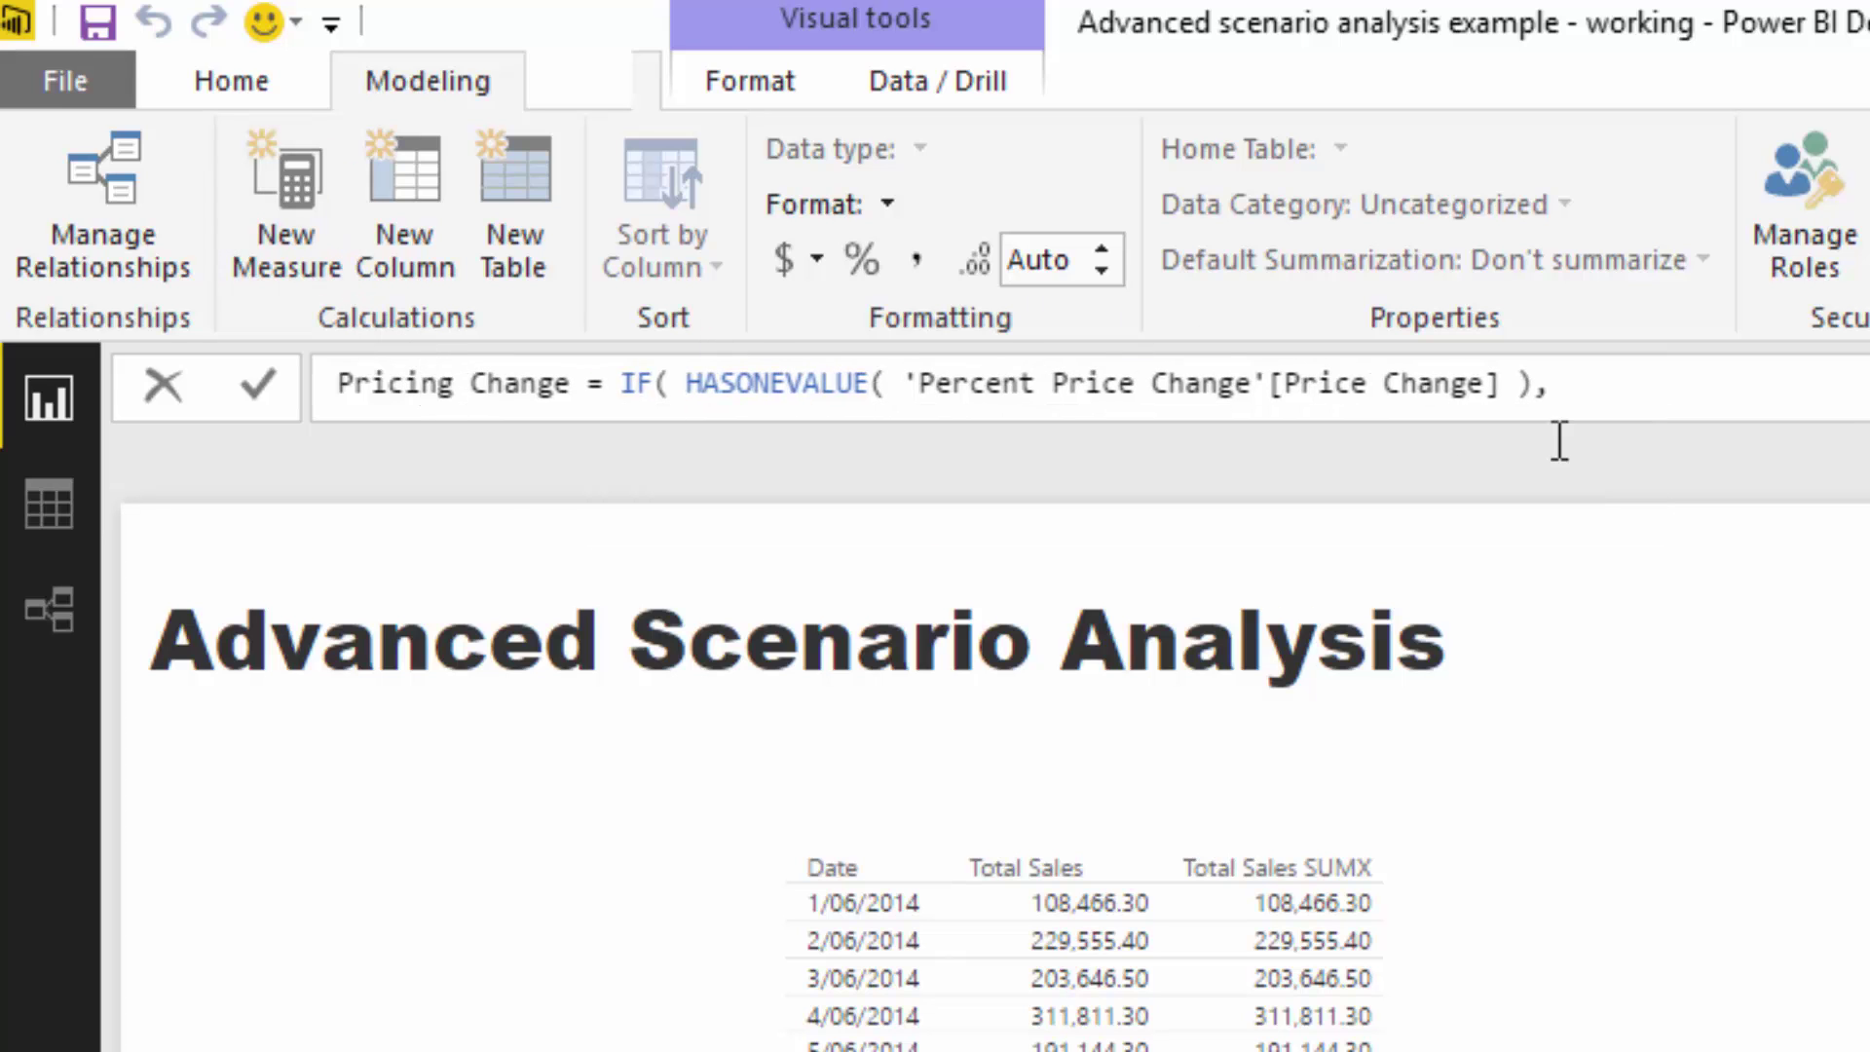
# Complete the IF expression with VALUES( 'Percent Price Change'[Price Change] ) as the true result and 0 otherwise, and commit the measure.
pyautogui.write('VALUES(')
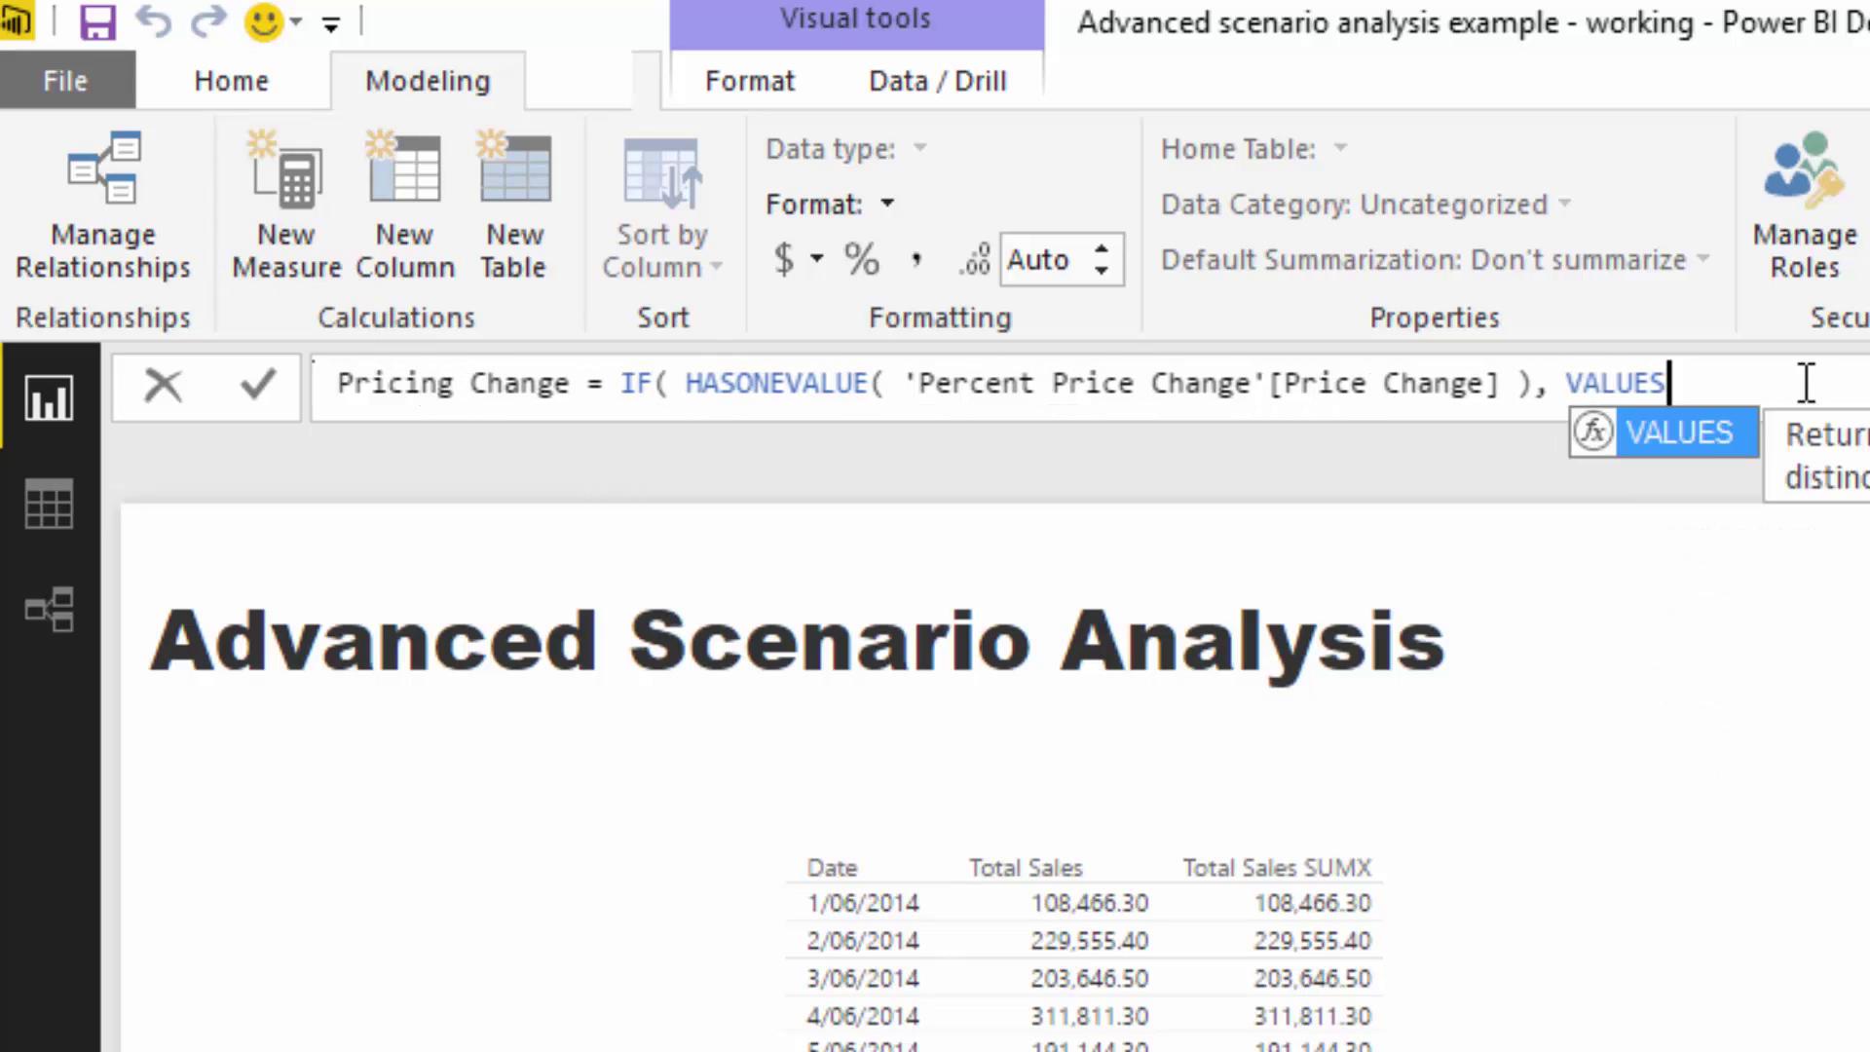
pyautogui.write(' Price')
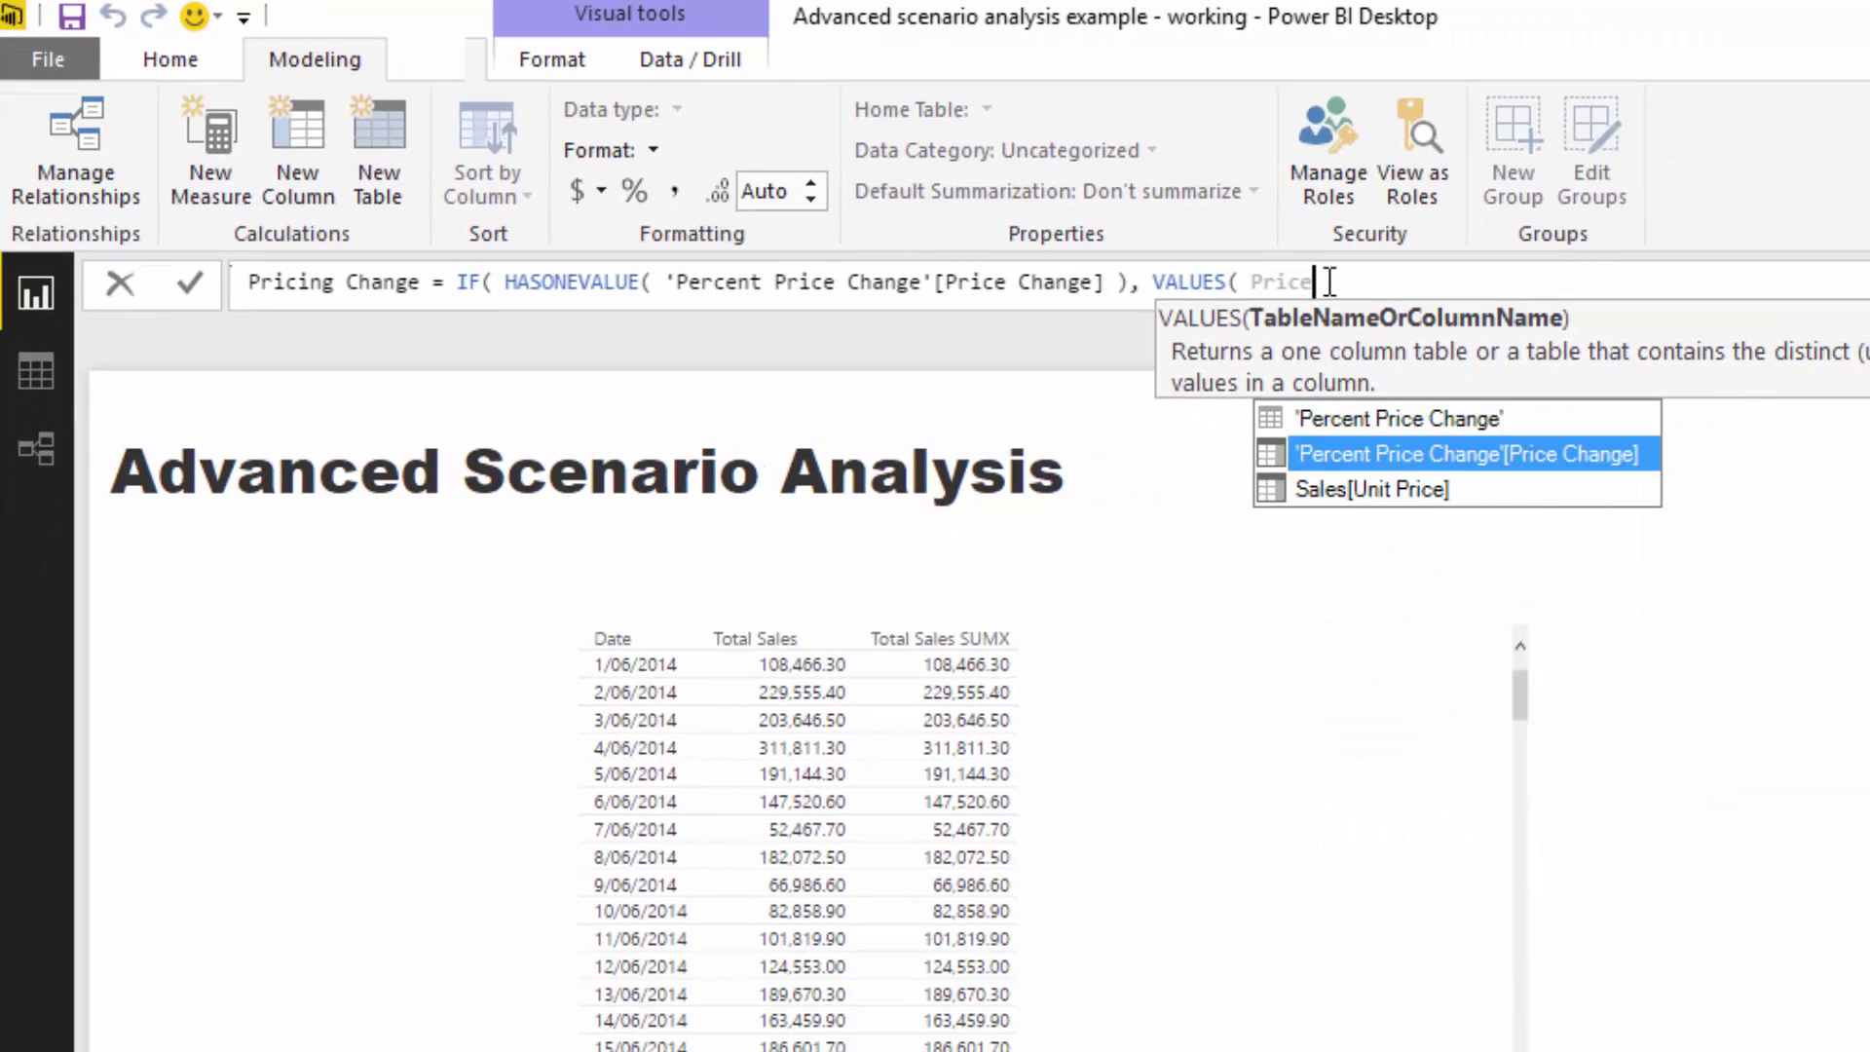
pyautogui.press('Tab')
pyautogui.write(')')
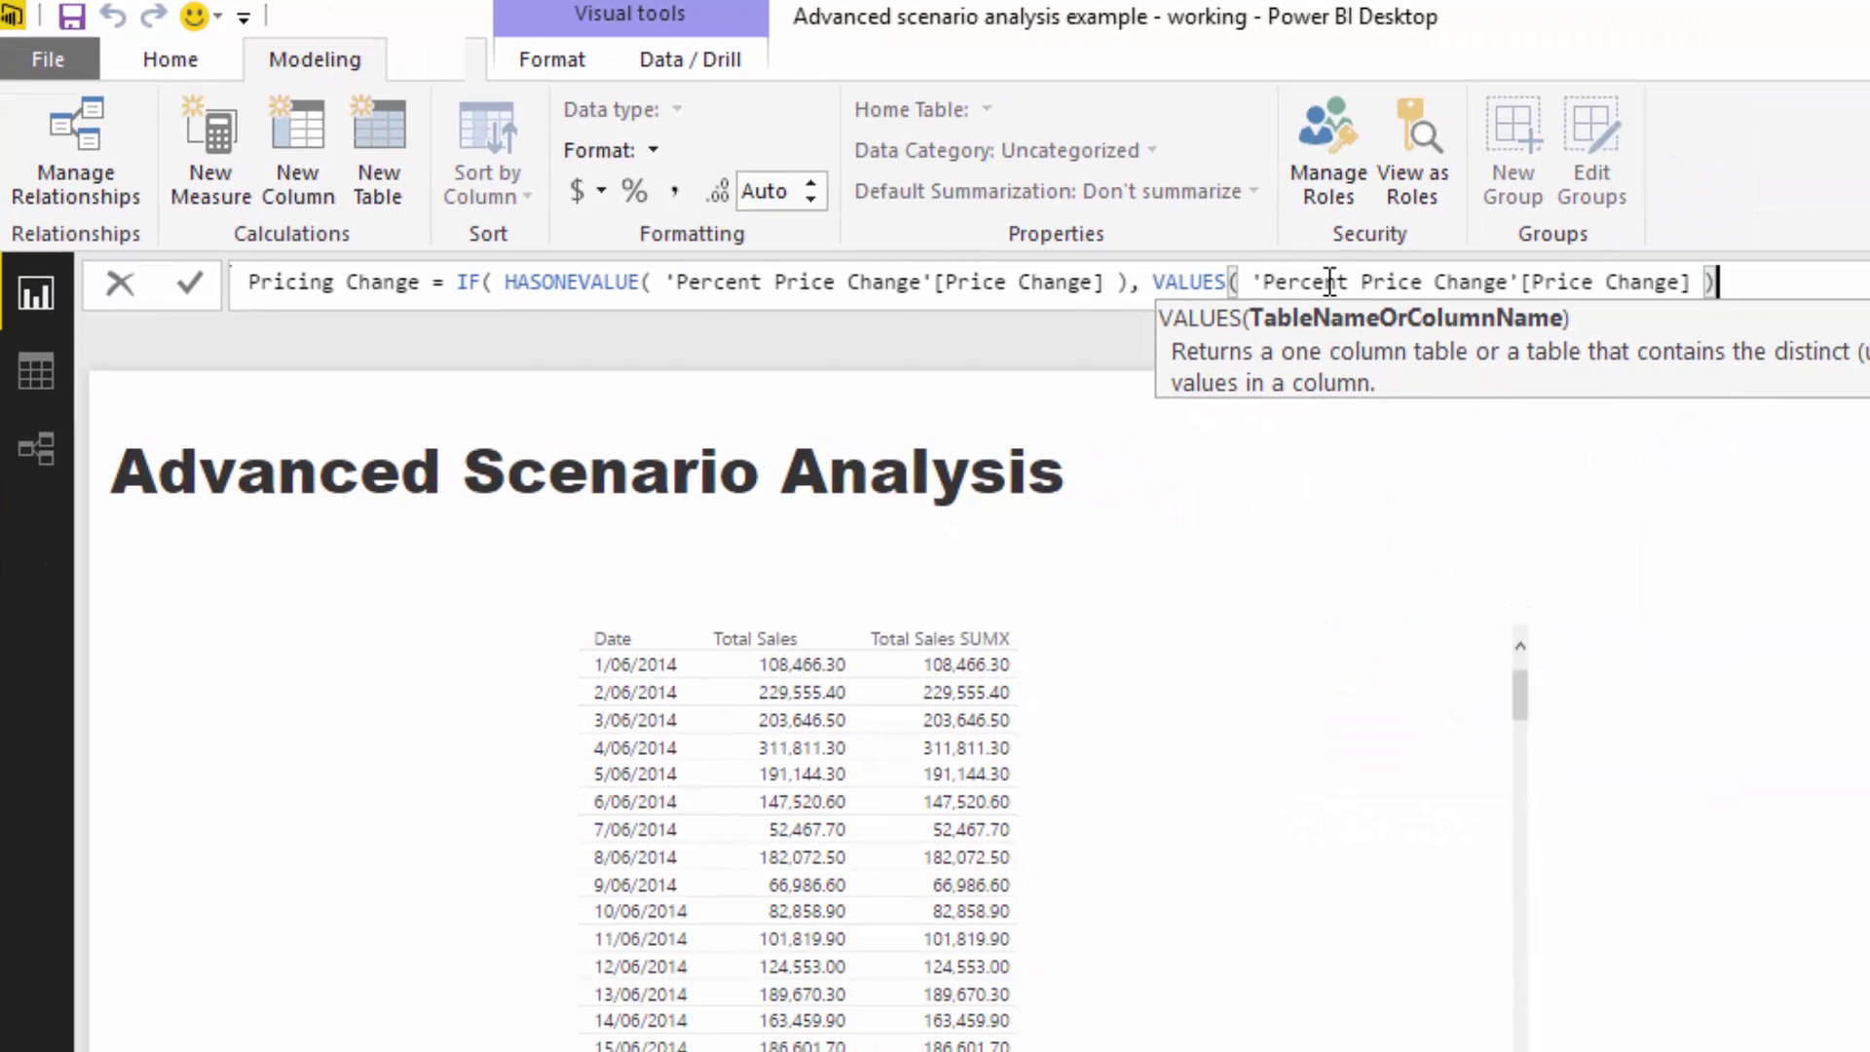
pyautogui.write(', ')
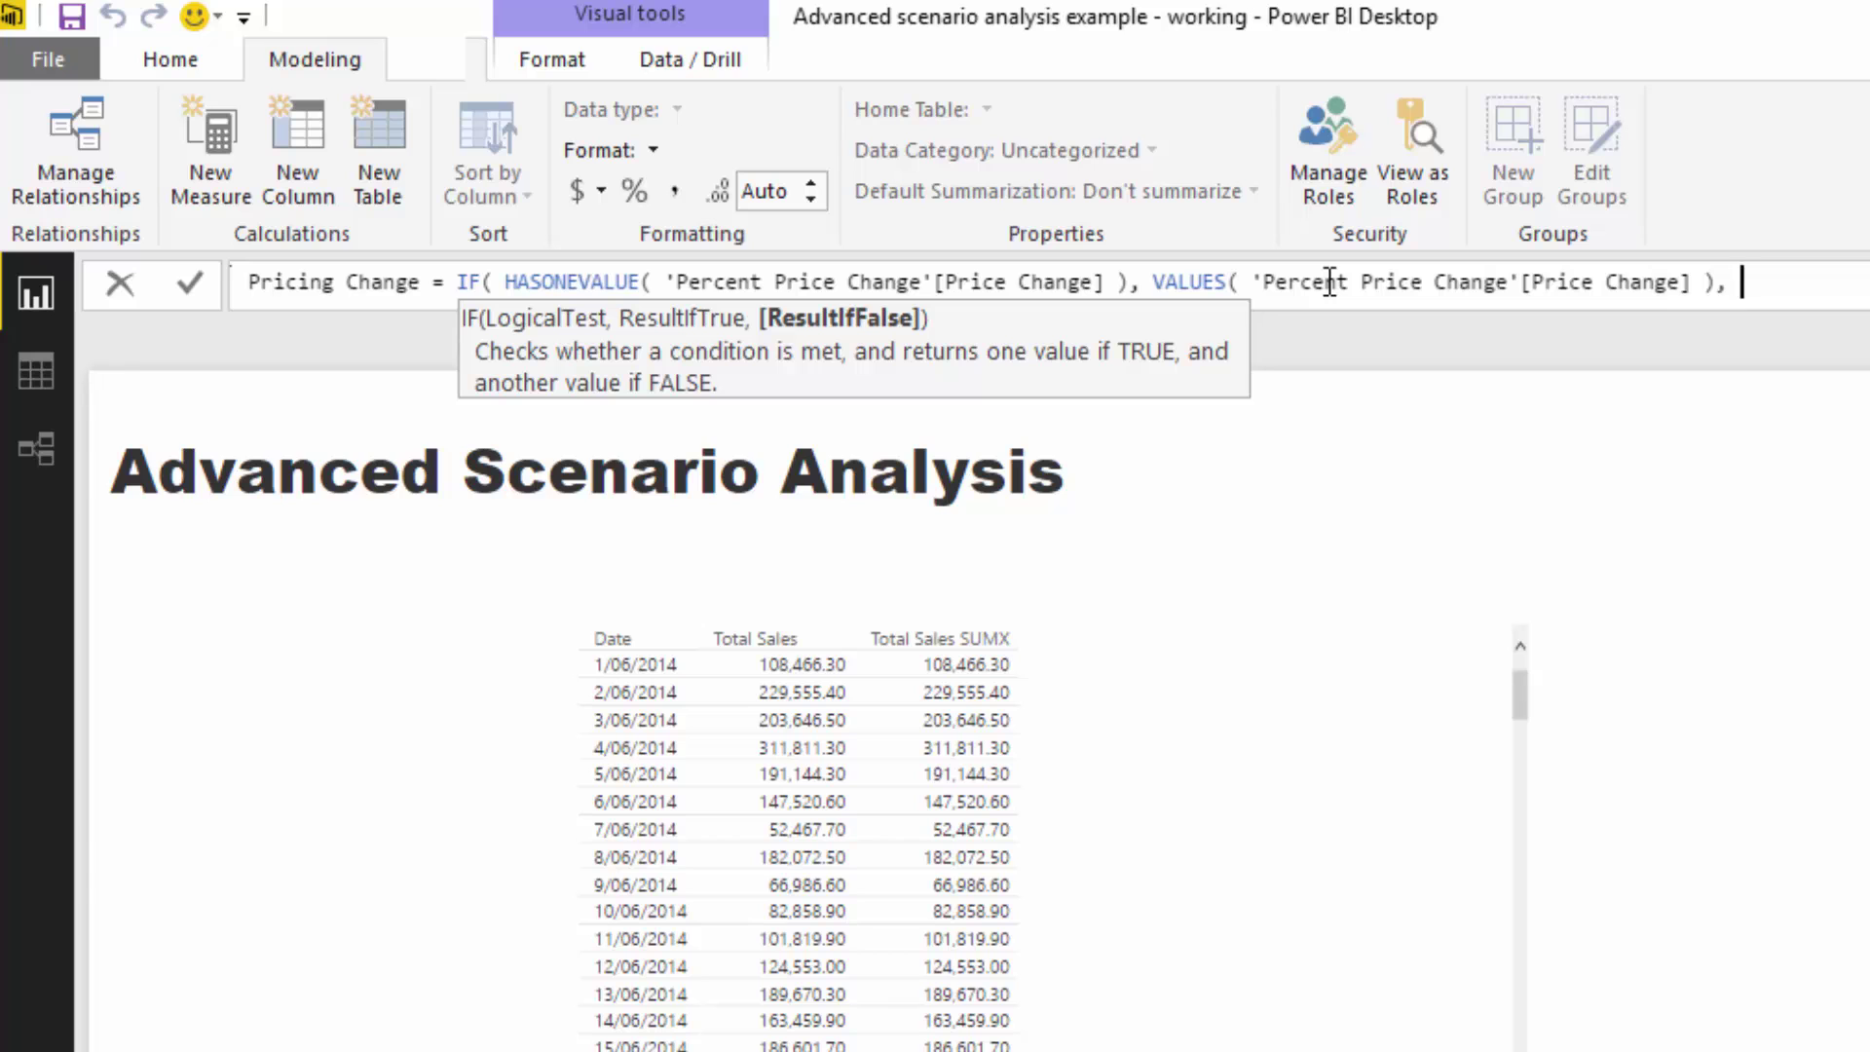
pyautogui.write('0 )')
pyautogui.press('Return')
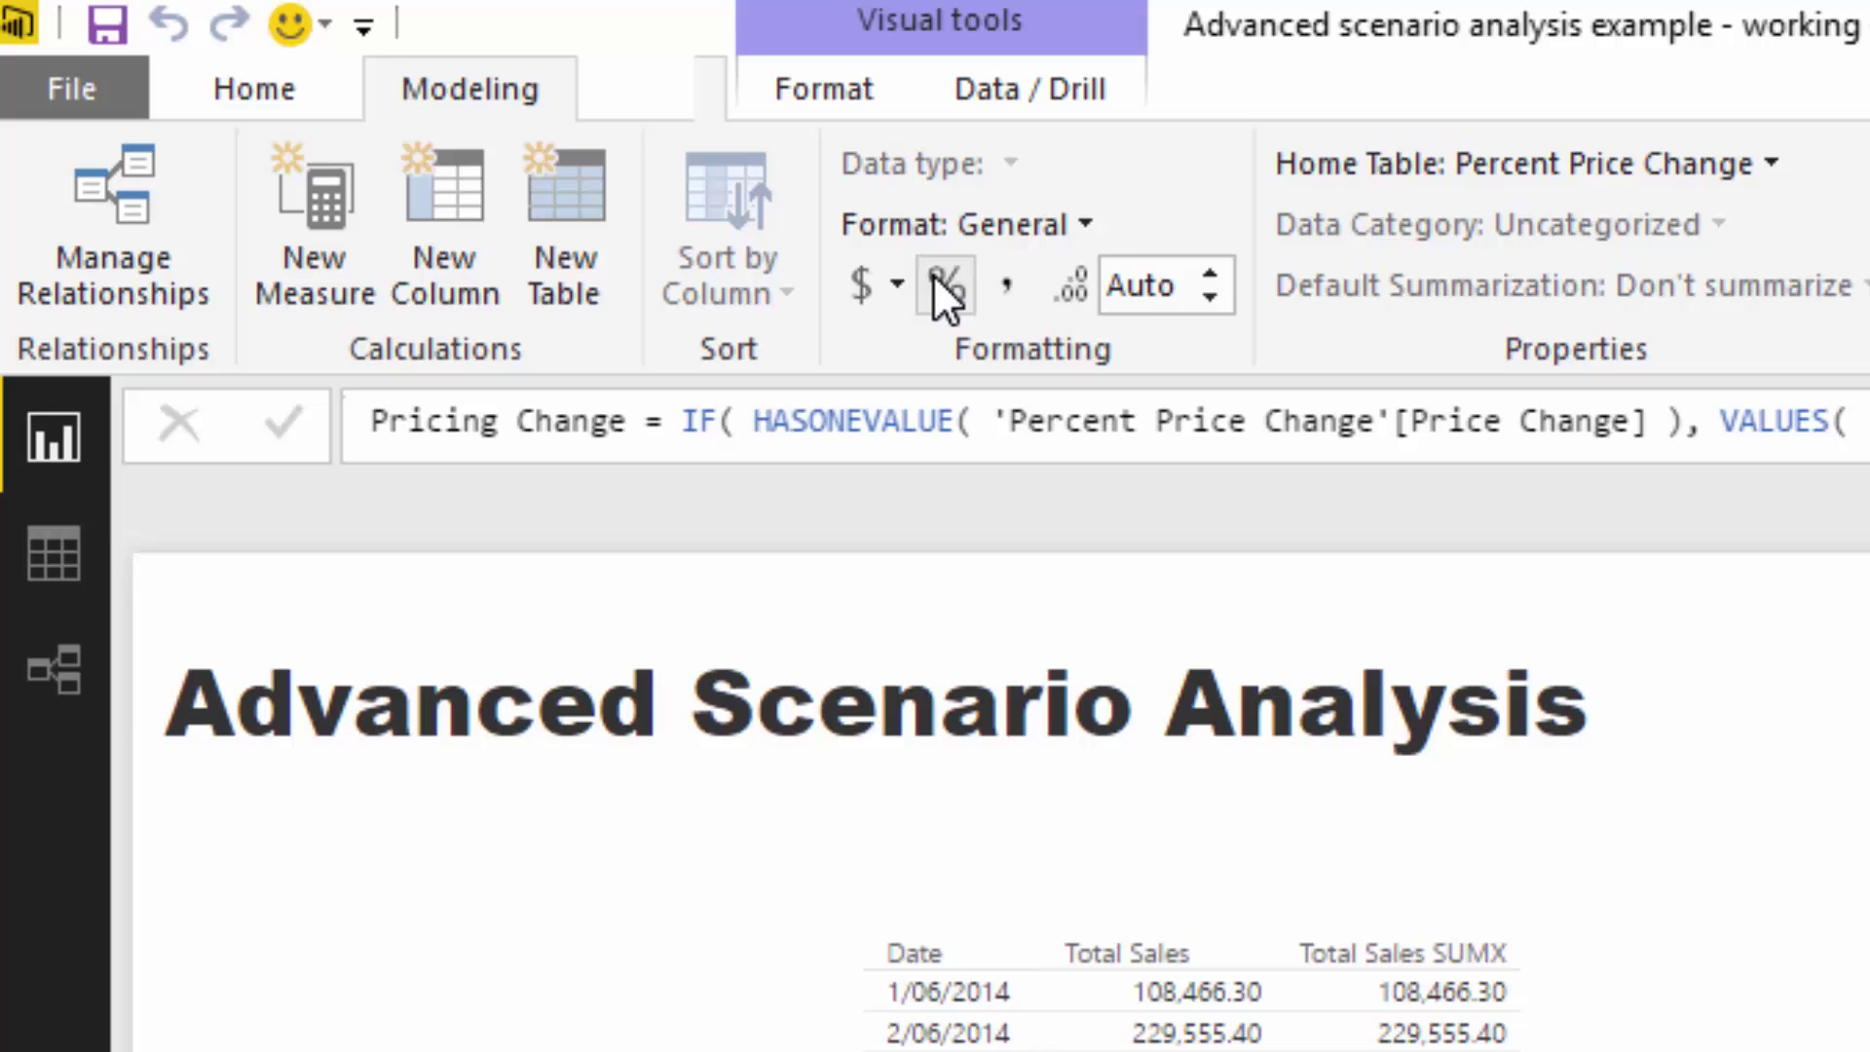
# Format the Pricing Change measure as a percentage with 0 decimals and show it in a small card below the slicer.
pyautogui.click(937, 279)
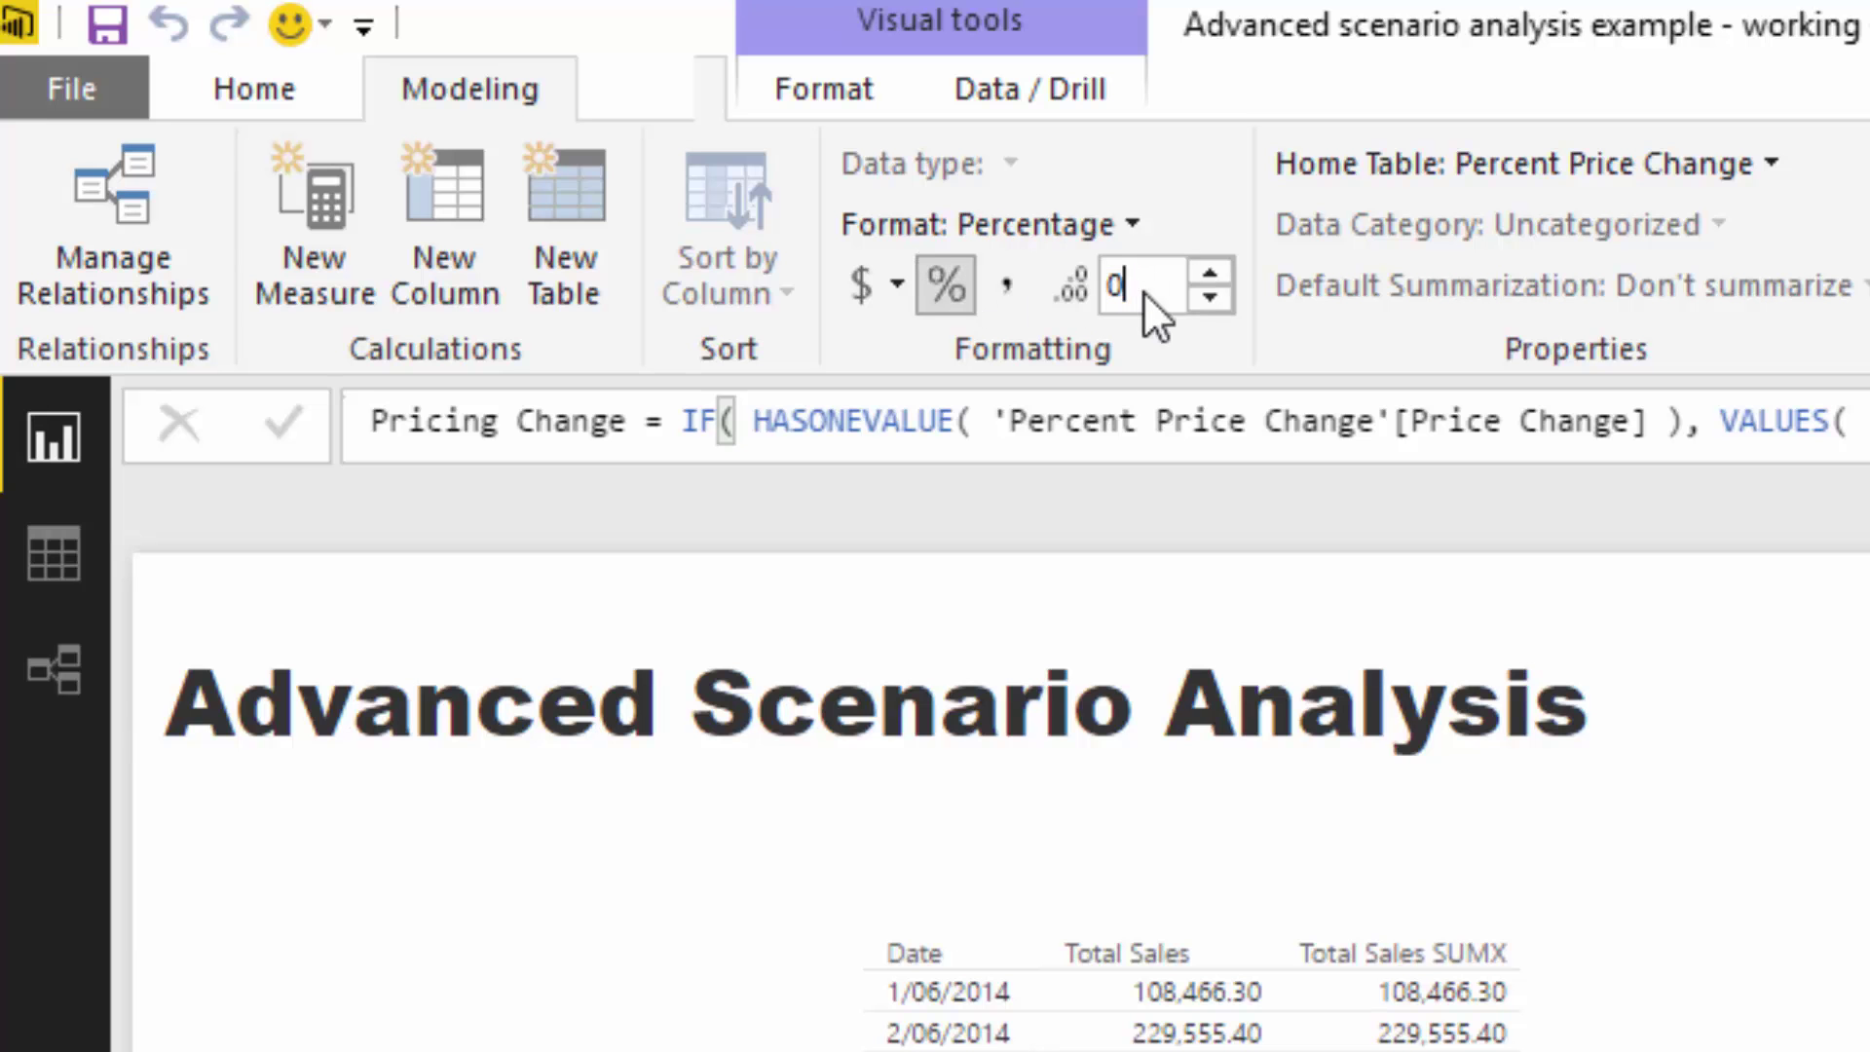
pyautogui.click(1143, 291)
pyautogui.write('0')
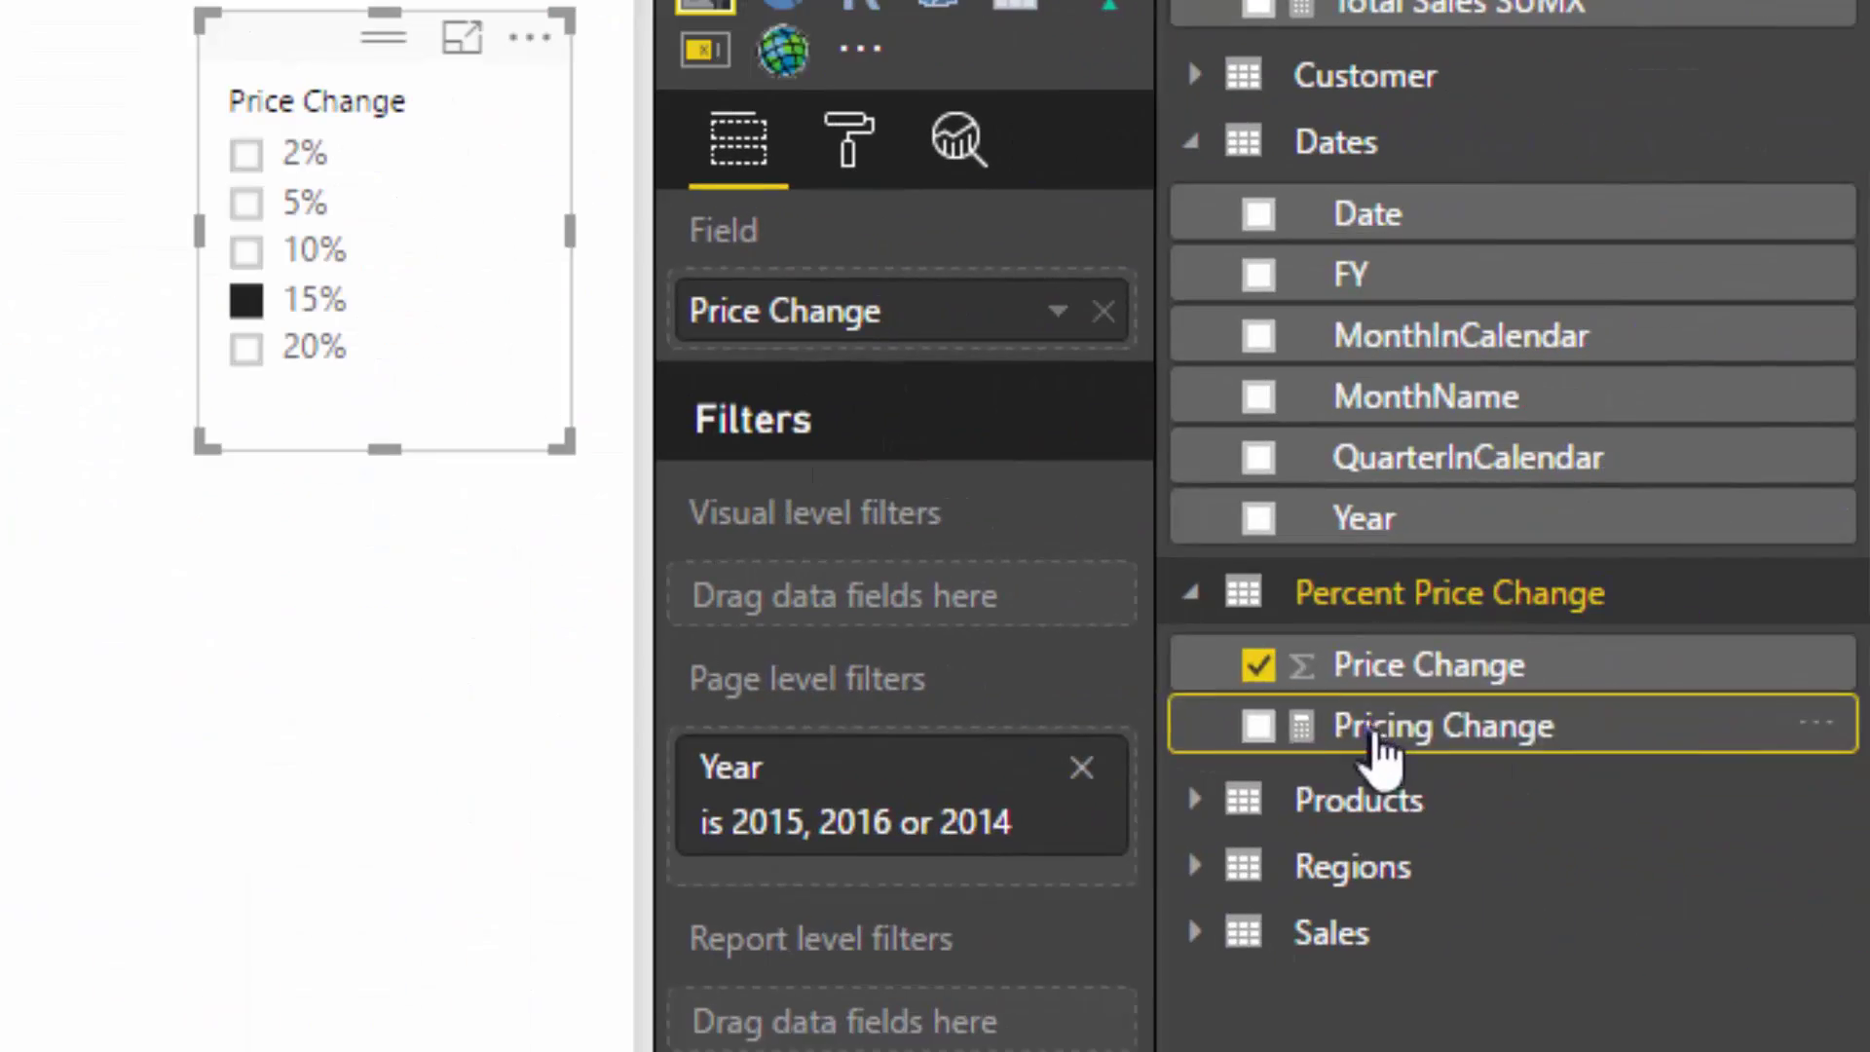
pyautogui.moveTo(1327, 751); pyautogui.dragTo(161, 853)
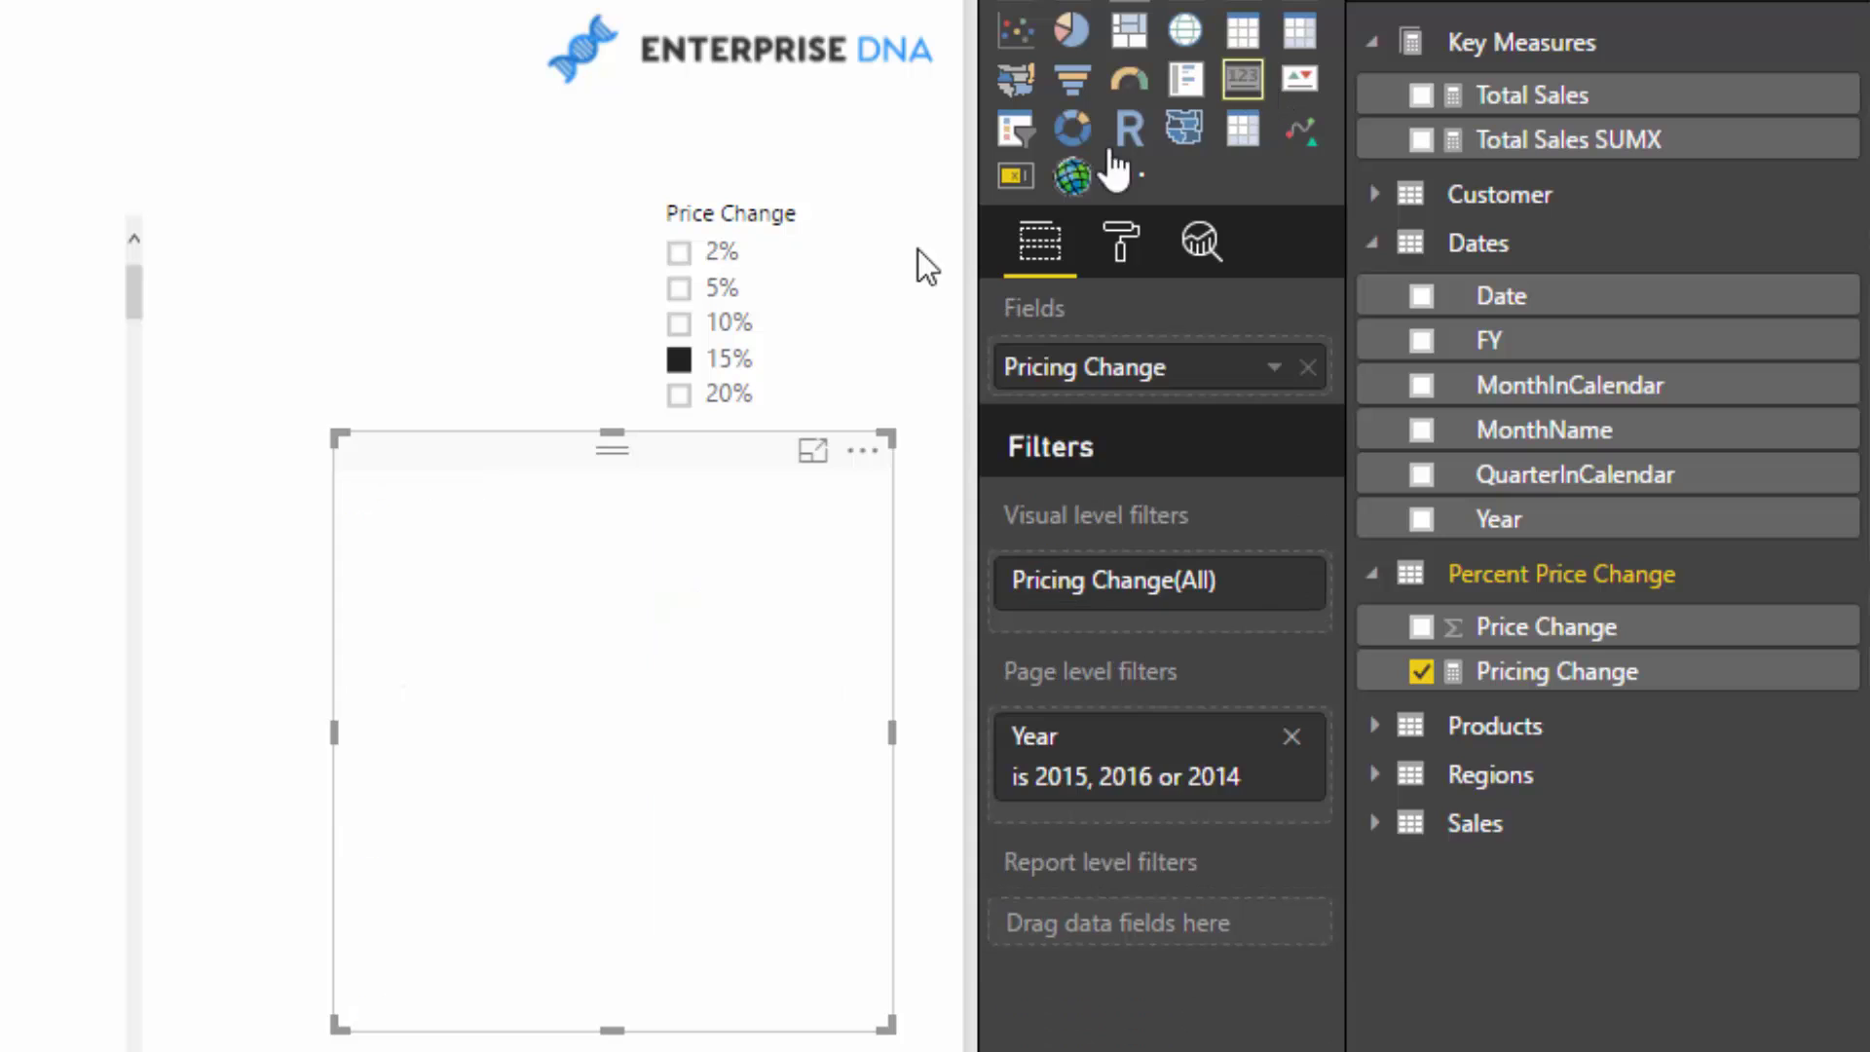
pyautogui.moveTo(360, 459); pyautogui.dragTo(606, 849)
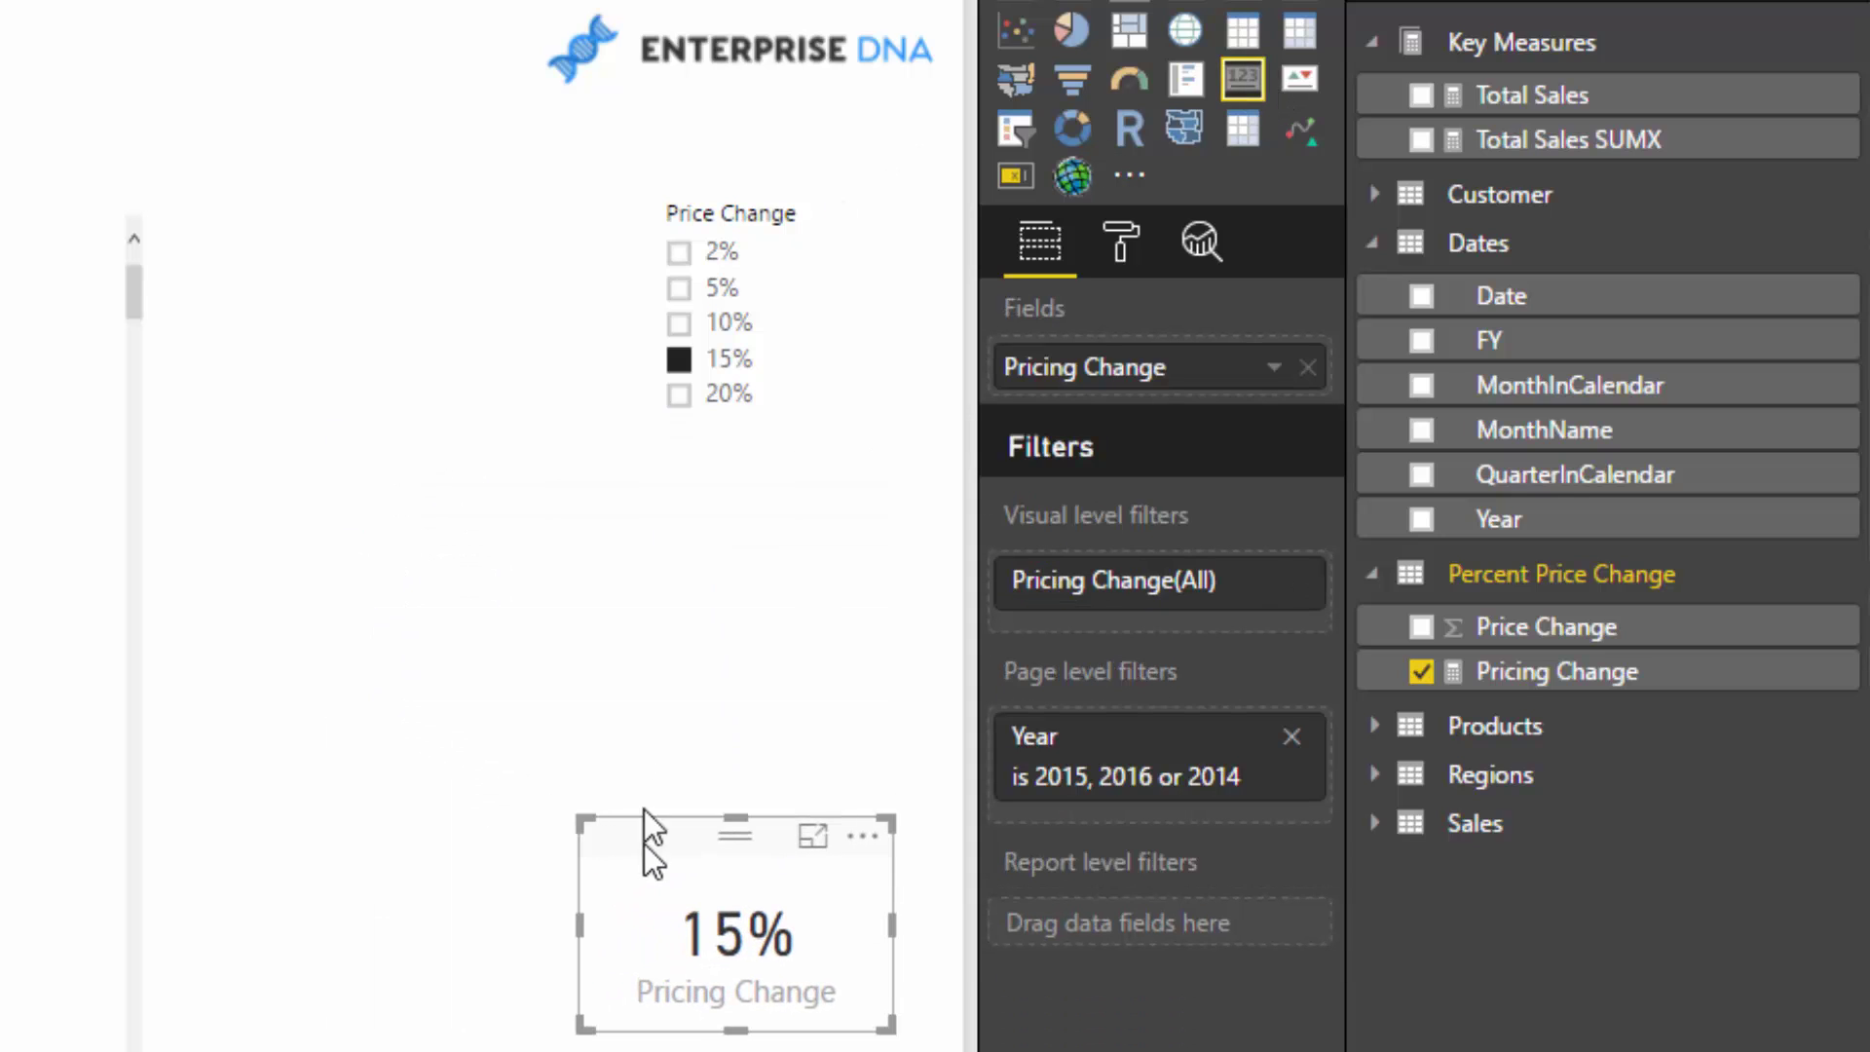
# Check how the Pricing Change card responds to different Price Change slicer selections, including 10% and 15%.
pyautogui.click(681, 394)
pyautogui.click(682, 393)
pyautogui.click(681, 358)
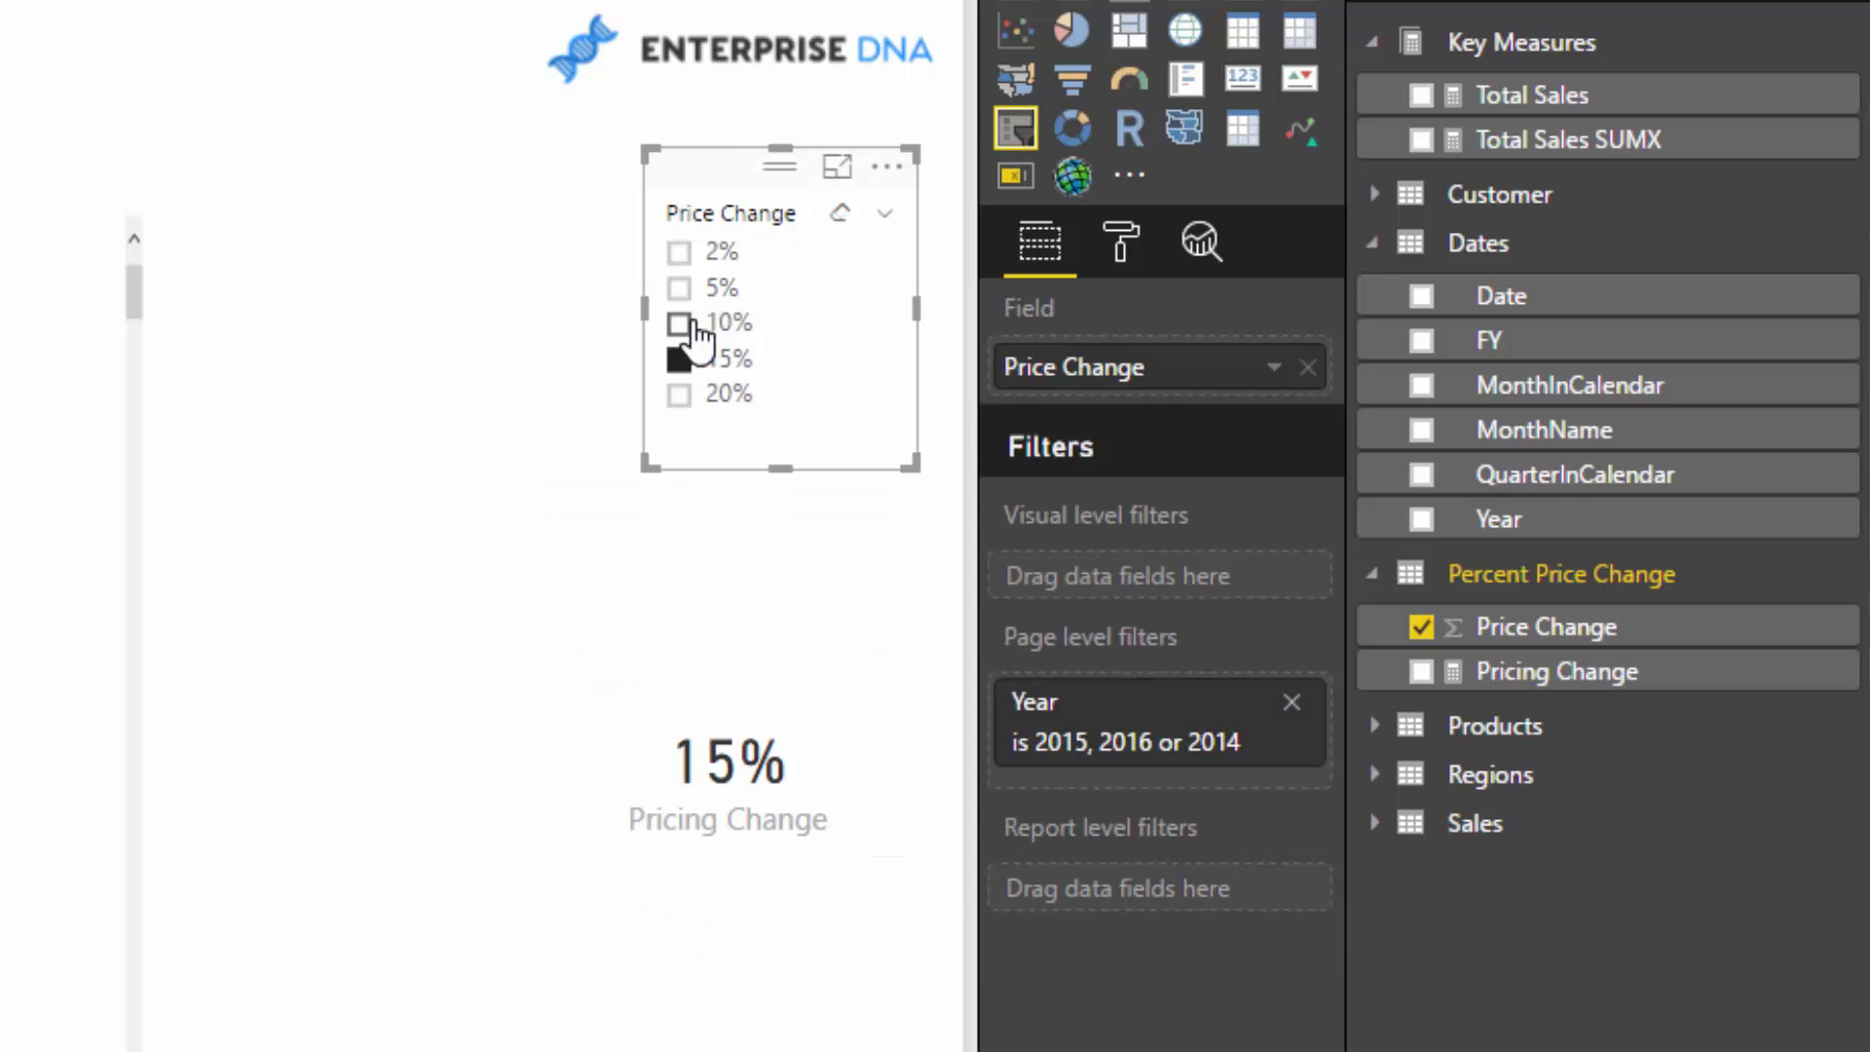
pyautogui.click(681, 322)
pyautogui.click(682, 288)
pyautogui.click(681, 323)
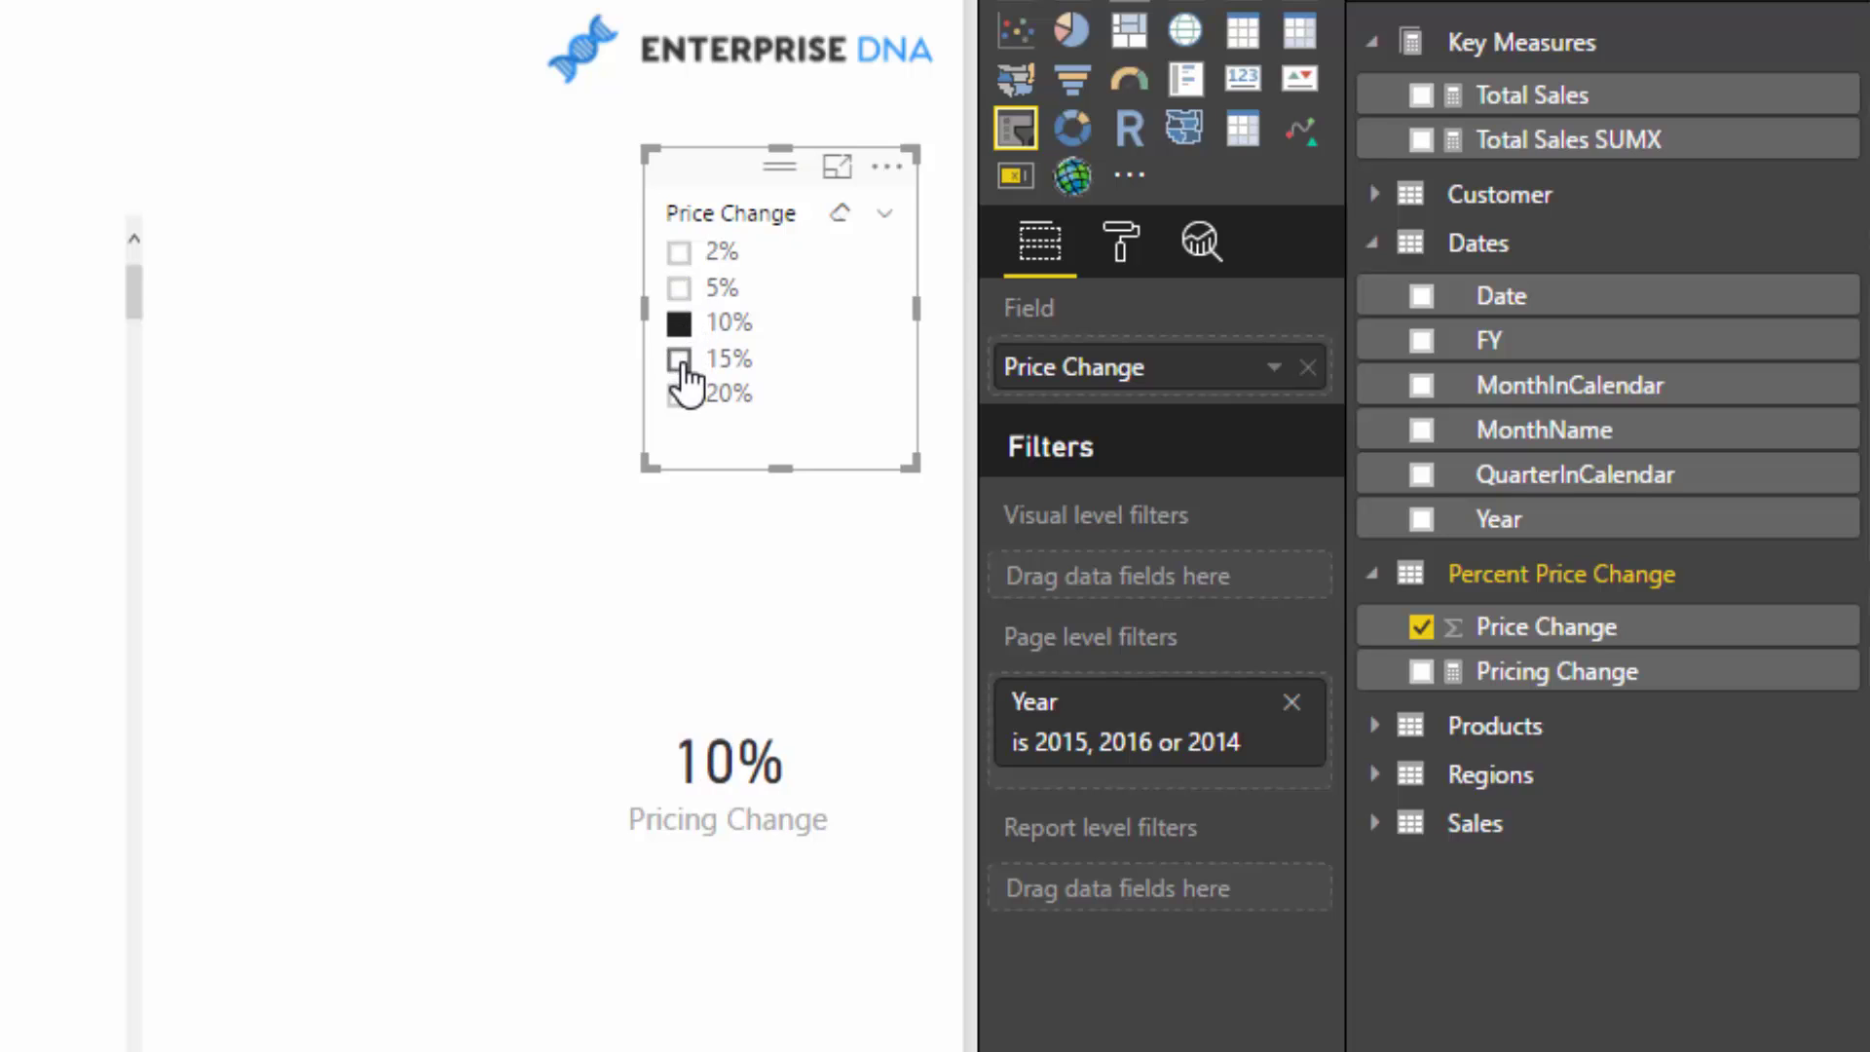
pyautogui.click(681, 361)
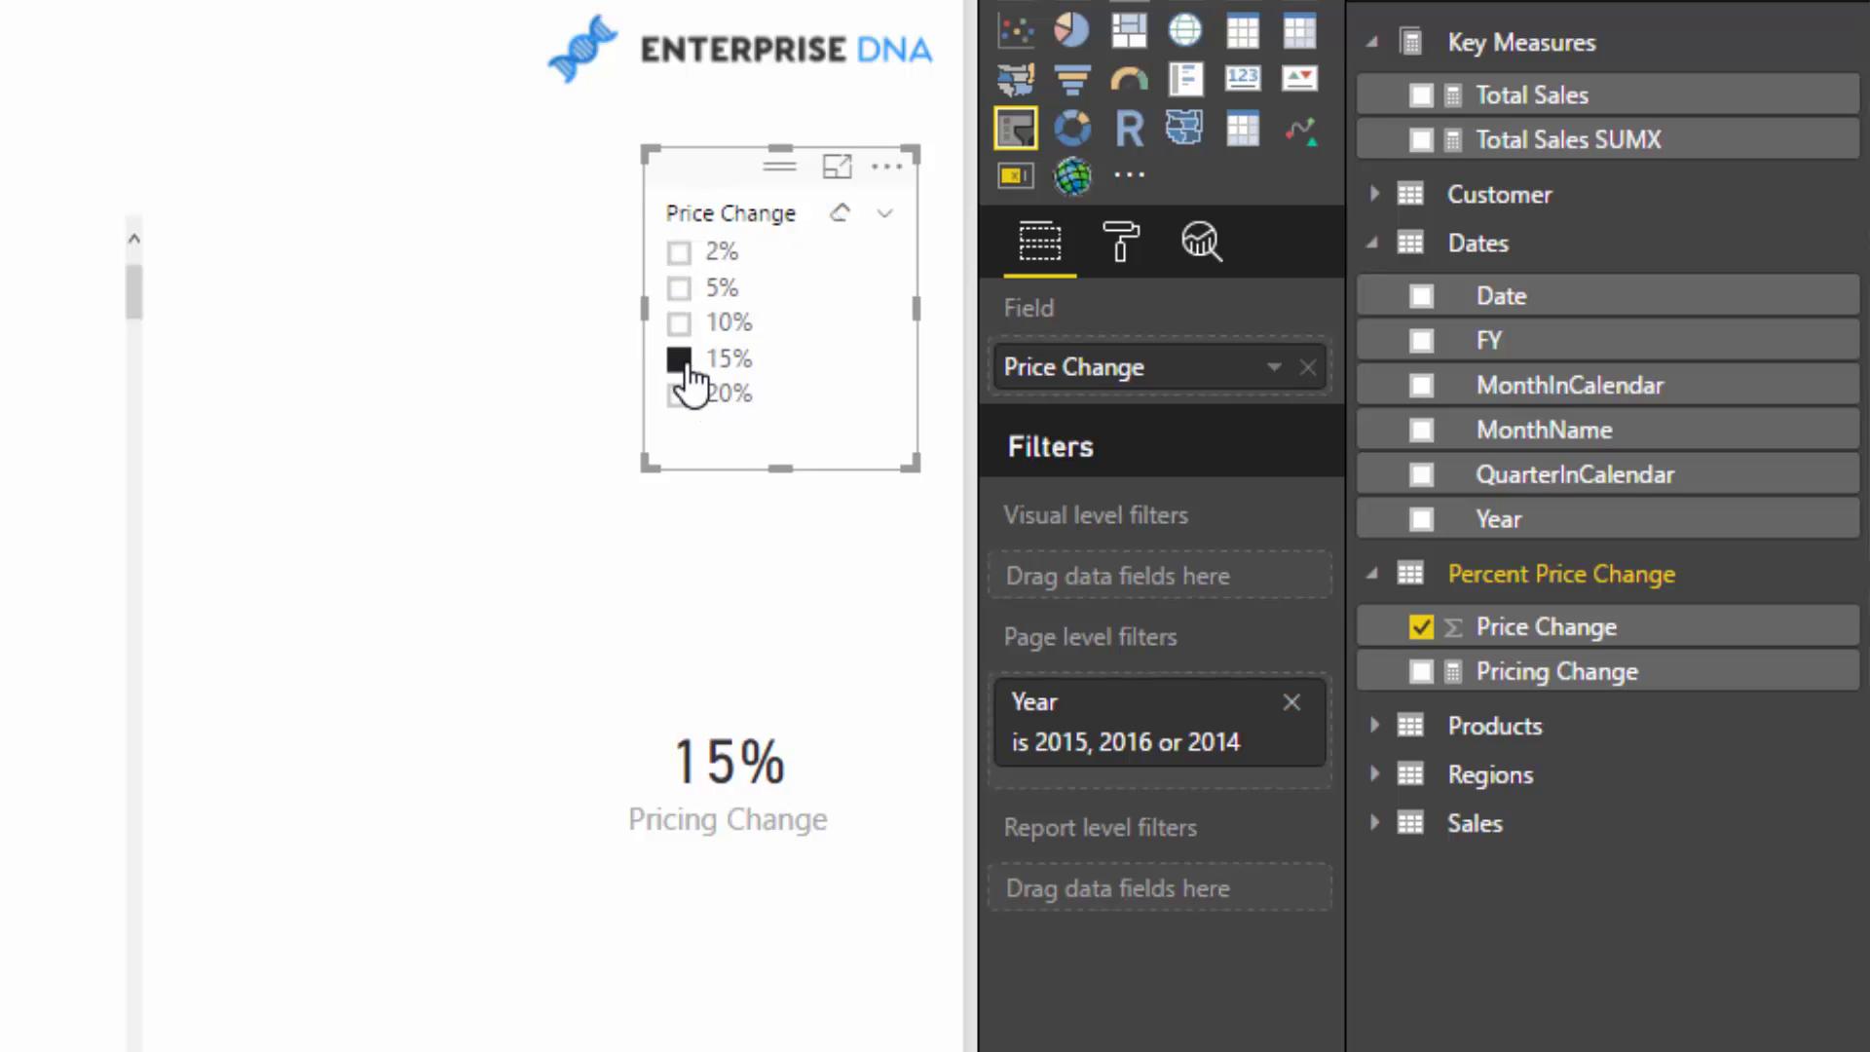
# Clear the Price Change slicer's selection and deselect the visuals.
pyautogui.click(681, 361)
pyautogui.click(574, 651)
pyautogui.click(555, 672)
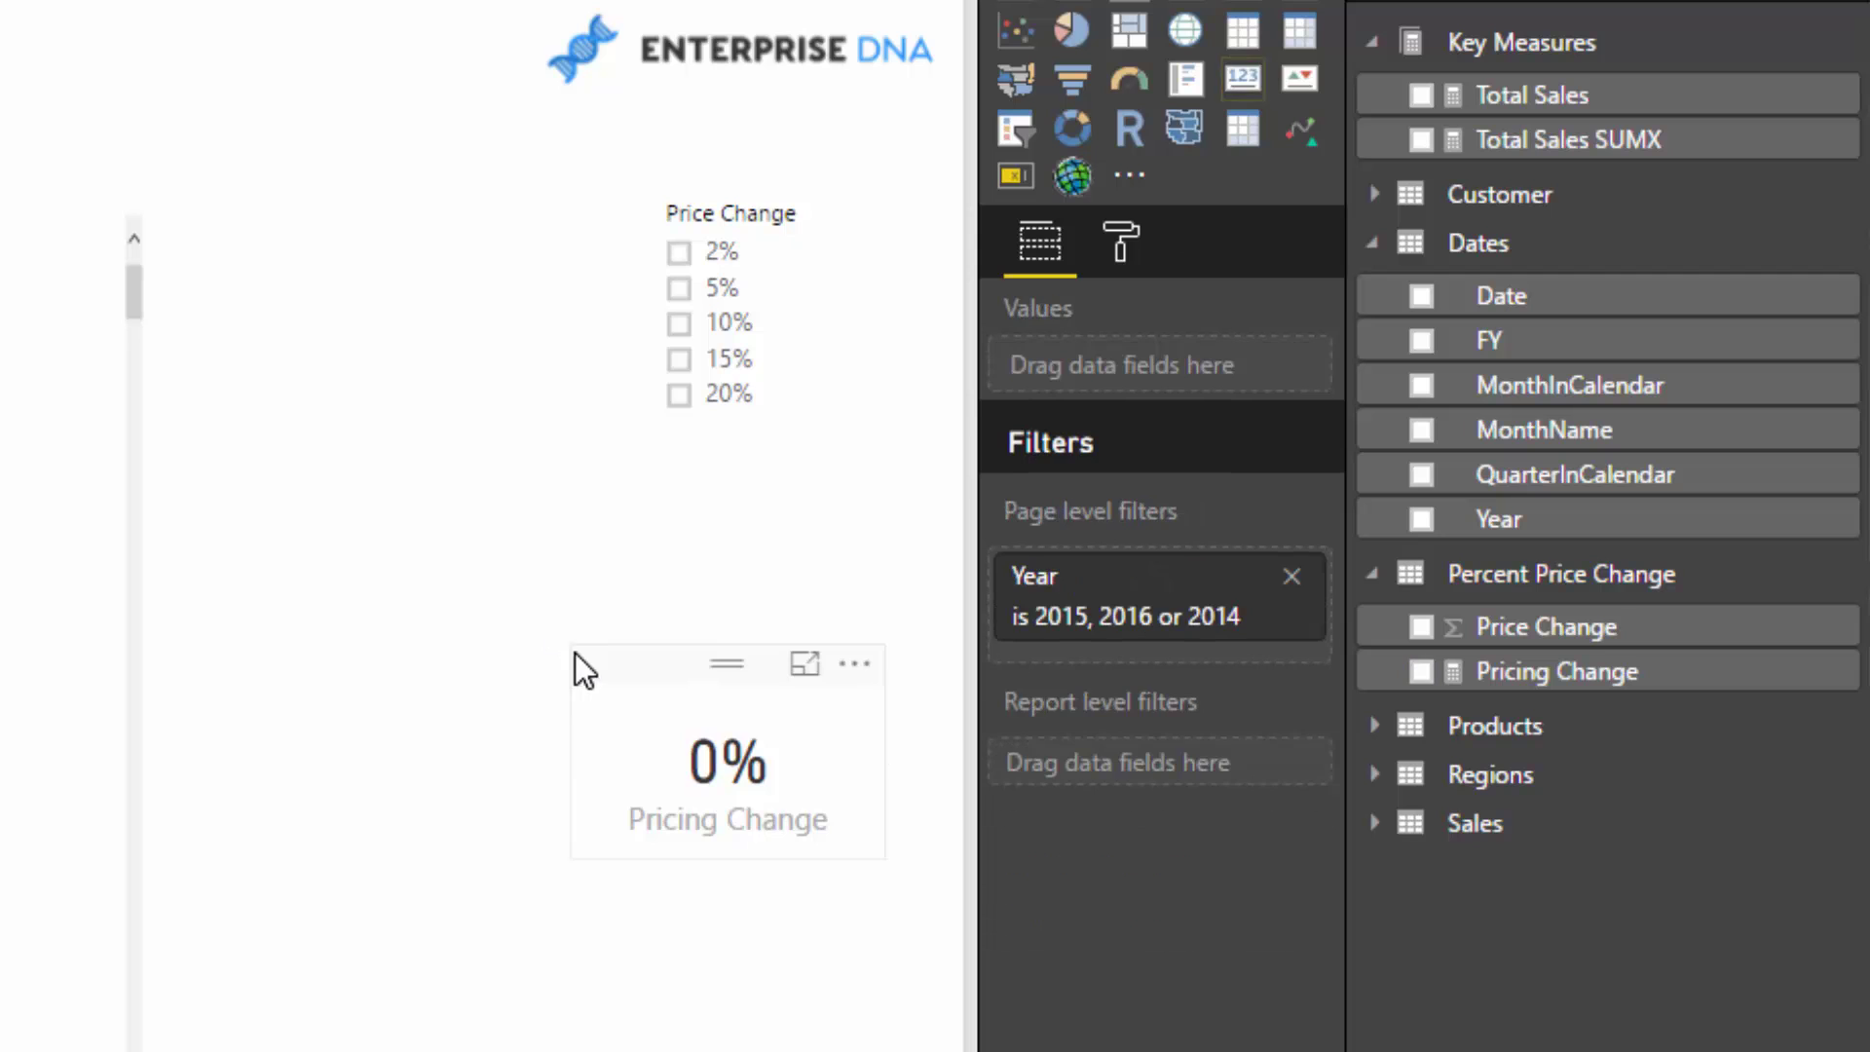
# Select 15% in the Price Change slicer, then rearrange the visuals so the Pricing Change card sits above the slicer.
pyautogui.click(581, 670)
pyautogui.click(682, 359)
pyautogui.moveTo(759, 184); pyautogui.dragTo(737, 421)
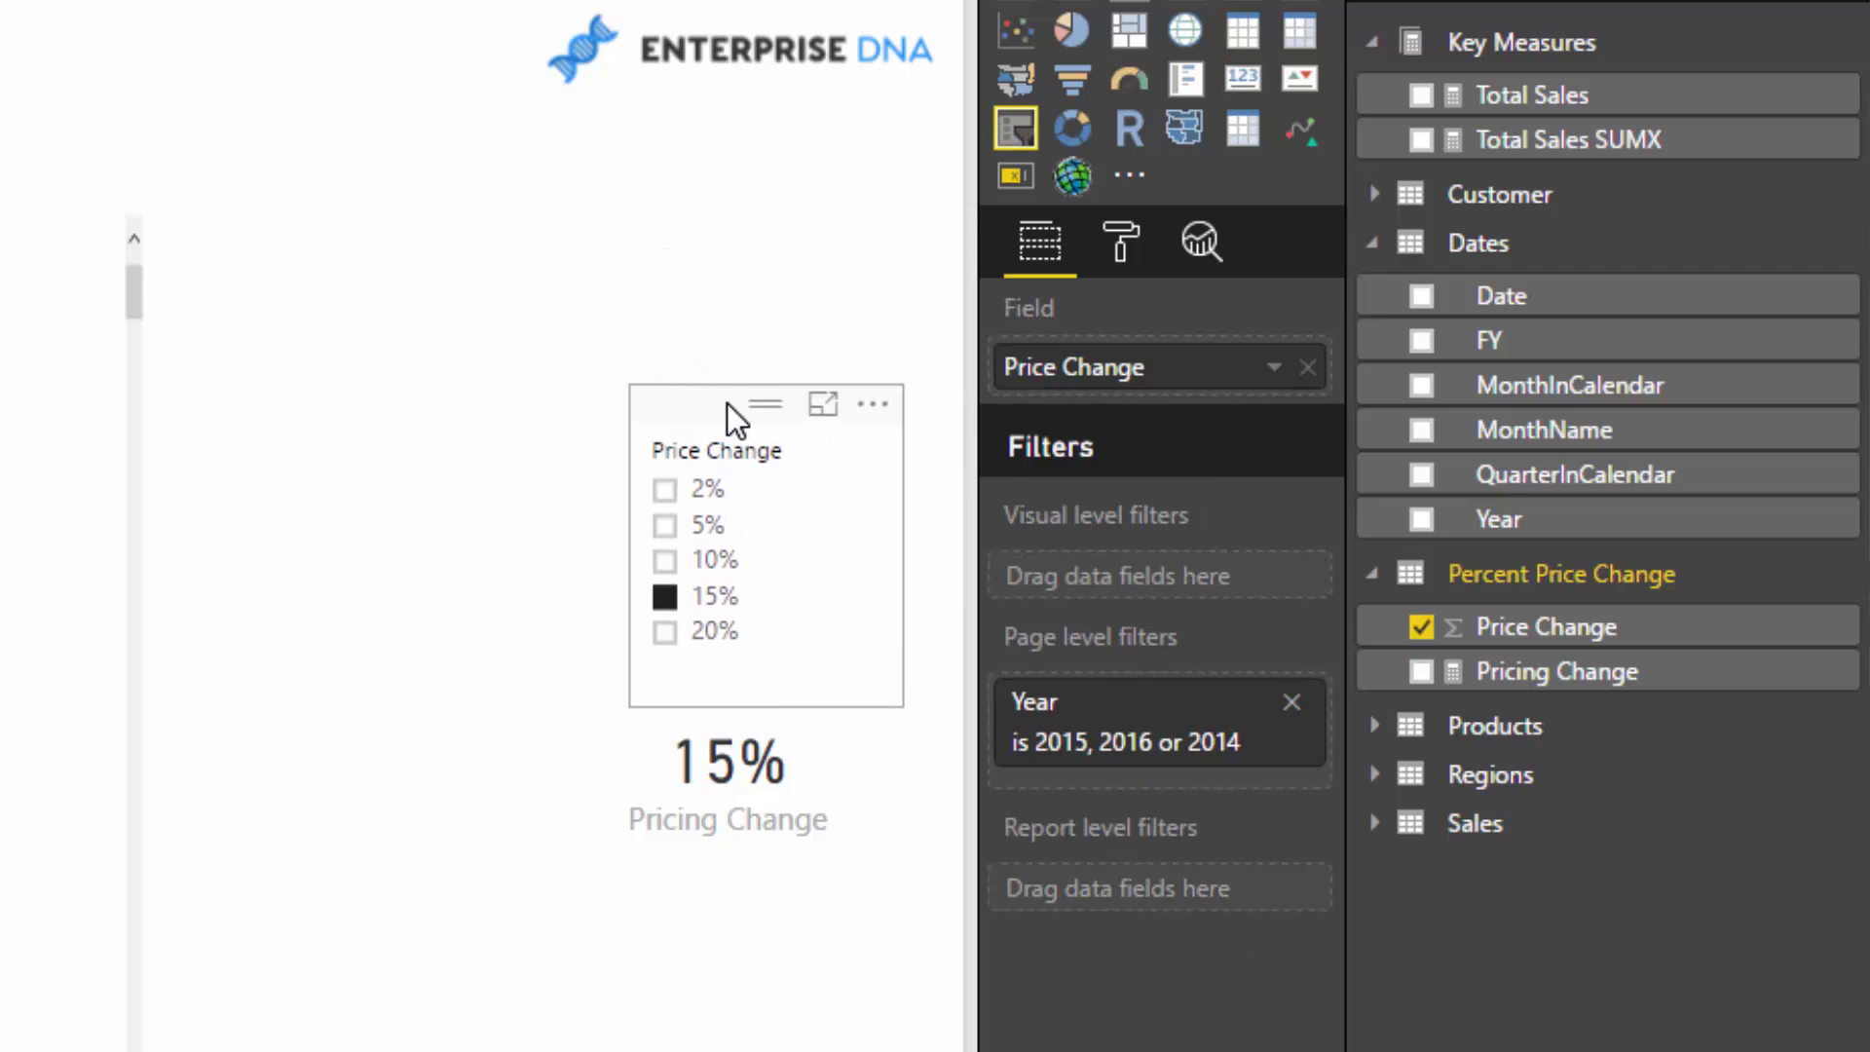
pyautogui.moveTo(626, 785); pyautogui.dragTo(688, 279)
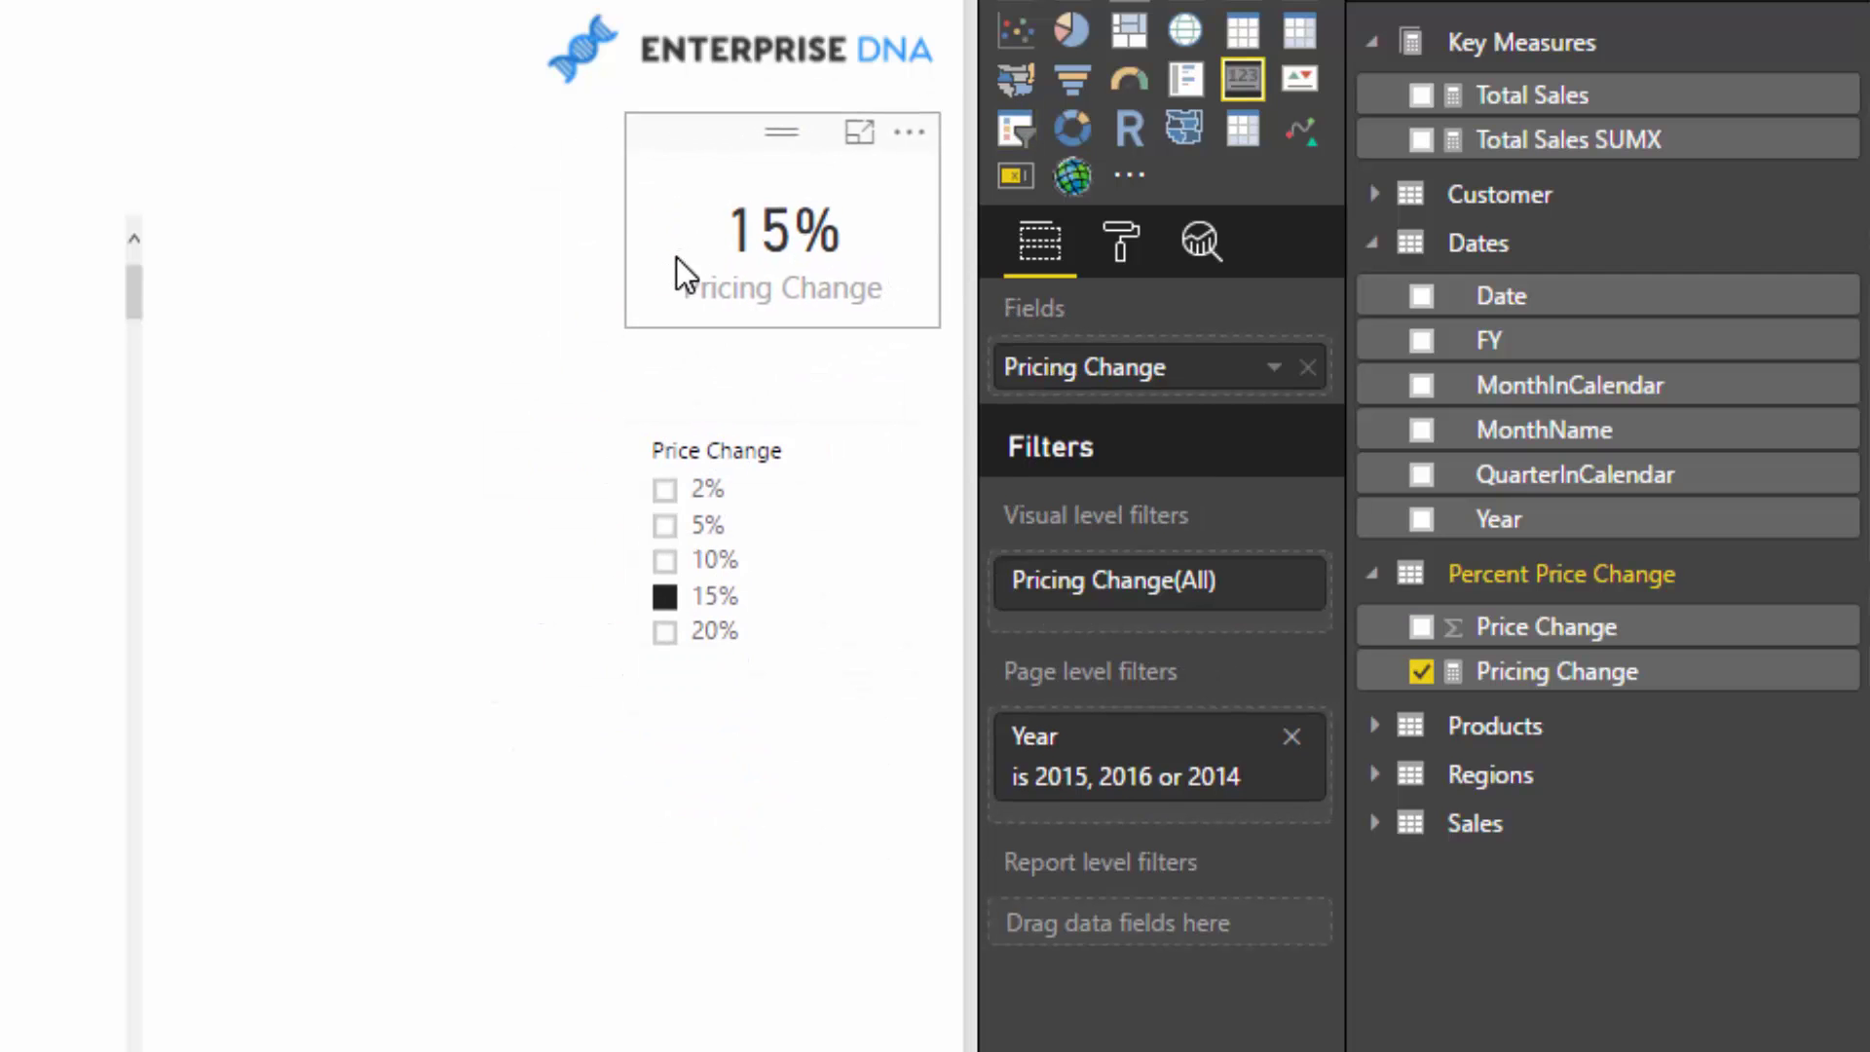
# Rename the Pricing Change measure to Pricing Scenario.
pyautogui.click(1558, 672)
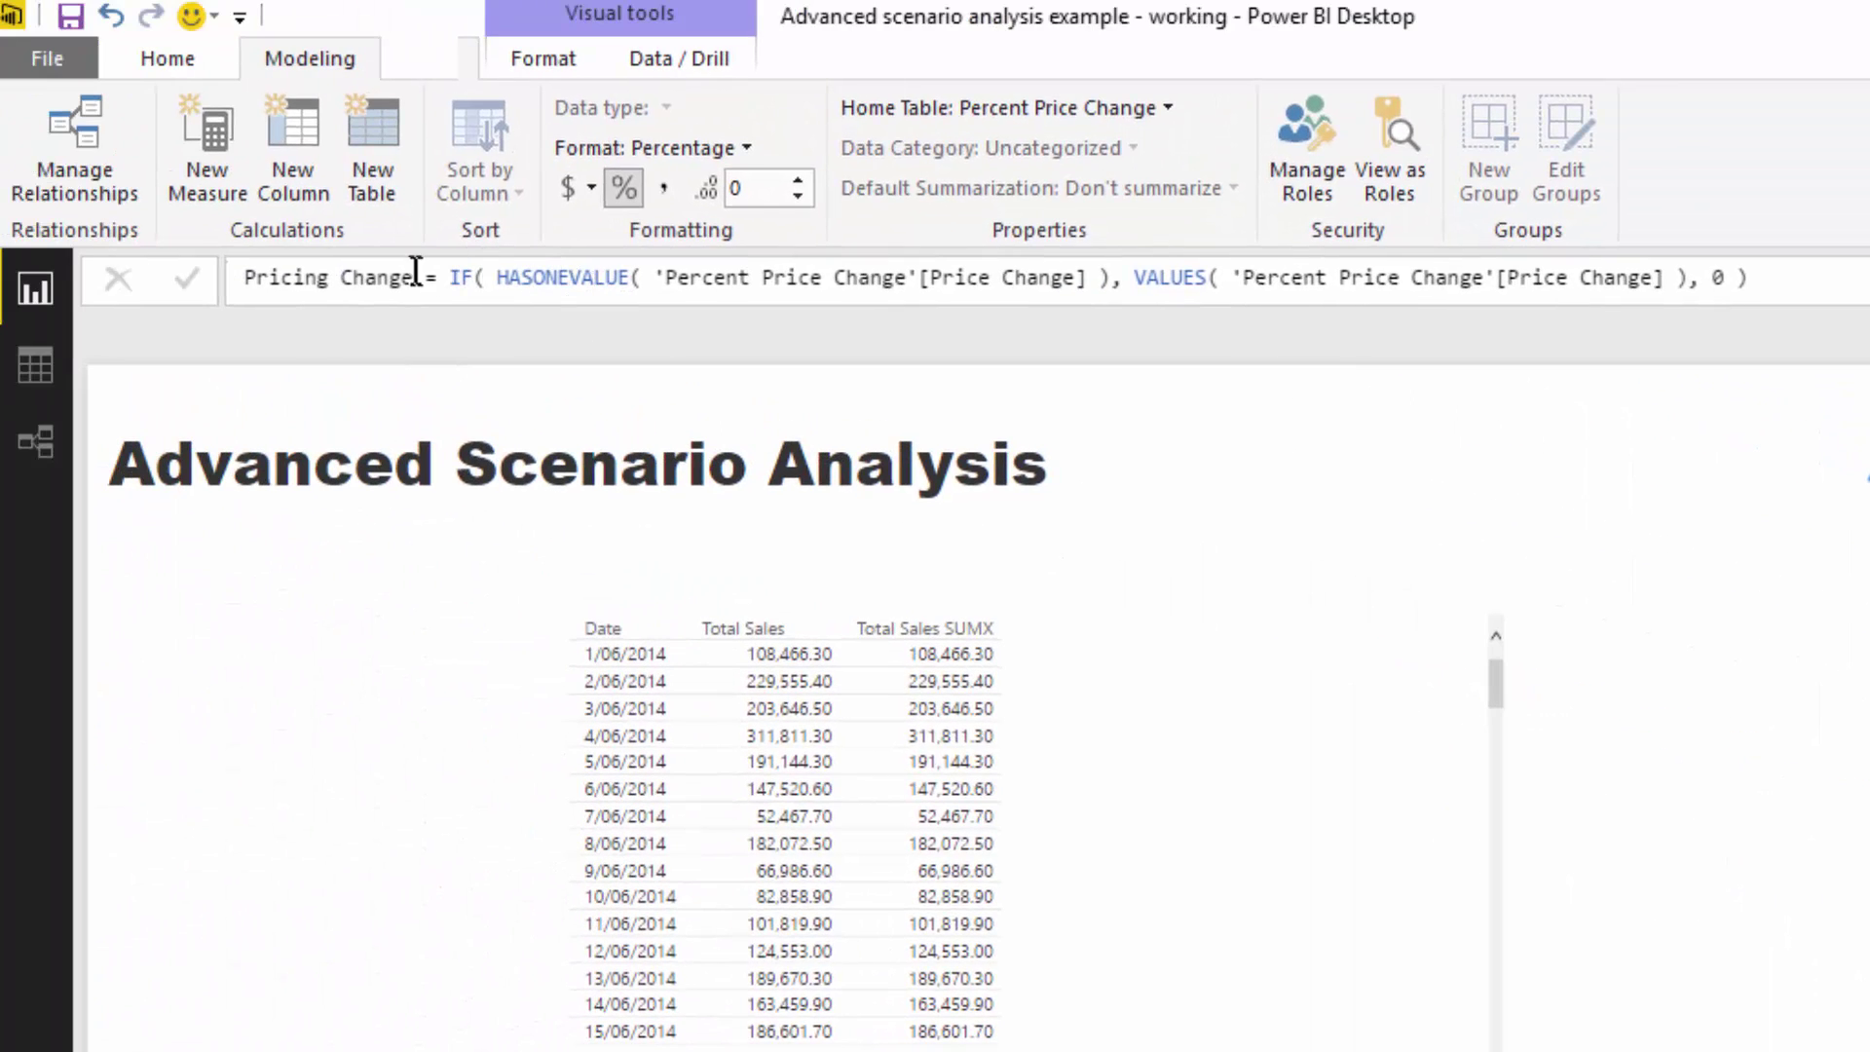
pyautogui.moveTo(414, 277); pyautogui.dragTo(355, 277)
pyautogui.write('Scenari')
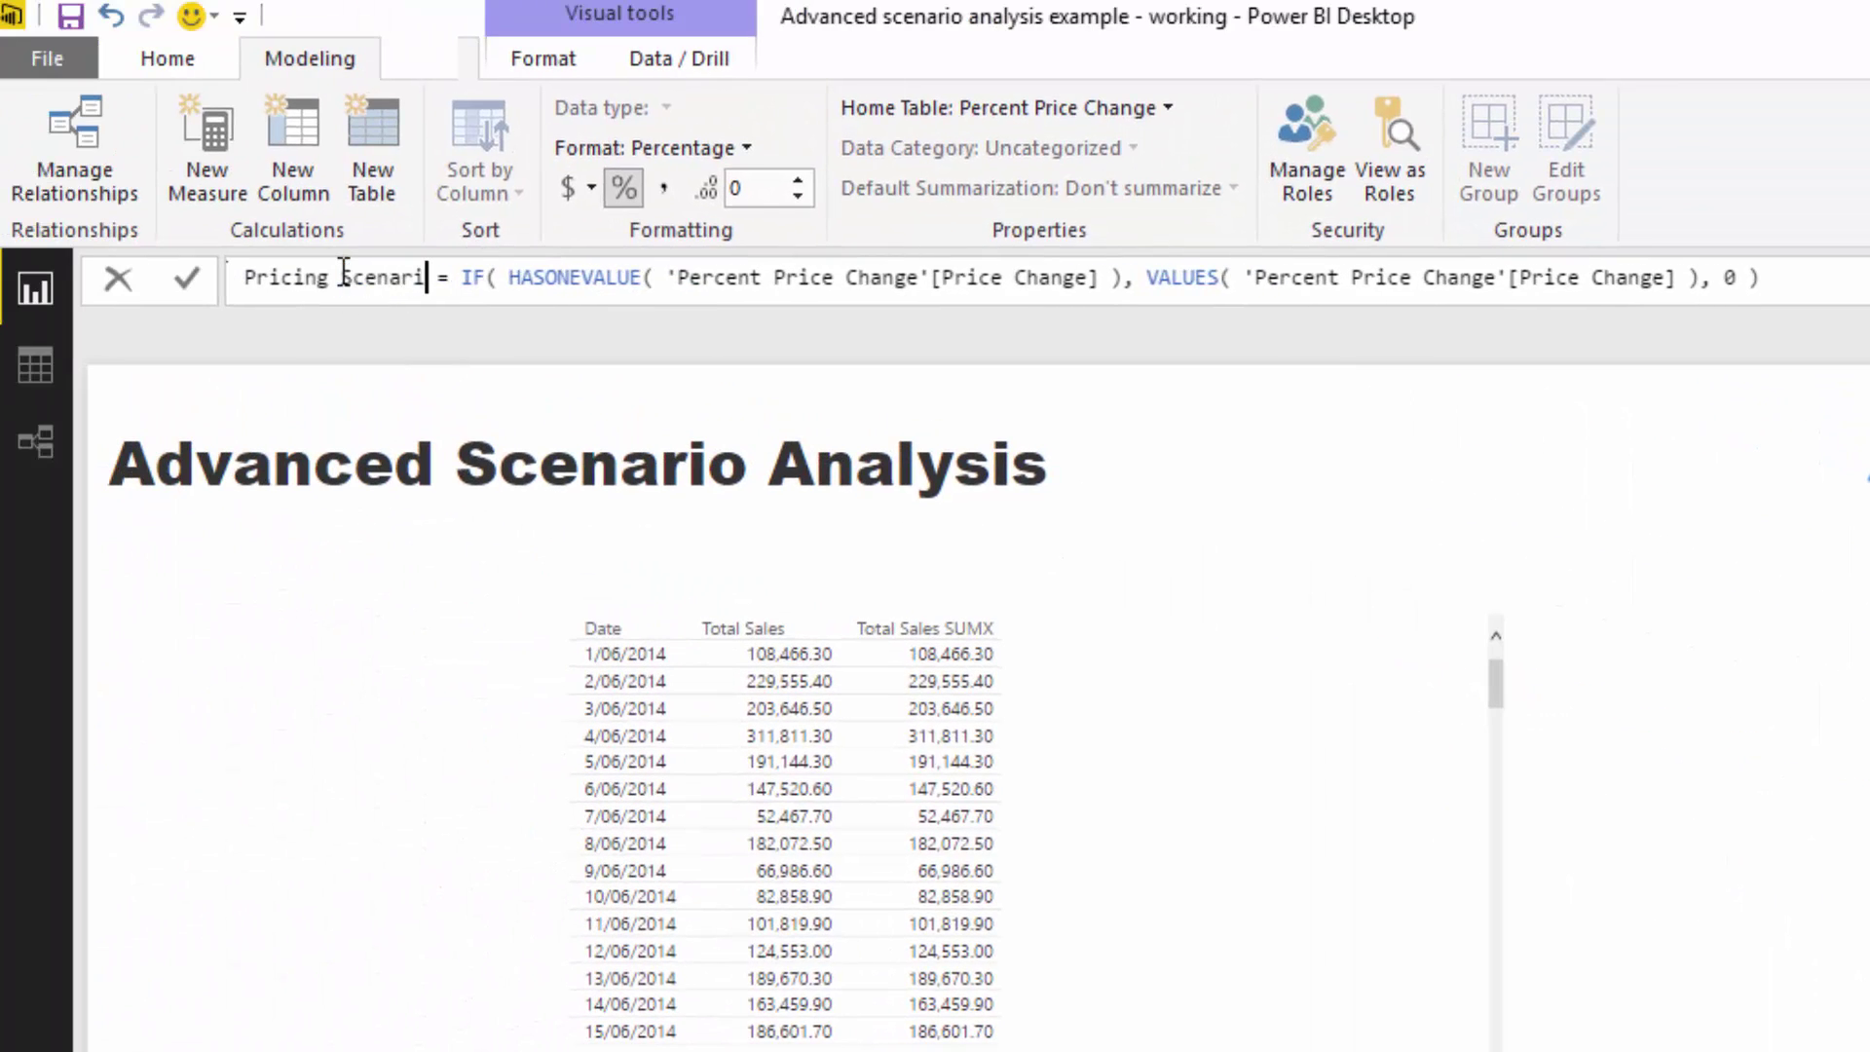
pyautogui.write('o')
pyautogui.press('Return')
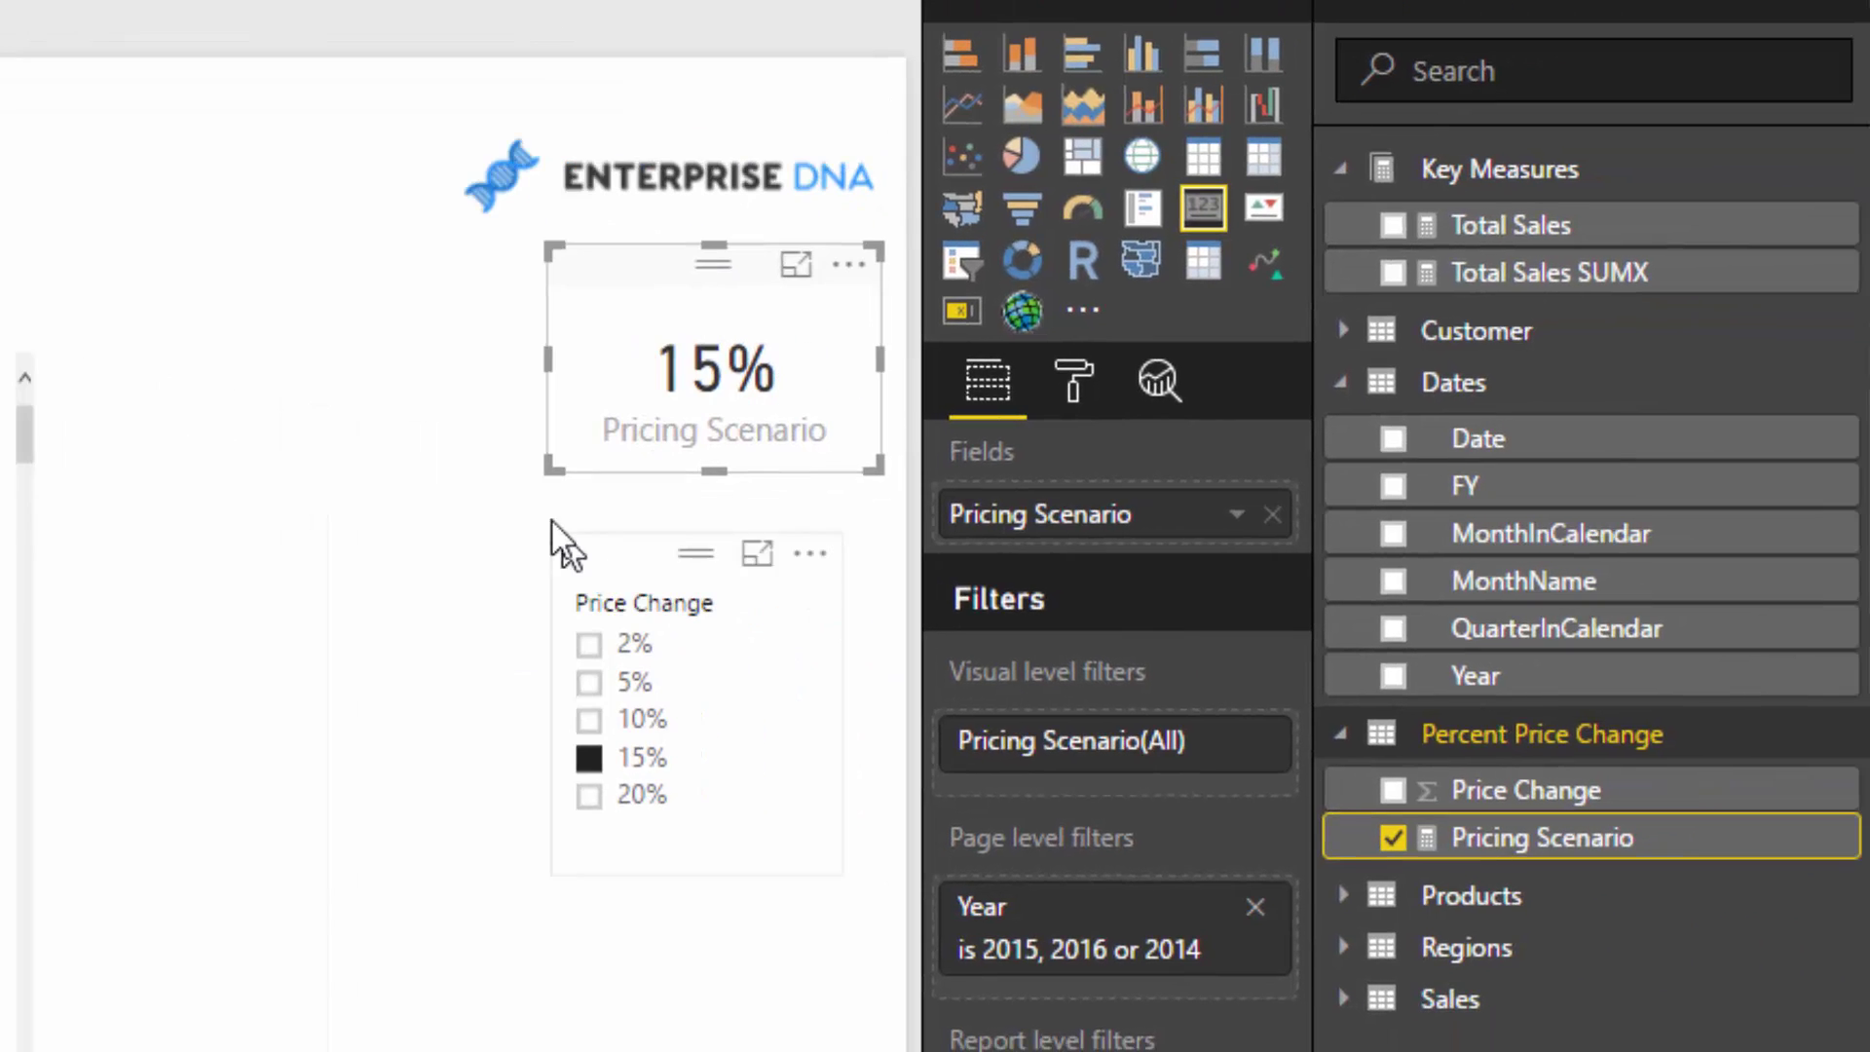
# Shrink the Pricing Scenario card and align the Price Change slicer directly beneath it, with 5% selected.
pyautogui.moveTo(549, 466); pyautogui.dragTo(578, 459)
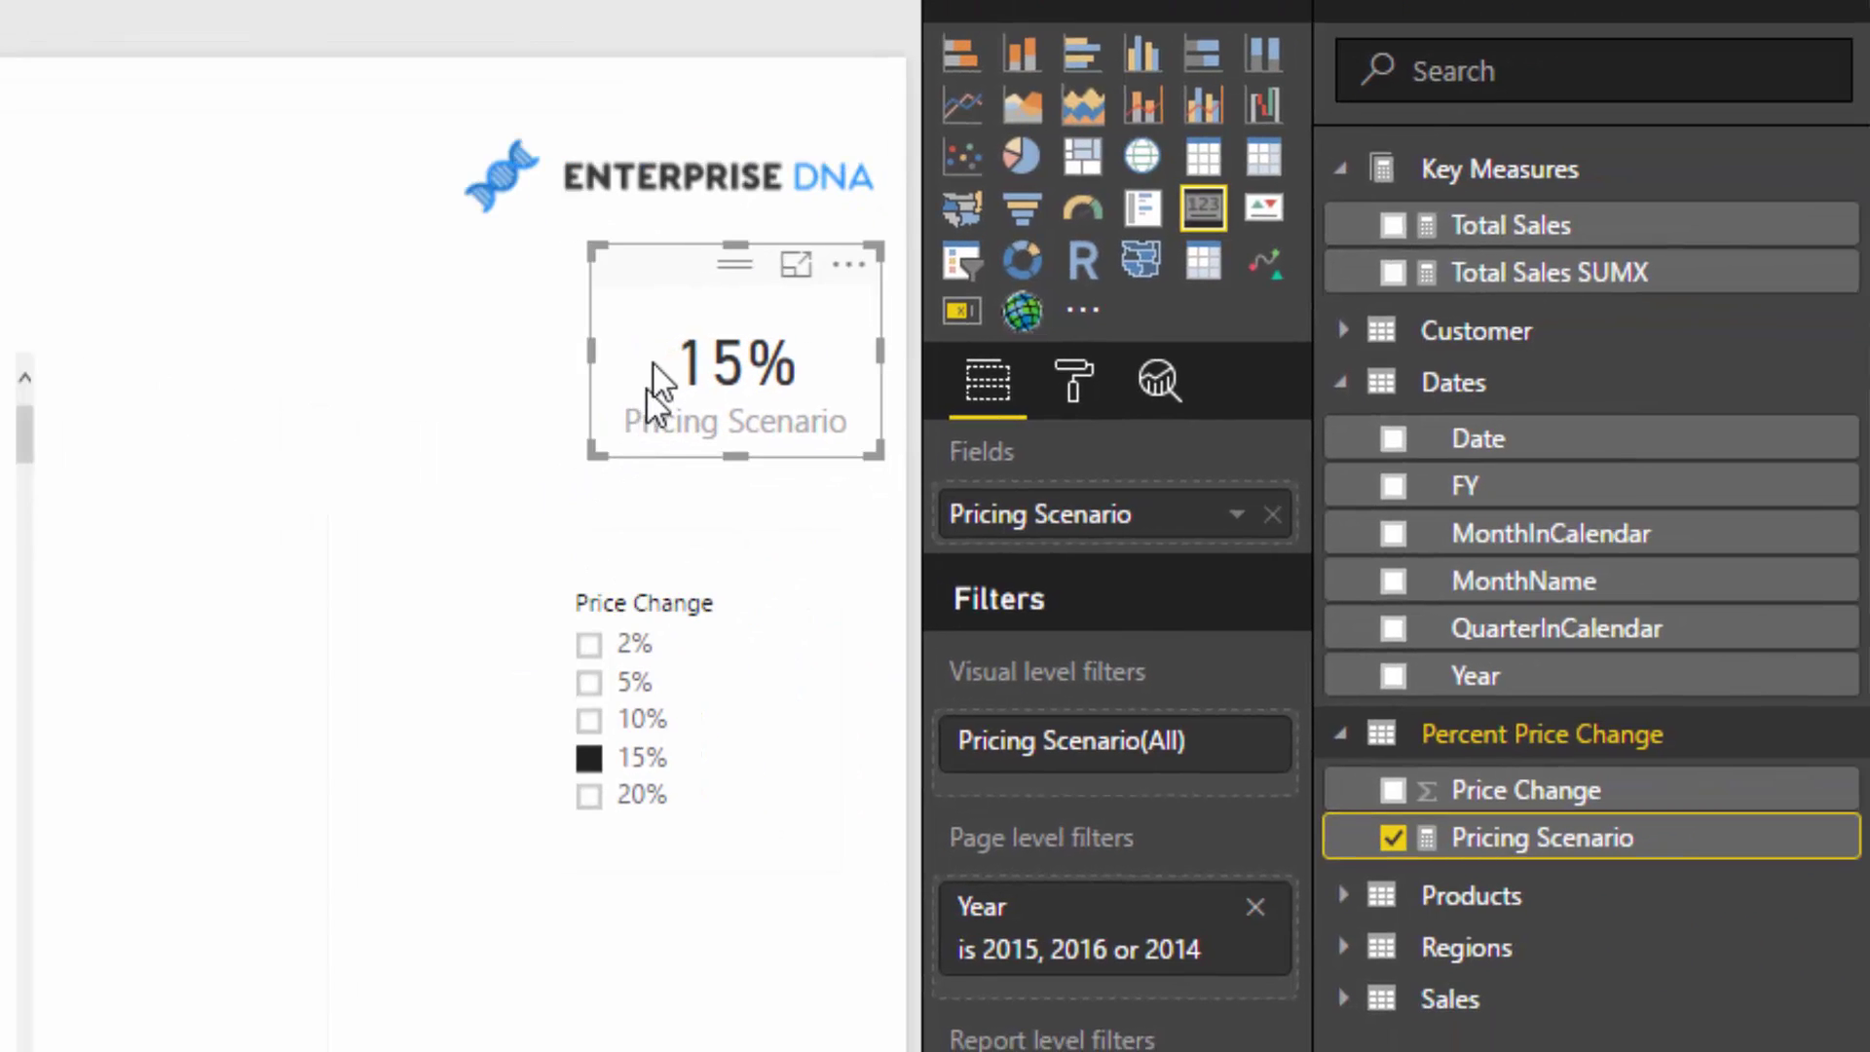
pyautogui.moveTo(625, 583); pyautogui.dragTo(660, 512)
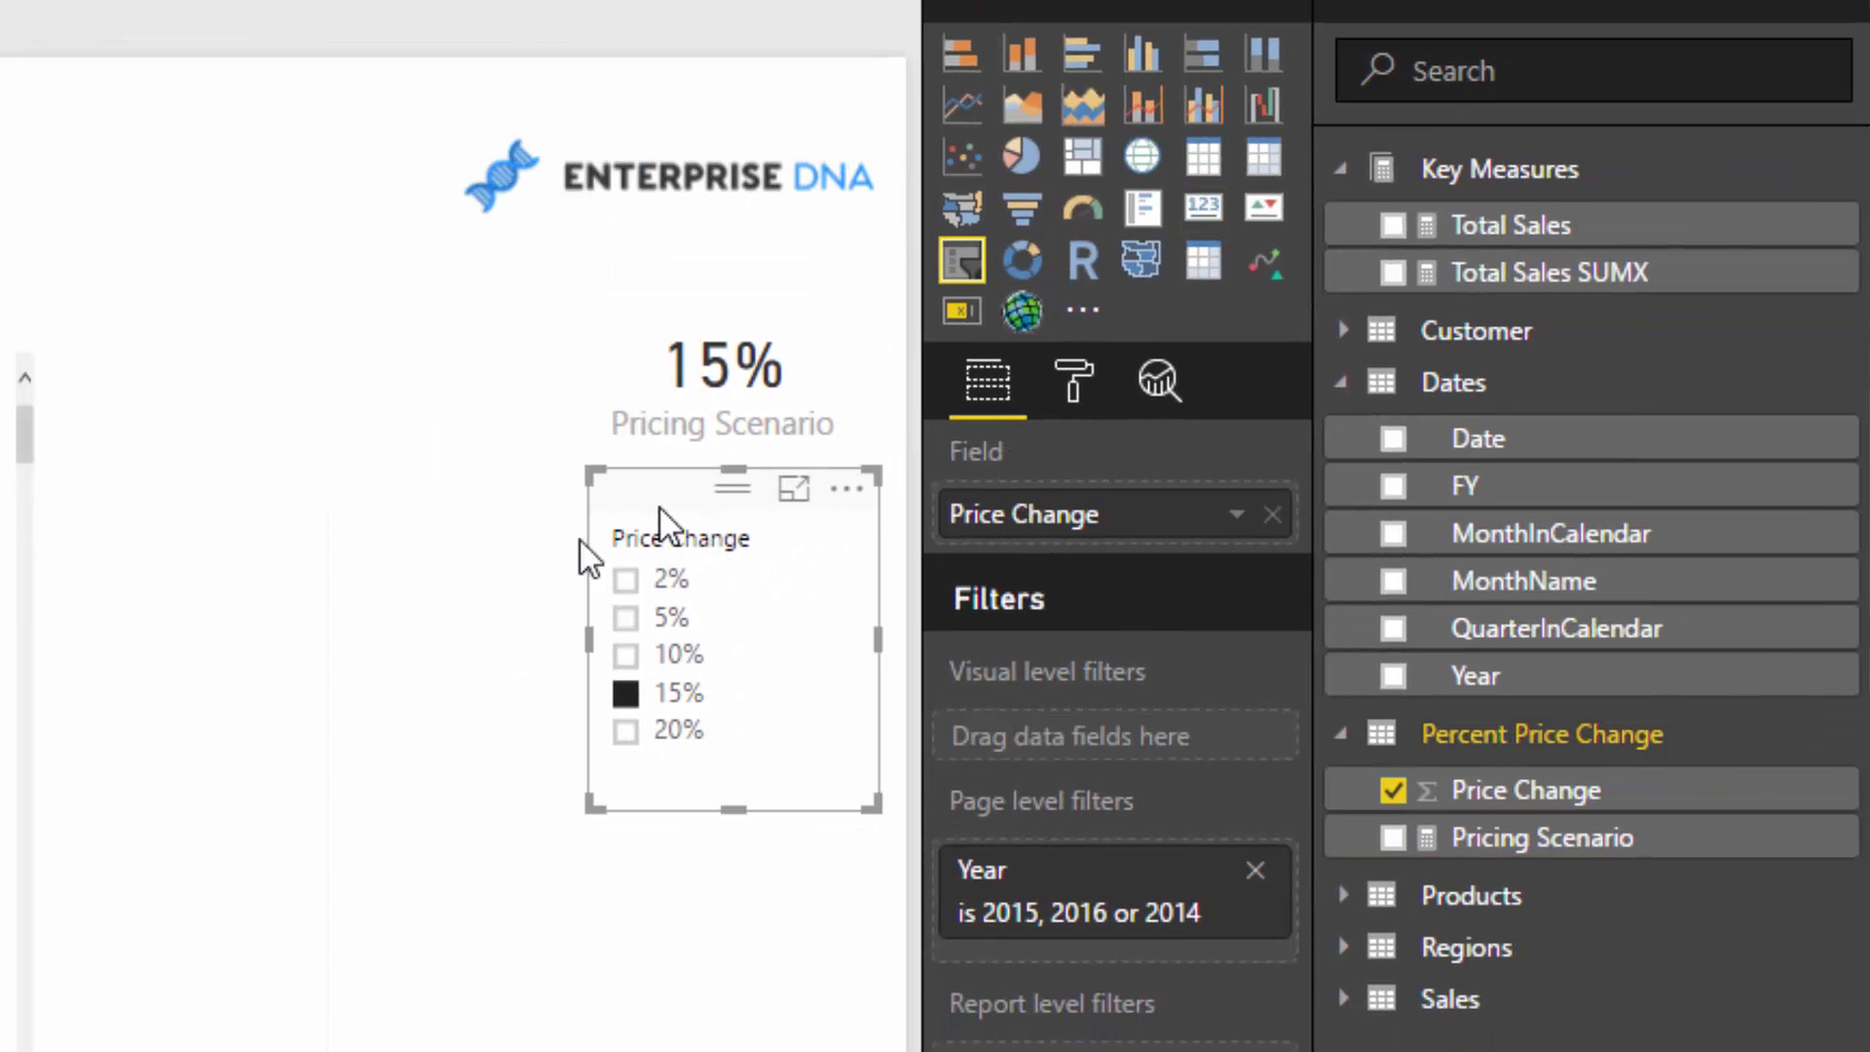
pyautogui.click(39, 585)
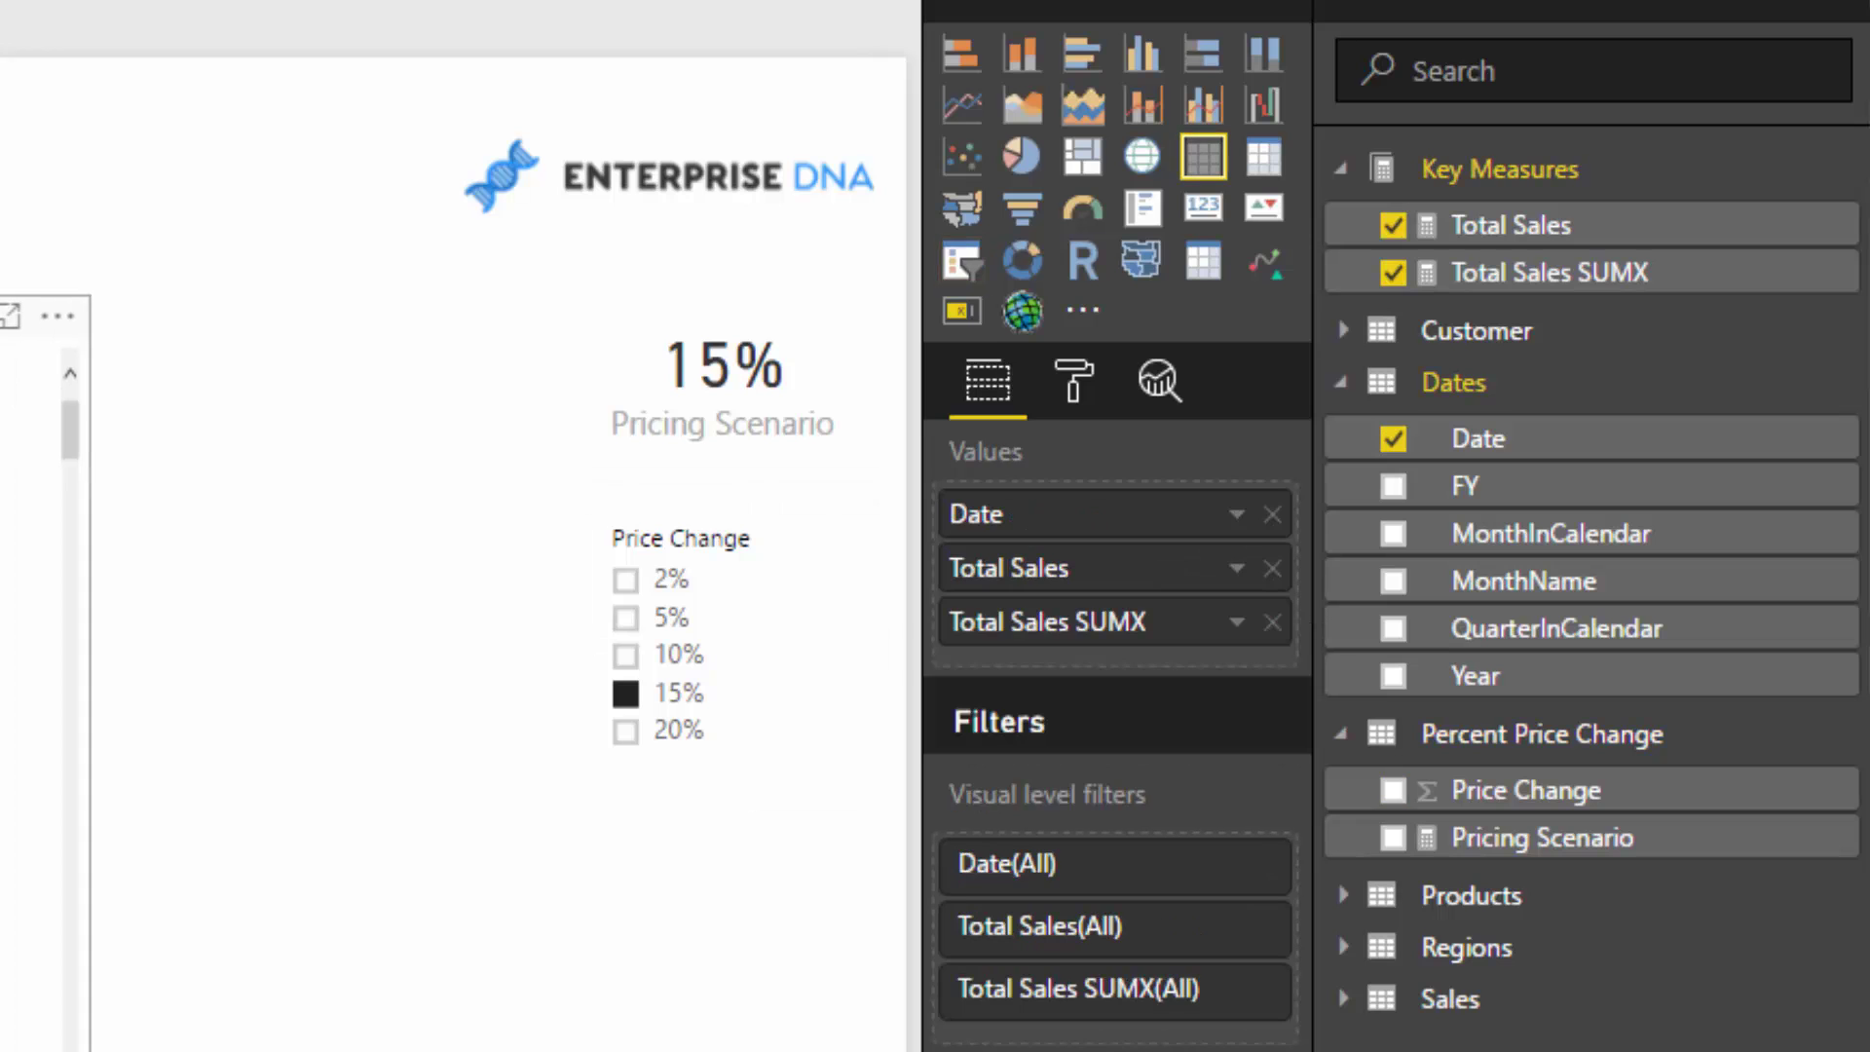
pyautogui.click(696, 380)
pyautogui.click(631, 617)
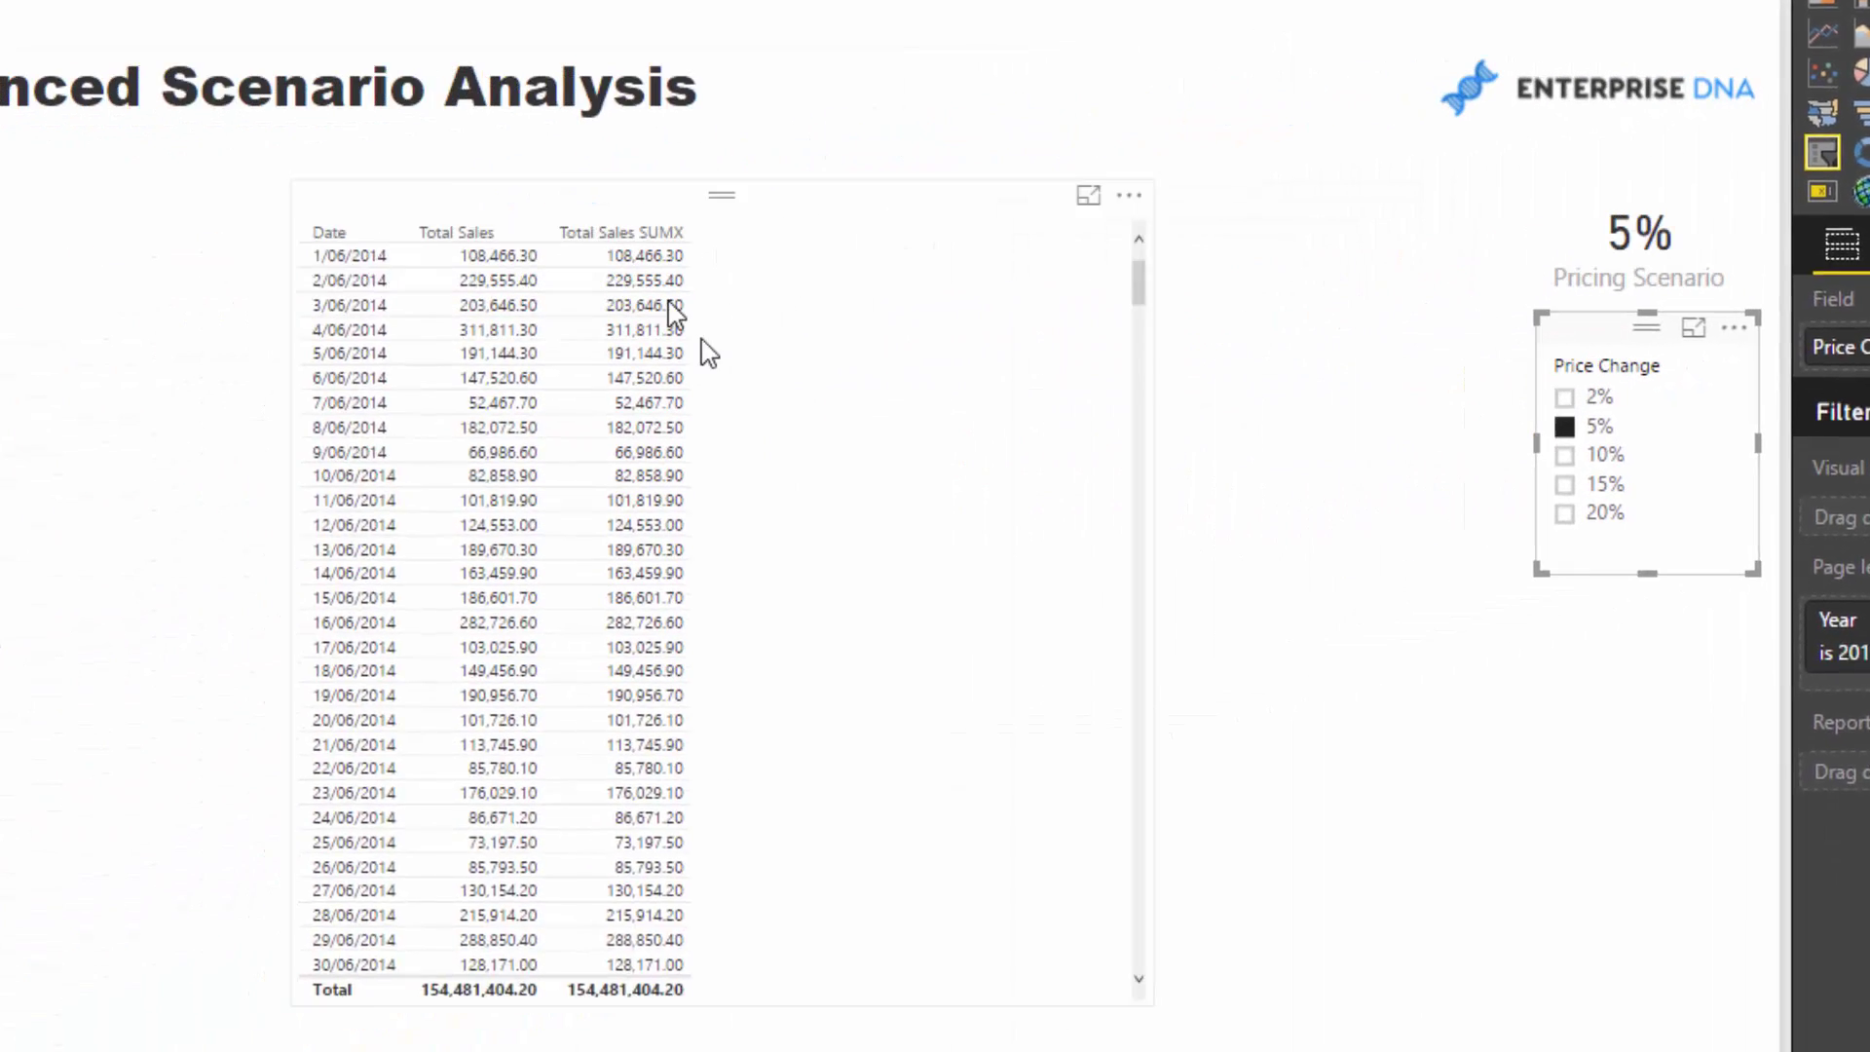
# Create a Scenario Sales measure in Key Measures that begins with SUMX( Sales, Sales[Unit Price].
pyautogui.click(758, 300)
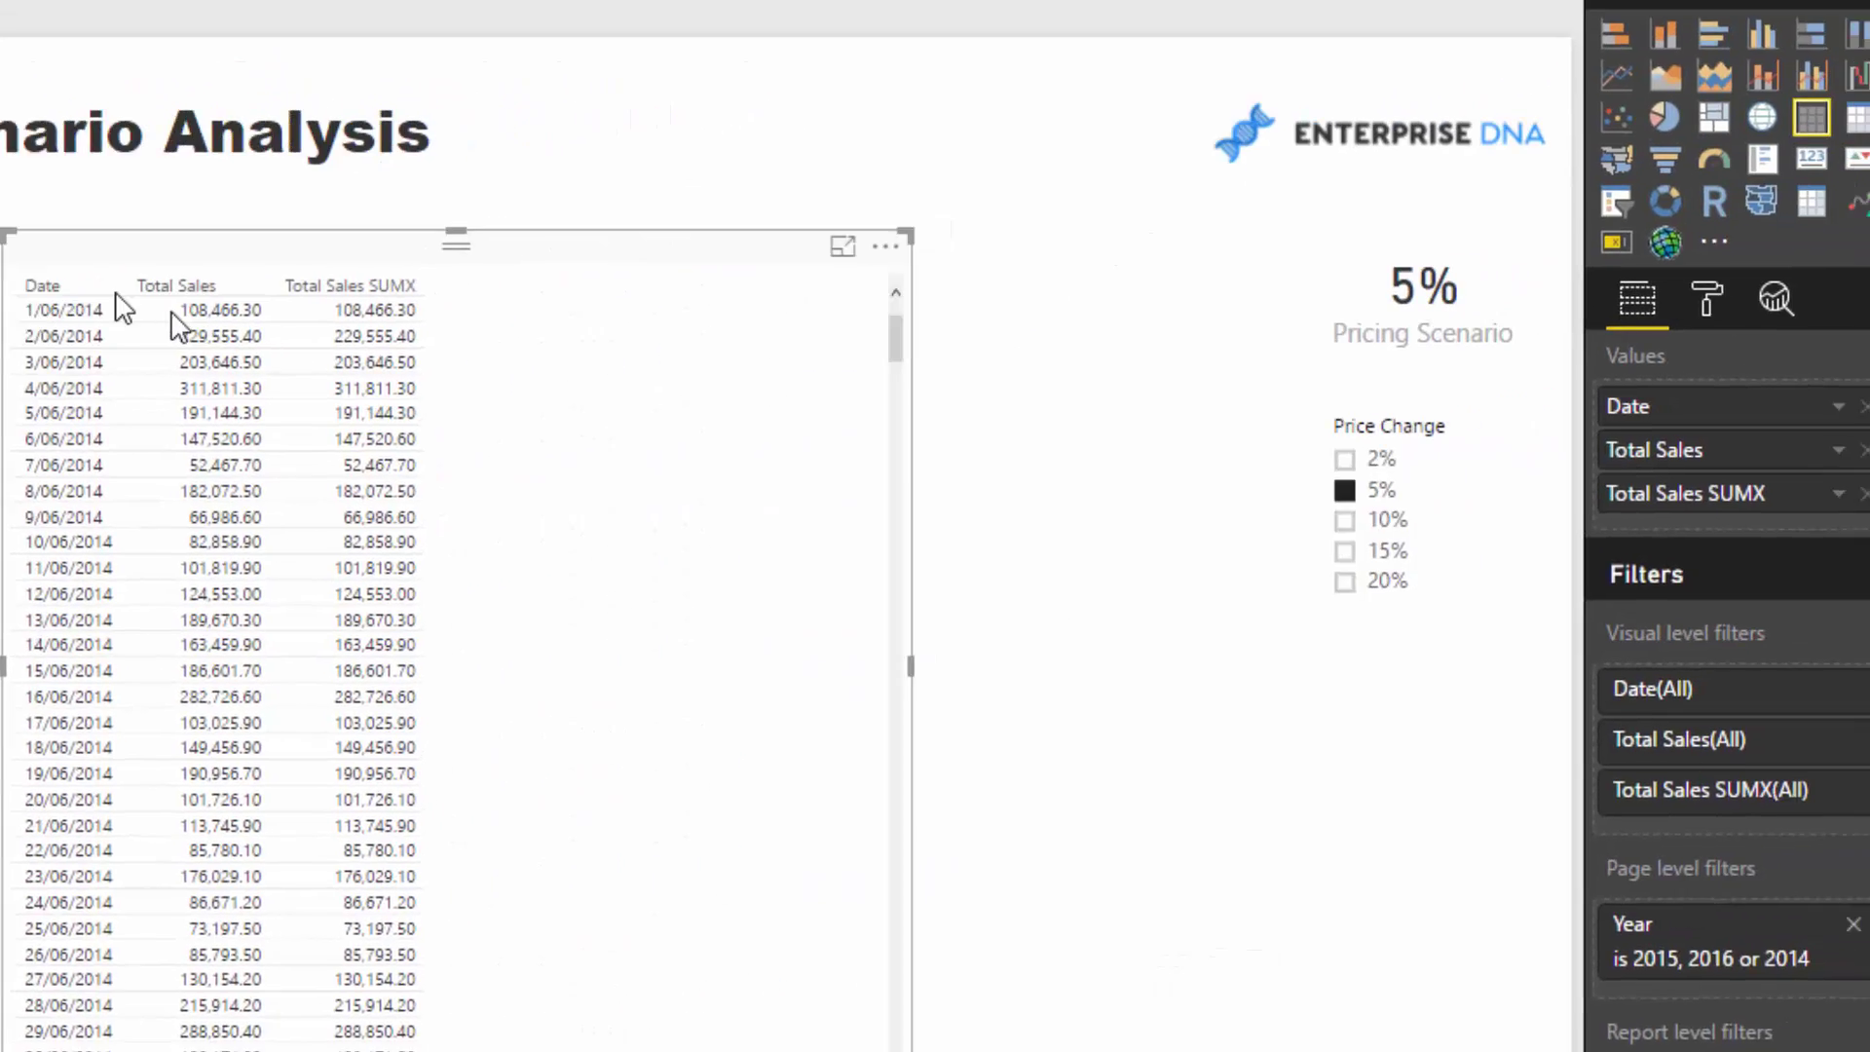
pyautogui.click(1548, 334)
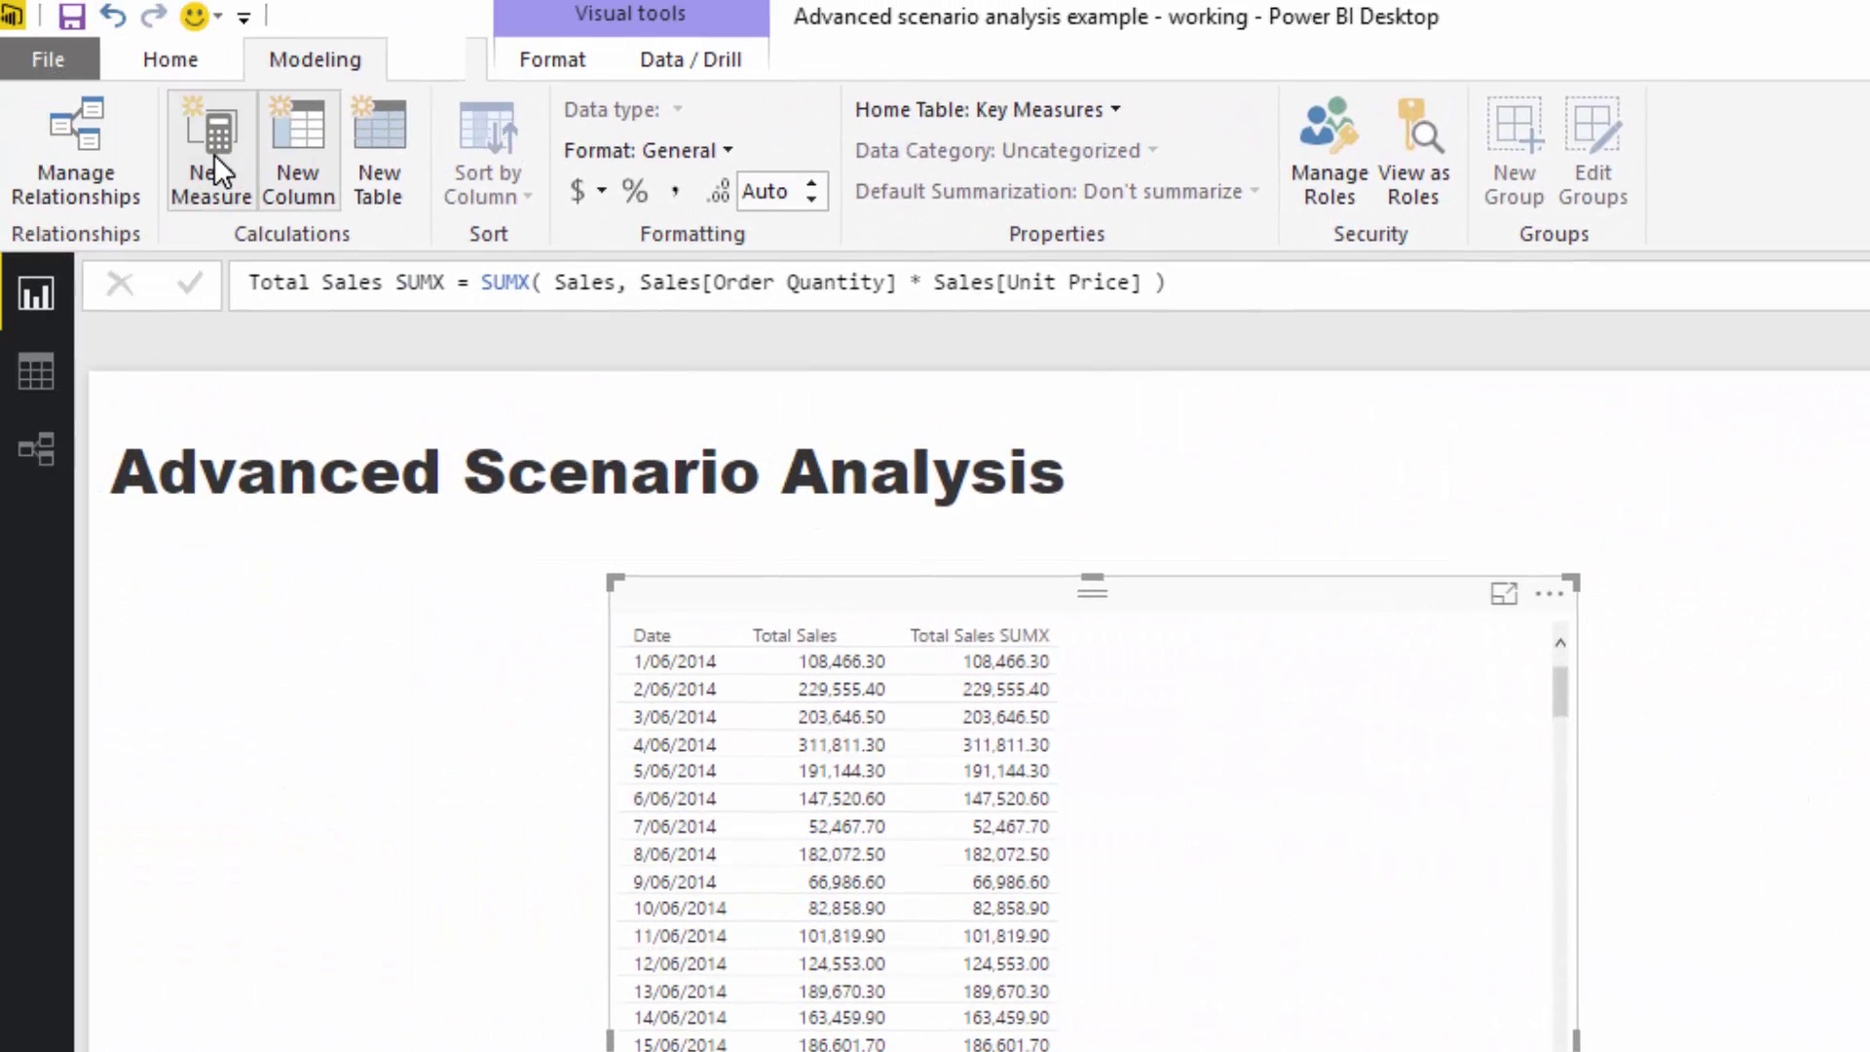
pyautogui.click(214, 154)
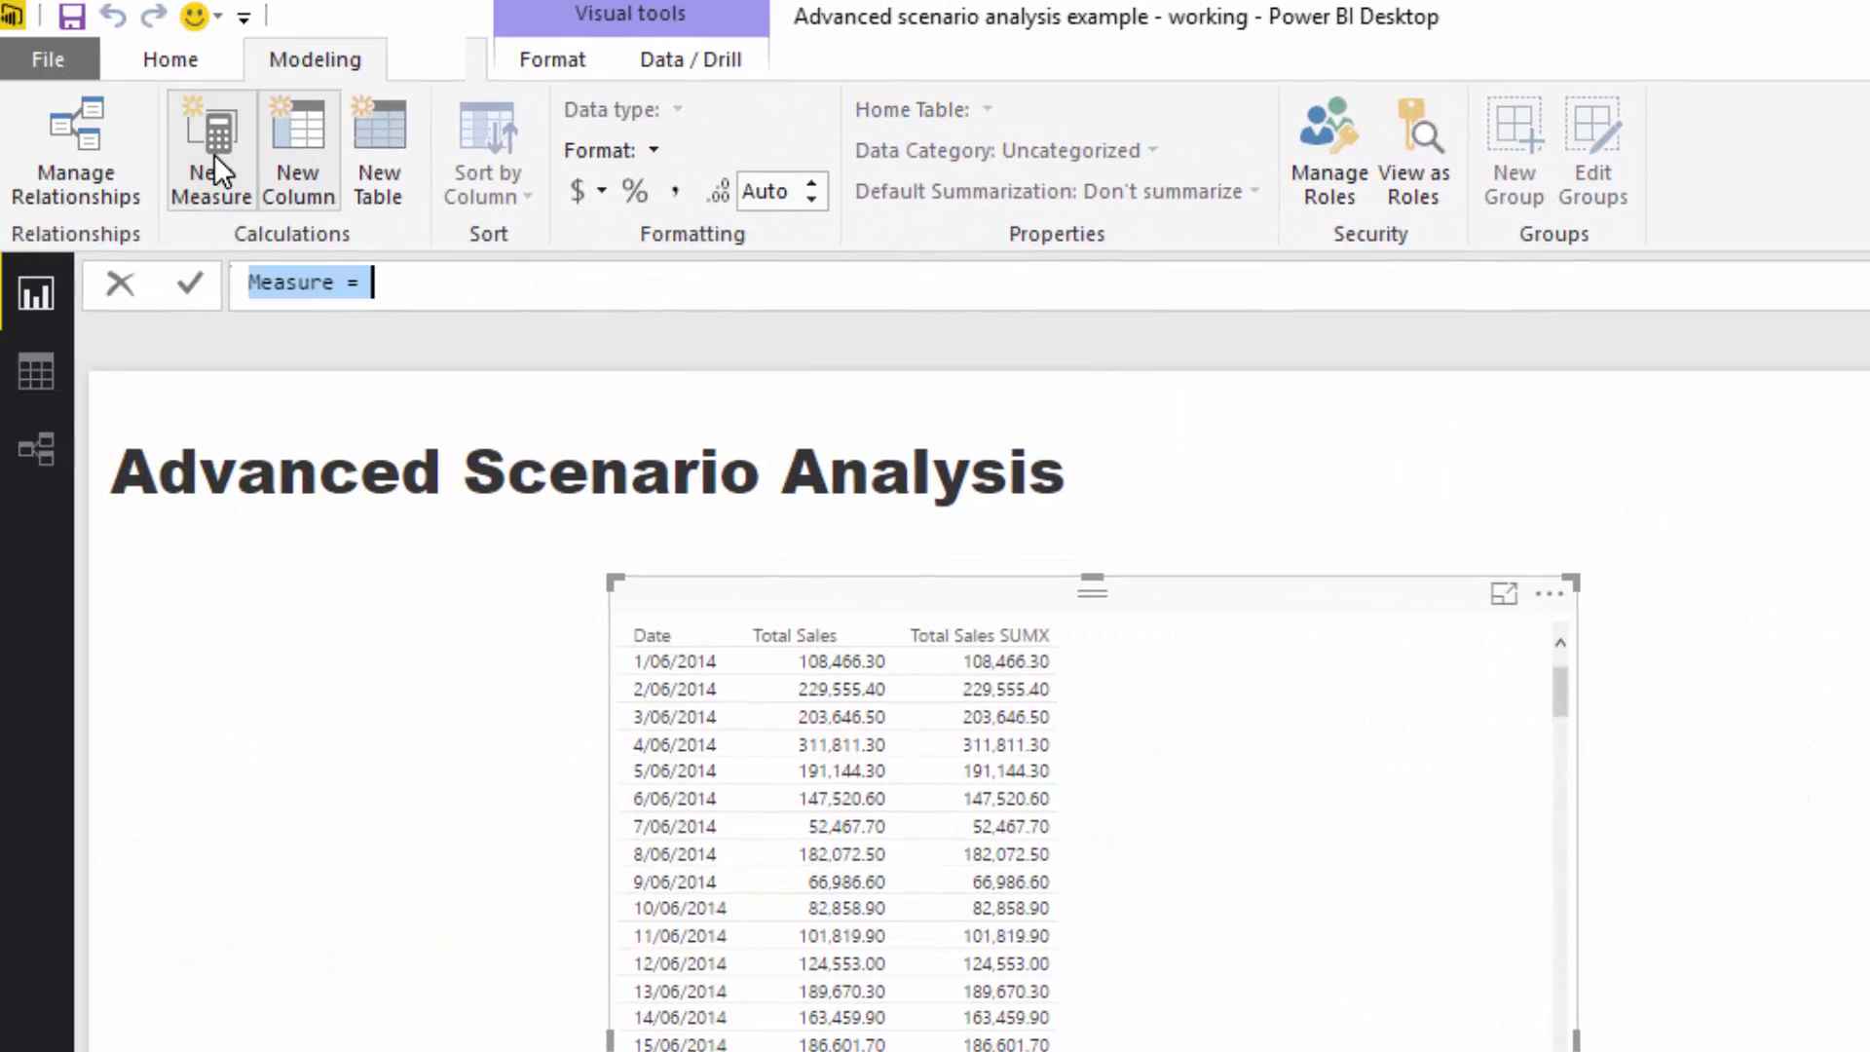
pyautogui.write('Scenario')
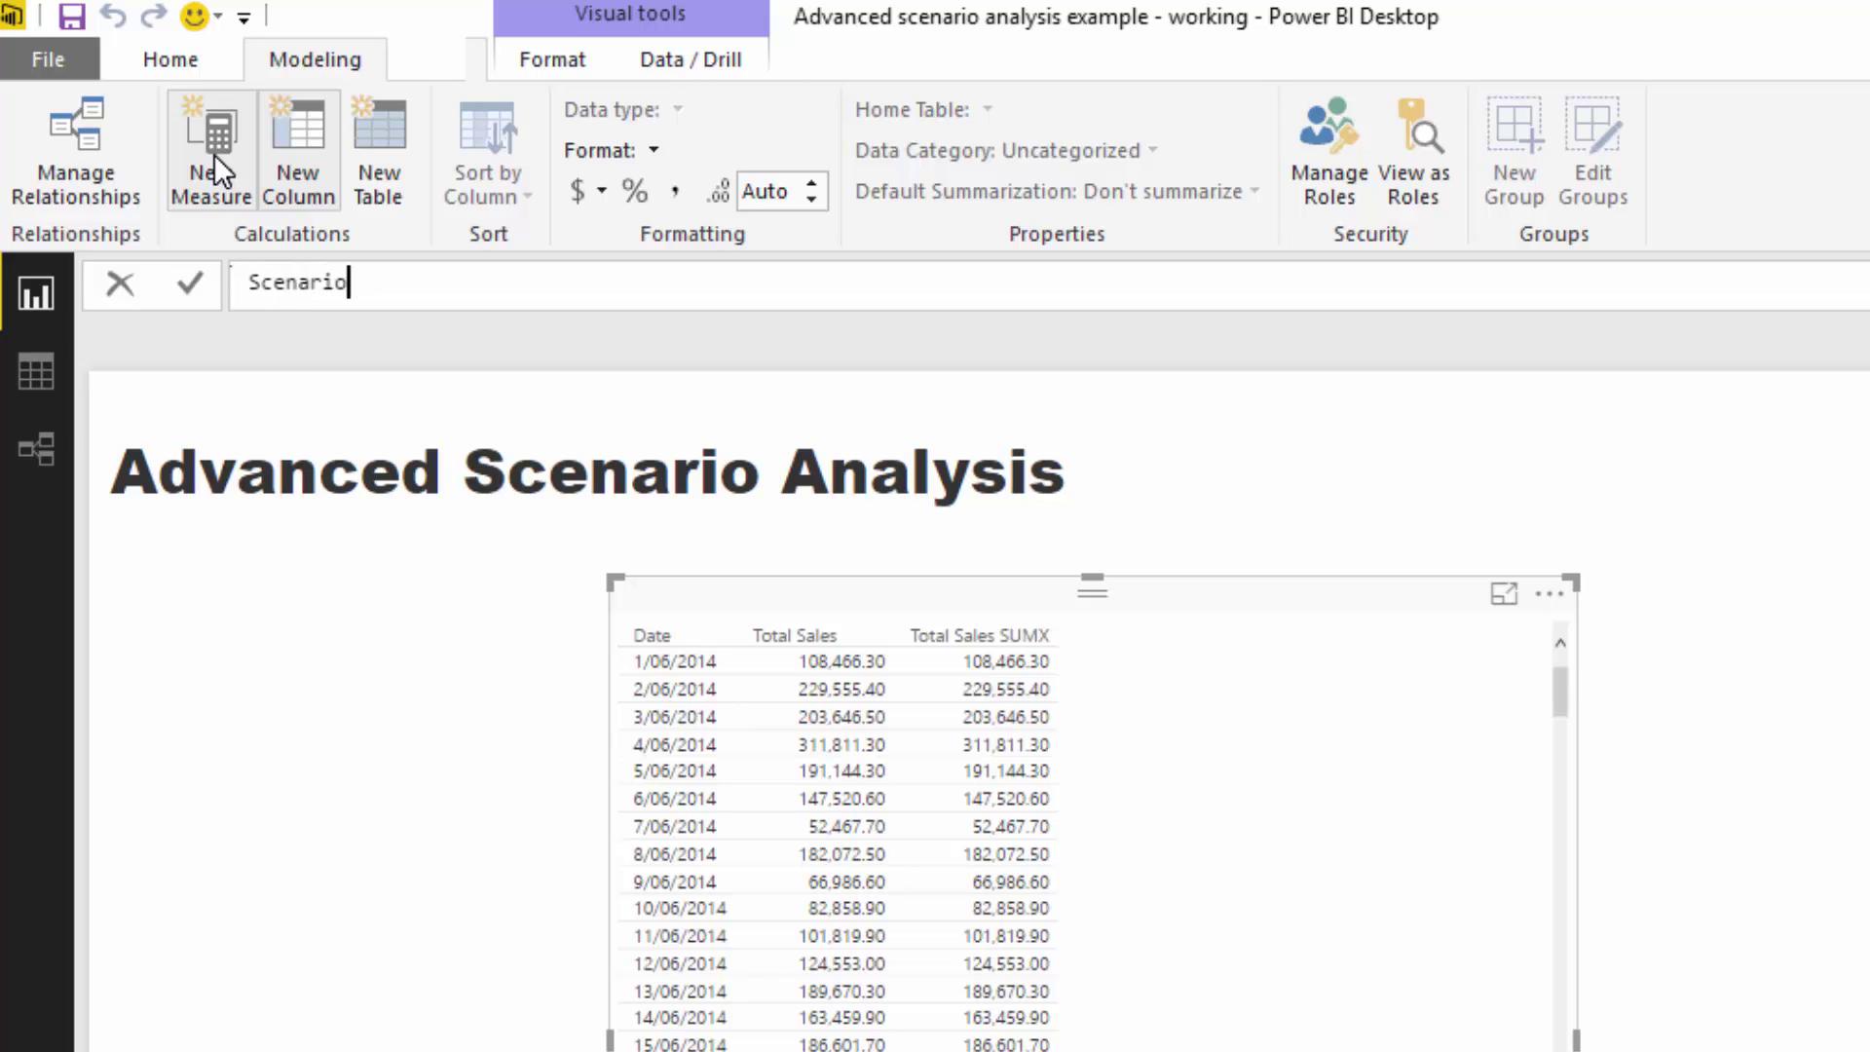
pyautogui.write(' Sales = SUMX( ')
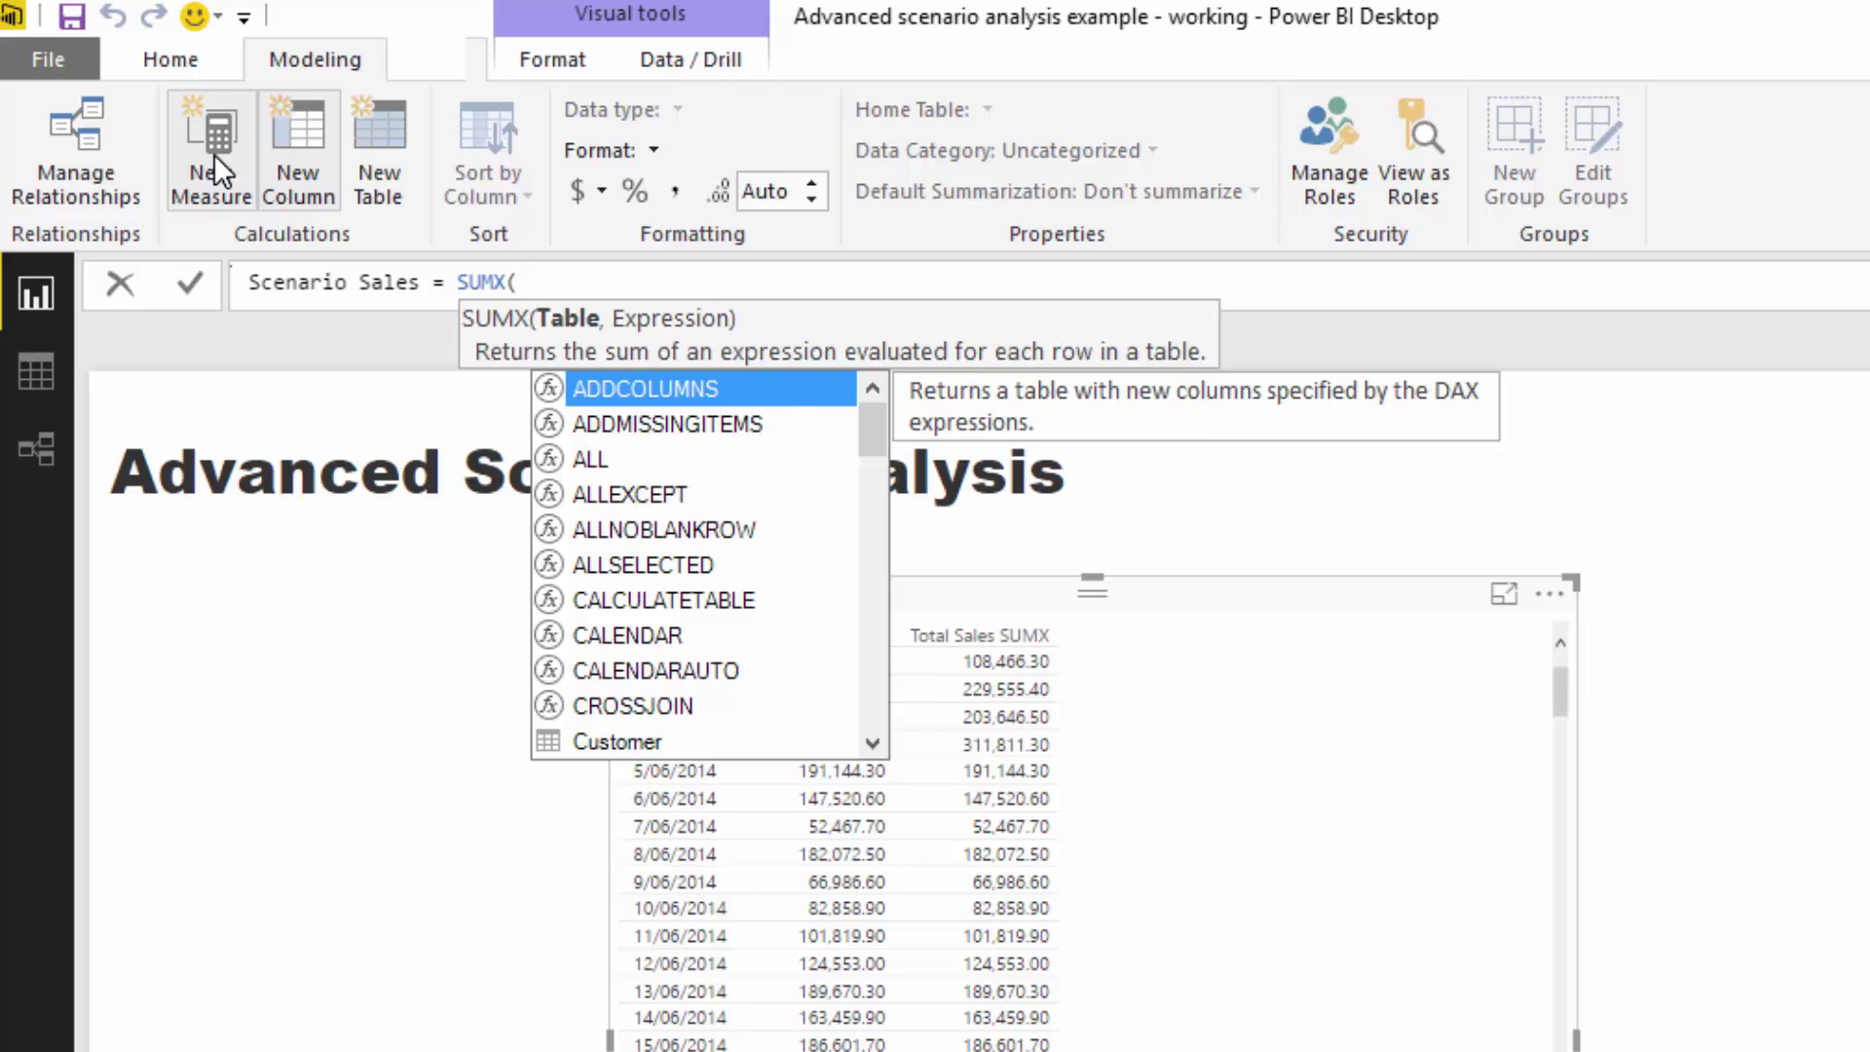
pyautogui.write('Sales,')
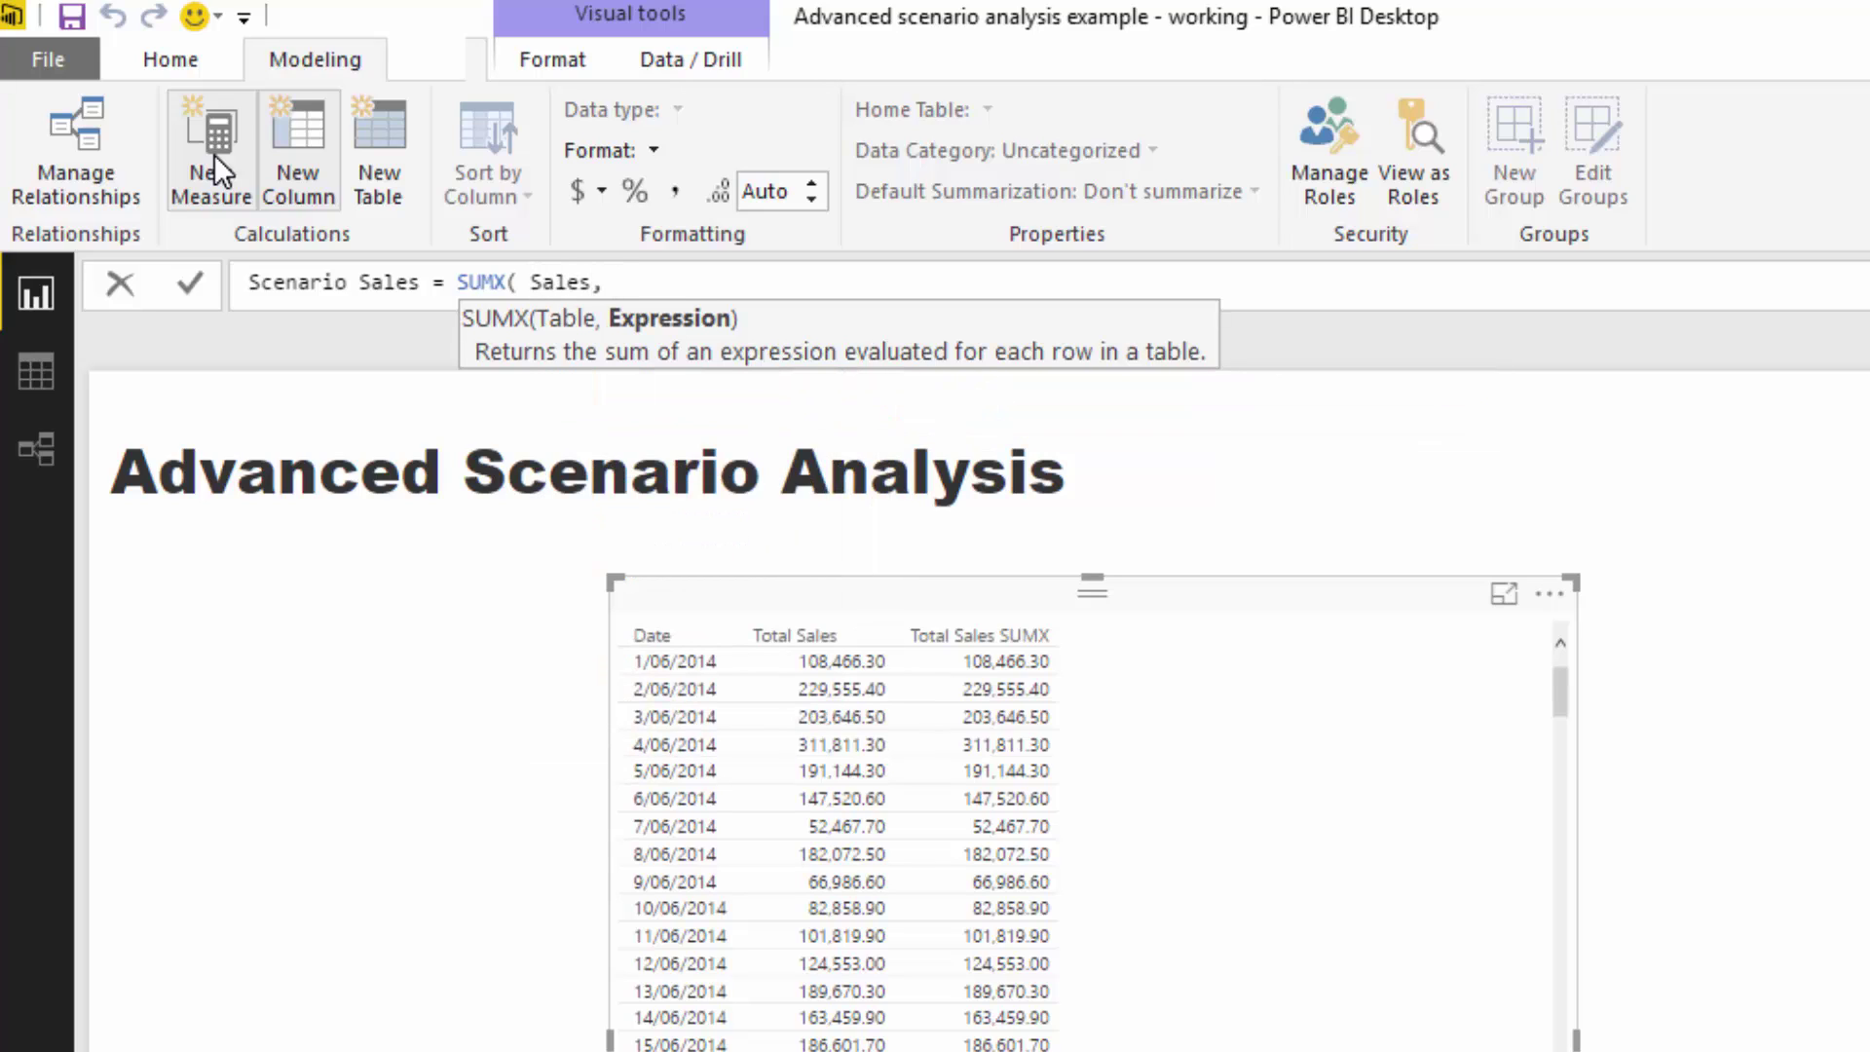
pyautogui.write(' Unit')
pyautogui.press('Tab')
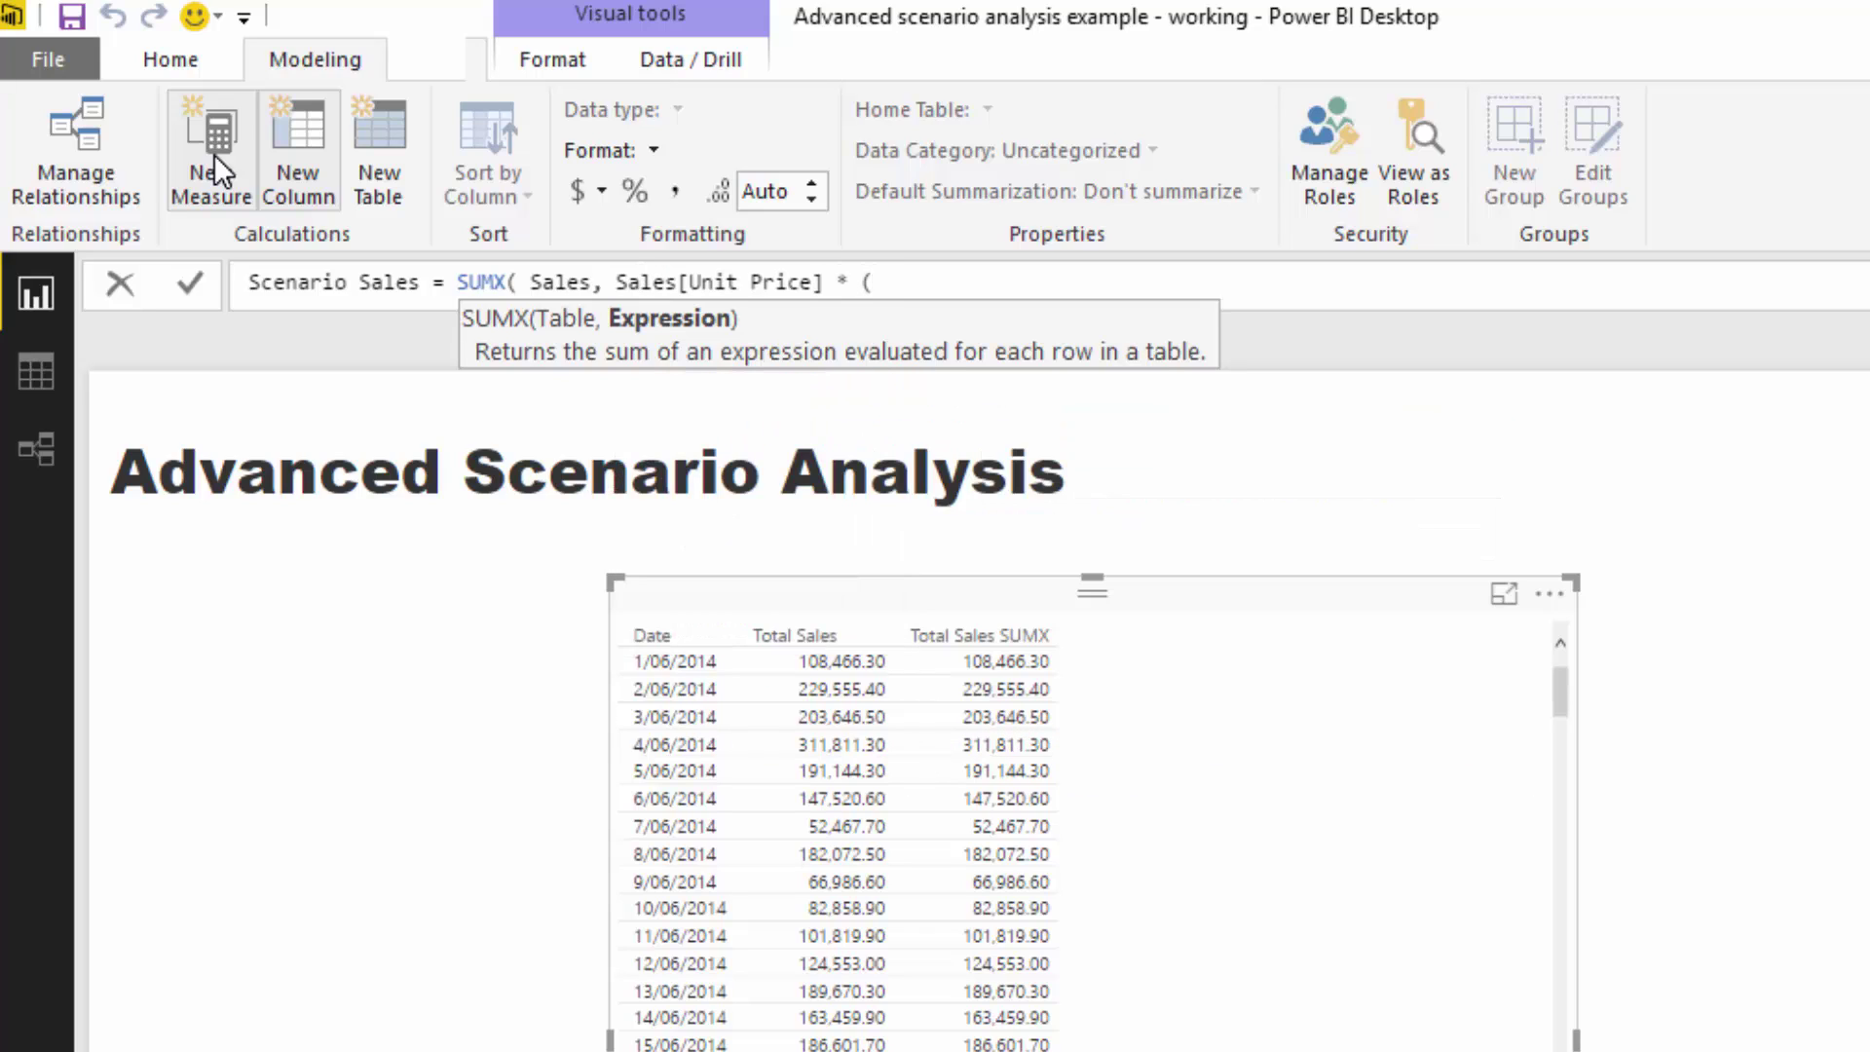
# Multiply the unit price by (1 + [Pricing Scenario] ) without the table prefix, and open an enclosing parenthesis before Sales[Unit Price].
pyautogui.write('* (1 + Pric')
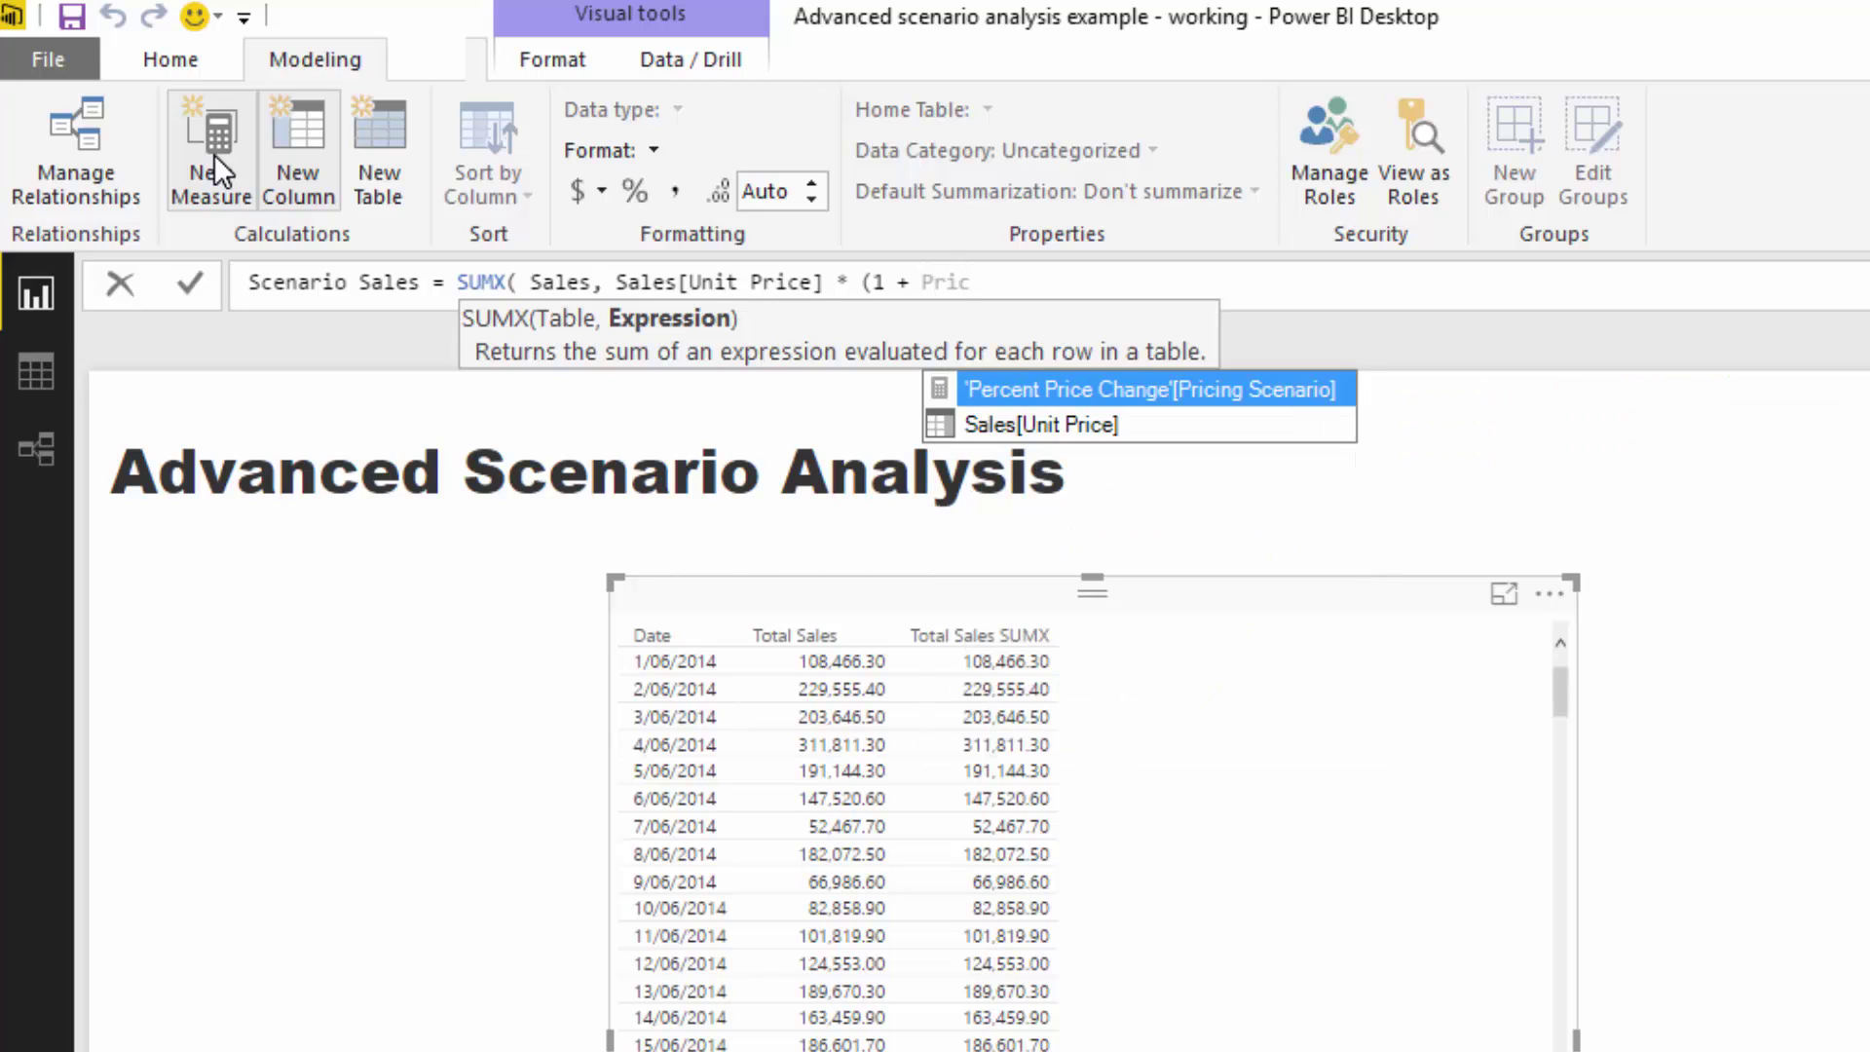
pyautogui.press('Tab')
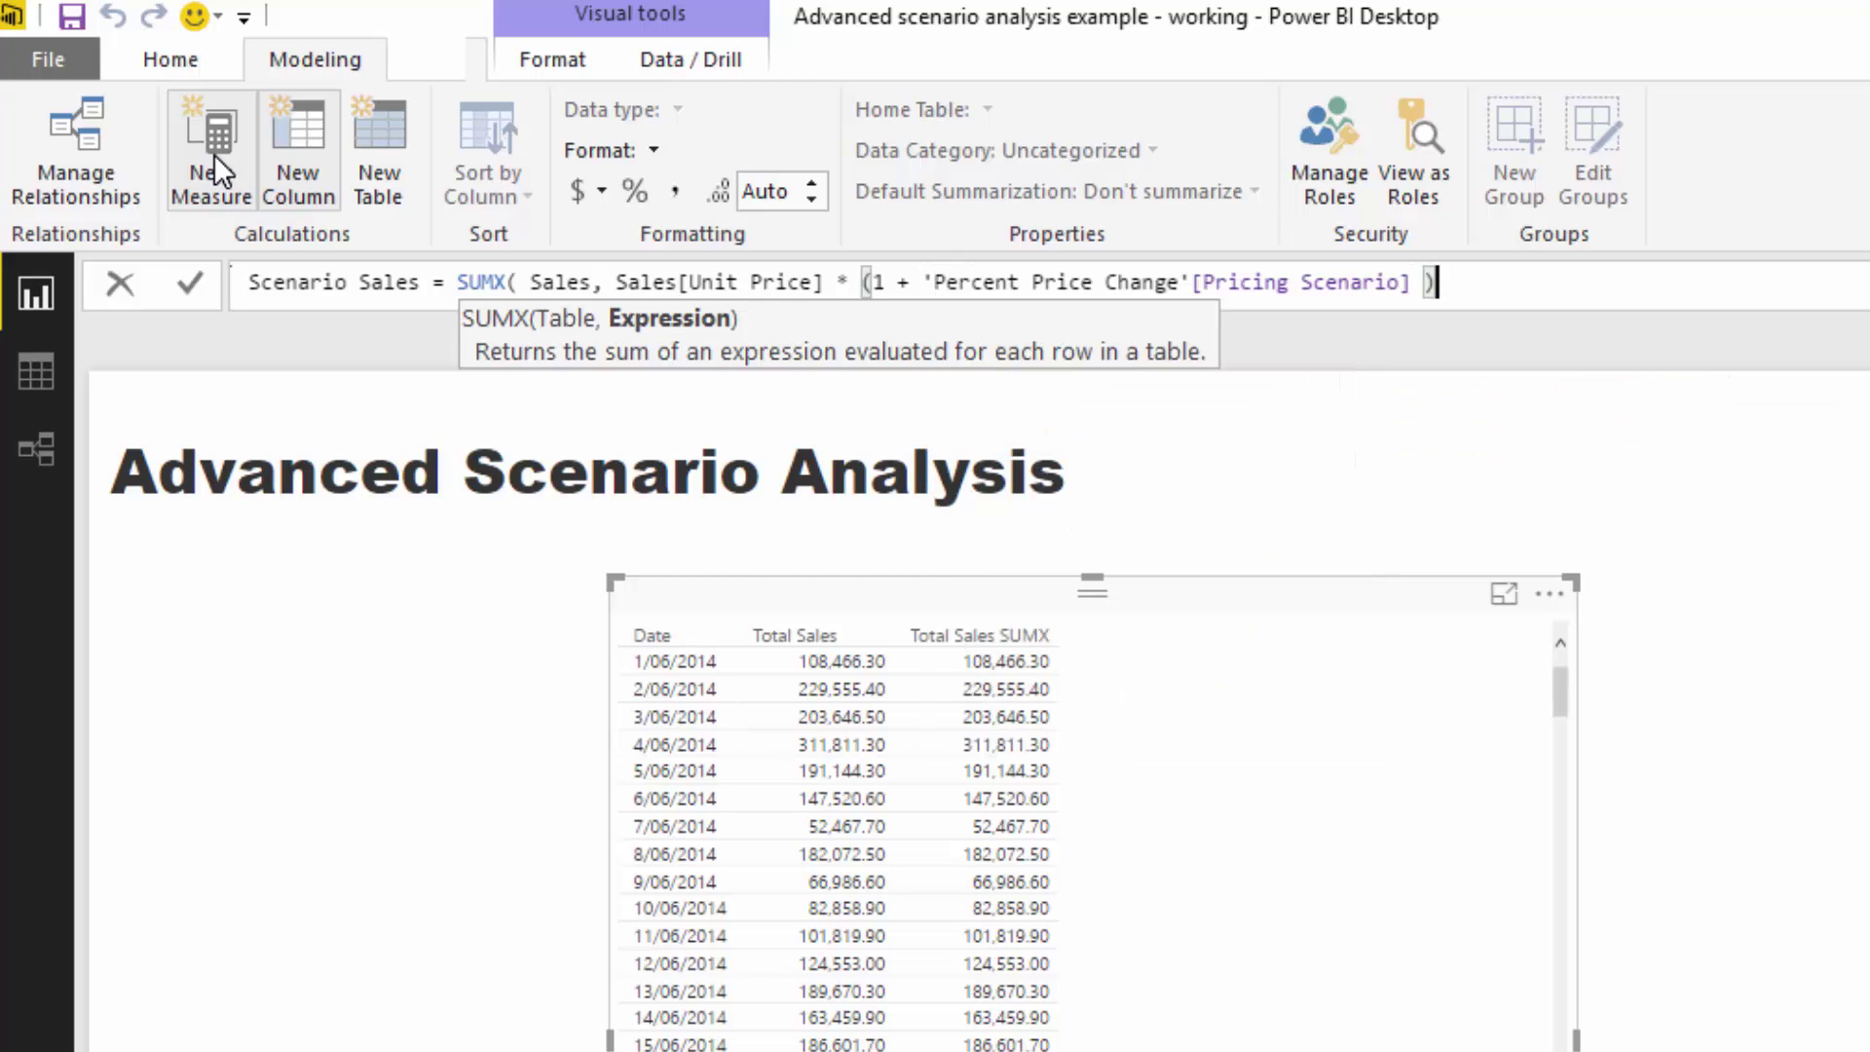
pyautogui.click(616, 282)
pyautogui.write('(')
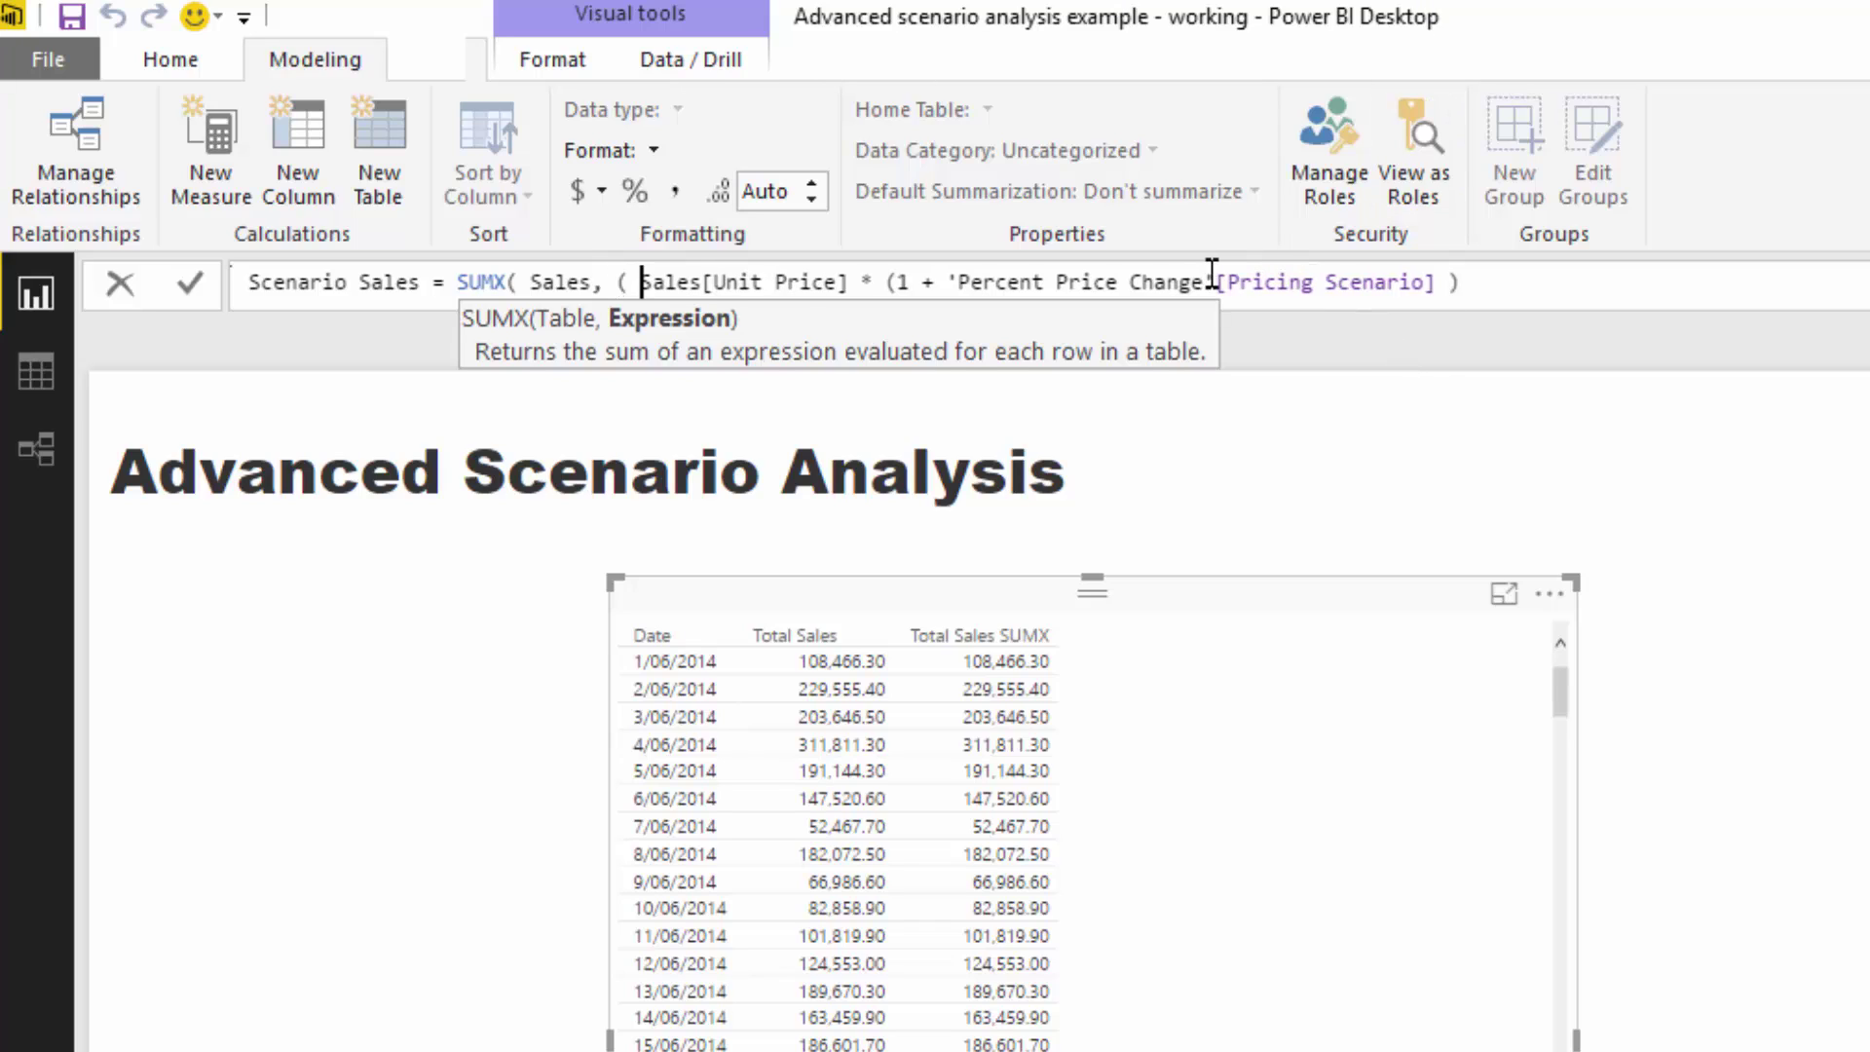
pyautogui.moveTo(1217, 283); pyautogui.dragTo(959, 281)
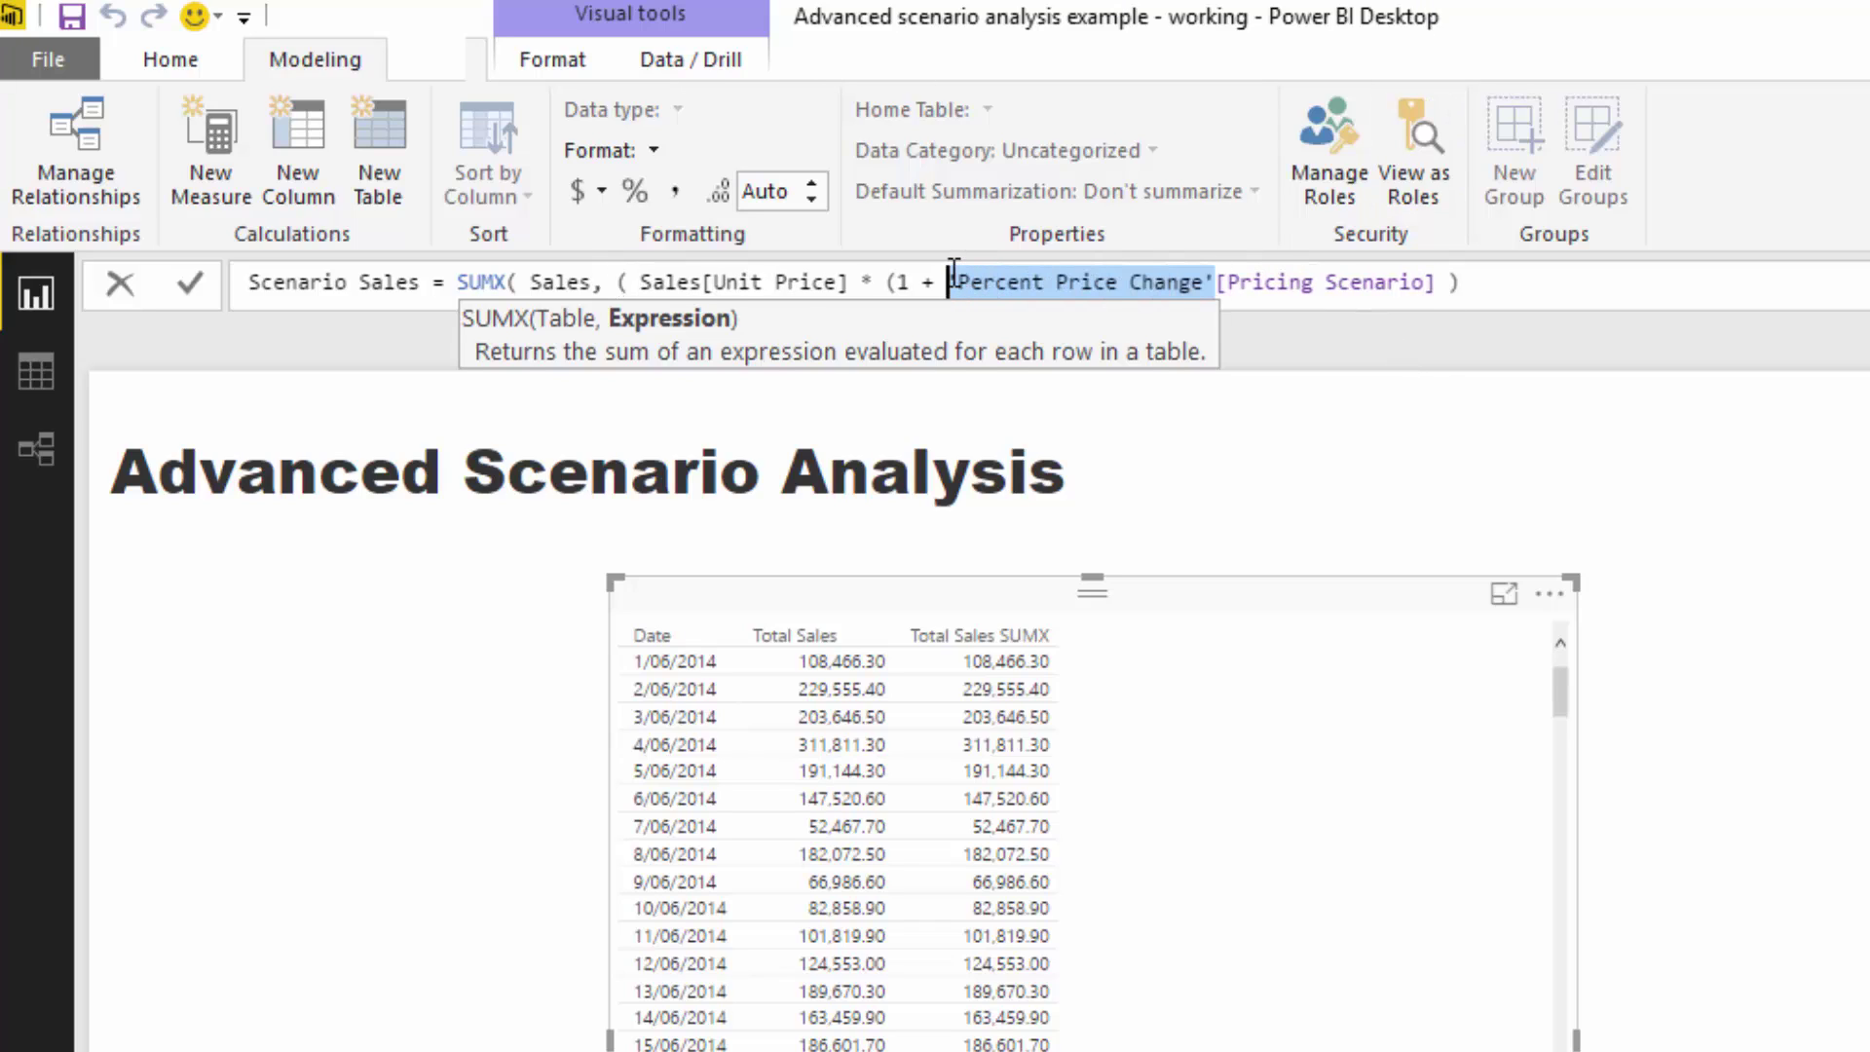
pyautogui.press('Delete')
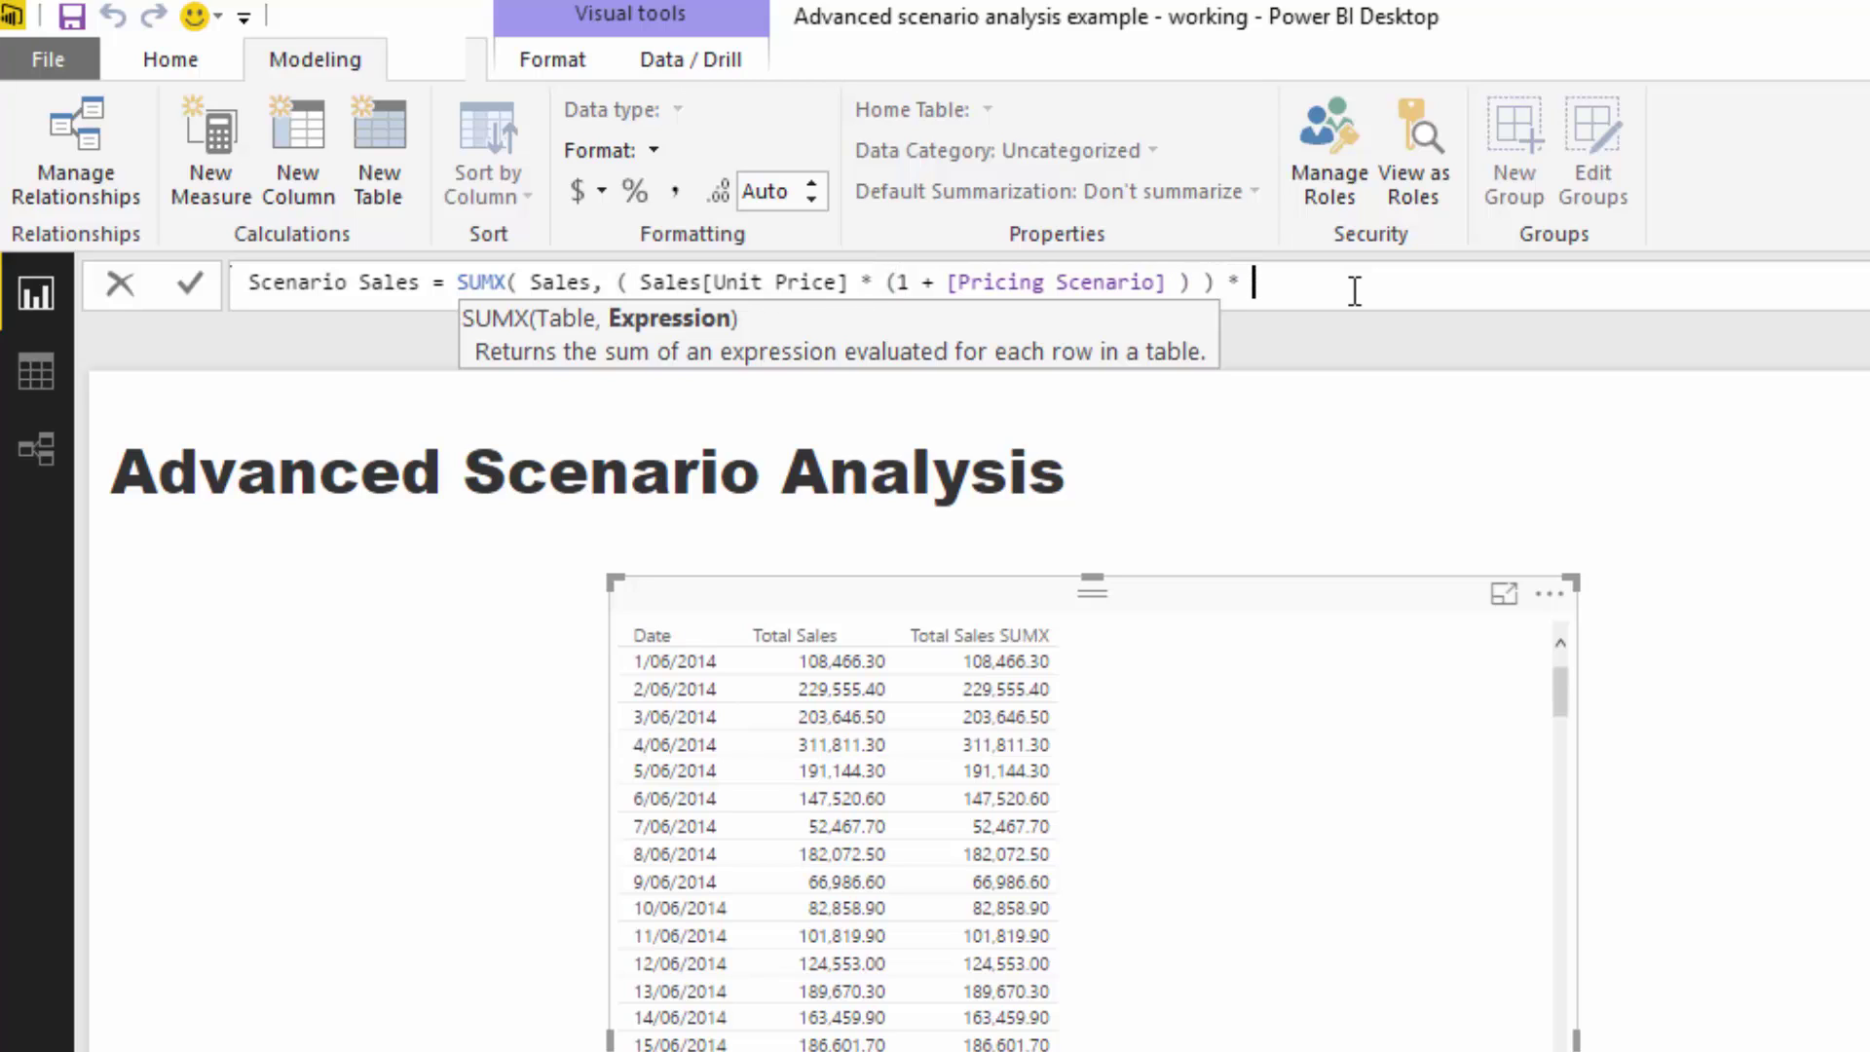
# Complete the Scenario Sales measure by multiplying by Sales[Order Quantity], commit it, and add it as a column in the sales table.
pyautogui.write('Quan')
pyautogui.press('Tab')
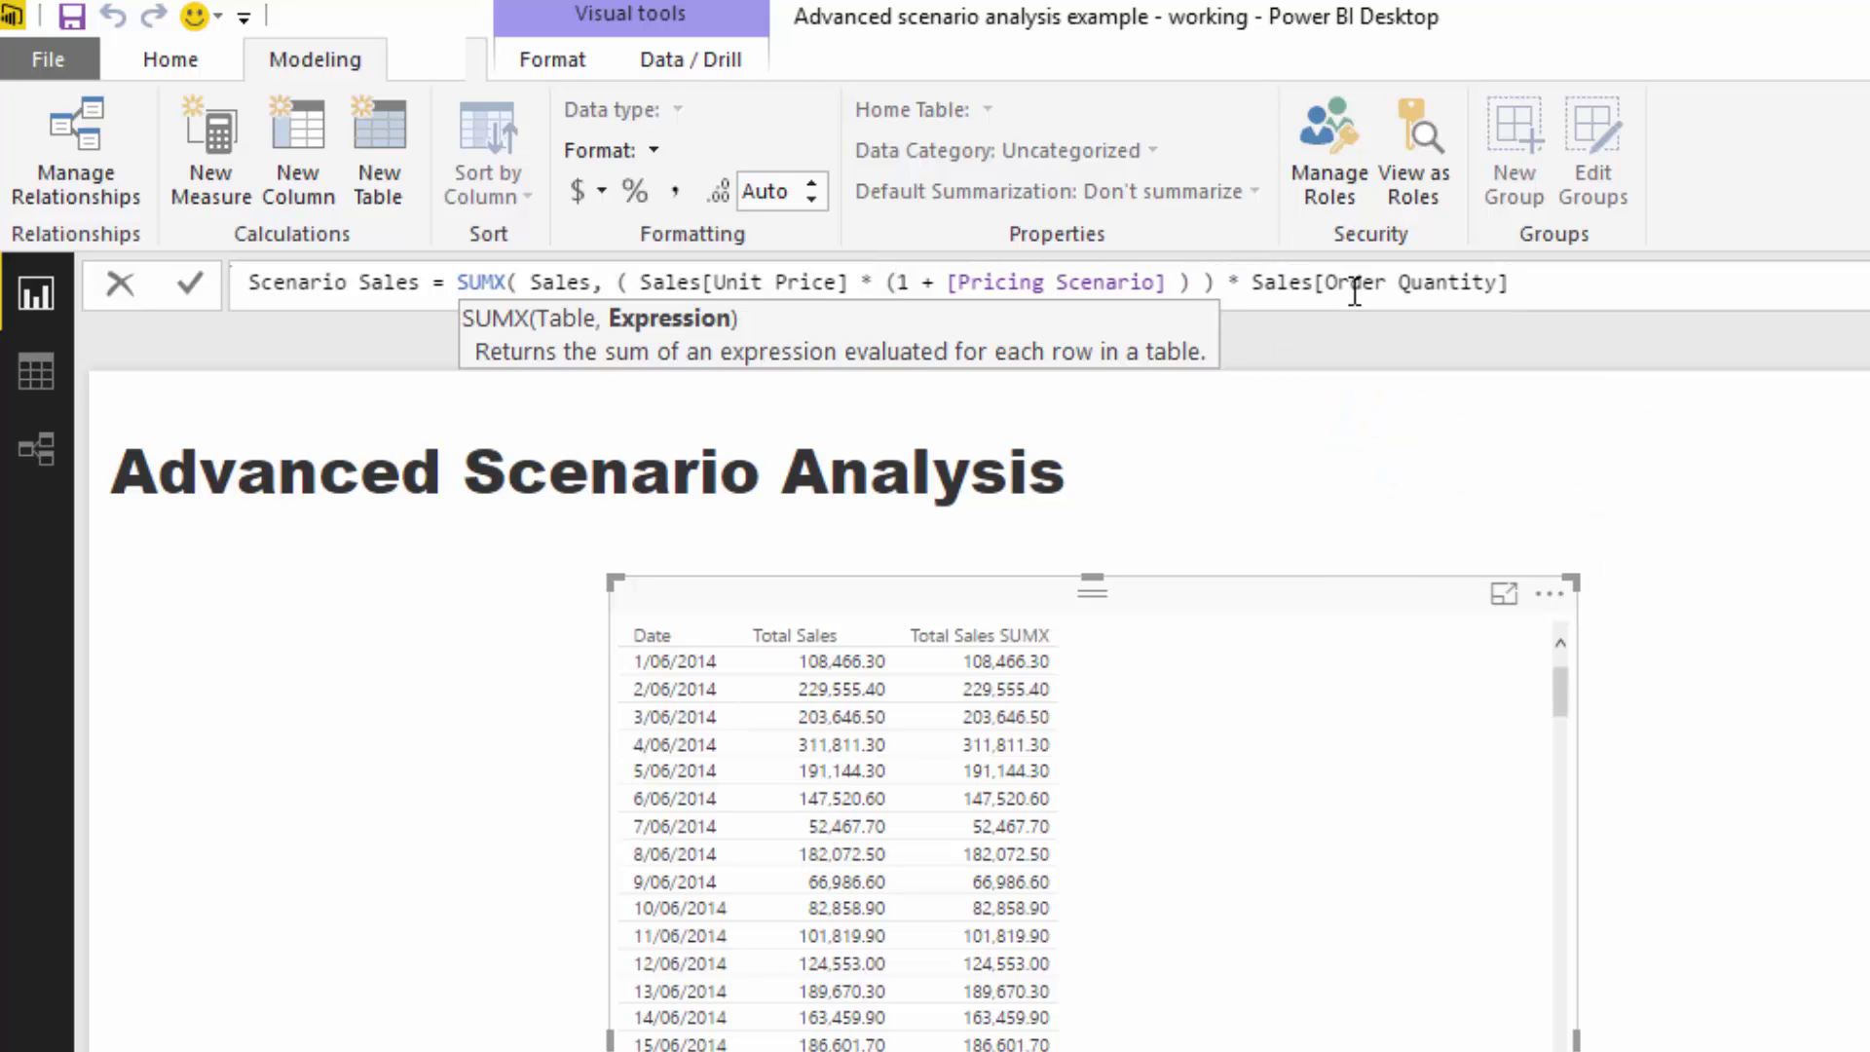
pyautogui.write(')')
pyautogui.press('Return')
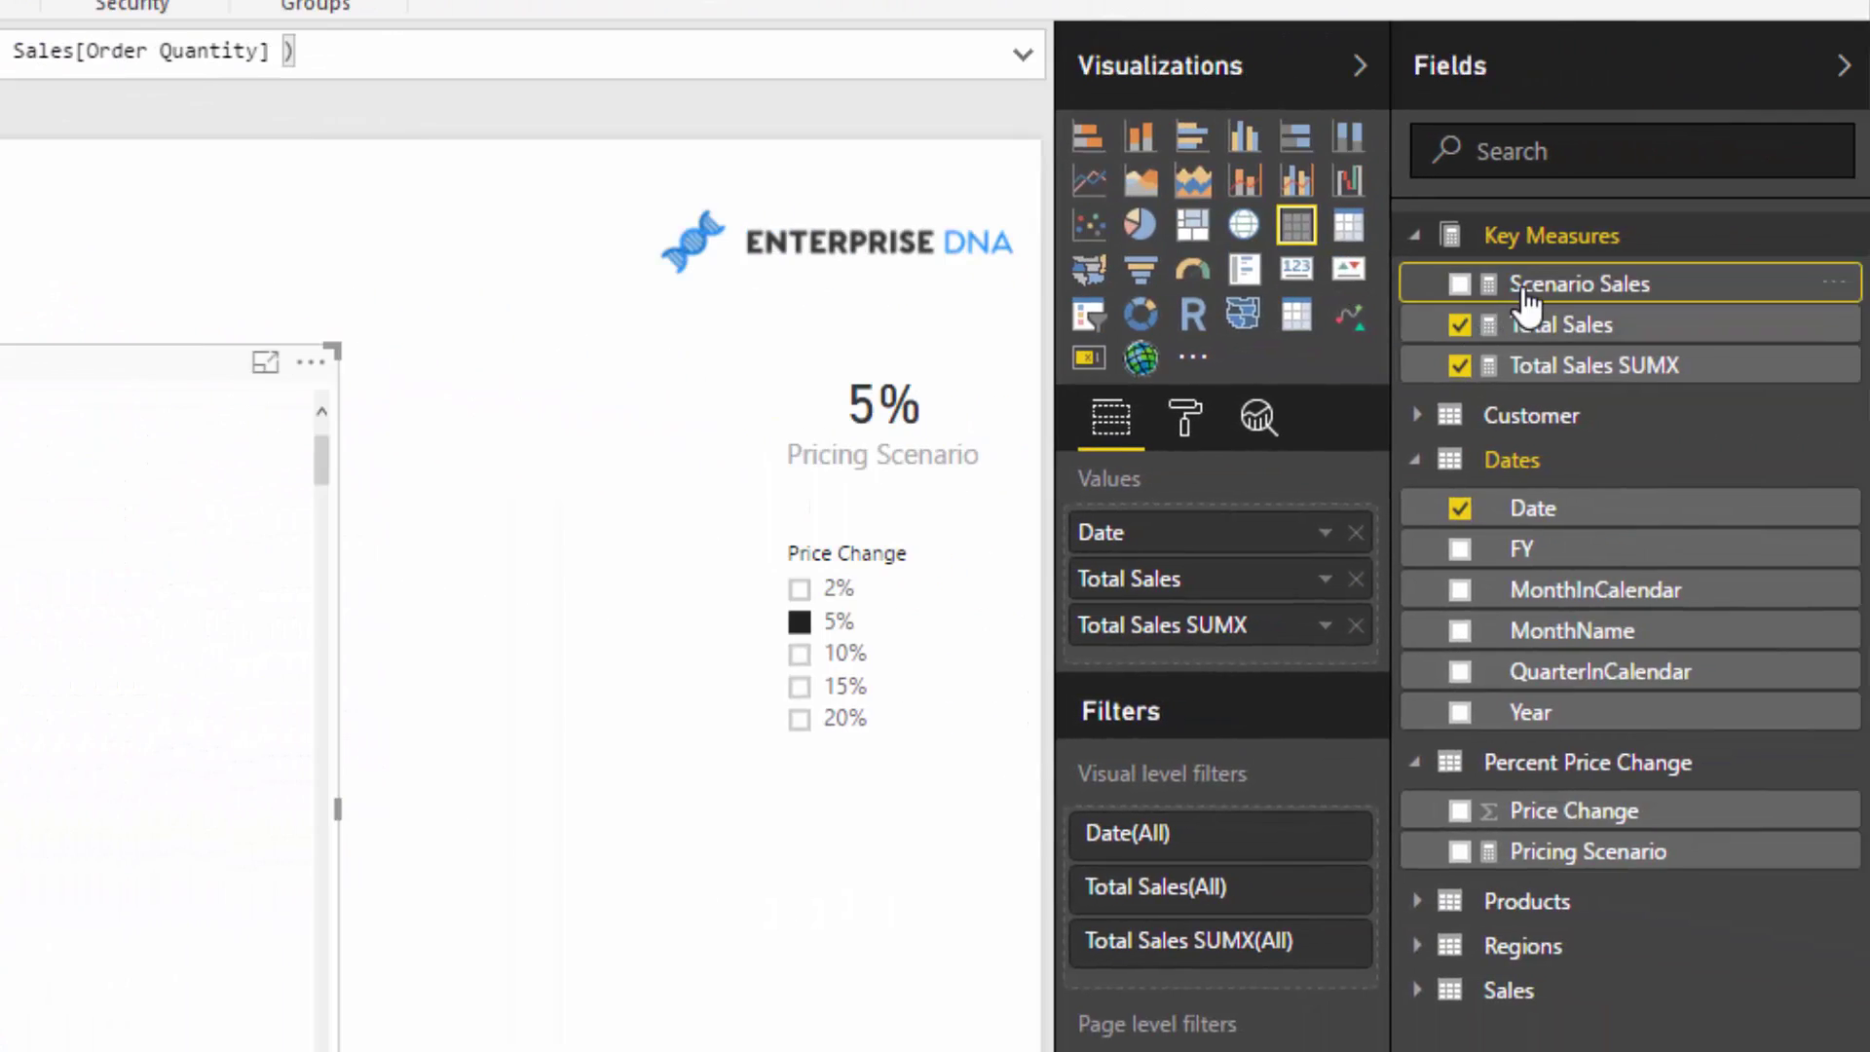
pyautogui.moveTo(1869, 515); pyautogui.dragTo(1225, 876)
pyautogui.moveTo(216, 589); pyautogui.dragTo(207, 609)
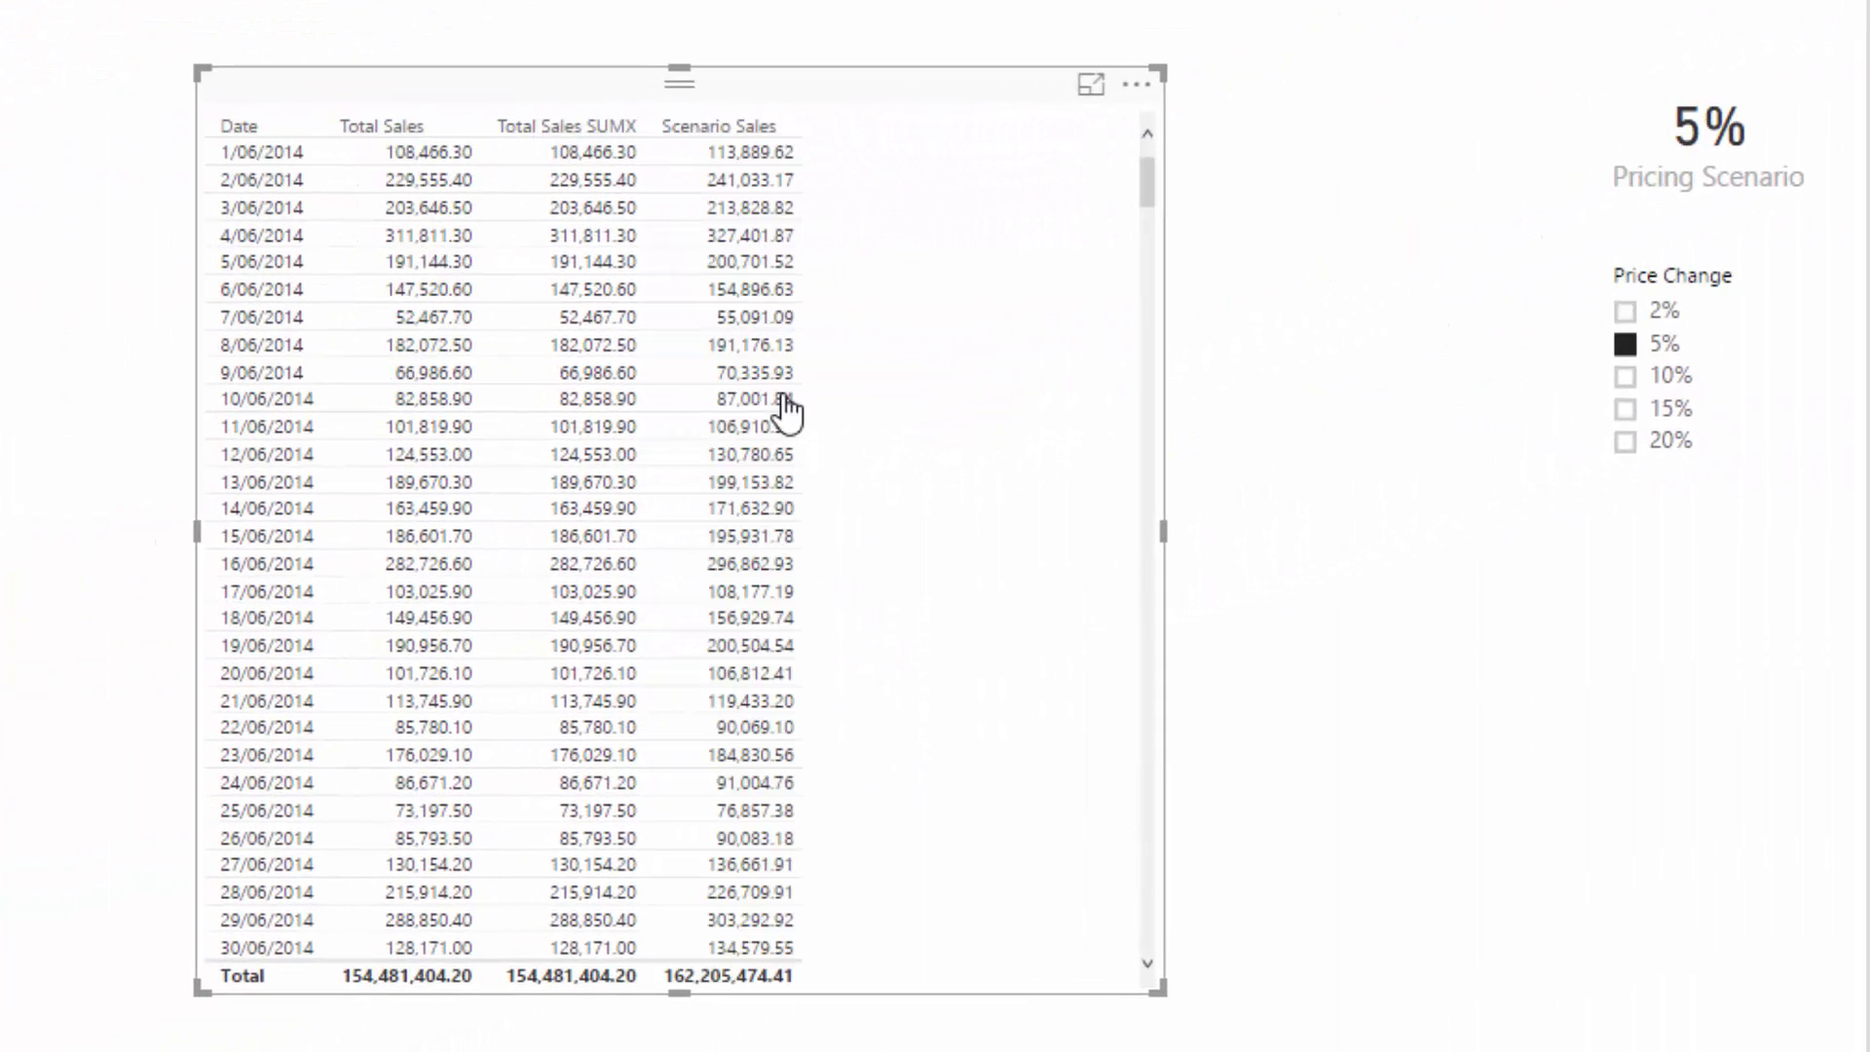
# Check how Scenario Sales responds to 10%, 15%, 20% and no price change, finishing with 5% selected.
pyautogui.click(1670, 378)
pyautogui.click(1668, 414)
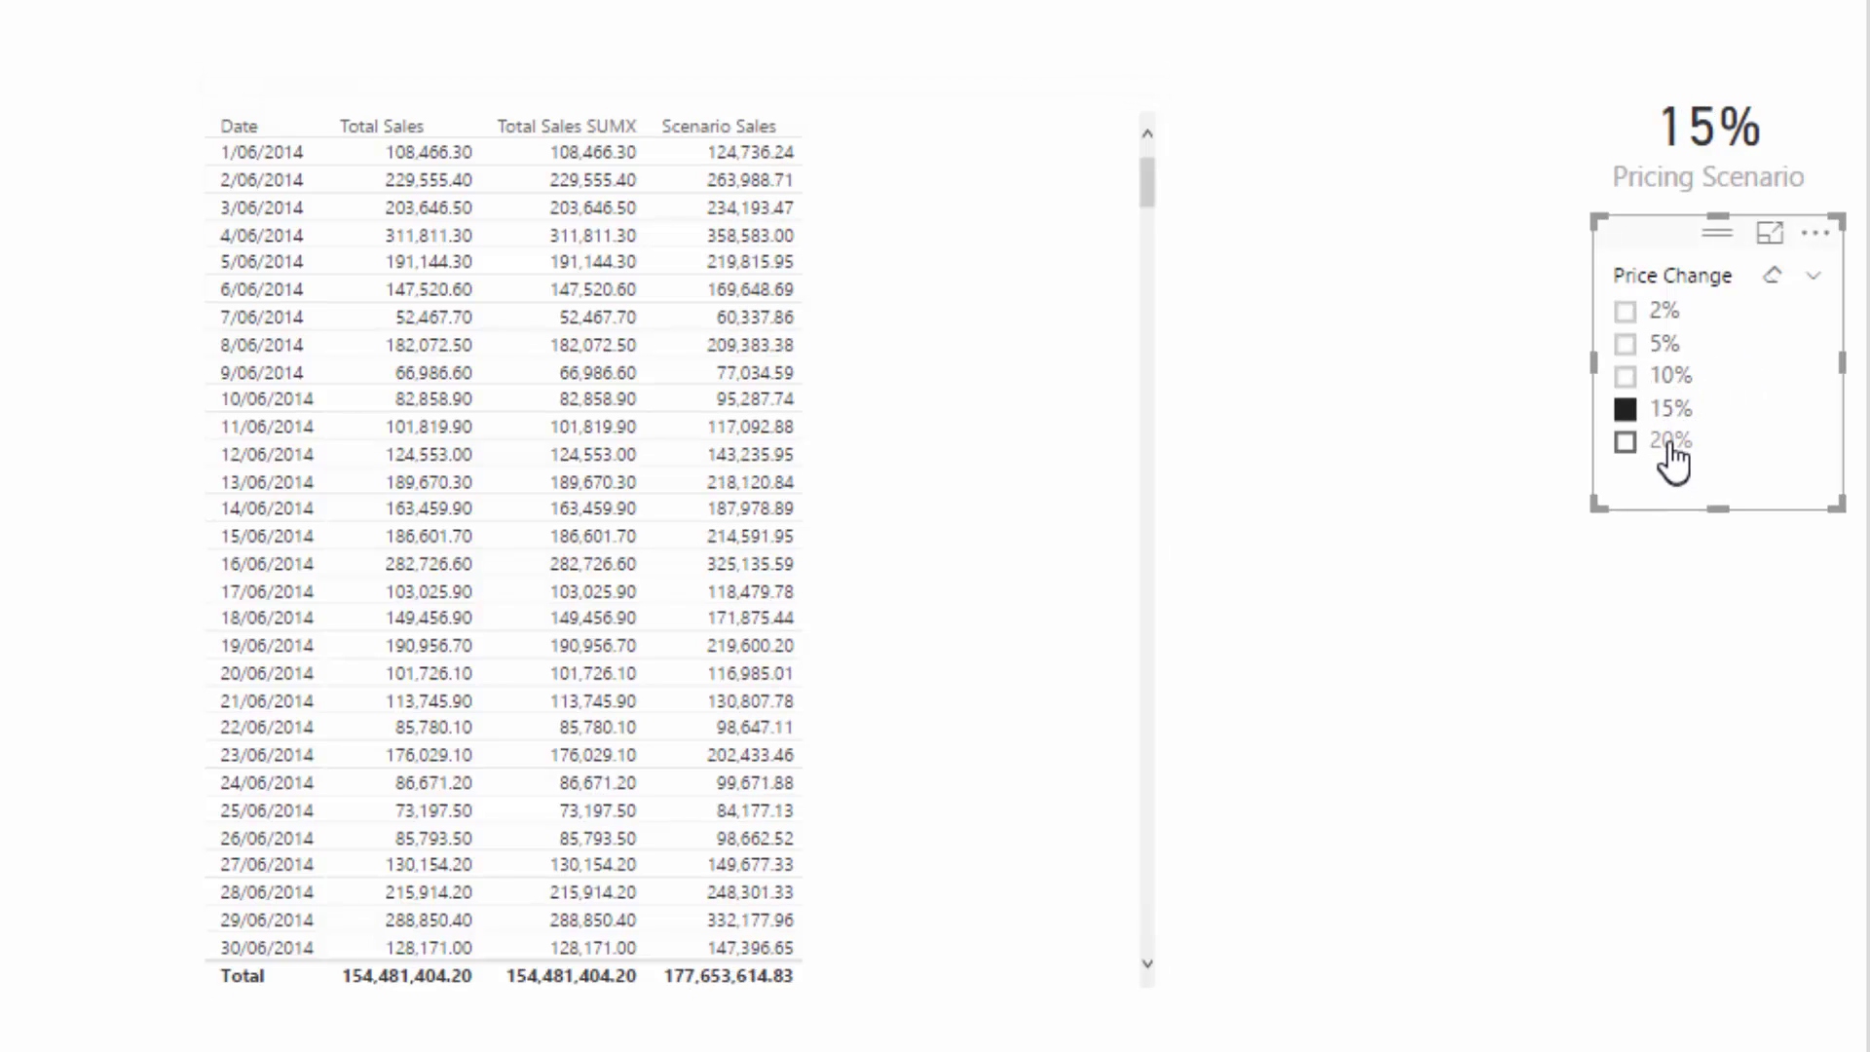
pyautogui.click(1669, 444)
pyautogui.click(1673, 412)
pyautogui.click(1667, 380)
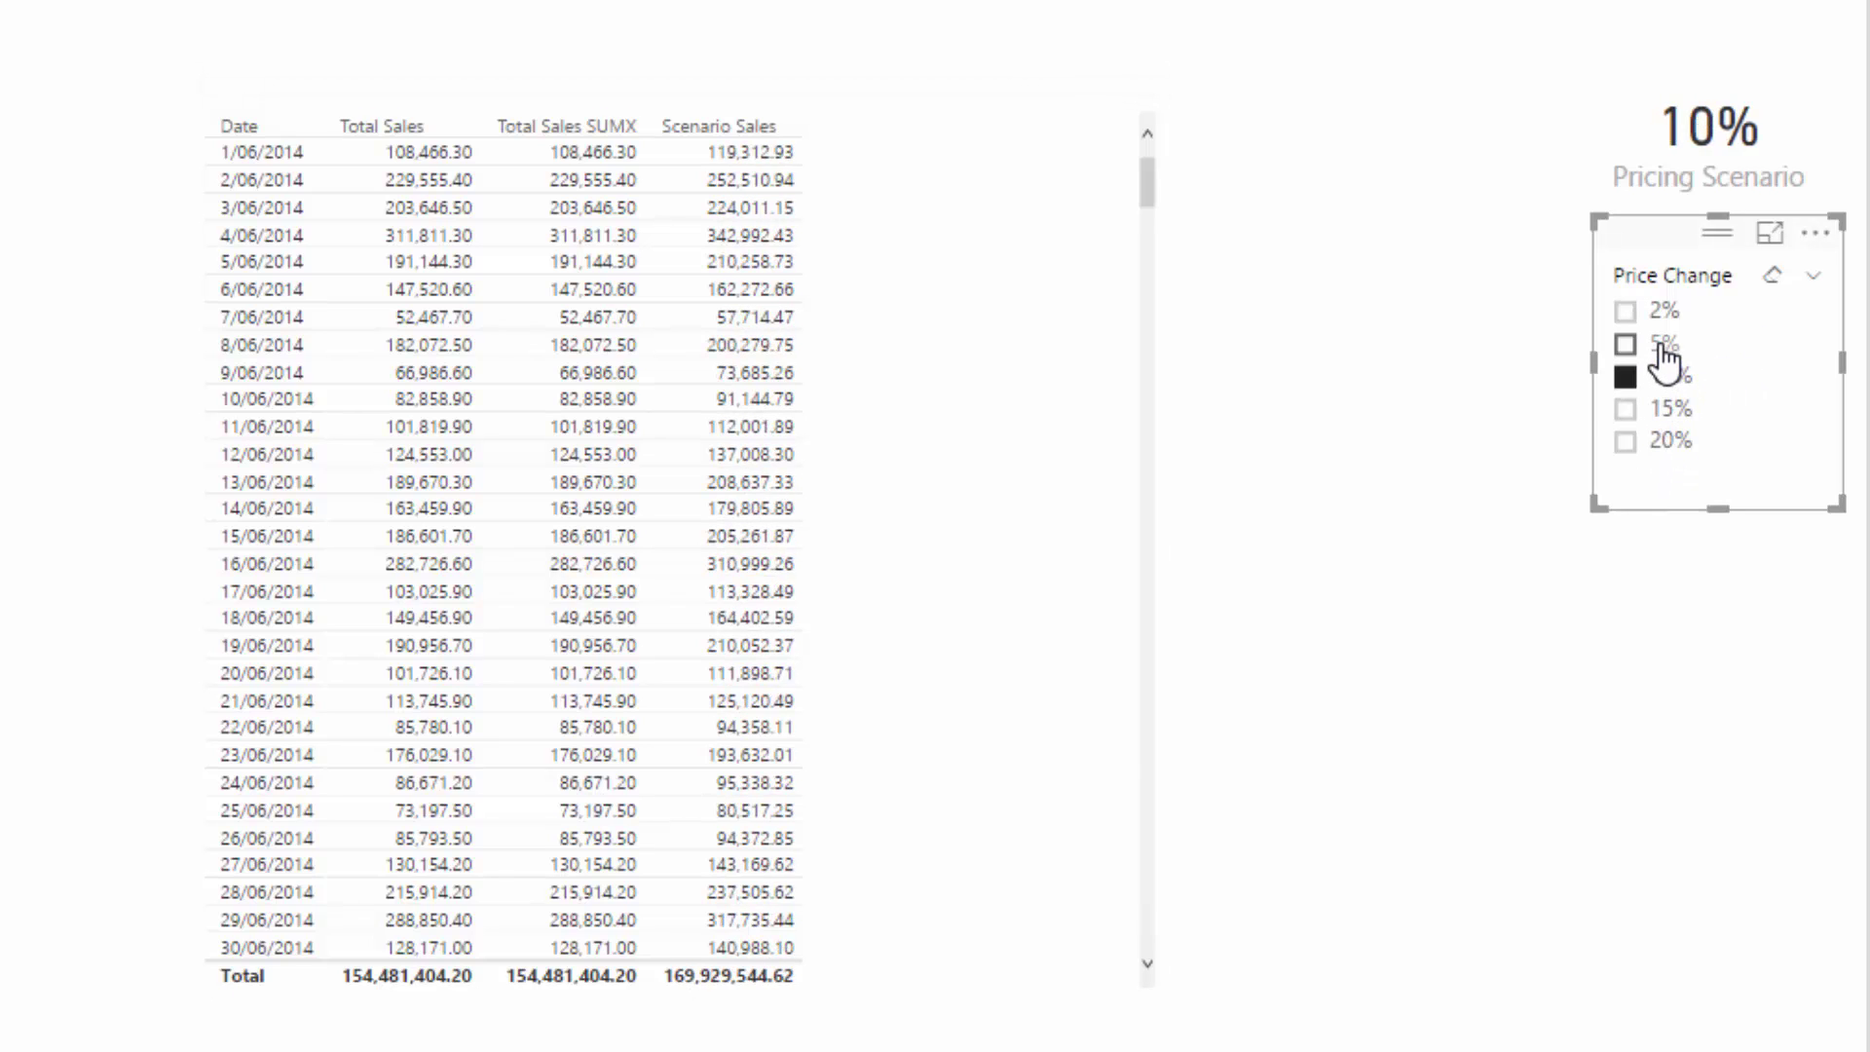
pyautogui.click(1665, 348)
pyautogui.click(1664, 353)
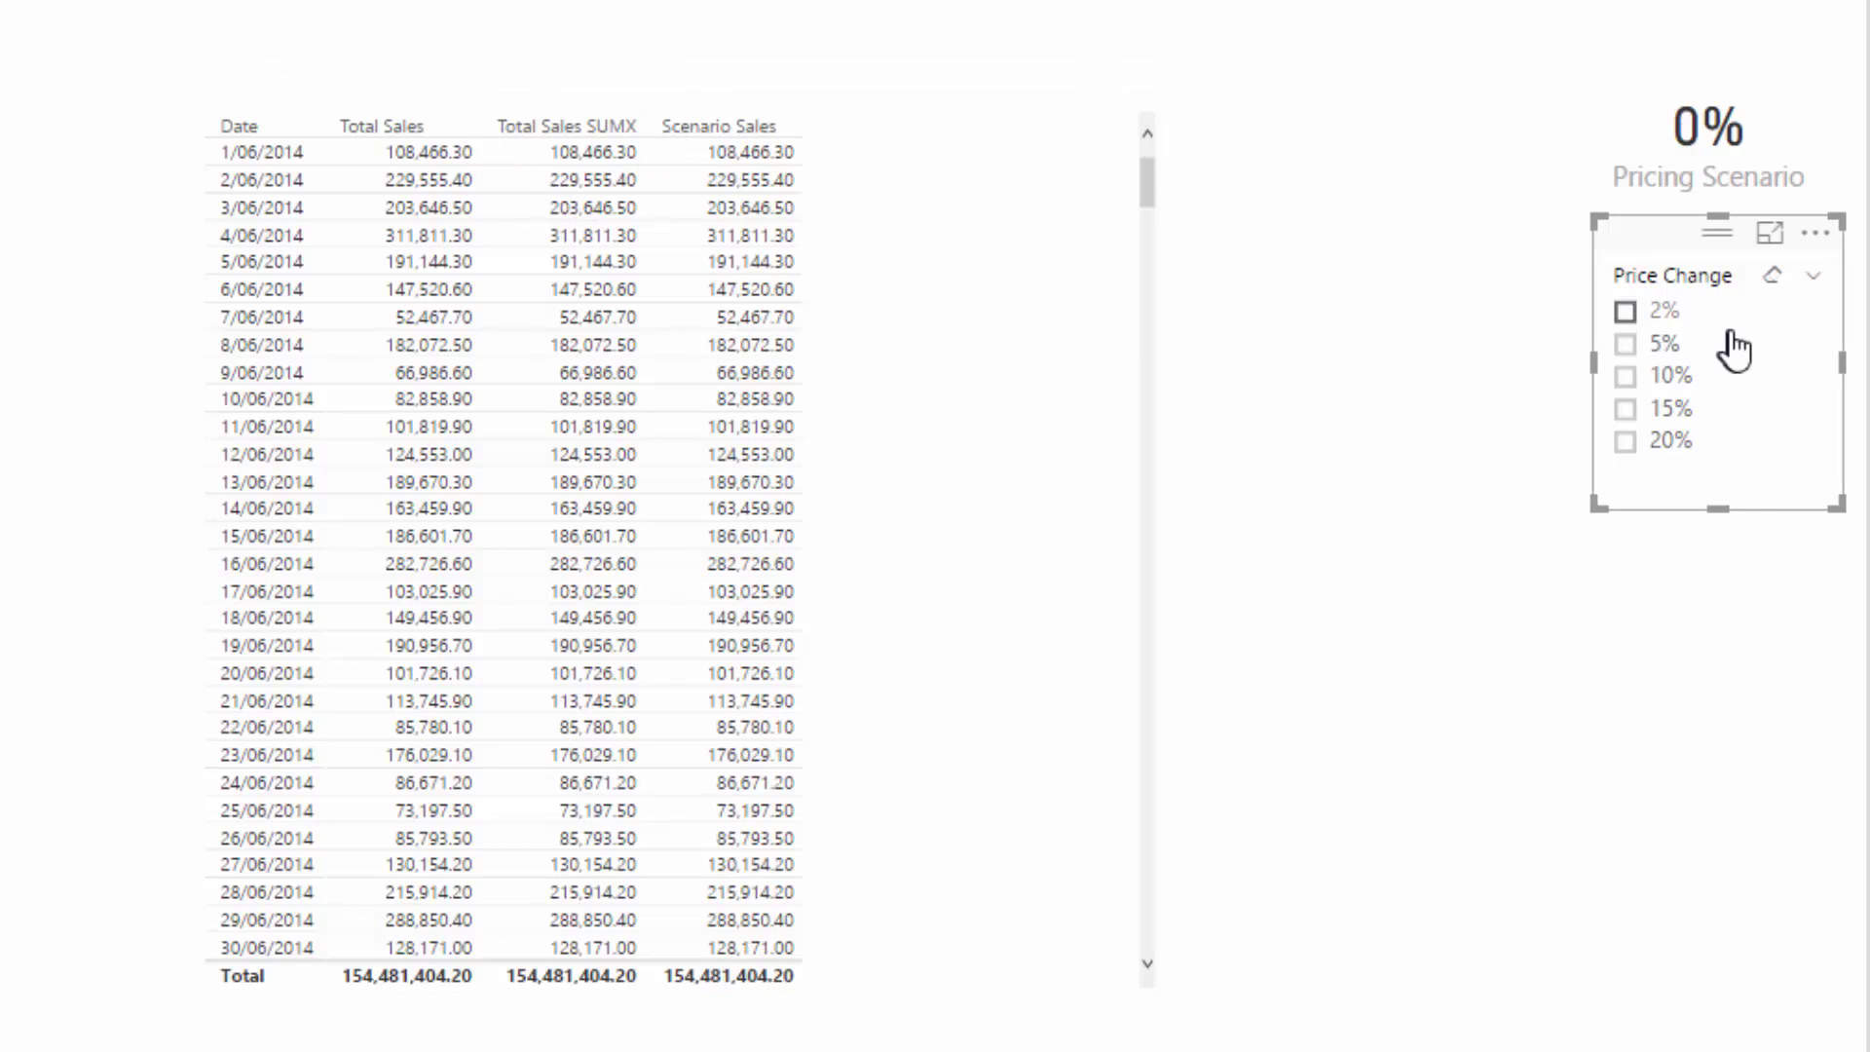
pyautogui.click(1658, 351)
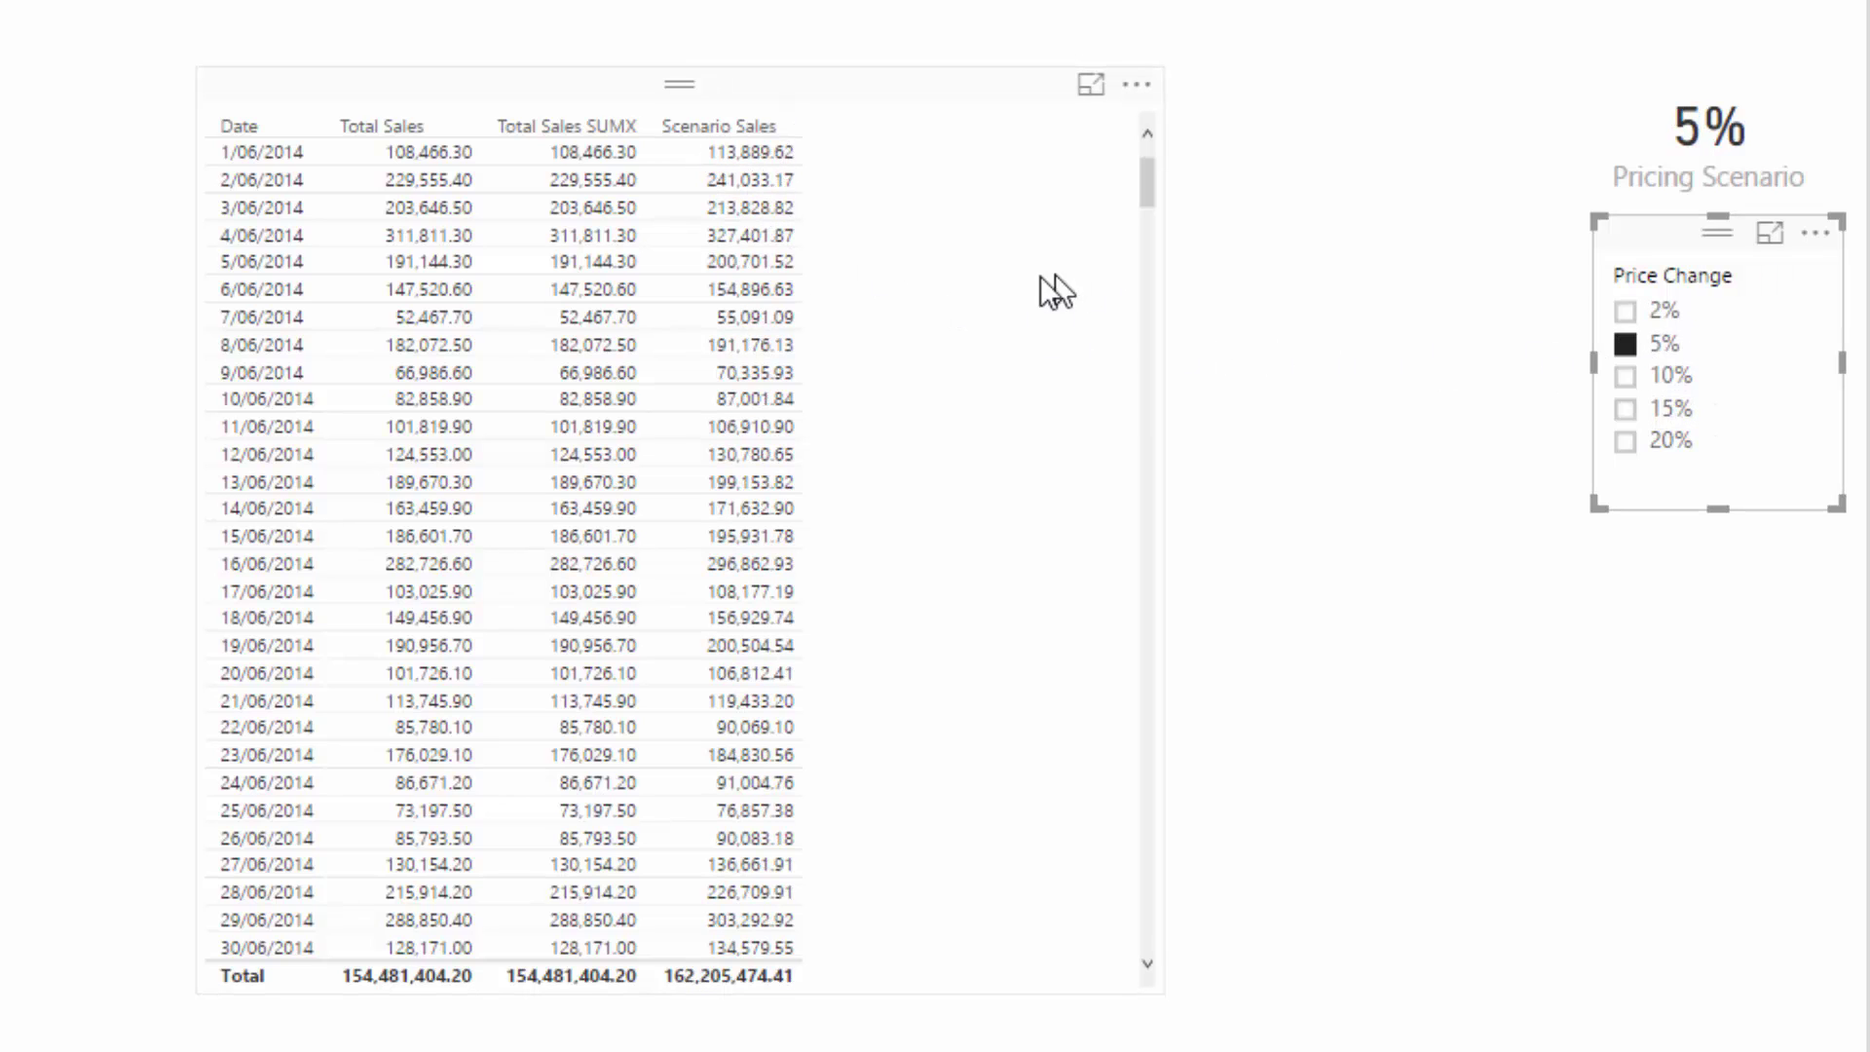
# Shift the sales table slightly to the right on the report page and deselect it.
pyautogui.click(1049, 310)
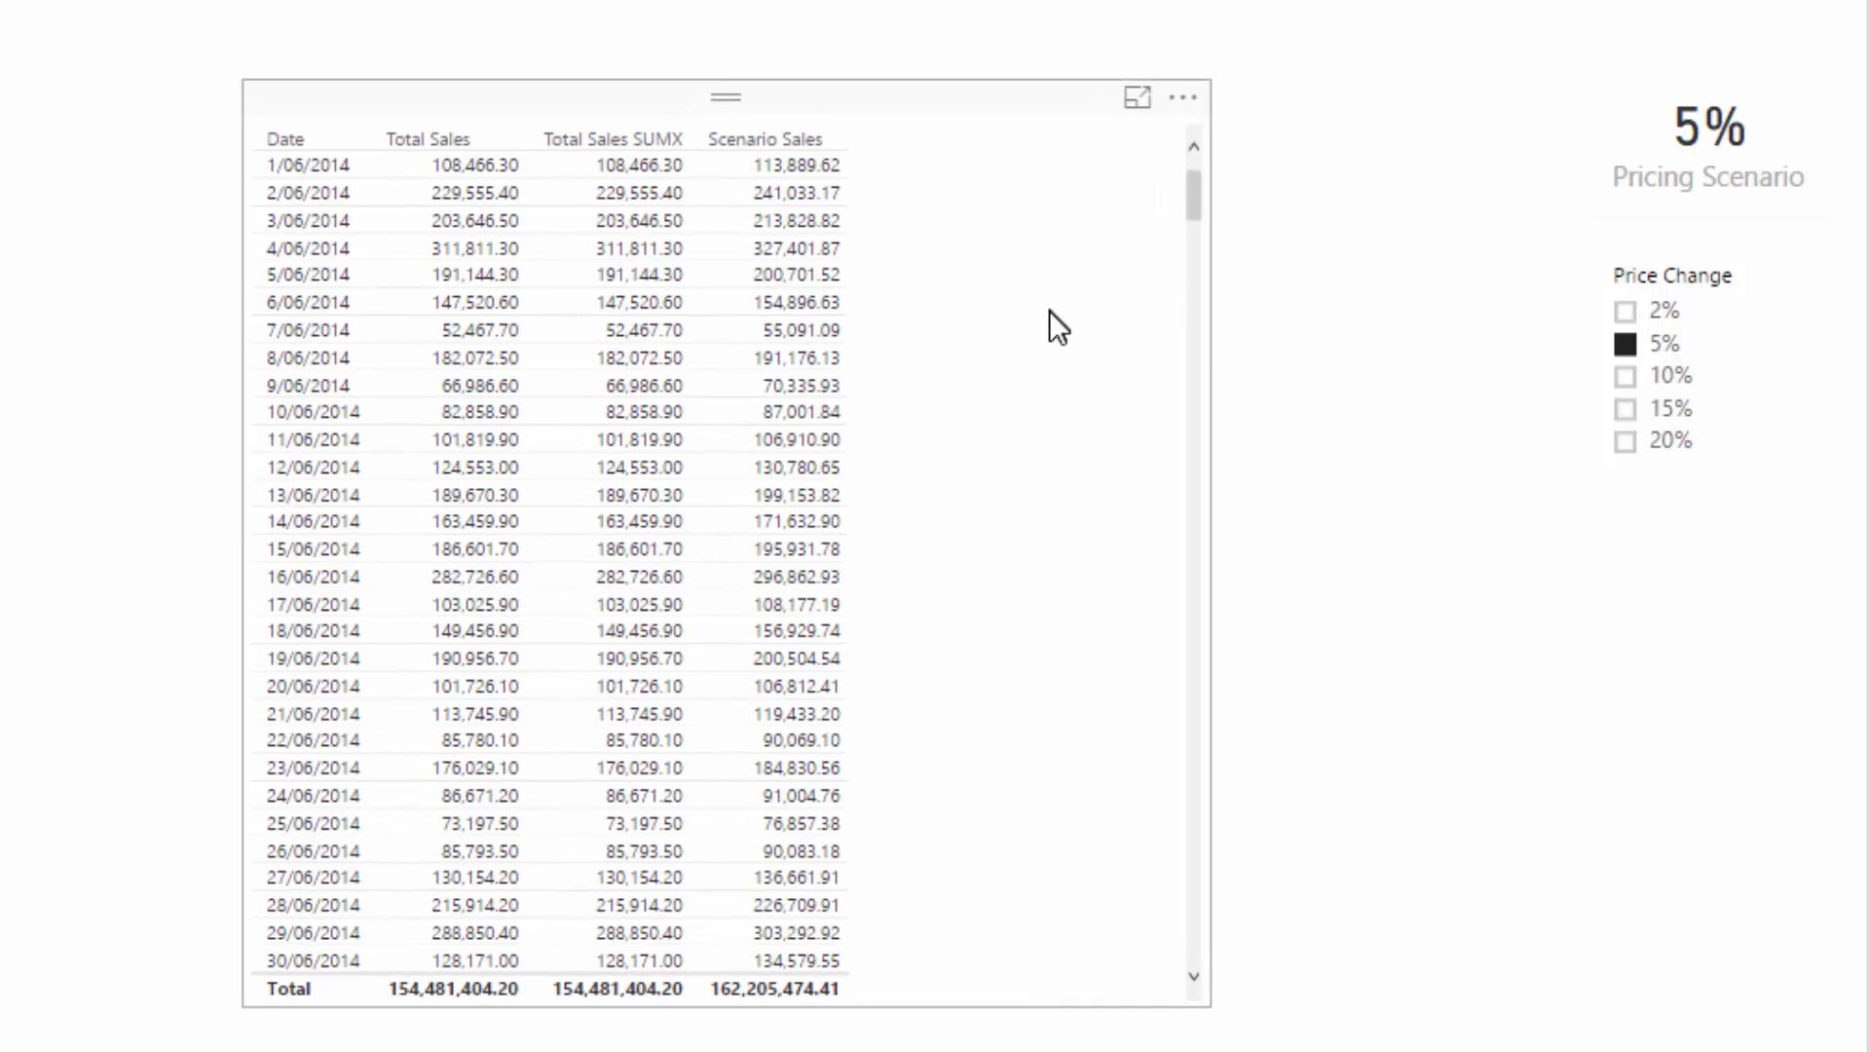
pyautogui.click(1303, 255)
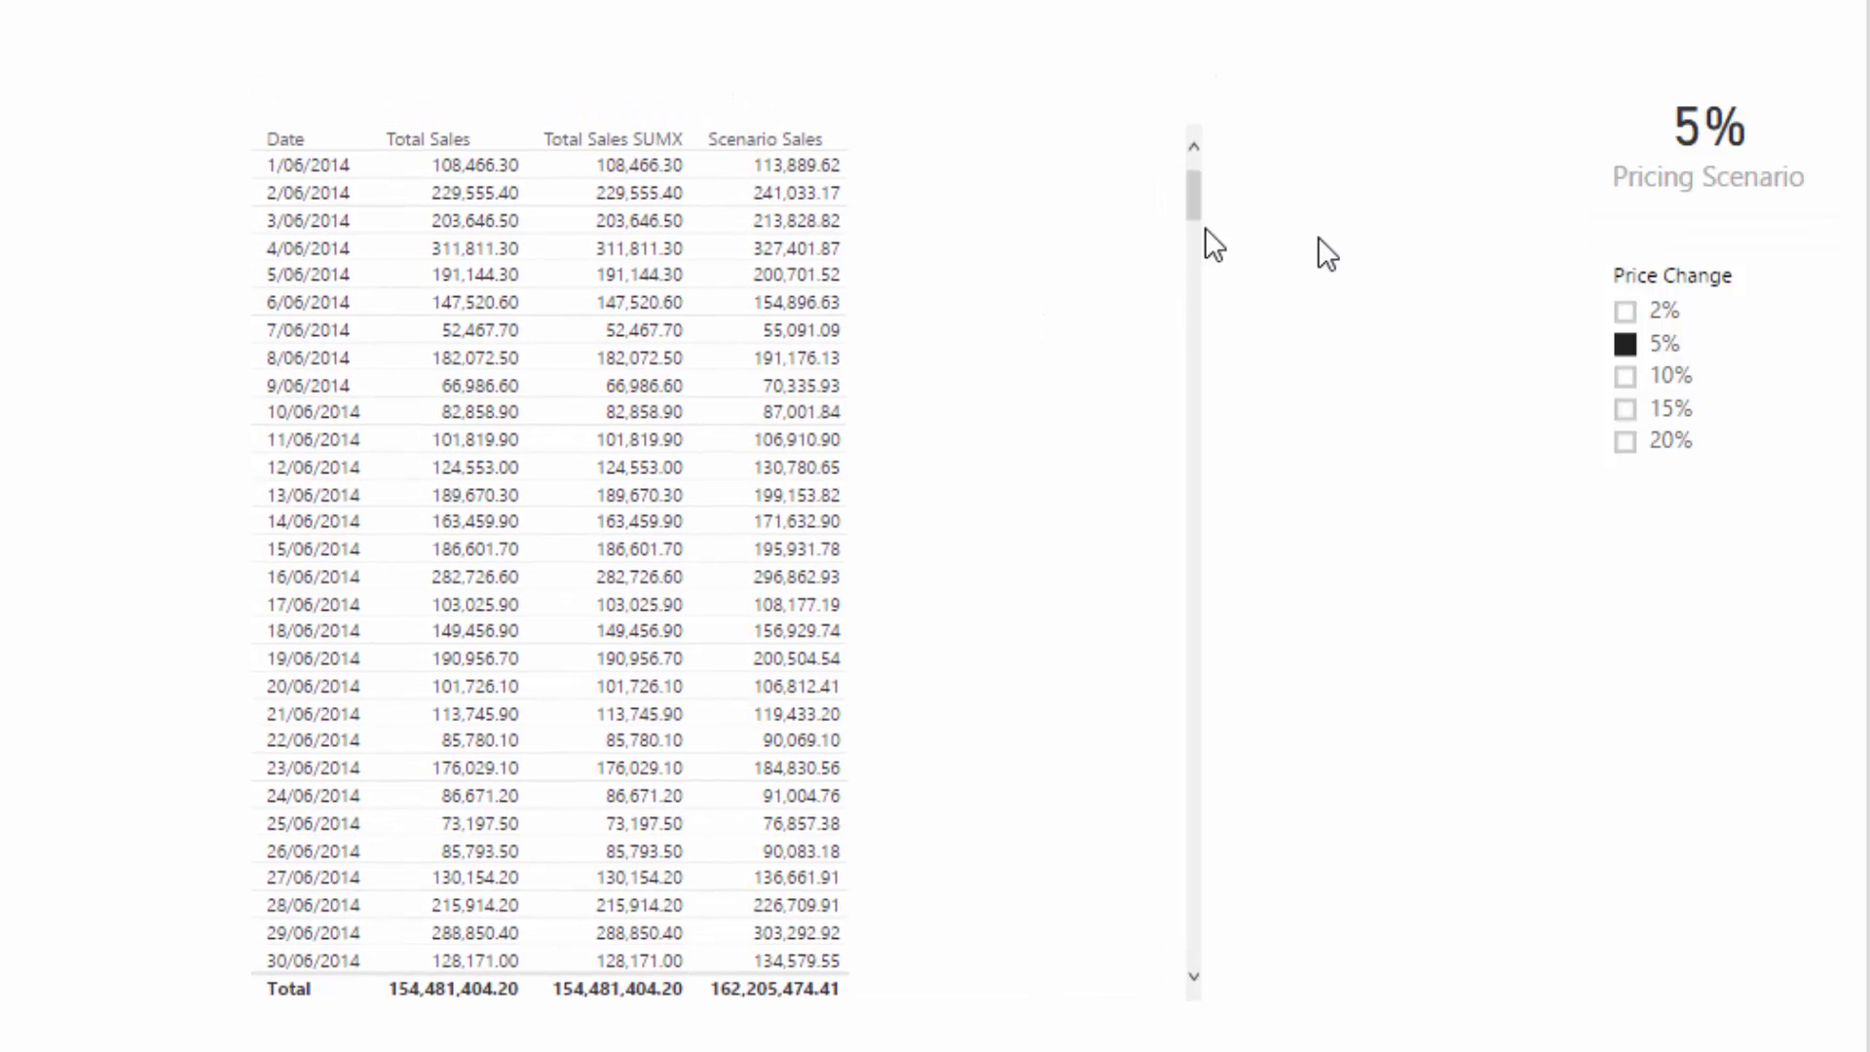
pyautogui.click(1009, 276)
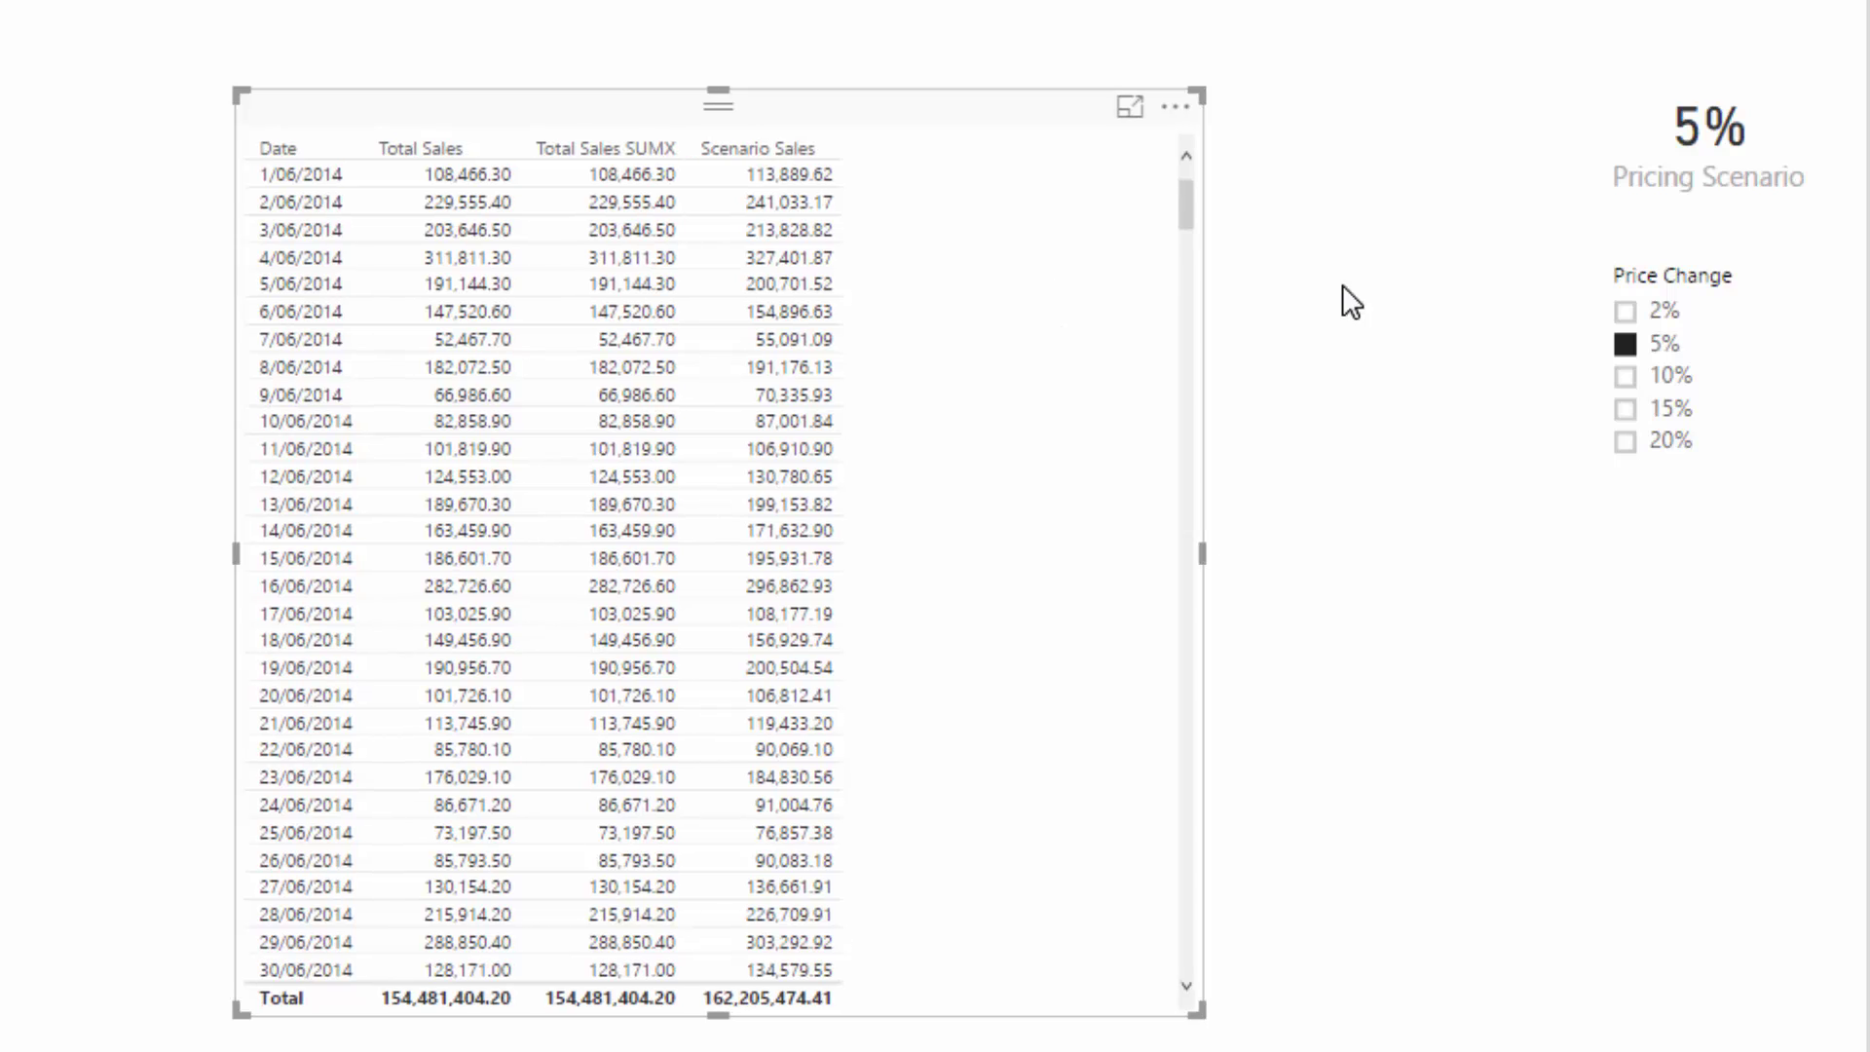
pyautogui.click(1352, 302)
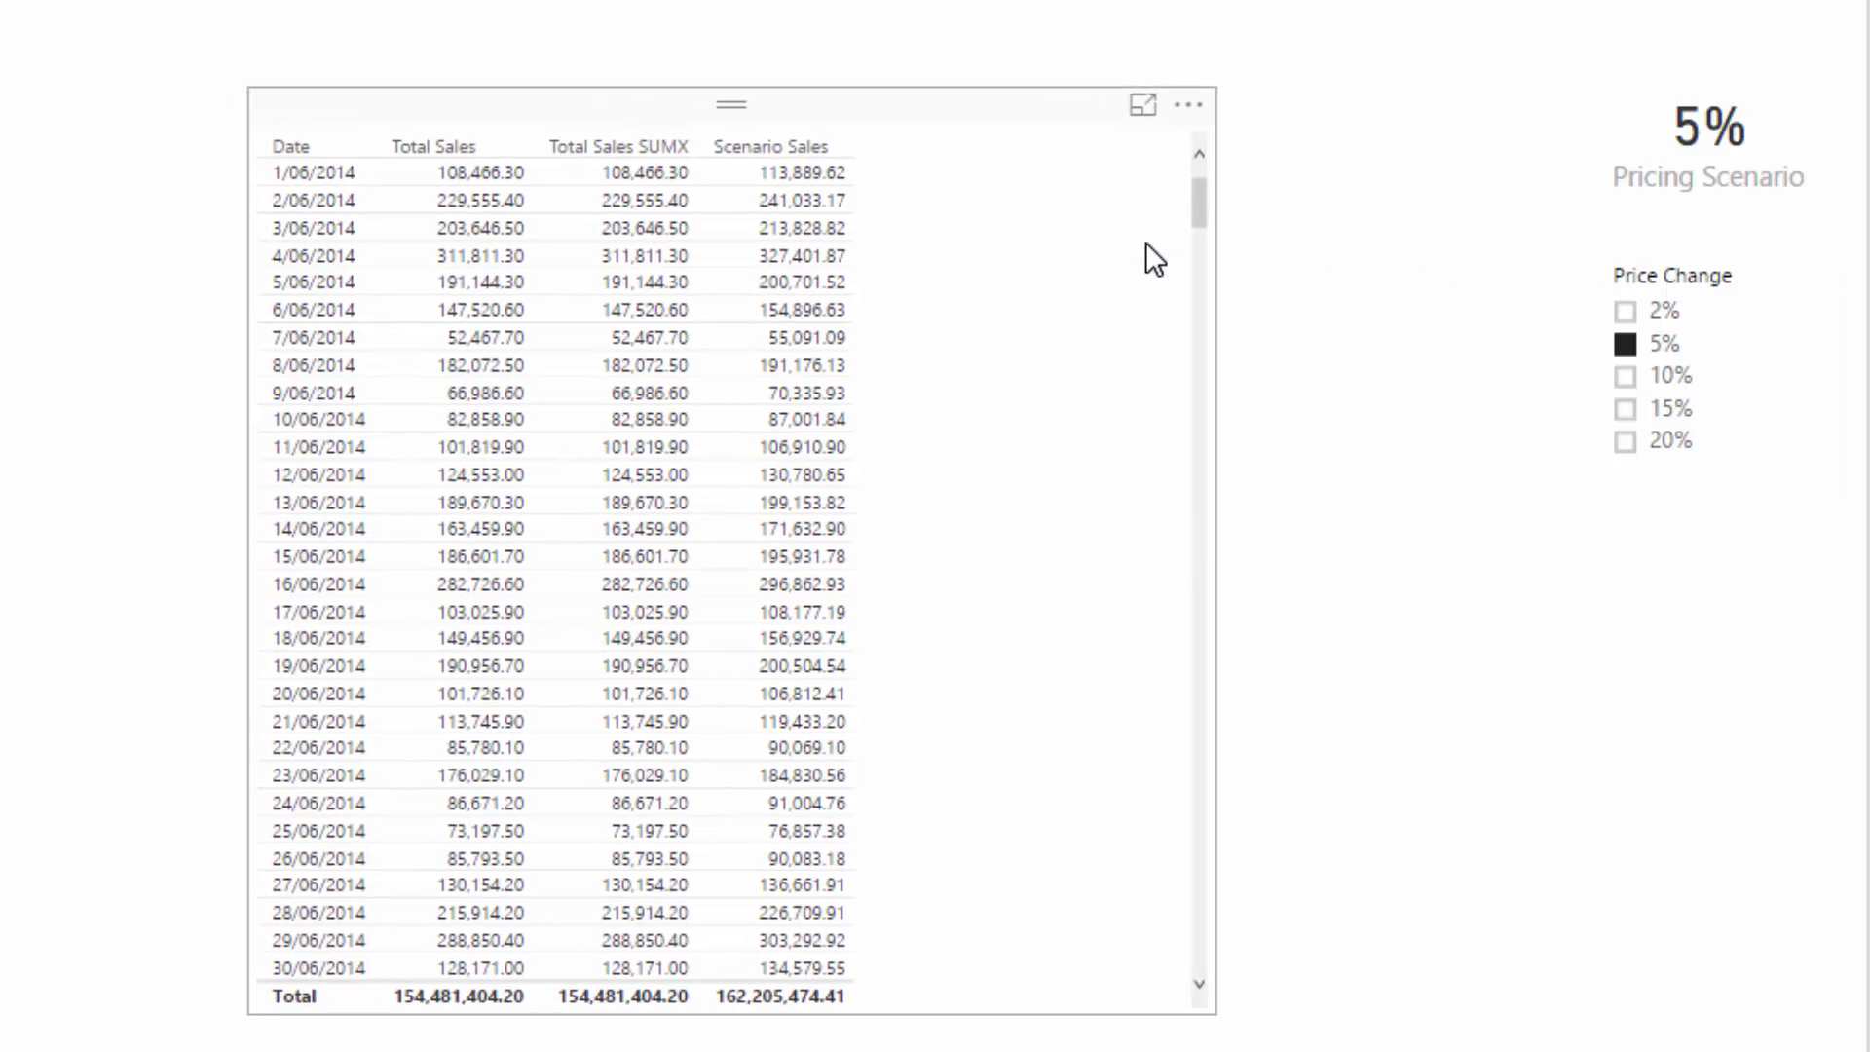
pyautogui.click(1146, 245)
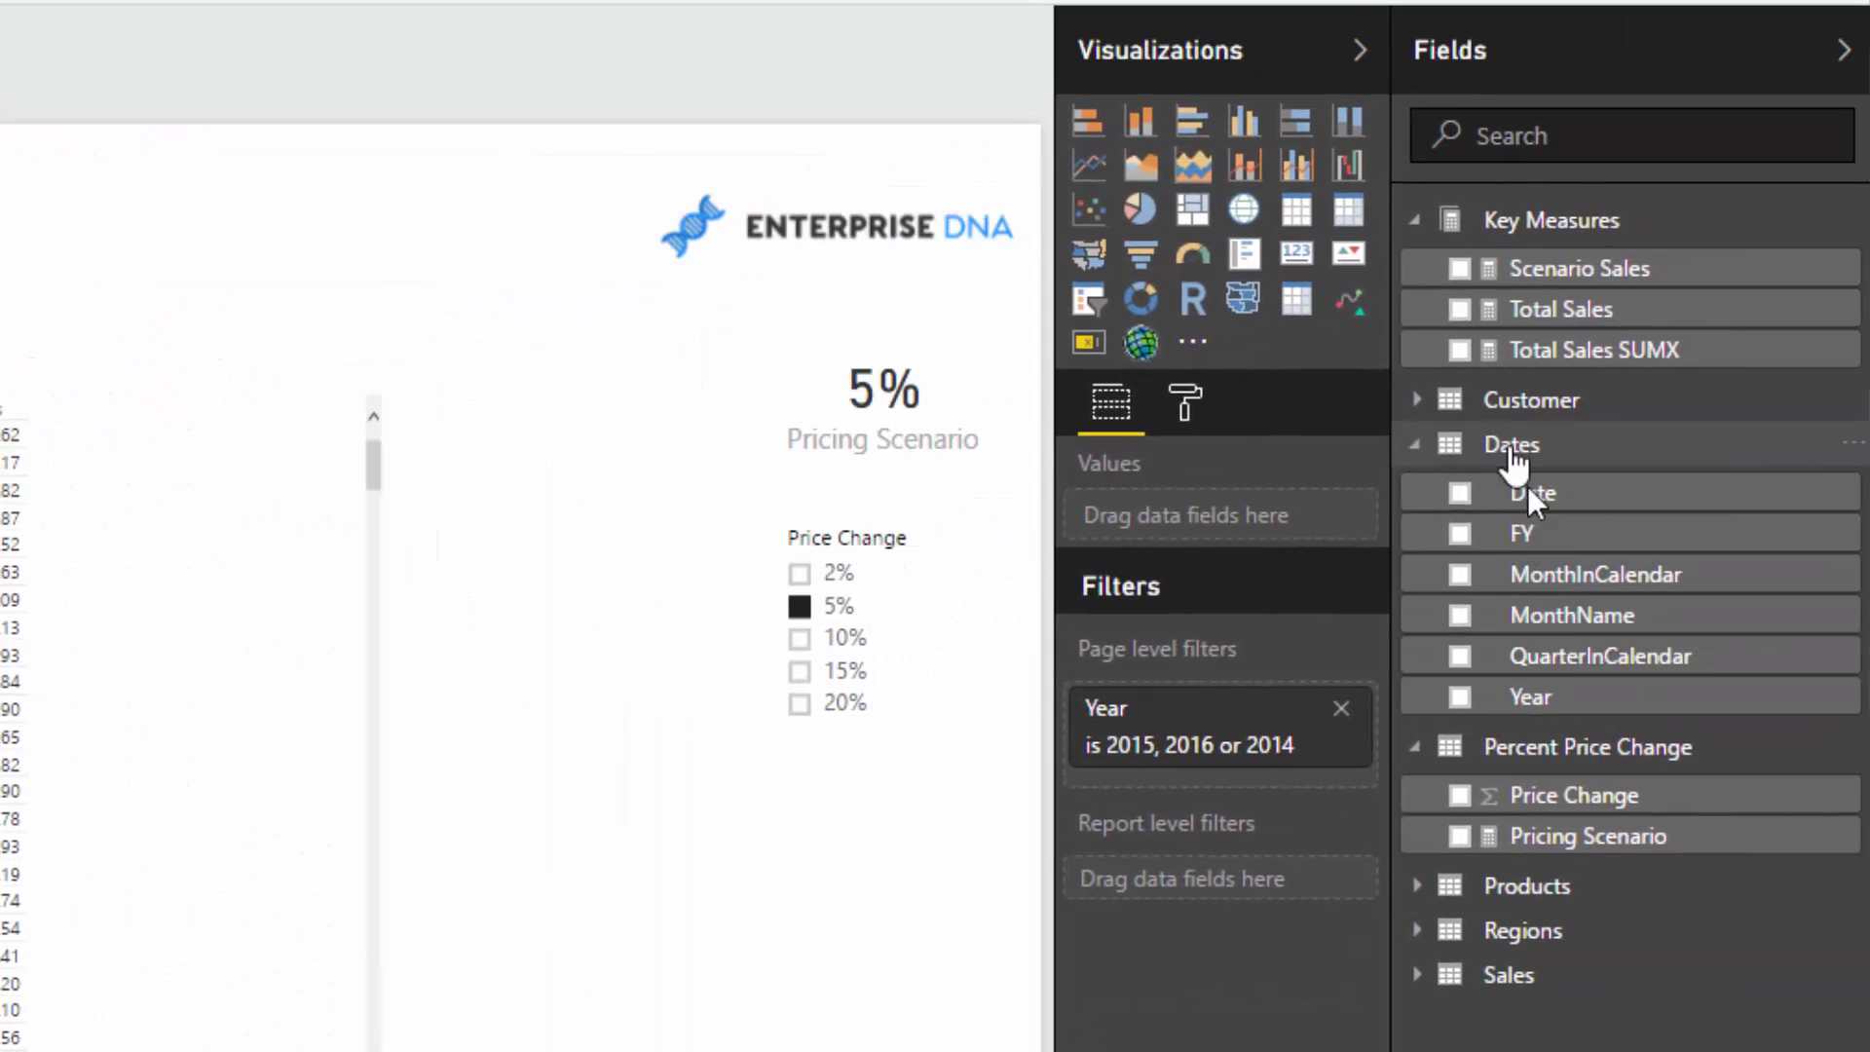
# Create a new table visual of Product Name from the Products table, beside the sales table.
pyautogui.click(1543, 883)
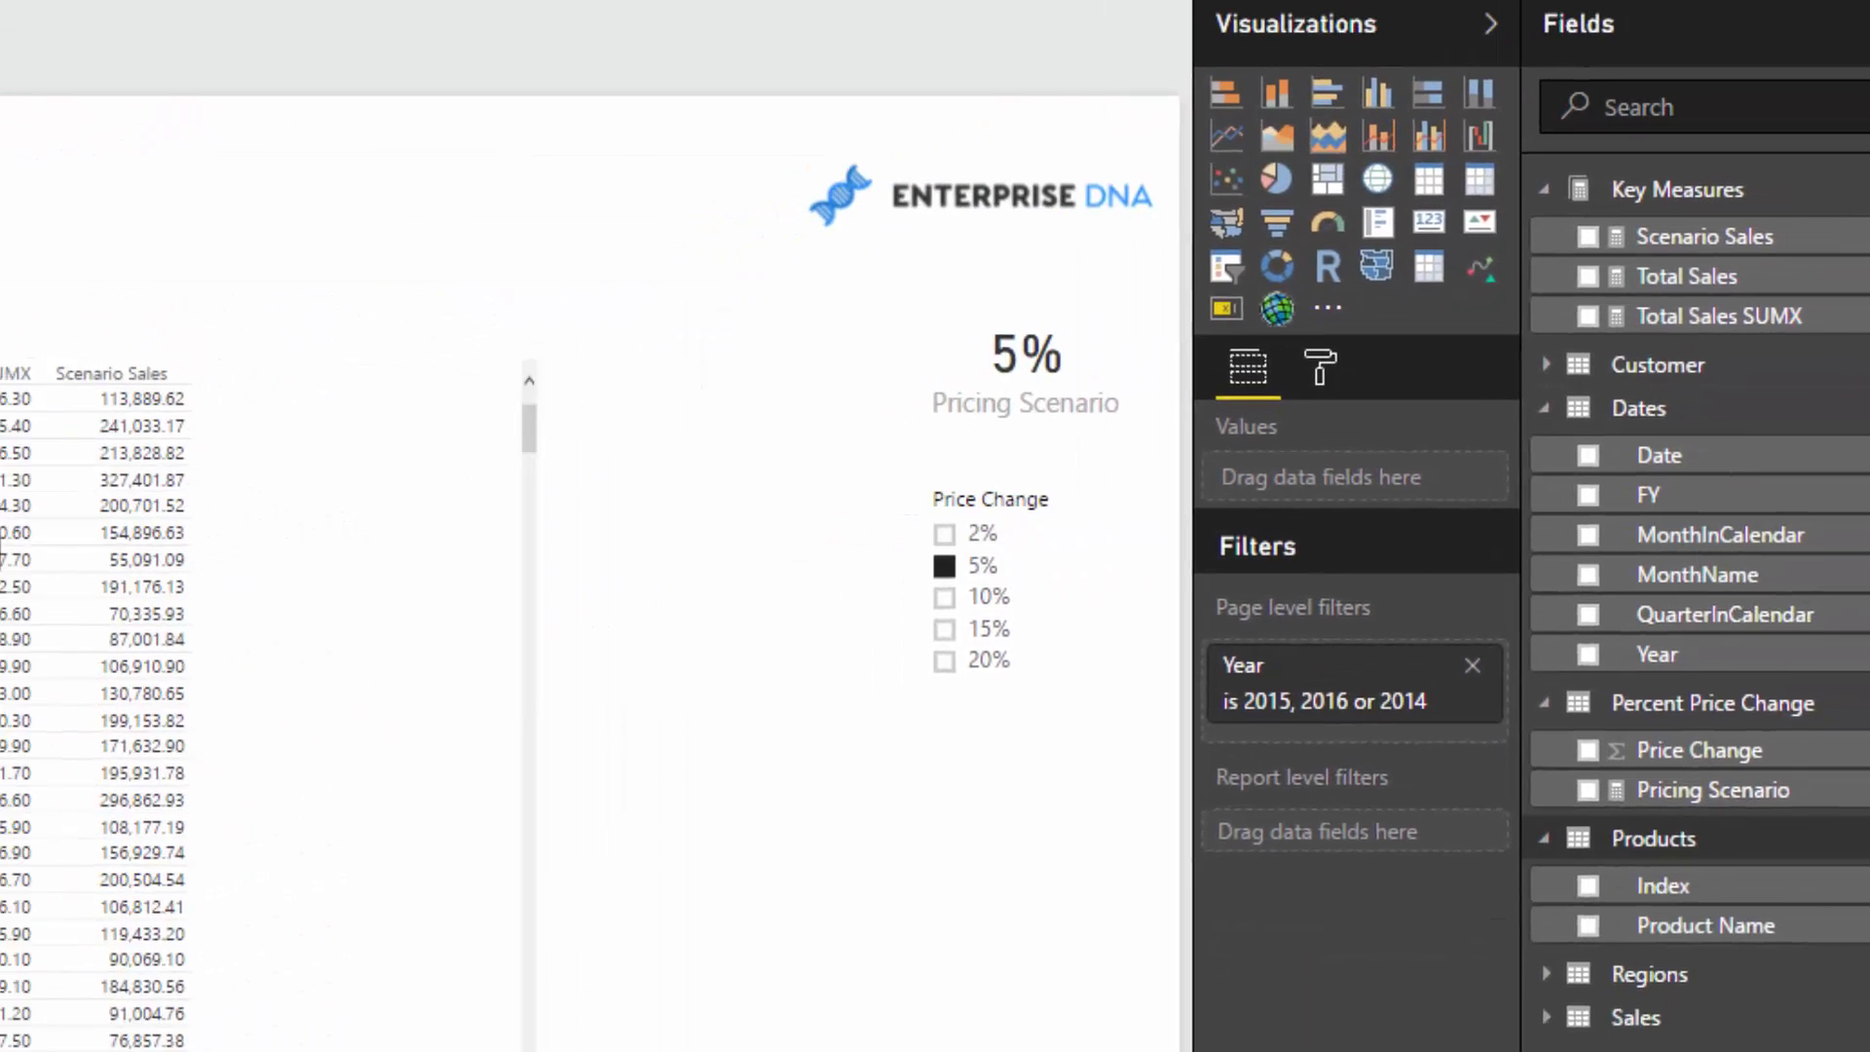
pyautogui.click(1588, 926)
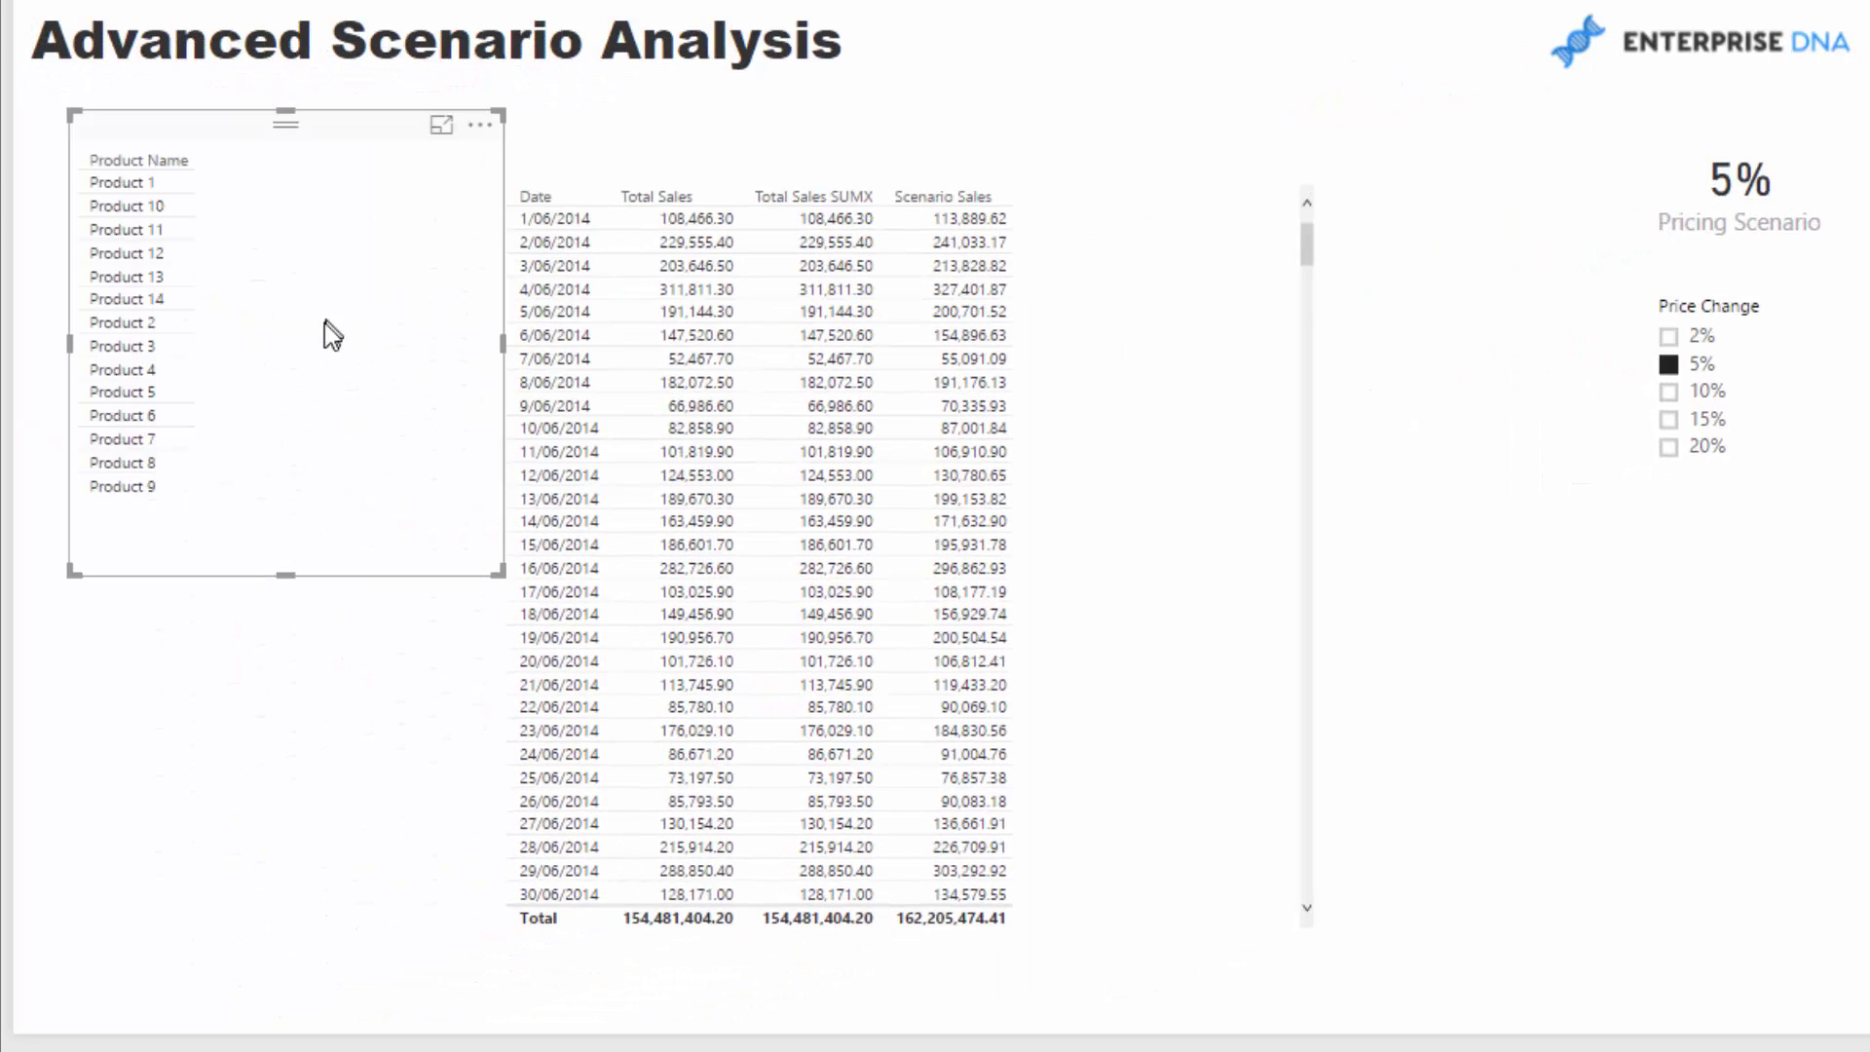
# Turn the Product Name table into a bar chart of Total Sales by product, sorted by Total Sales.
pyautogui.moveTo(313, 136); pyautogui.dragTo(292, 169)
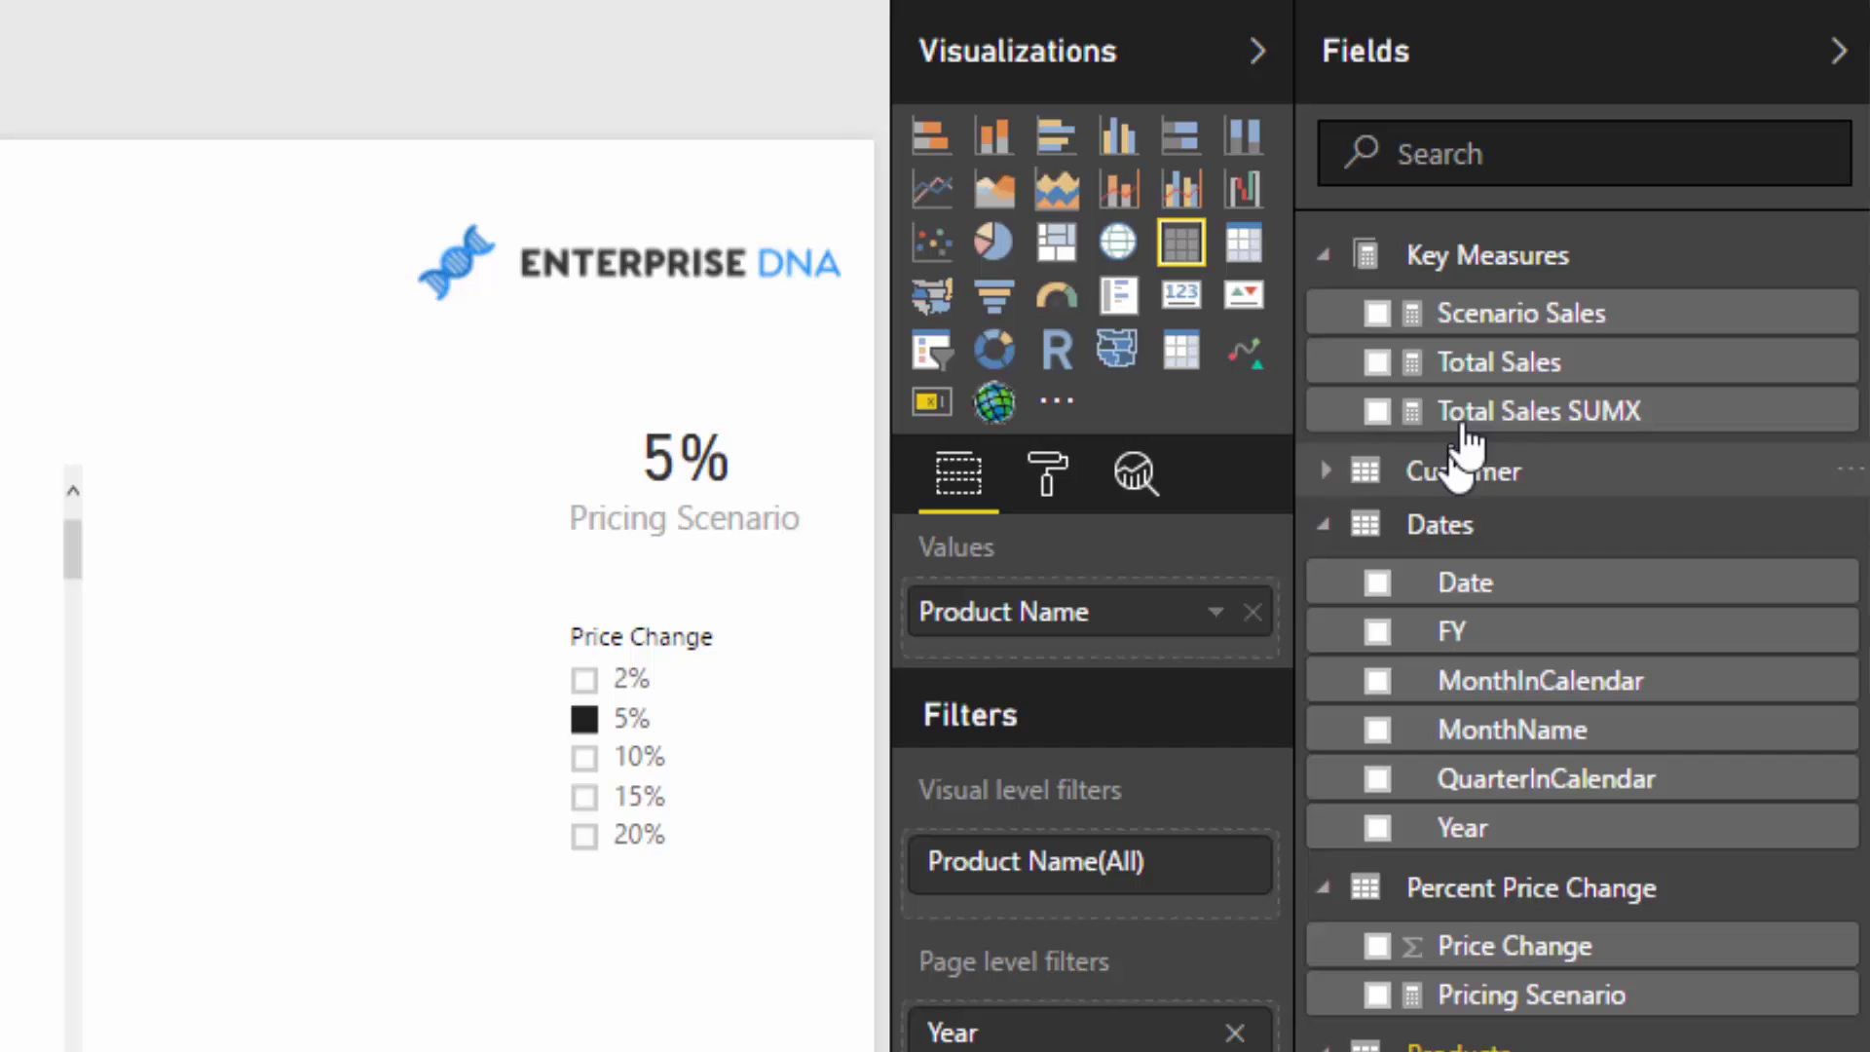
pyautogui.moveTo(1480, 371); pyautogui.dragTo(1120, 672)
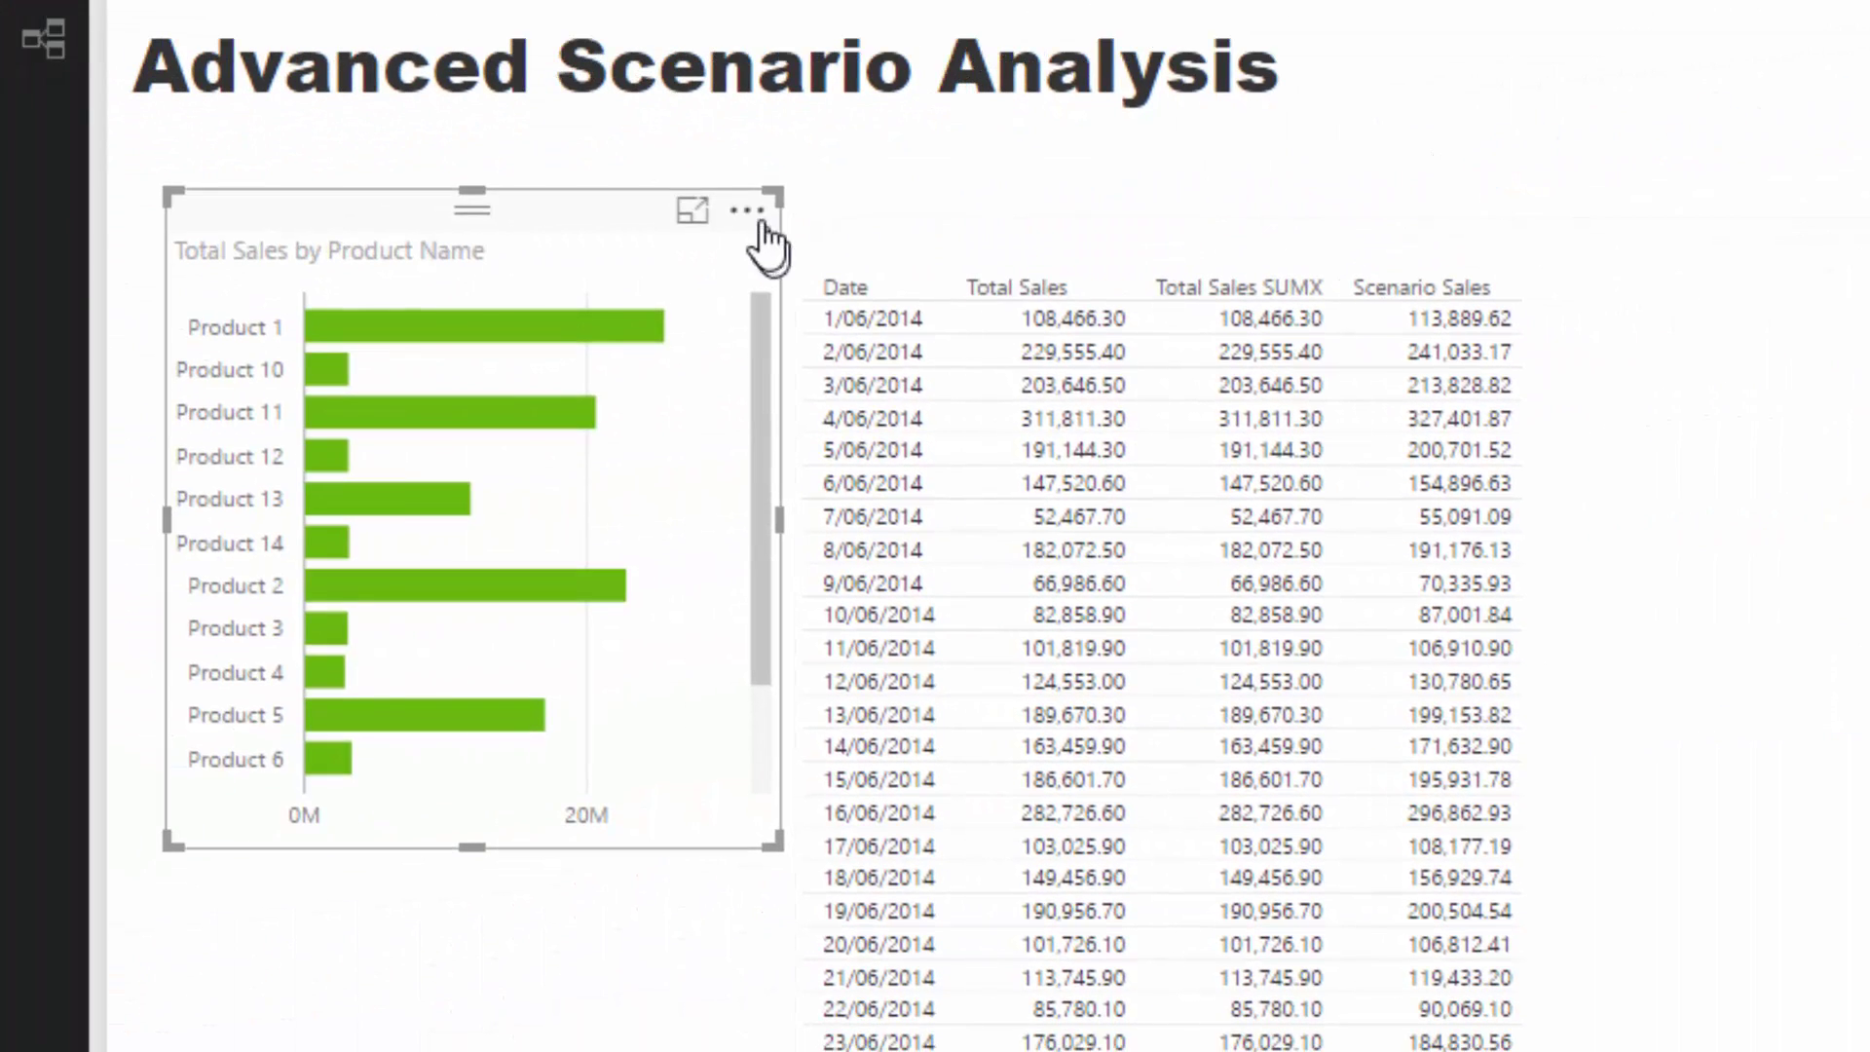
pyautogui.click(746, 209)
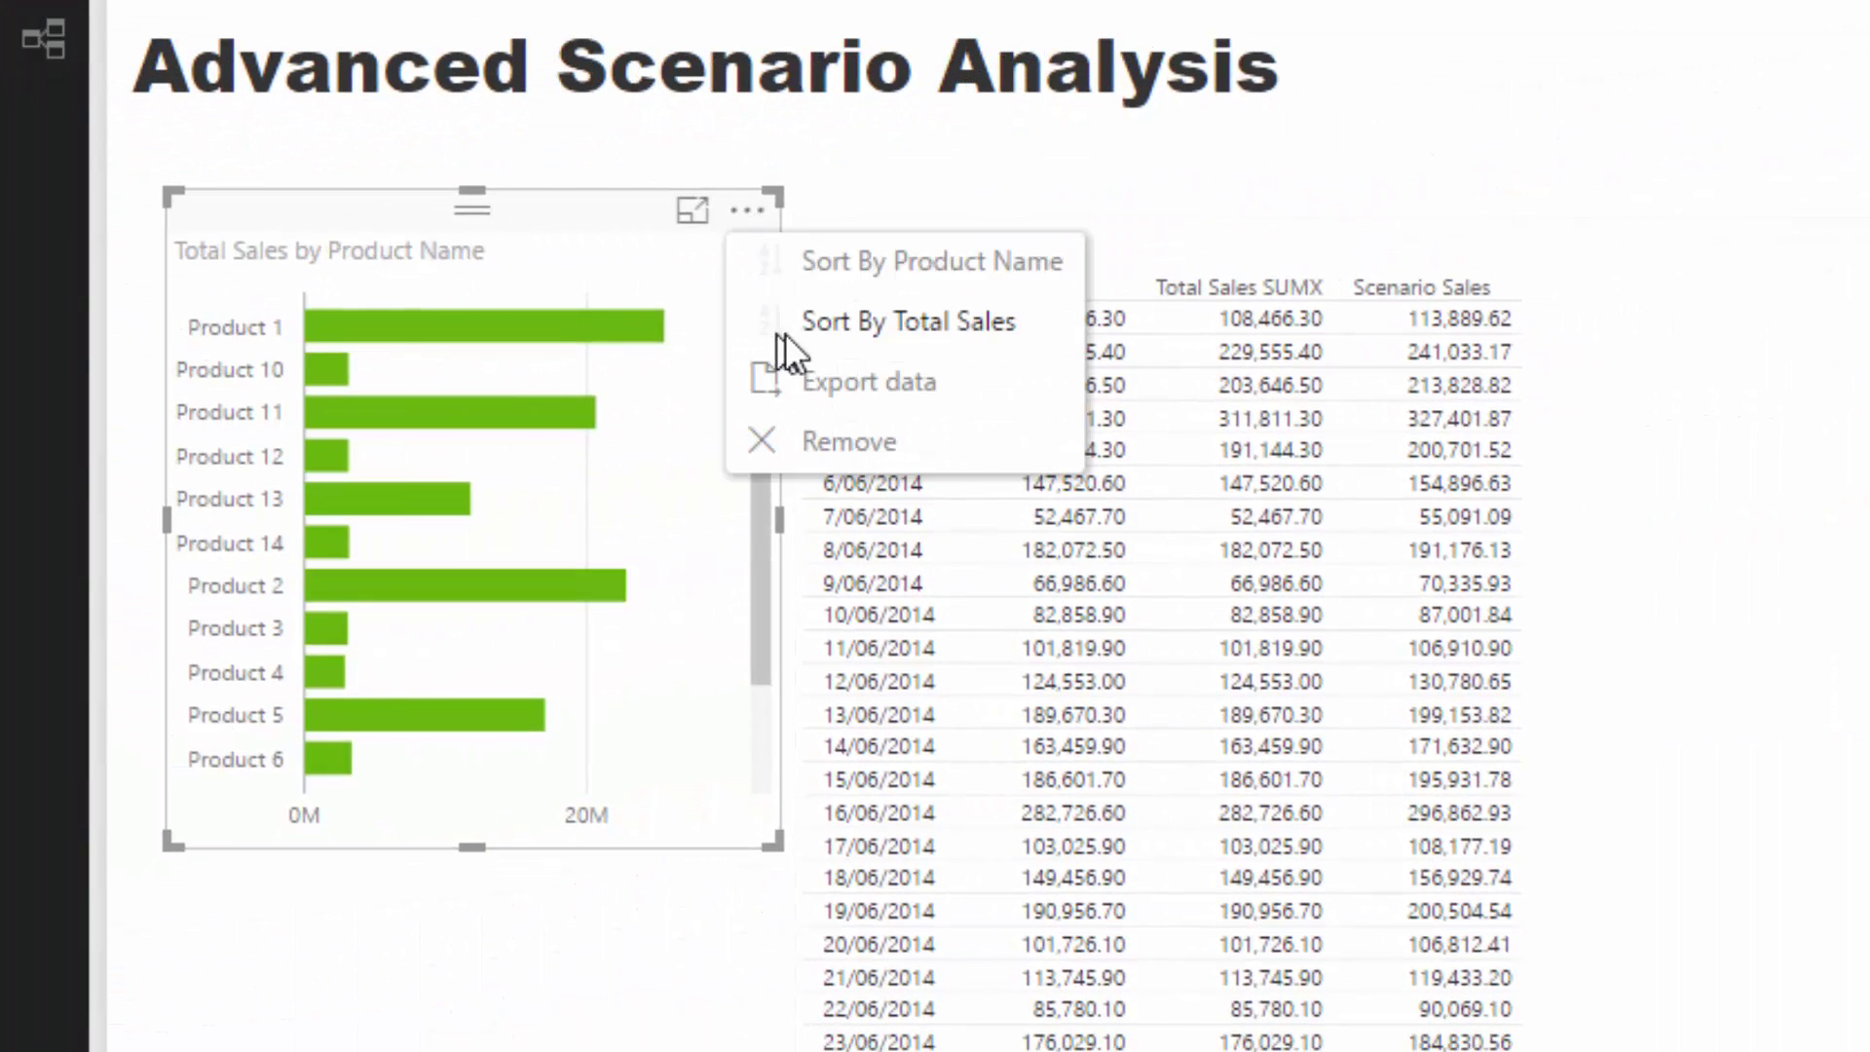
pyautogui.click(874, 331)
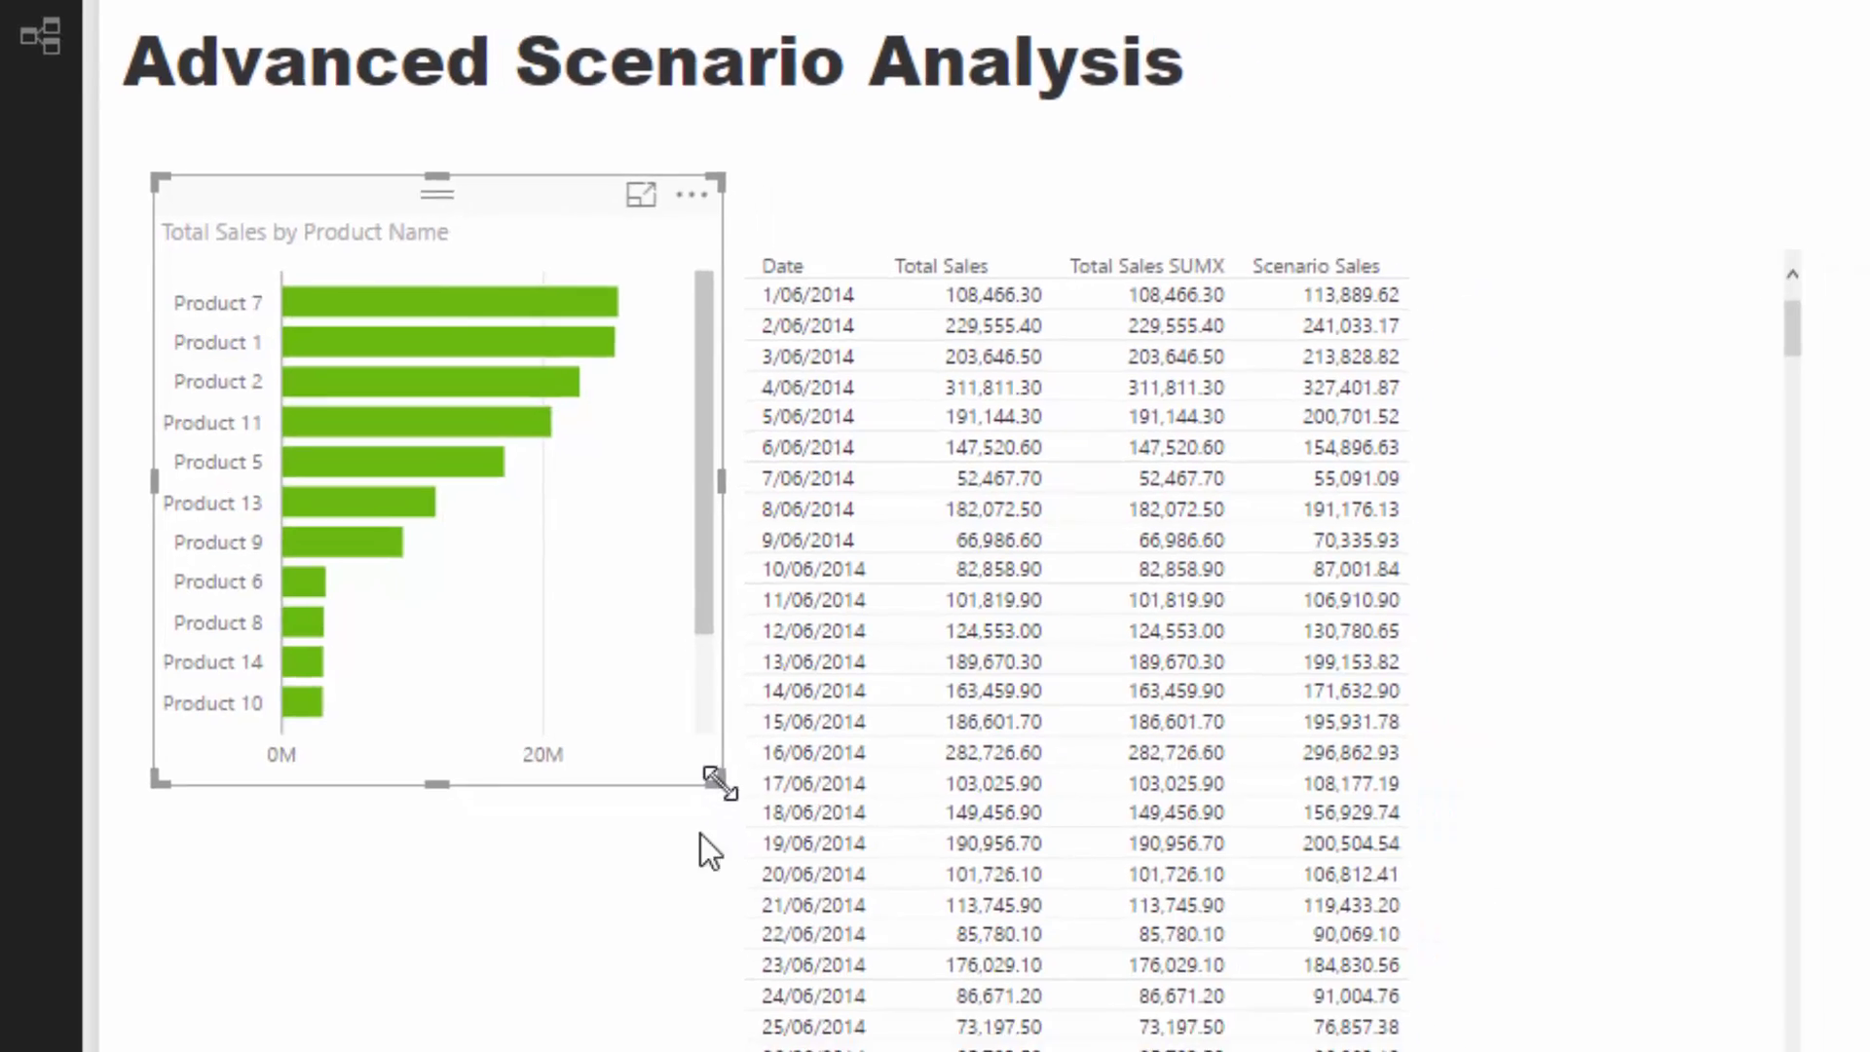
# Enlarge the product bar chart so all products fit, and move the sales table further away from it.
pyautogui.moveTo(774, 844); pyautogui.dragTo(749, 1051)
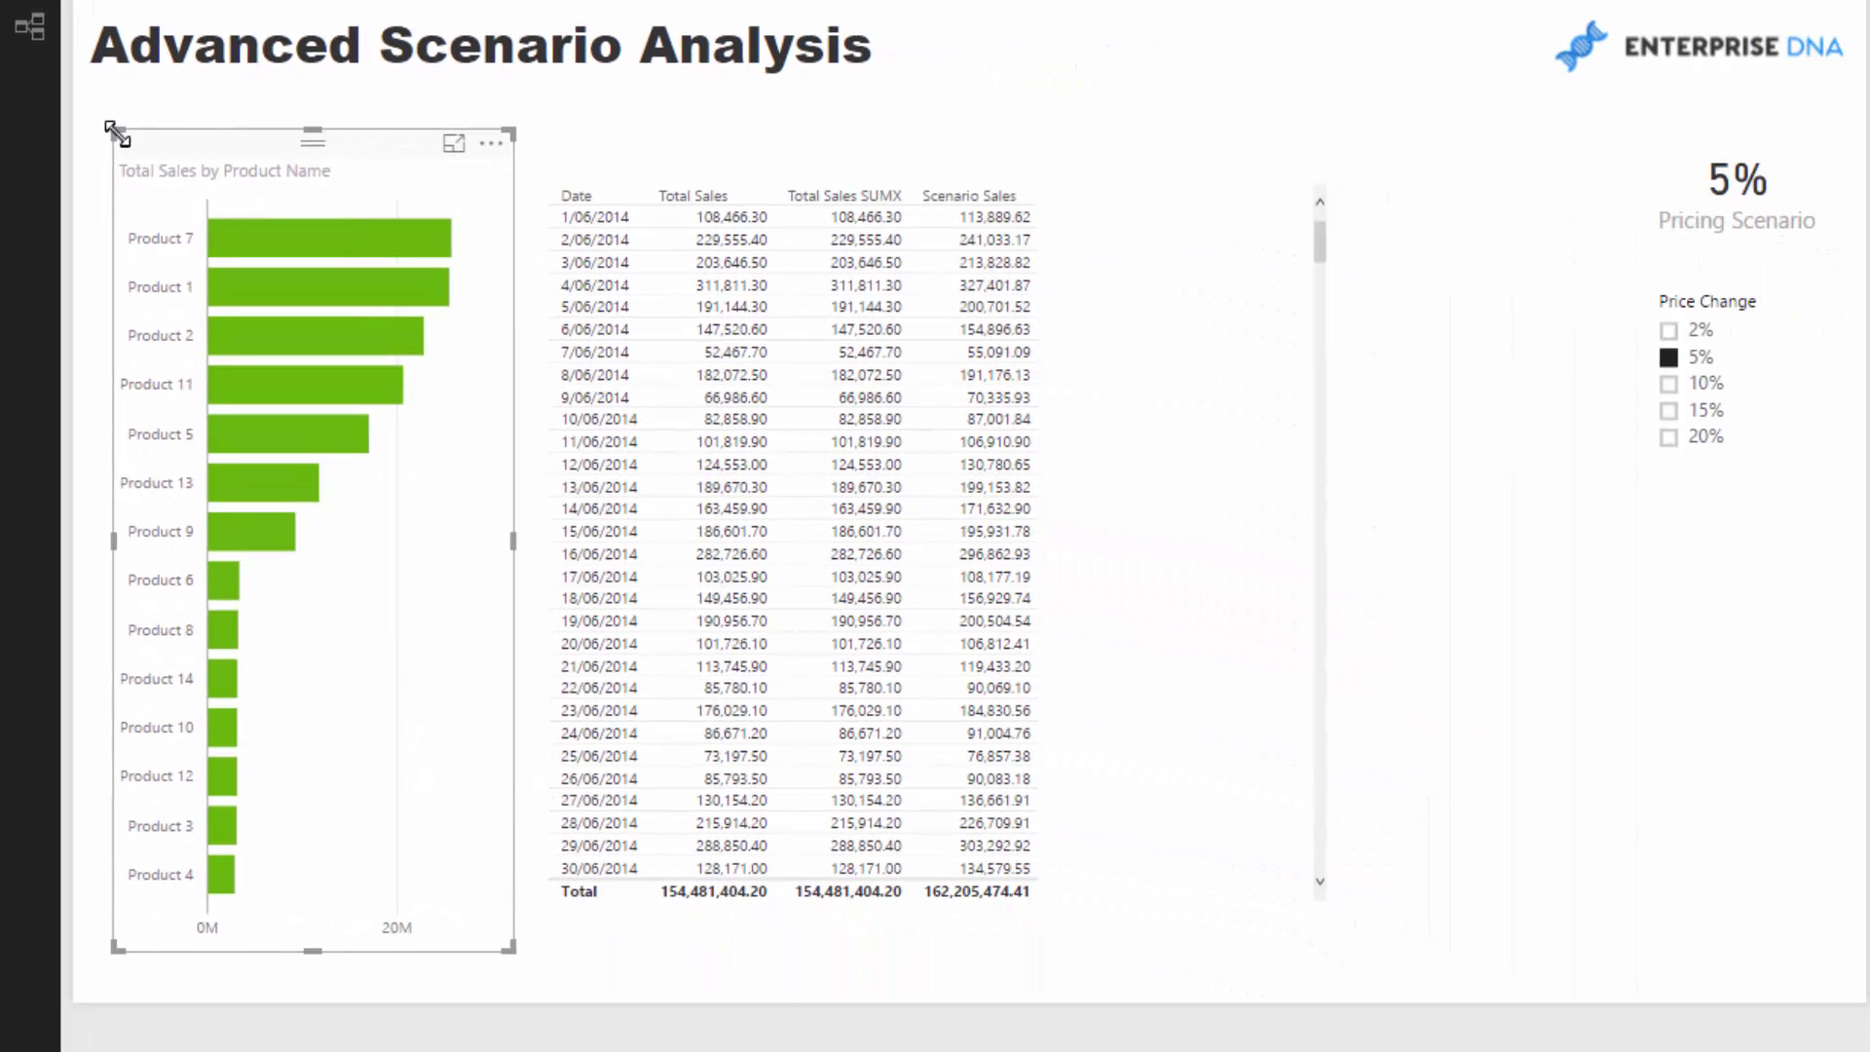
pyautogui.moveTo(116, 132); pyautogui.dragTo(99, 105)
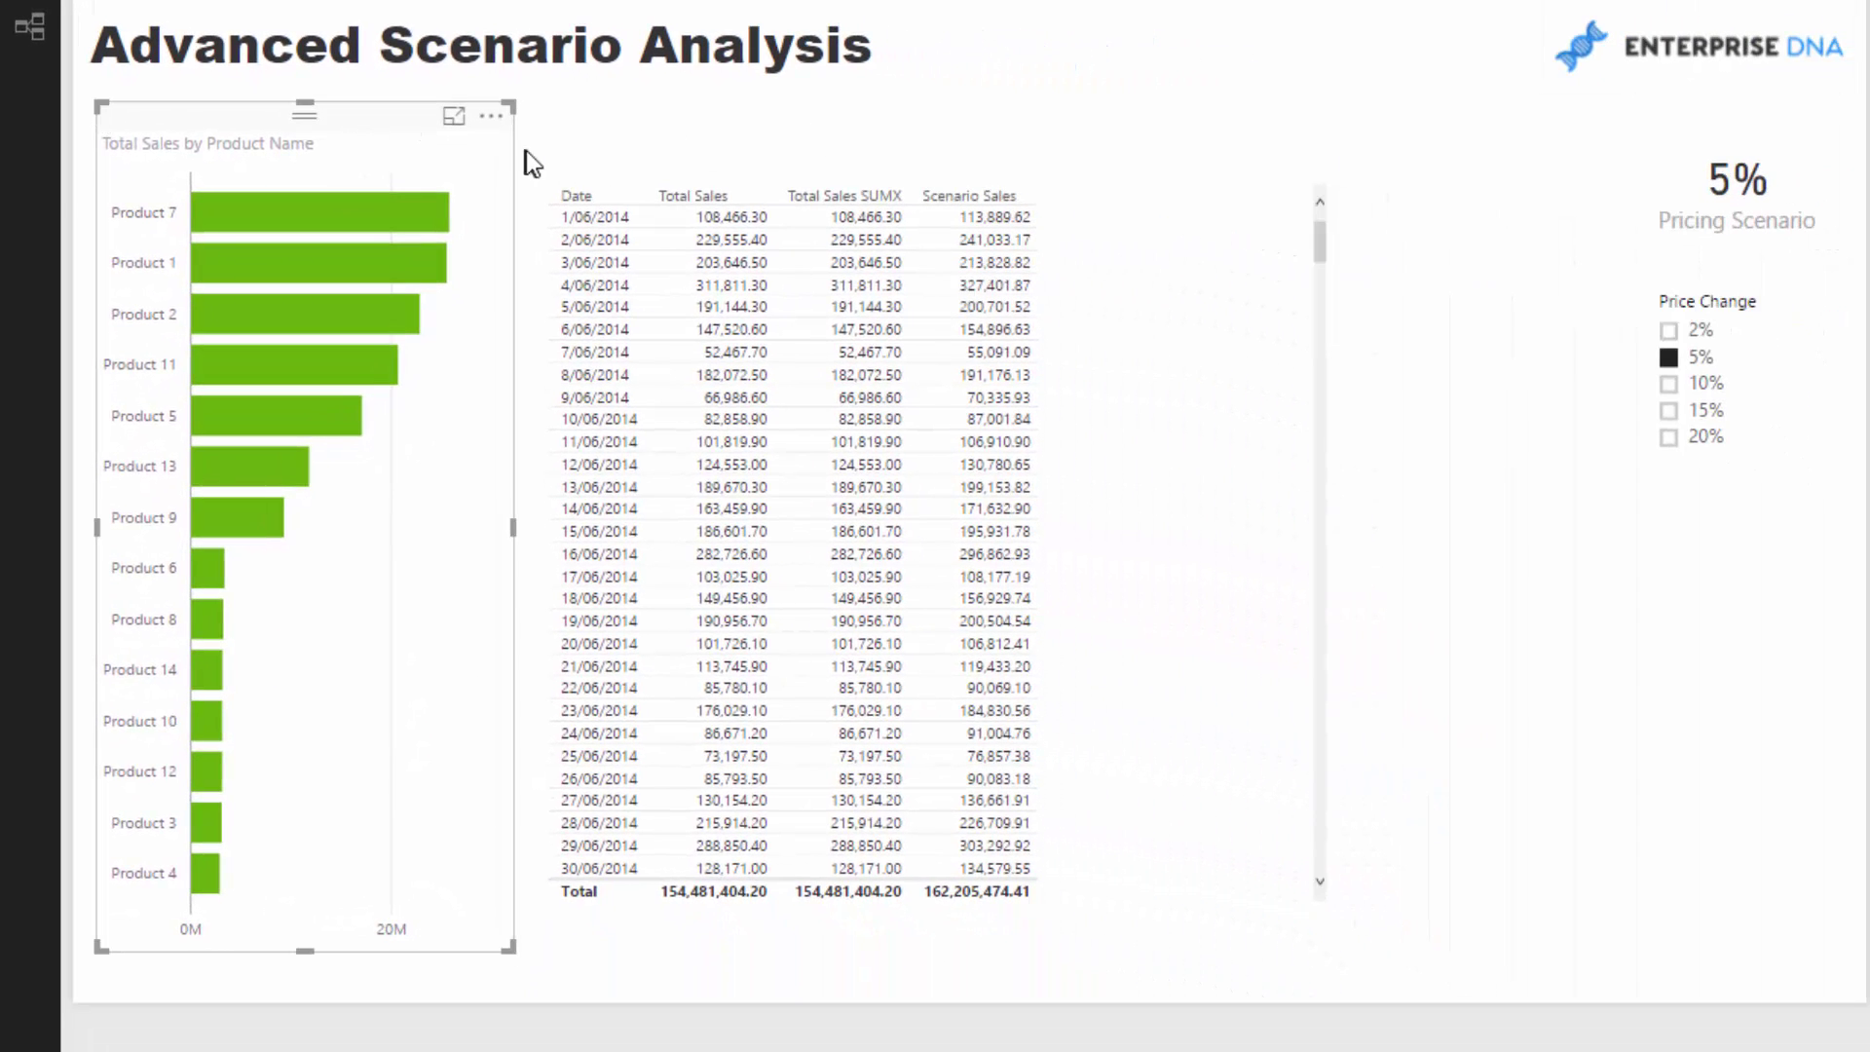
pyautogui.moveTo(511, 524); pyautogui.dragTo(534, 530)
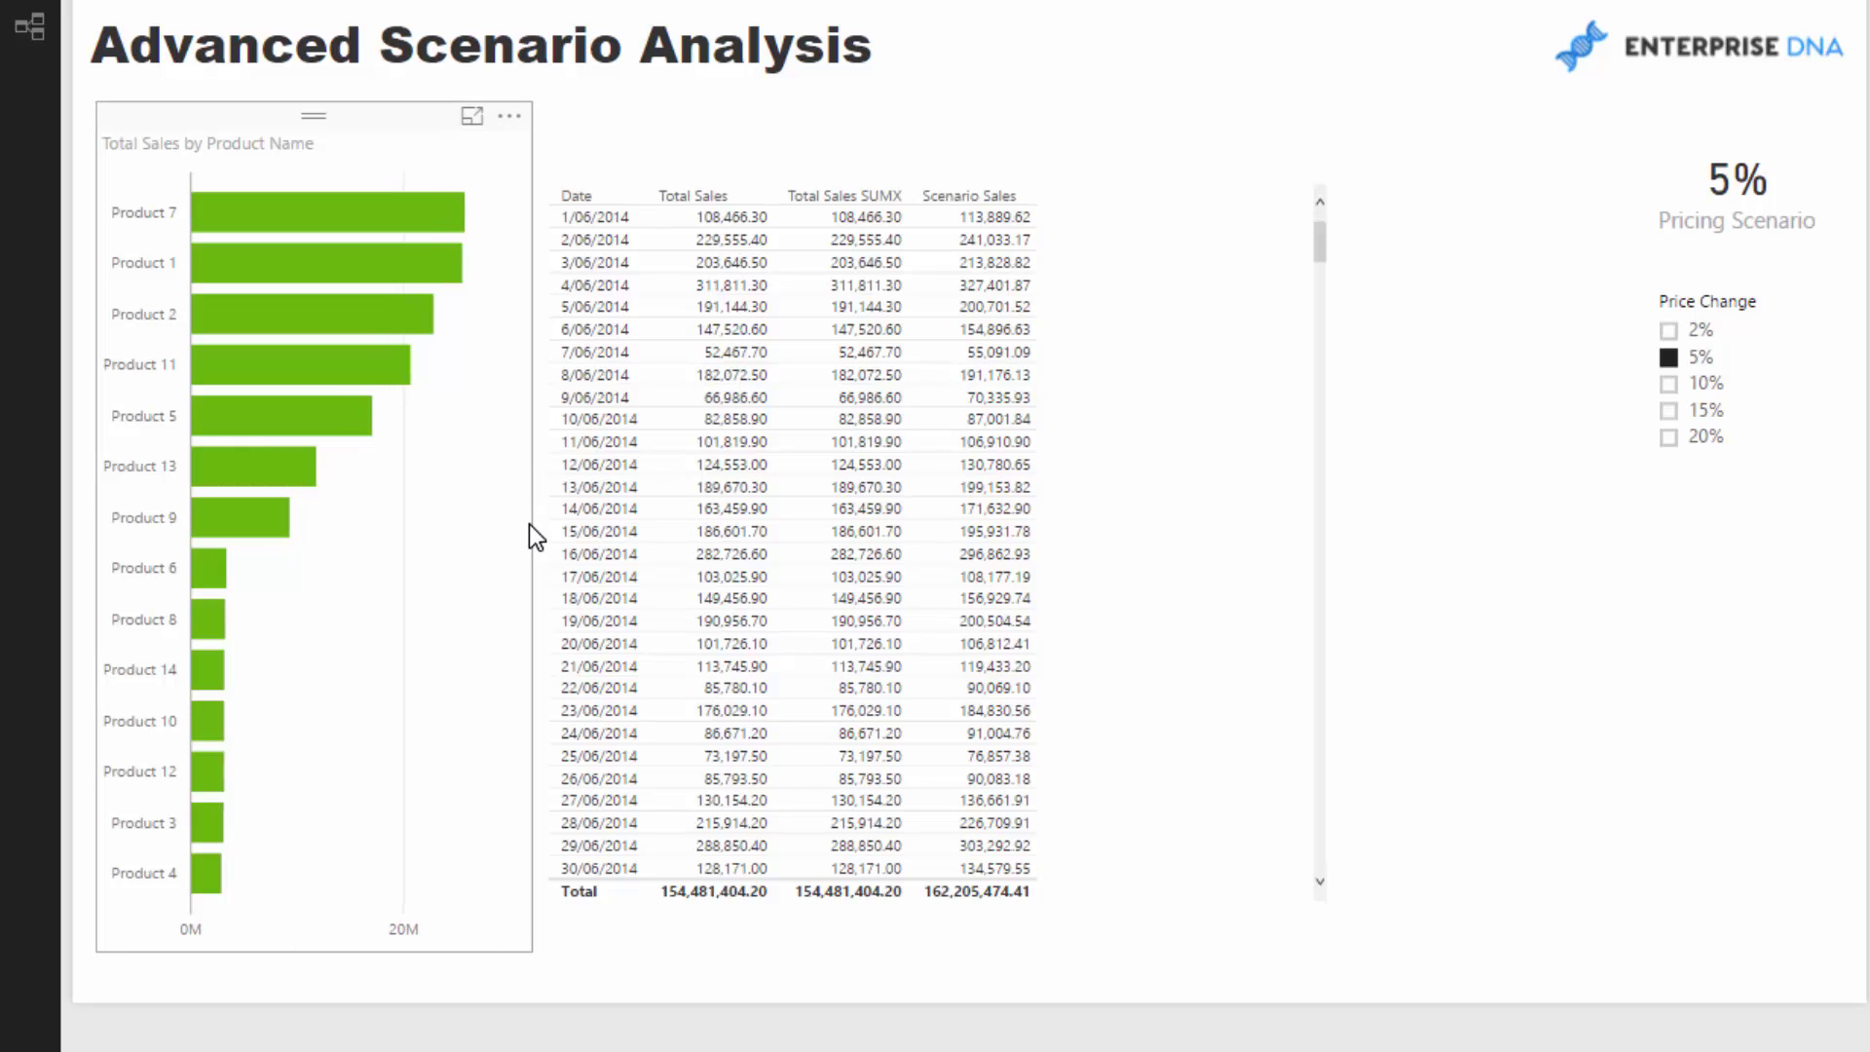
pyautogui.moveTo(1094, 388); pyautogui.dragTo(1160, 383)
# Cross-filter the sales table to Product 7, Product 1 and Product 2 together and compare Total Sales with Scenario Sales.
pyautogui.click(300, 210)
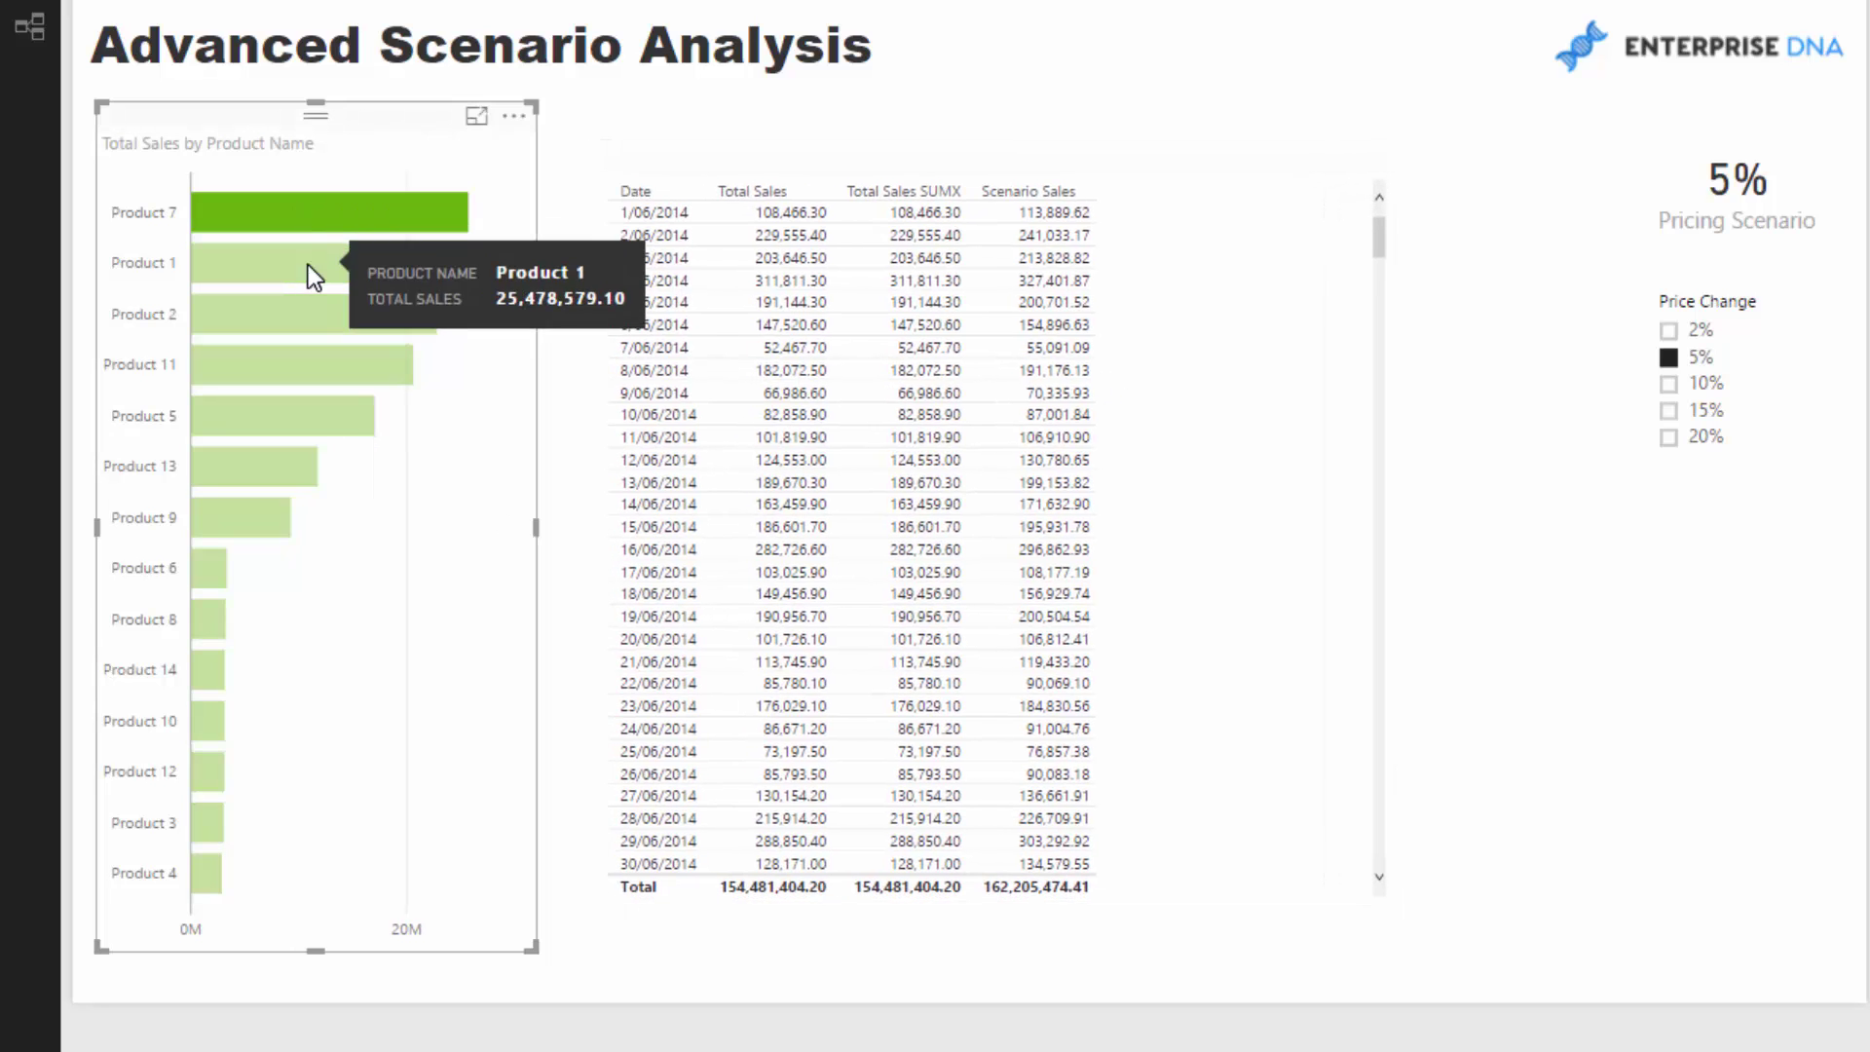
pyautogui.keyDown('ctrl'); pyautogui.click(307, 265); pyautogui.keyUp('ctrl')
pyautogui.keyDown('ctrl'); pyautogui.click(322, 314); pyautogui.keyUp('ctrl')
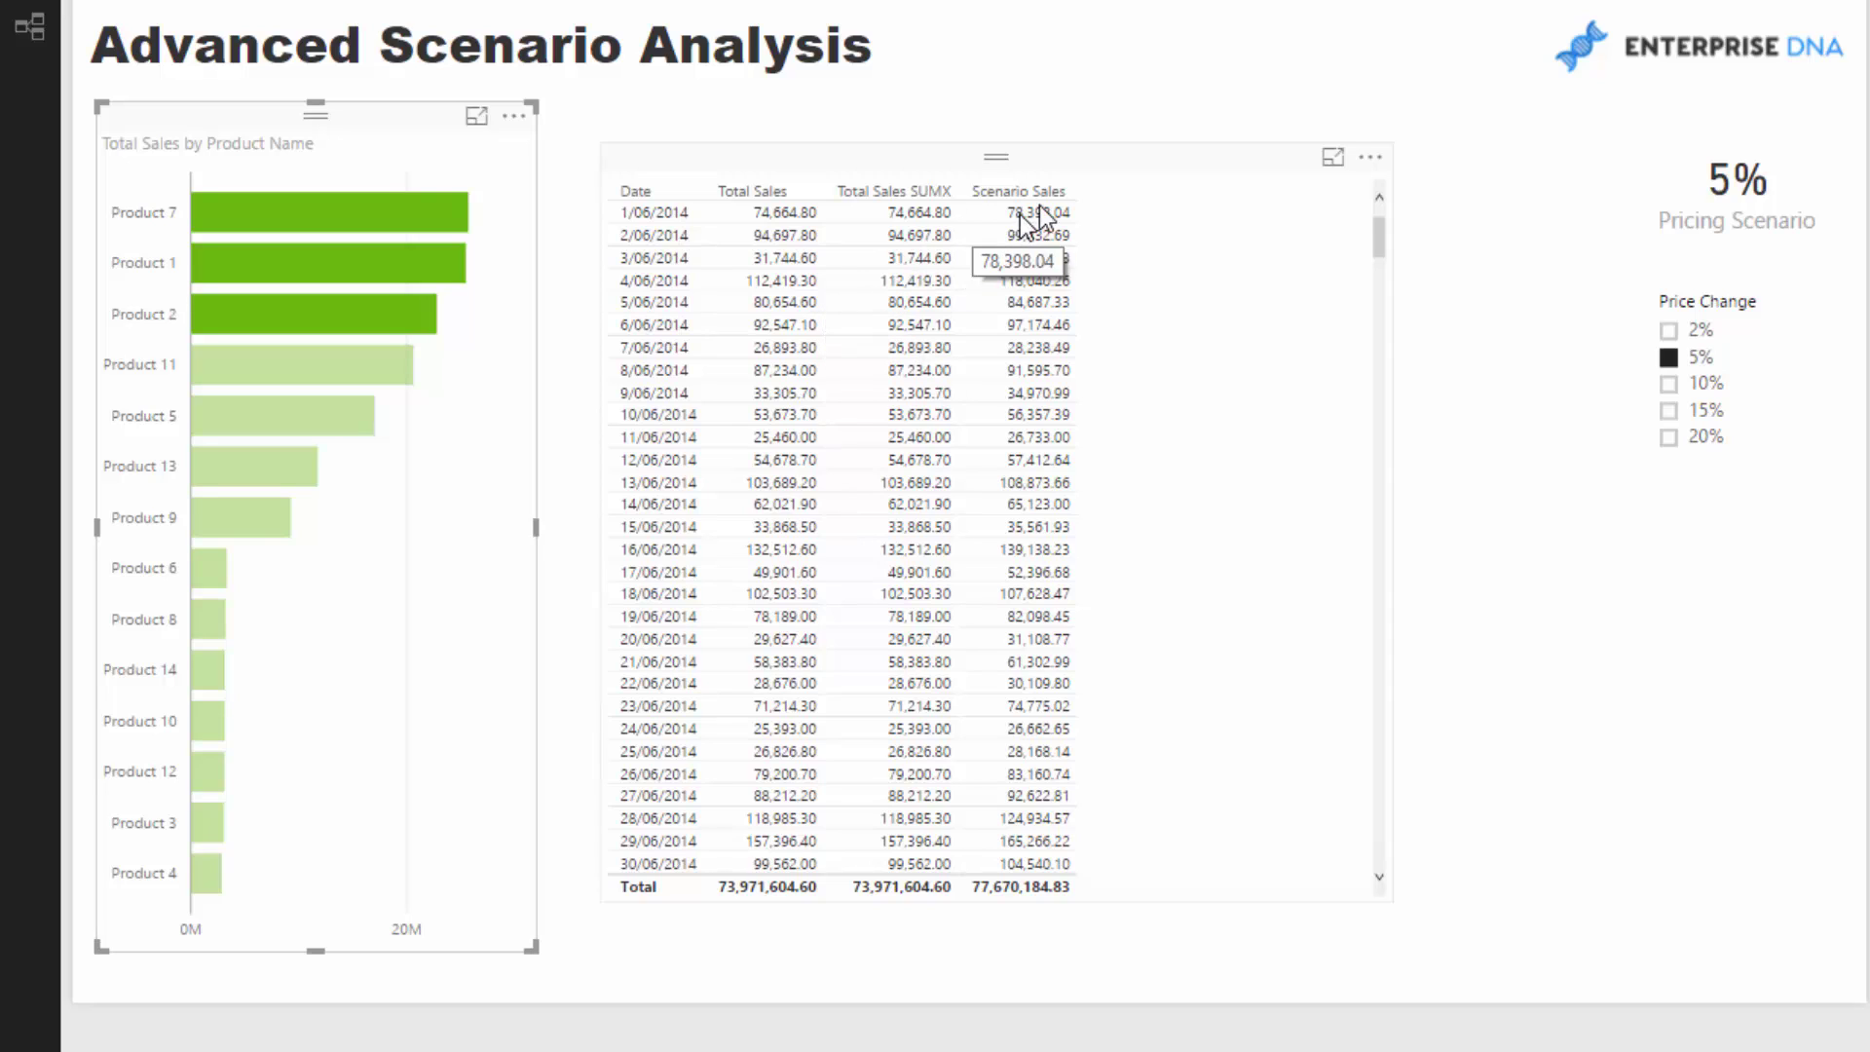
pyautogui.moveTo(405, 209)
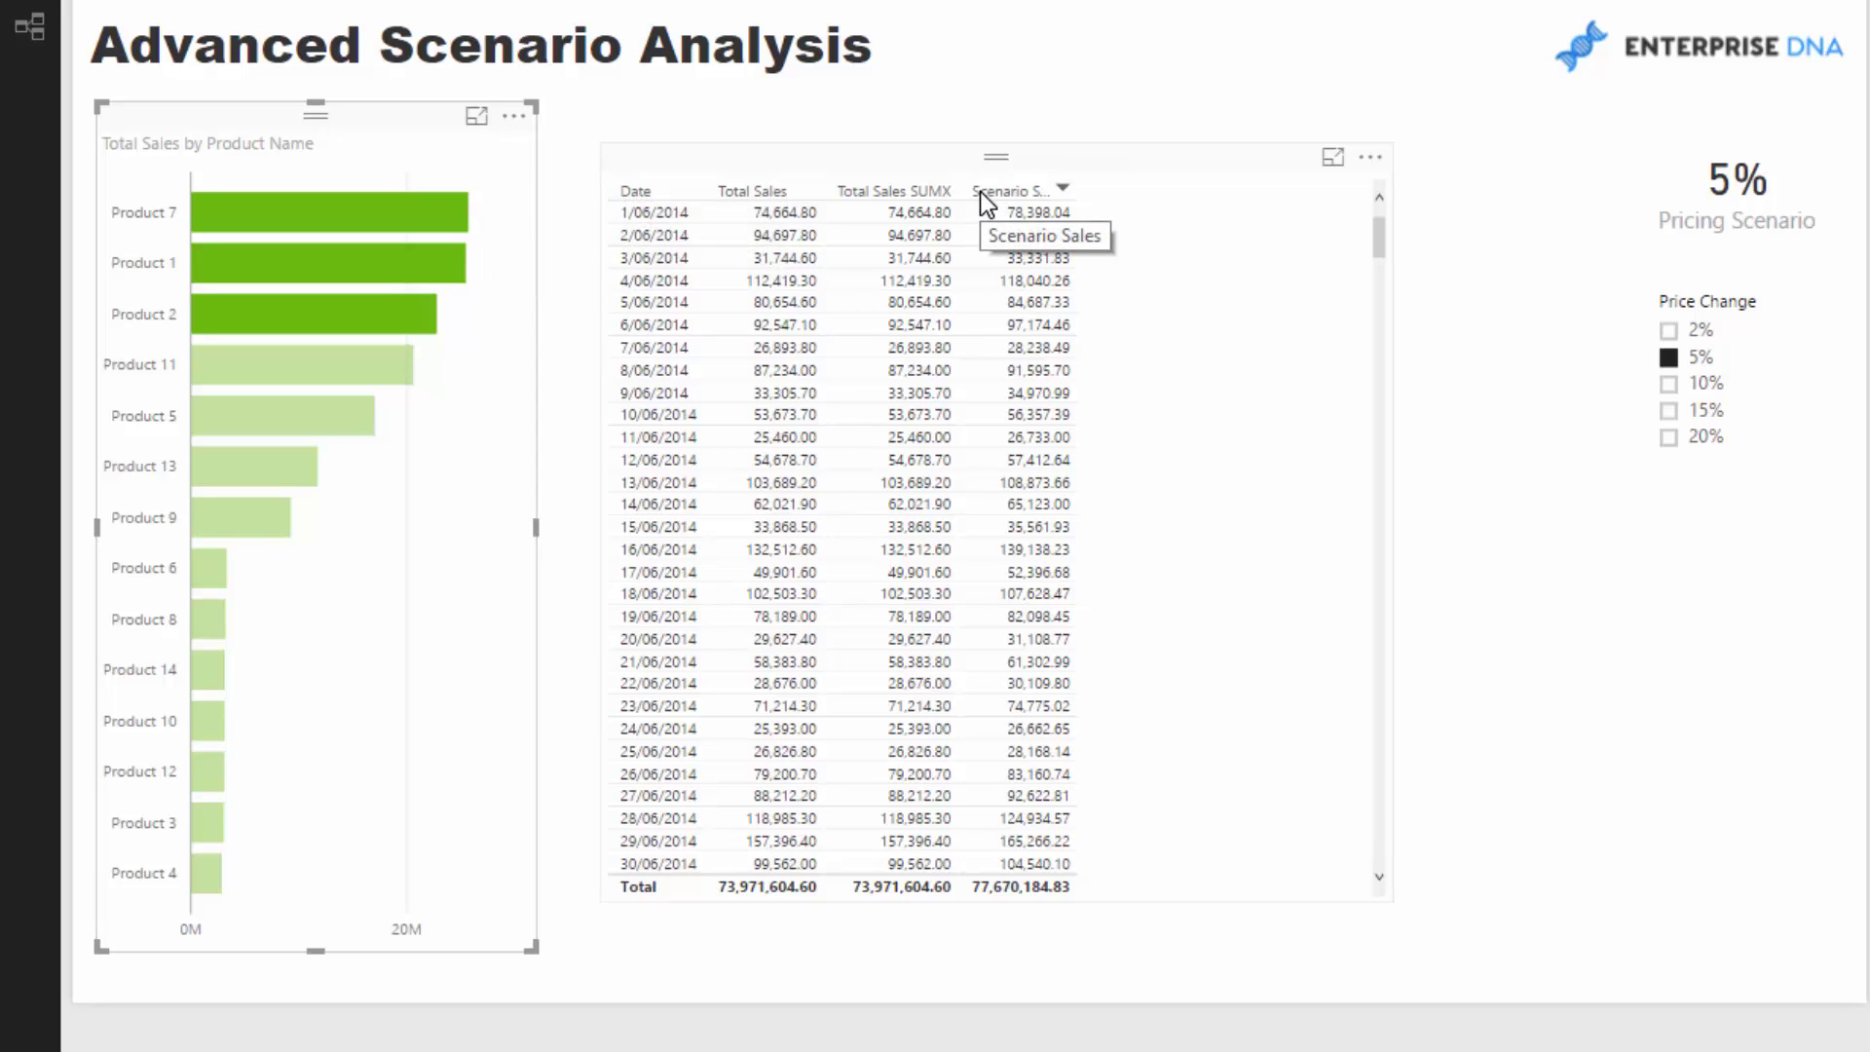
pyautogui.moveTo(388, 220)
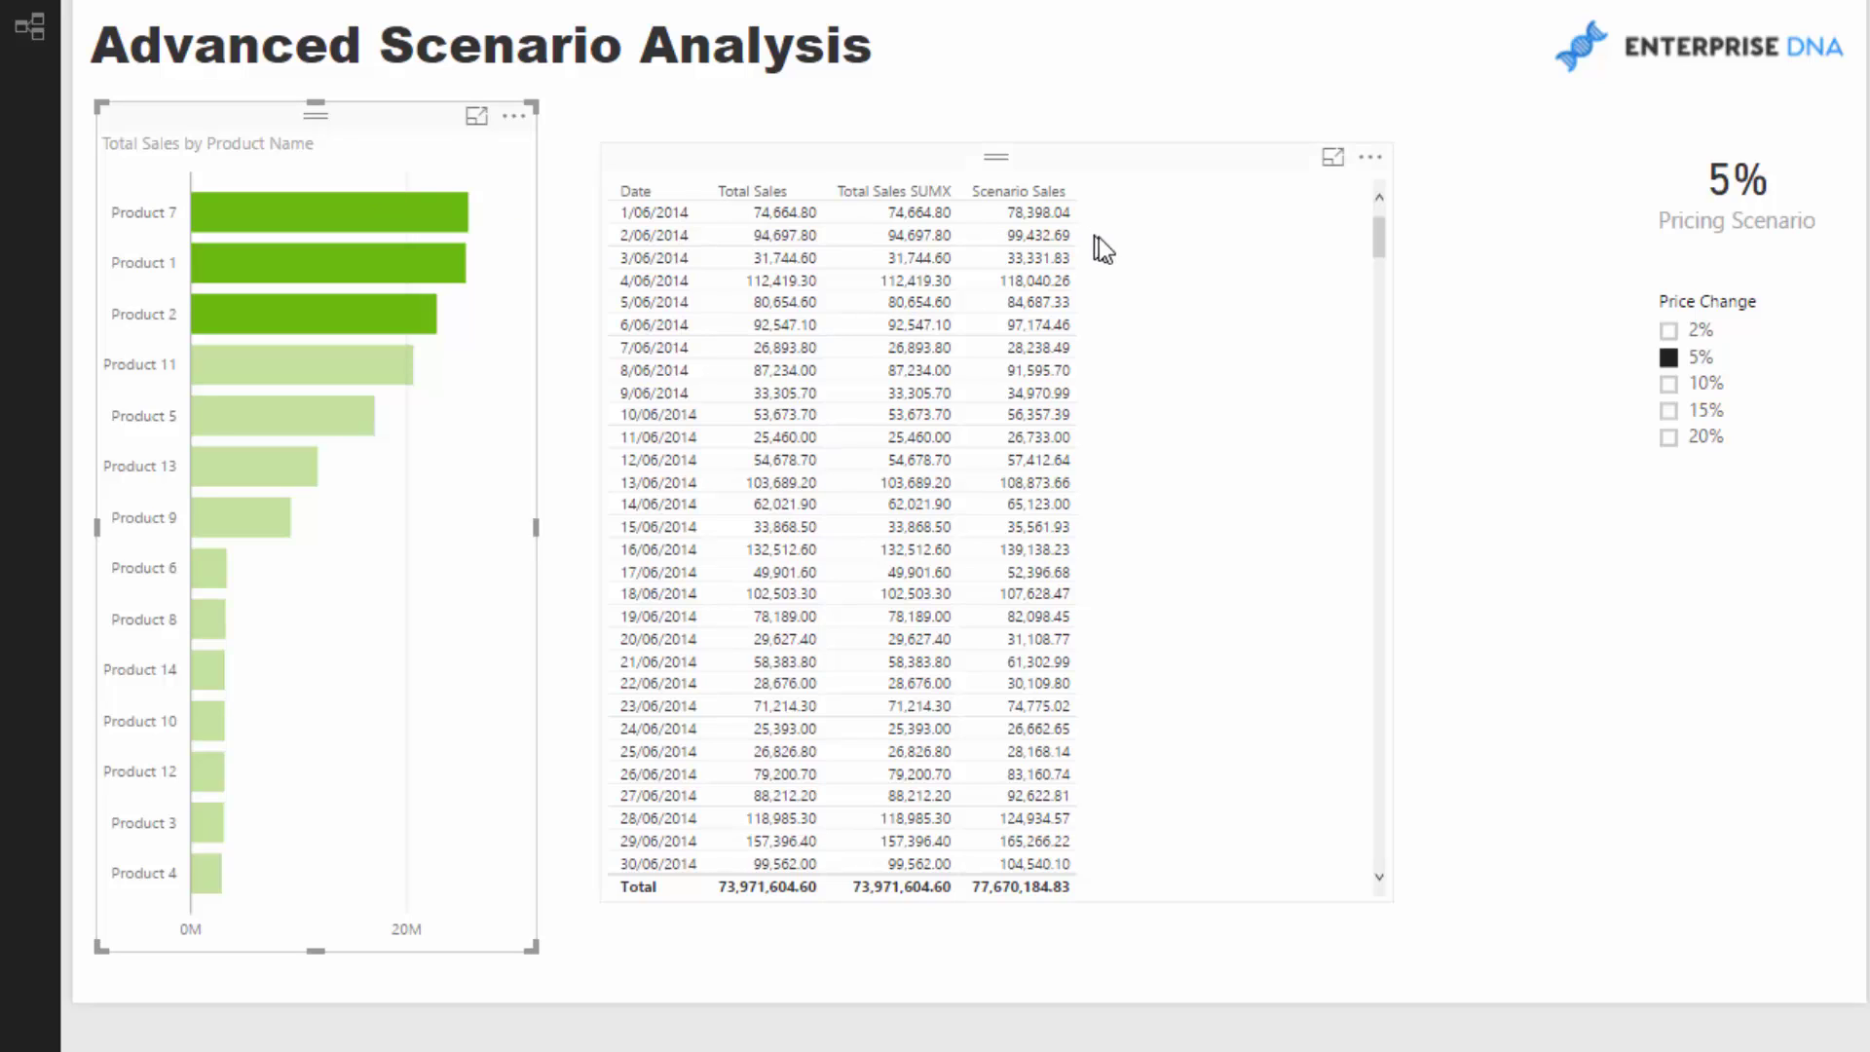
# Nudge the sales table slightly upward on the page and clear the product selection in the bar chart.
pyautogui.click(1190, 272)
pyautogui.moveTo(1205, 195); pyautogui.dragTo(1215, 179)
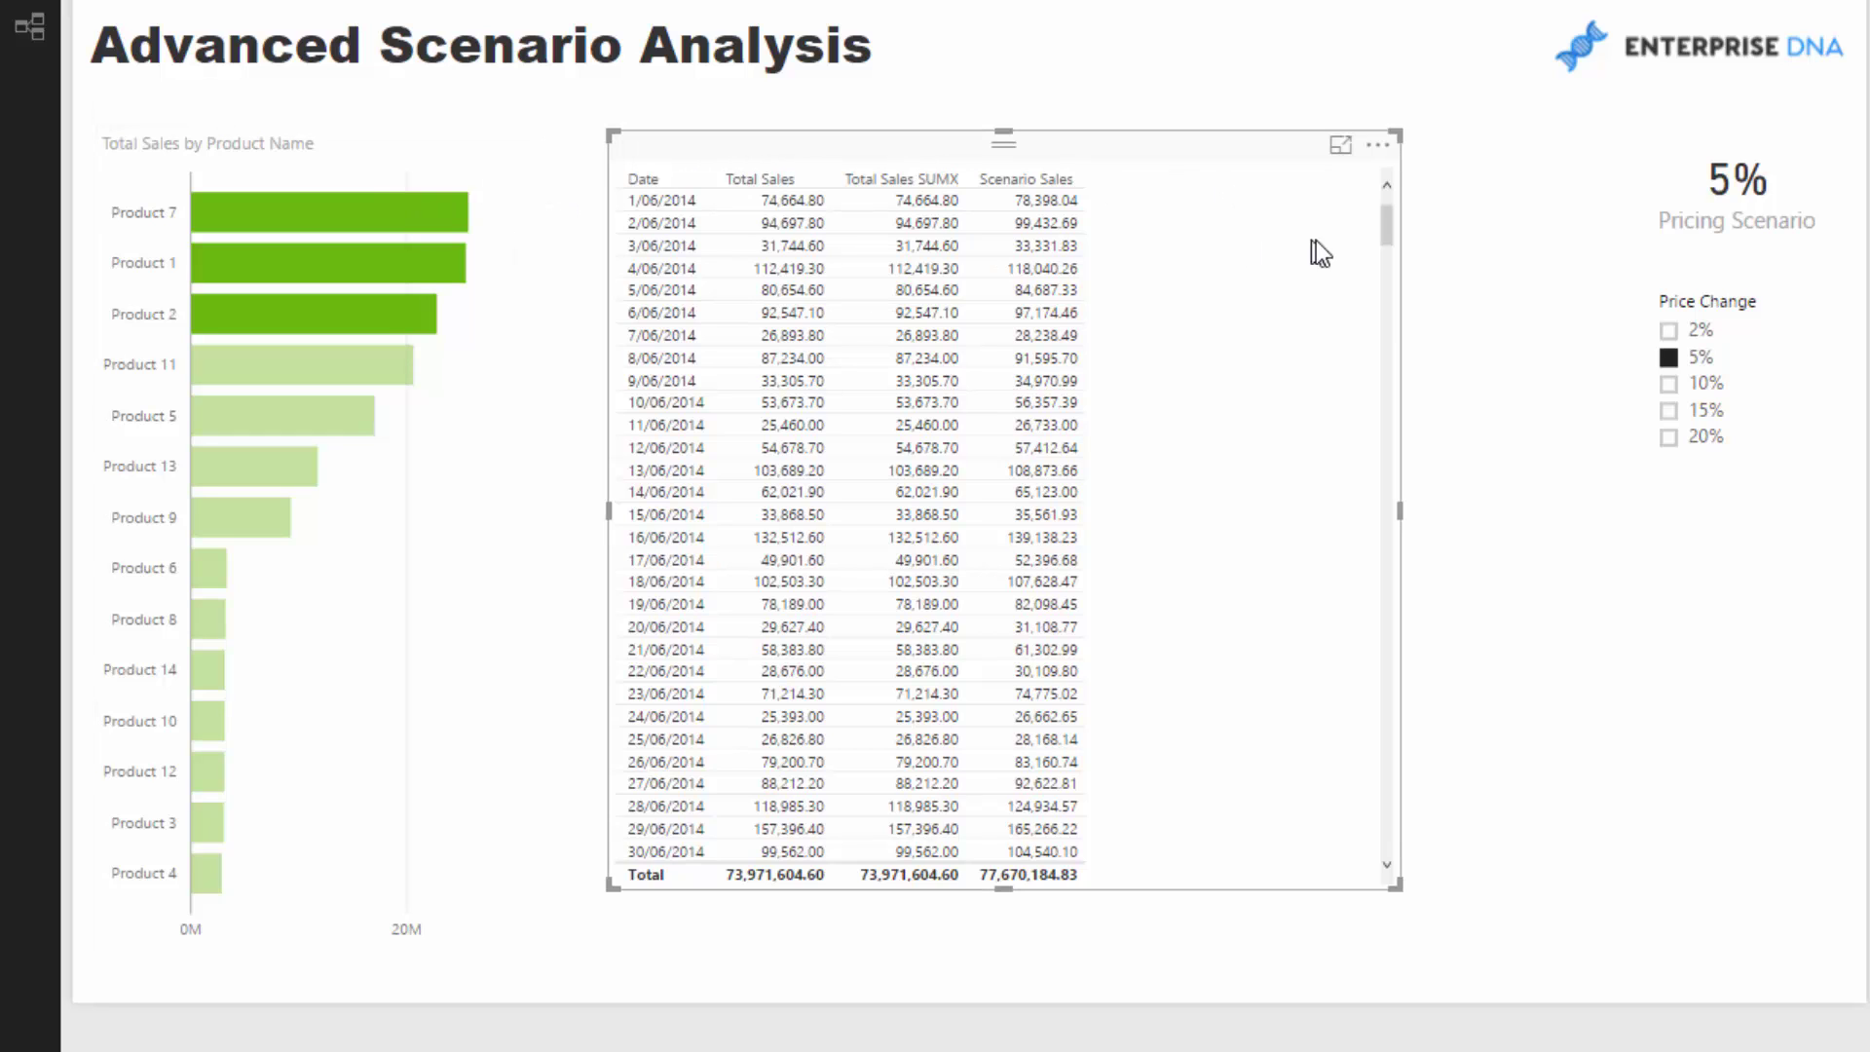
pyautogui.click(350, 208)
pyautogui.click(339, 288)
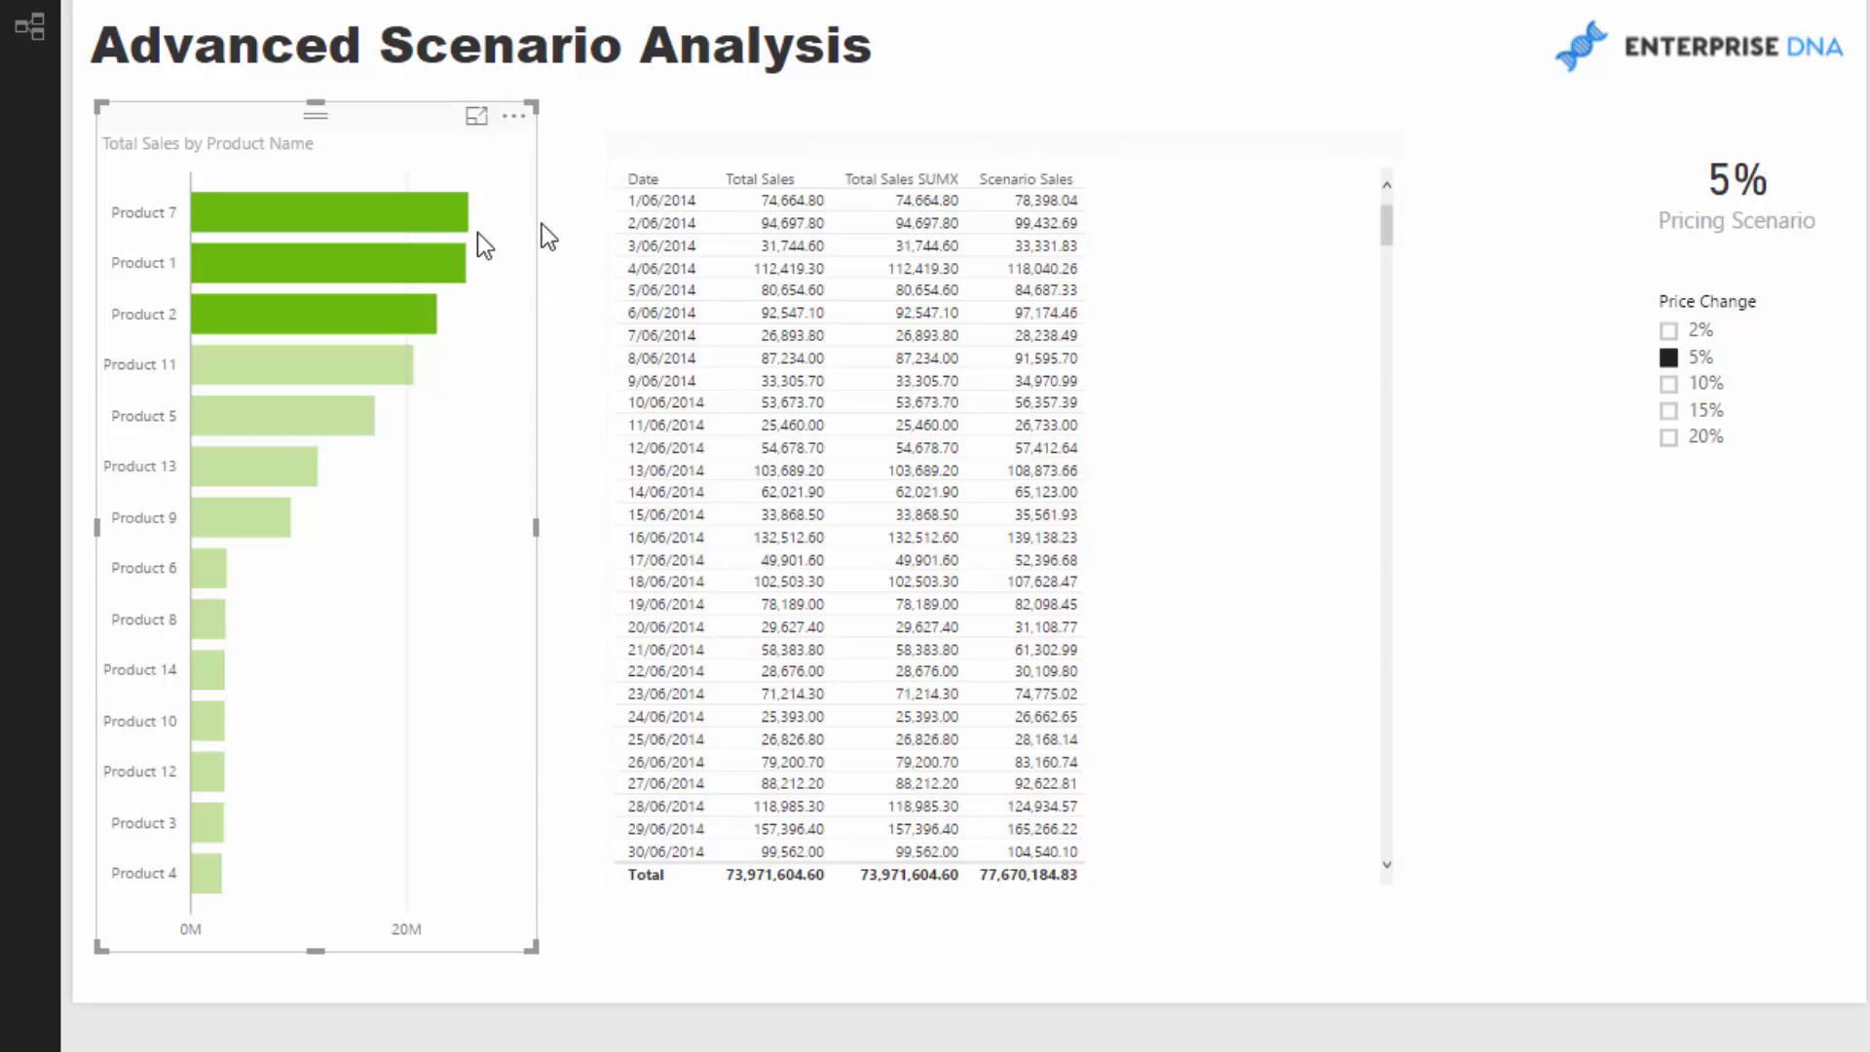
pyautogui.click(359, 218)
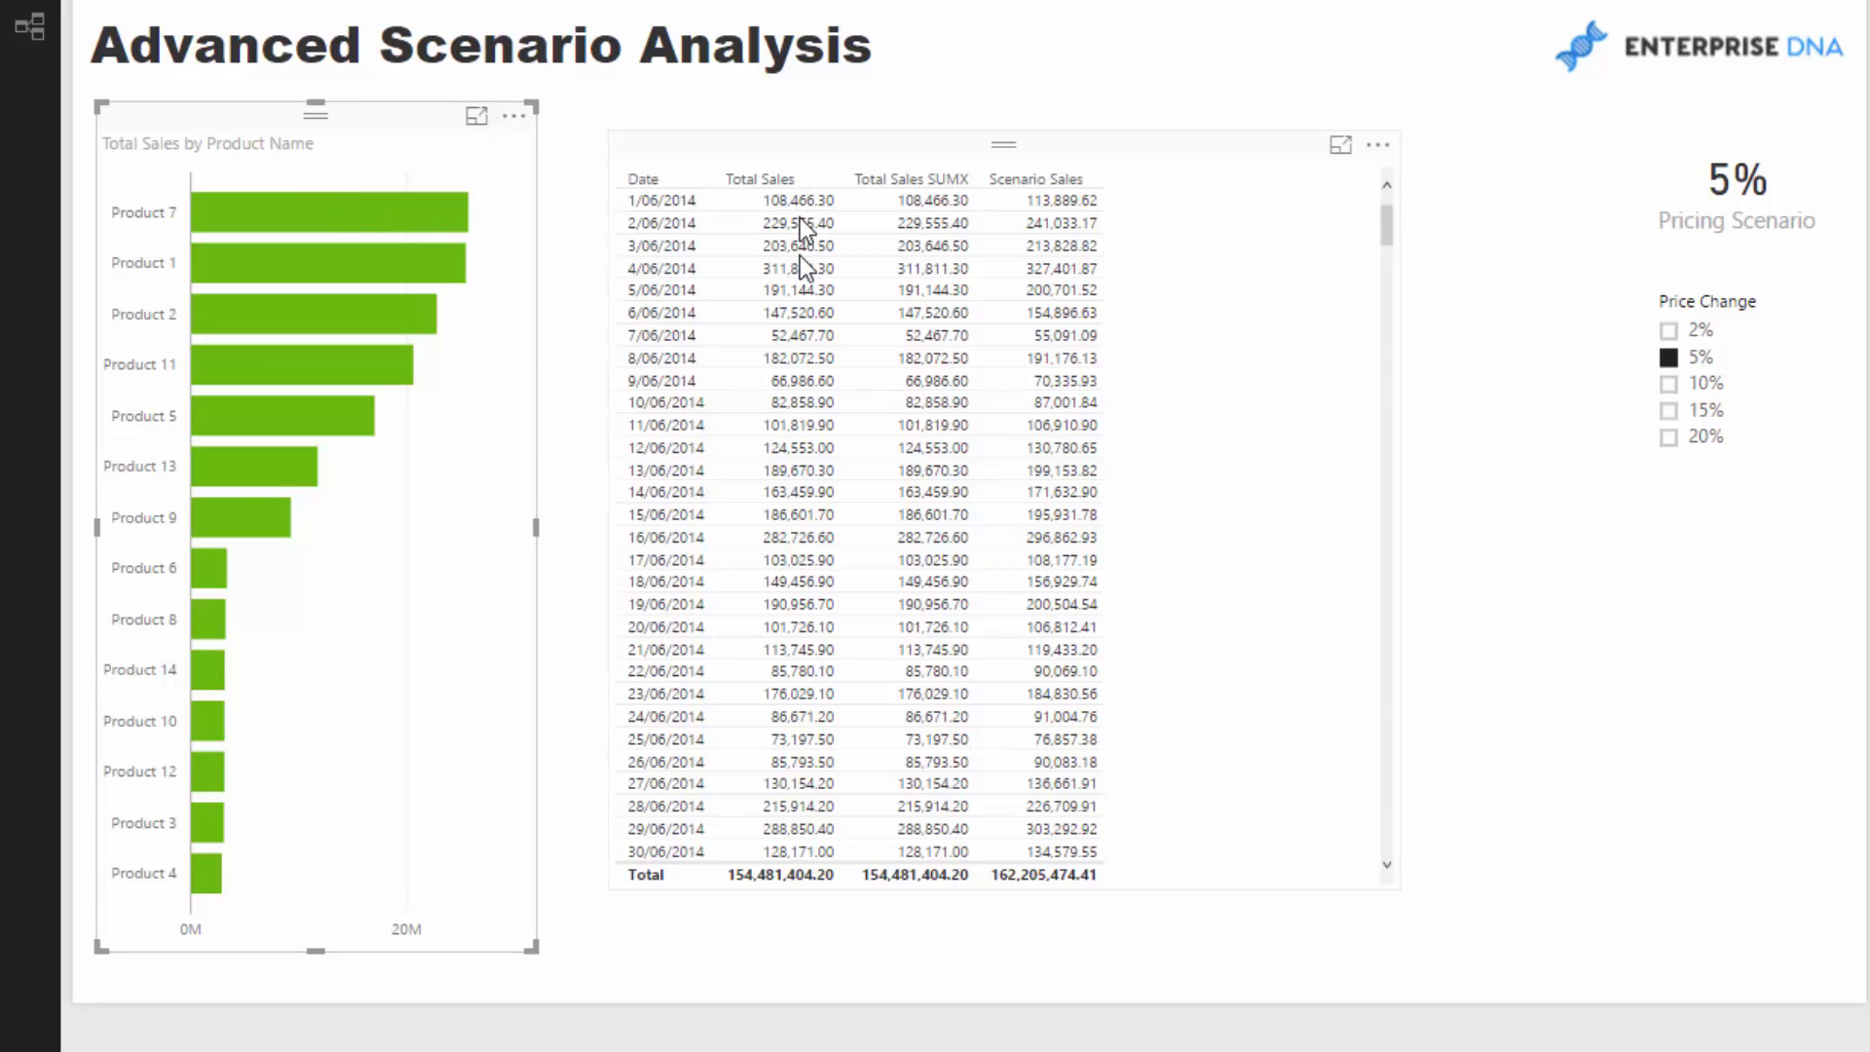
pyautogui.click(371, 214)
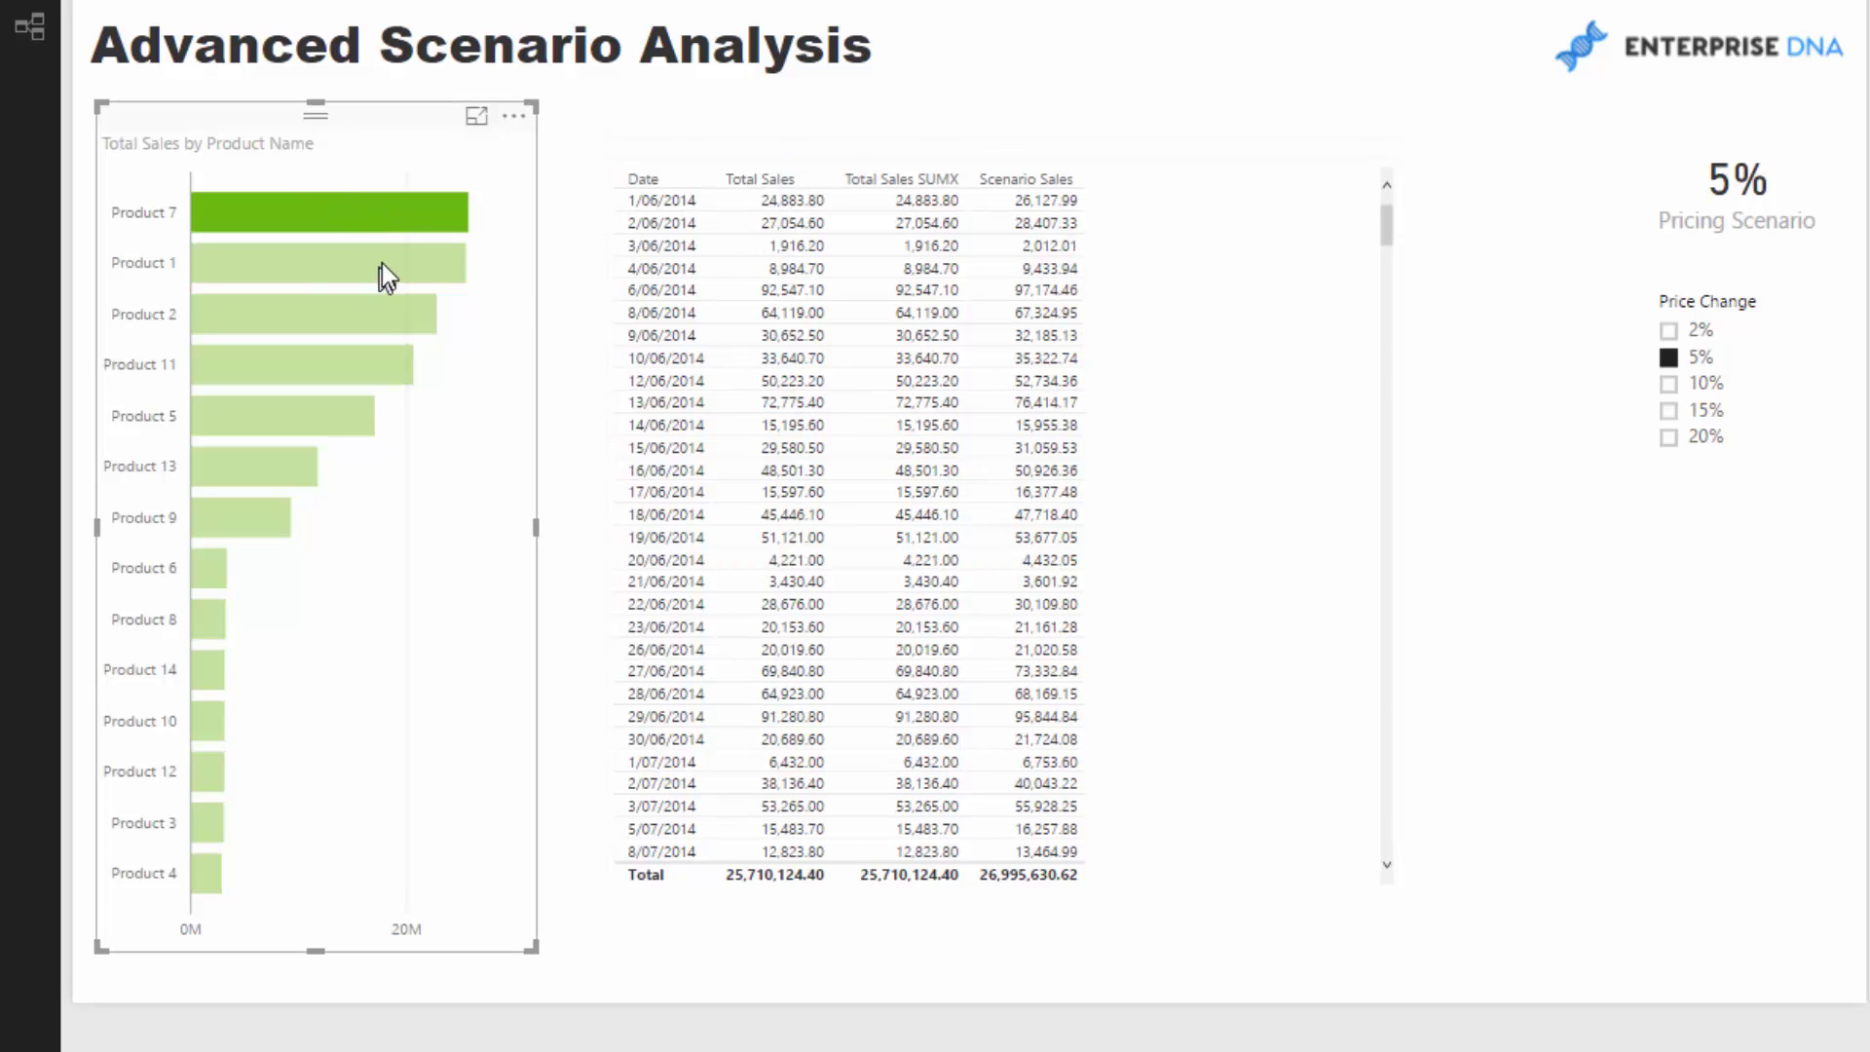
pyautogui.click(409, 212)
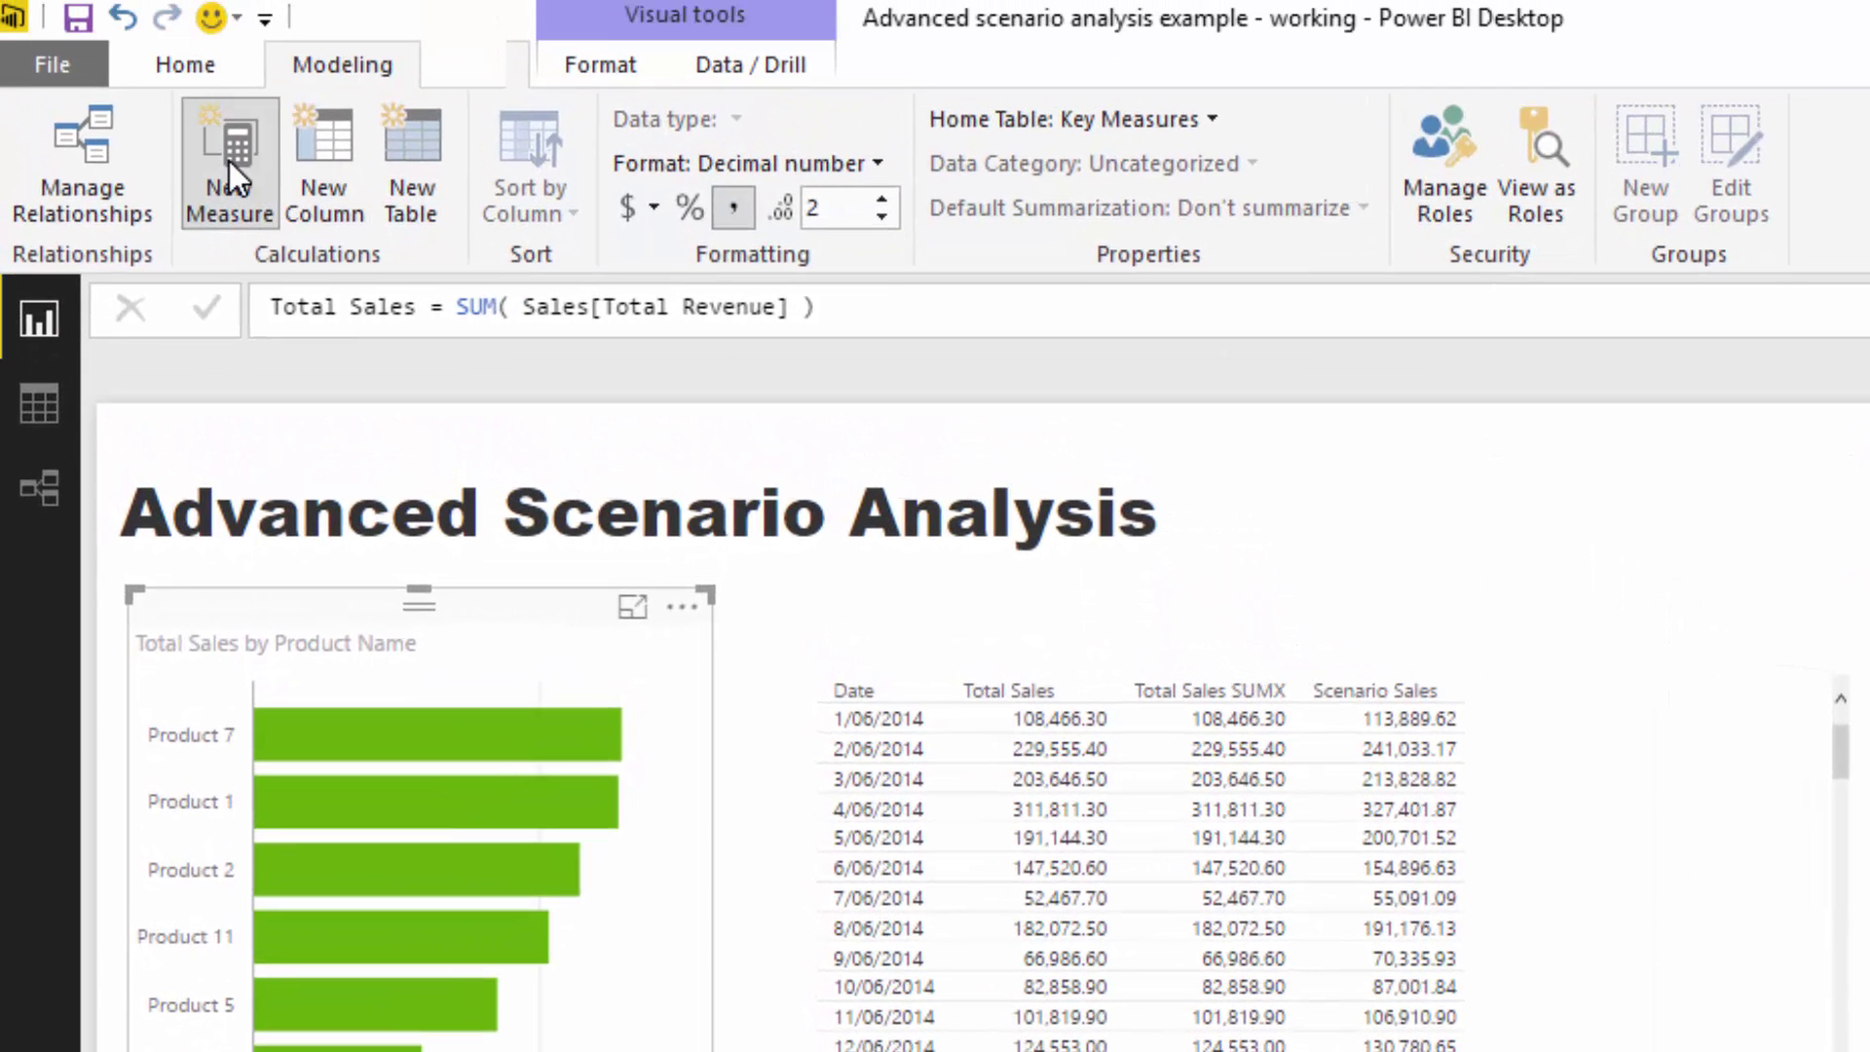
# Create a new measure named All Sales, with its formula starting on a second line.
pyautogui.click(230, 160)
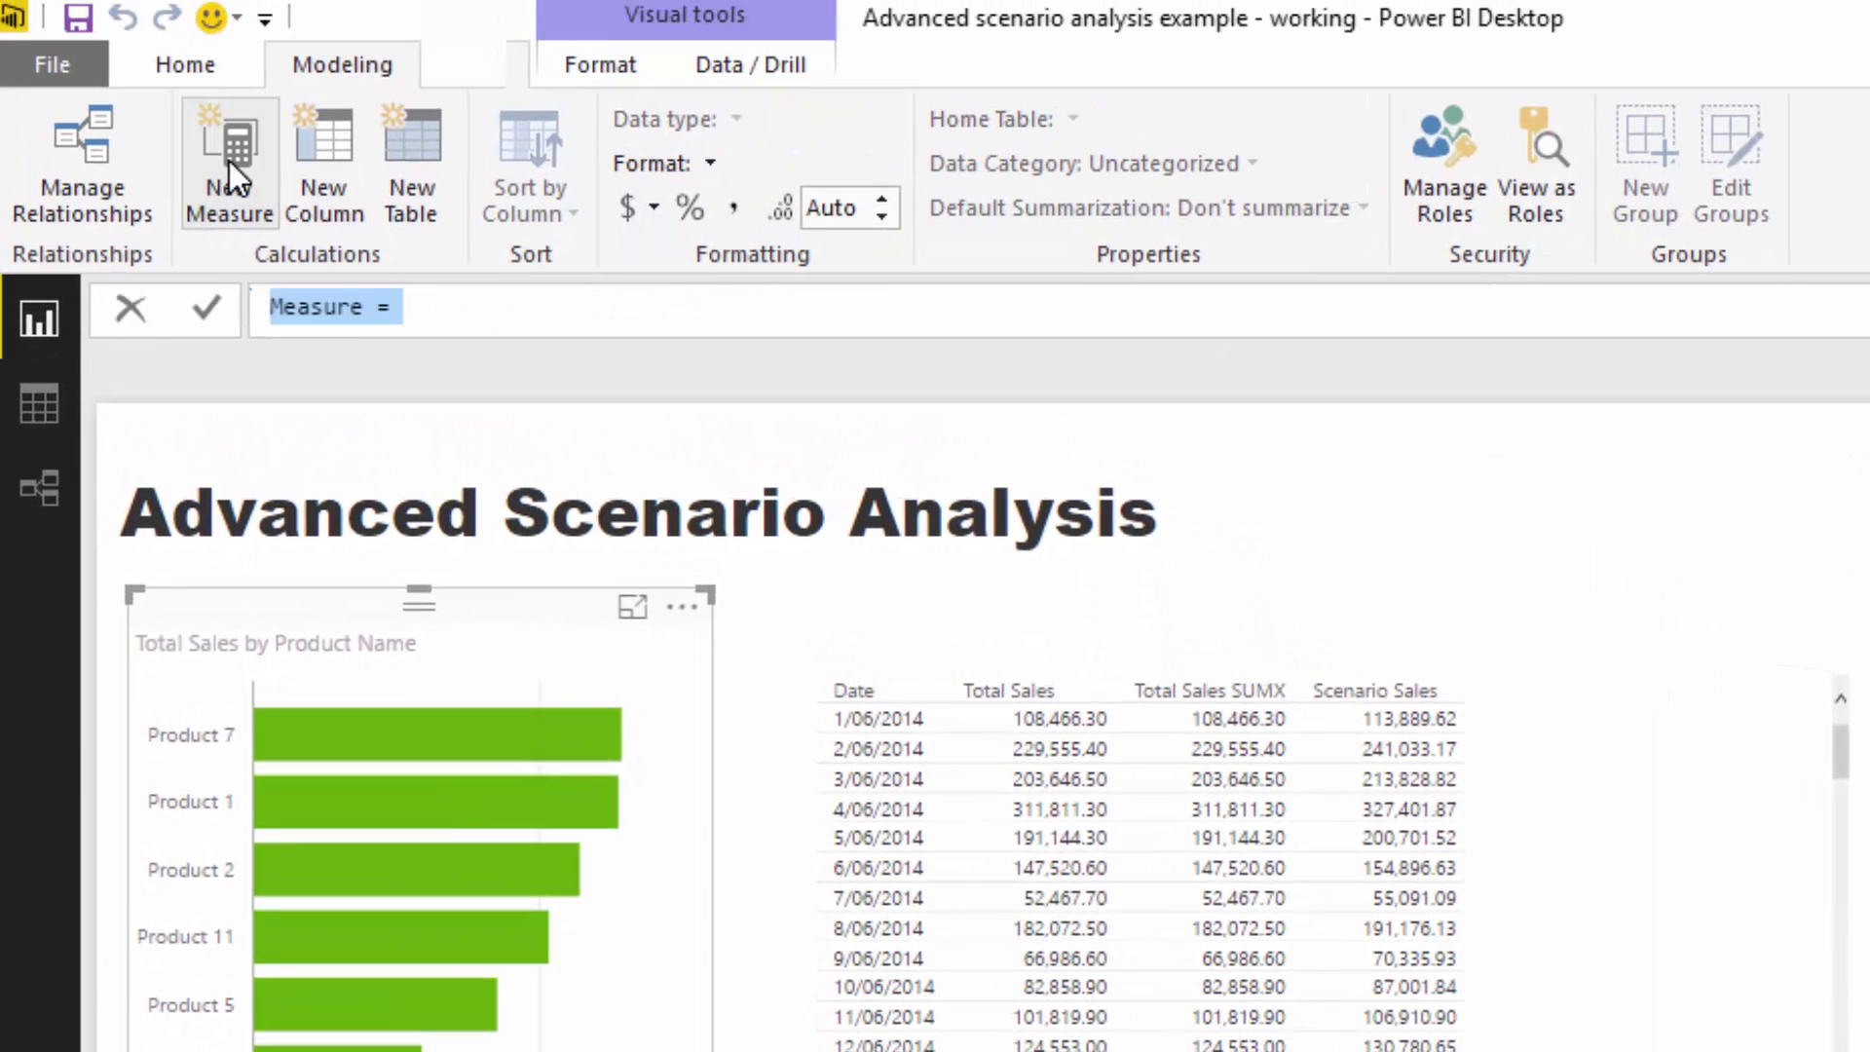
pyautogui.write('ALL')
pyautogui.press('BackSpace')
pyautogui.press('BackSpace')
pyautogui.write('l')
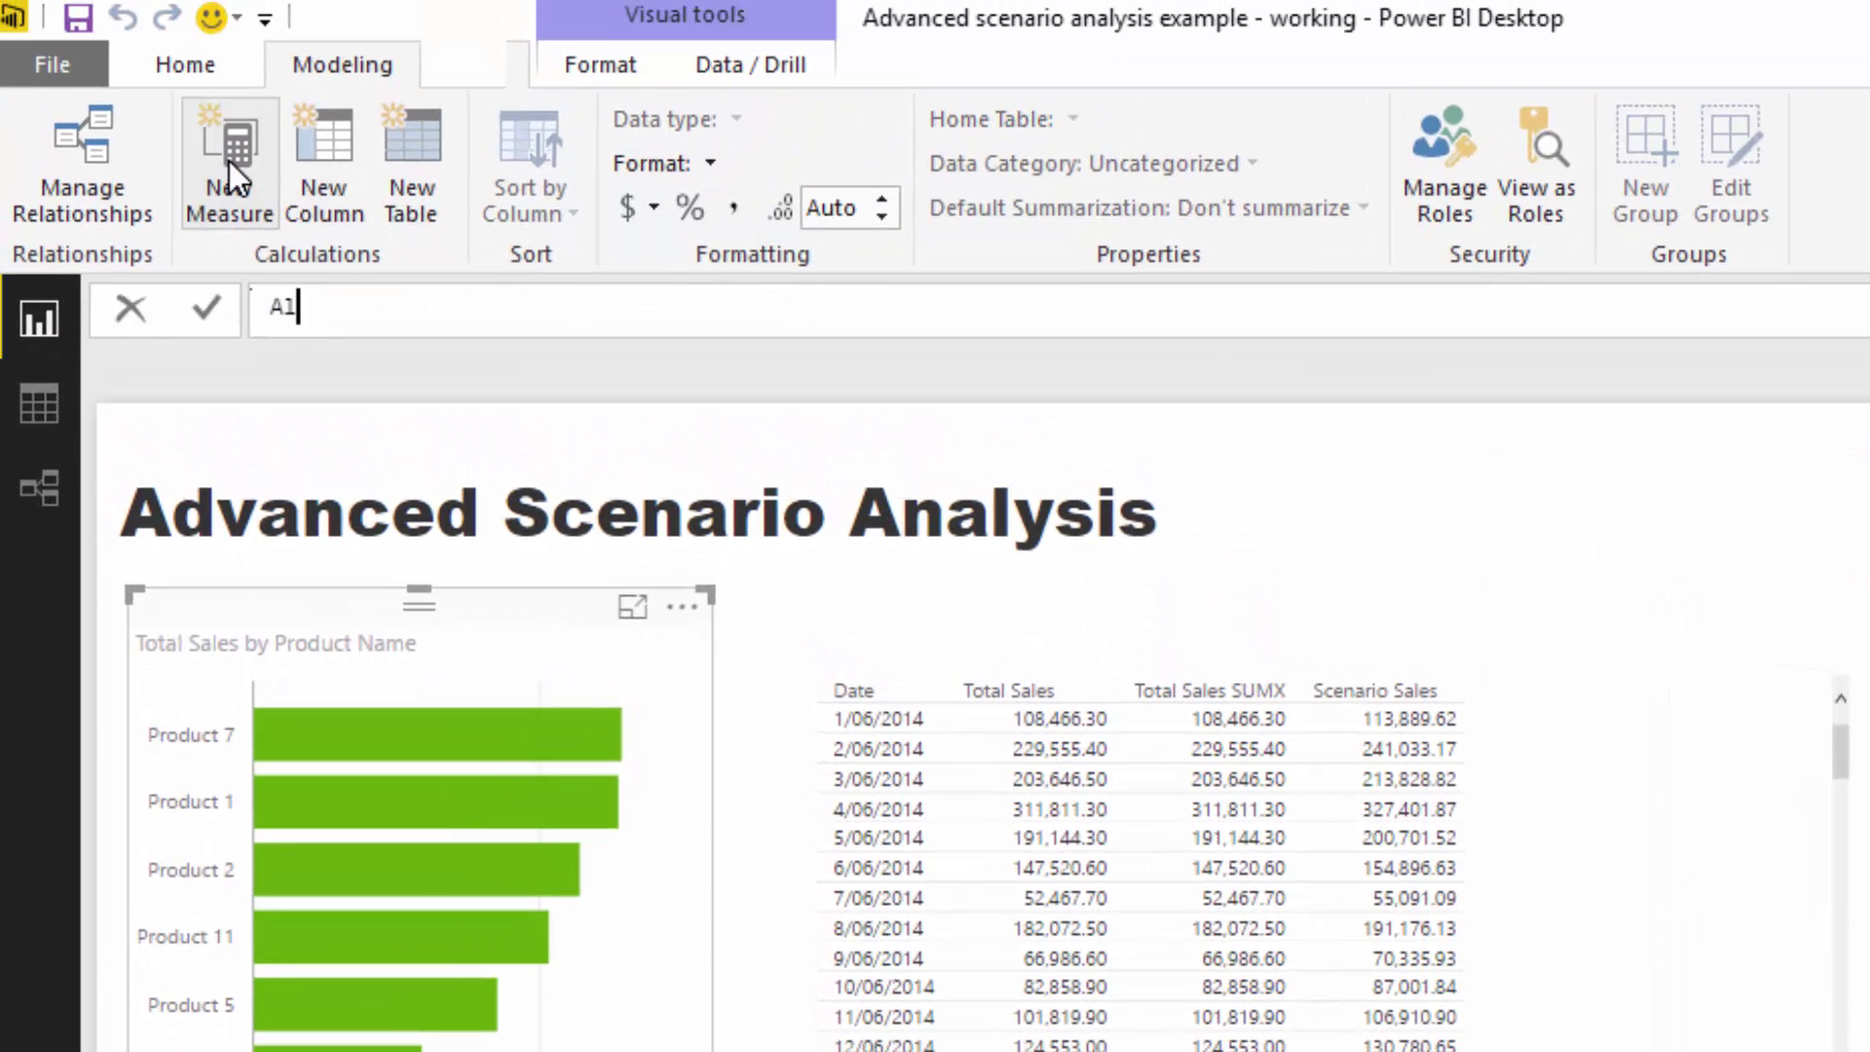
pyautogui.write('l Sales =')
pyautogui.hotkey('shift', 'Return')
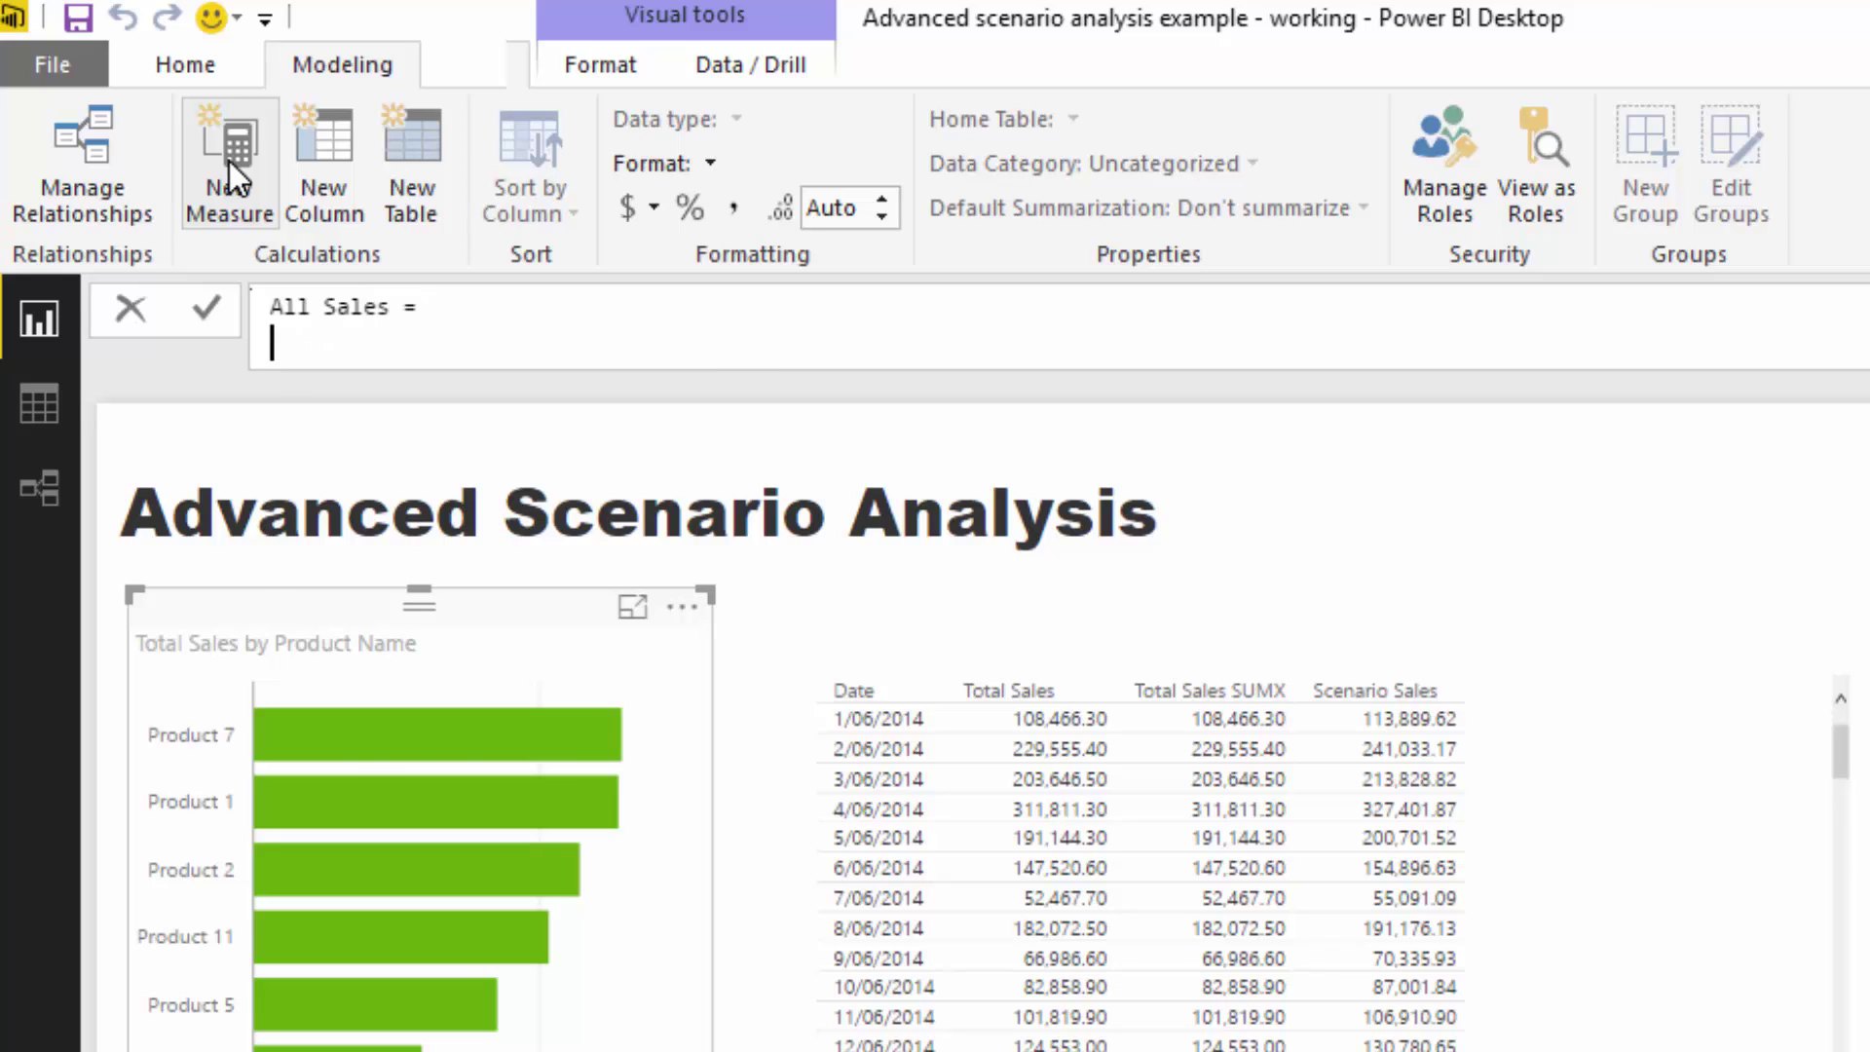
# Define the All Sales measure as CALCULATE( [Total Sales], ALL( Products ) ).
pyautogui.write('CAL')
pyautogui.press('Tab')
pyautogui.write('Total')
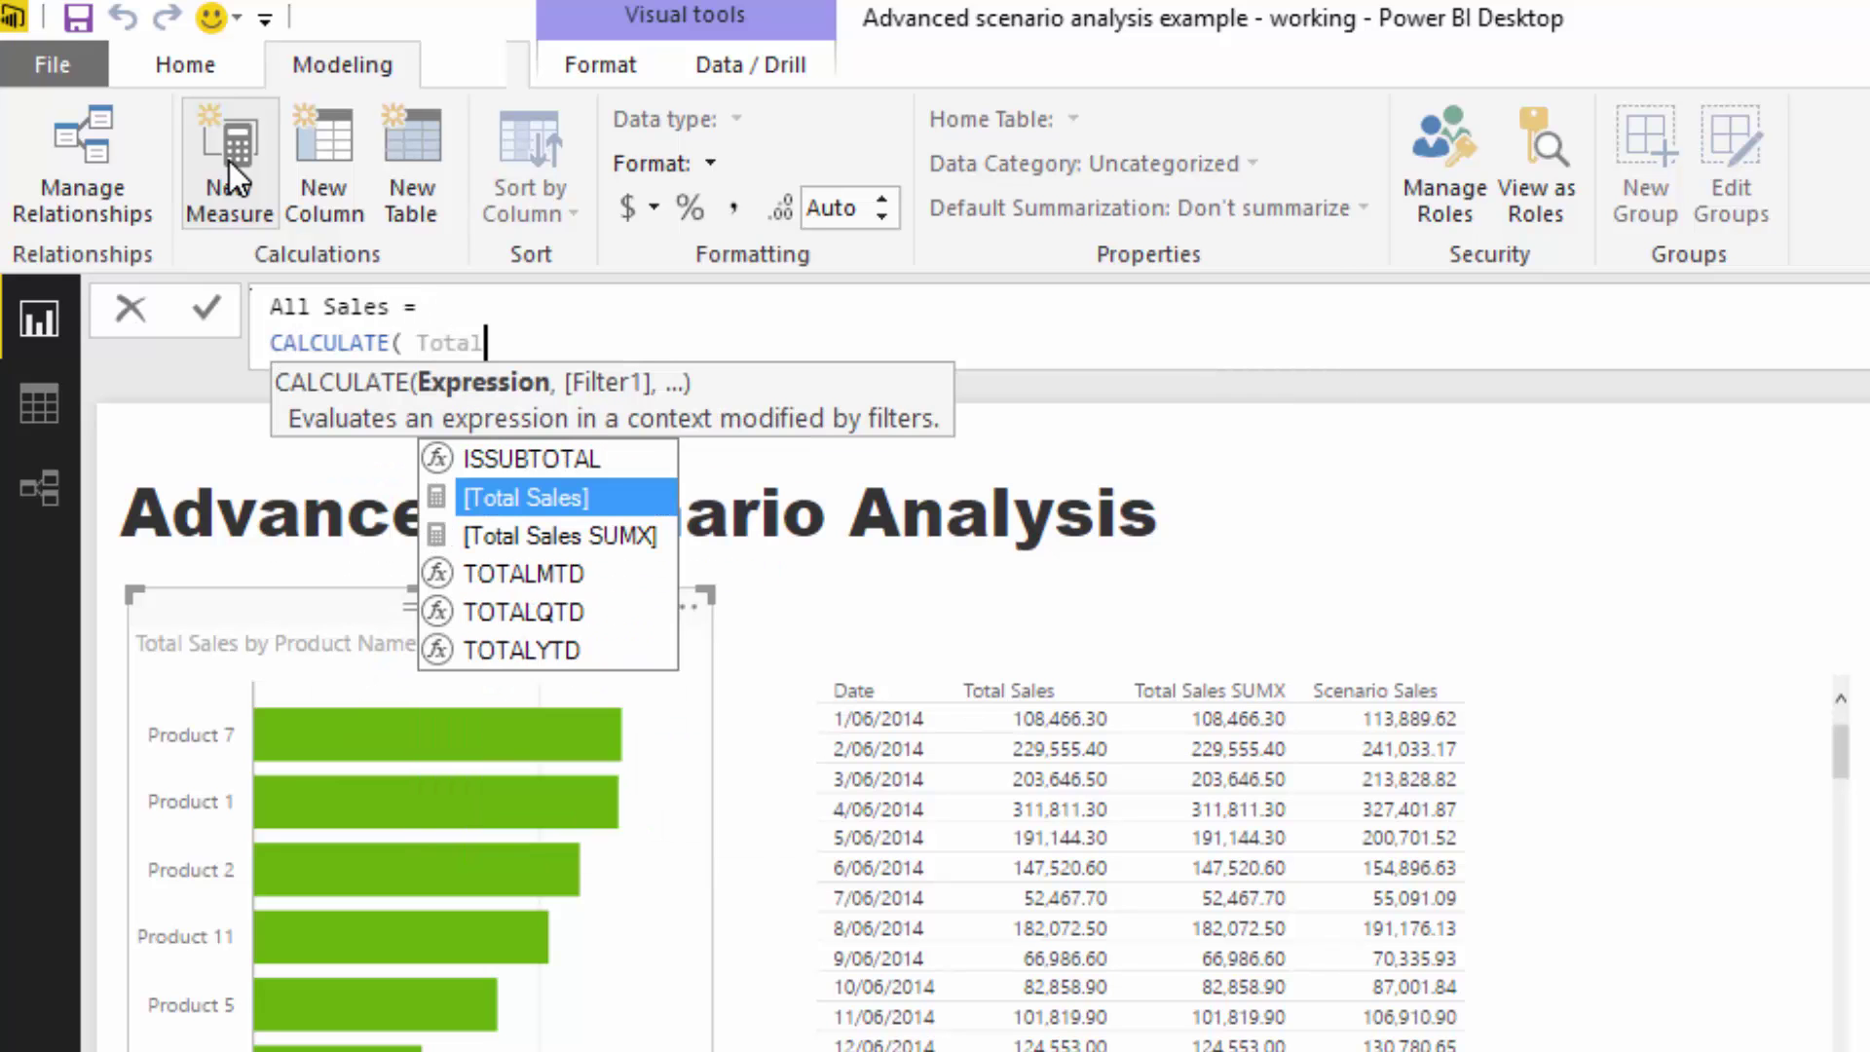
pyautogui.press('Tab')
pyautogui.write(', ALL')
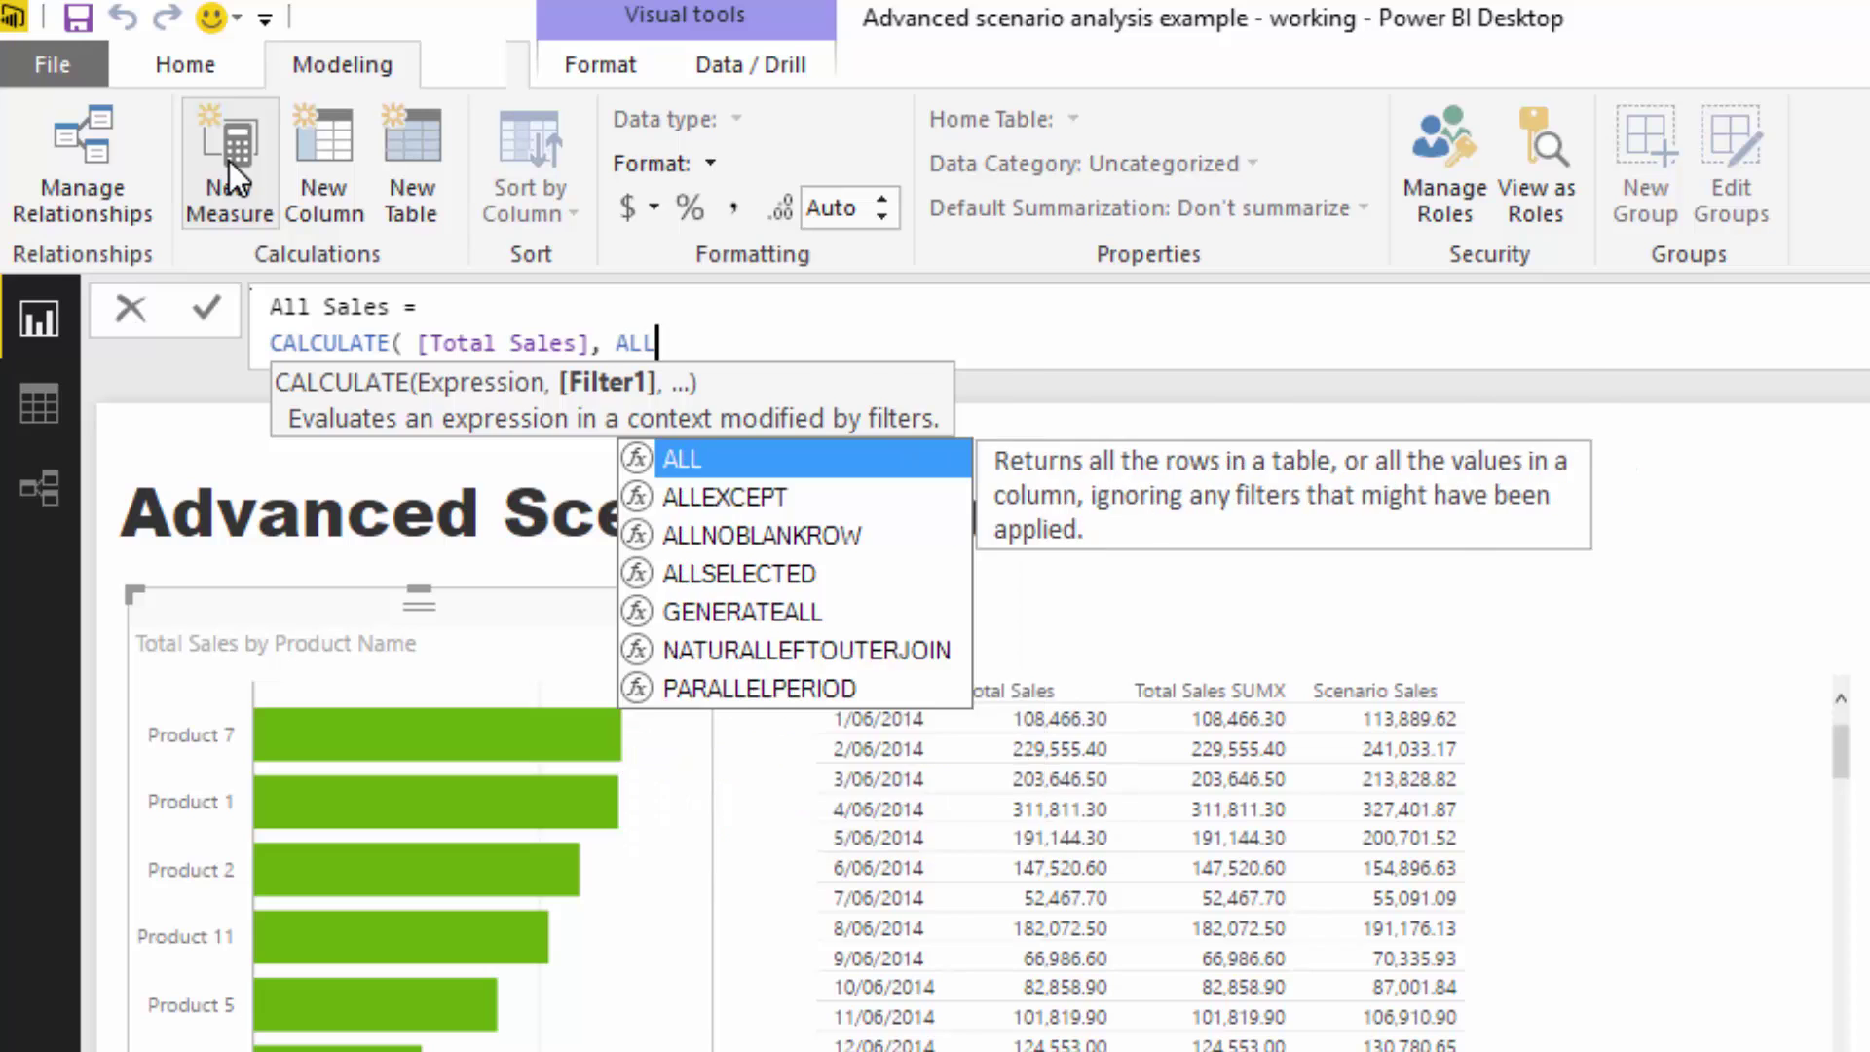
pyautogui.write('( Produ')
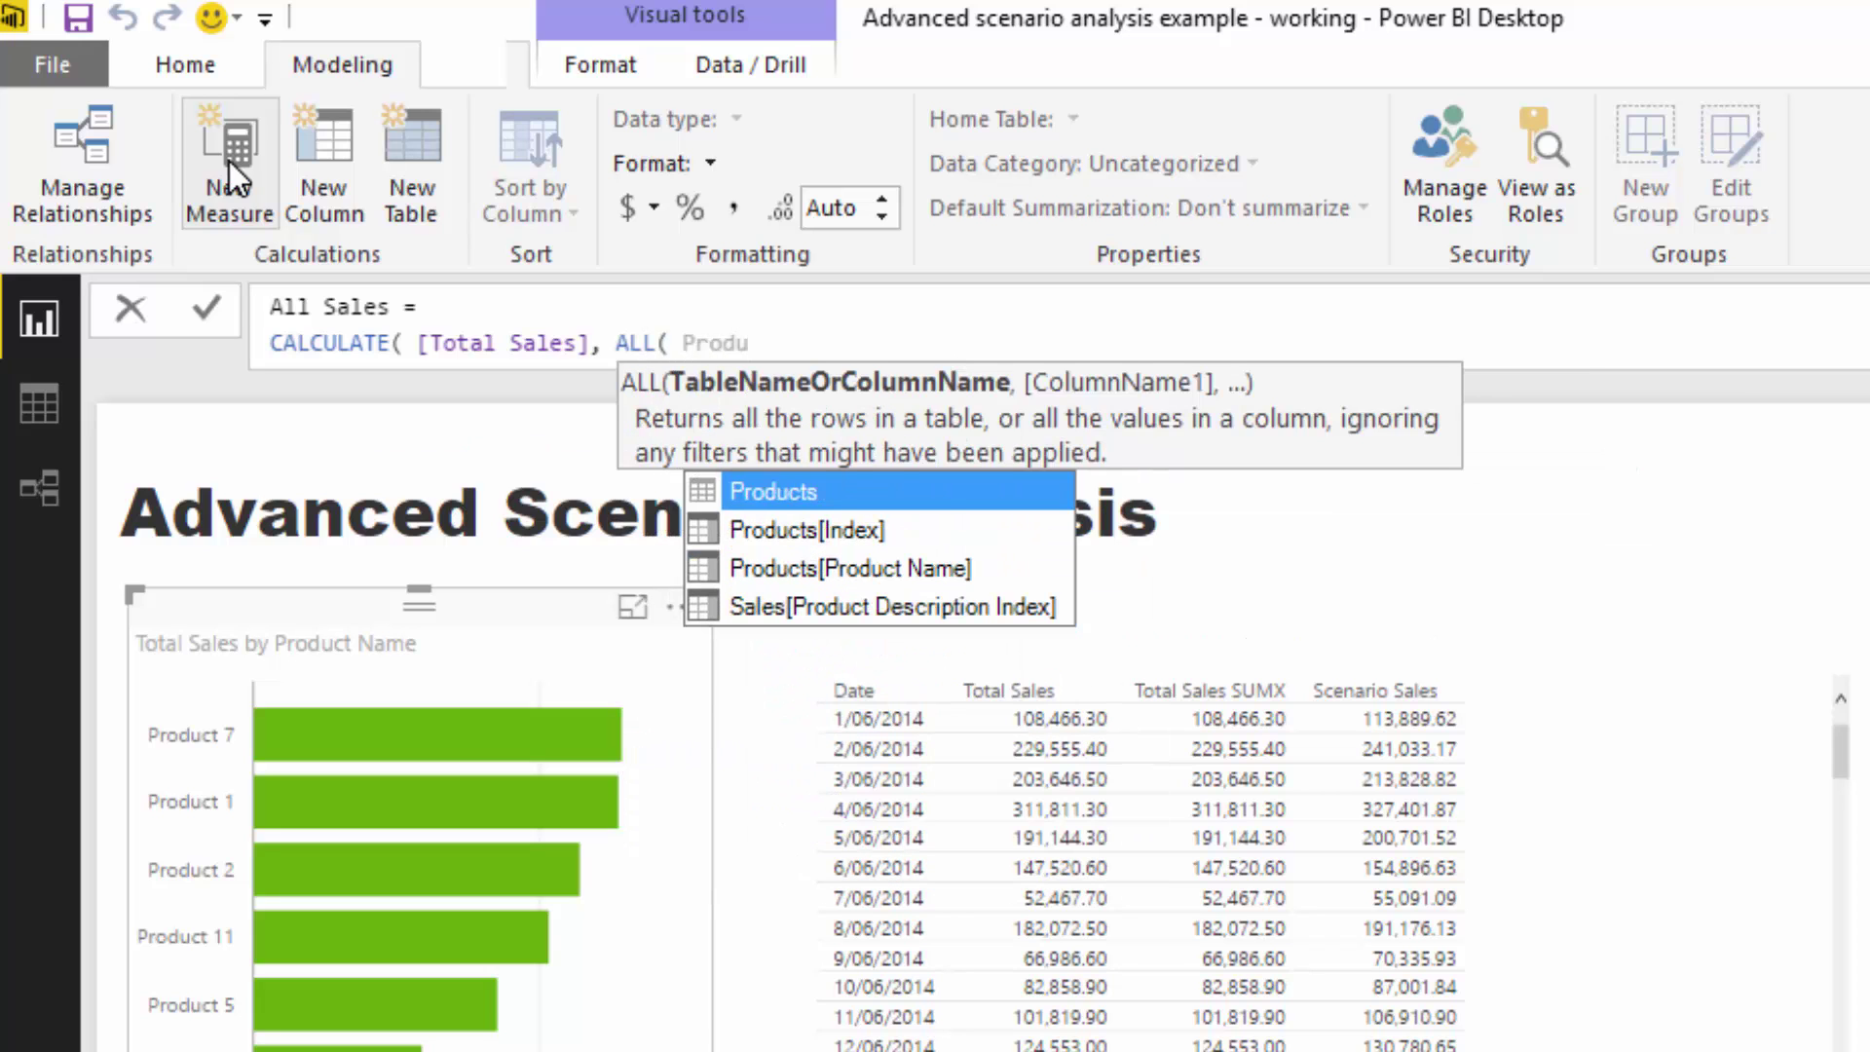
pyautogui.press('Tab')
pyautogui.write(') )')
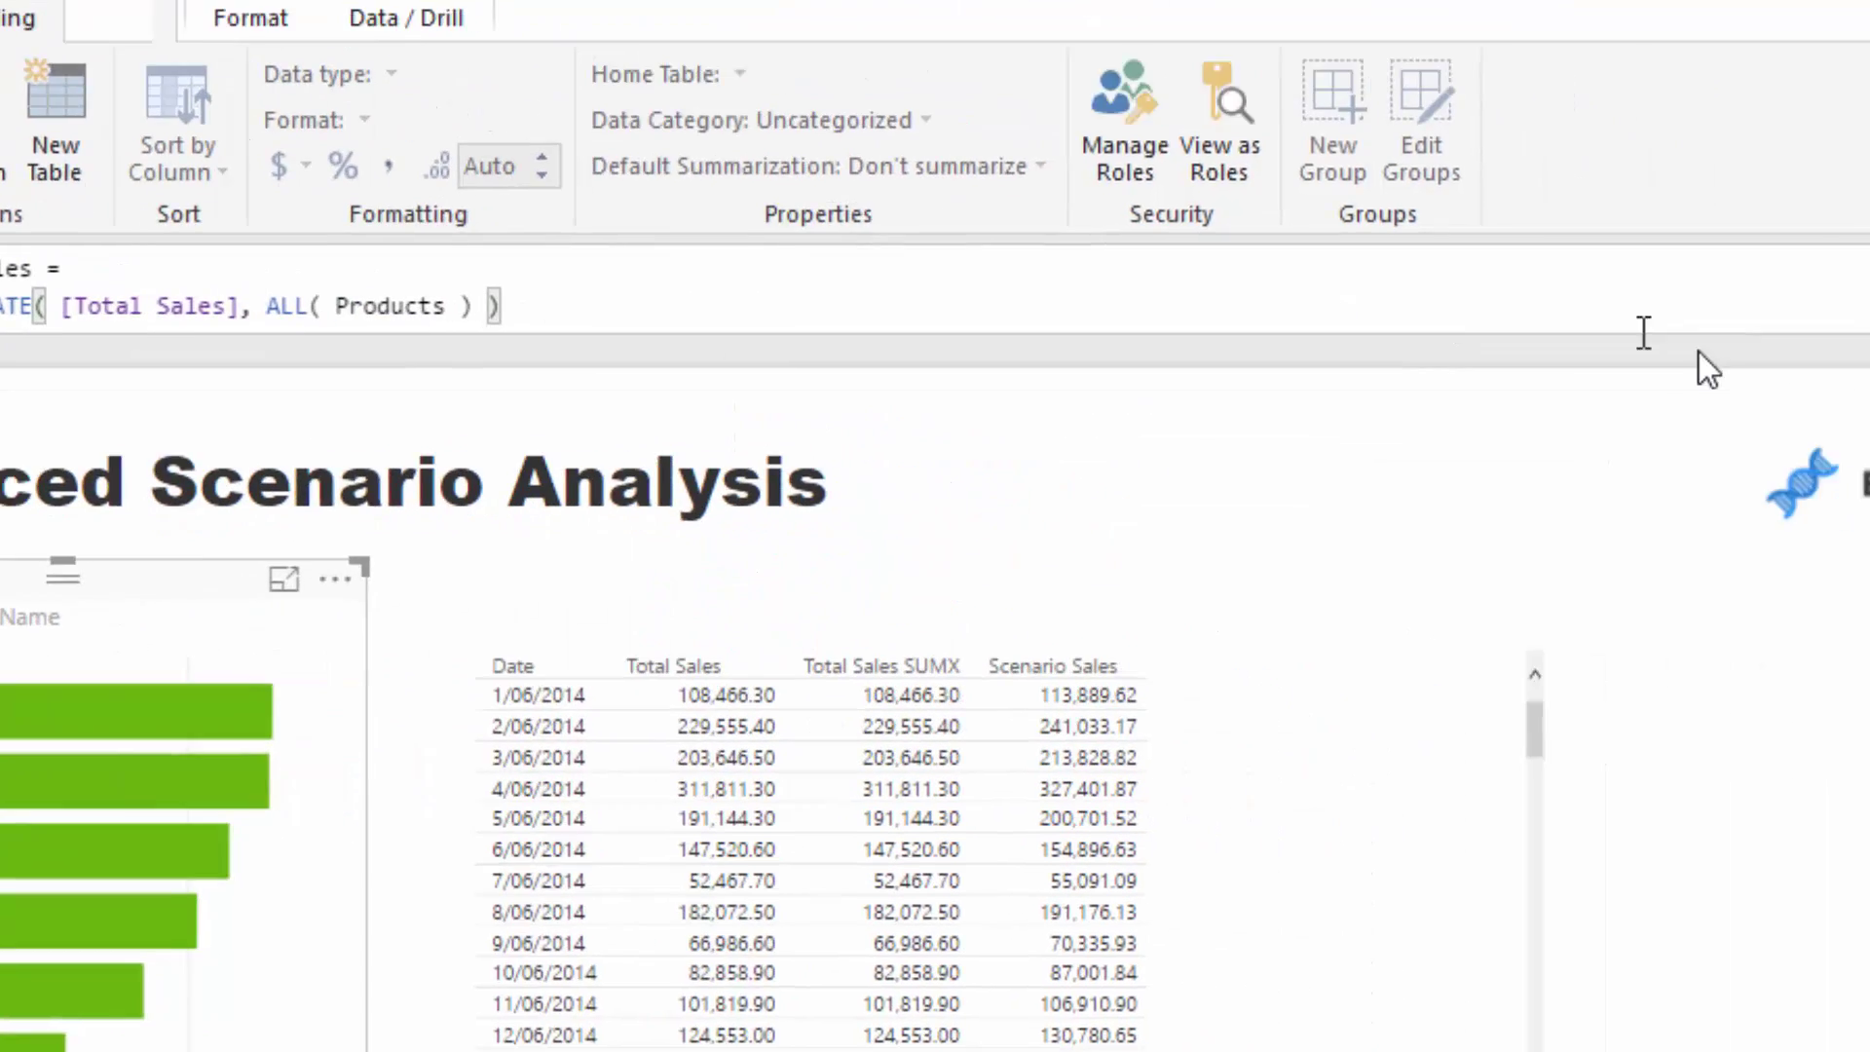
# Add All Sales as a column in the sales table and widen the table.
pyautogui.moveTo(1578, 396); pyautogui.dragTo(1381, 532)
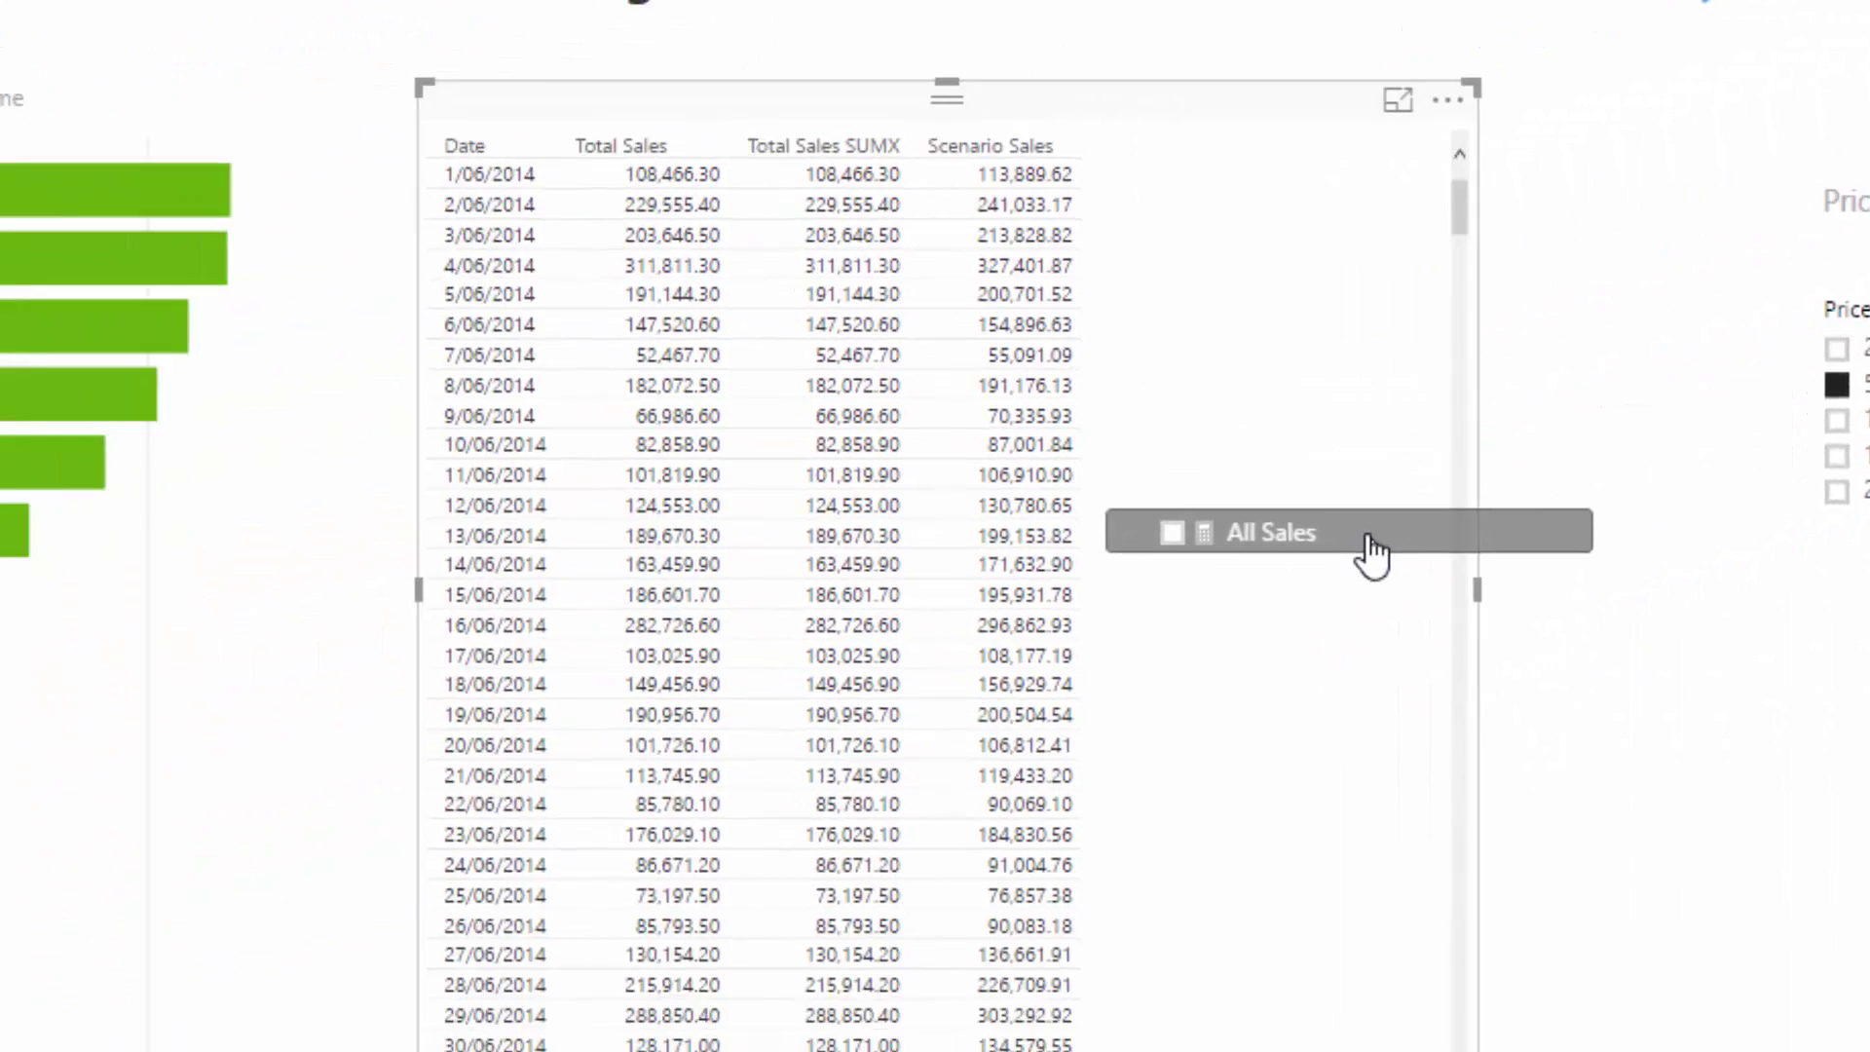
pyautogui.moveTo(1480, 576); pyautogui.dragTo(1694, 577)
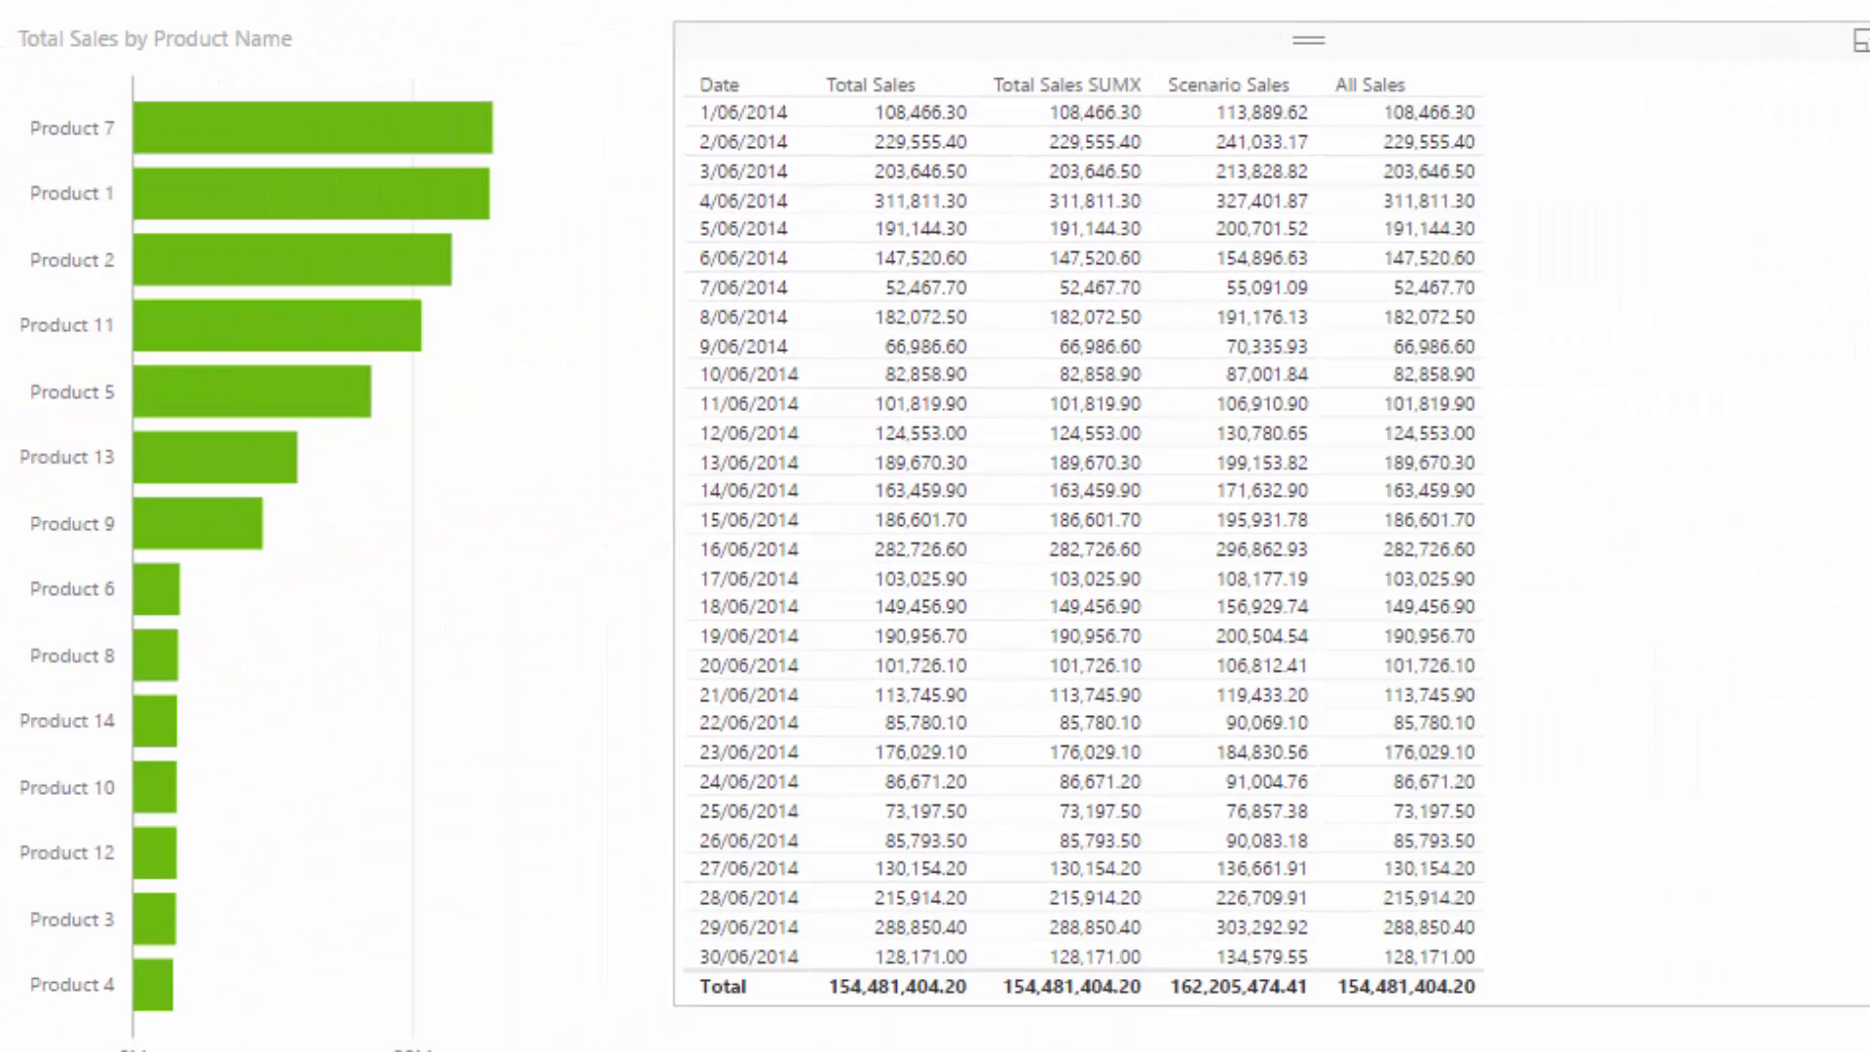
# Check how All Sales responds to filtering by Products 7, 1, 2, 11 and 5 individually, finishing with the filter cleared.
pyautogui.click(351, 132)
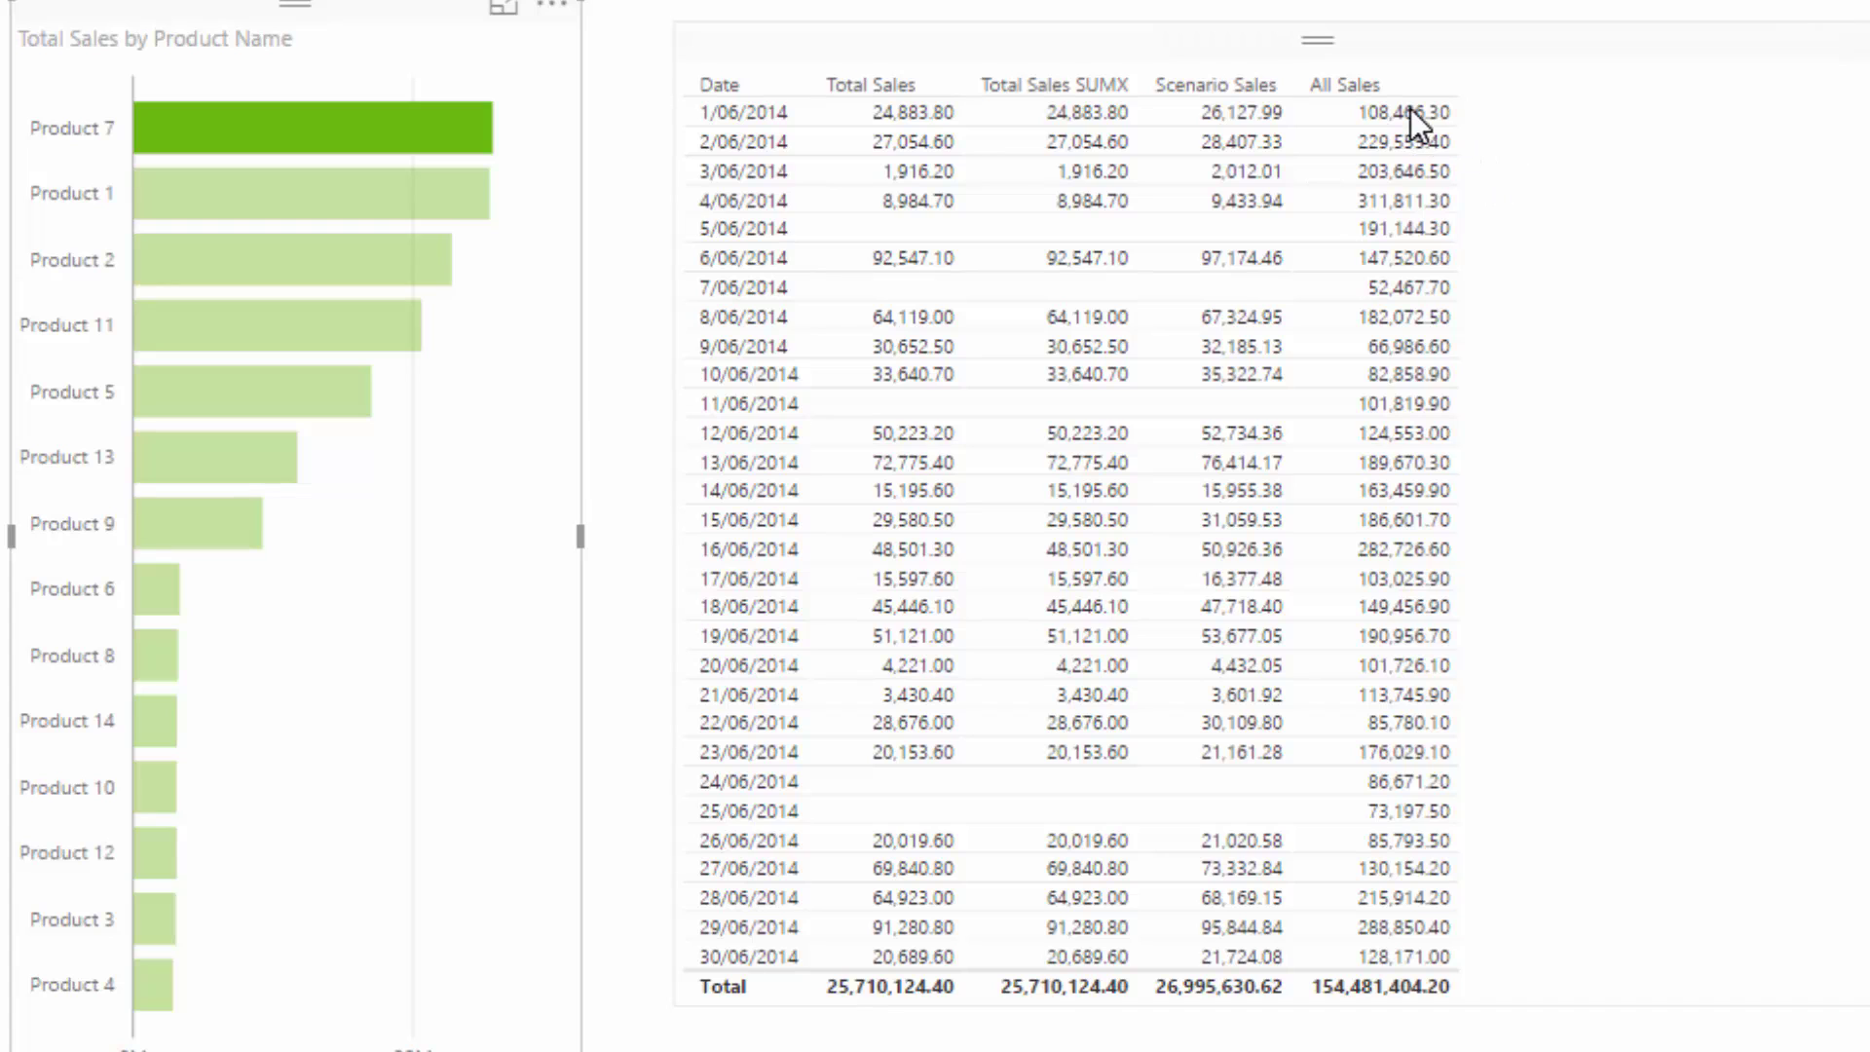
pyautogui.click(453, 200)
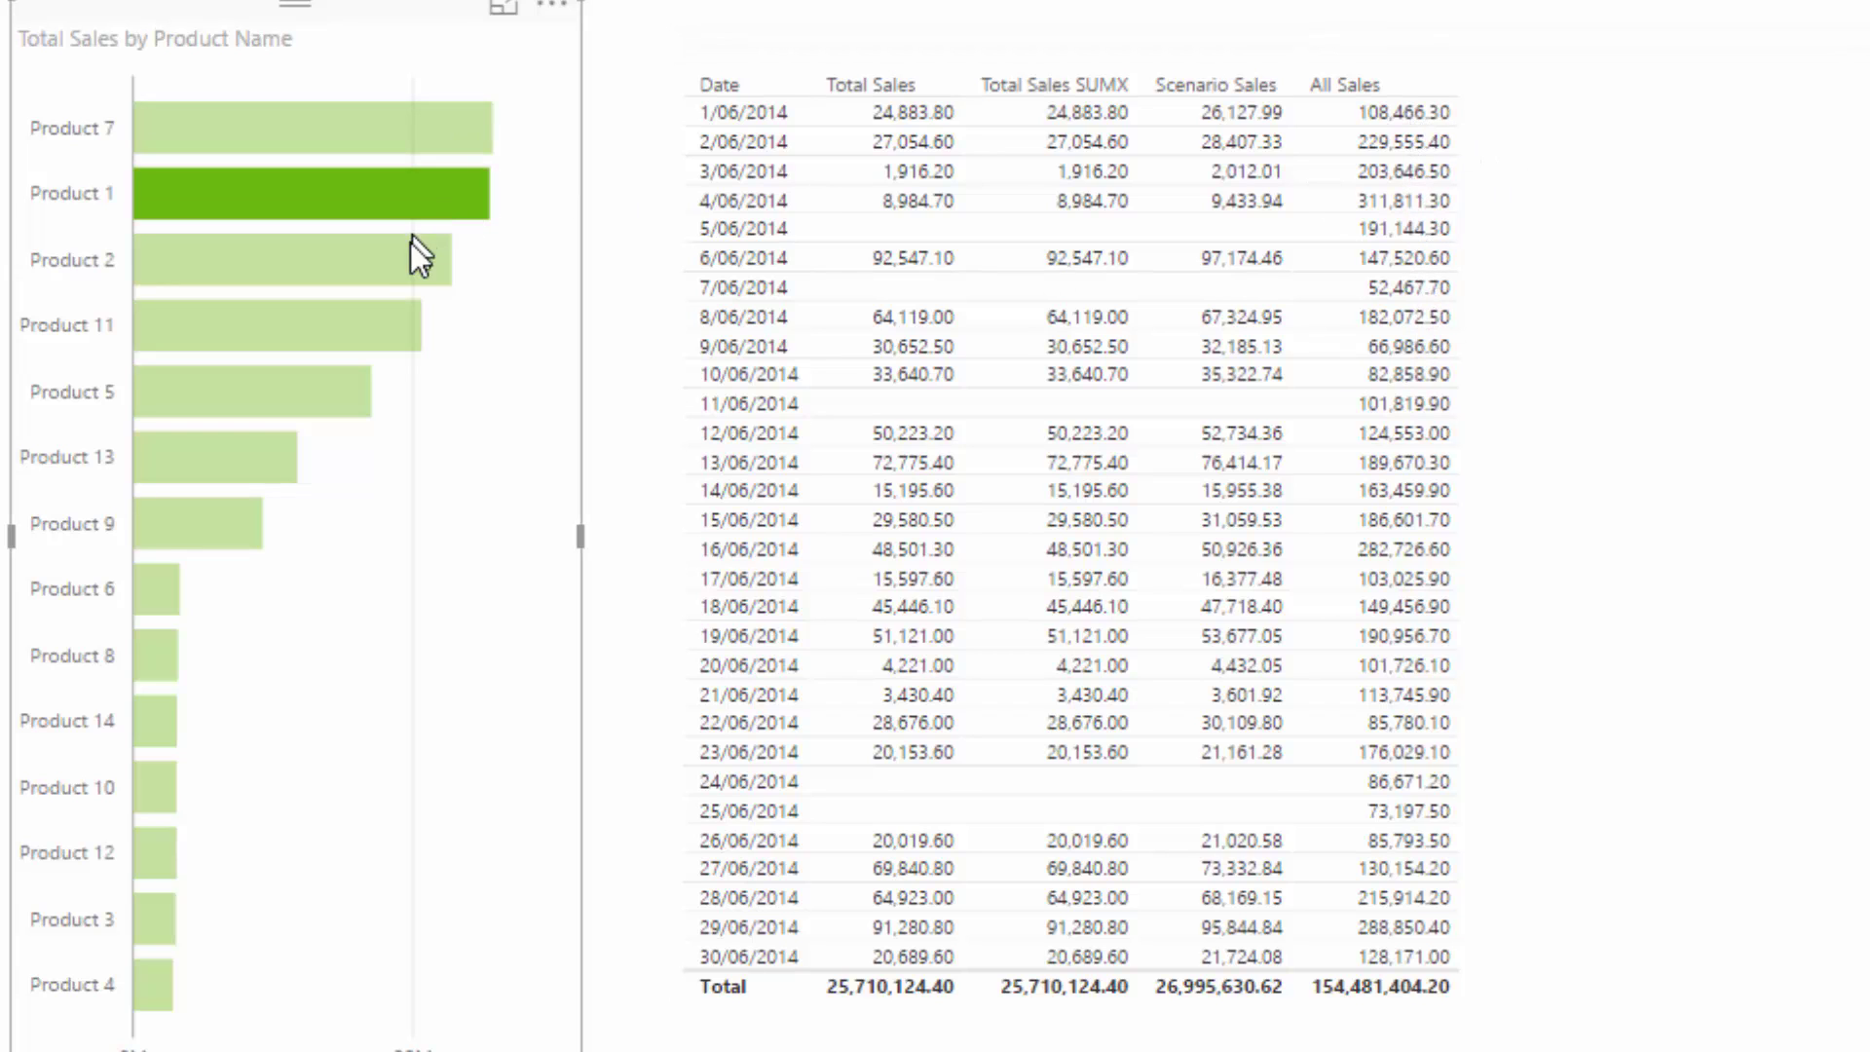
pyautogui.click(384, 271)
pyautogui.click(336, 326)
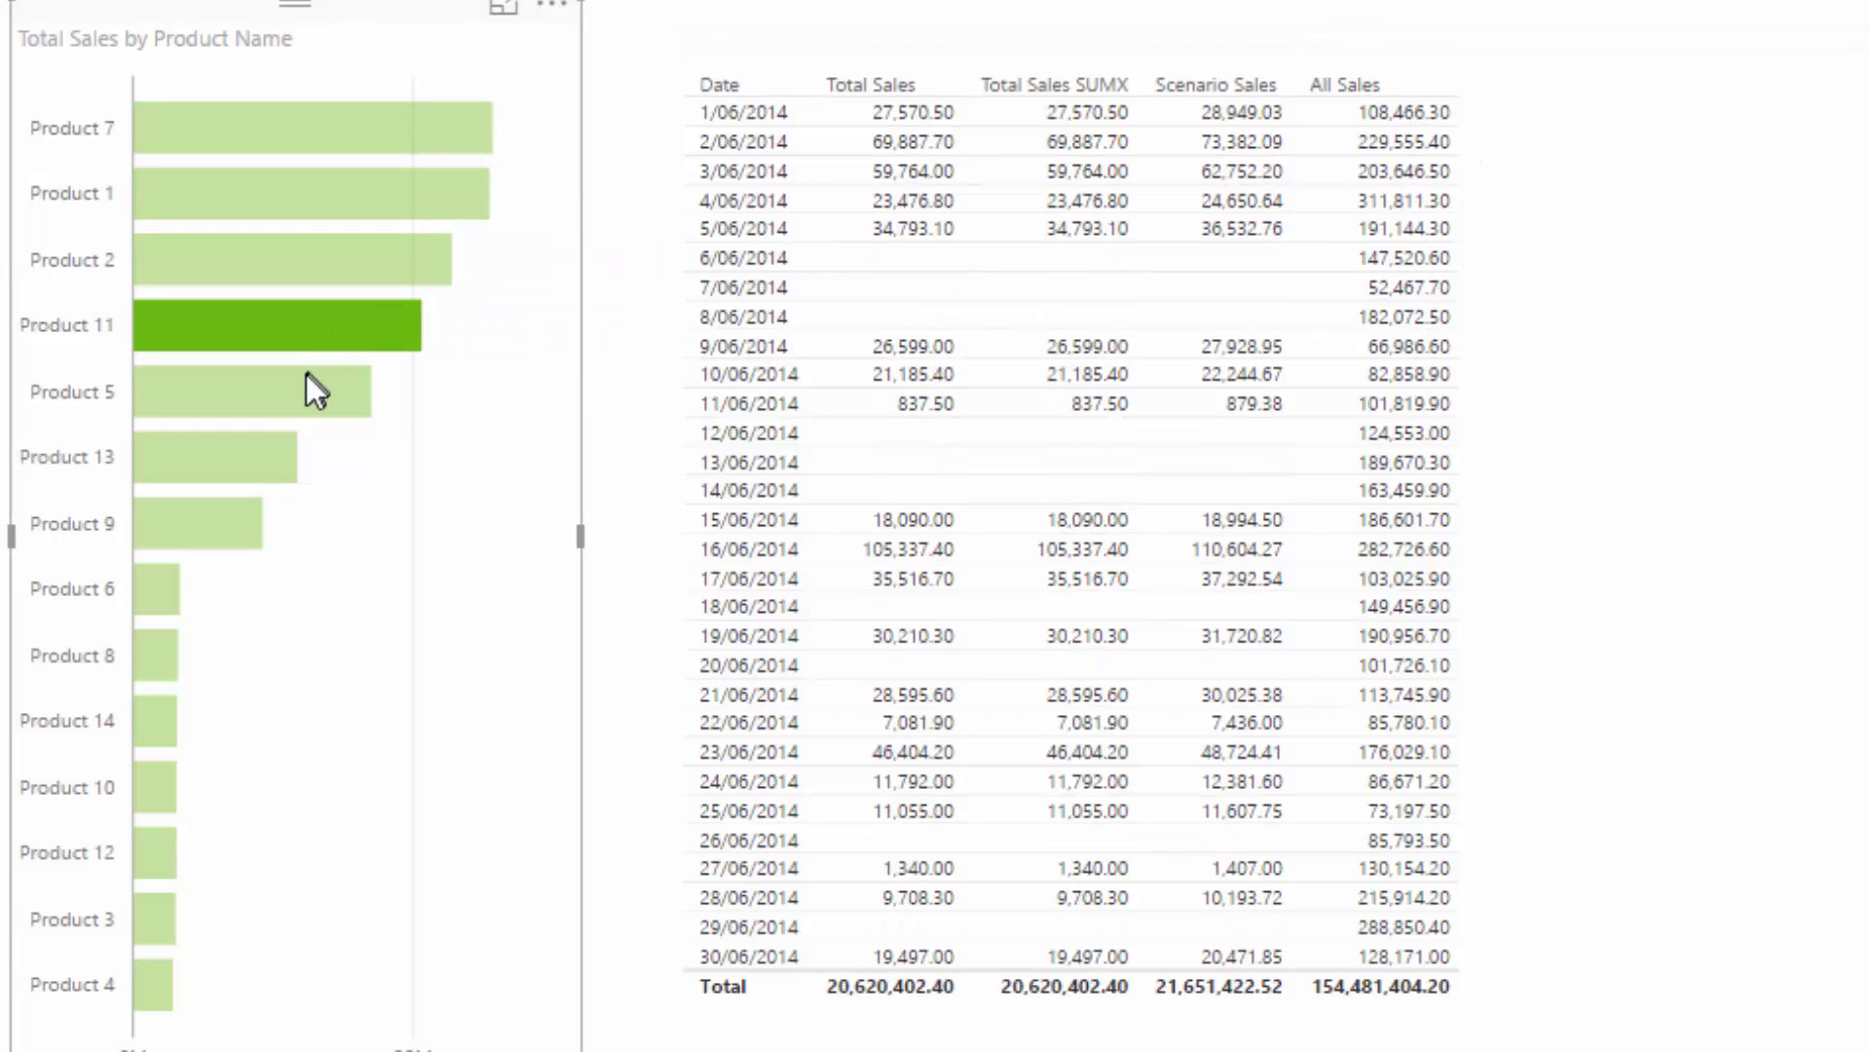
pyautogui.click(306, 391)
pyautogui.click(354, 126)
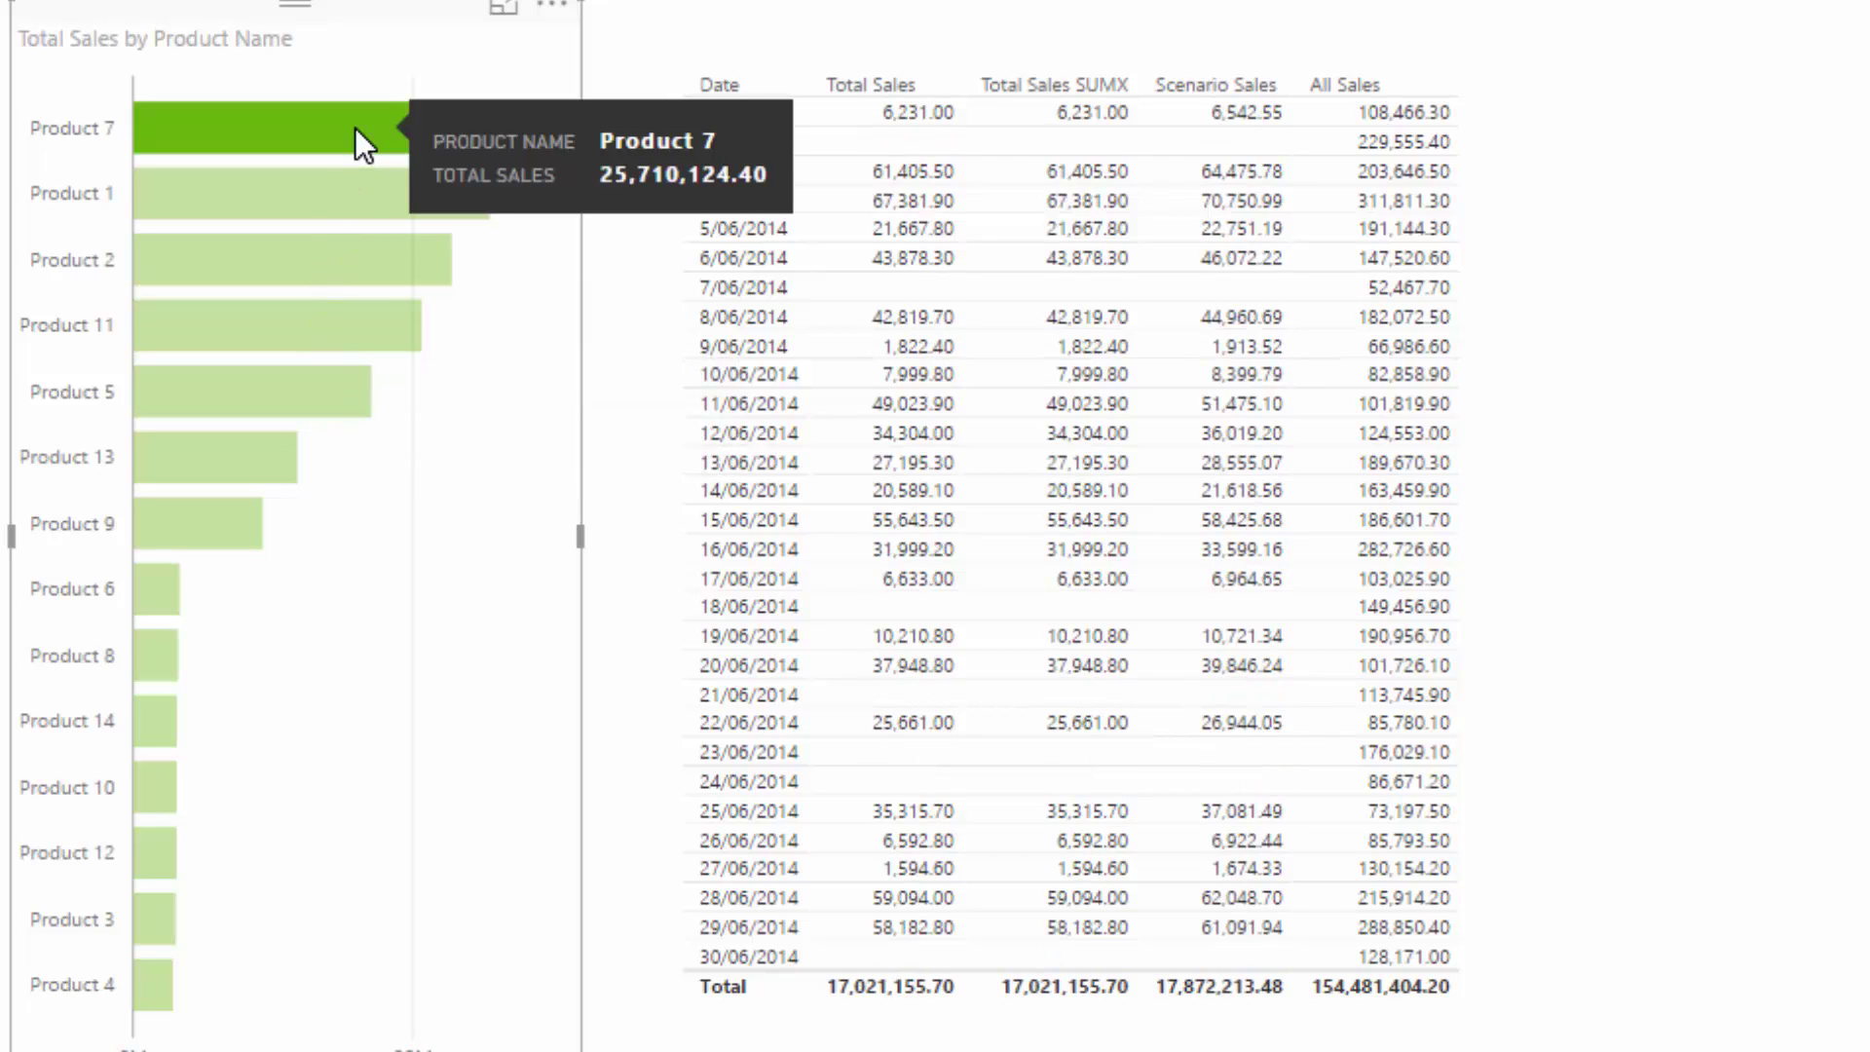
pyautogui.click(408, 125)
pyautogui.click(1727, 212)
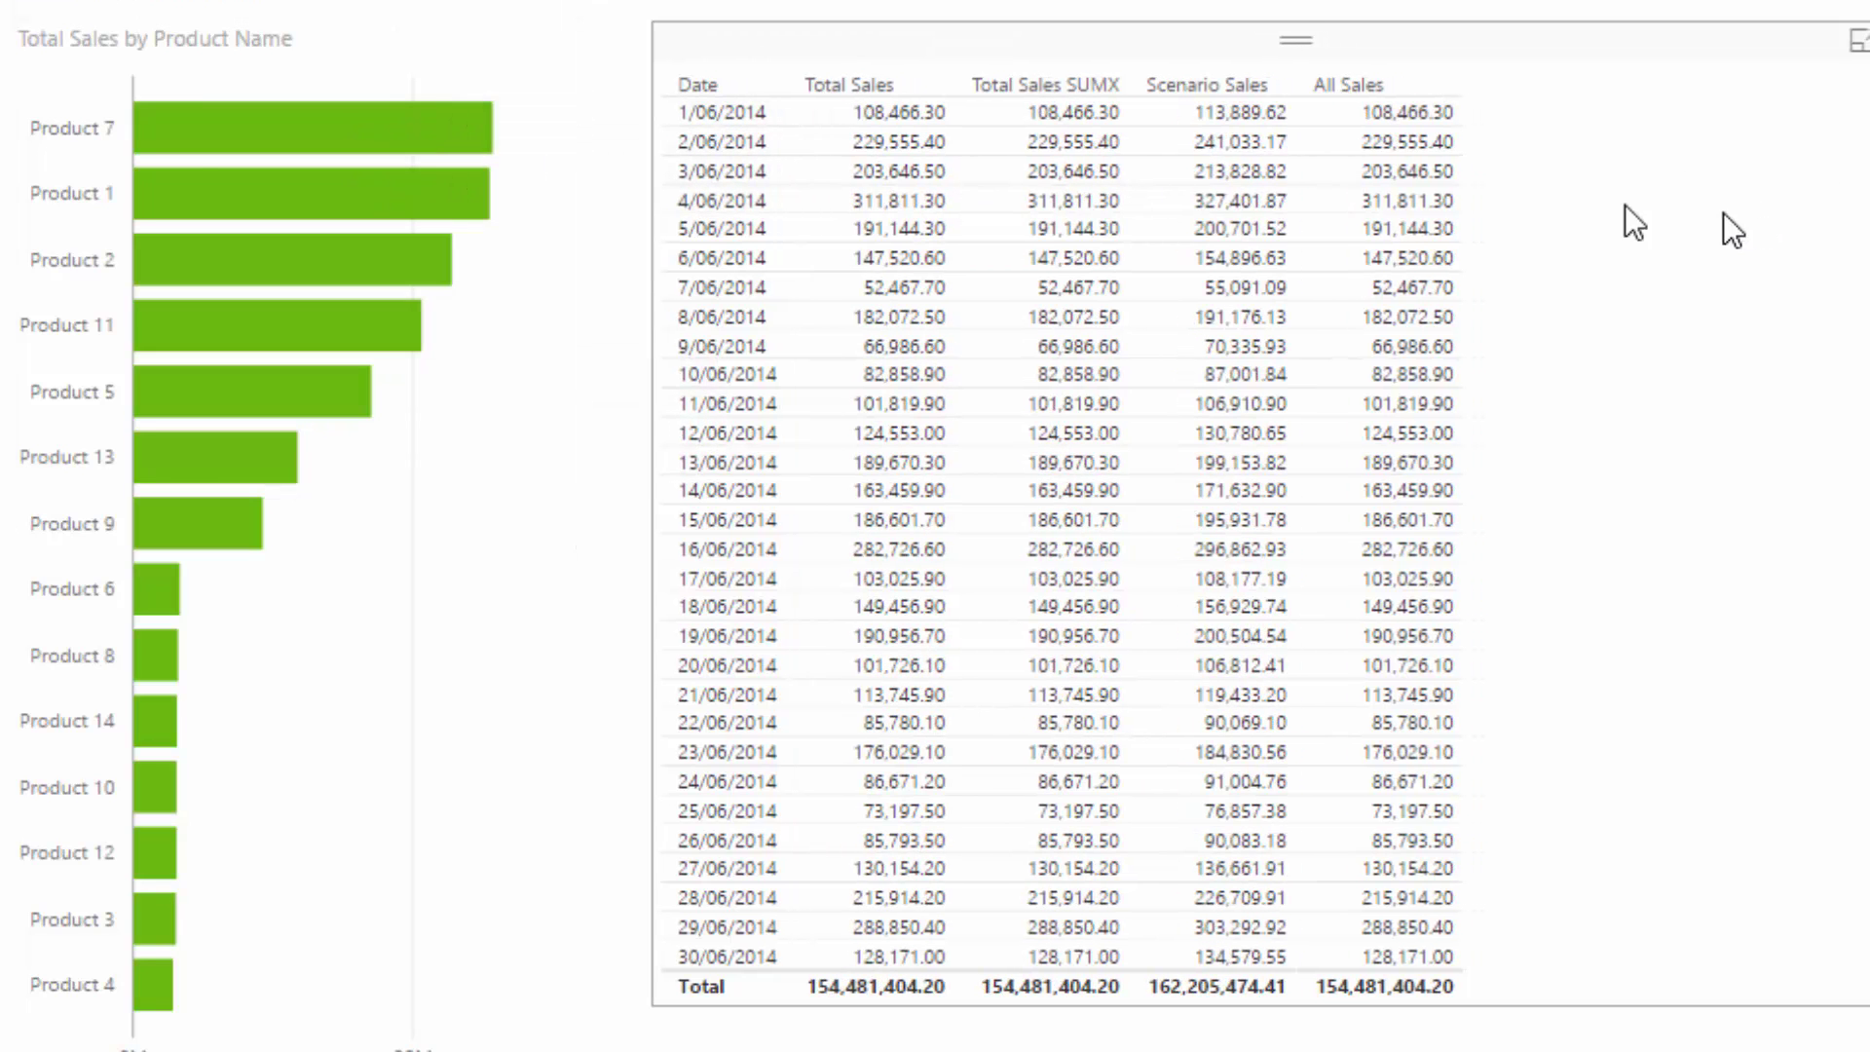
# Compare All Sales with the other columns for Products 7, 1 and 2 together, finishing with the filter cleared and the sales table selected.
pyautogui.moveTo(394, 148)
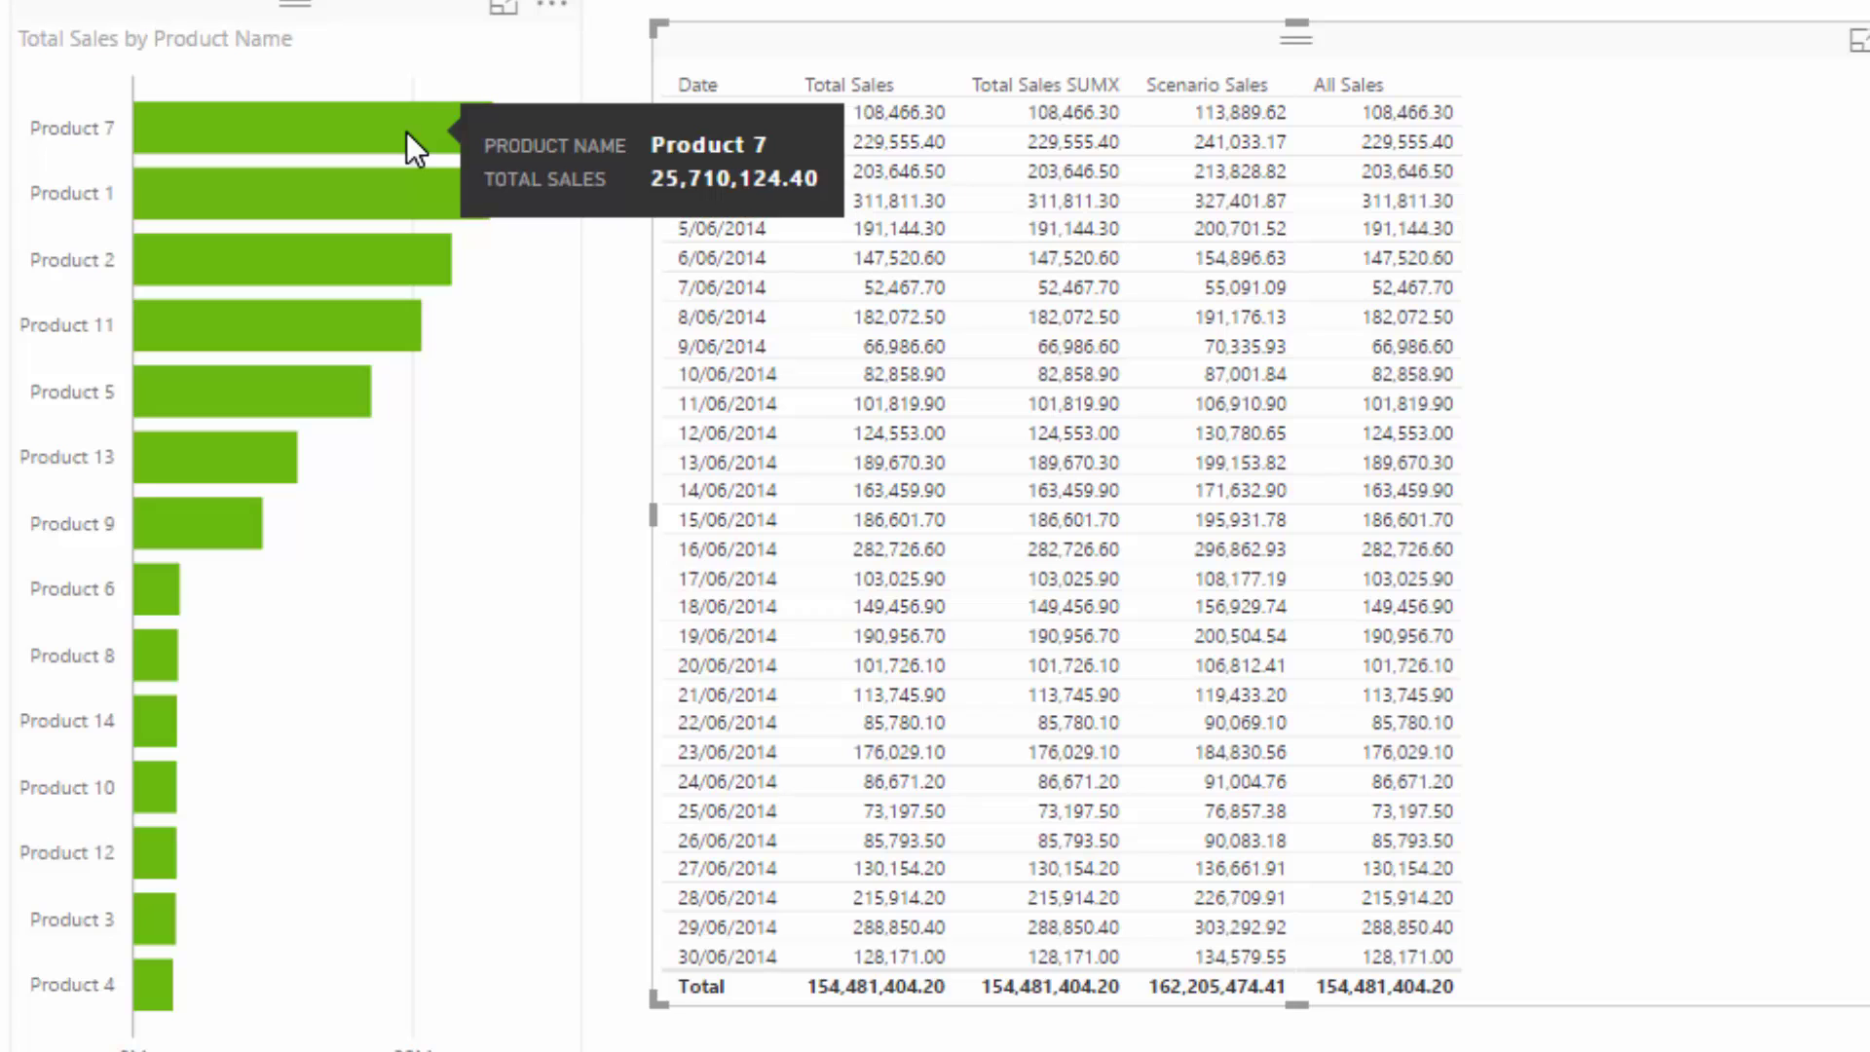
pyautogui.click(406, 137)
pyautogui.keyDown('ctrl'); pyautogui.click(395, 208); pyautogui.keyUp('ctrl')
pyautogui.keyDown('ctrl'); pyautogui.click(389, 265); pyautogui.keyUp('ctrl')
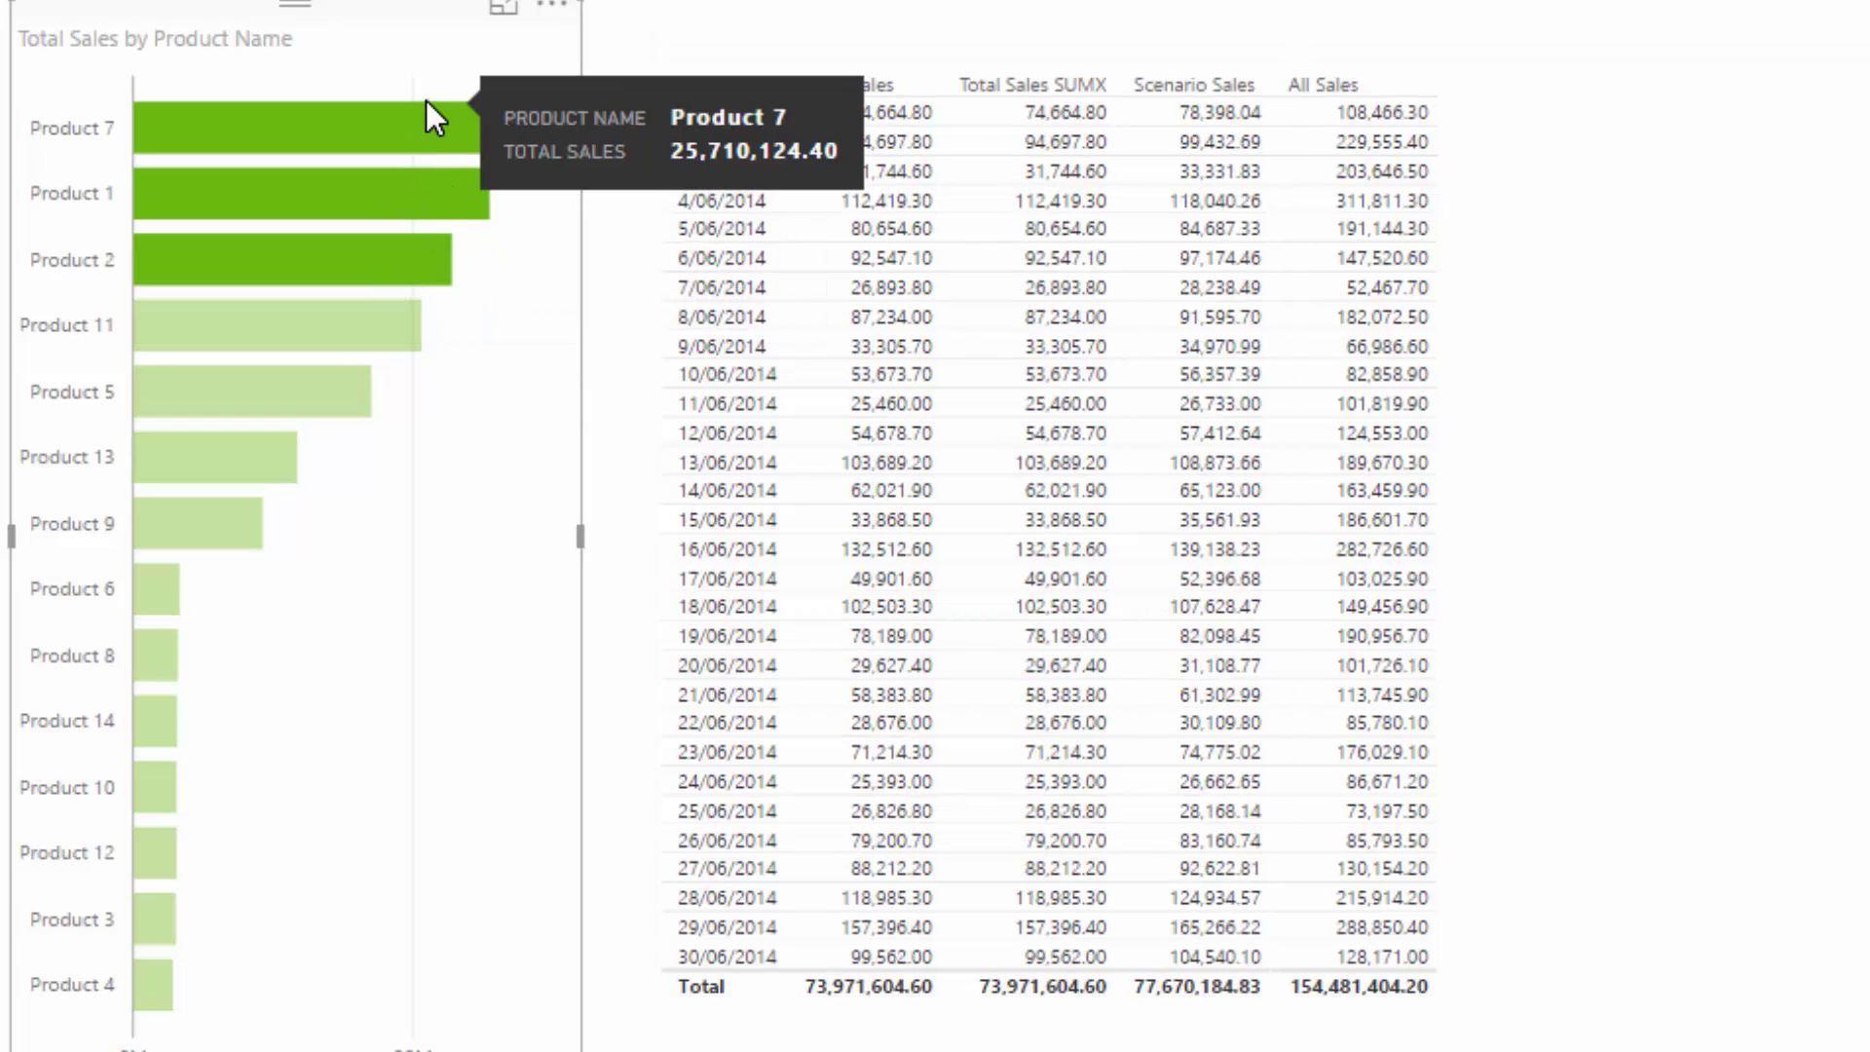
pyautogui.click(407, 142)
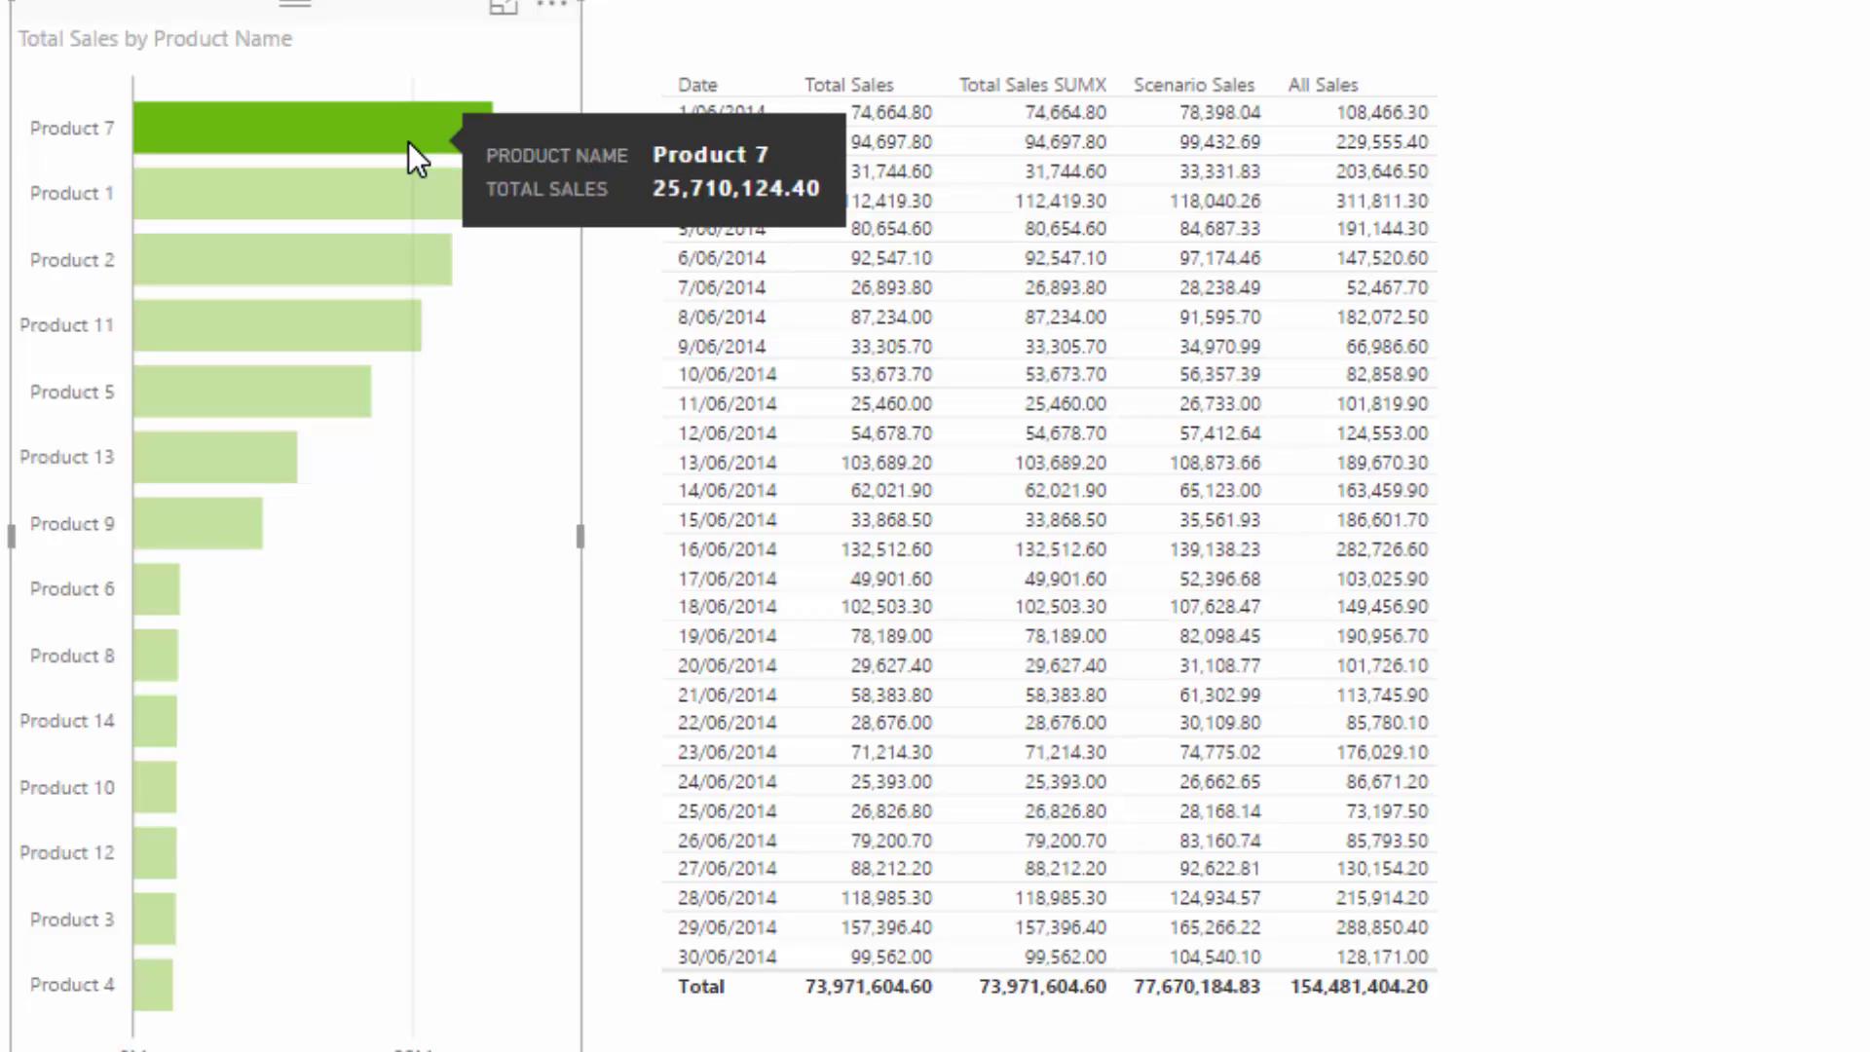
pyautogui.click(407, 183)
pyautogui.click(410, 124)
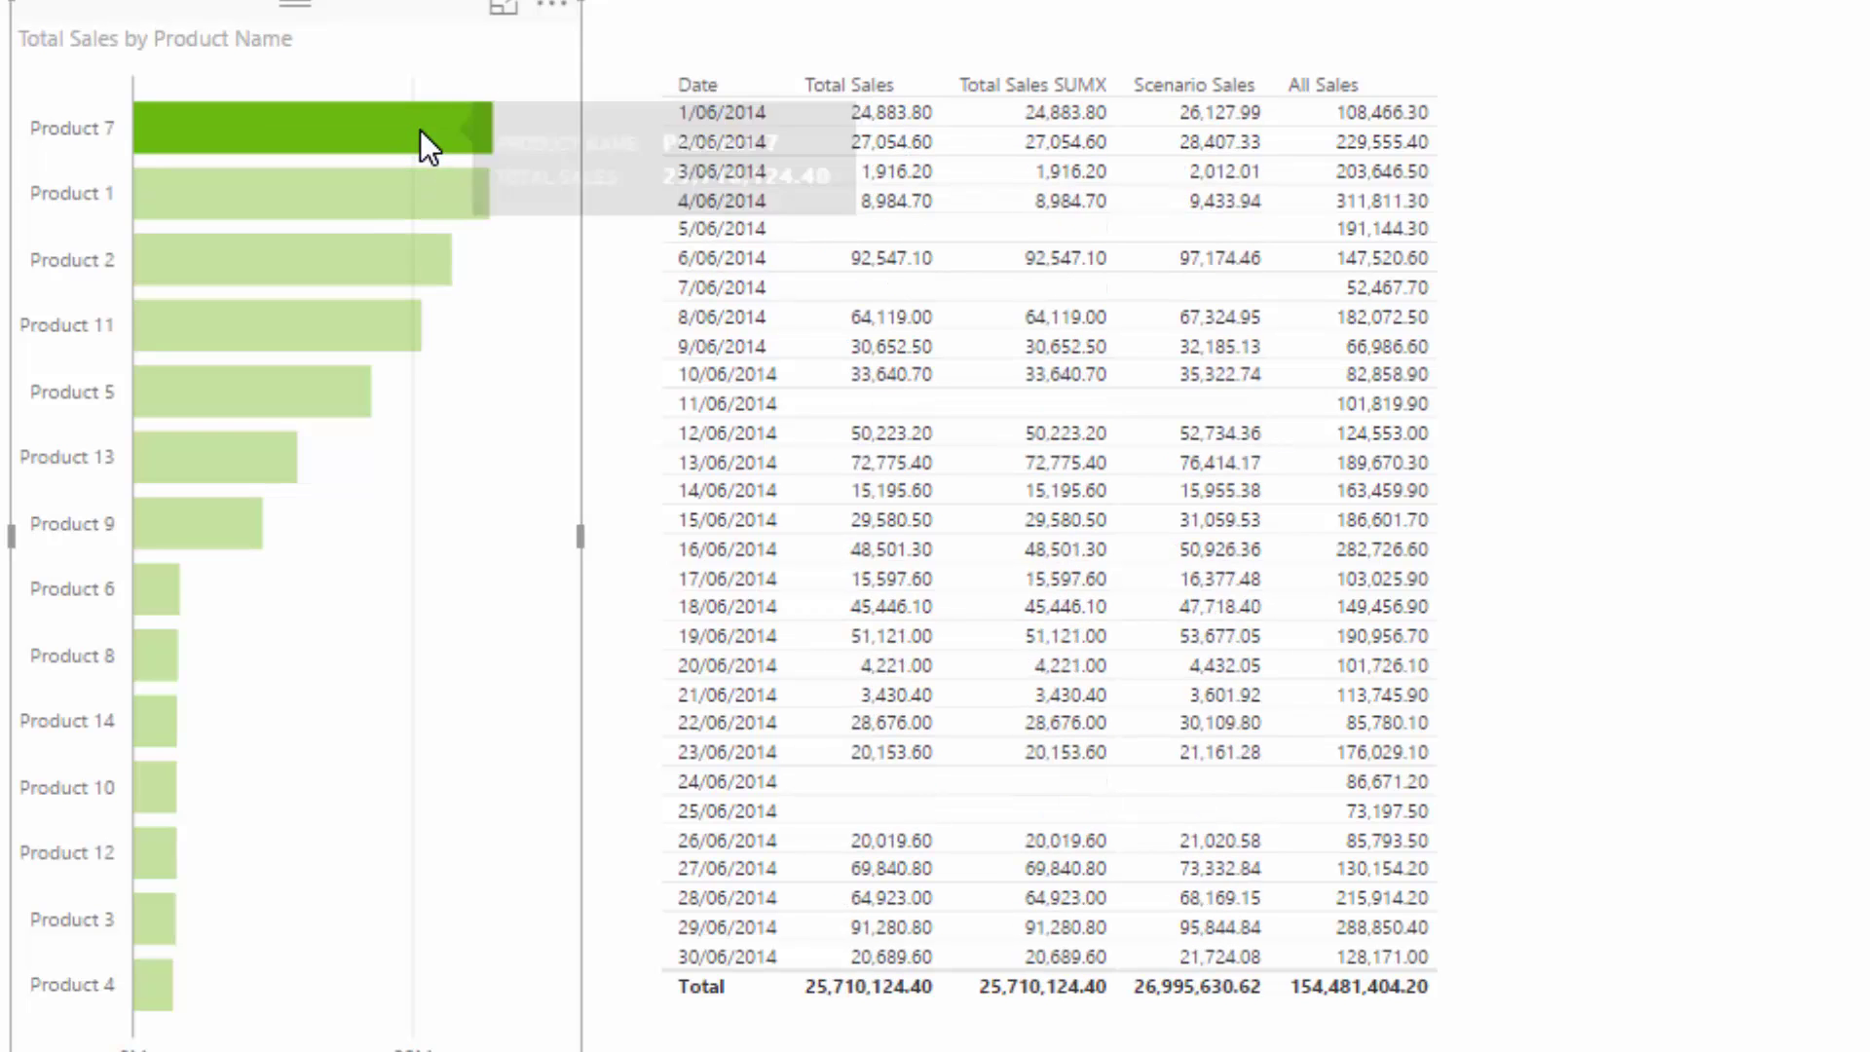
pyautogui.click(974, 119)
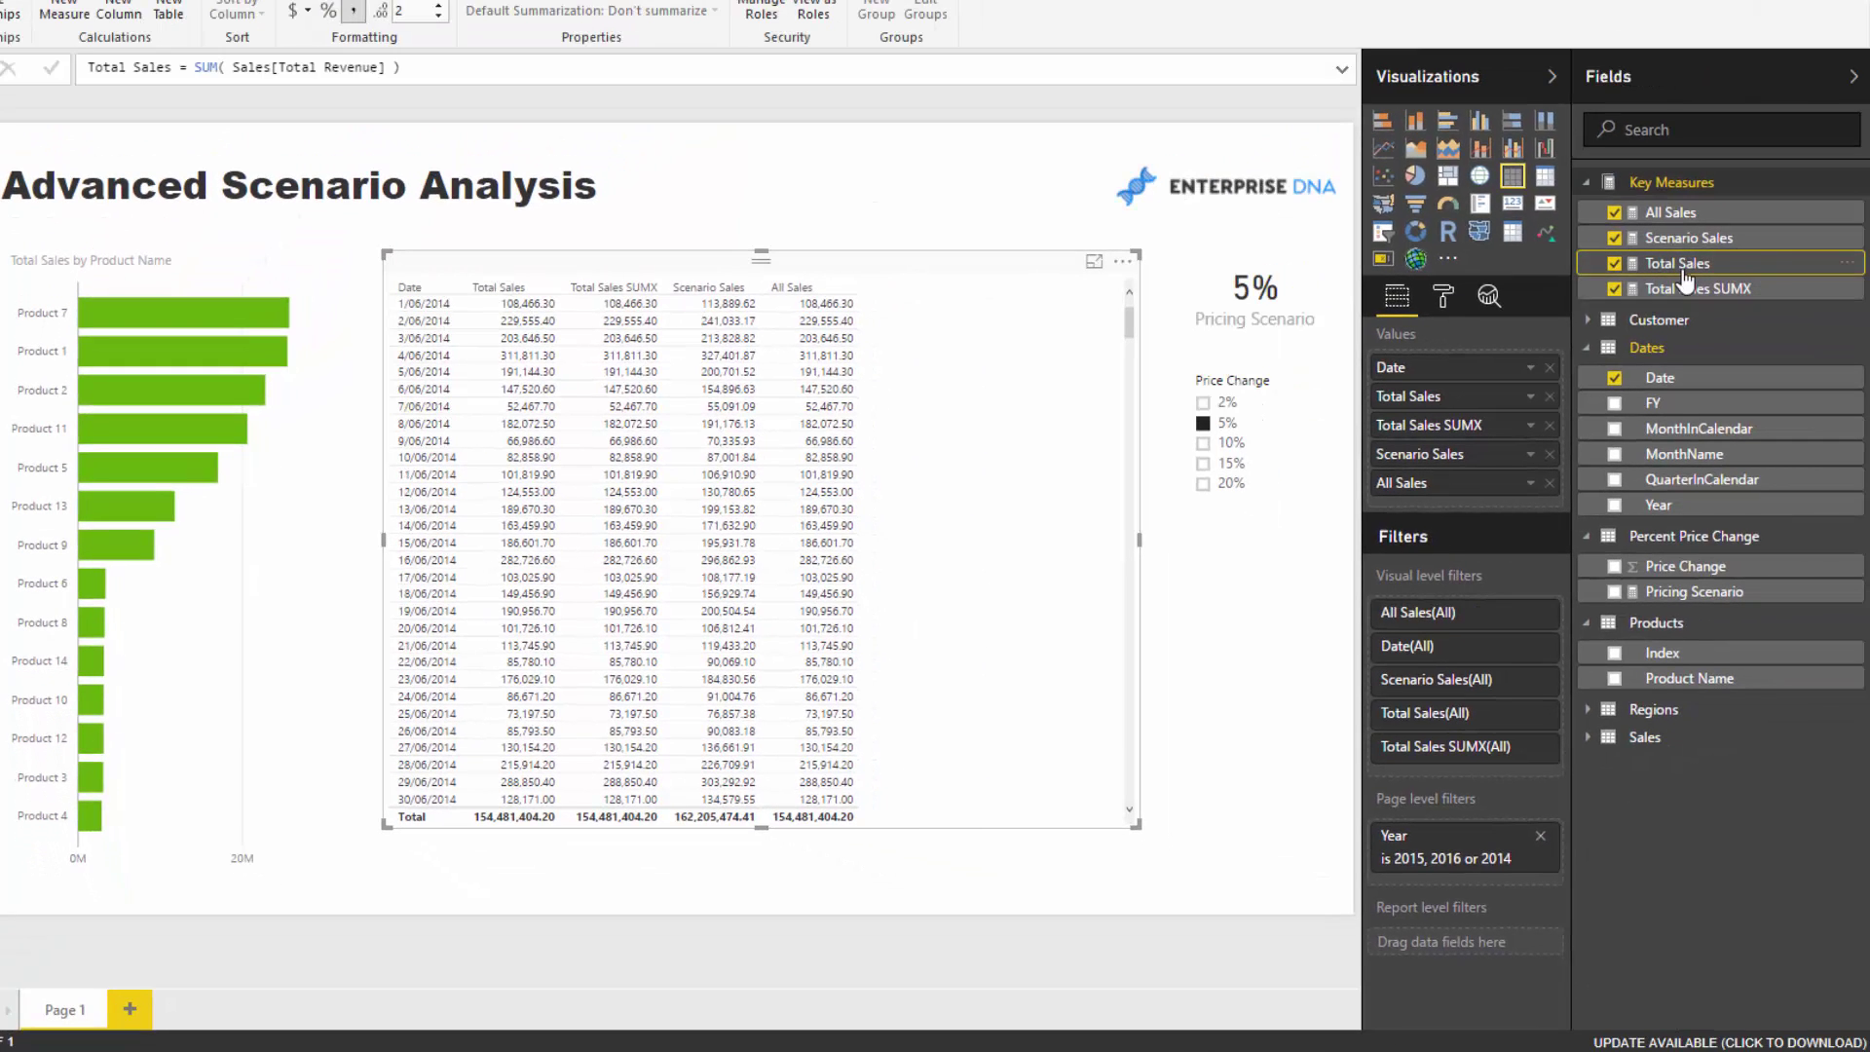
# Review the All Sales formula and nudge the sales table slightly on the report page.
pyautogui.click(1683, 213)
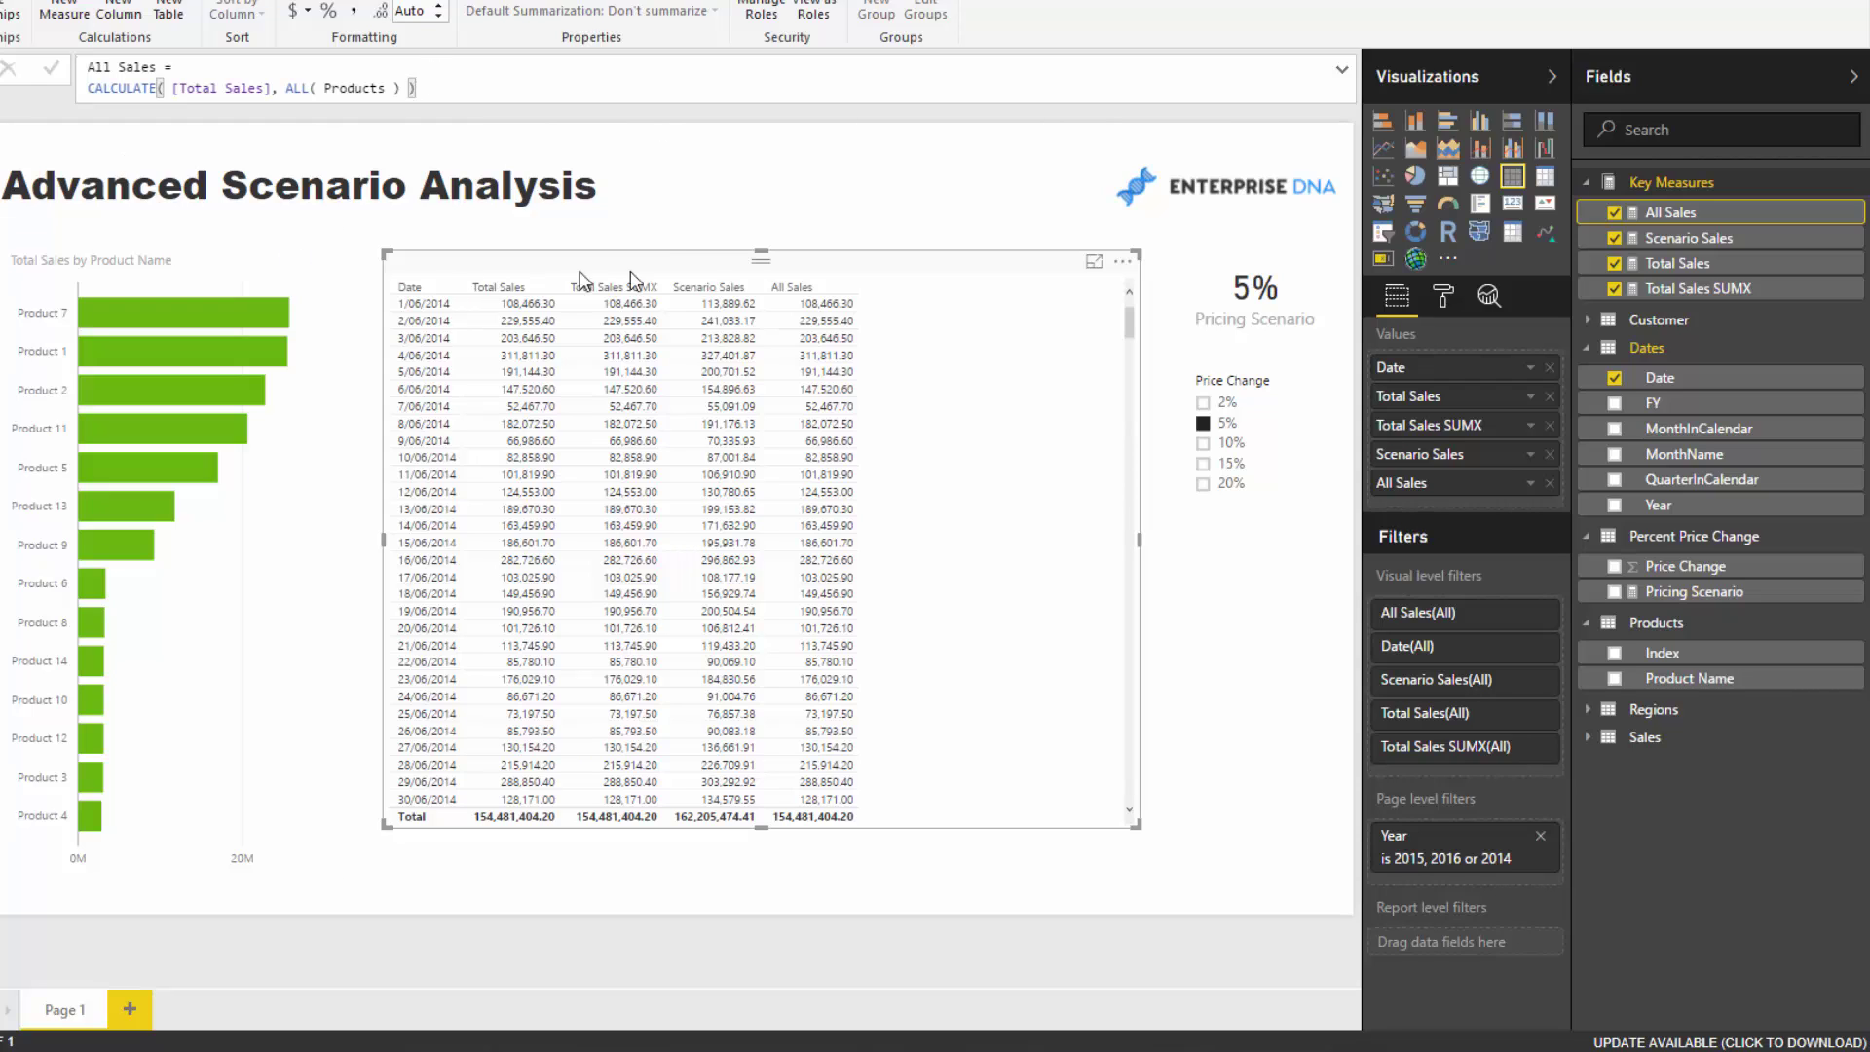
pyautogui.moveTo(904, 264); pyautogui.dragTo(881, 277)
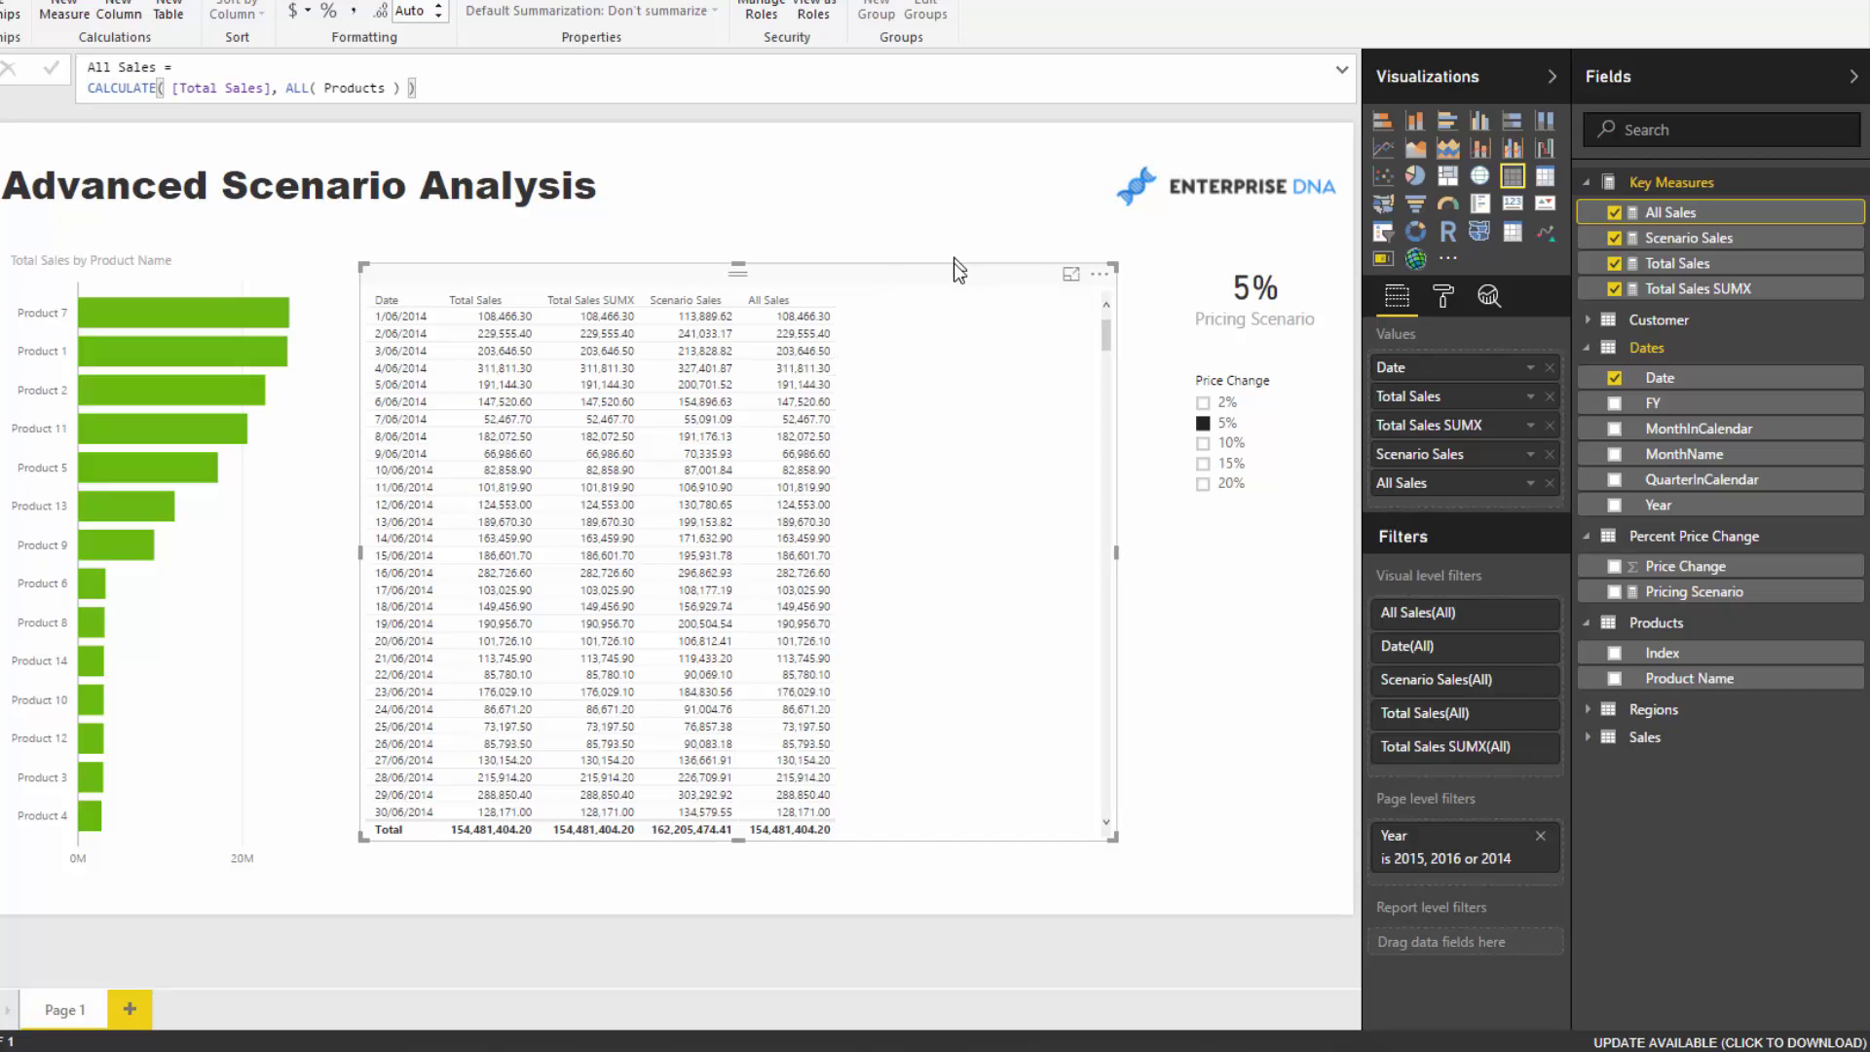
pyautogui.moveTo(955, 272); pyautogui.dragTo(958, 261)
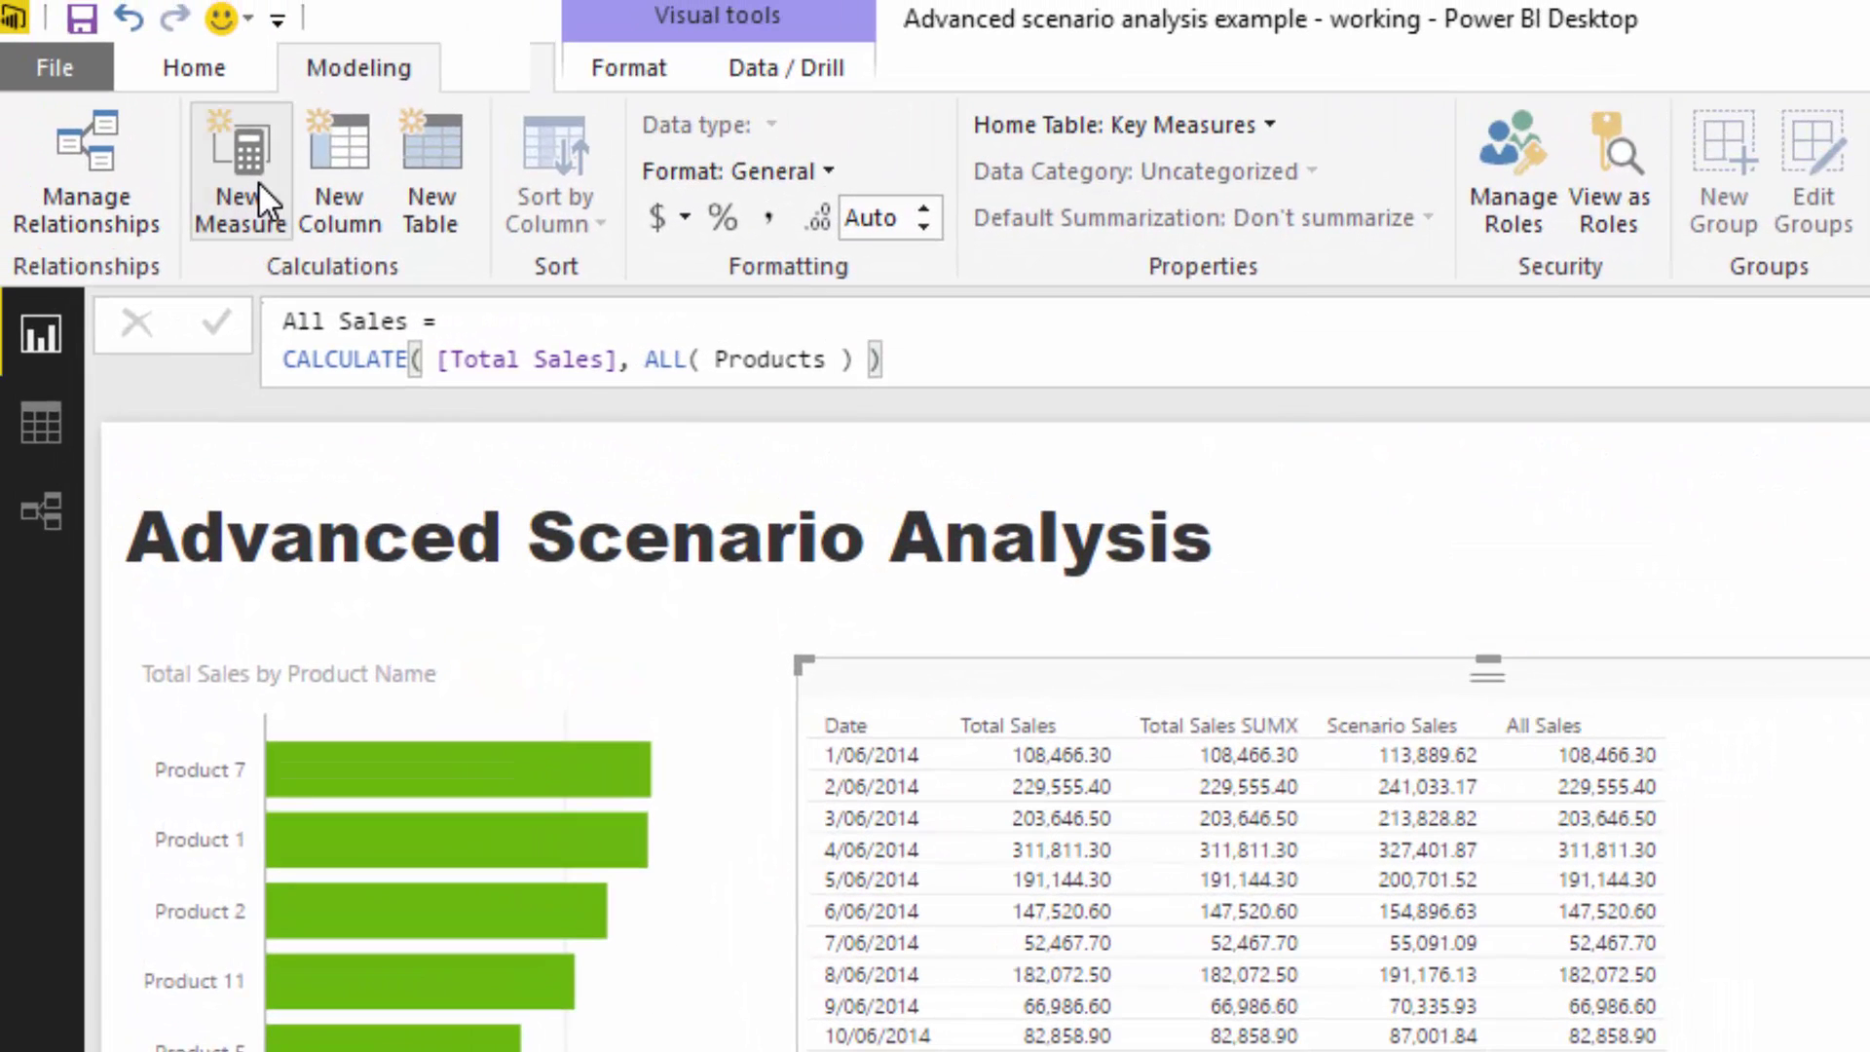
# Create a Selected Sales measure whose formula starts on its own line with CALCULATE( [Total Sales].
pyautogui.click(209, 151)
pyautogui.write('S1e')
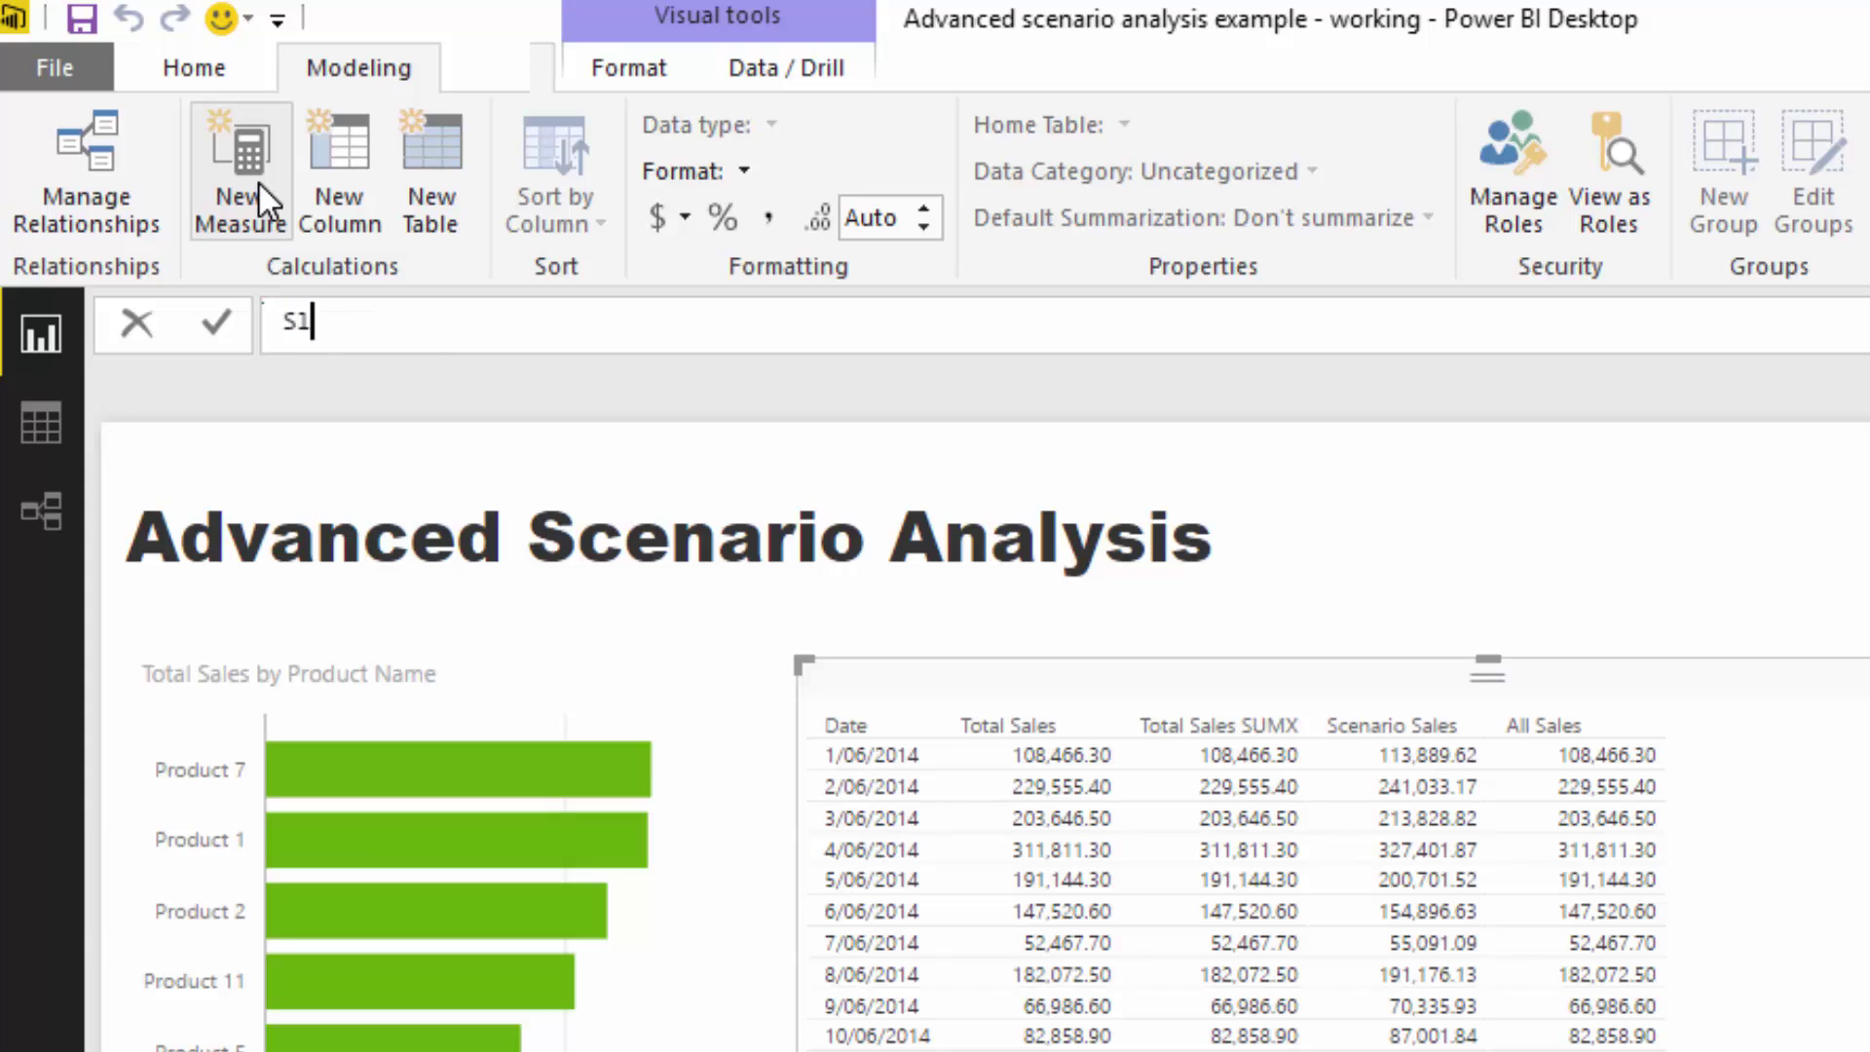
pyautogui.press('BackSpace')
pyautogui.press('BackSpace')
pyautogui.write('elected Sales =')
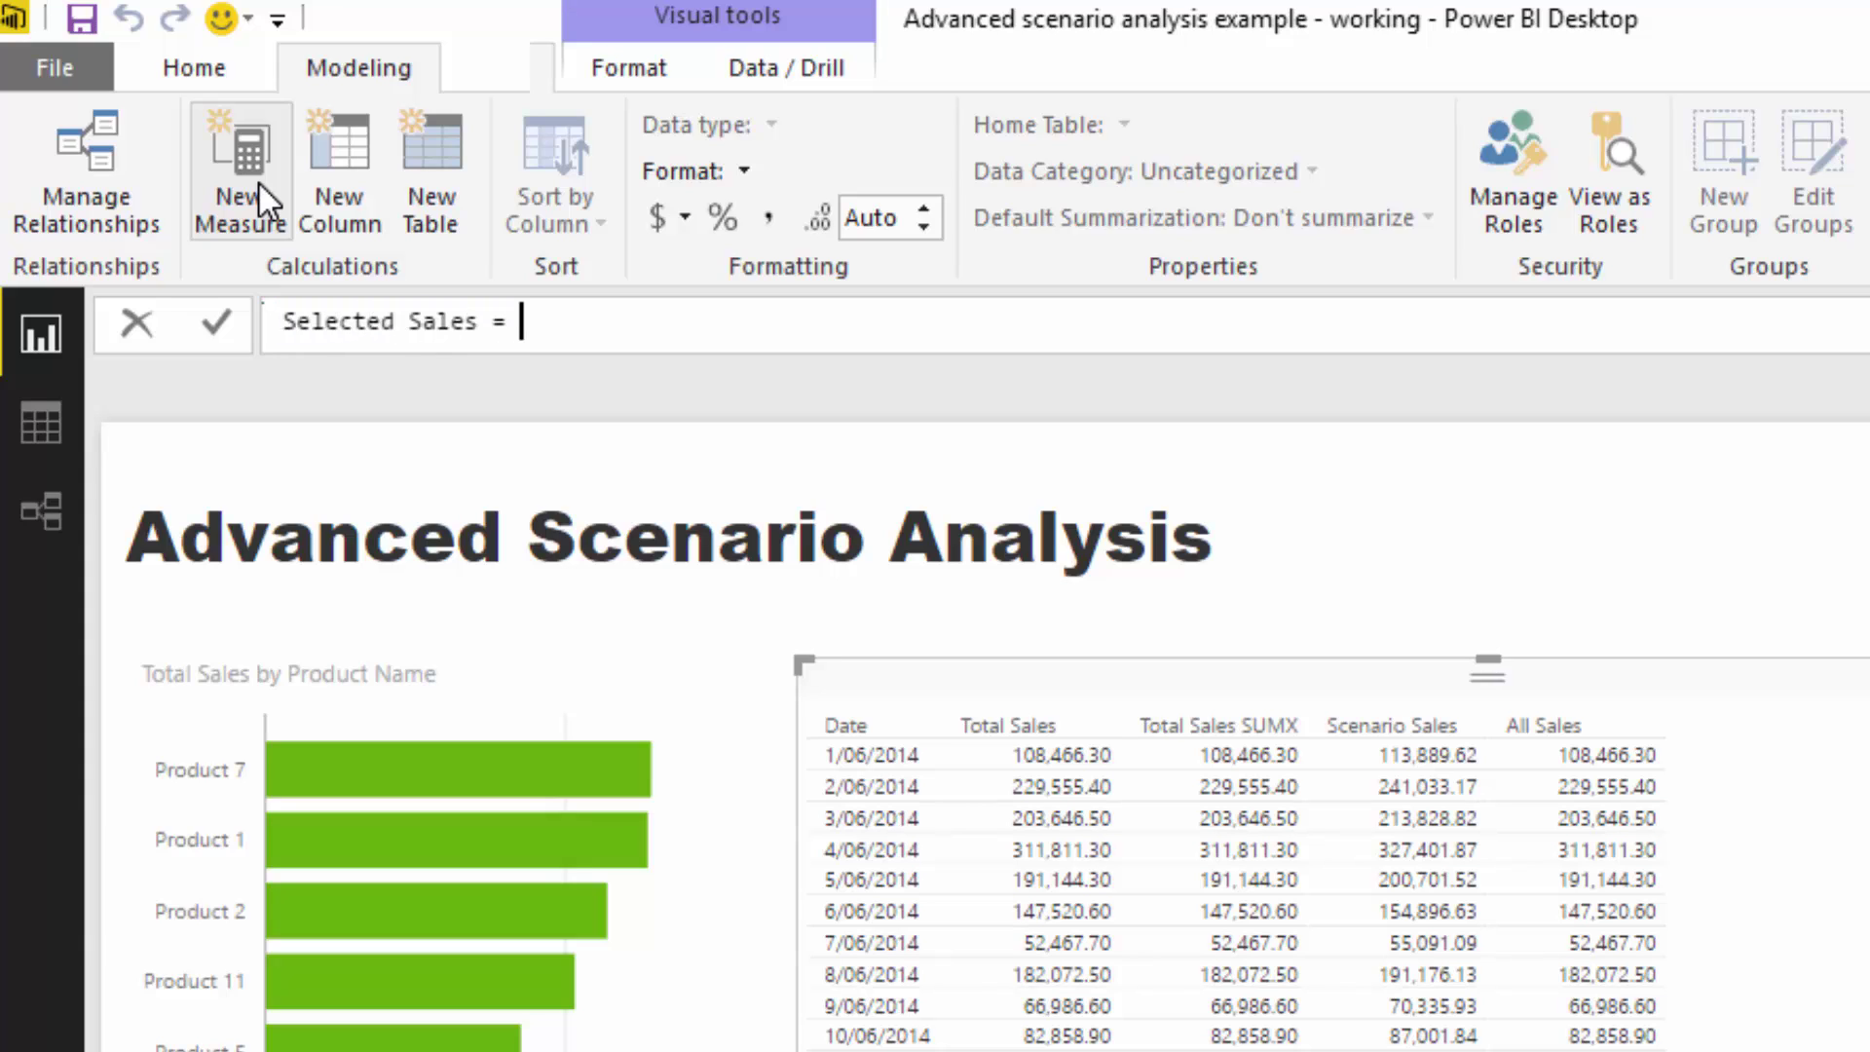
pyautogui.hotkey('shift', 'Return')
pyautogui.write('cal')
pyautogui.press('Tab')
pyautogui.write('[T')
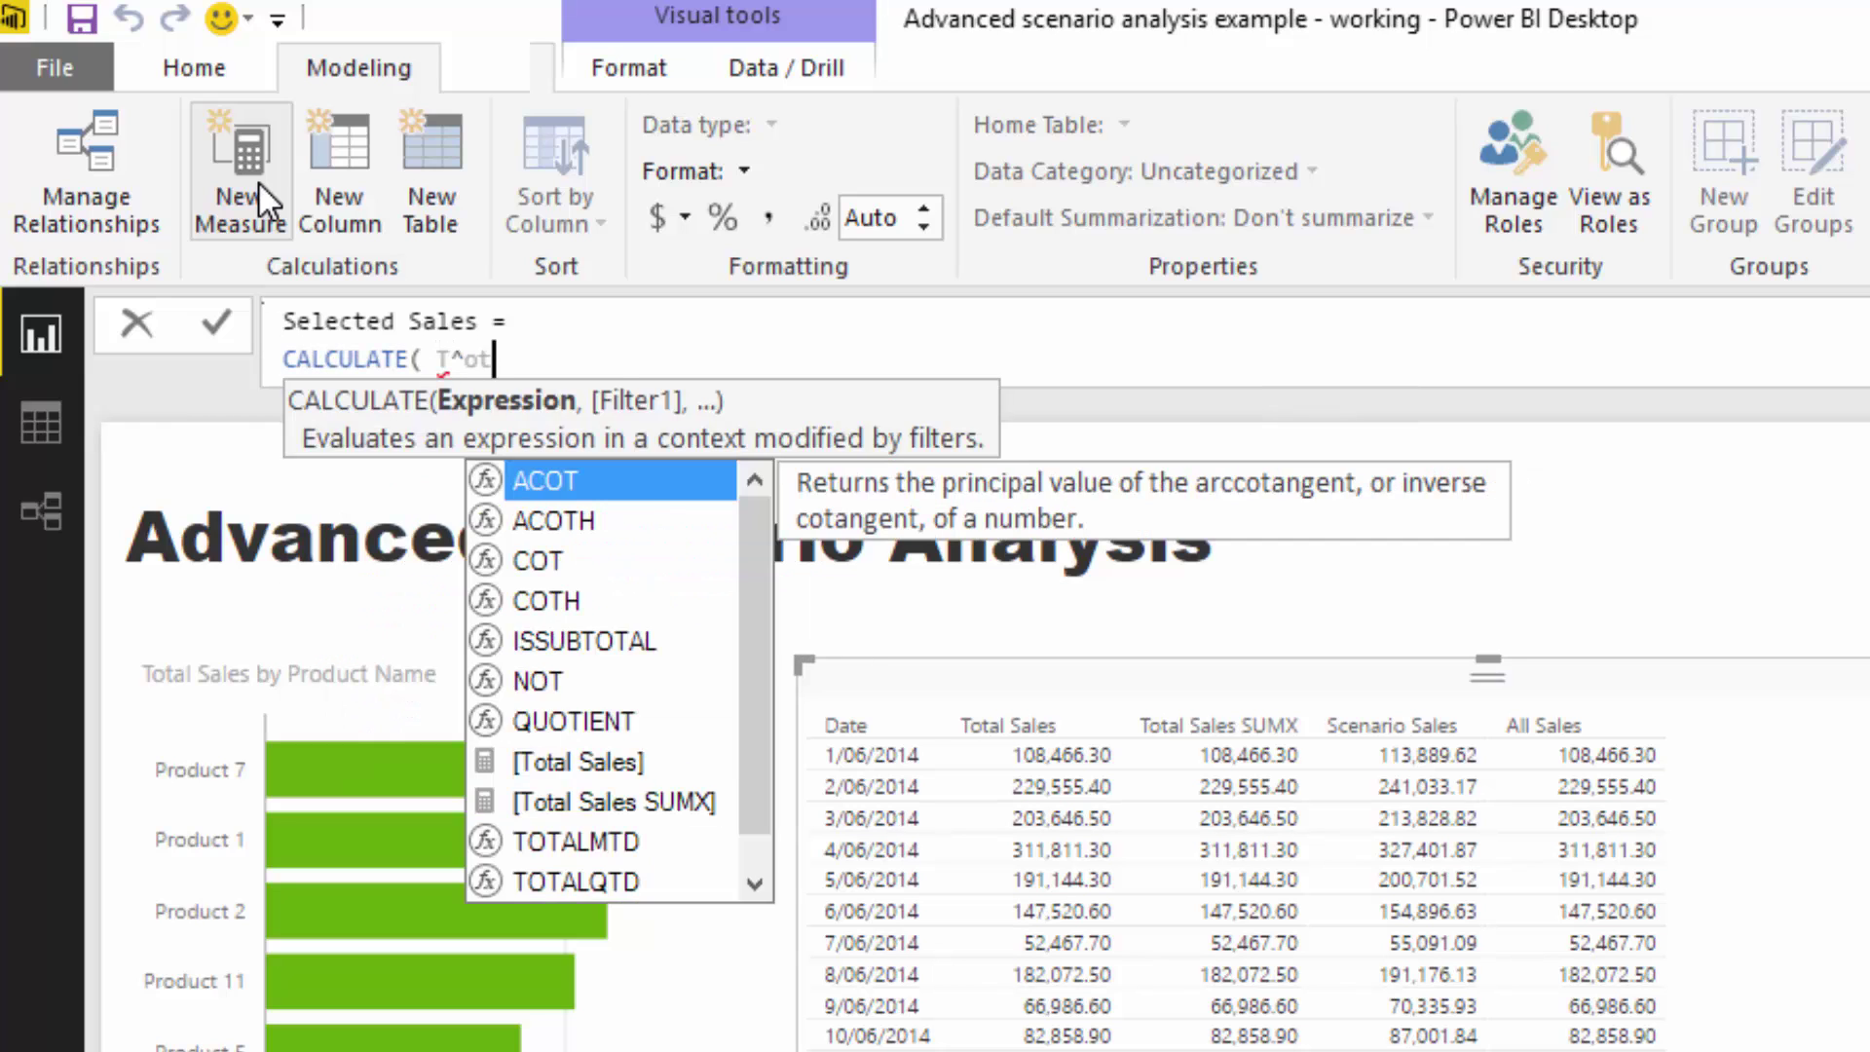
pyautogui.write('ota')
pyautogui.press('Tab')
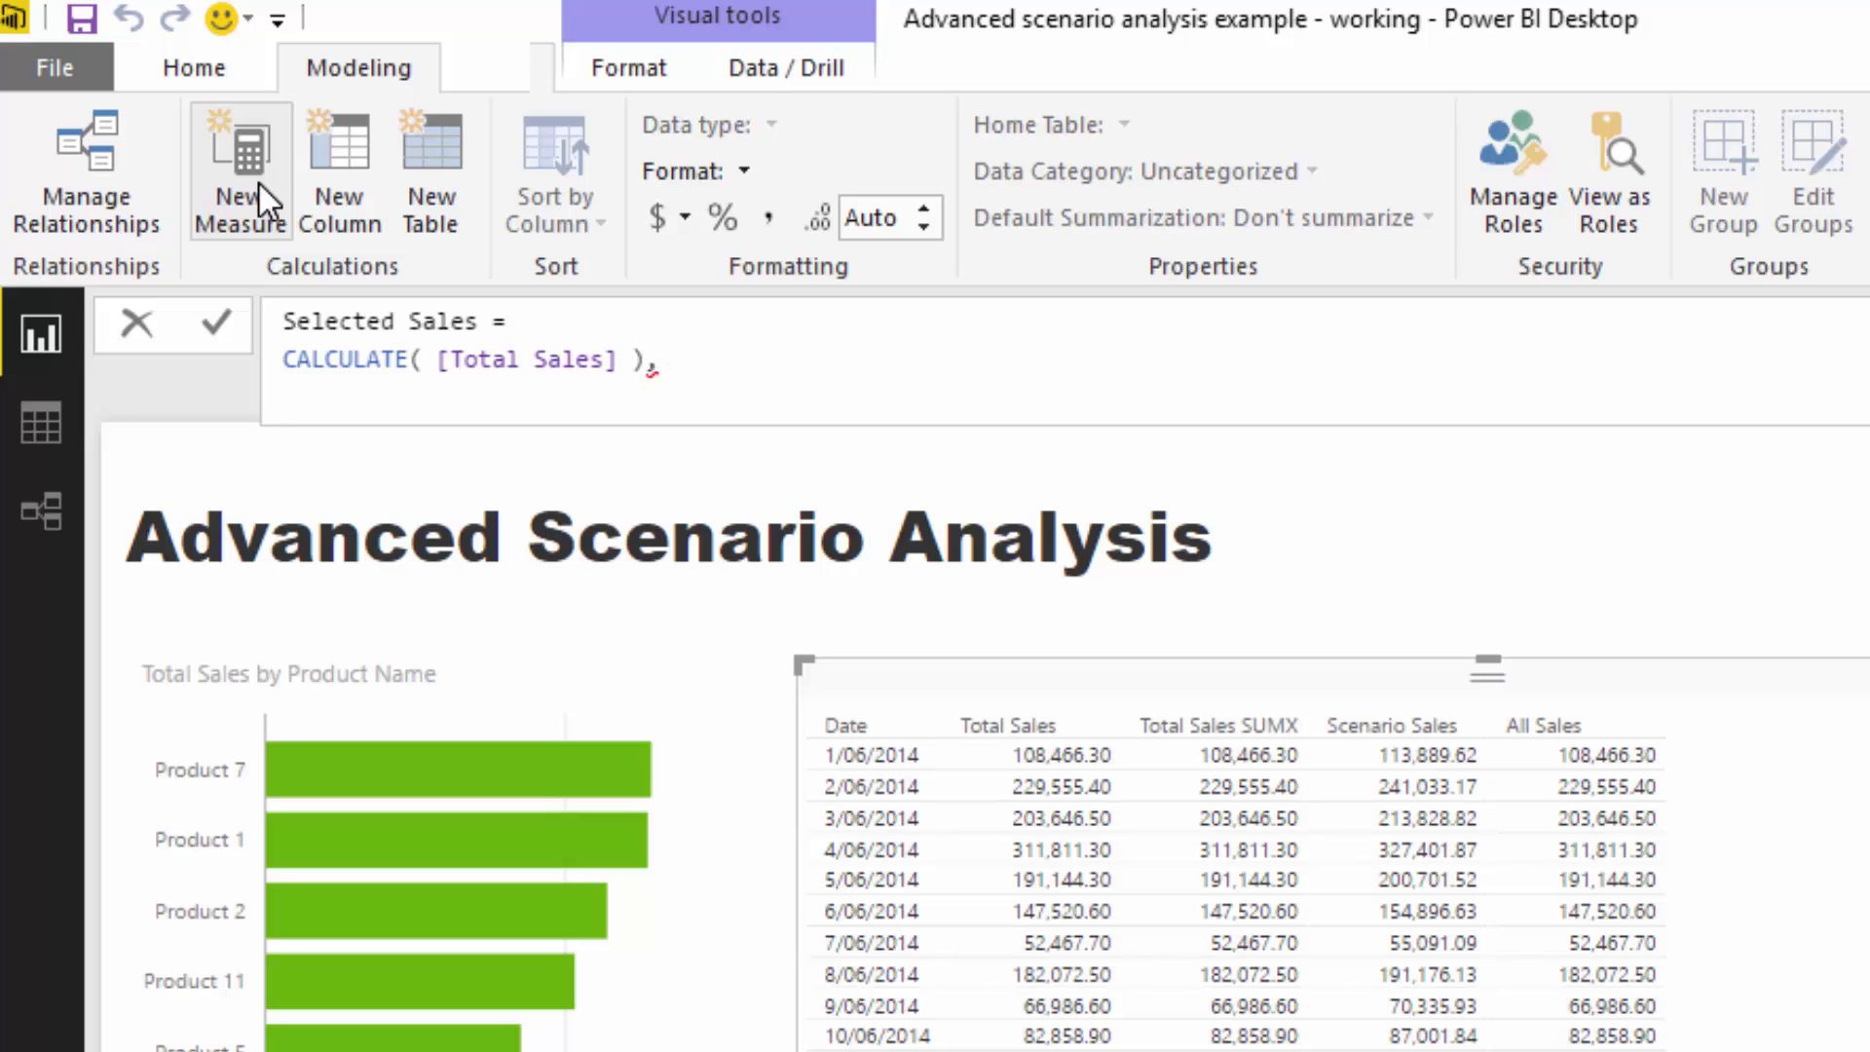
# Complete Selected Sales with the filter ALLSELECTED( Products ) and add the measure as a column in the sales table.
pyautogui.write(',')
pyautogui.hotkey('shift', 'Return')
pyautogui.write('A')
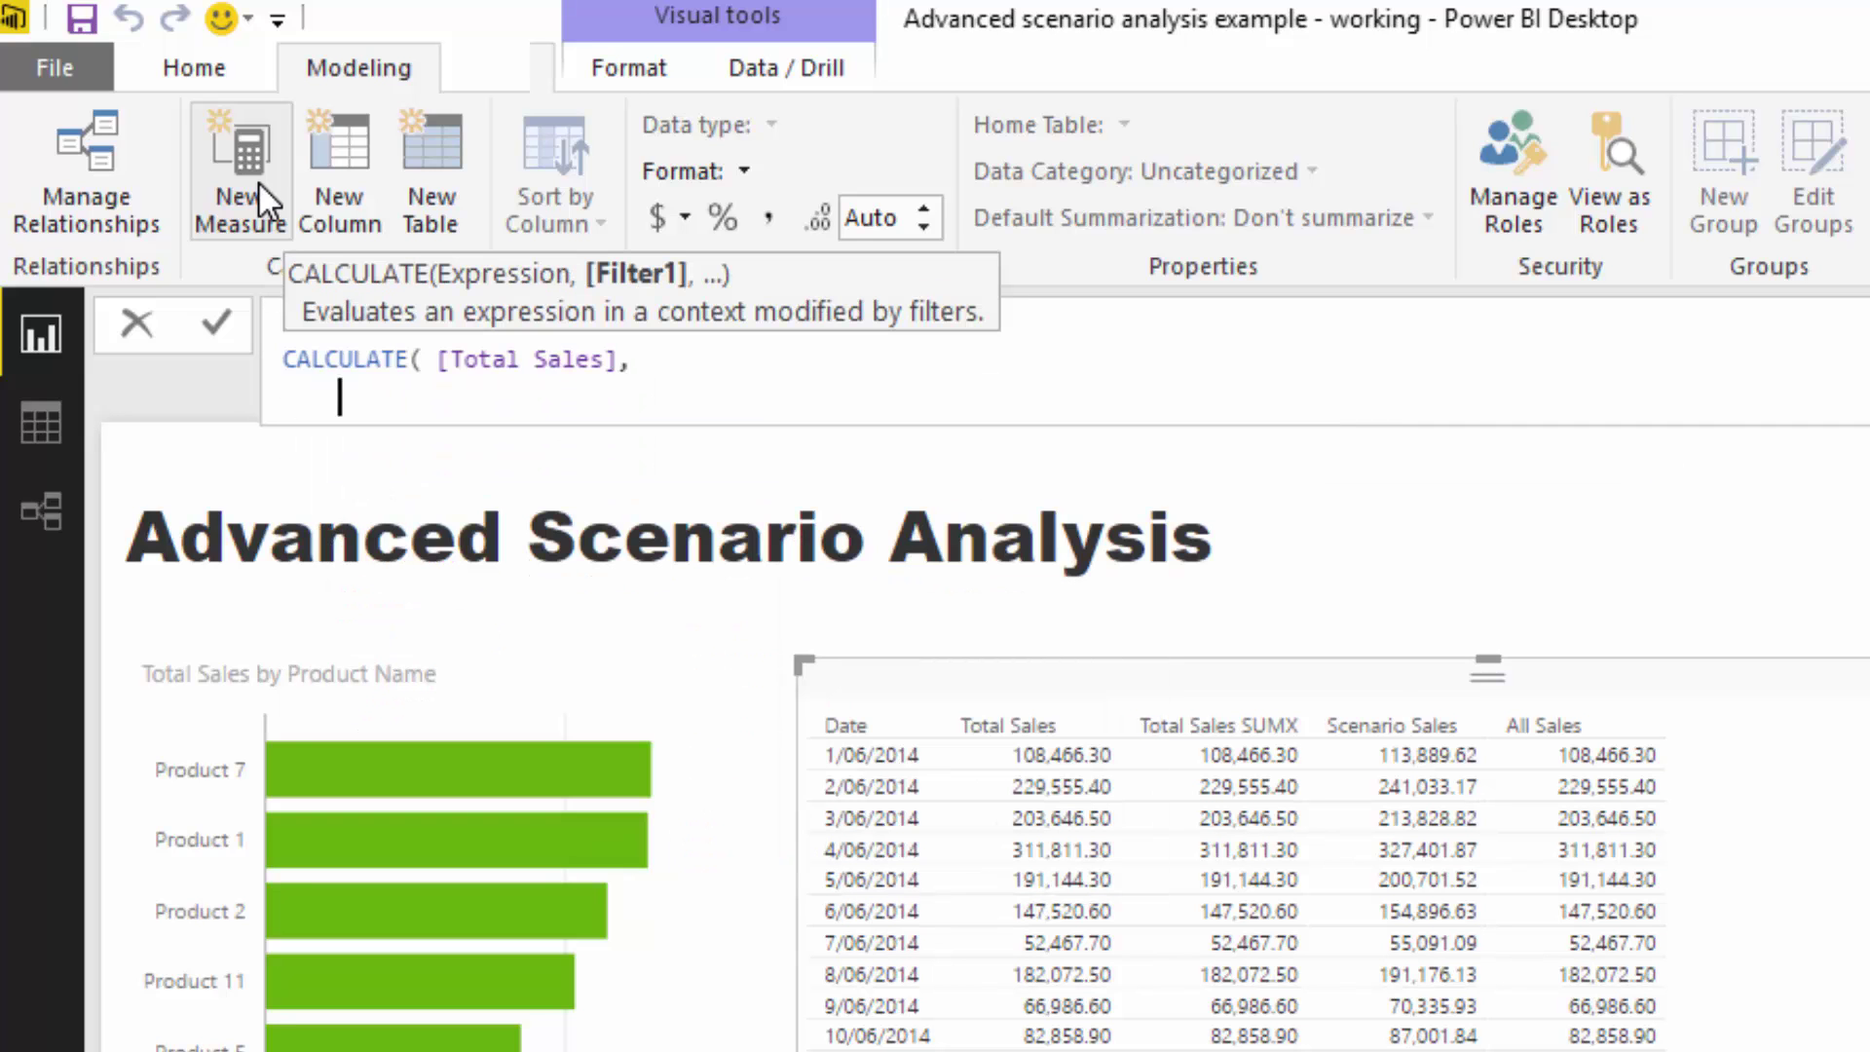
pyautogui.write('LLSE')
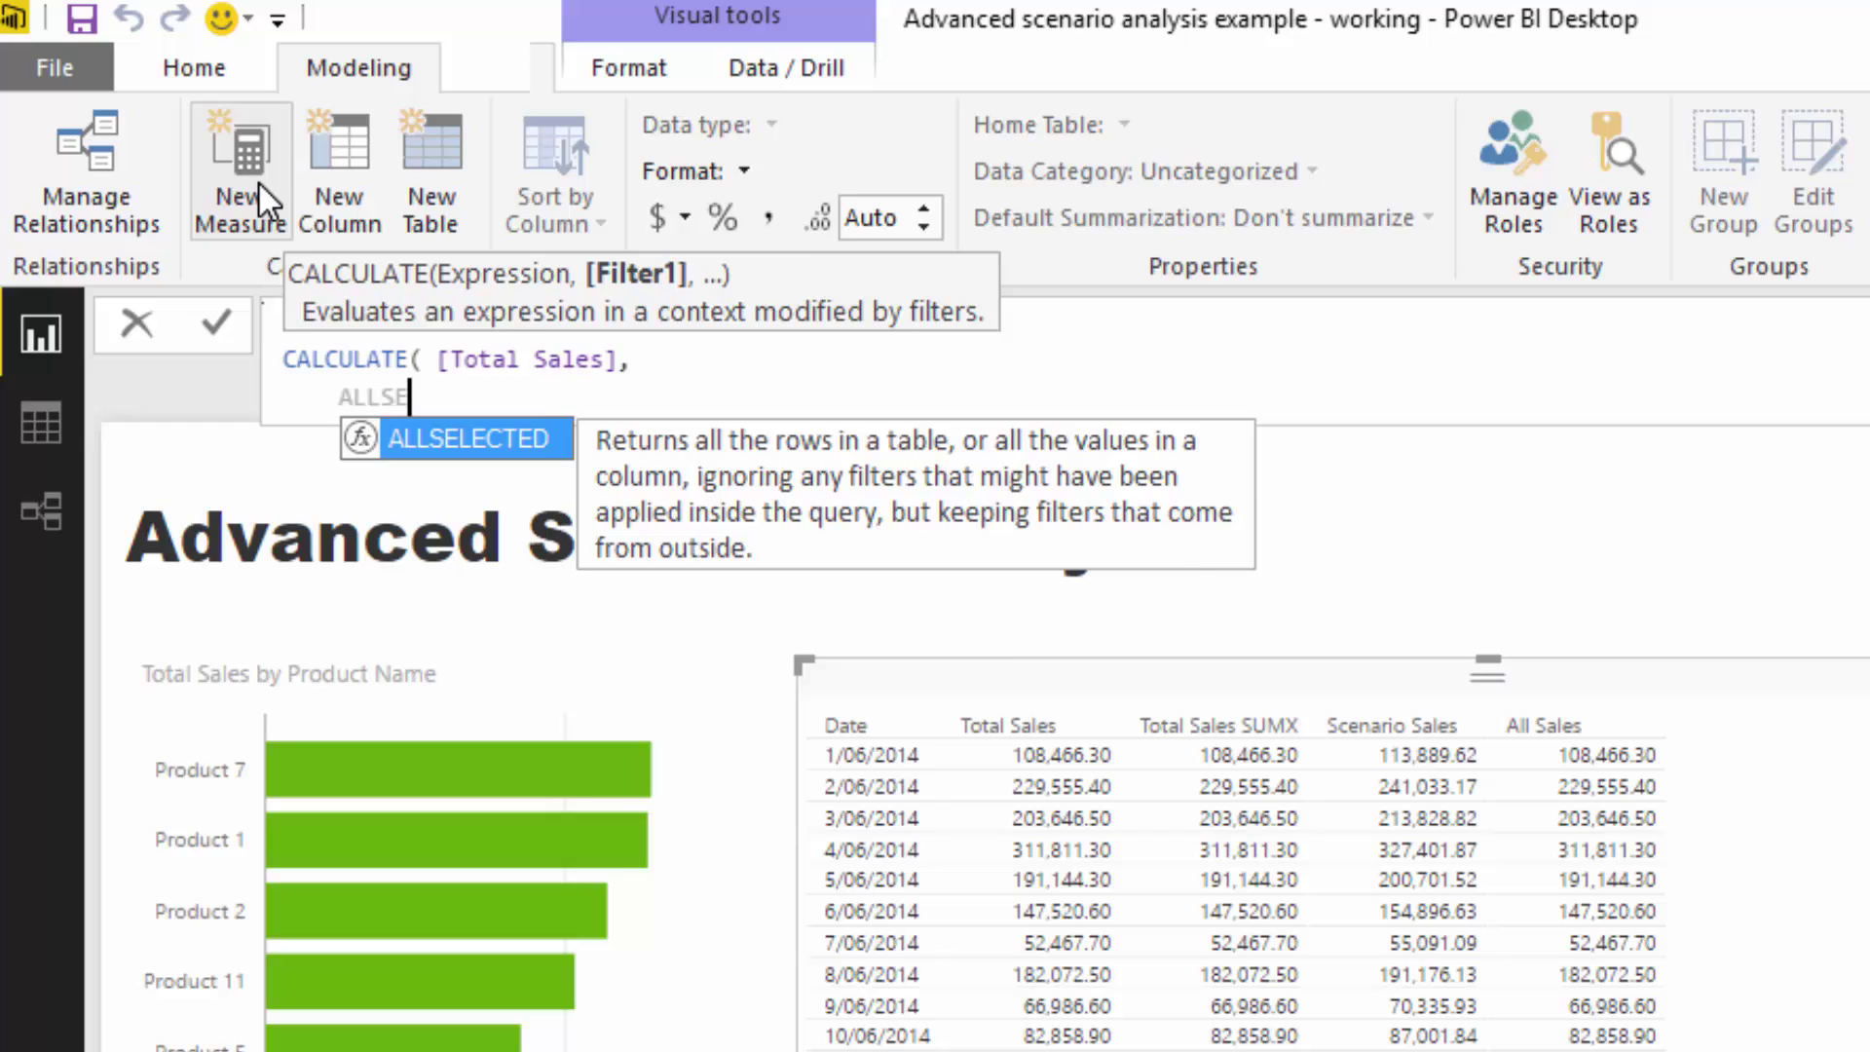
pyautogui.press('Tab')
pyautogui.write('Prod')
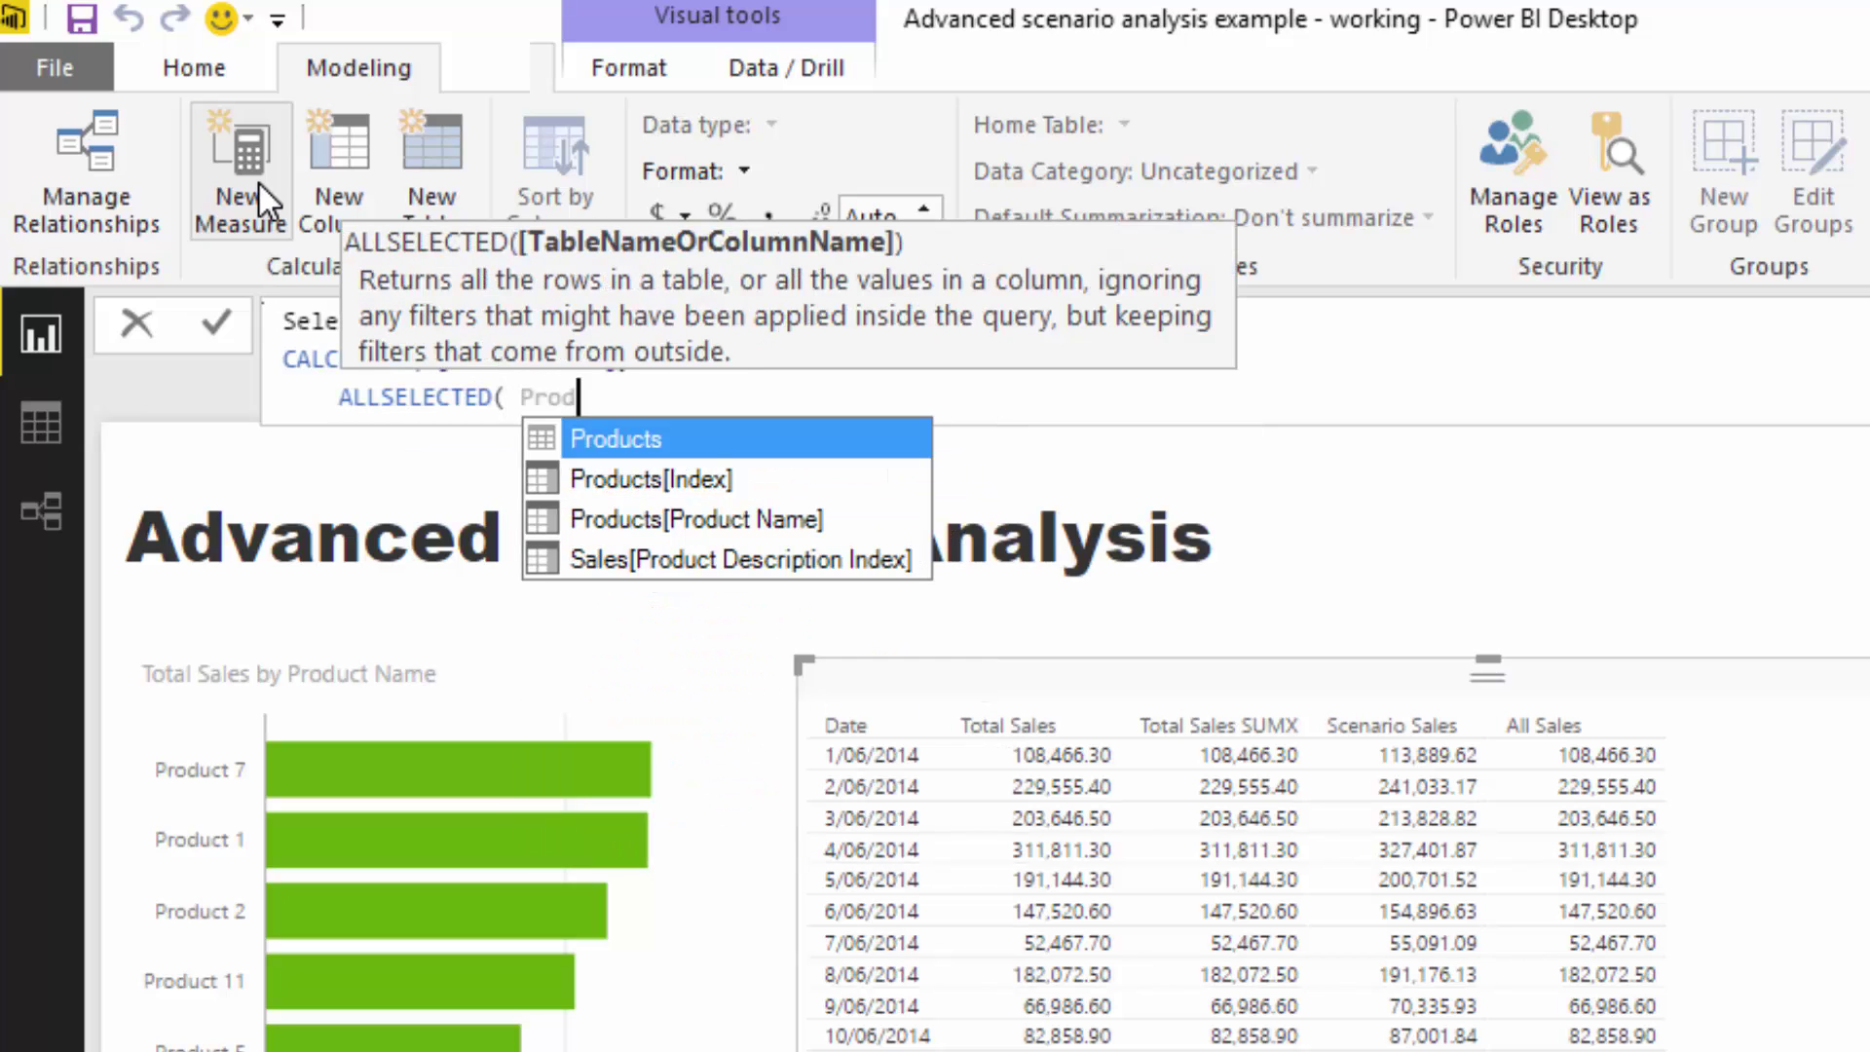
pyautogui.press('Tab')
pyautogui.write(') )')
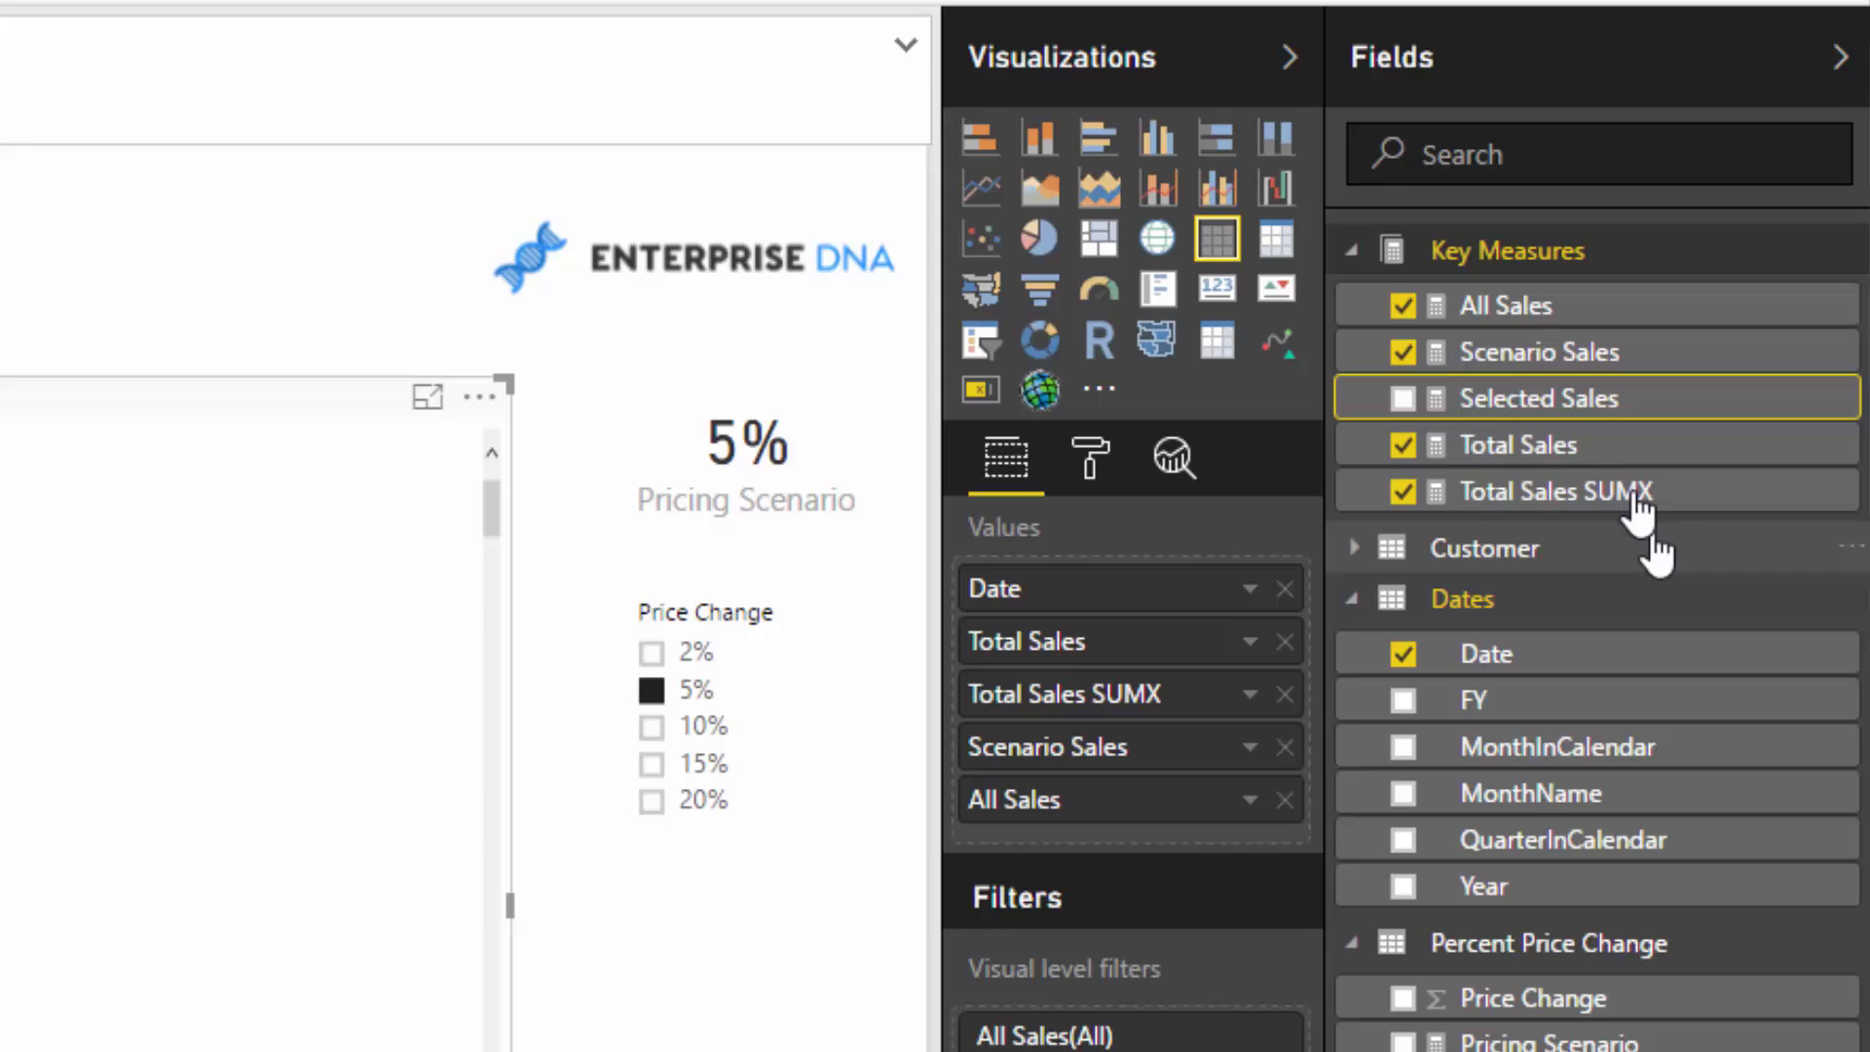
pyautogui.moveTo(1483, 401); pyautogui.dragTo(750, 570)
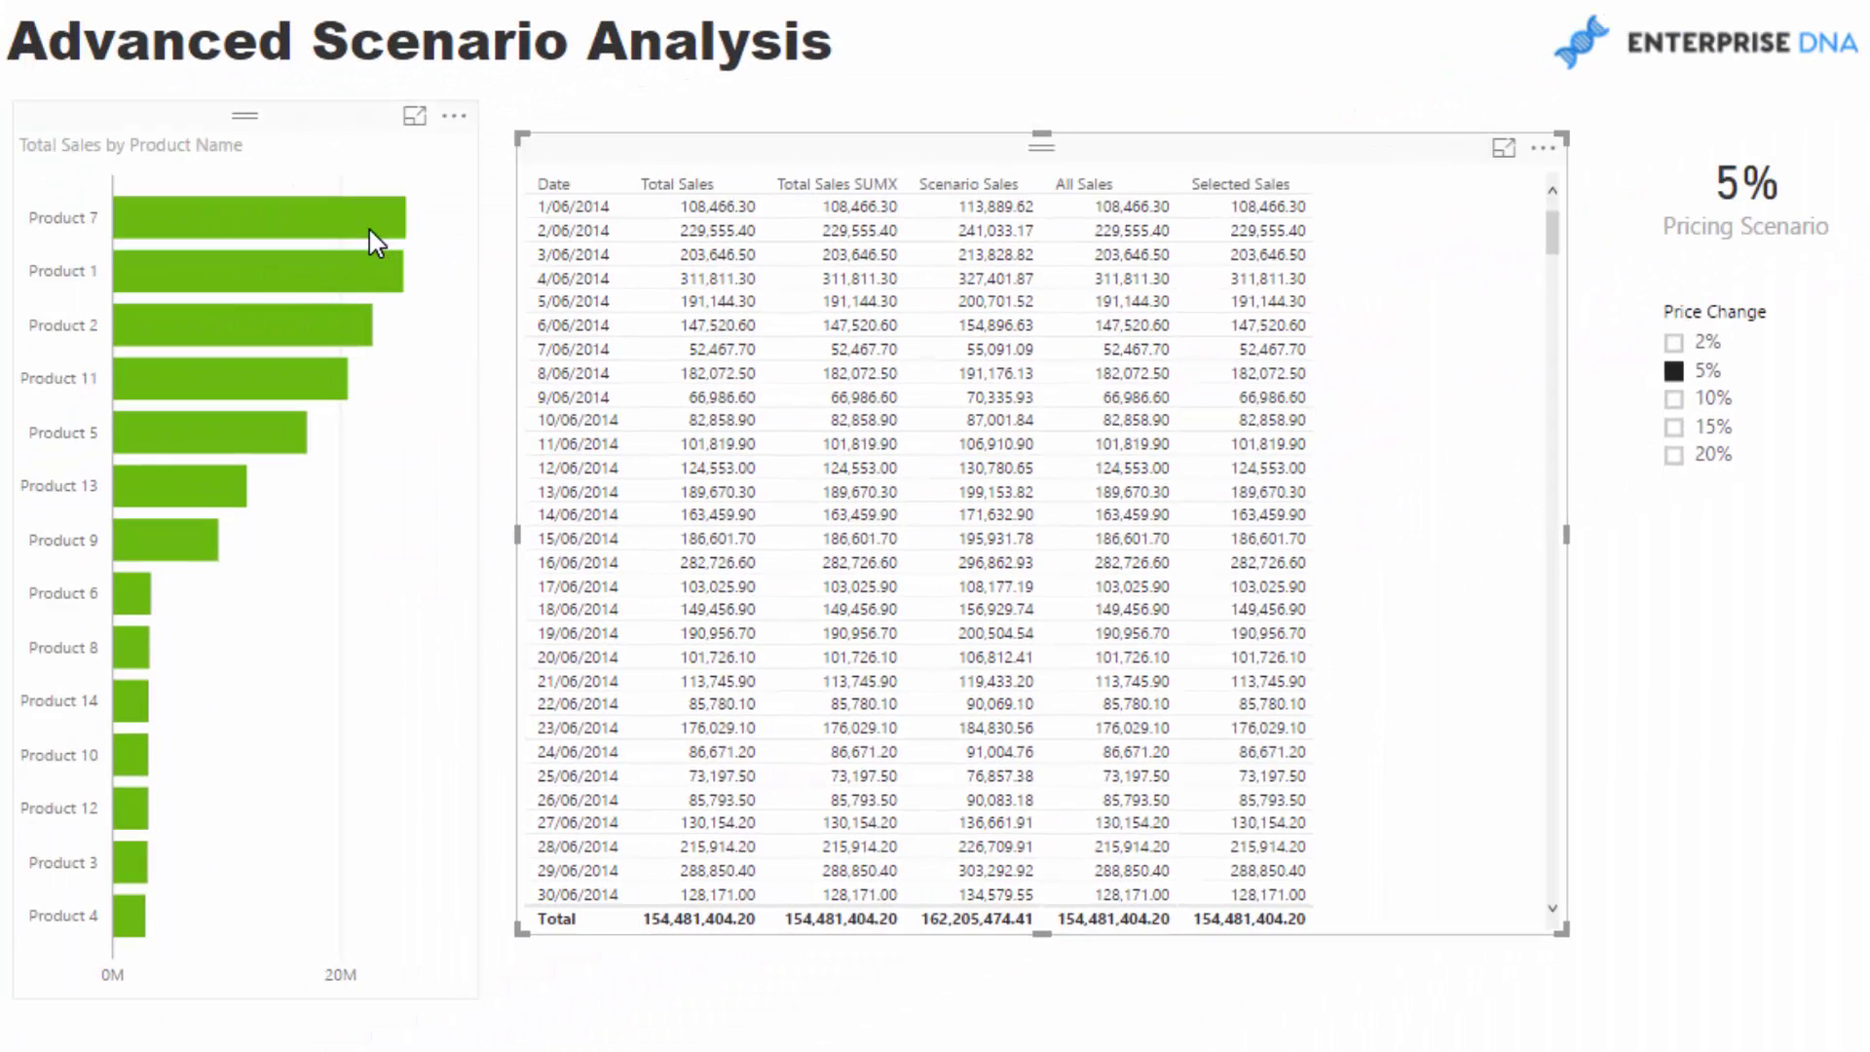
# Compare Selected Sales with All Sales while filtering by Products 7, 1 and 2, finishing with the filter cleared and the table selected.
pyautogui.click(370, 224)
pyautogui.keyDown('ctrl'); pyautogui.click(375, 277); pyautogui.keyUp('ctrl')
pyautogui.keyDown('ctrl'); pyautogui.click(322, 334); pyautogui.keyUp('ctrl')
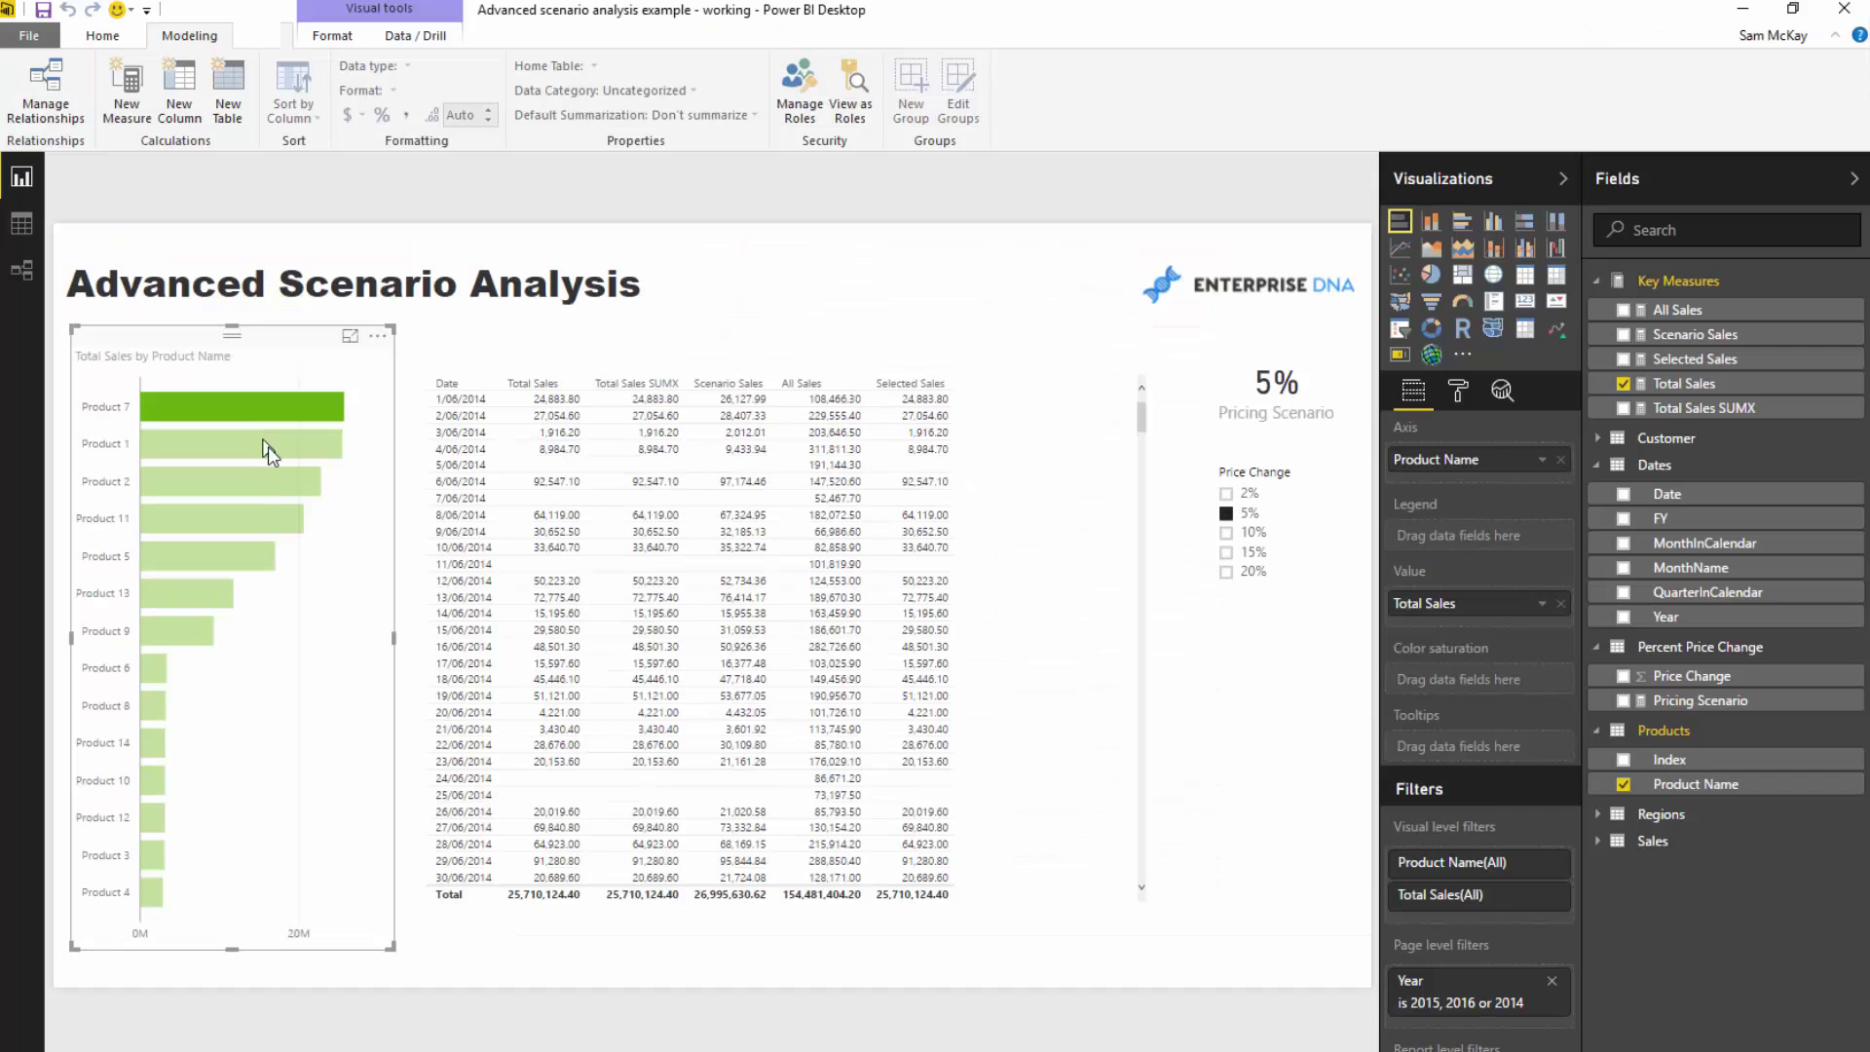
pyautogui.click(295, 271)
pyautogui.click(276, 406)
pyautogui.click(277, 406)
pyautogui.click(1038, 402)
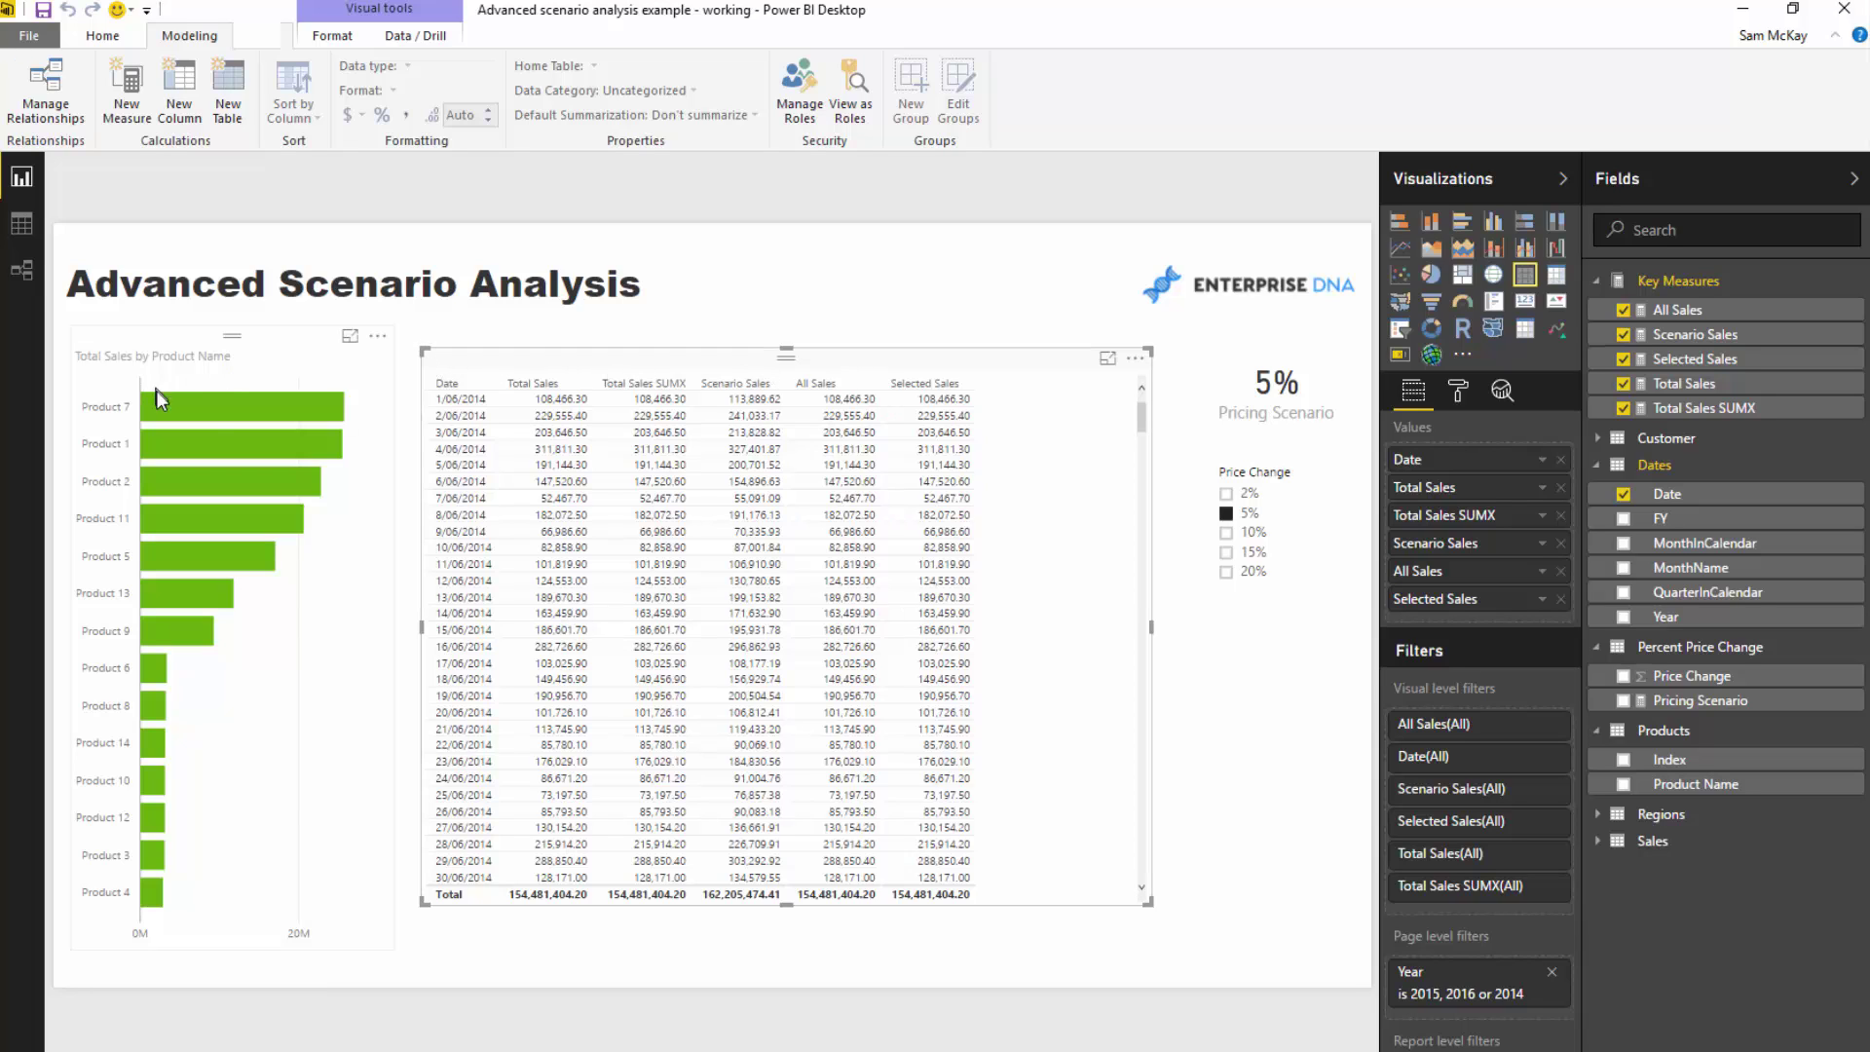
pyautogui.click(239, 414)
pyautogui.keyDown('ctrl'); pyautogui.click(257, 445); pyautogui.keyUp('ctrl')
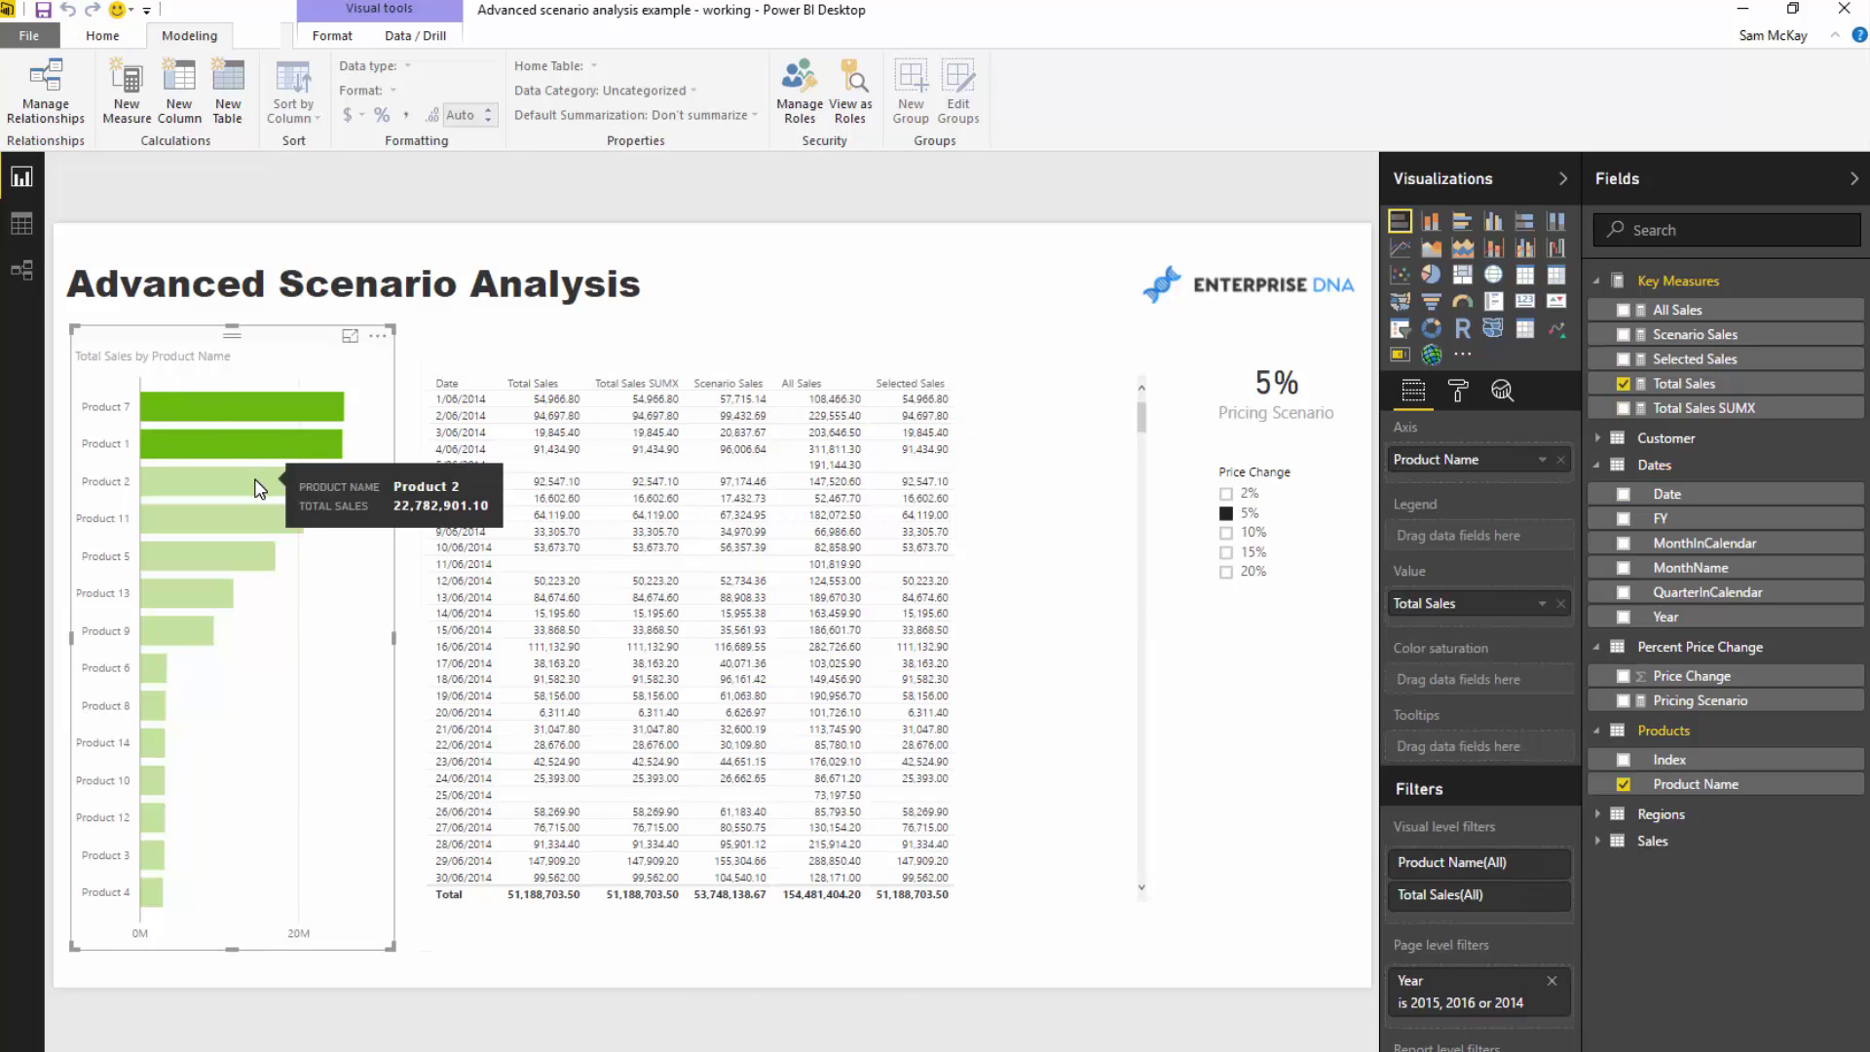
pyautogui.keyDown('ctrl'); pyautogui.click(259, 487); pyautogui.keyUp('ctrl')
pyautogui.click(292, 399)
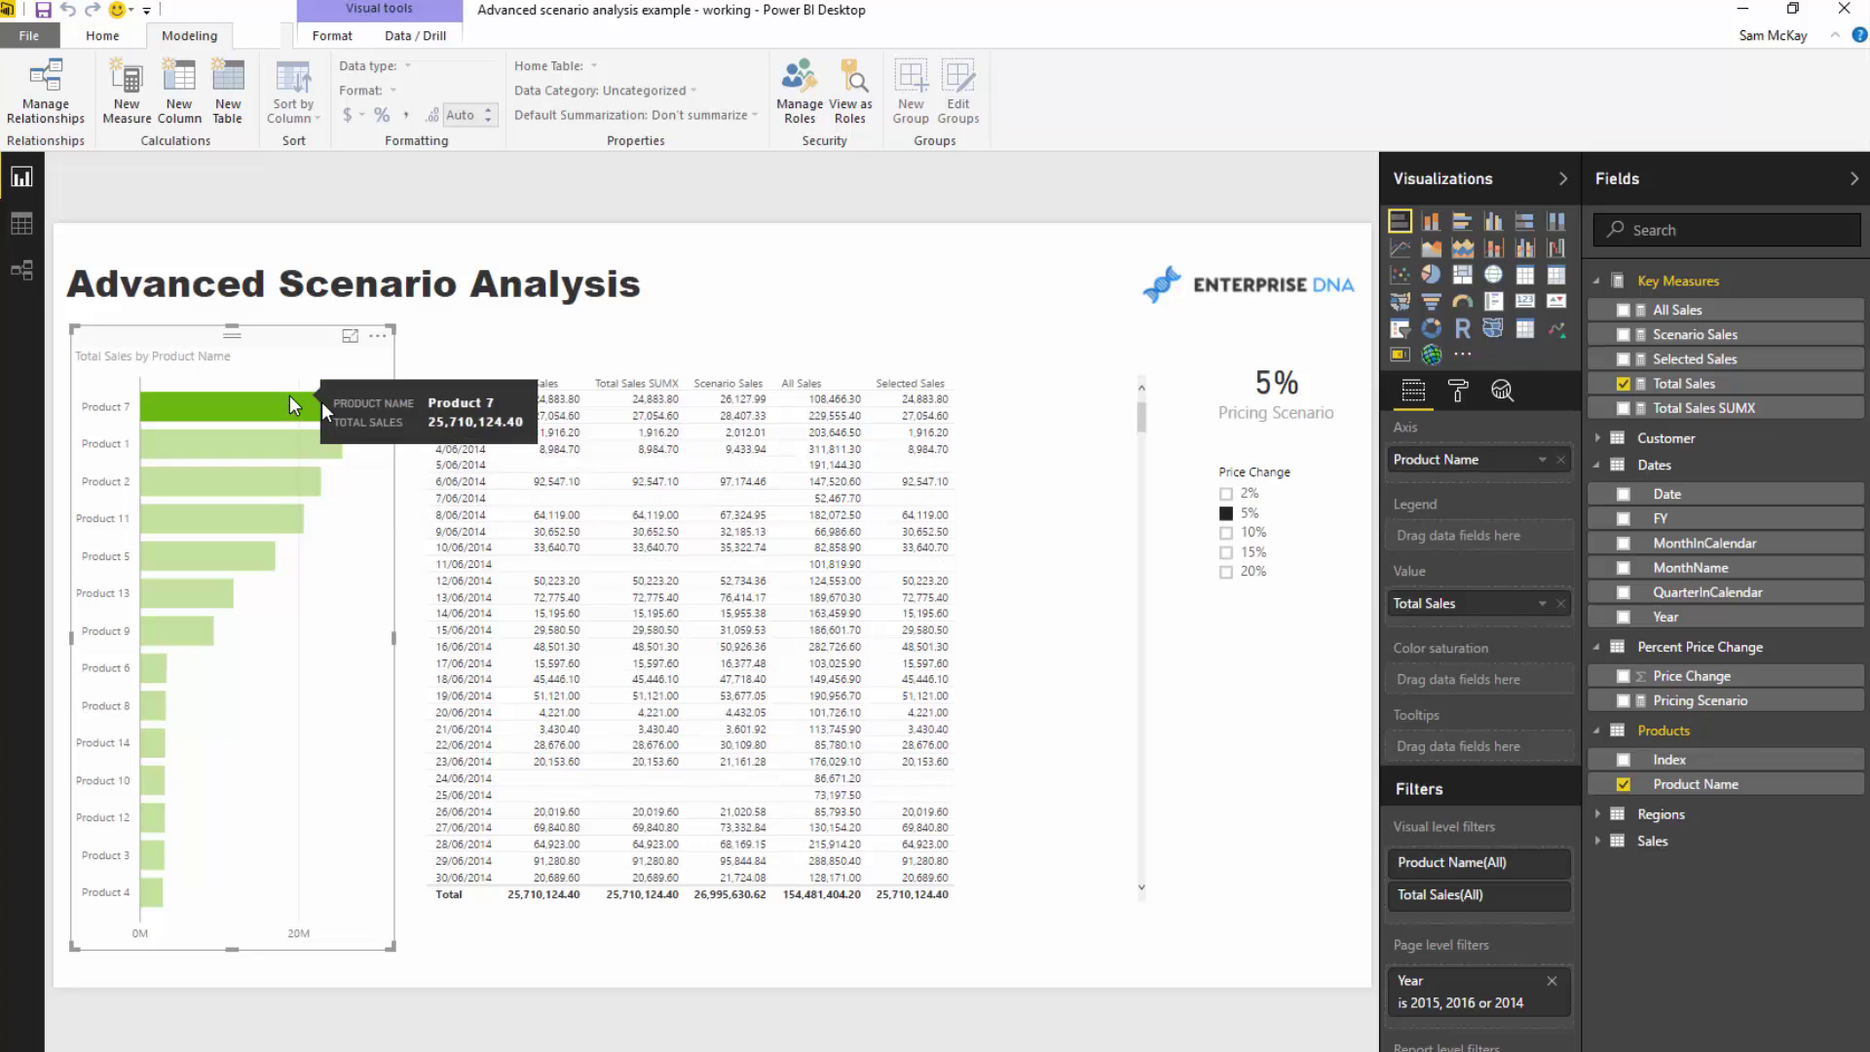
pyautogui.click(313, 401)
pyautogui.click(974, 414)
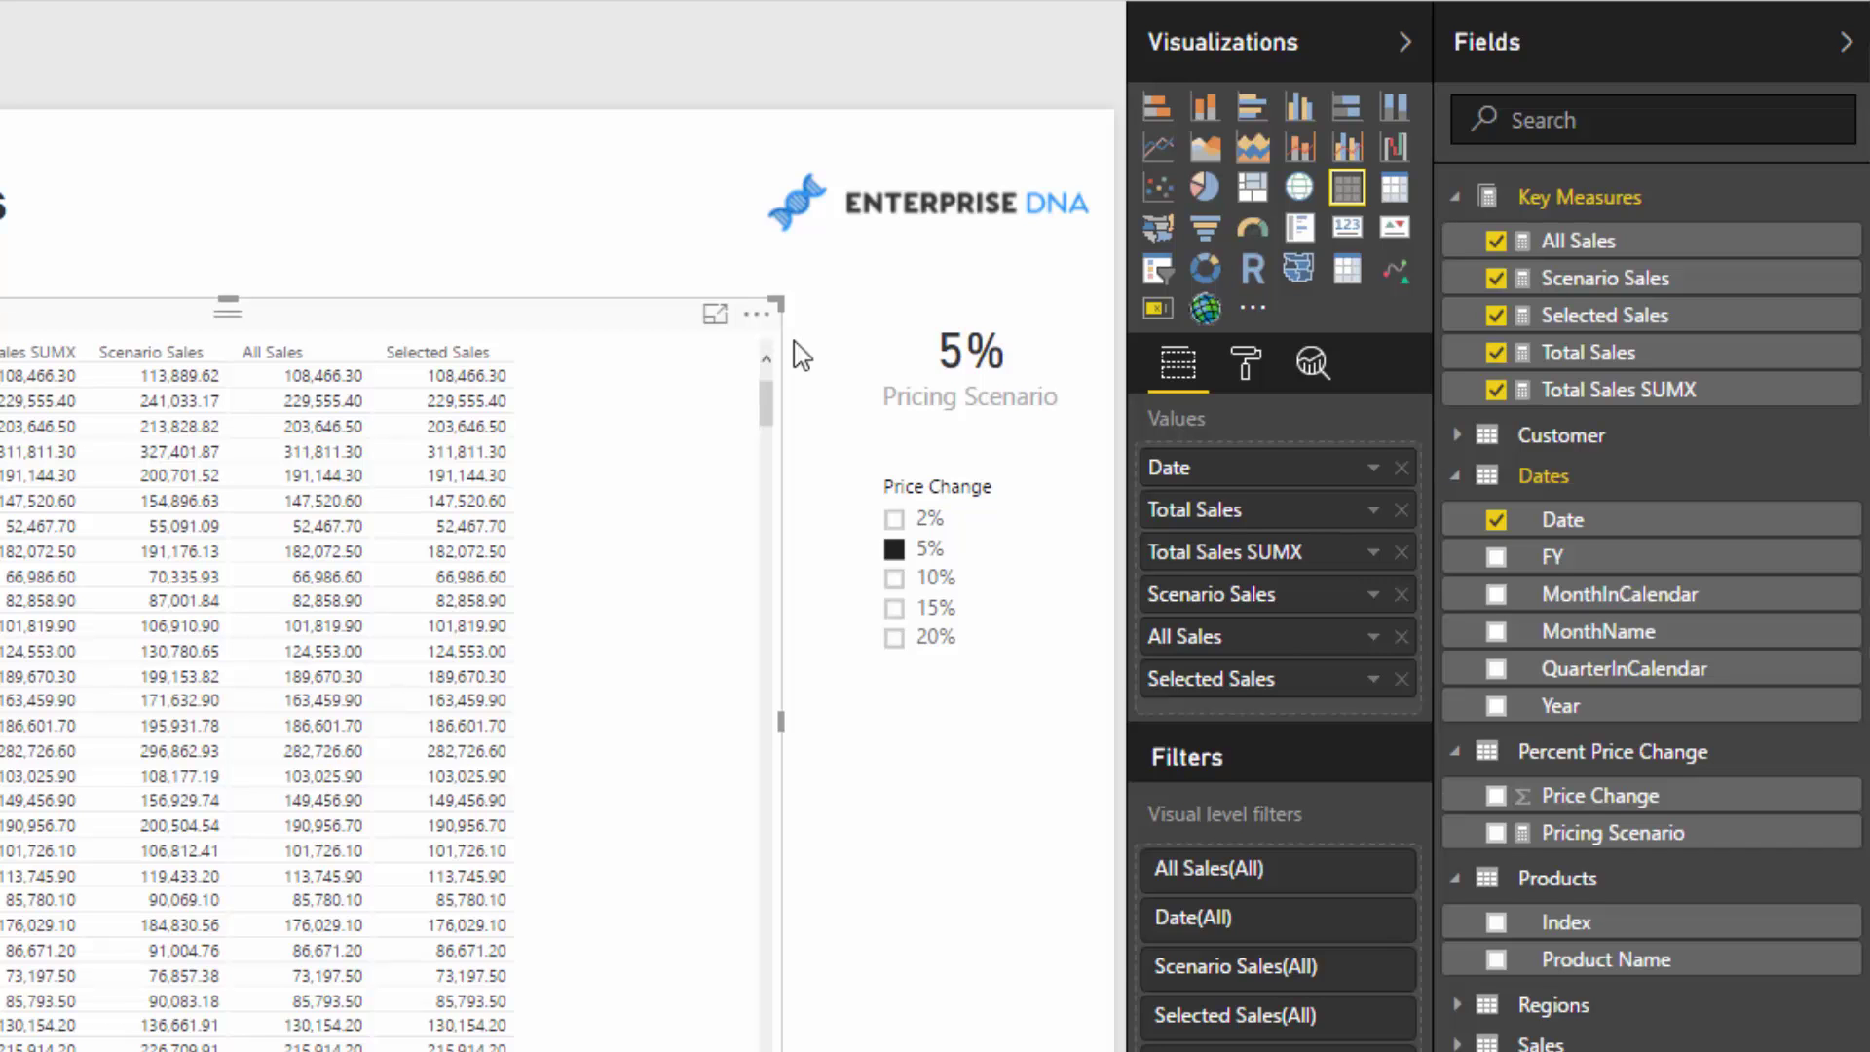
# Review the Scenario Sales formula and create a Selected Scenario Sales measure that starts with [All Sales].
pyautogui.click(1605, 278)
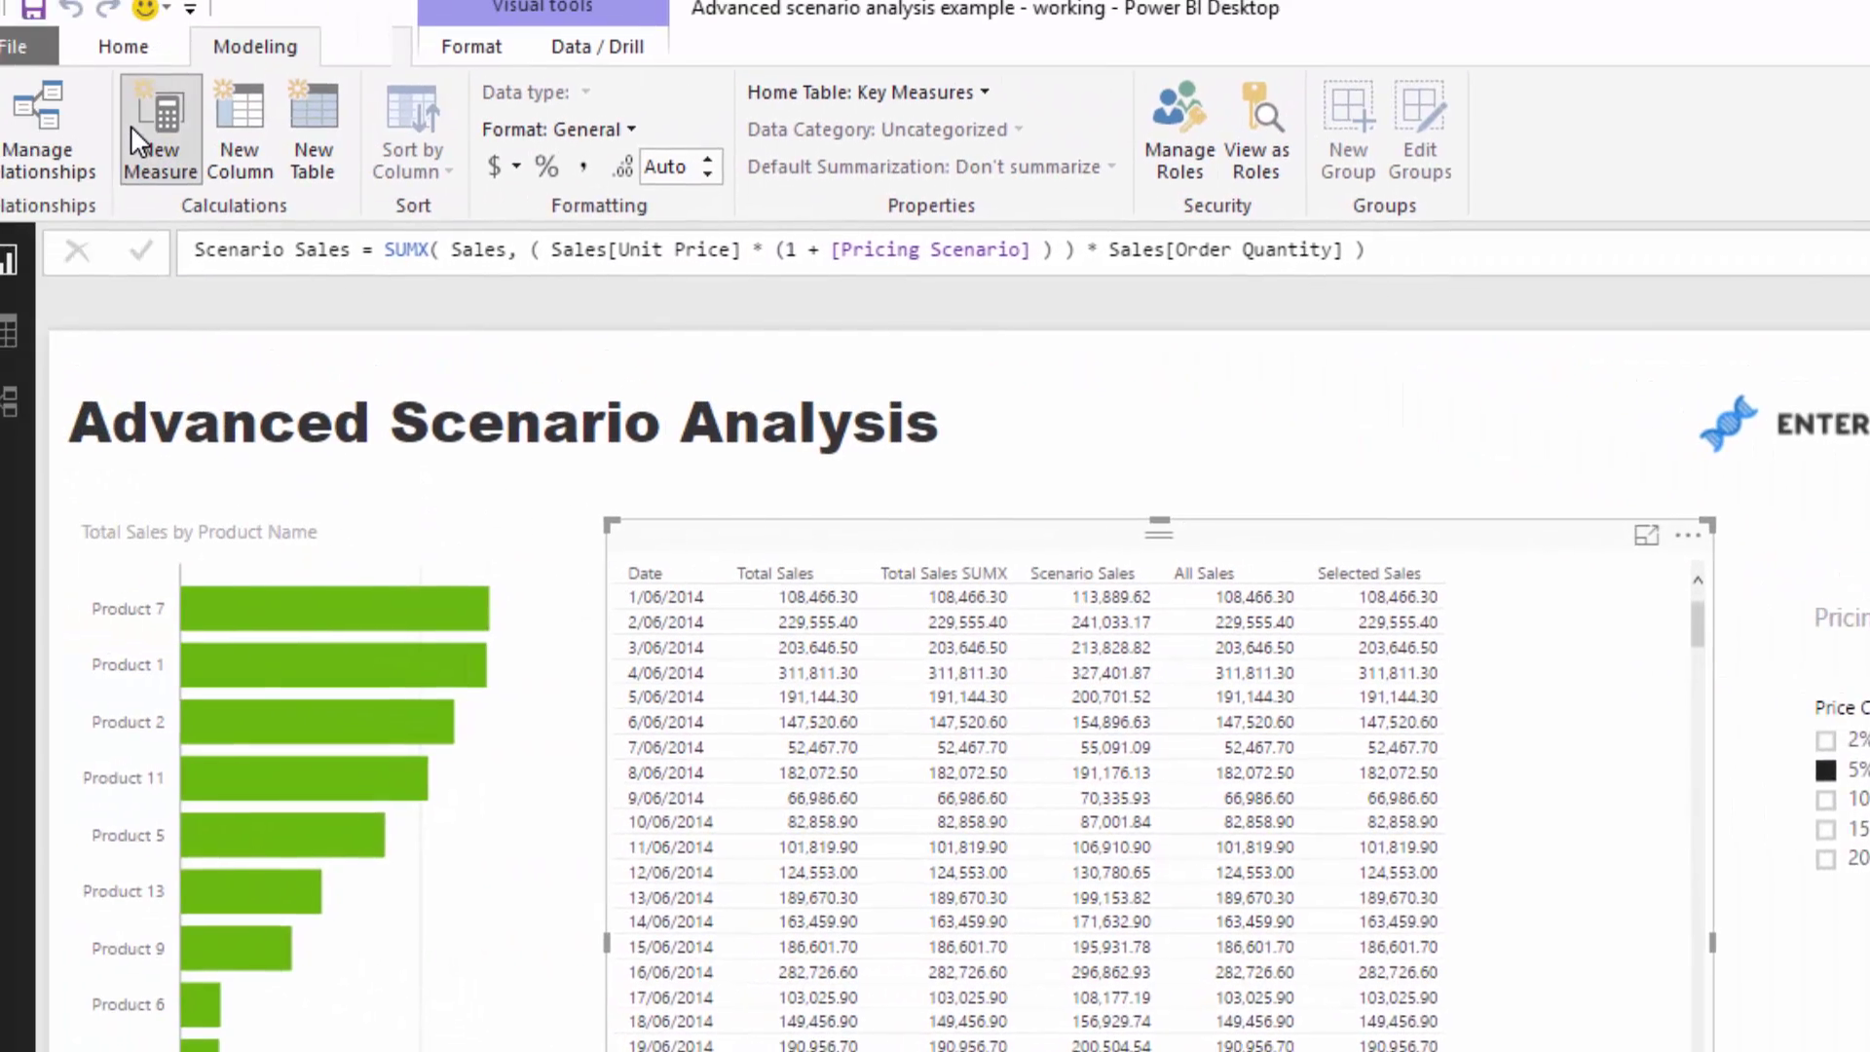
pyautogui.click(132, 129)
pyautogui.write('S1')
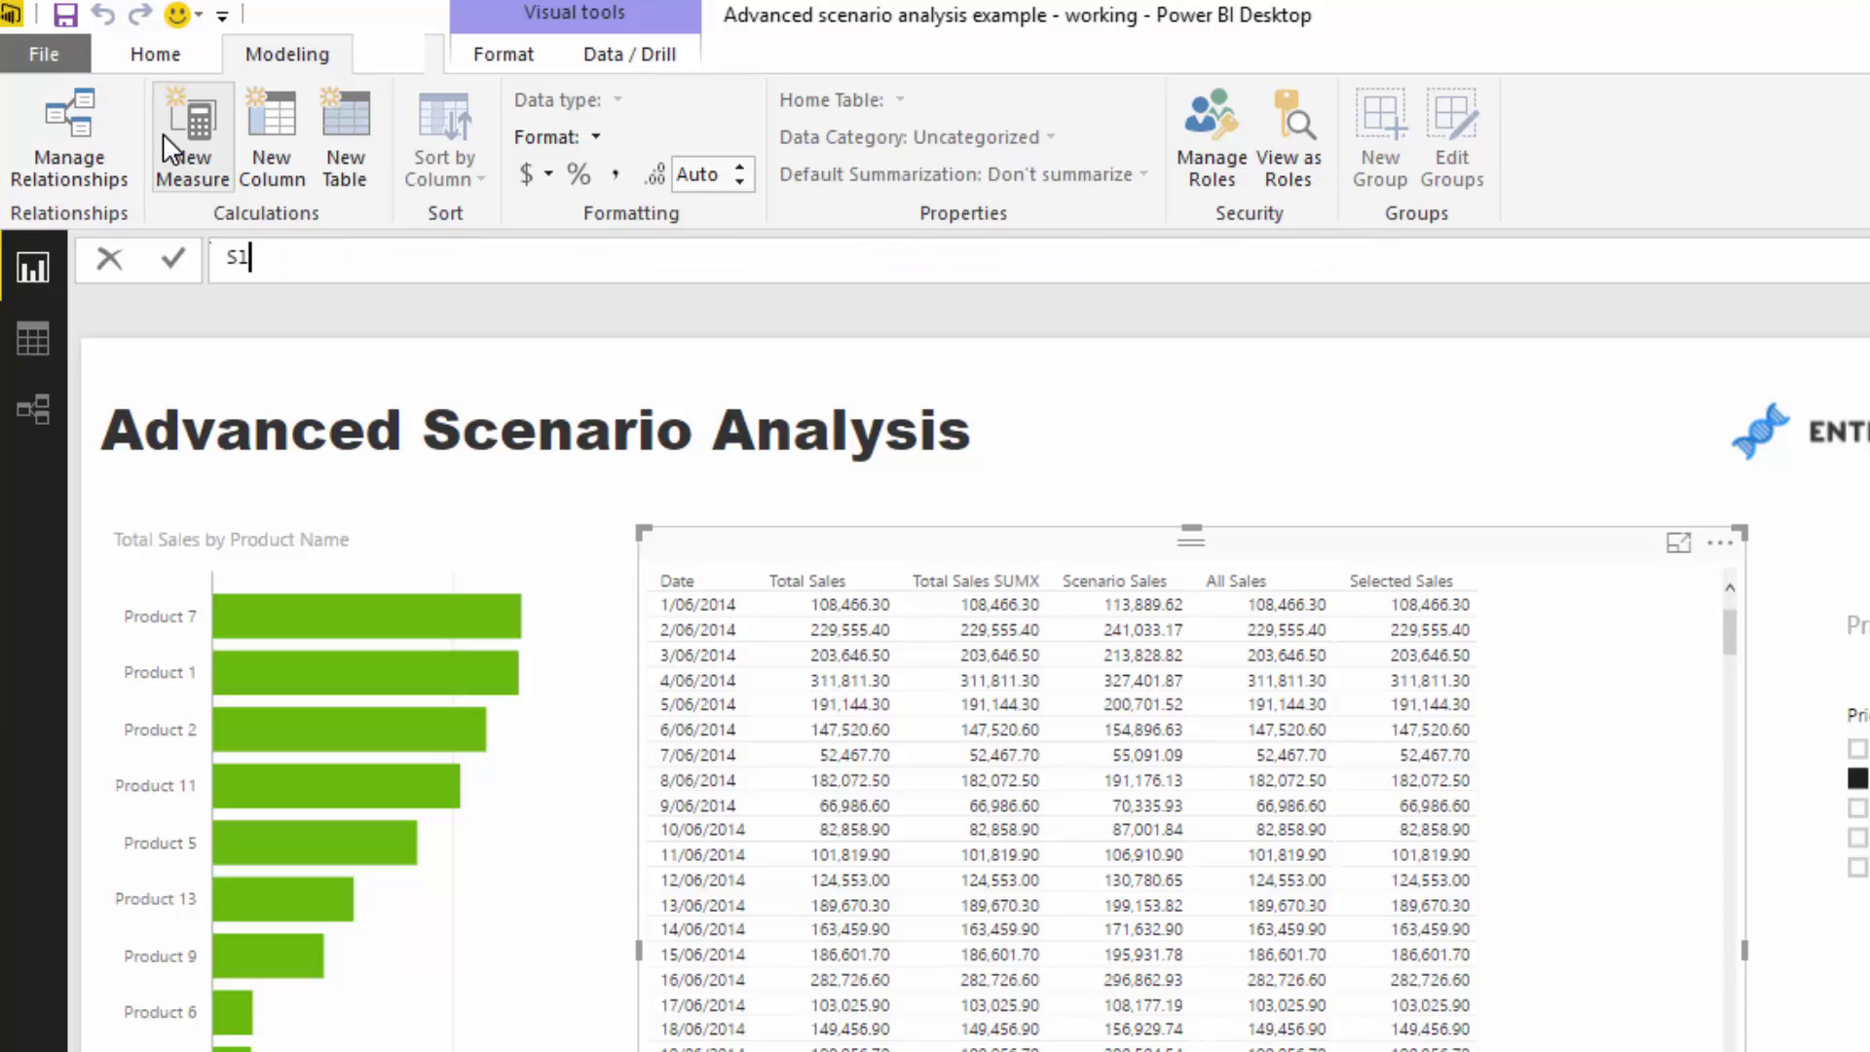
pyautogui.write('lected Scenario')
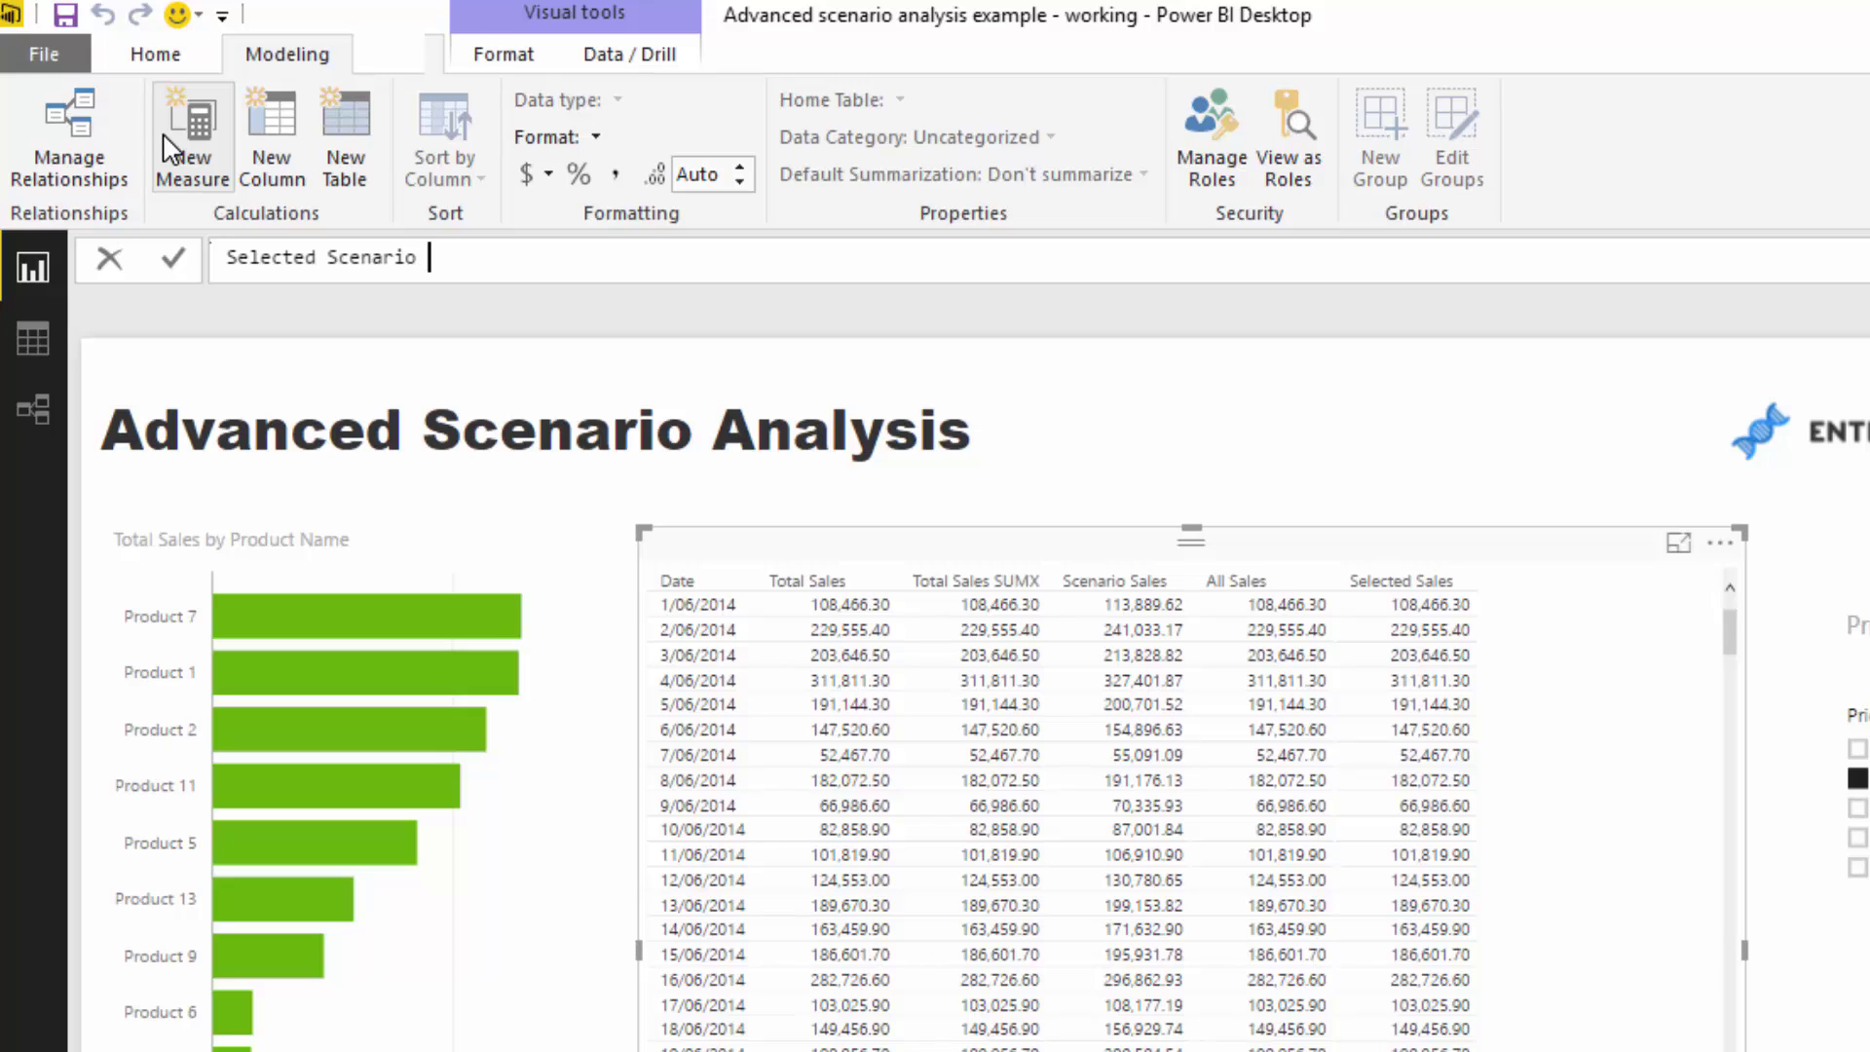
pyautogui.write(' Sales = All')
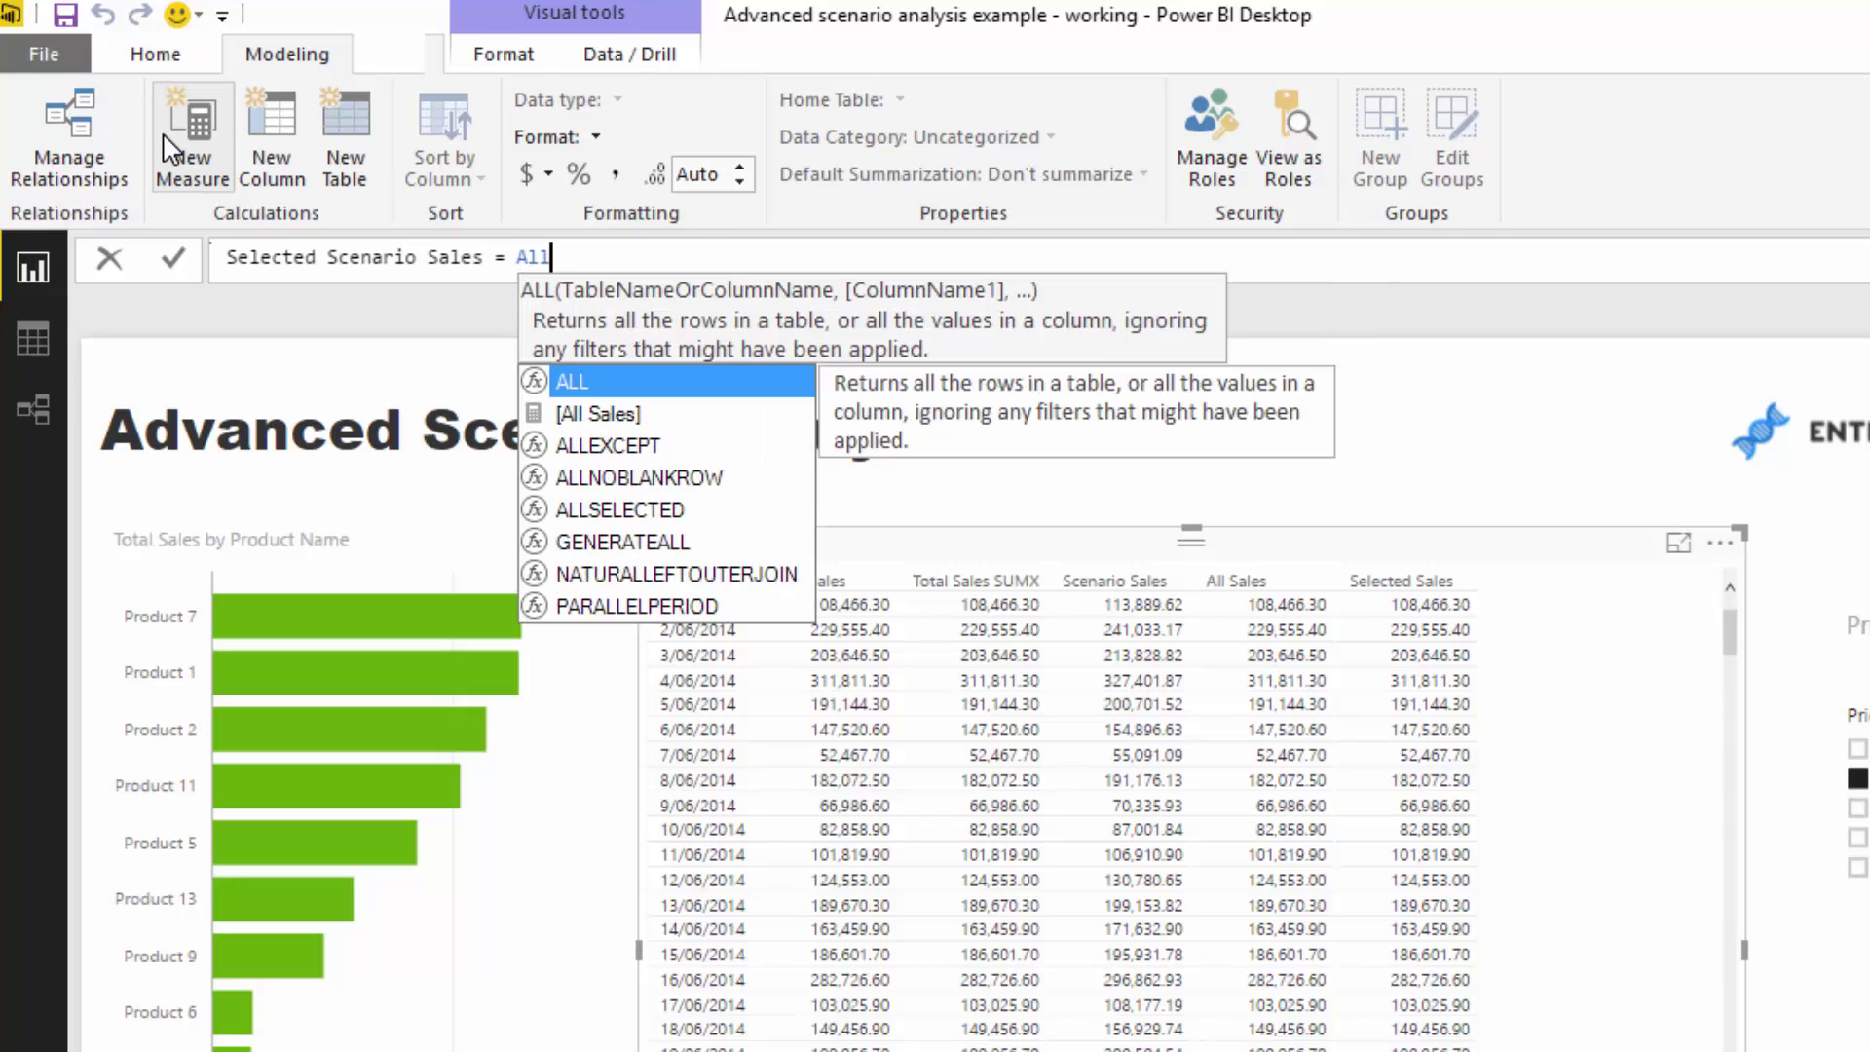
pyautogui.press('Down')
pyautogui.press('Tab')
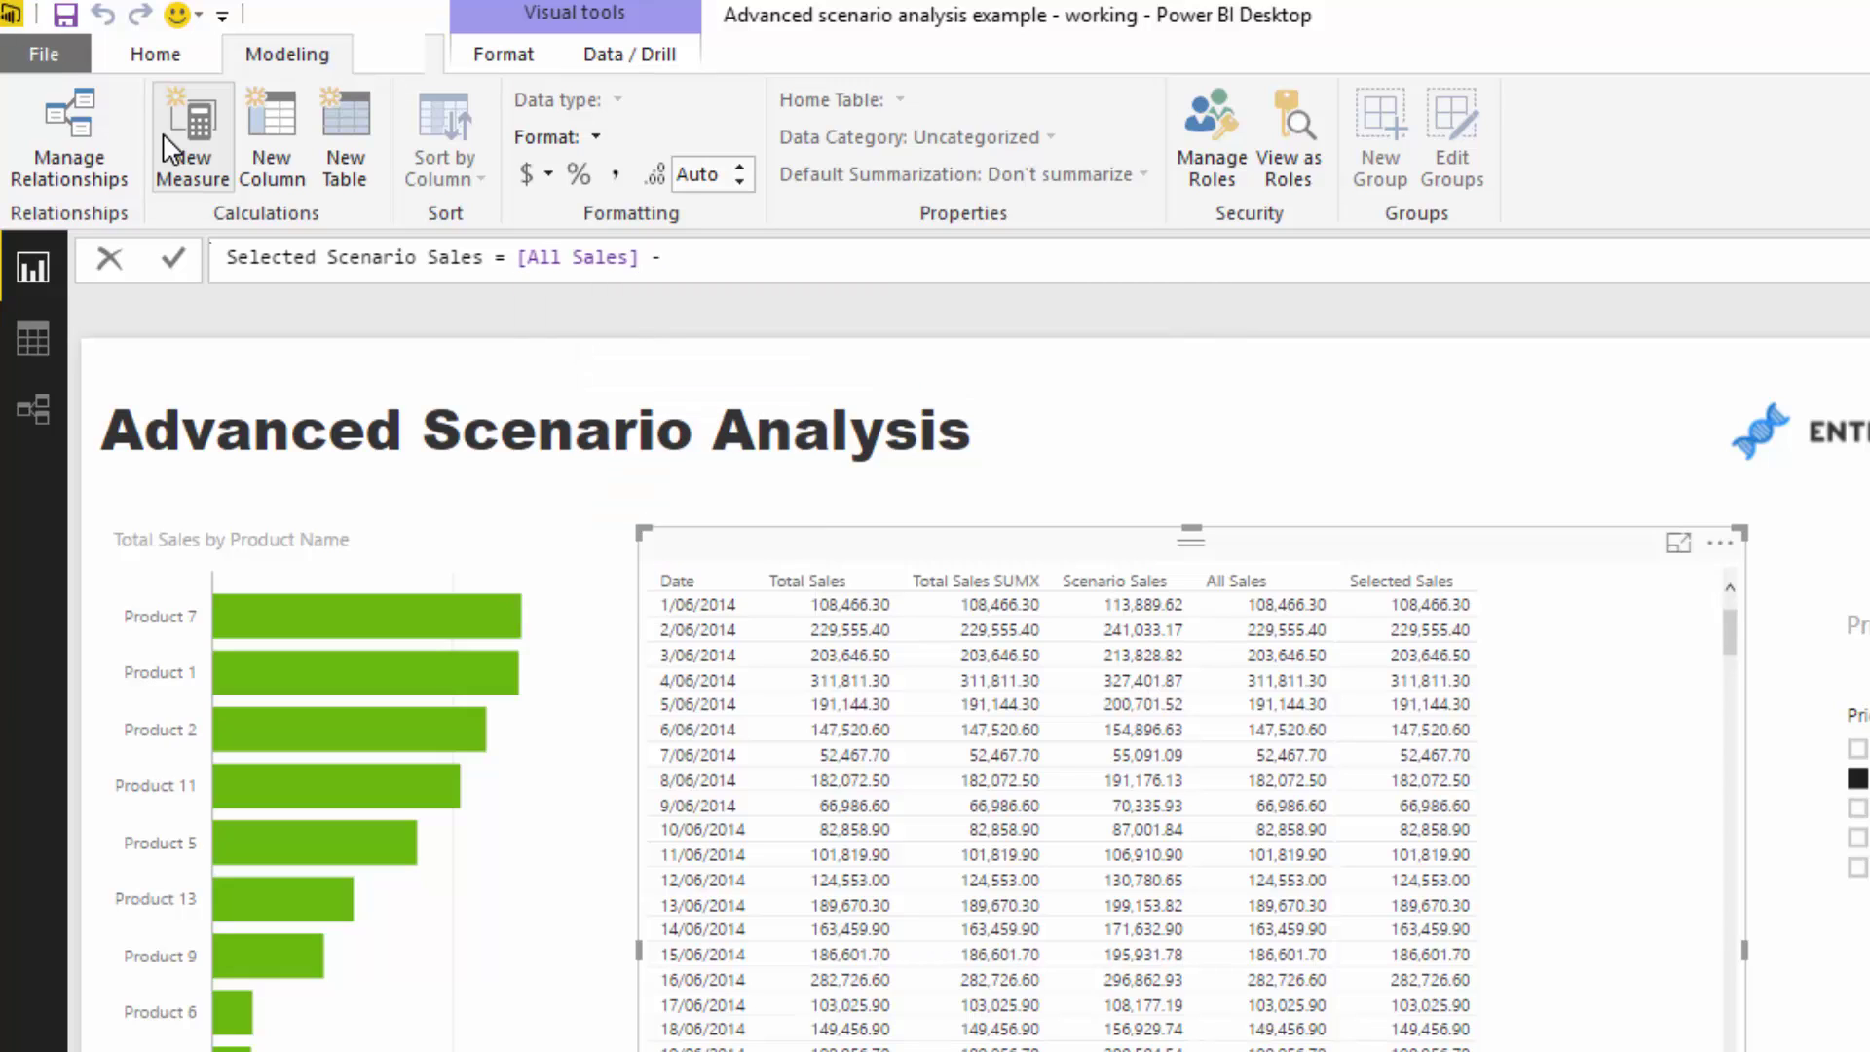
# Complete Selected Scenario Sales with - [Selected Sales] + [Scenario Sales] and add it as a column in the sales table.
pyautogui.write('Se')
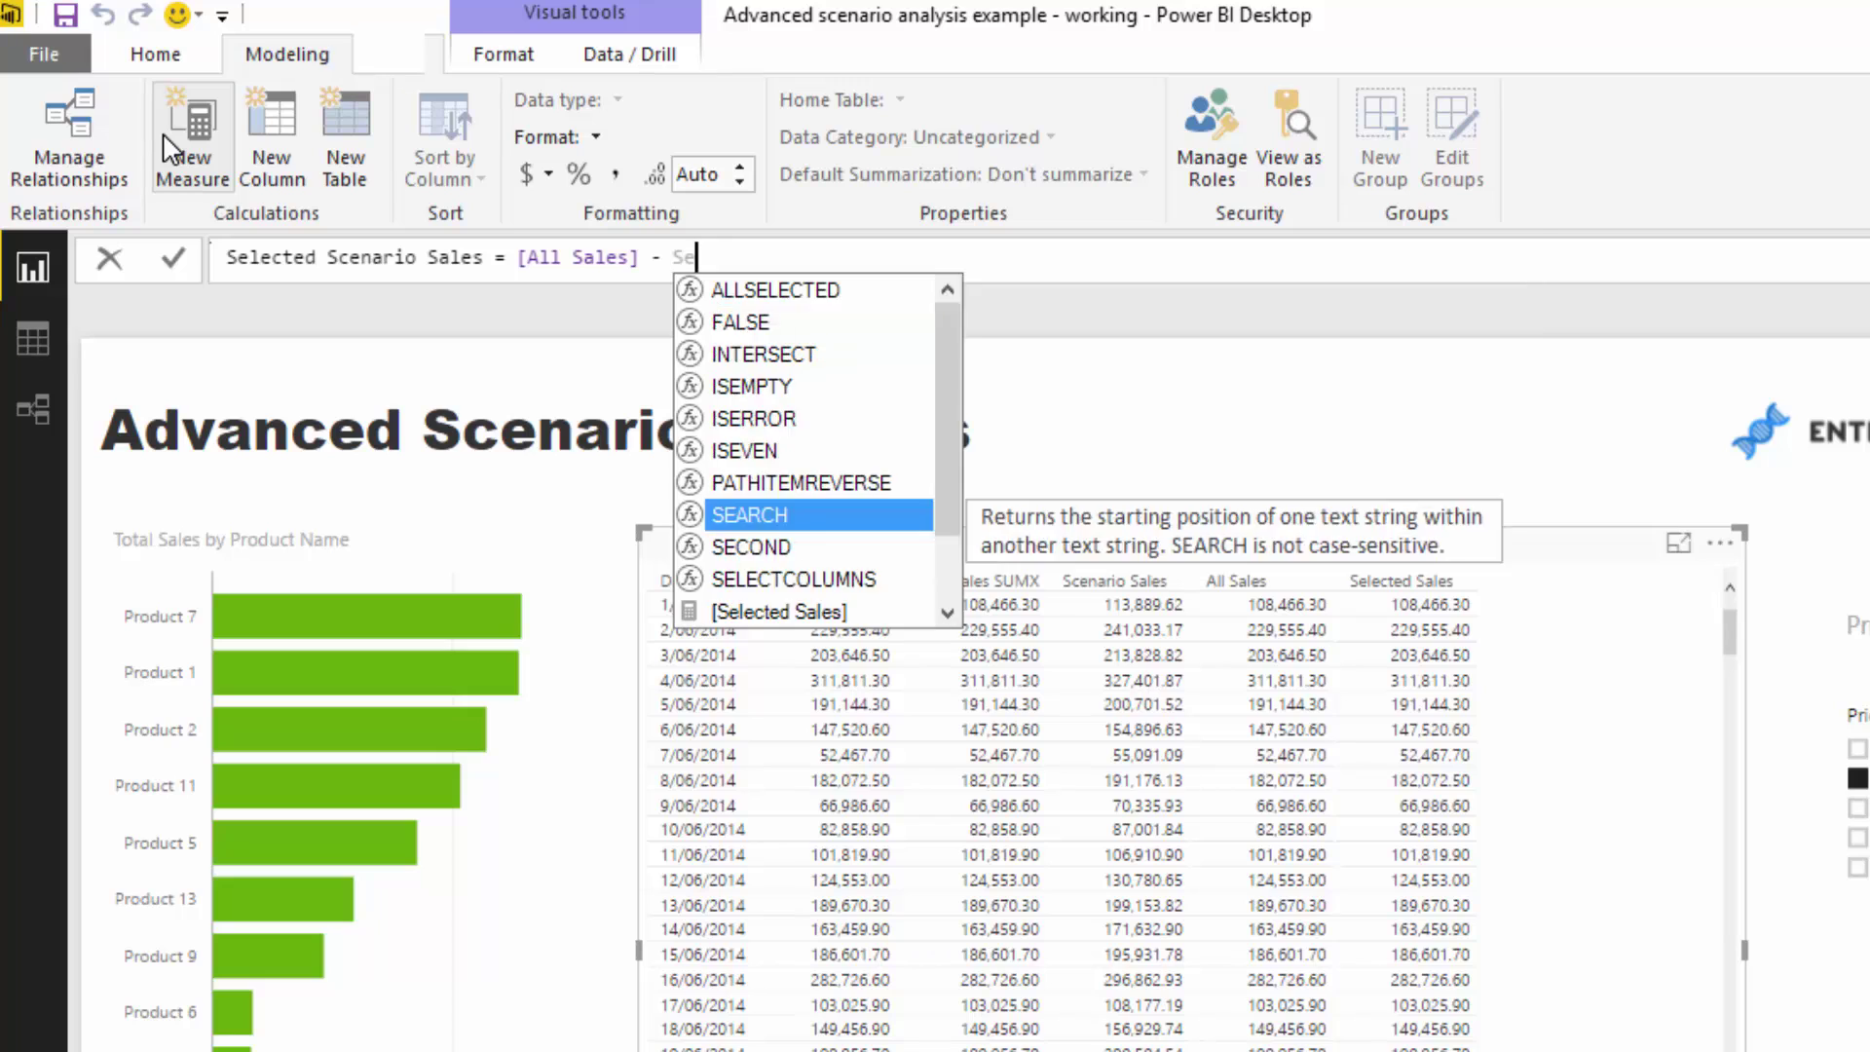
pyautogui.write('le')
pyautogui.press('Down')
pyautogui.press('Tab')
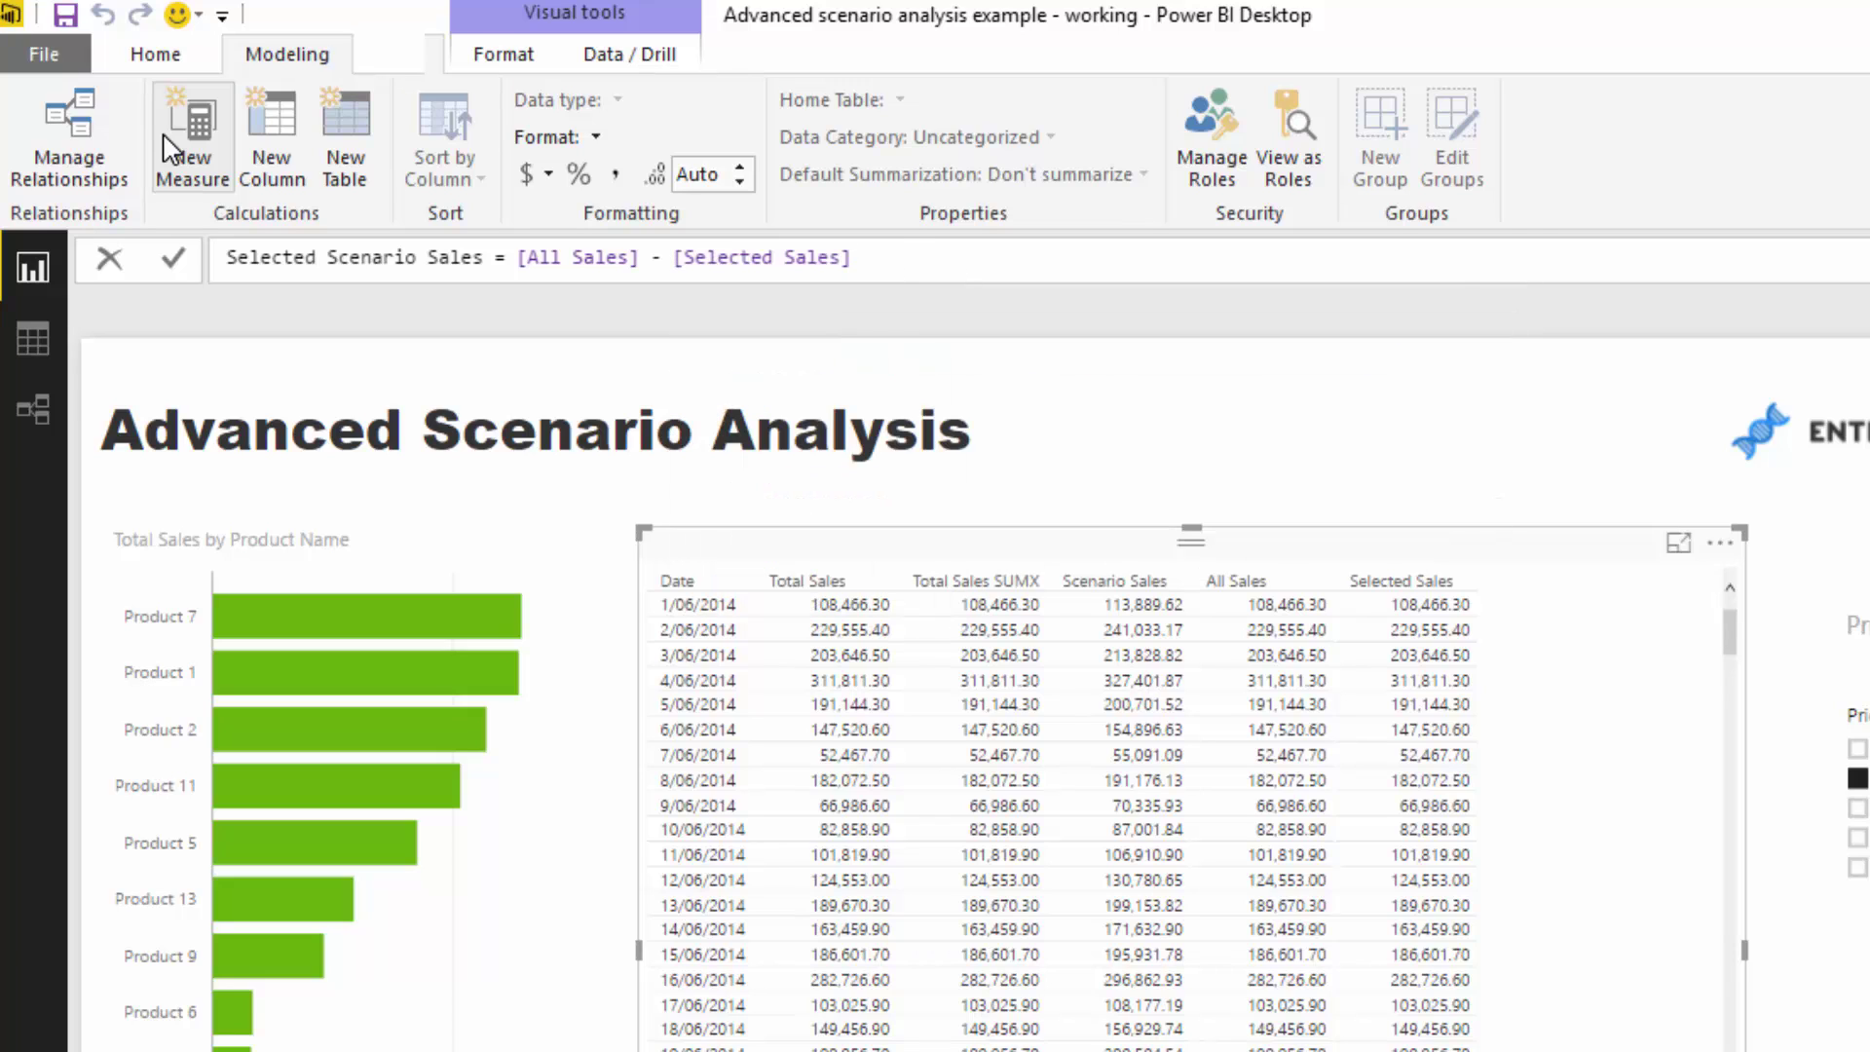
pyautogui.write('+ Scen')
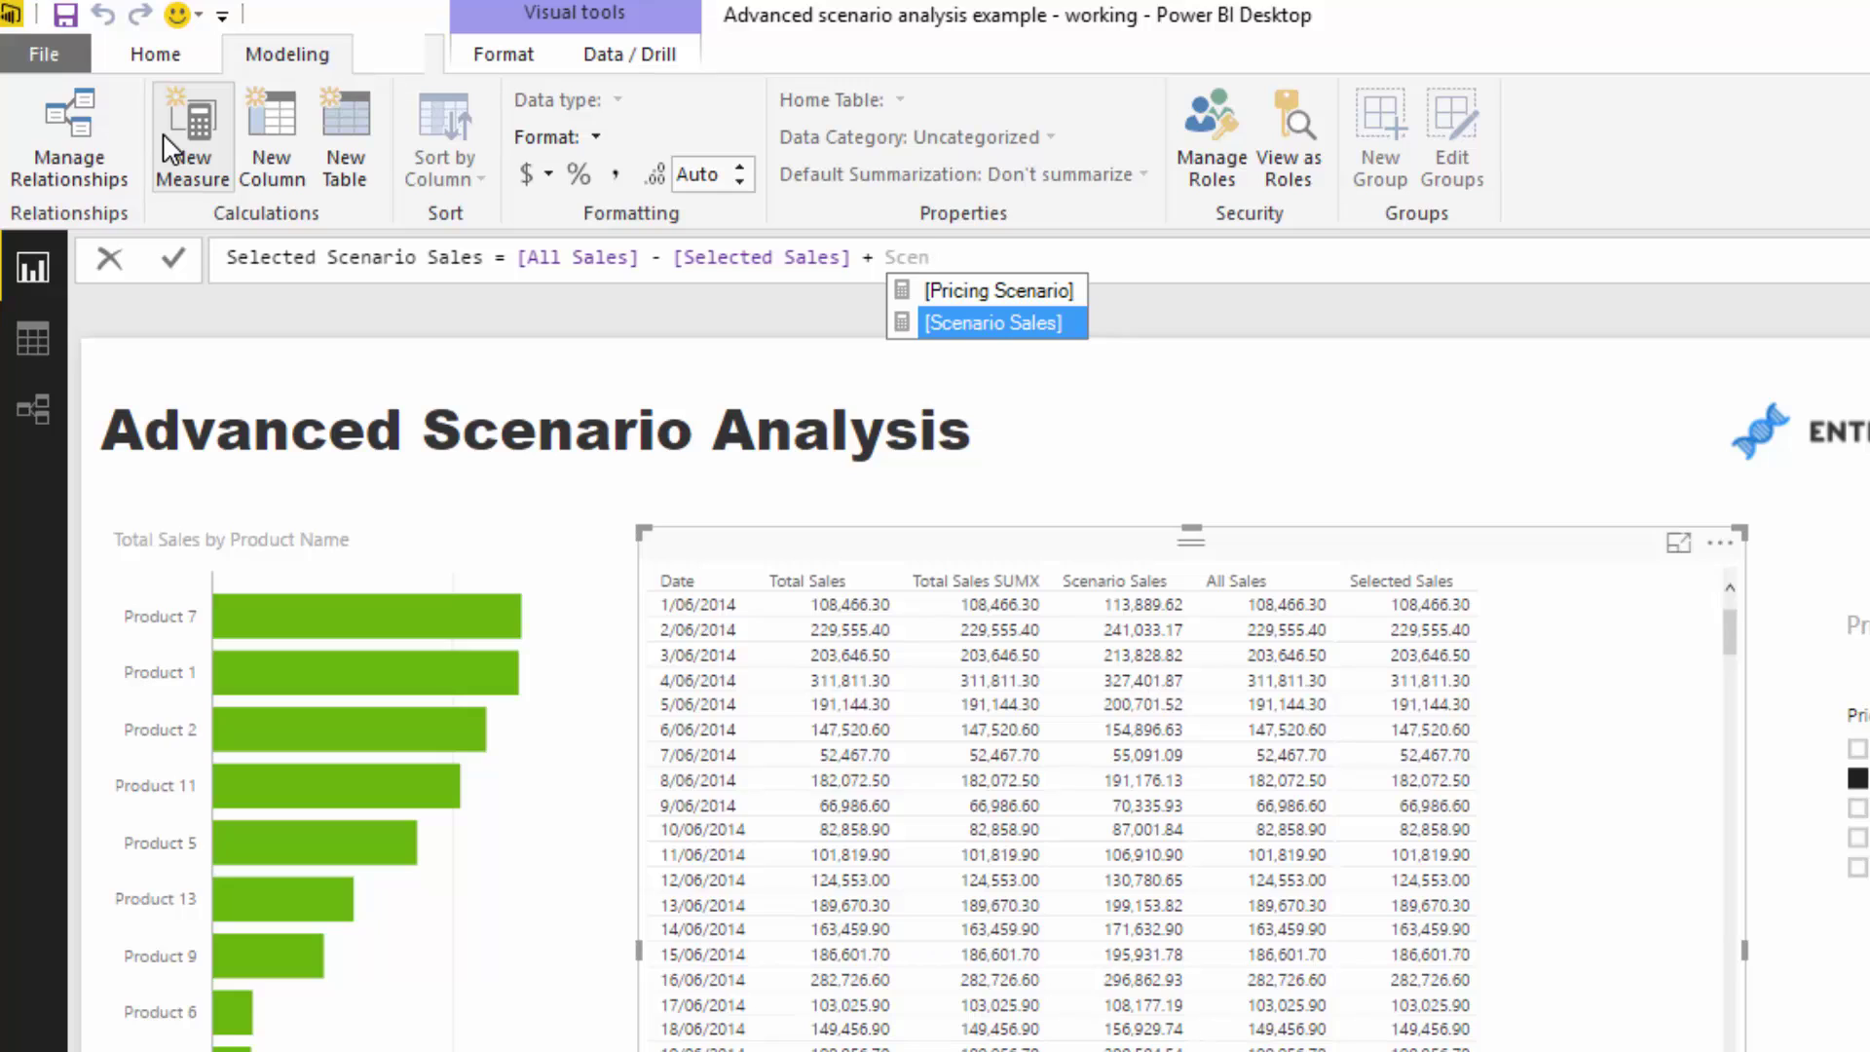
pyautogui.press('Tab')
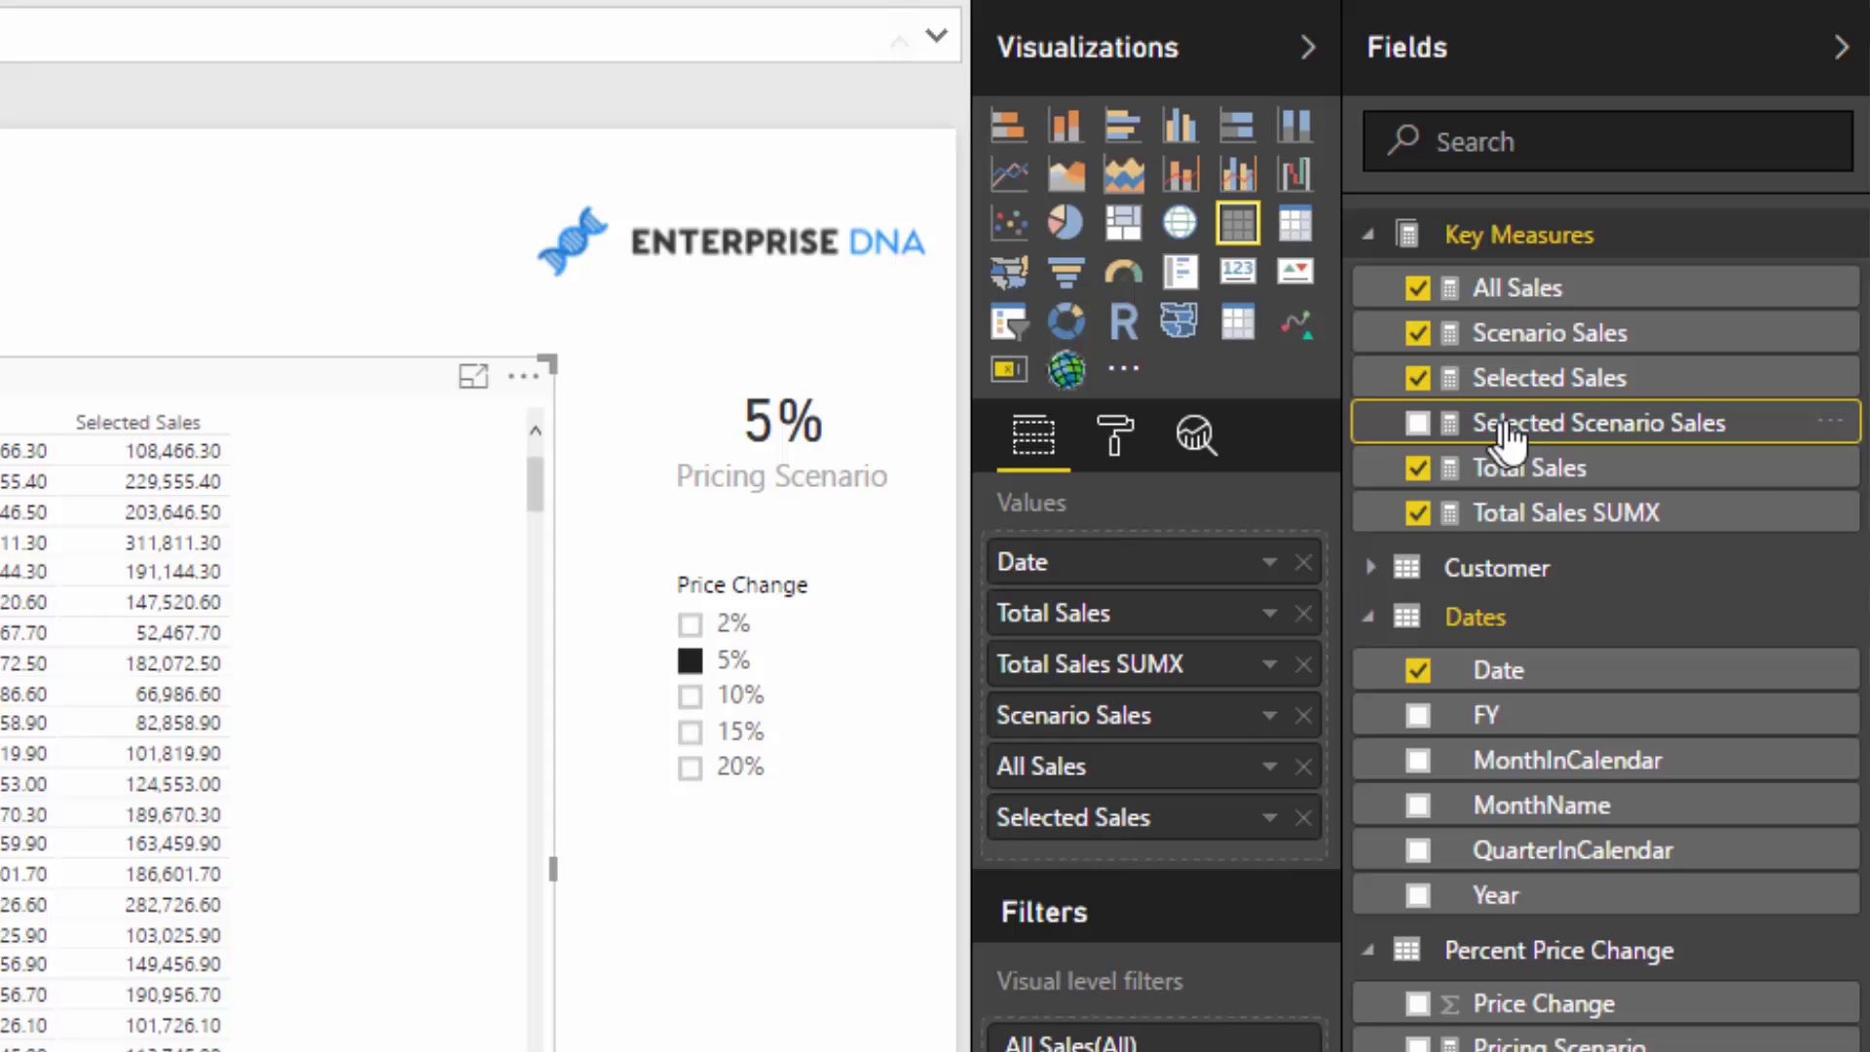
pyautogui.moveTo(1511, 438); pyautogui.dragTo(1164, 857)
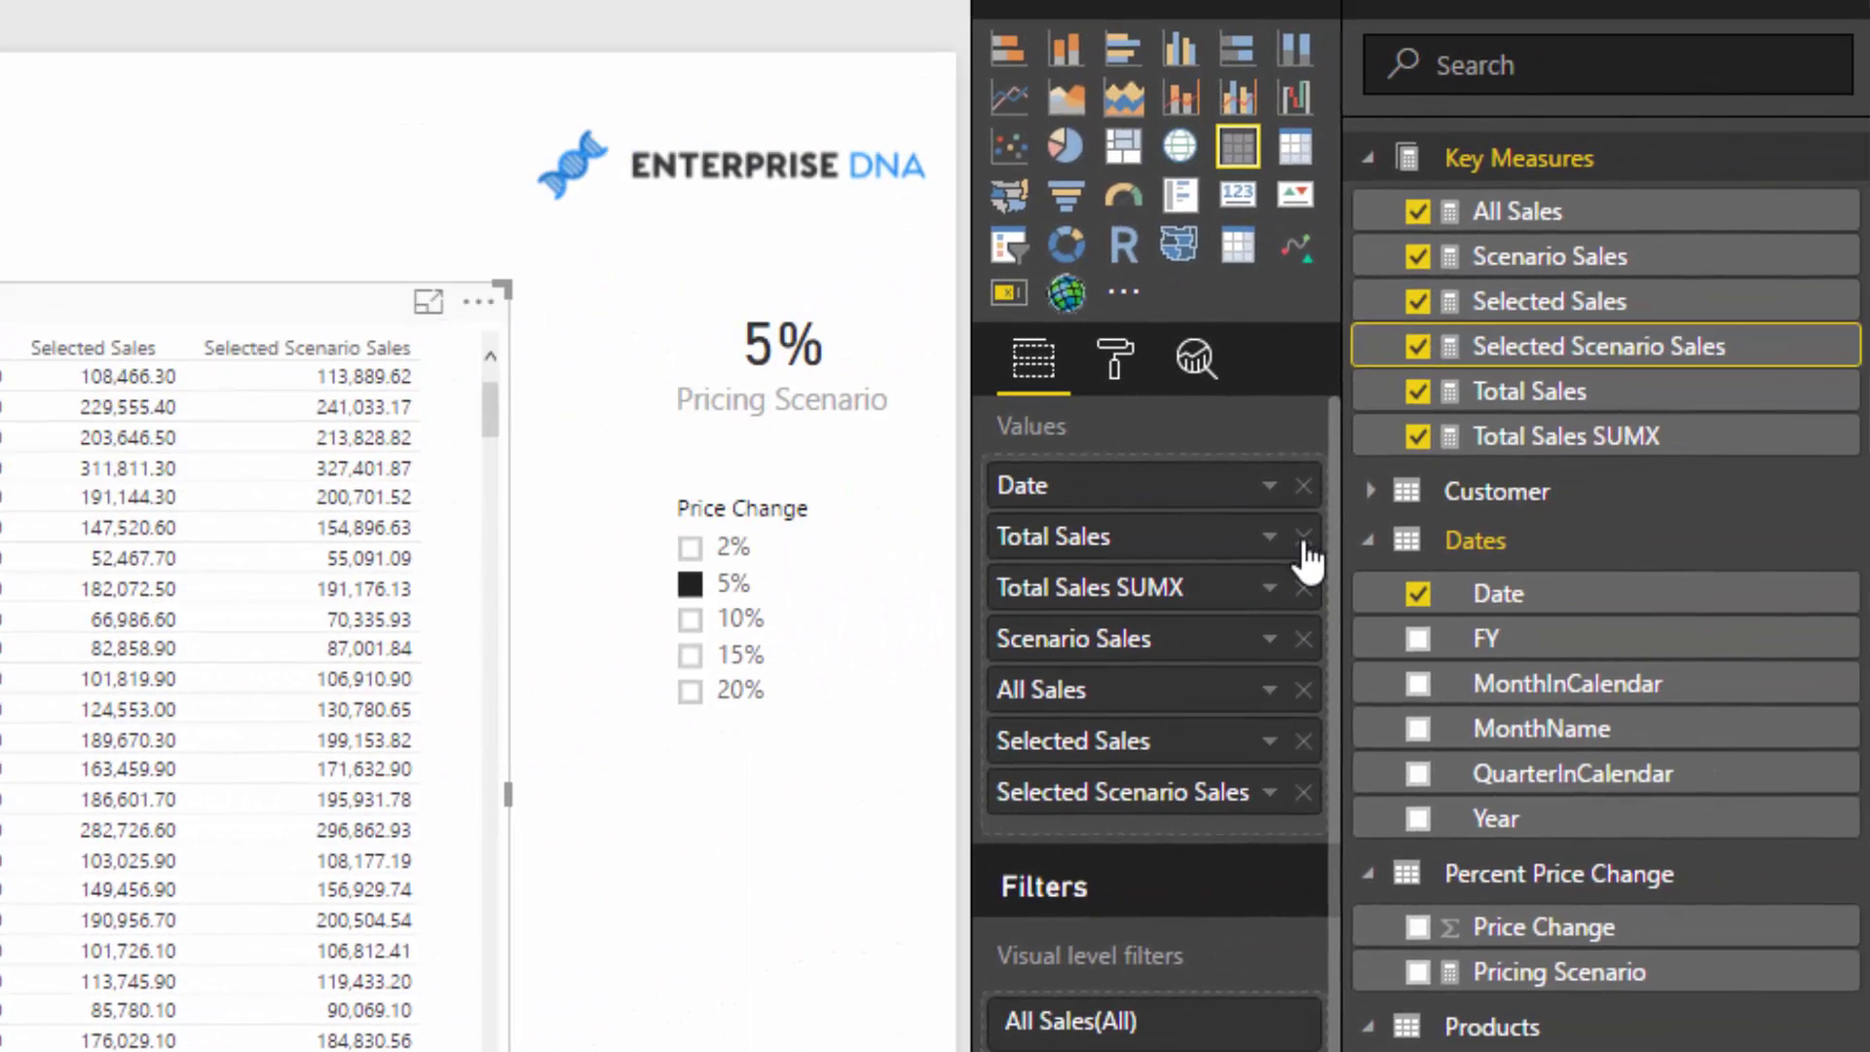
# Remove Total Sales and Total Sales SUMX from the sales table and place All Sales ahead of Scenario Sales.
pyautogui.click(1303, 538)
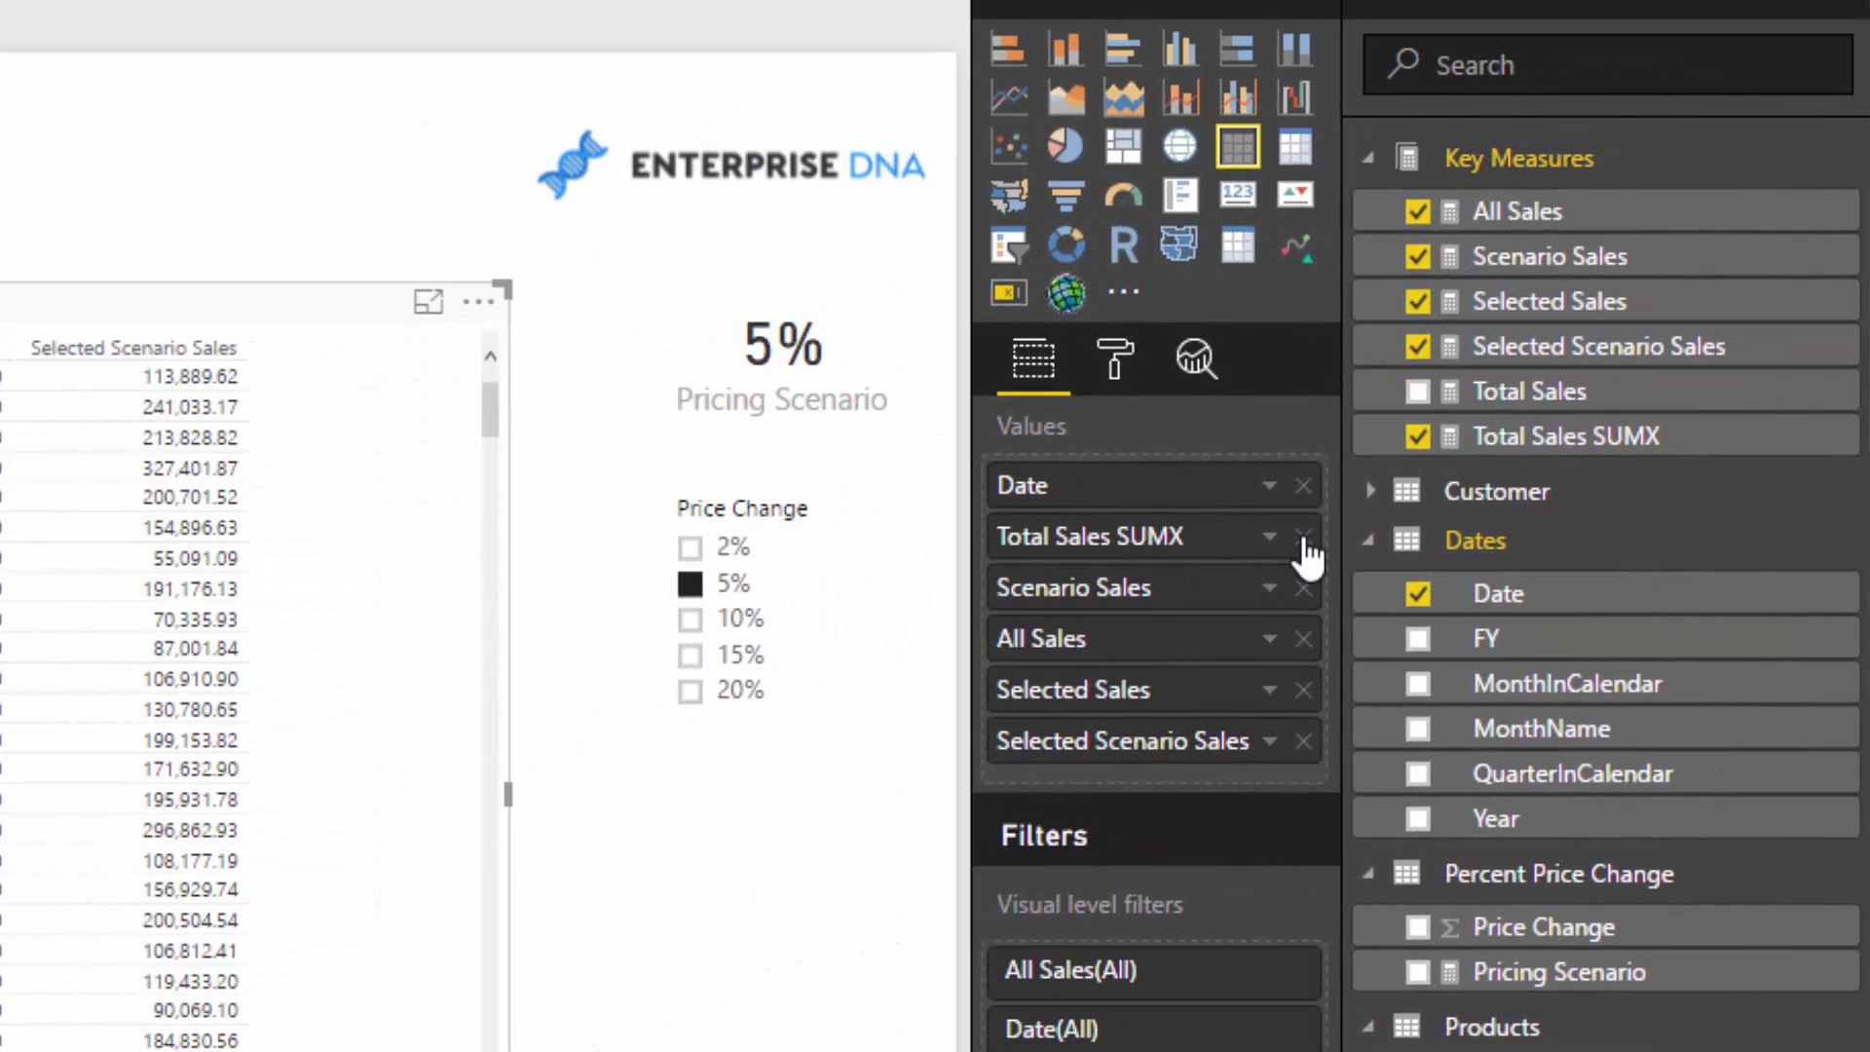
pyautogui.click(1303, 539)
pyautogui.moveTo(1119, 596); pyautogui.dragTo(1161, 537)
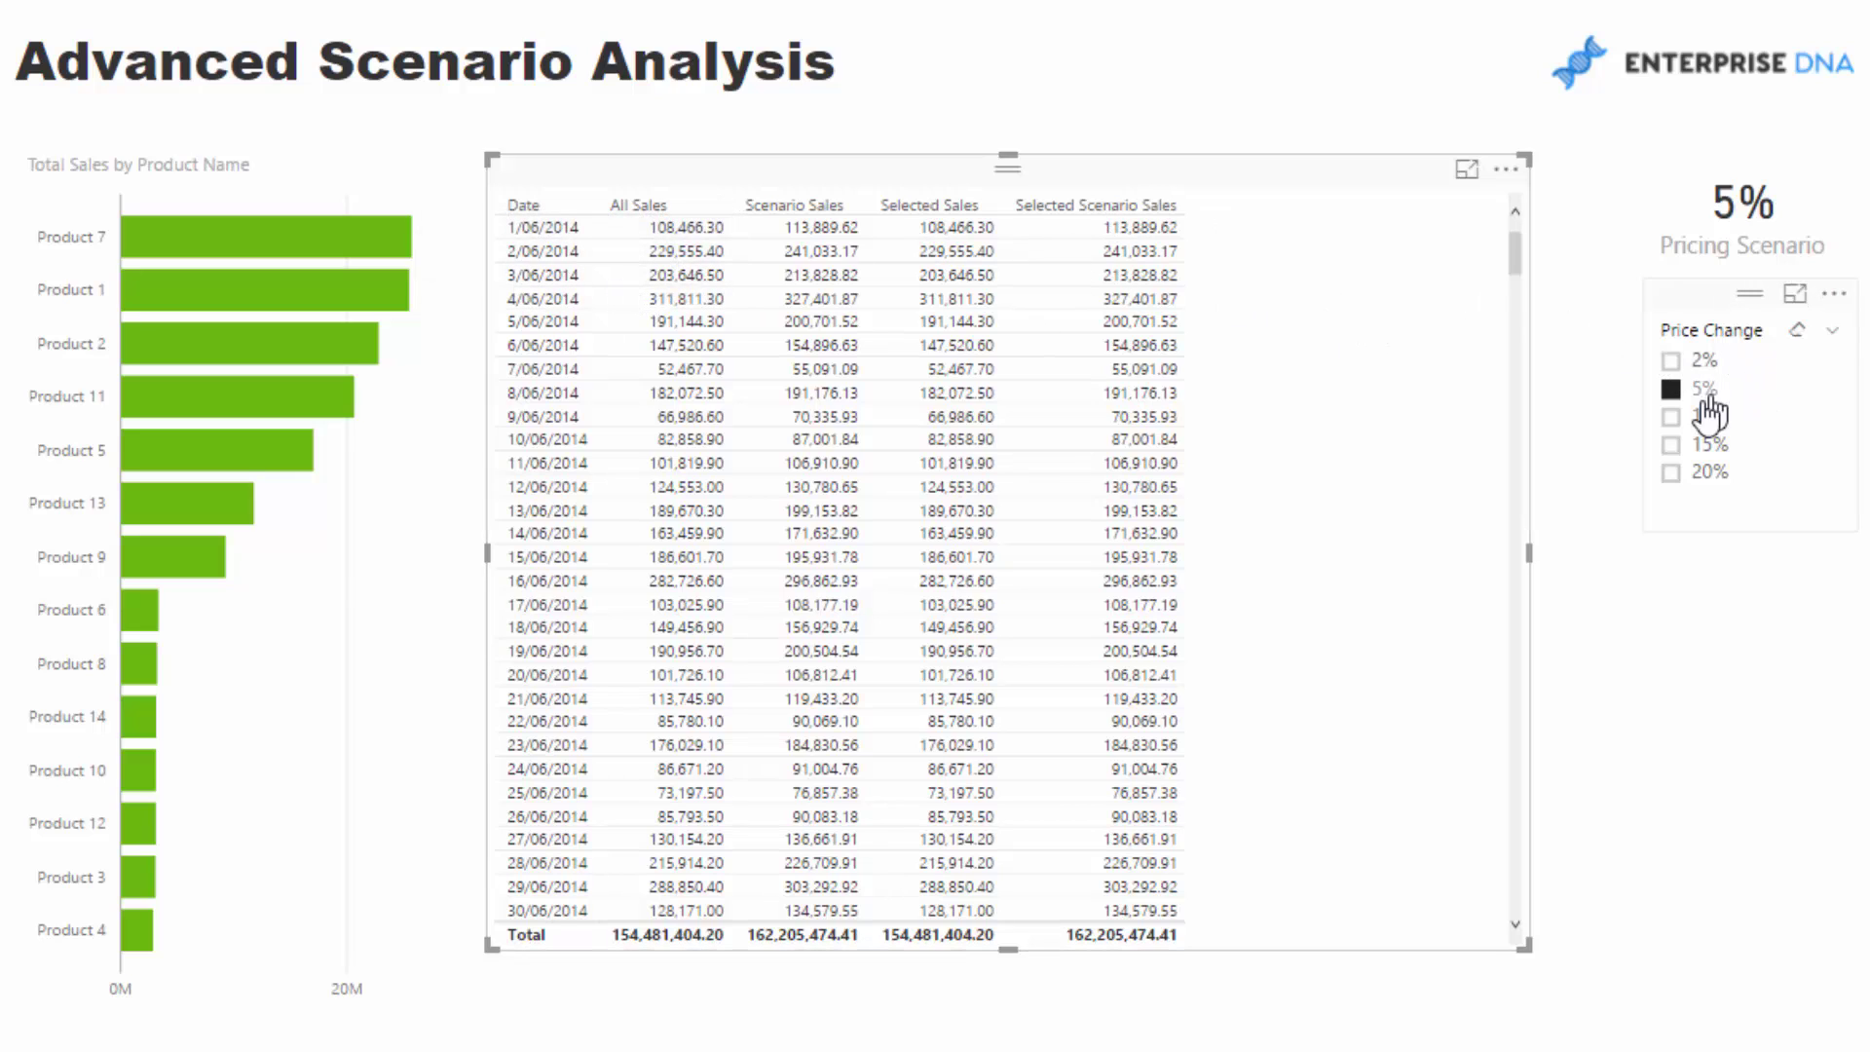
# Set the price change to 10% and filter the sales table by Products 7, 1 and 2 together.
pyautogui.click(1671, 417)
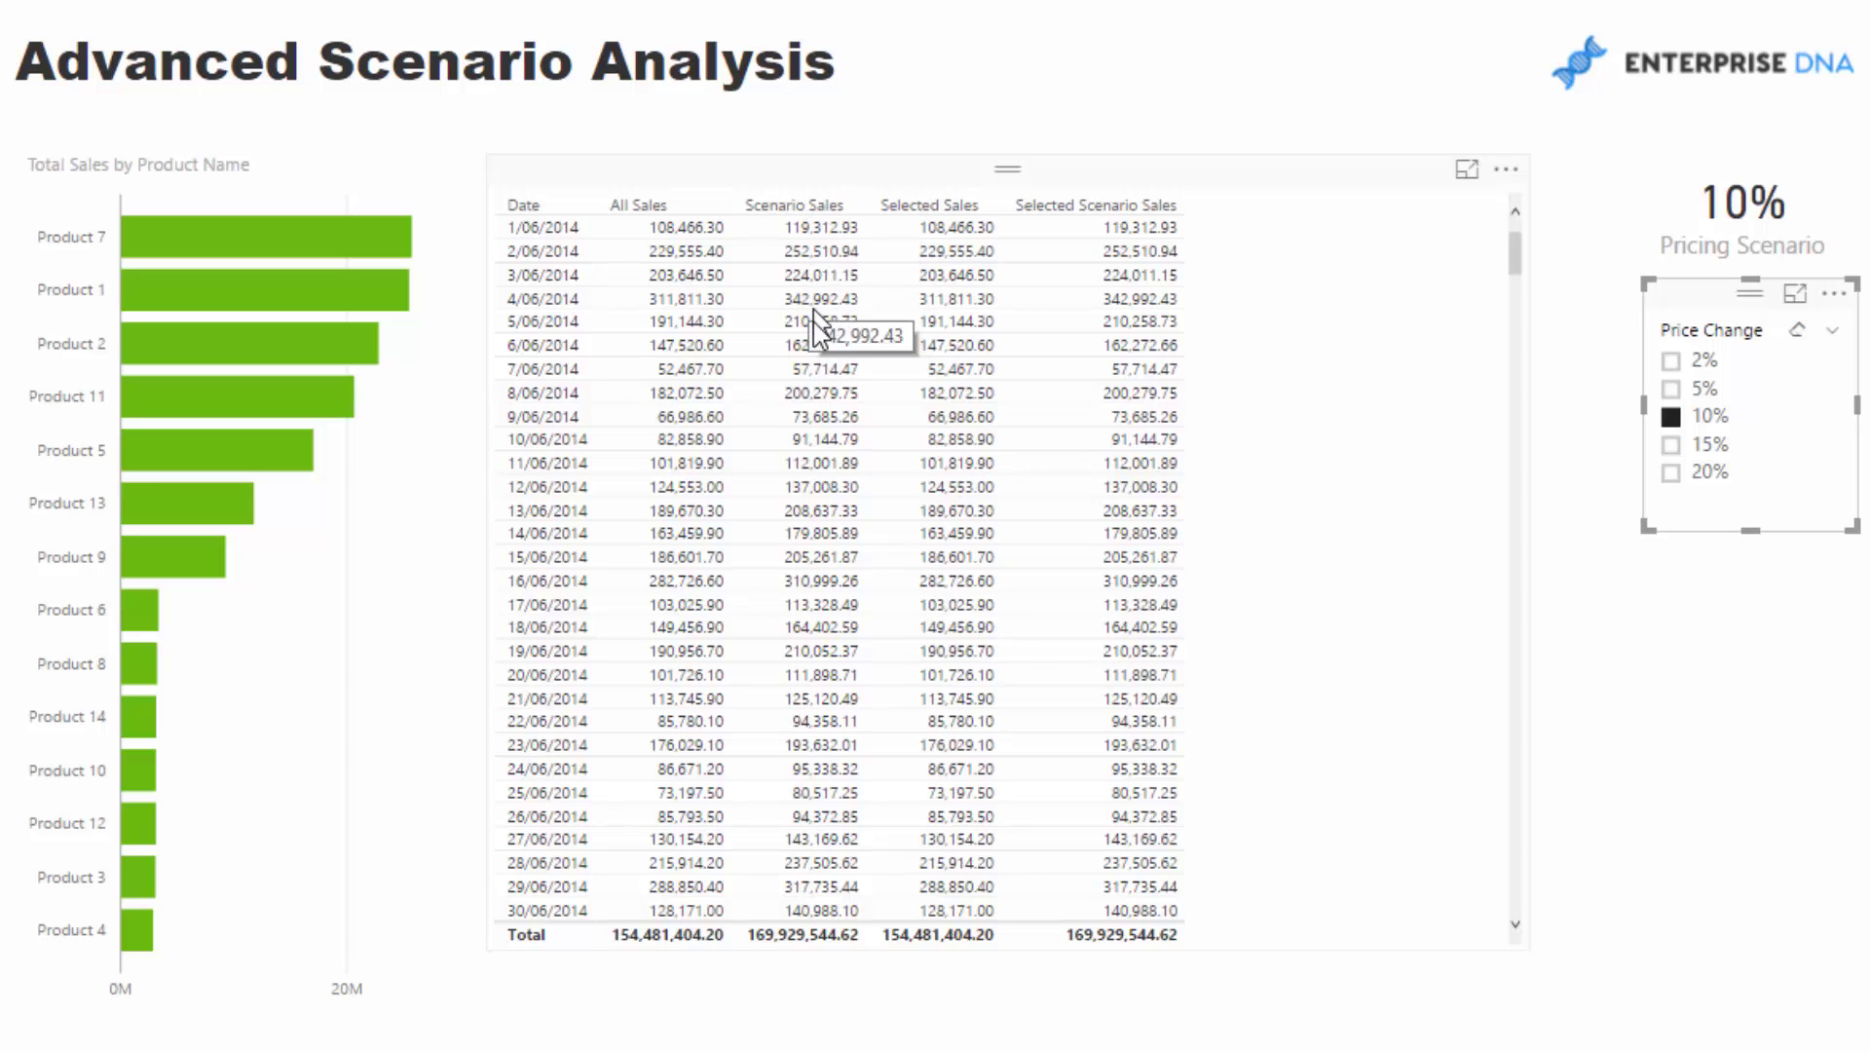
pyautogui.click(349, 242)
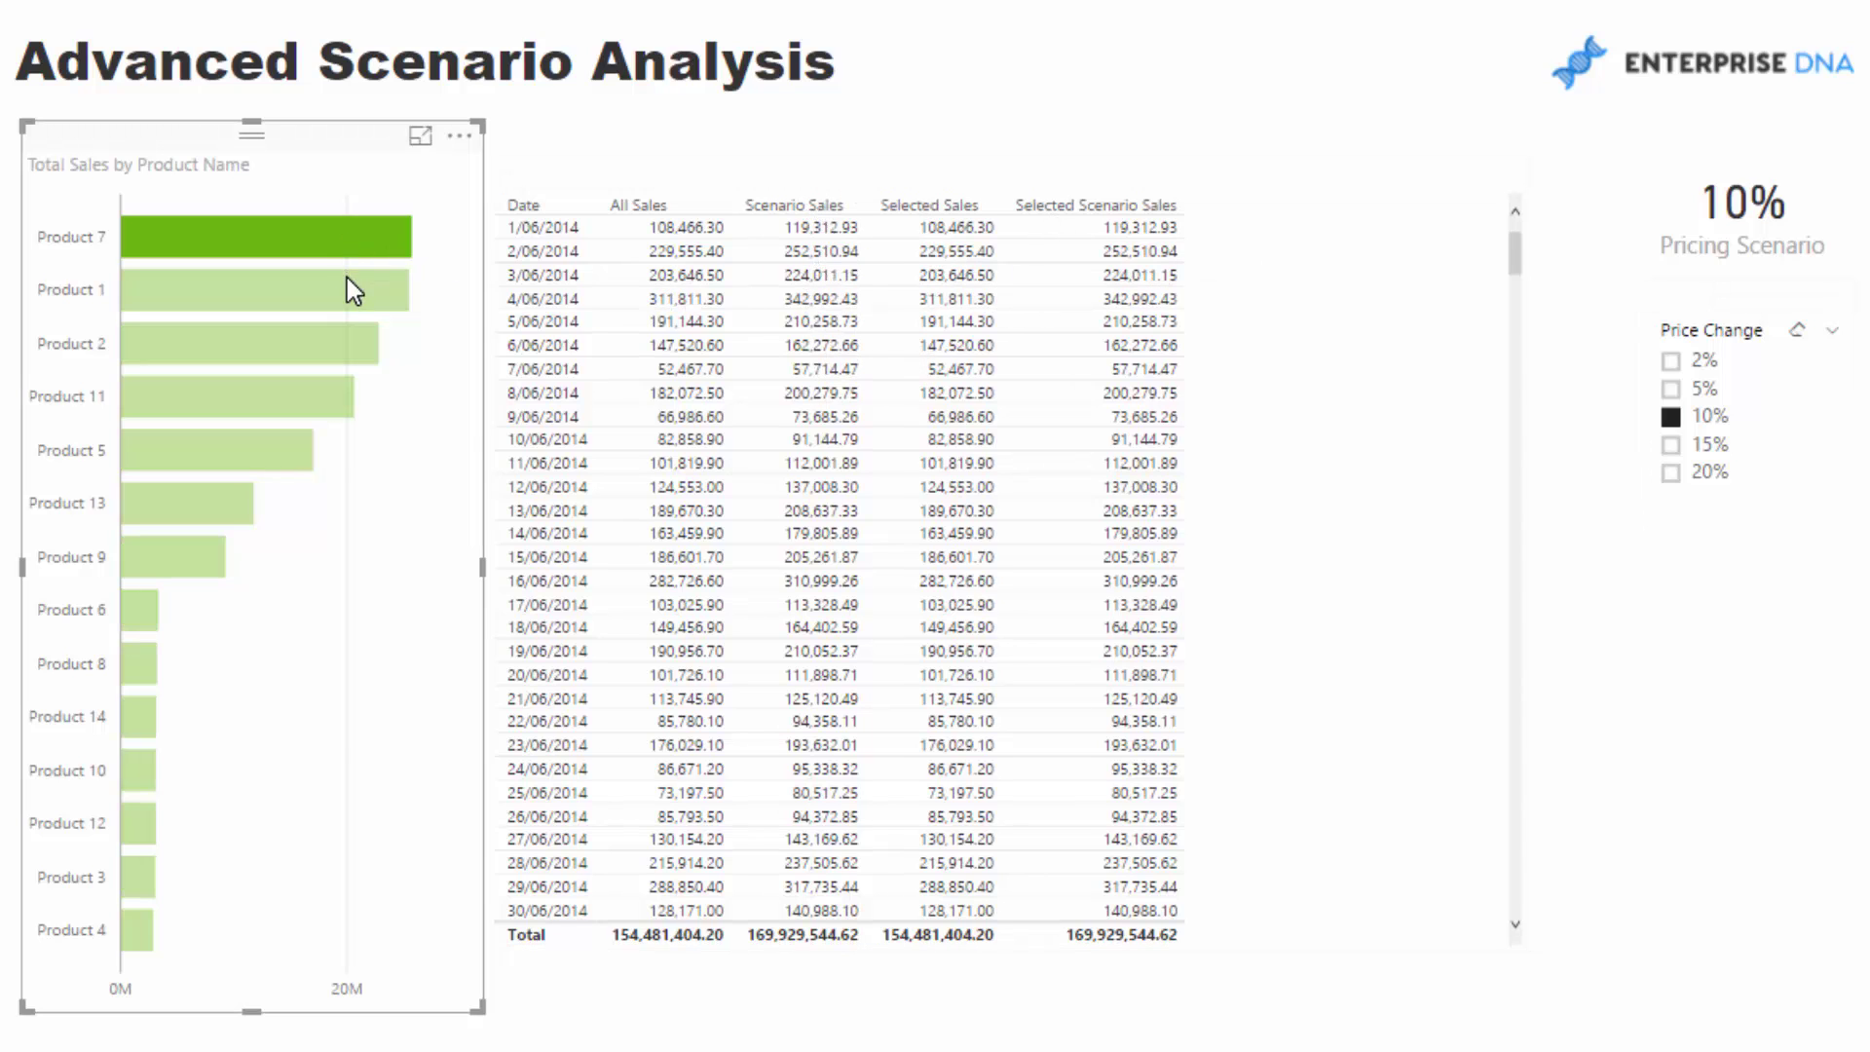
pyautogui.keyDown('ctrl'); pyautogui.click(347, 282); pyautogui.keyUp('ctrl')
pyautogui.keyDown('ctrl'); pyautogui.click(345, 337); pyautogui.keyUp('ctrl')
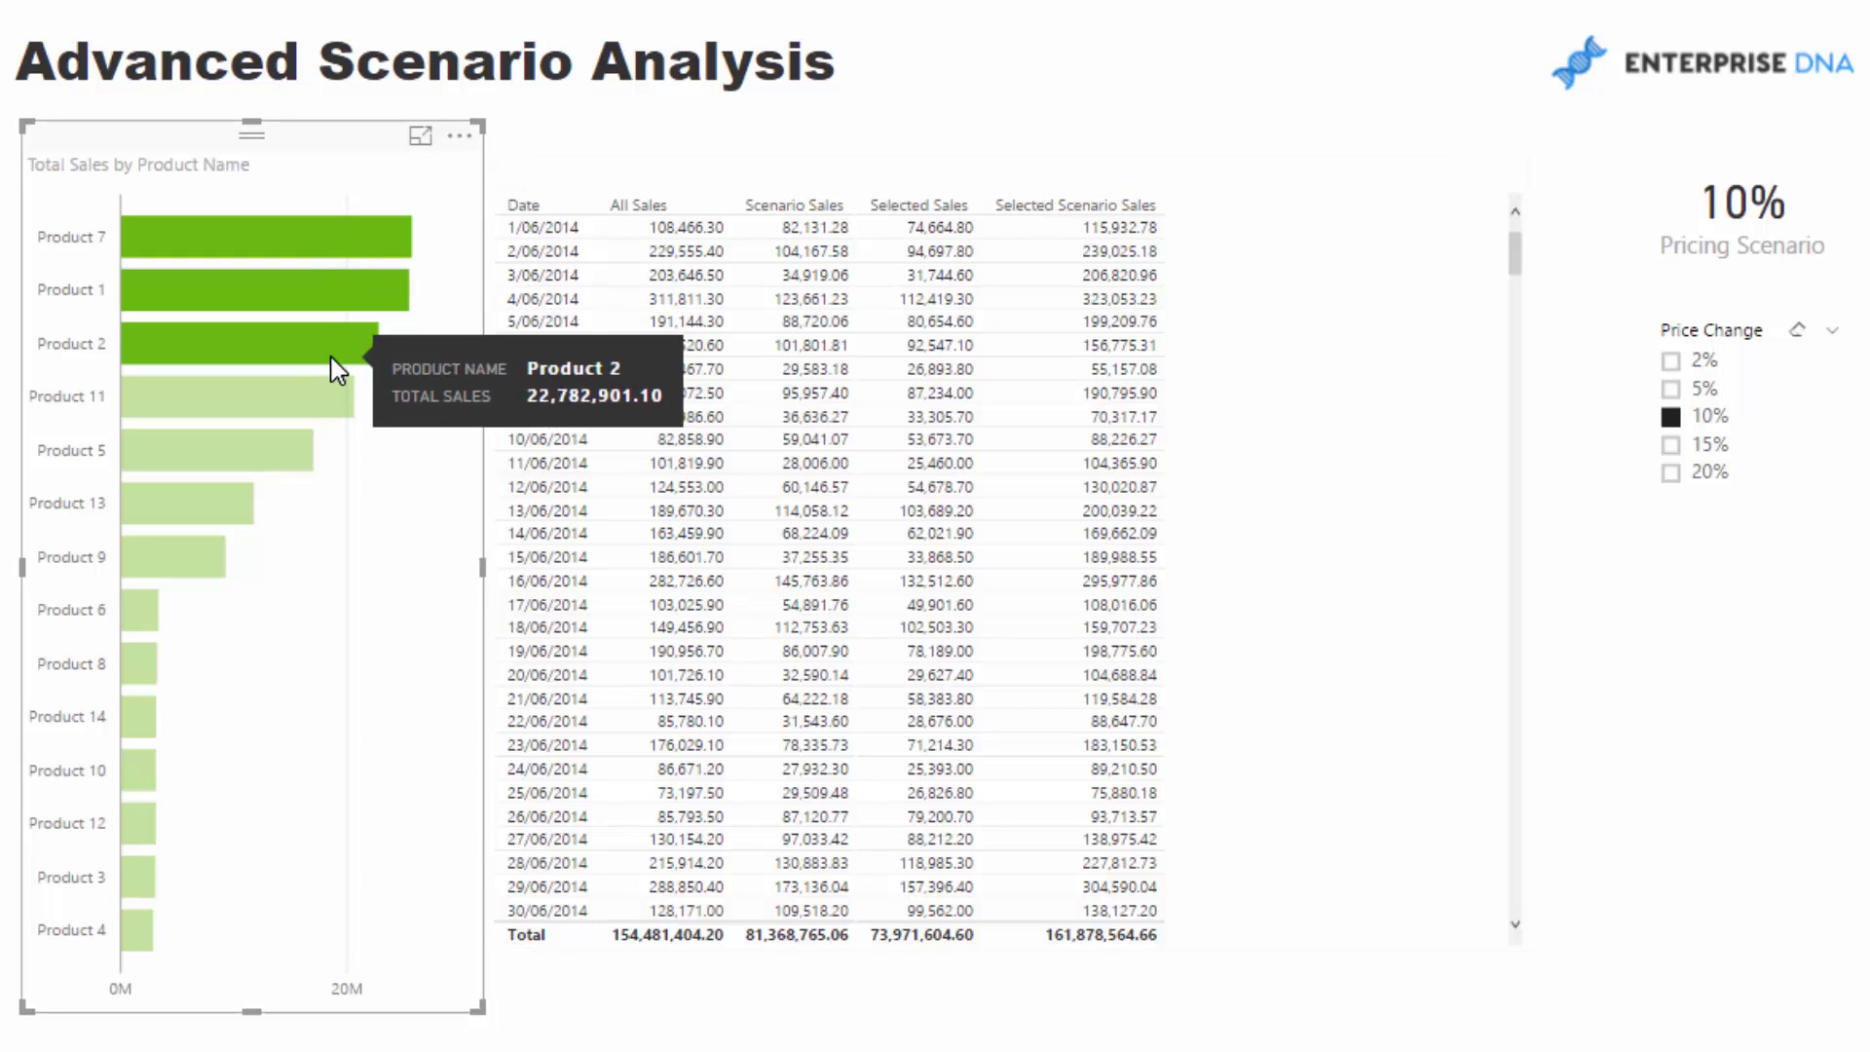
pyautogui.click(1398, 365)
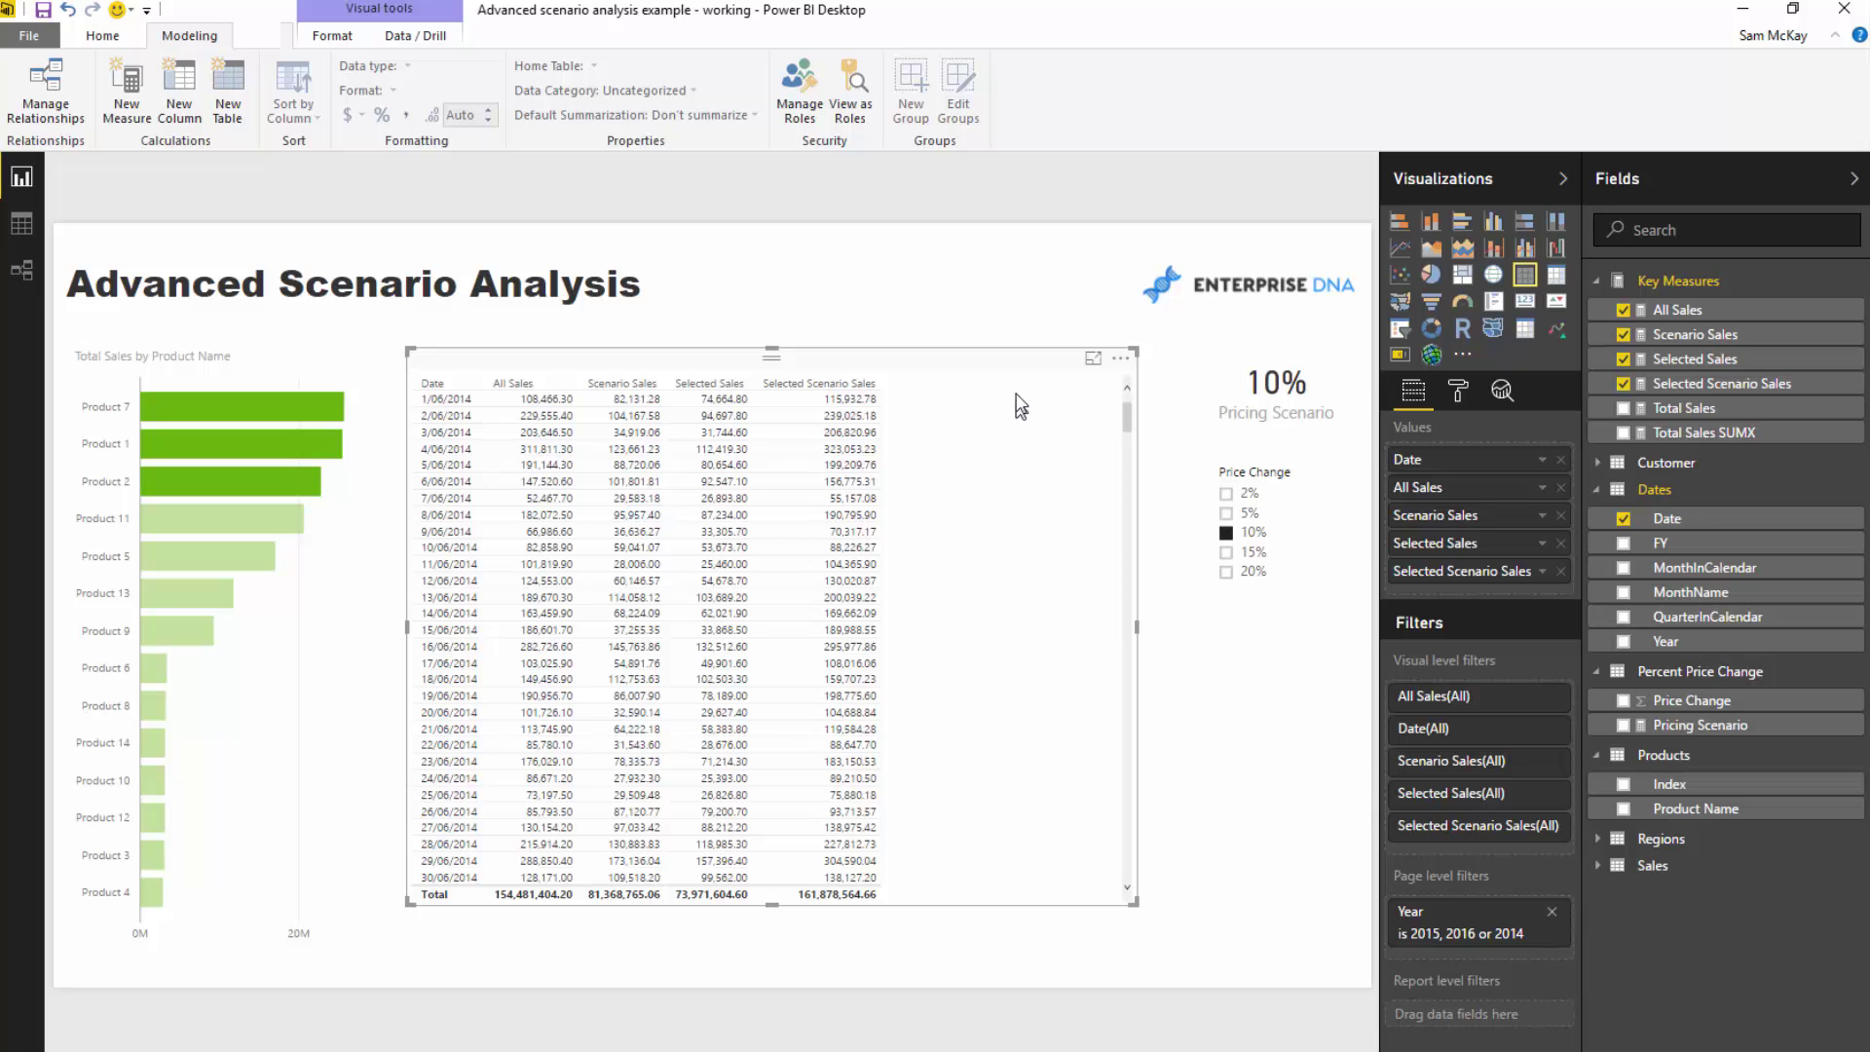
# Start a new measure in Key Measures named Actuals vs Scenarios.
pyautogui.click(1656, 334)
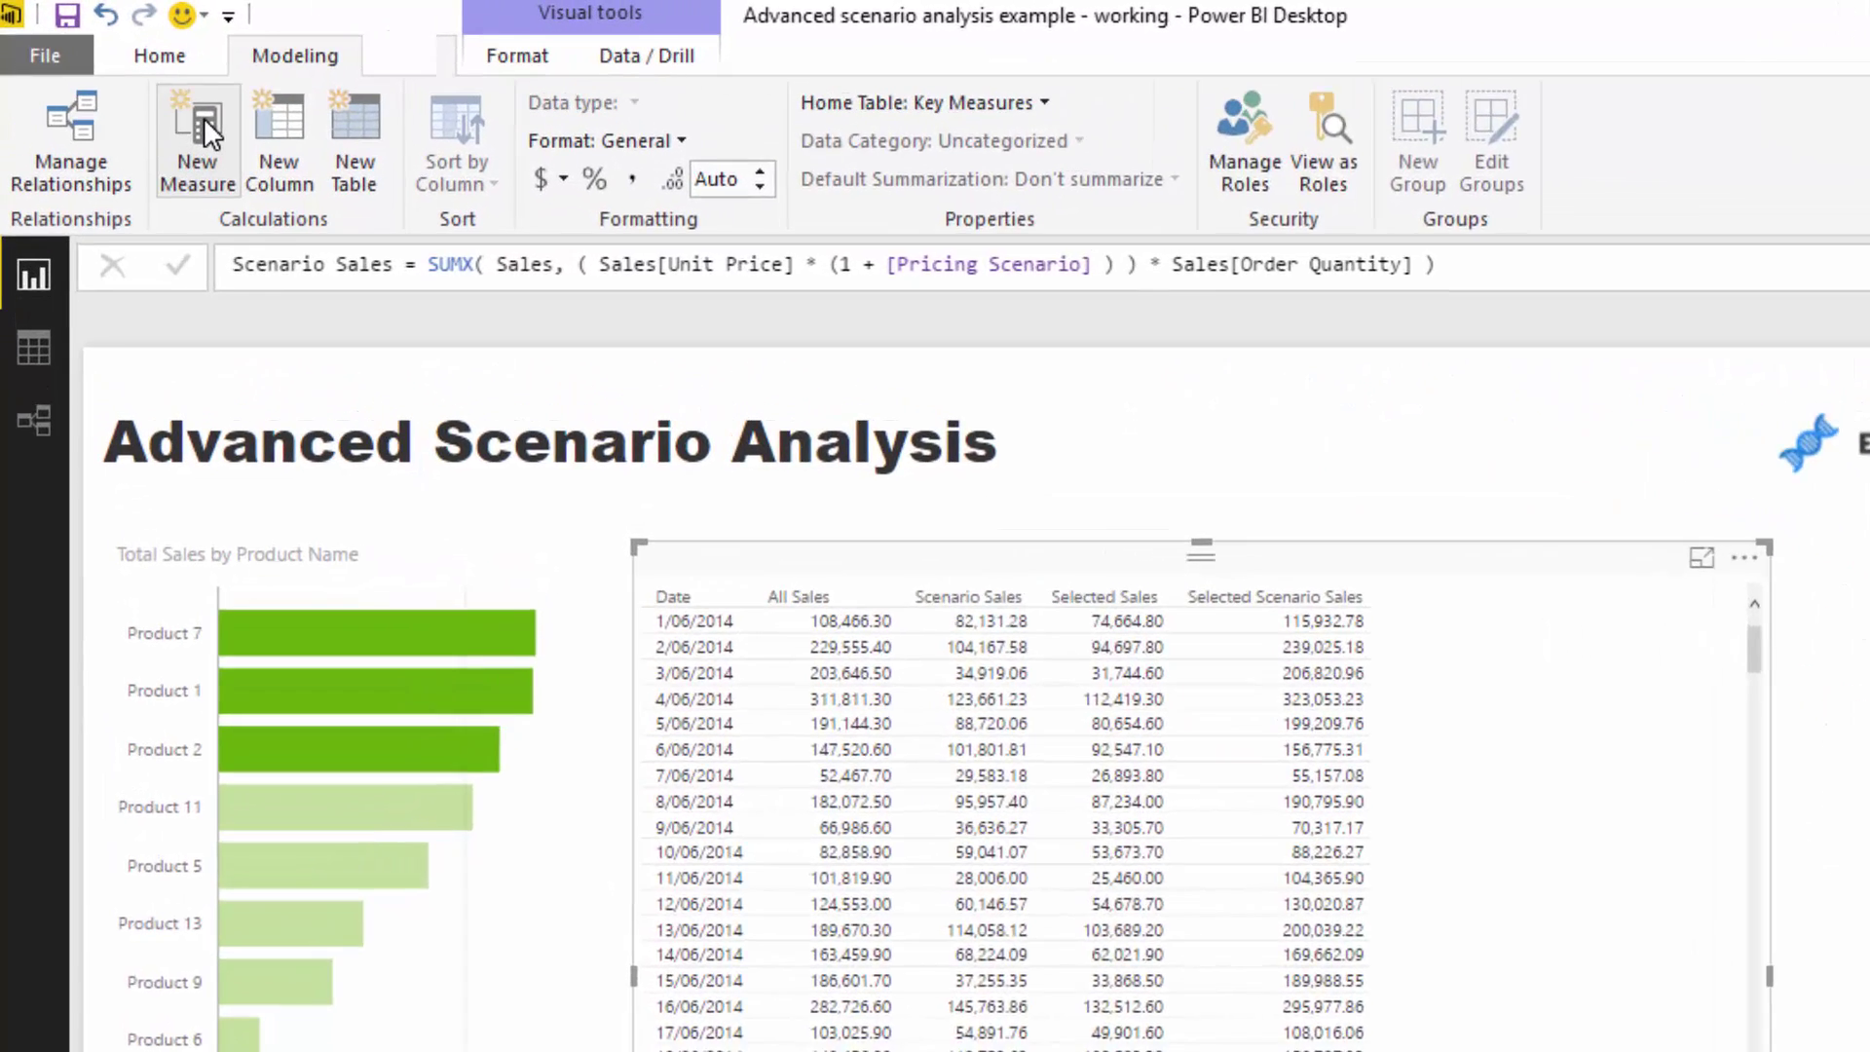
pyautogui.click(147, 85)
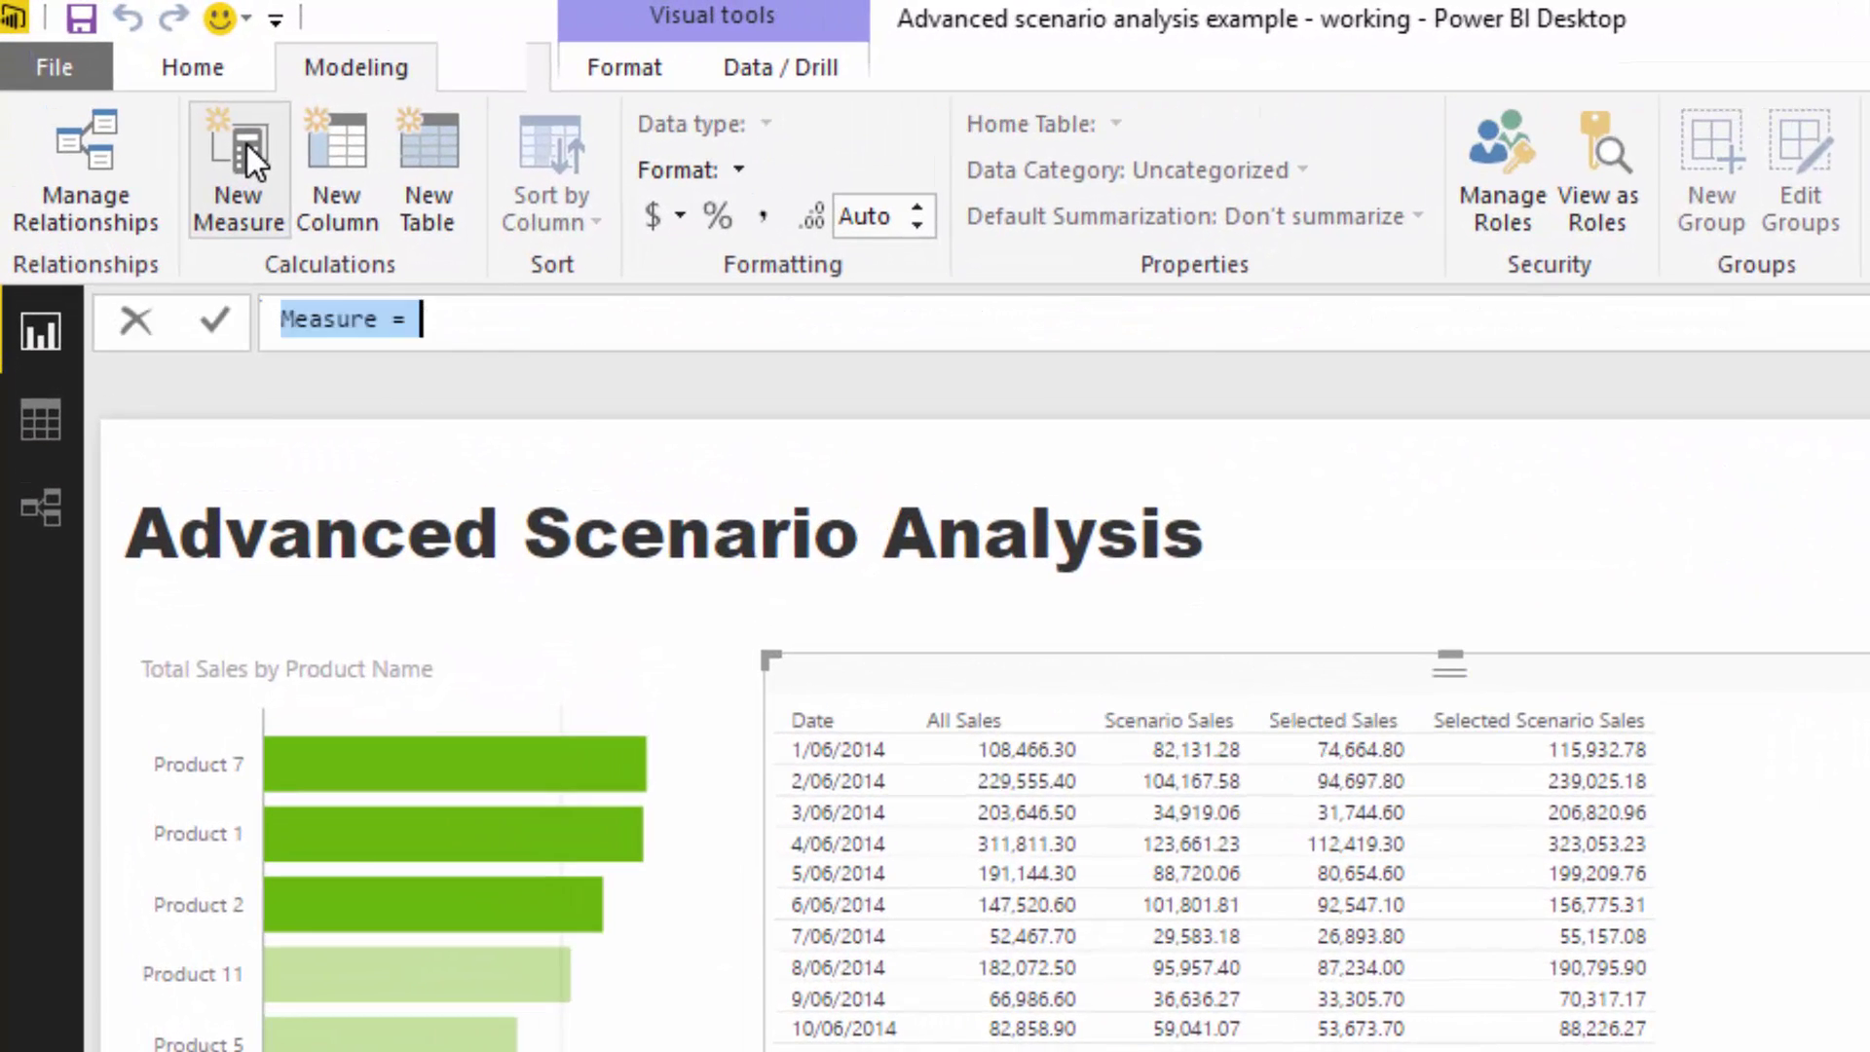
pyautogui.write('Actuals vs')
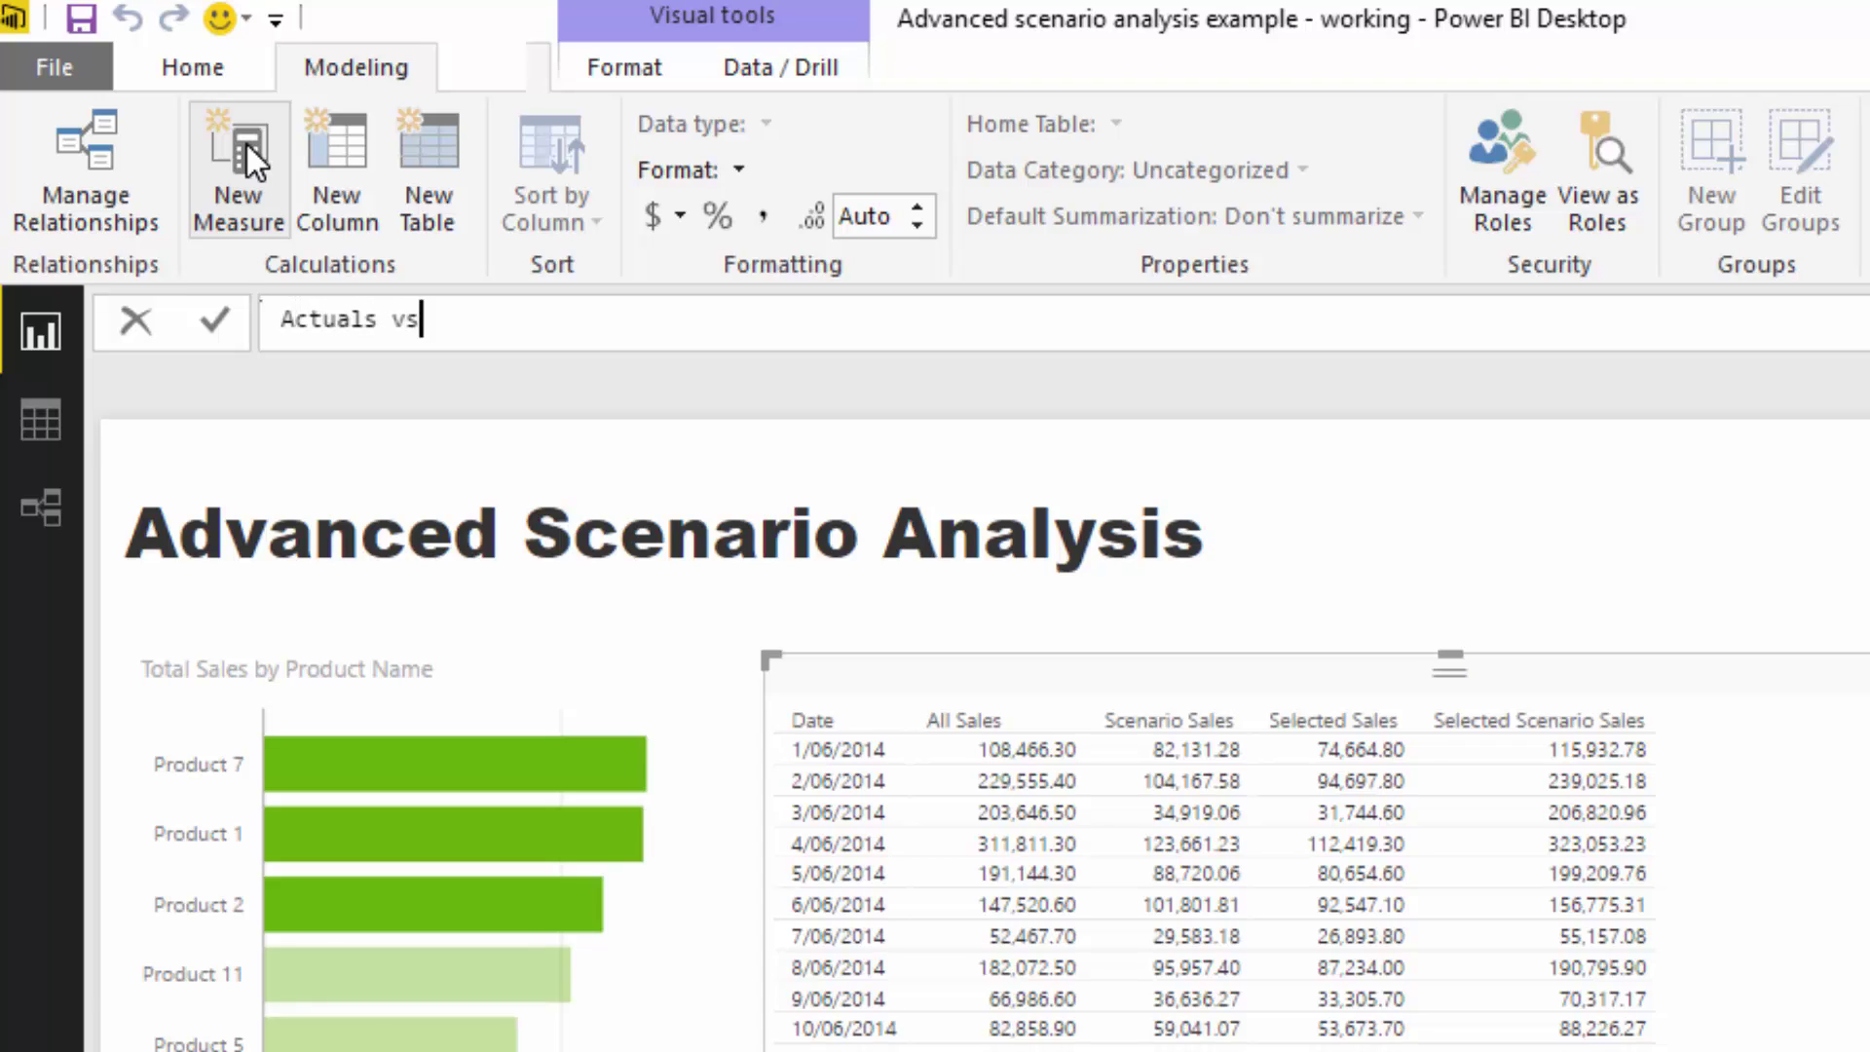
pyautogui.write(' Scenarios =')
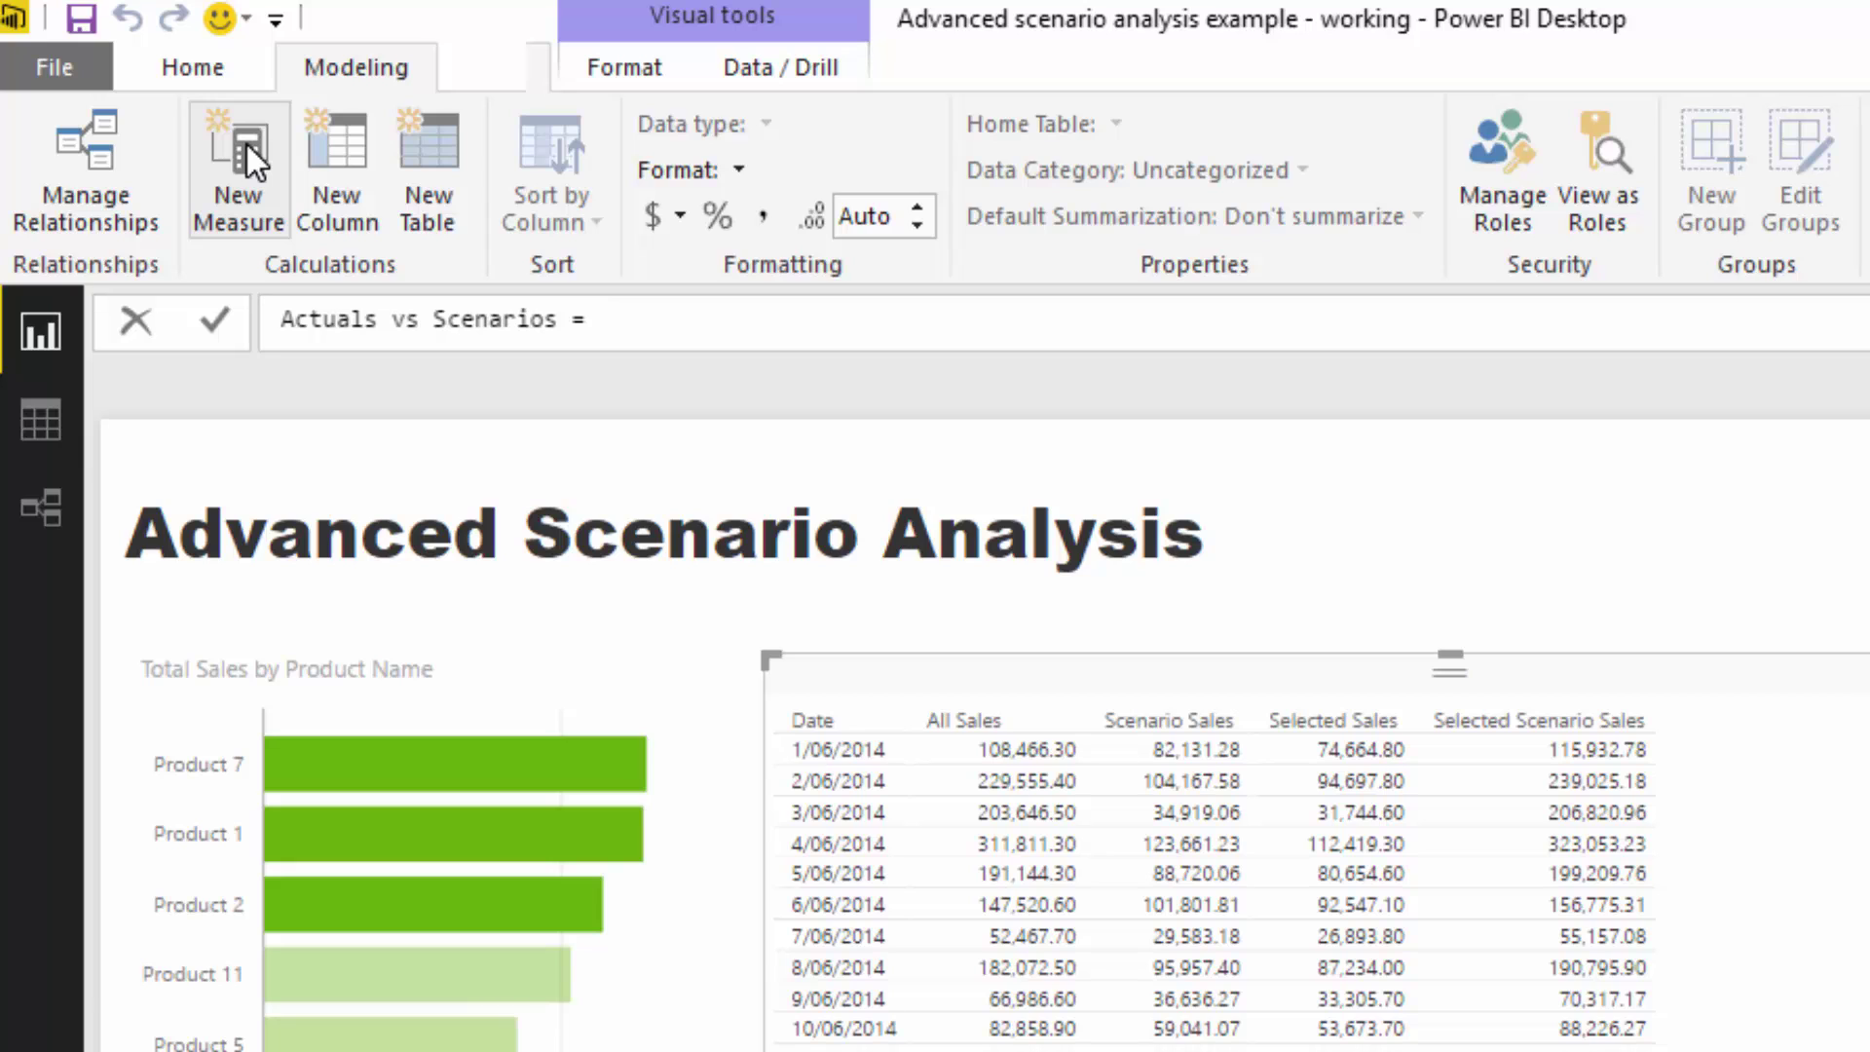
pyautogui.write(' [All')
pyautogui.press('Down')
pyautogui.press('Tab')
pyautogui.write('-')
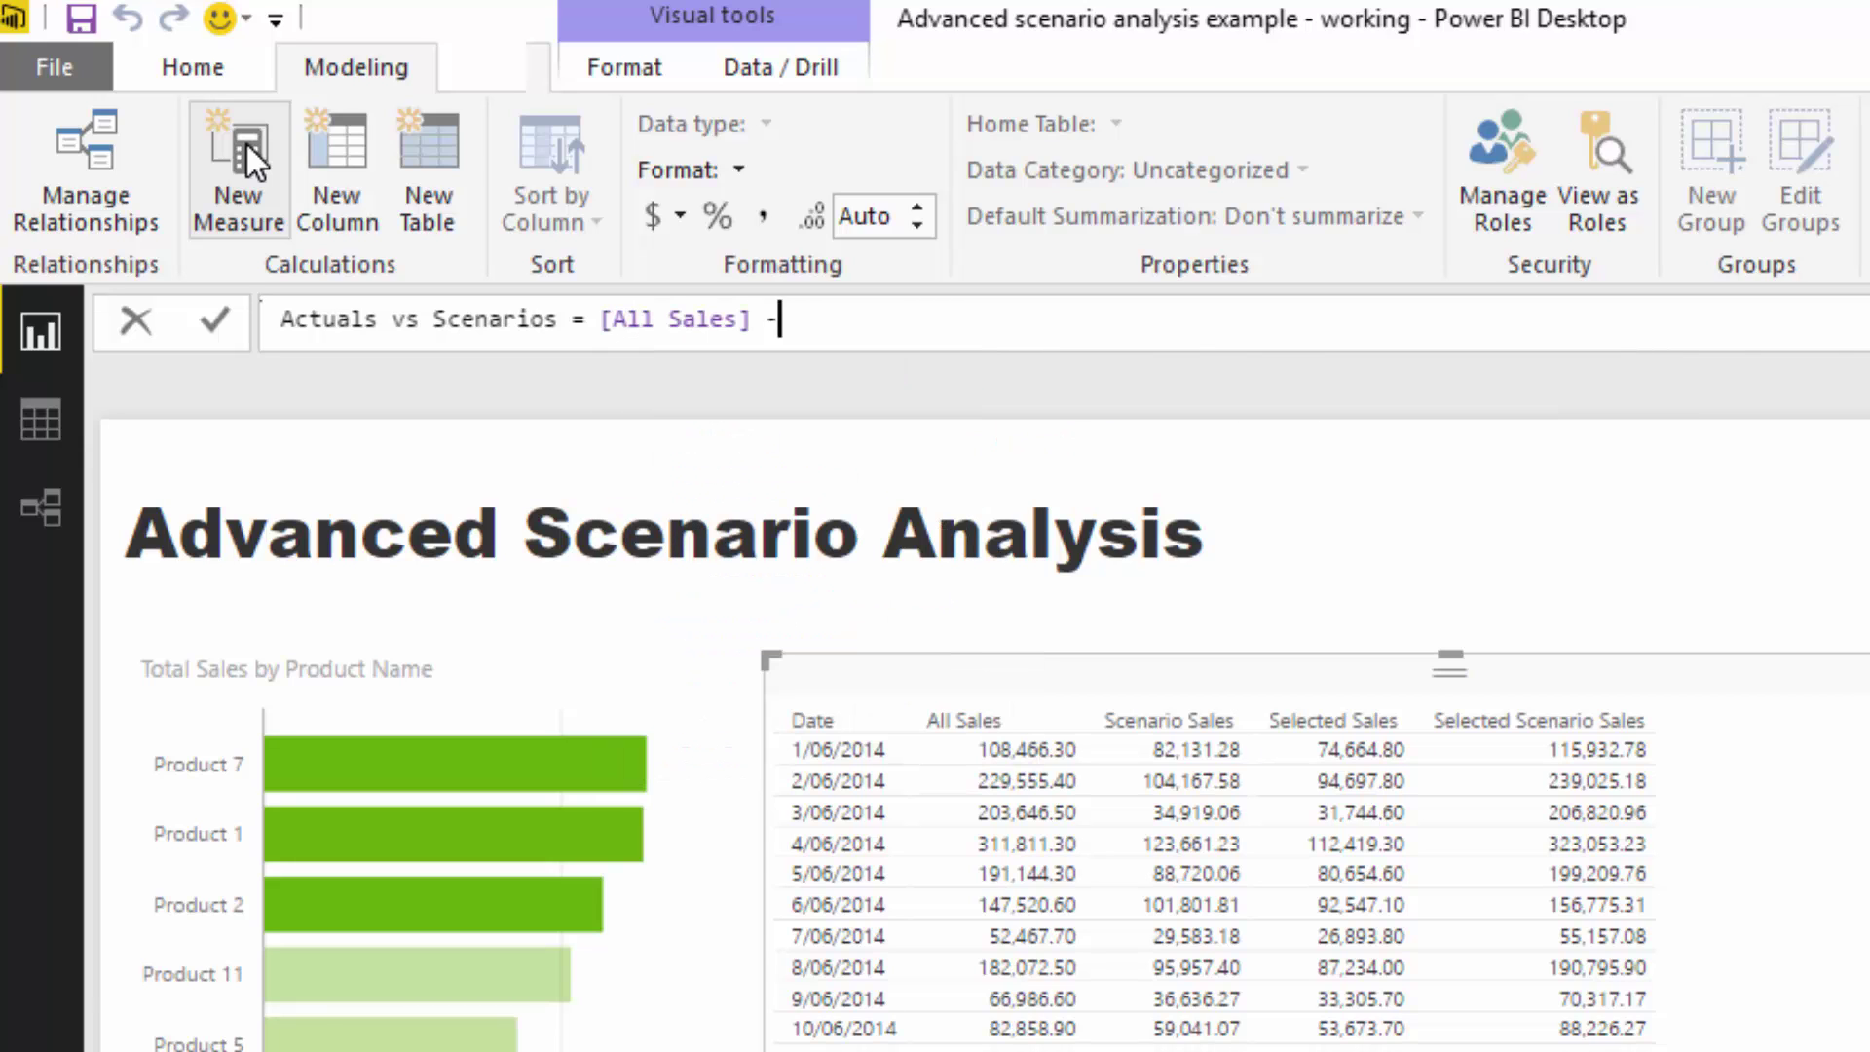
pyautogui.write(' Sel')
pyautogui.press('BackSpace')
pyautogui.press('BackSpace')
pyautogui.press('BackSpace')
pyautogui.press('BackSpace')
pyautogui.press('BackSpace')
pyautogui.press('BackSpace')
pyautogui.press('BackSpace')
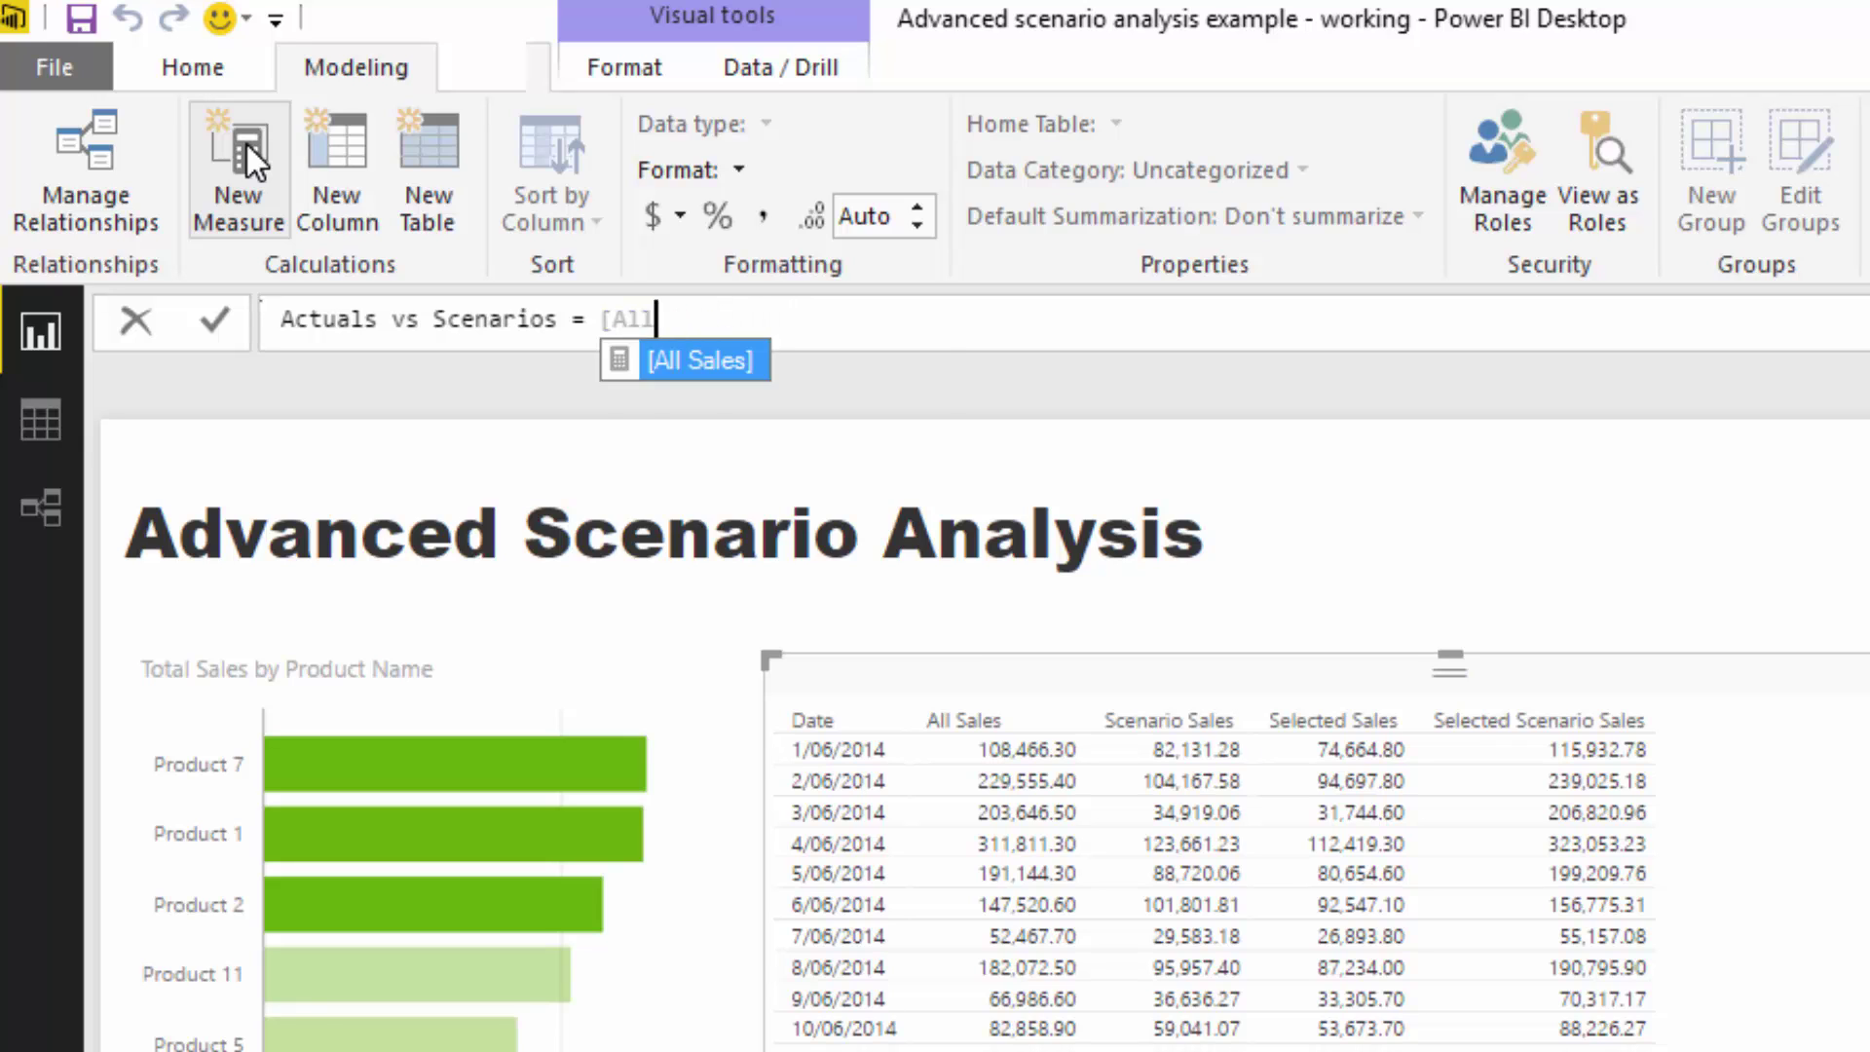
pyautogui.press('BackSpace')
pyautogui.press('BackSpace')
pyautogui.press('BackSpace')
pyautogui.press('BackSpace')
# Define the measure as [Selected Scenario Sales] - [All Sales] and add it as the last column of the sales table.
pyautogui.write('Sele')
pyautogui.press('Down')
pyautogui.press('Down')
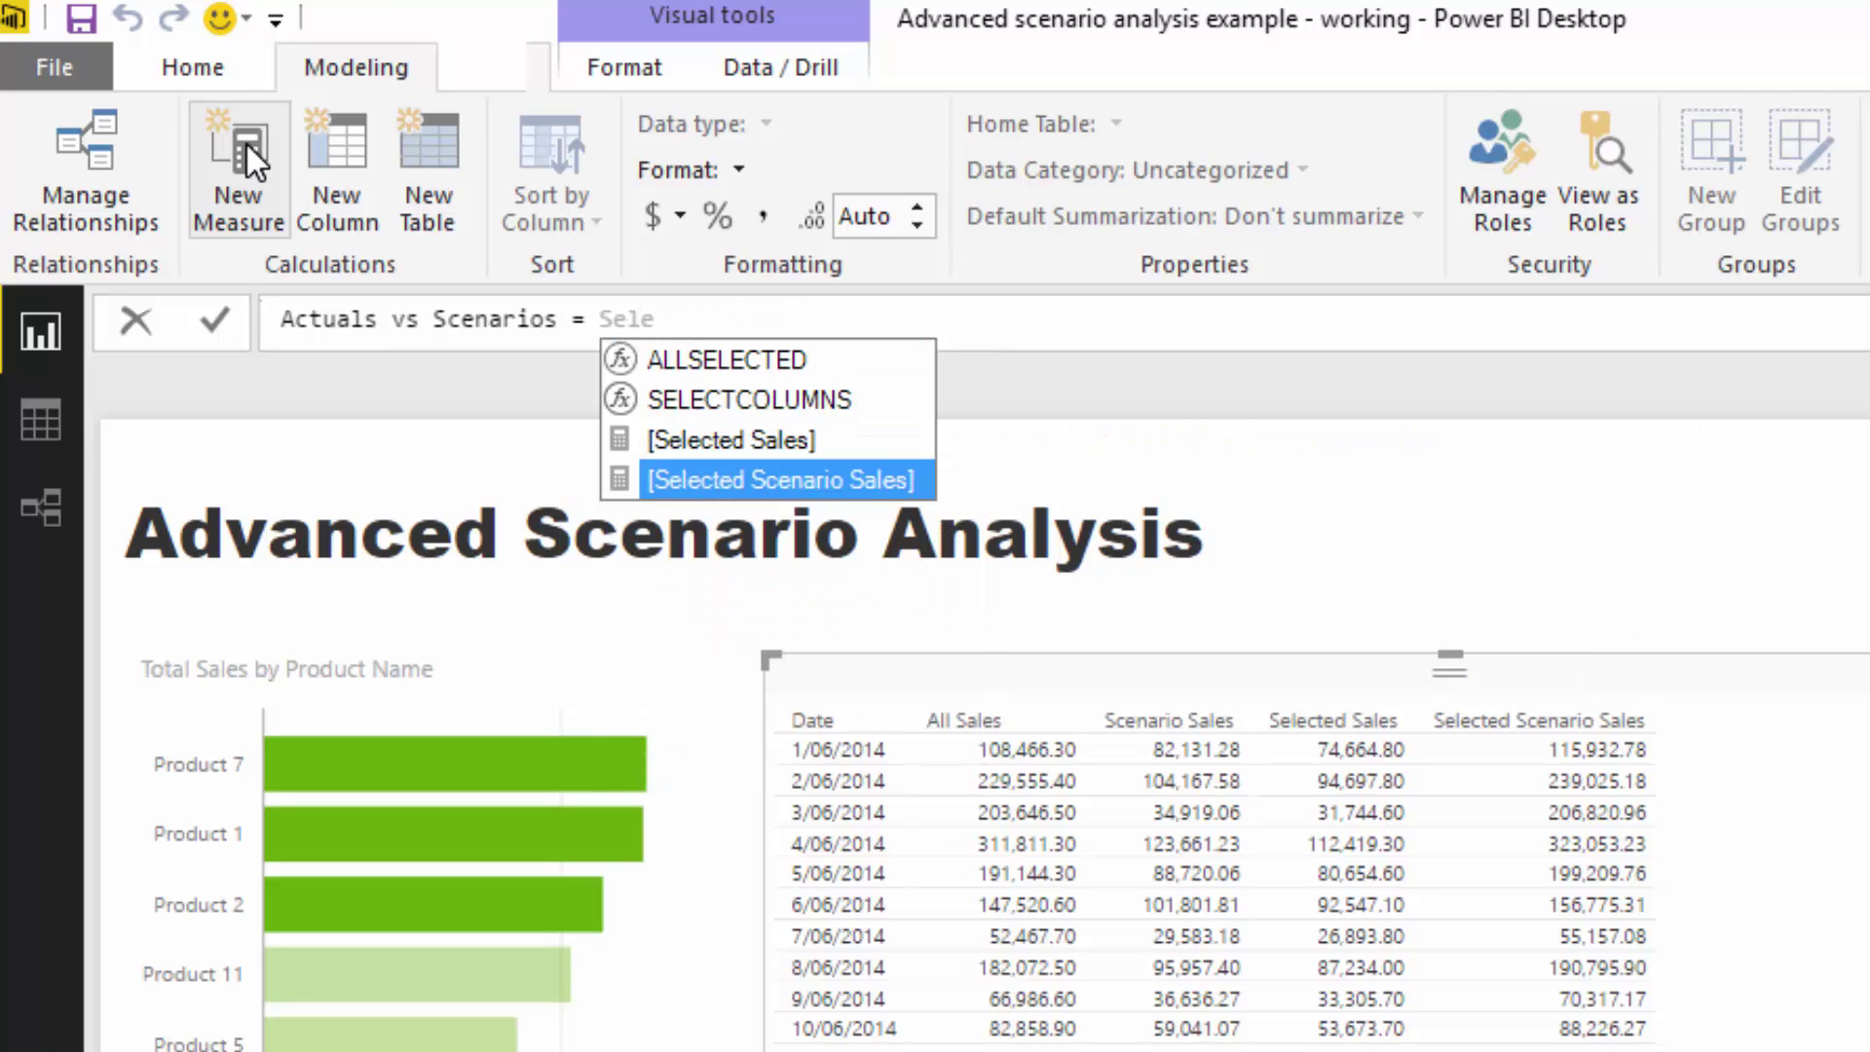
pyautogui.press('Tab')
pyautogui.write('All')
pyautogui.press('Down')
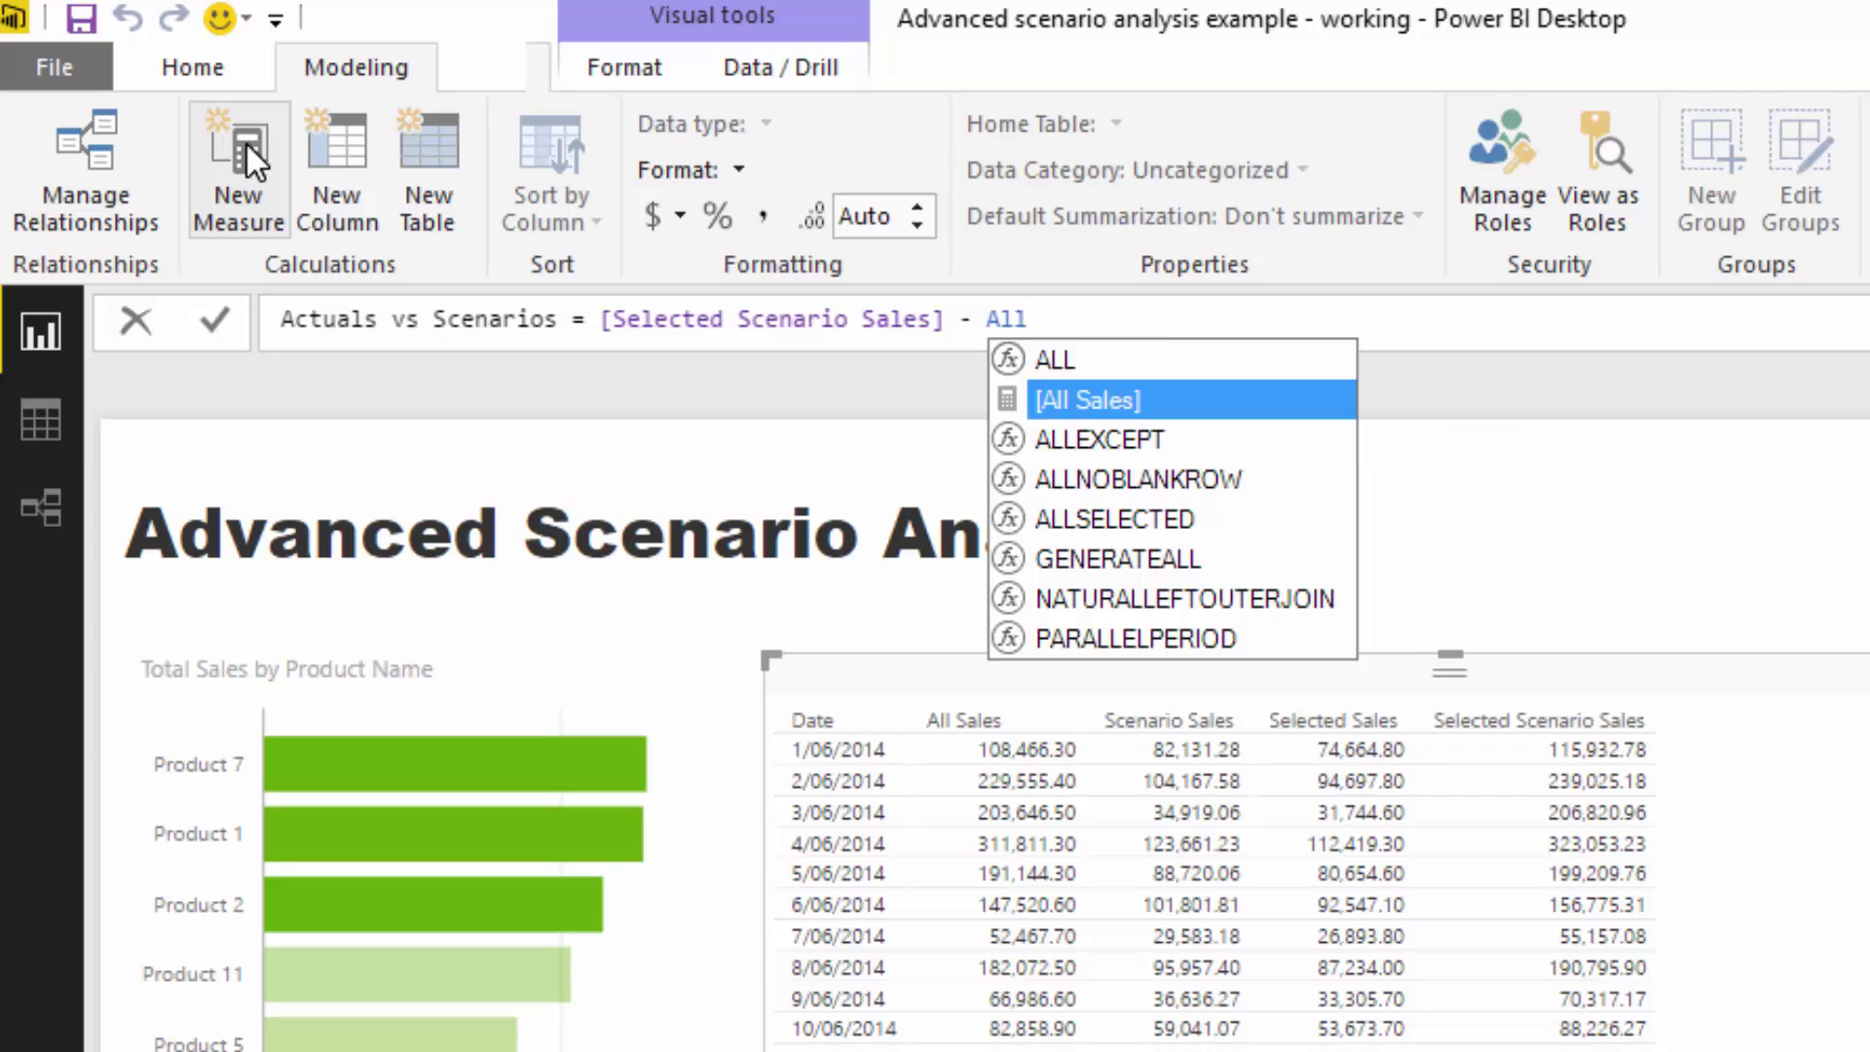
pyautogui.press('Tab')
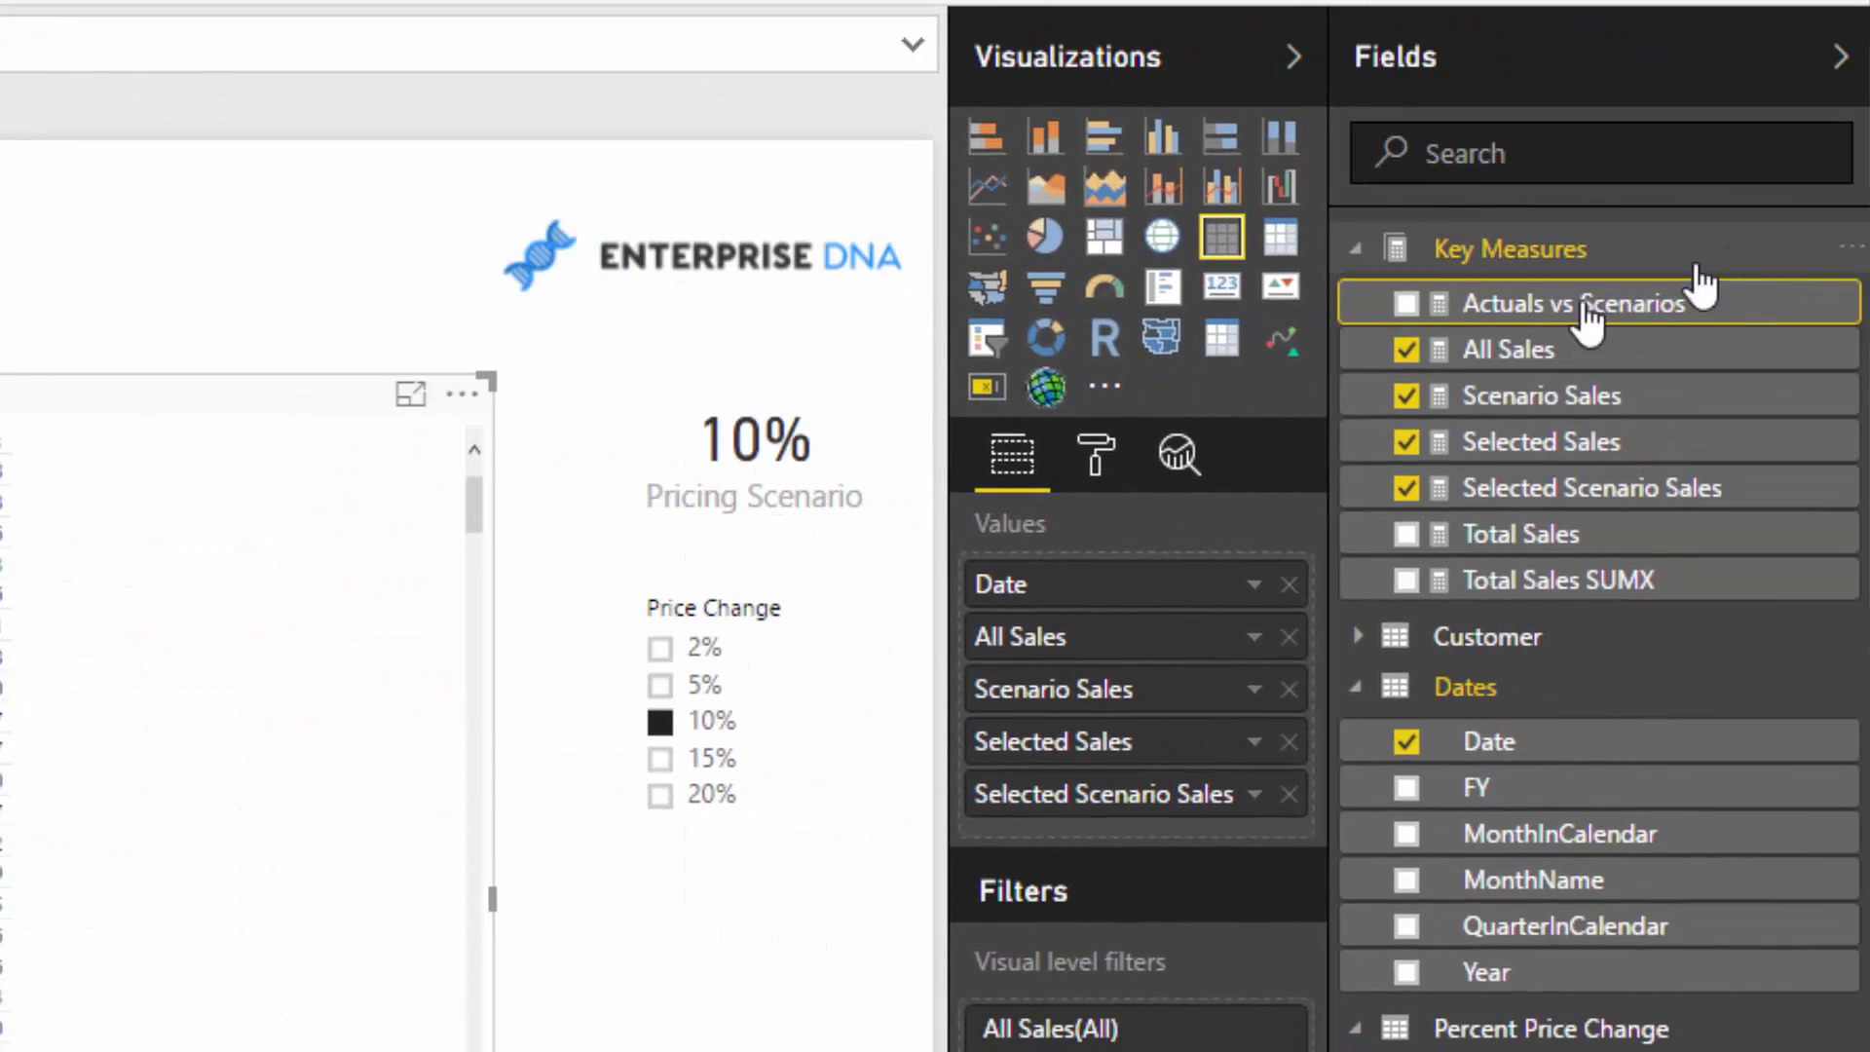
pyautogui.moveTo(1553, 325); pyautogui.dragTo(372, 760)
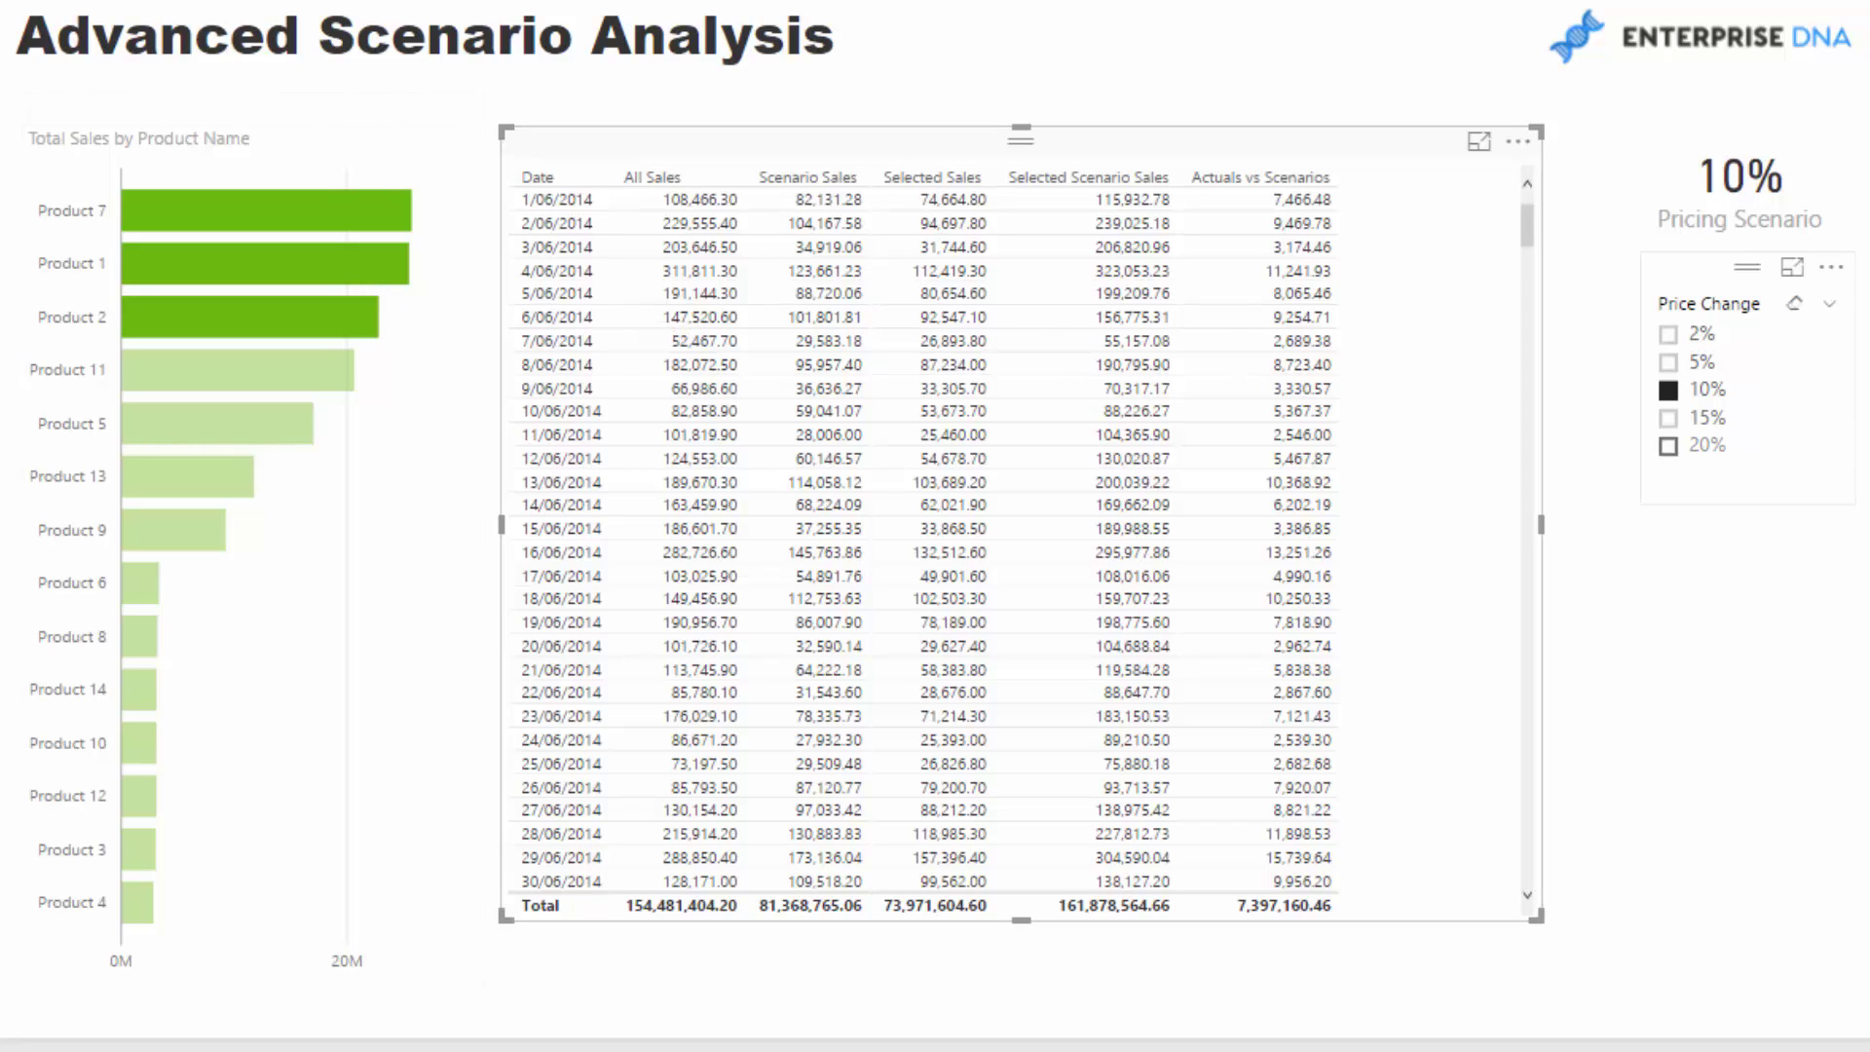
# Add a Year slicer beneath the Price Change slicer, filter the report to 2016, and shrink the slicer clear of the sales table.
pyautogui.click(1668, 268)
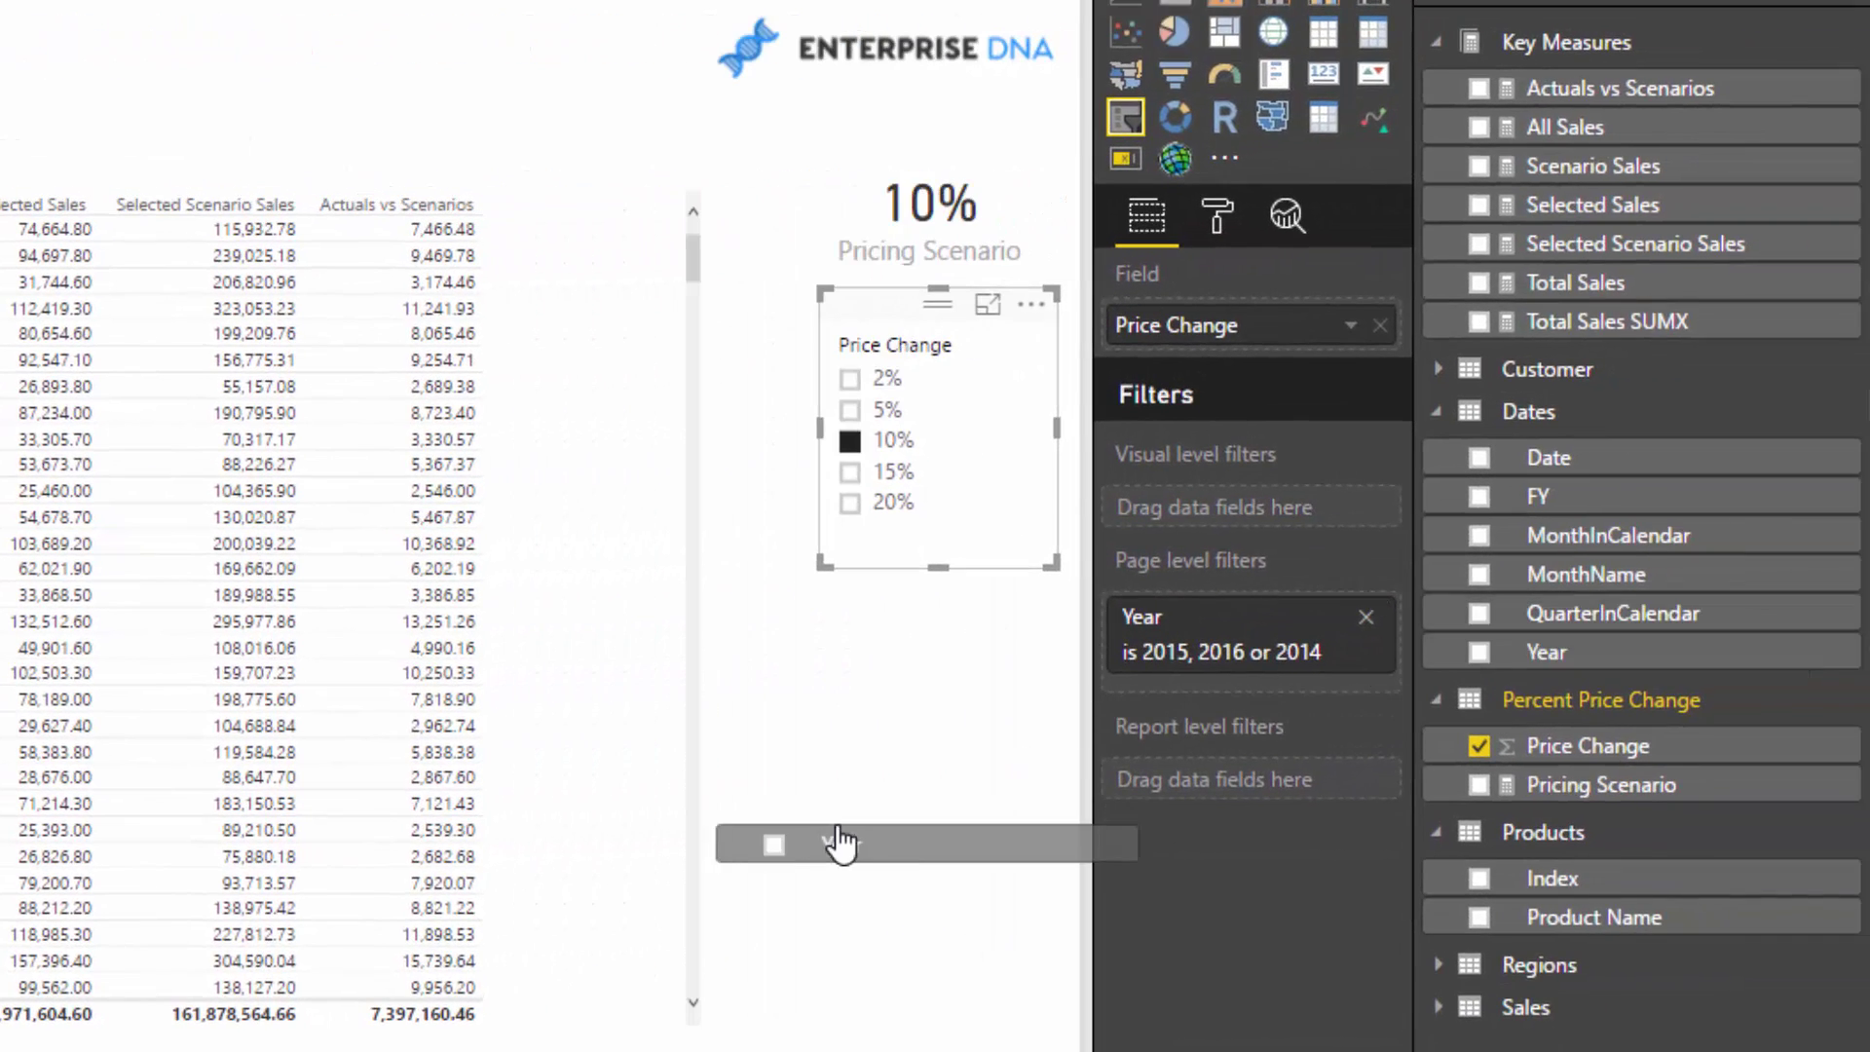
pyautogui.click(1479, 651)
pyautogui.click(1125, 117)
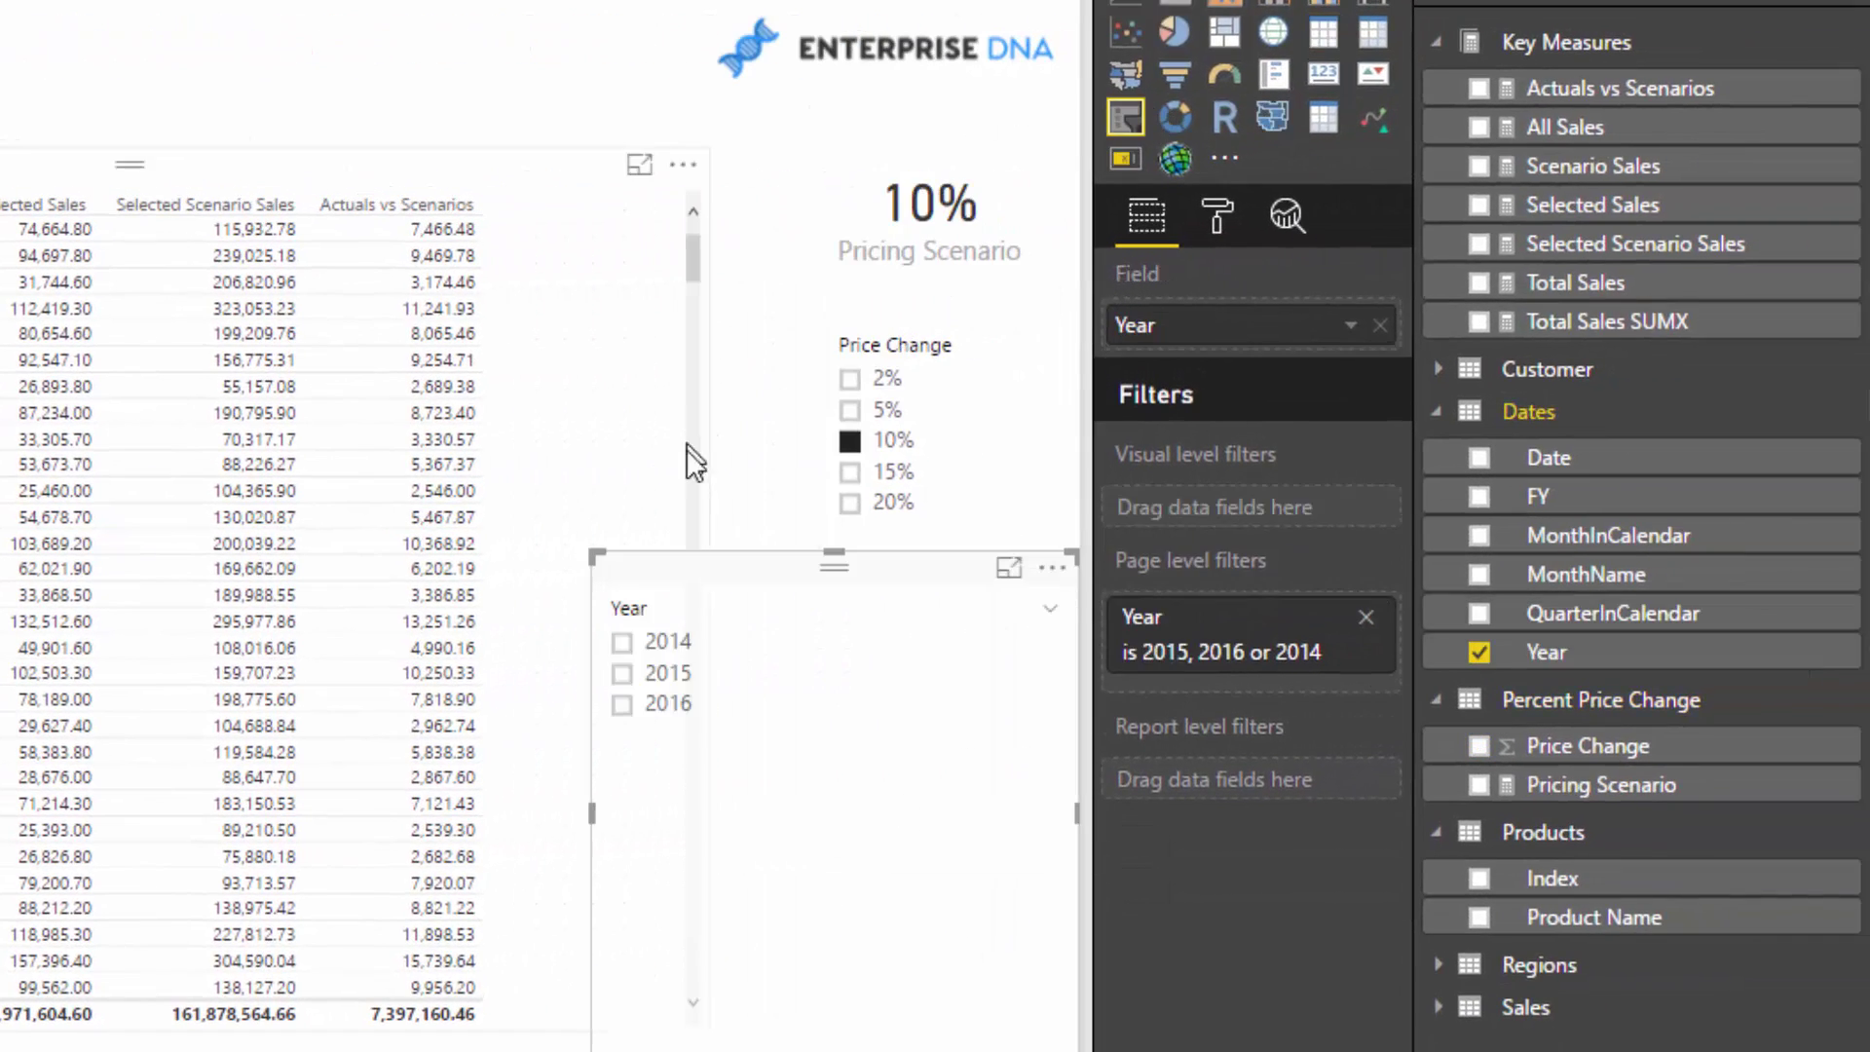
pyautogui.click(643, 704)
pyautogui.moveTo(597, 555); pyautogui.dragTo(857, 585)
# Narrow the Price Change and Year slicers from their left edges so they line up with each other.
pyautogui.click(867, 304)
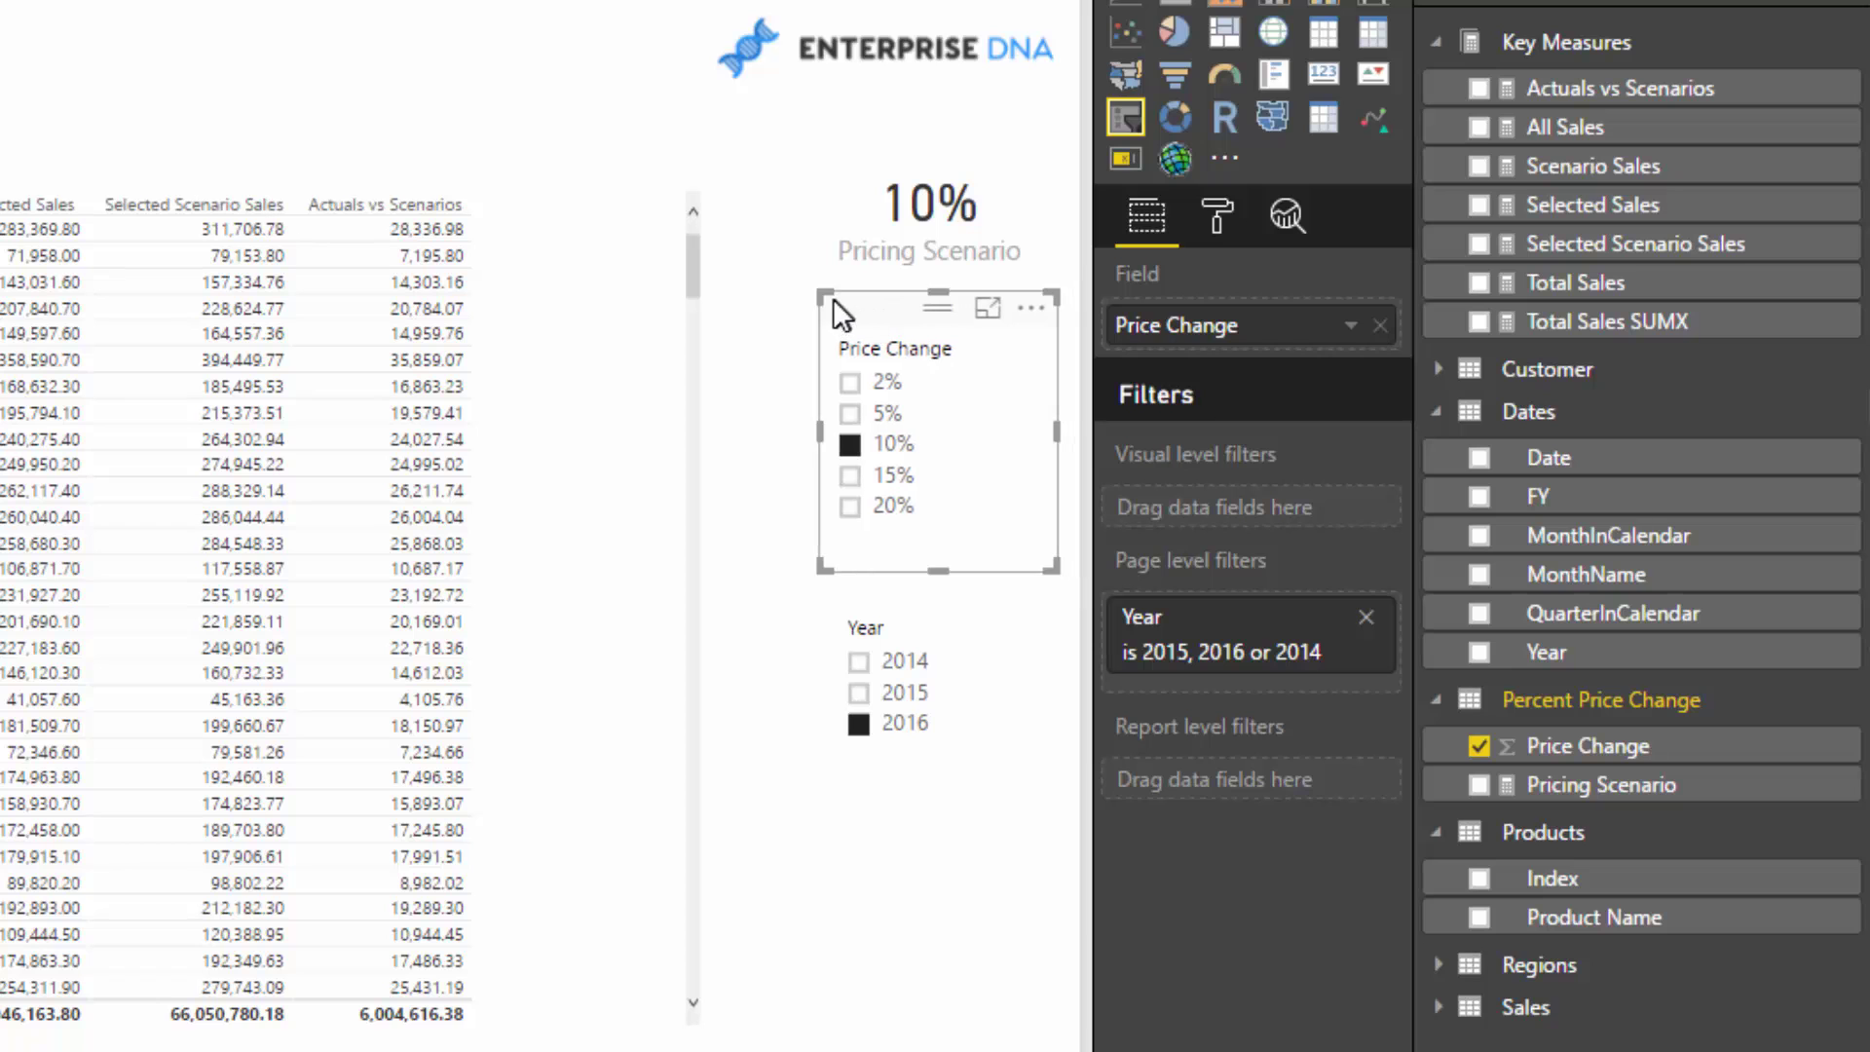
pyautogui.moveTo(857, 313); pyautogui.dragTo(876, 309)
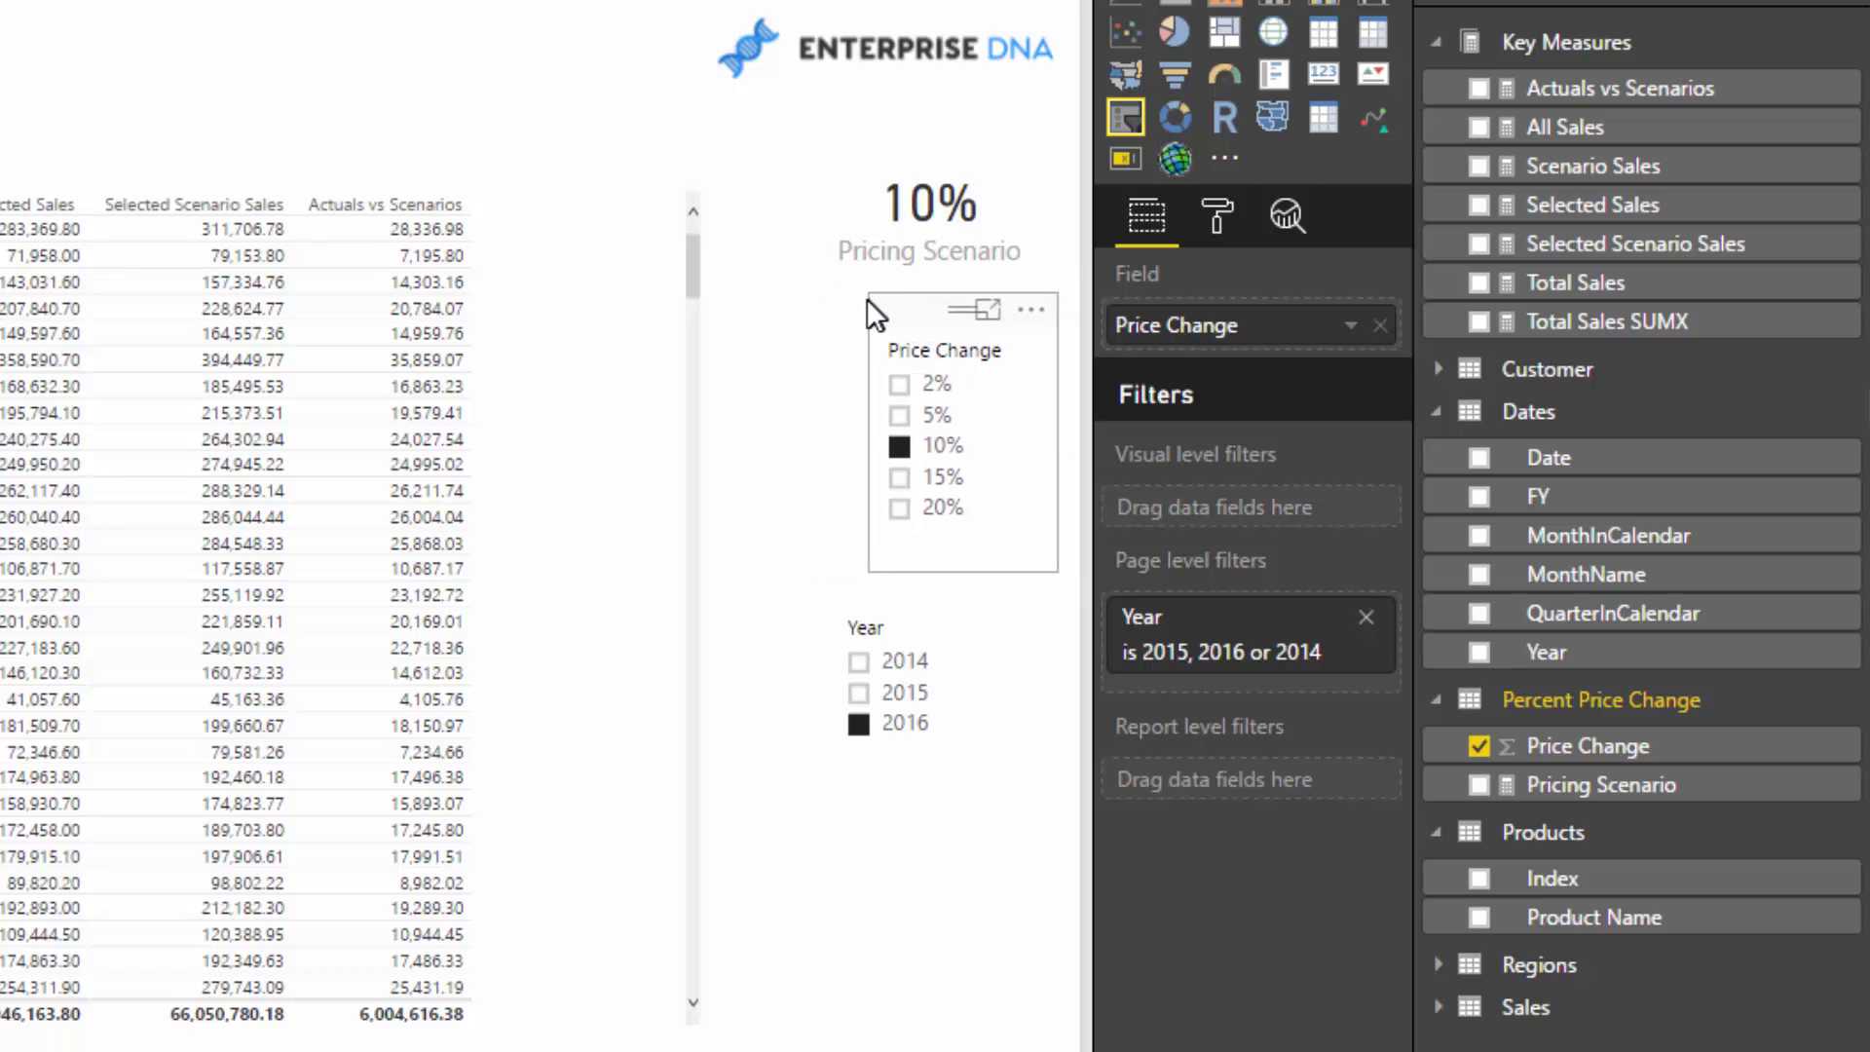
pyautogui.click(838, 589)
pyautogui.moveTo(833, 584); pyautogui.dragTo(859, 580)
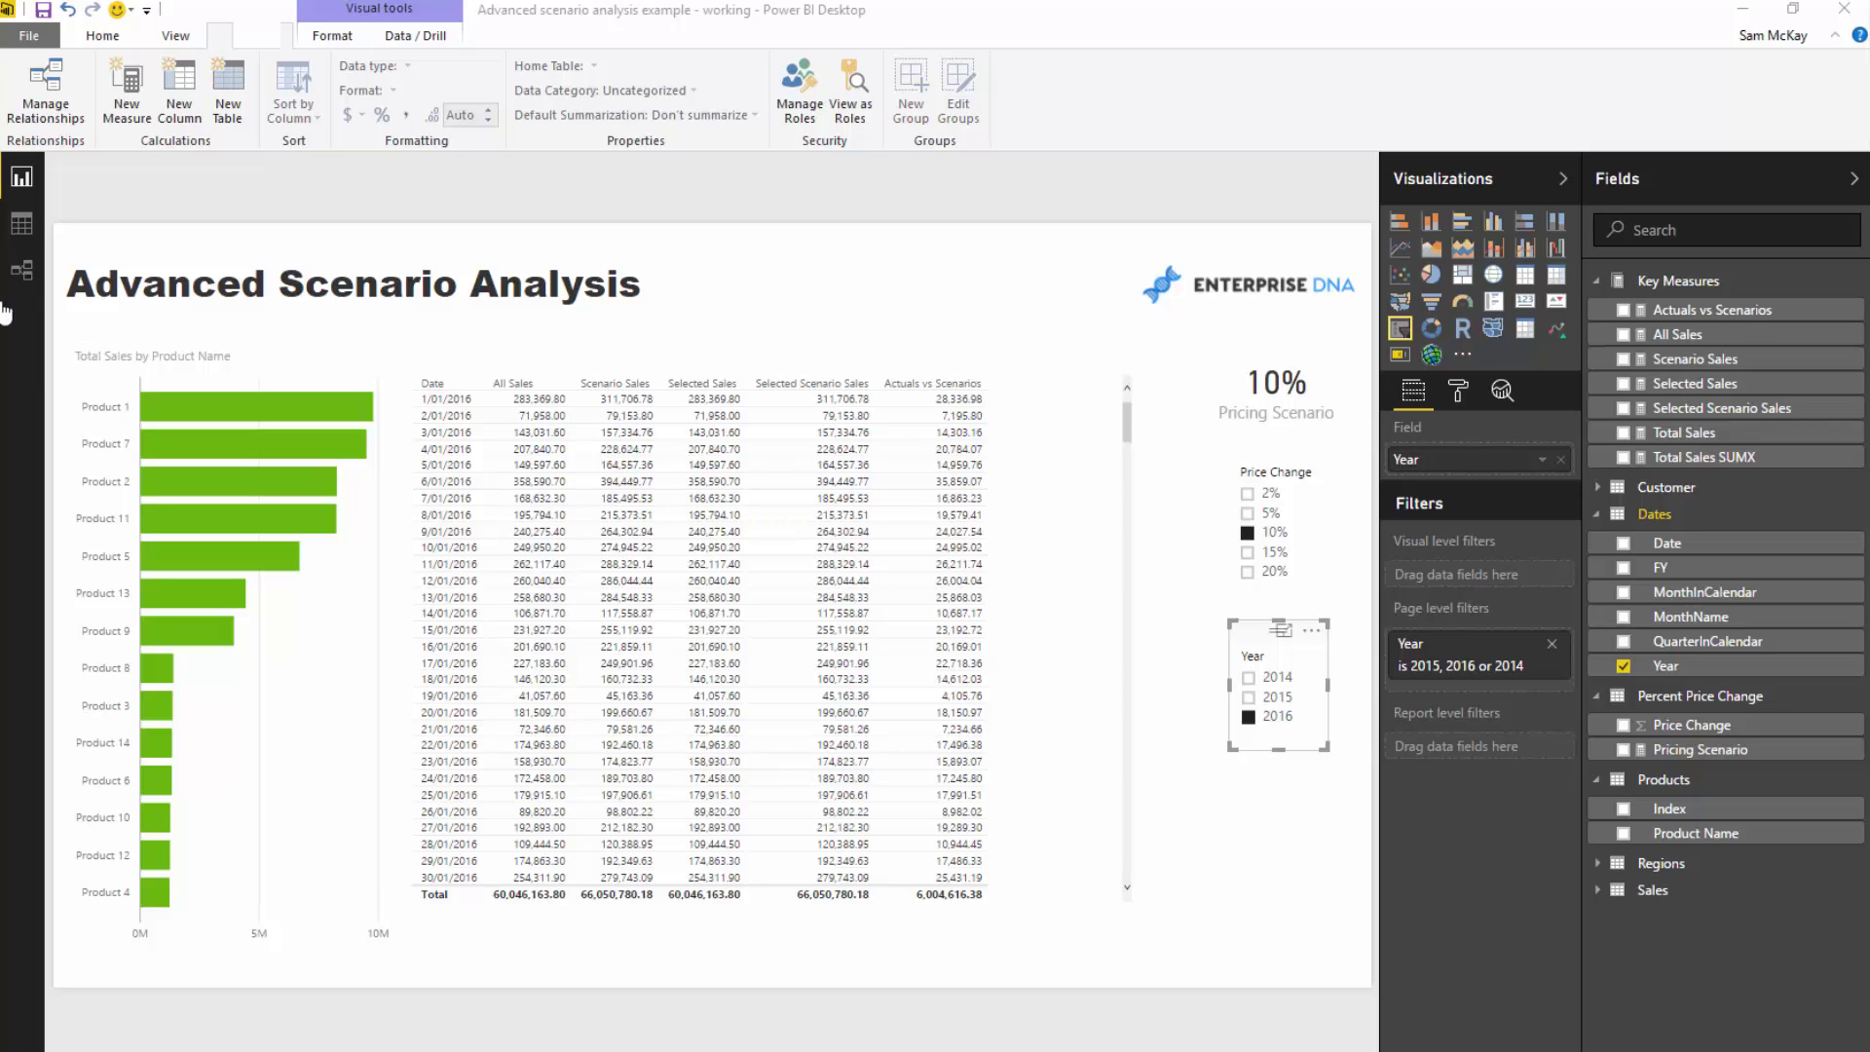
# Start a new measure in Key Measures named % Change from Scenario.
pyautogui.click(1020, 375)
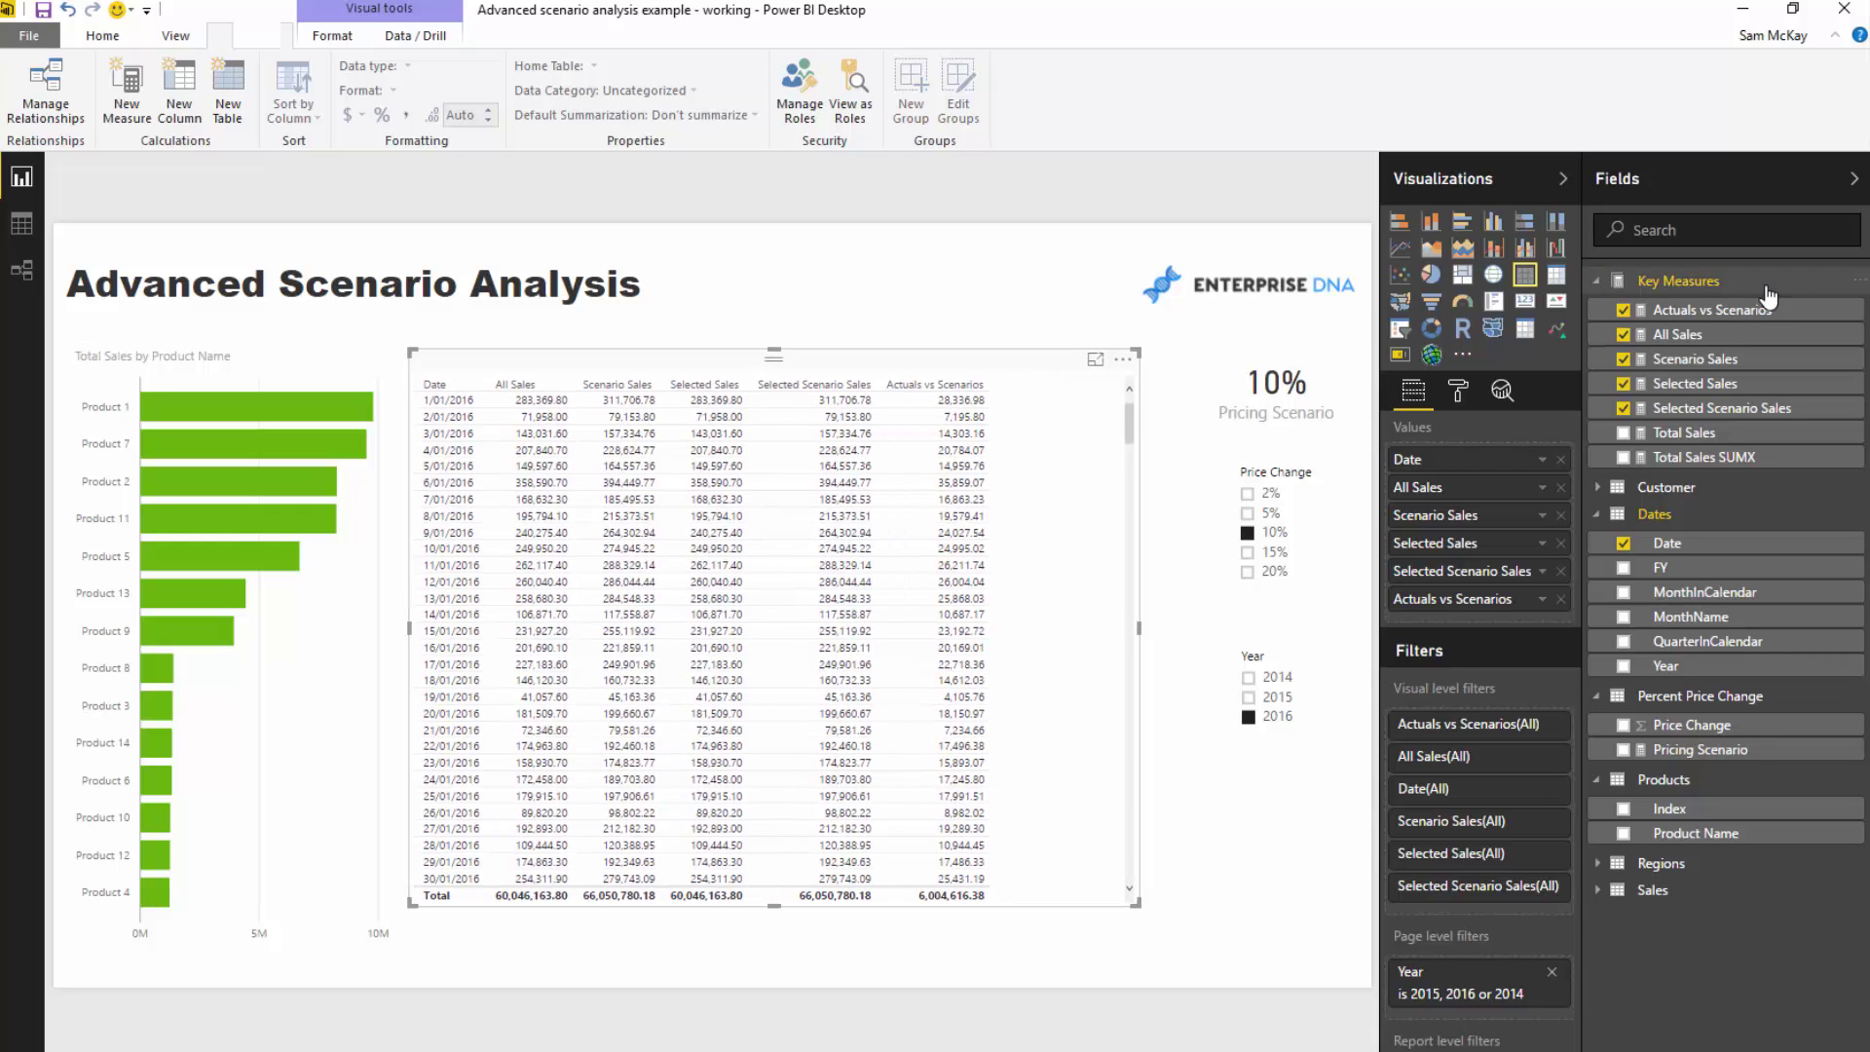
pyautogui.click(1704, 310)
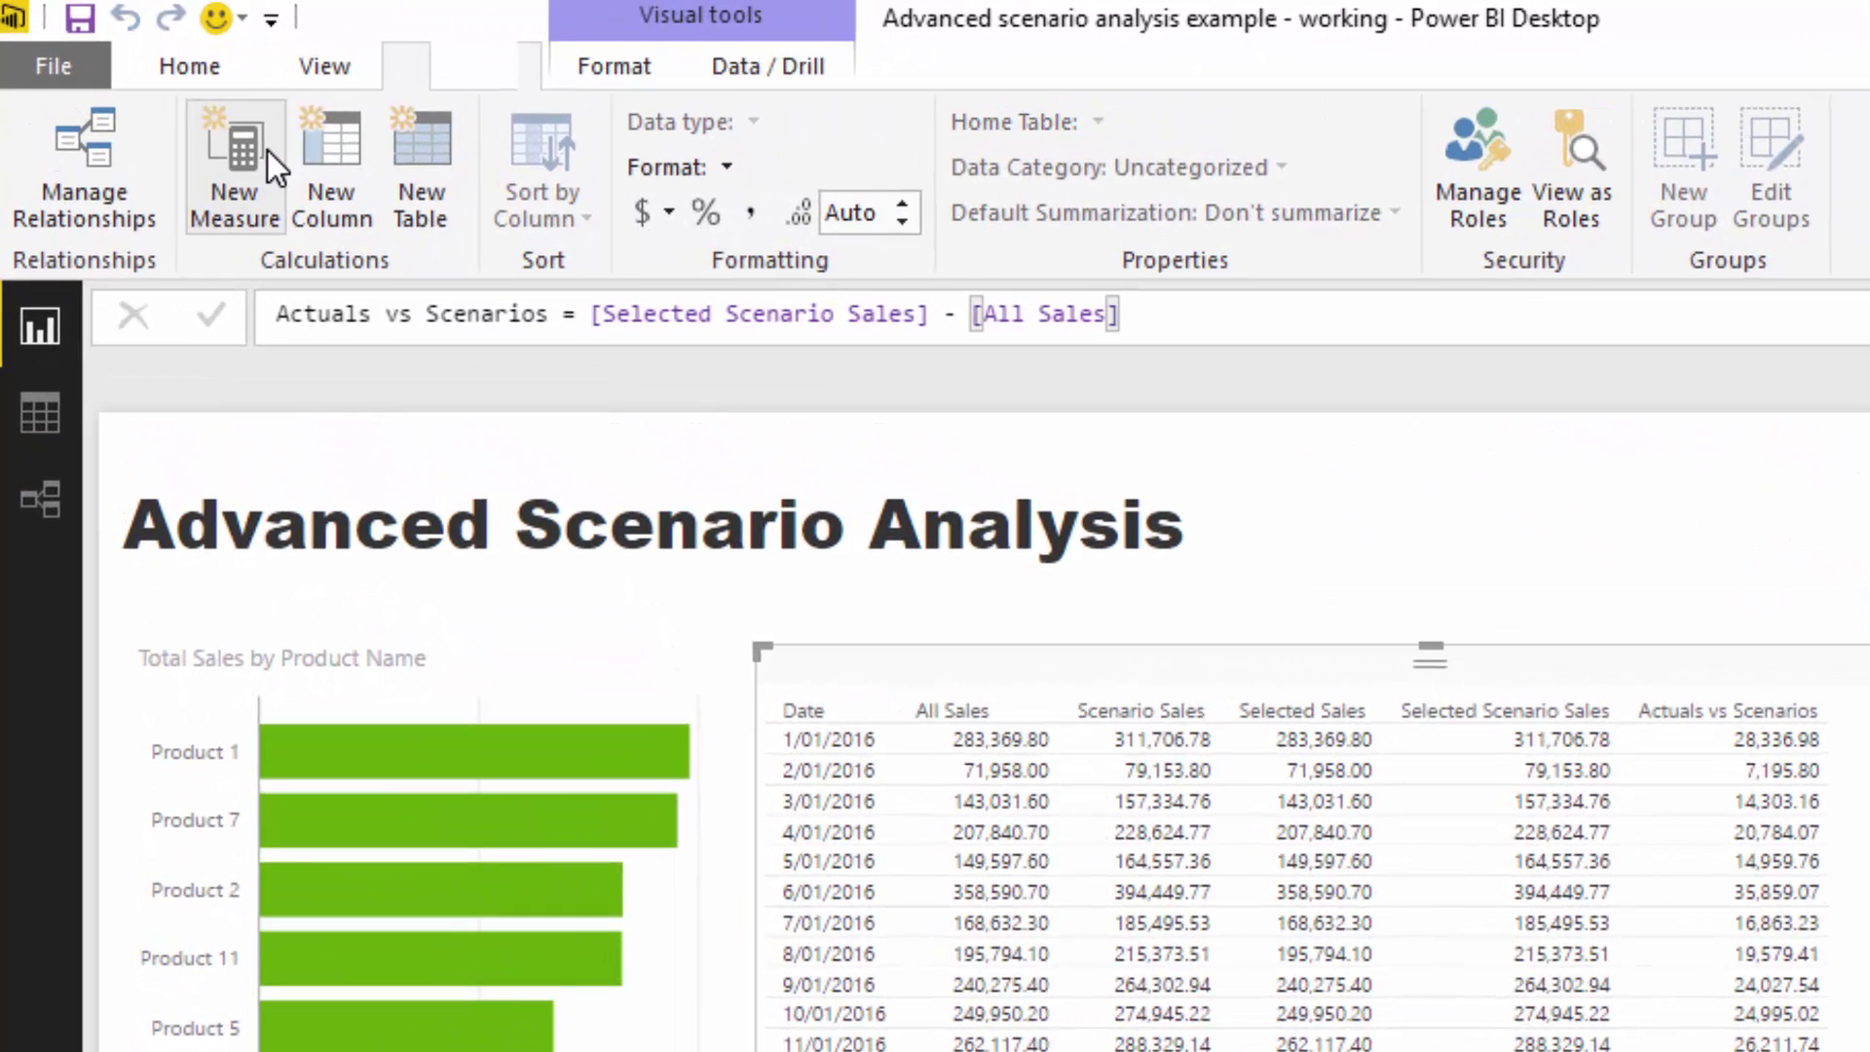
pyautogui.click(242, 146)
pyautogui.write('%')
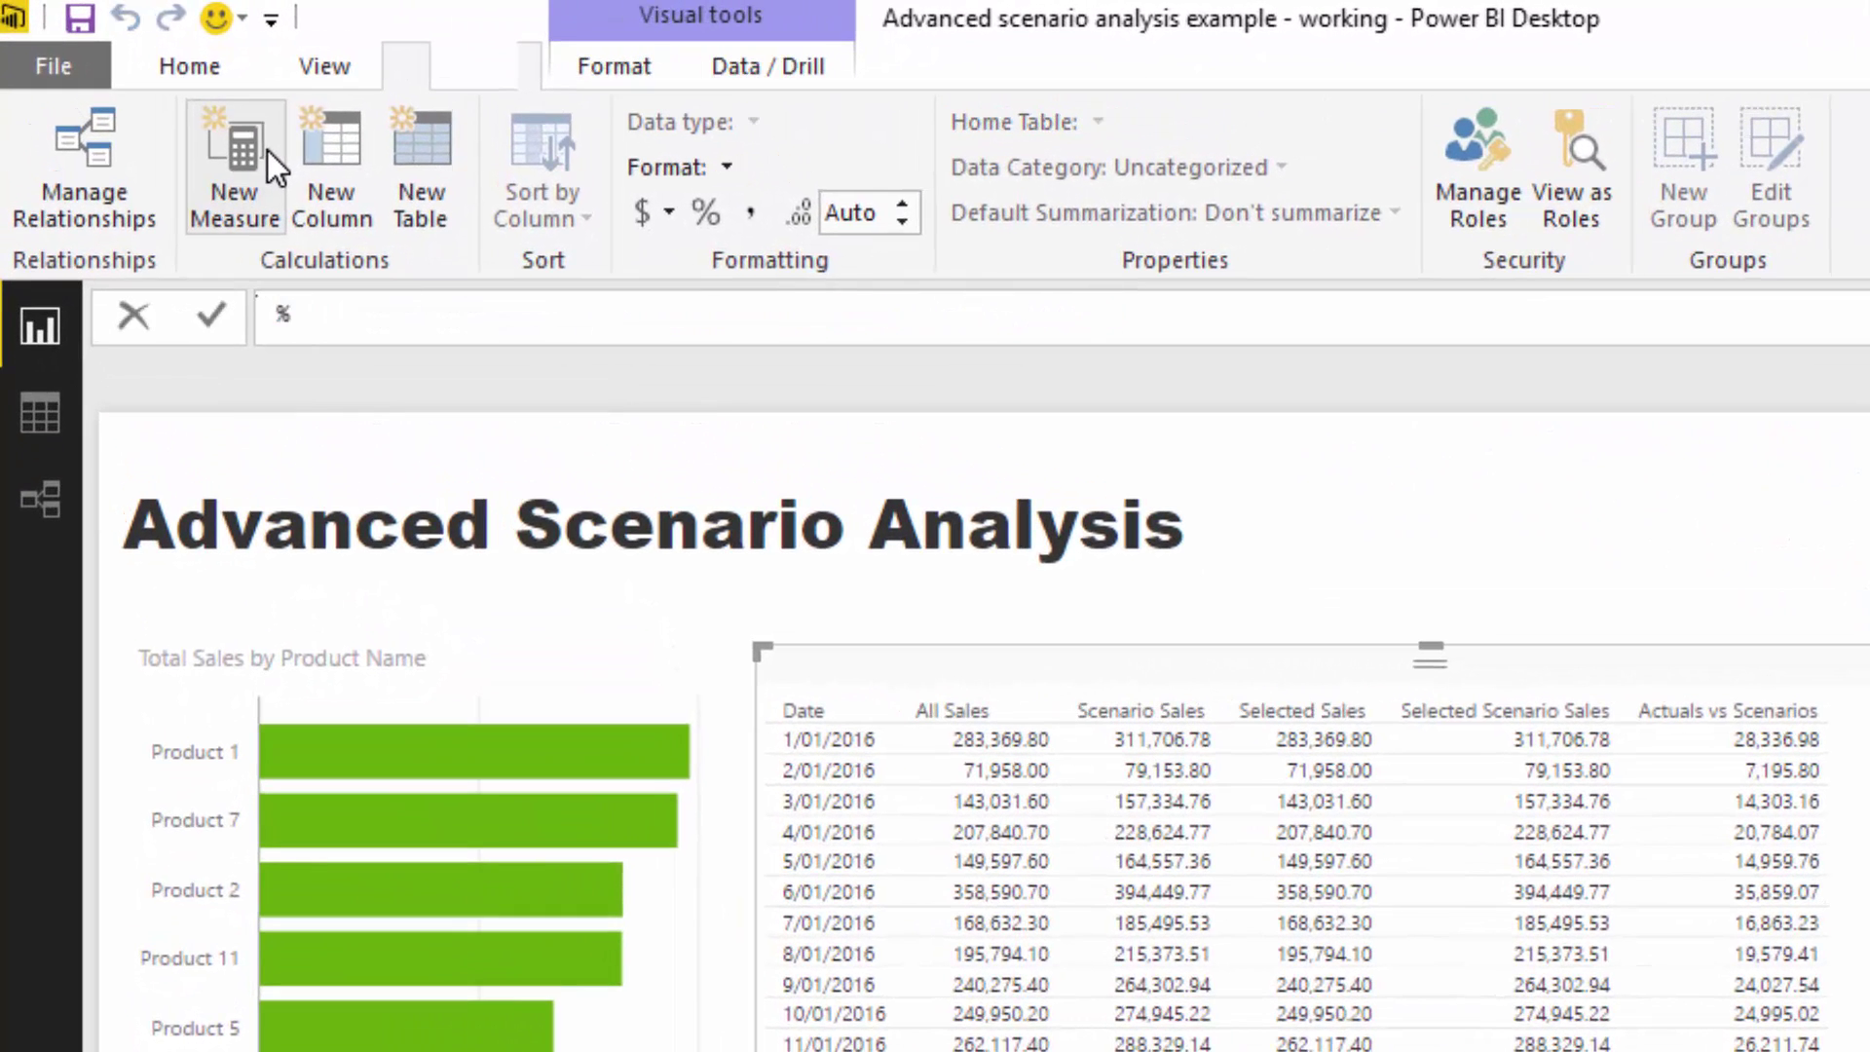
pyautogui.write(' Change from Scenario')
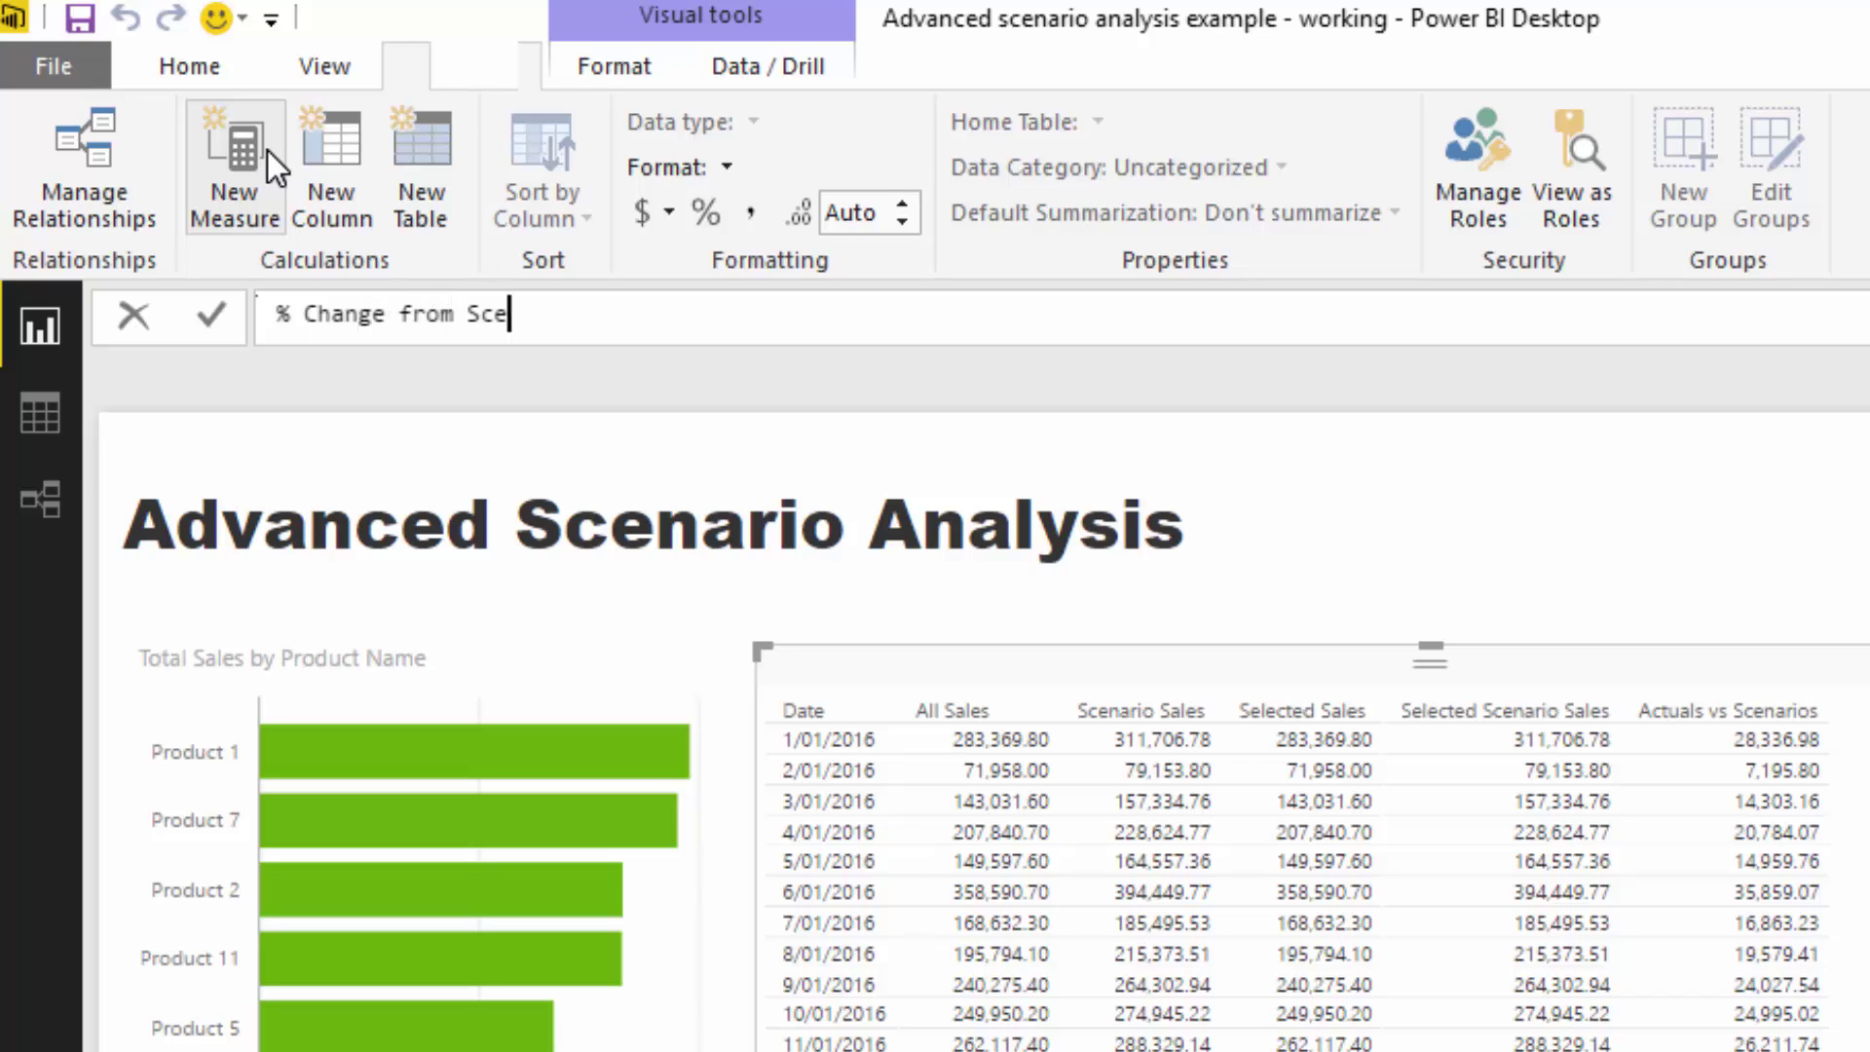
# Reword the measure name to % Change w/Pricing Scenario and begin its formula with the DIVIDE function.
pyautogui.press('BackSpace')
pyautogui.press('BackSpace')
pyautogui.press('BackSpace')
pyautogui.press('BackSpace')
pyautogui.press('BackSpace')
pyautogui.press('BackSpace')
pyautogui.press('BackSpace')
pyautogui.press('BackSpace')
pyautogui.press('BackSpace')
pyautogui.press('BackSpace')
pyautogui.press('BackSpace')
pyautogui.press('BackSpace')
pyautogui.press('BackSpace')
pyautogui.write('w/Pricing Sc')
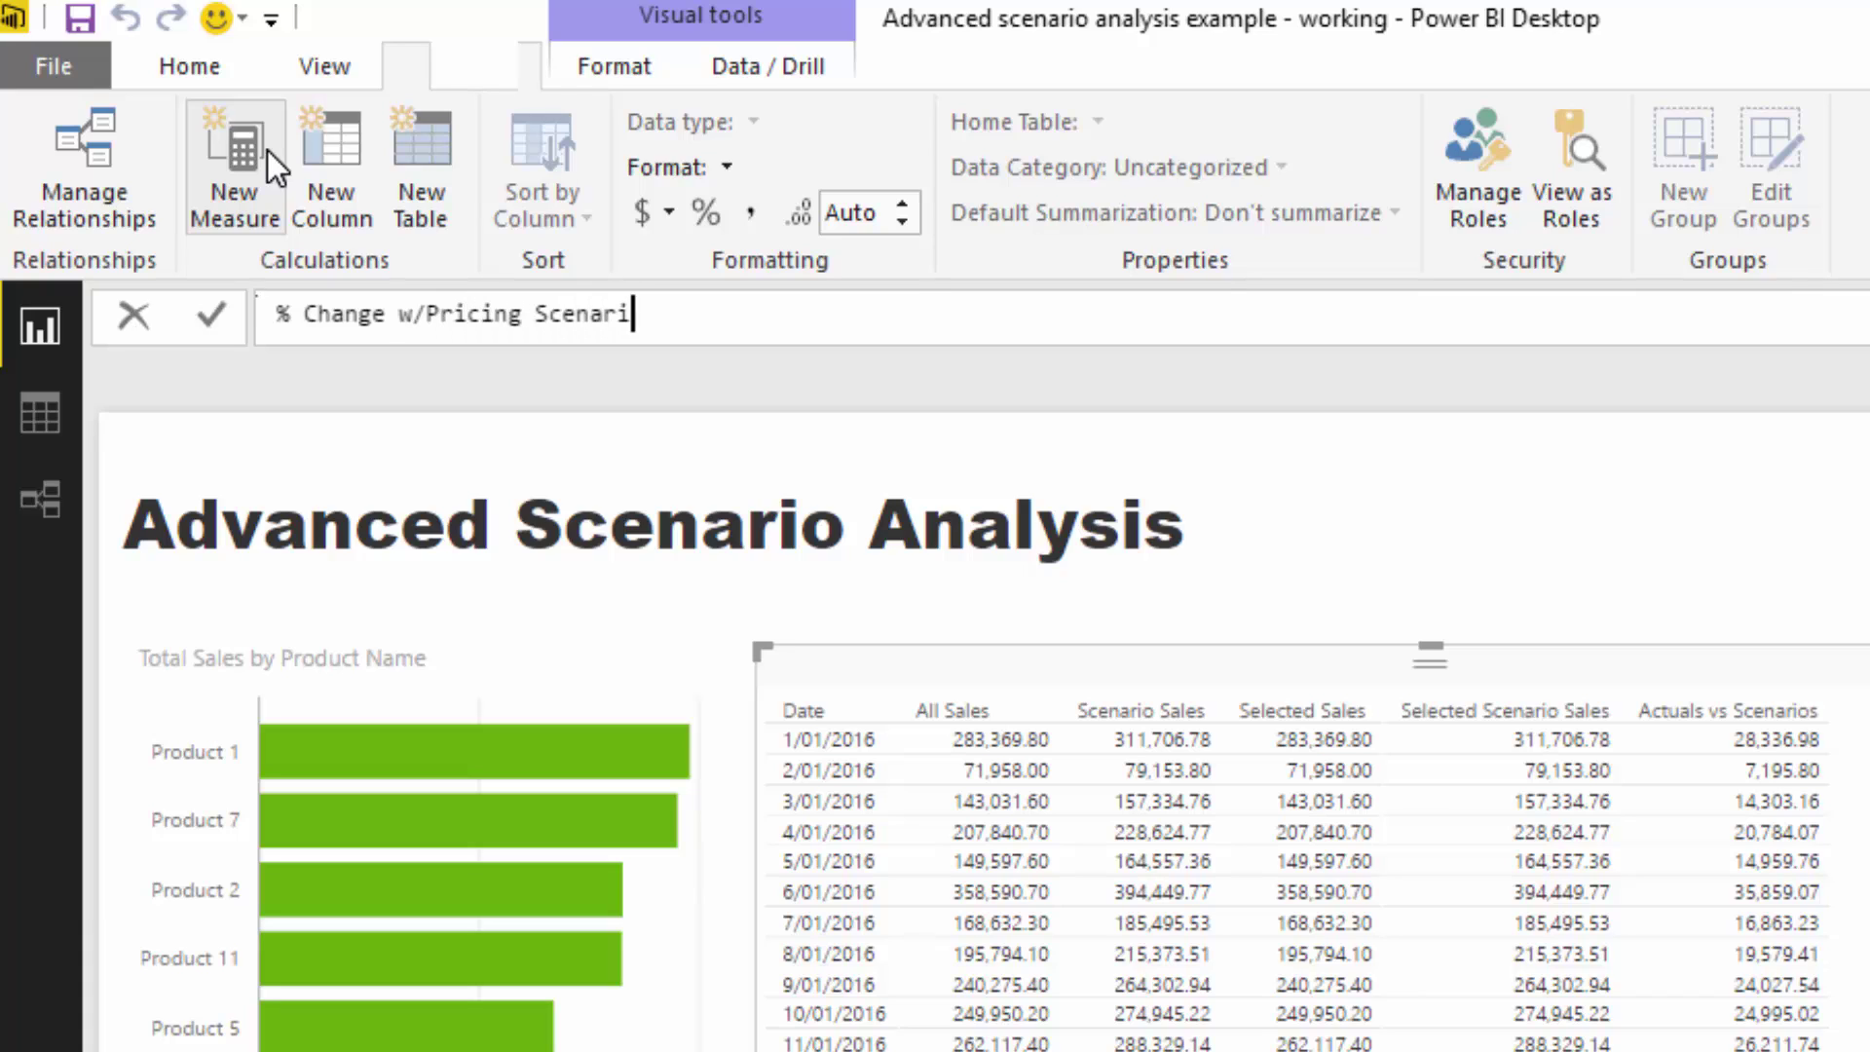
pyautogui.write('enario = DIV')
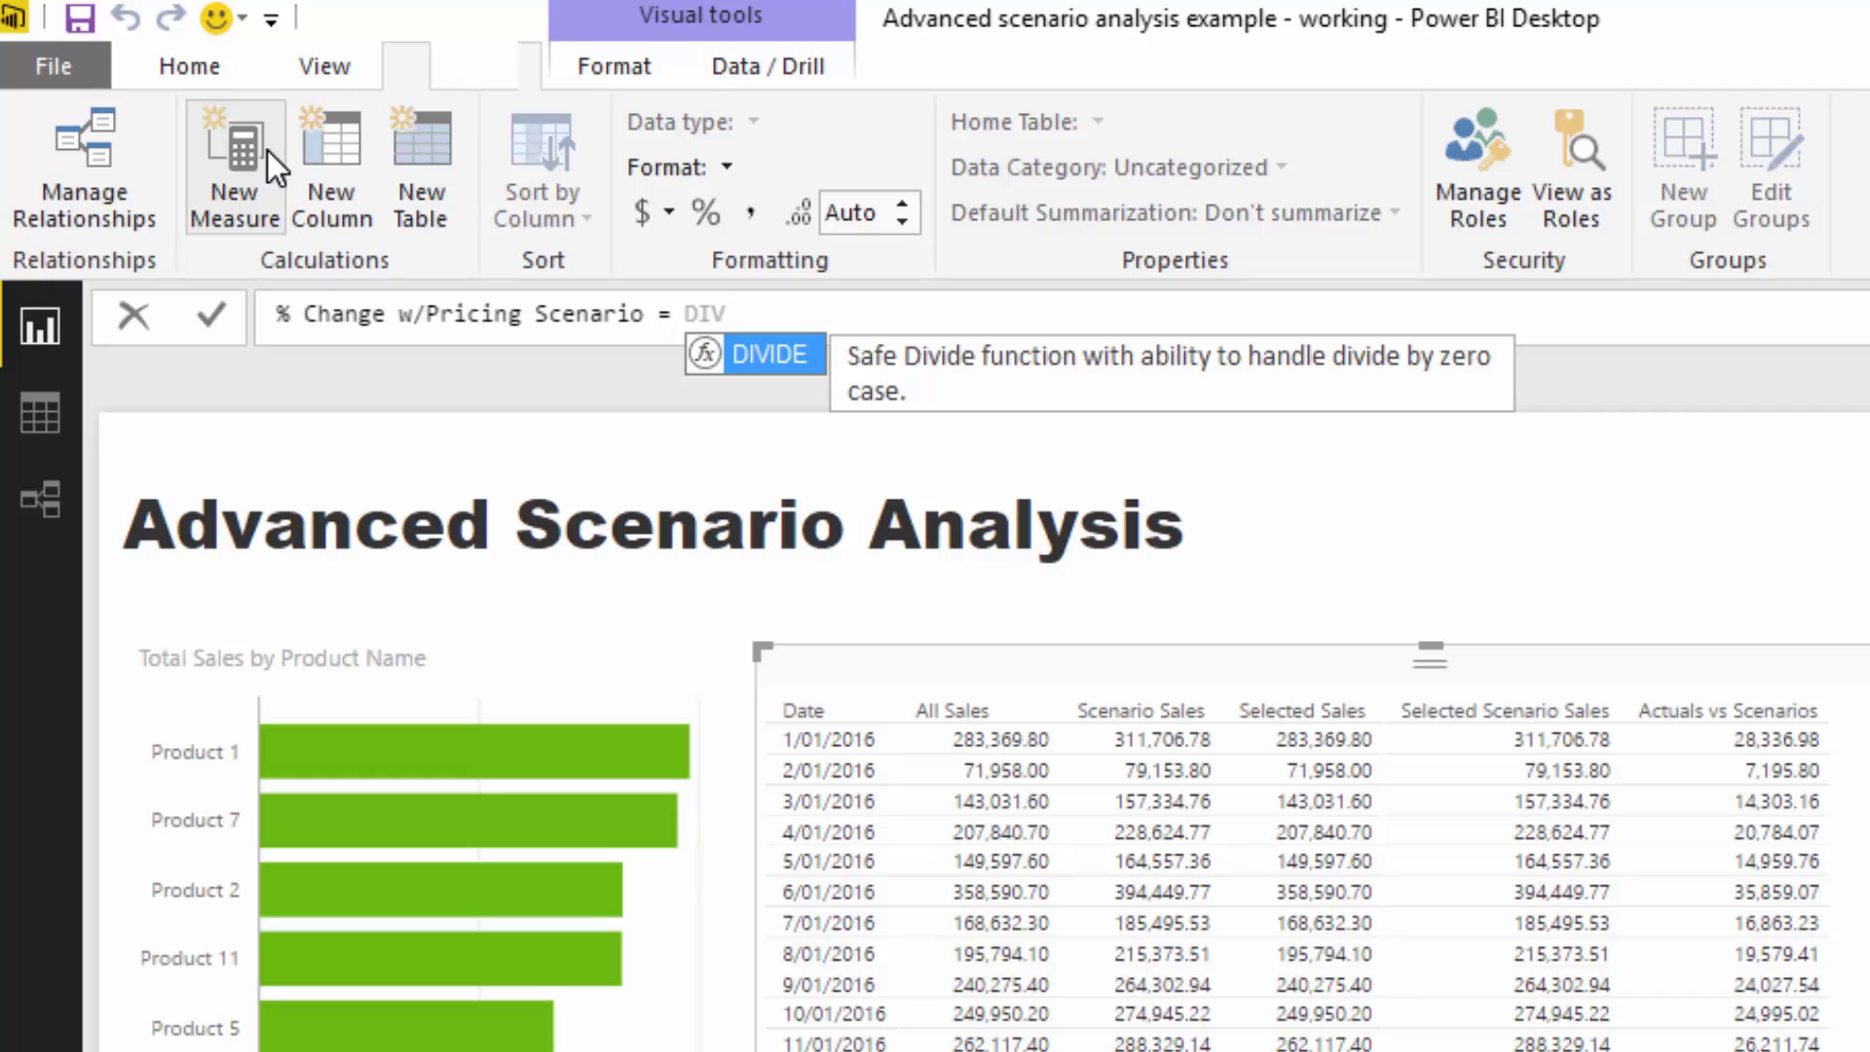
# Enter [Actuals vs Scenarios] as the numerator of DIVIDE.
pyautogui.press('Tab')
pyautogui.write('Acu')
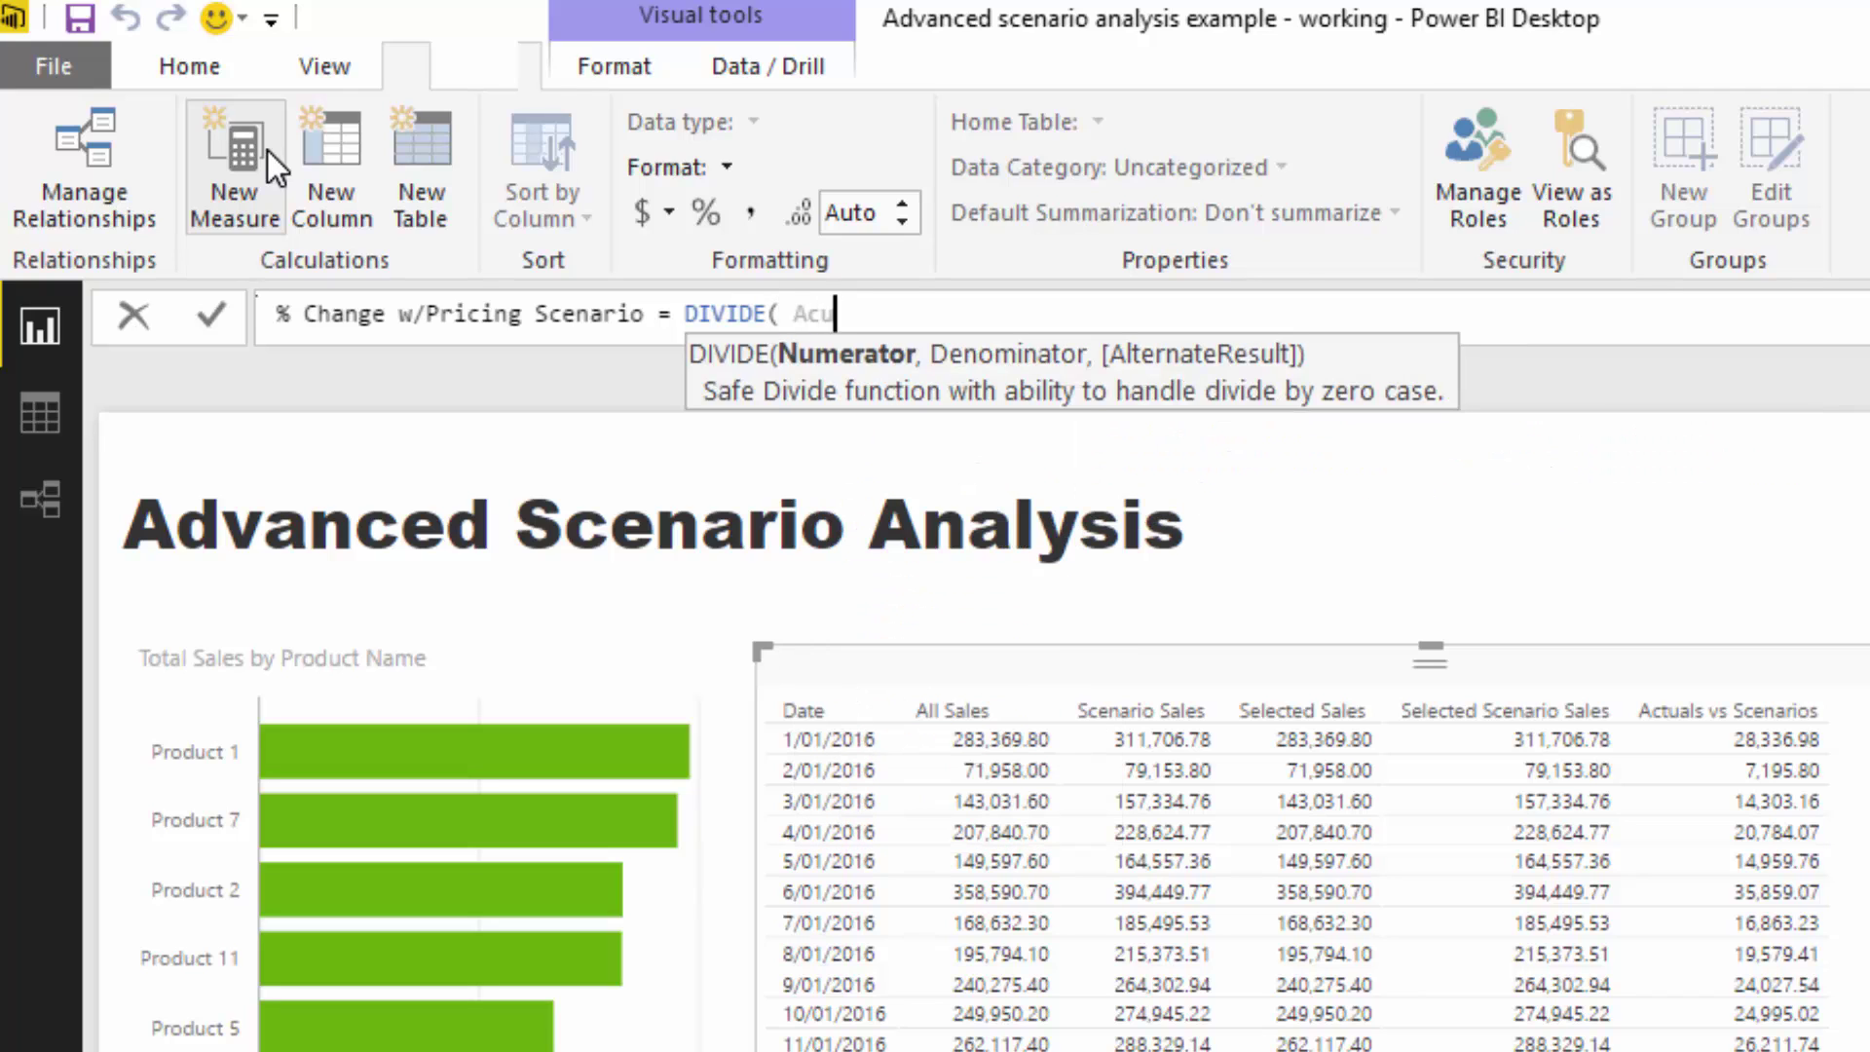
pyautogui.write('tt')
pyautogui.press('Tab')
pyautogui.write(', ')
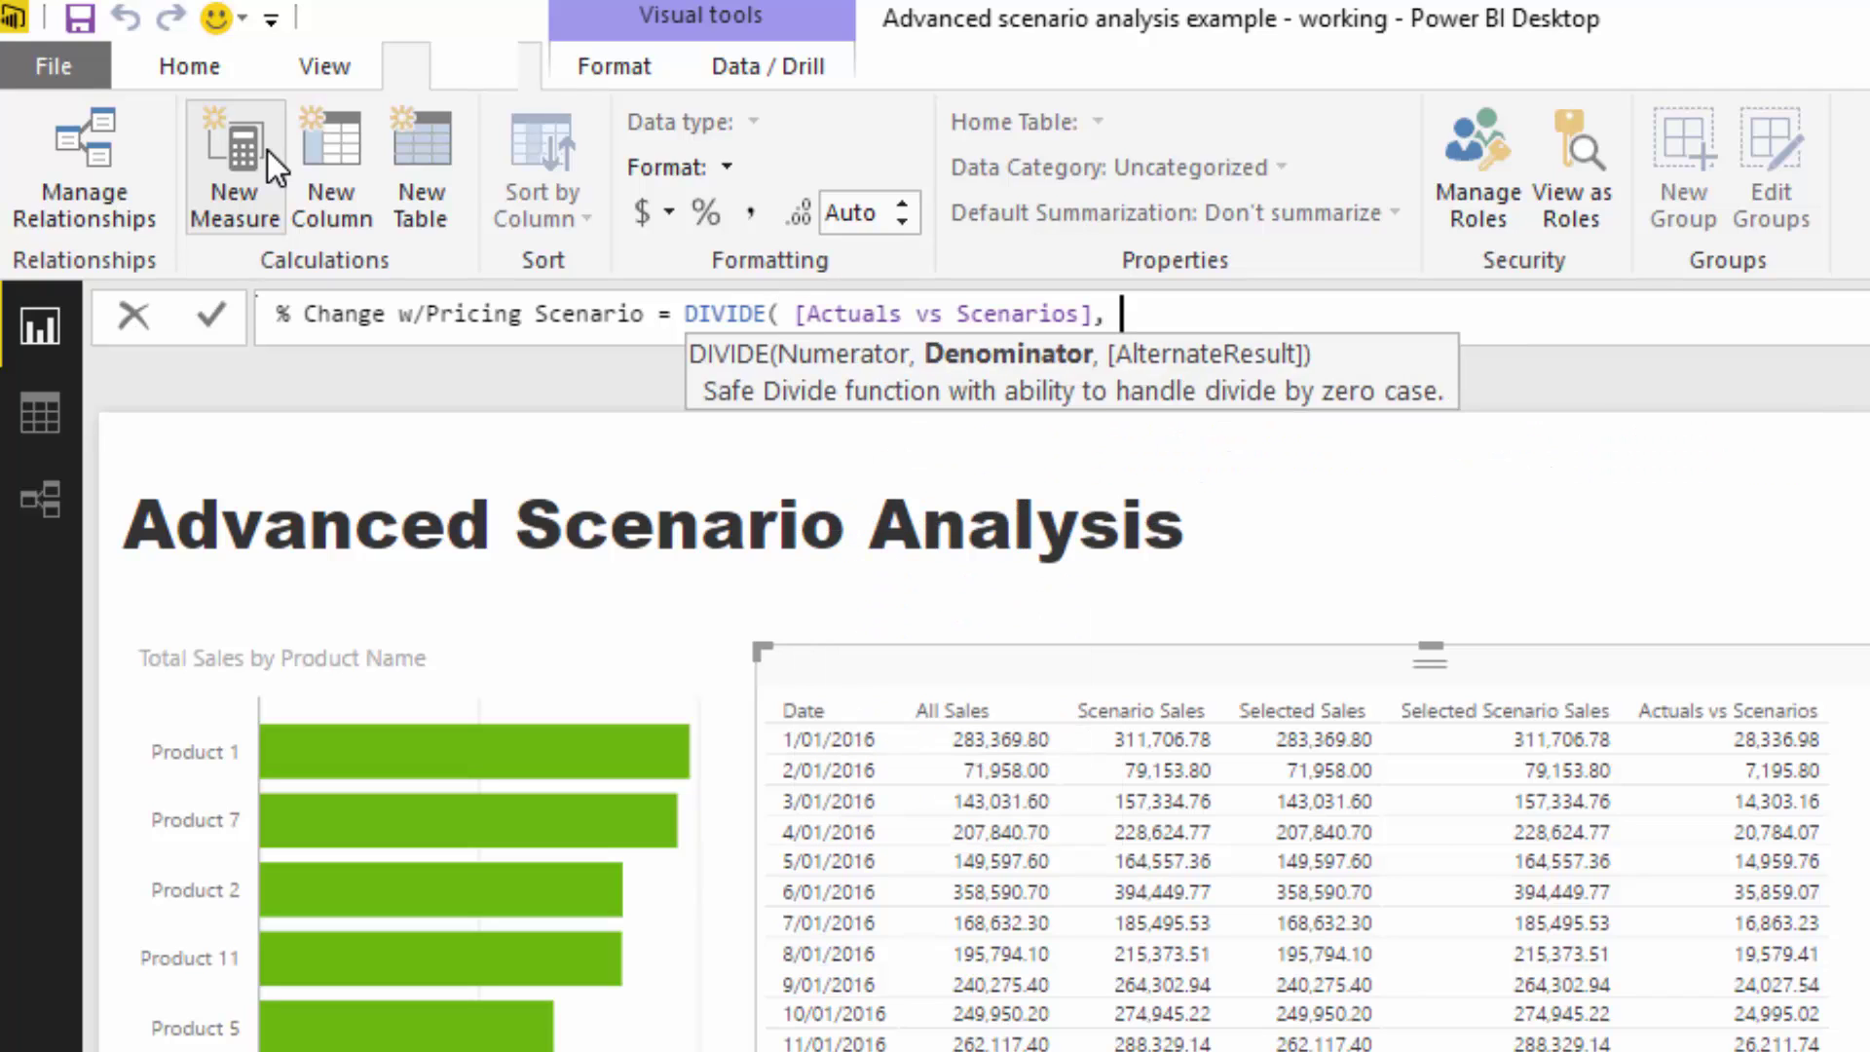
pyautogui.write('All')
pyautogui.press('Tab')
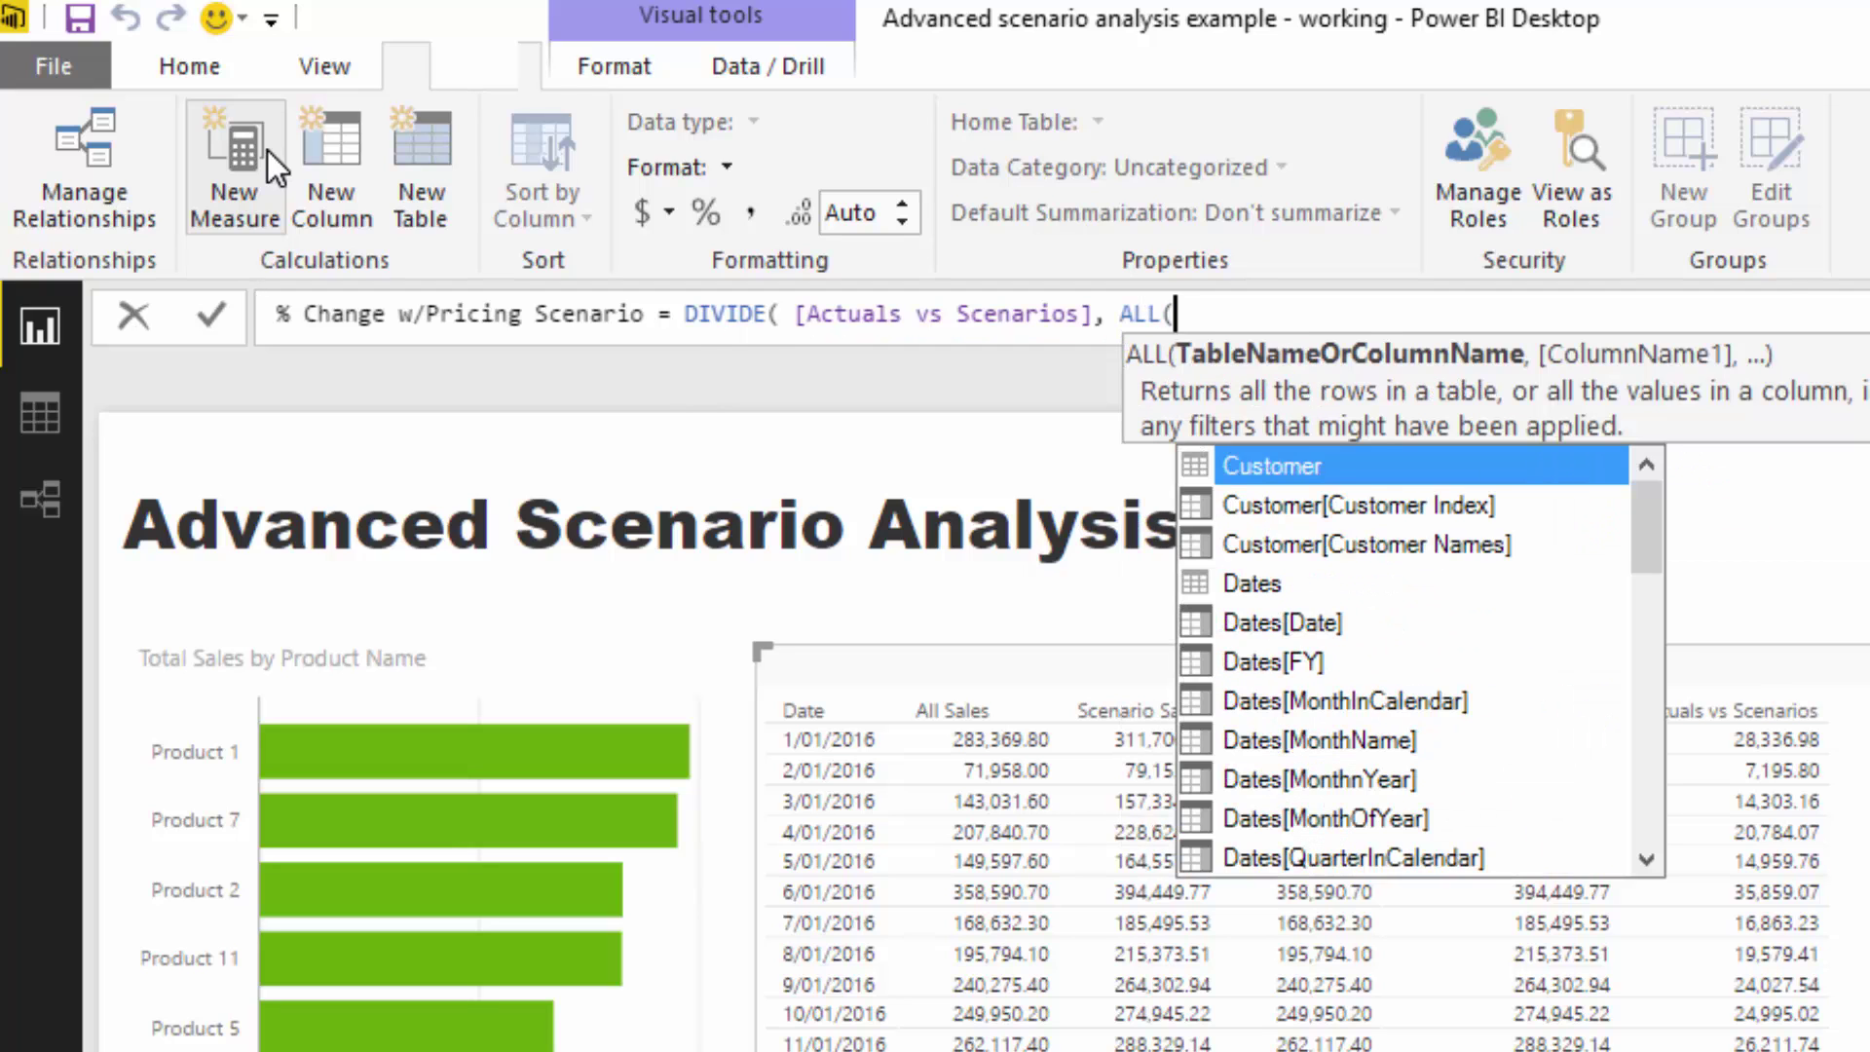
pyautogui.press('BackSpace')
pyautogui.press('BackSpace')
pyautogui.press('BackSpace')
pyautogui.press('BackSpace')
pyautogui.press('BackSpace')
# Finish the DIVIDE formula with [All Sales] as denominator and 0 as the alternate result, and commit the measure.
pyautogui.write('[All')
pyautogui.press('Down')
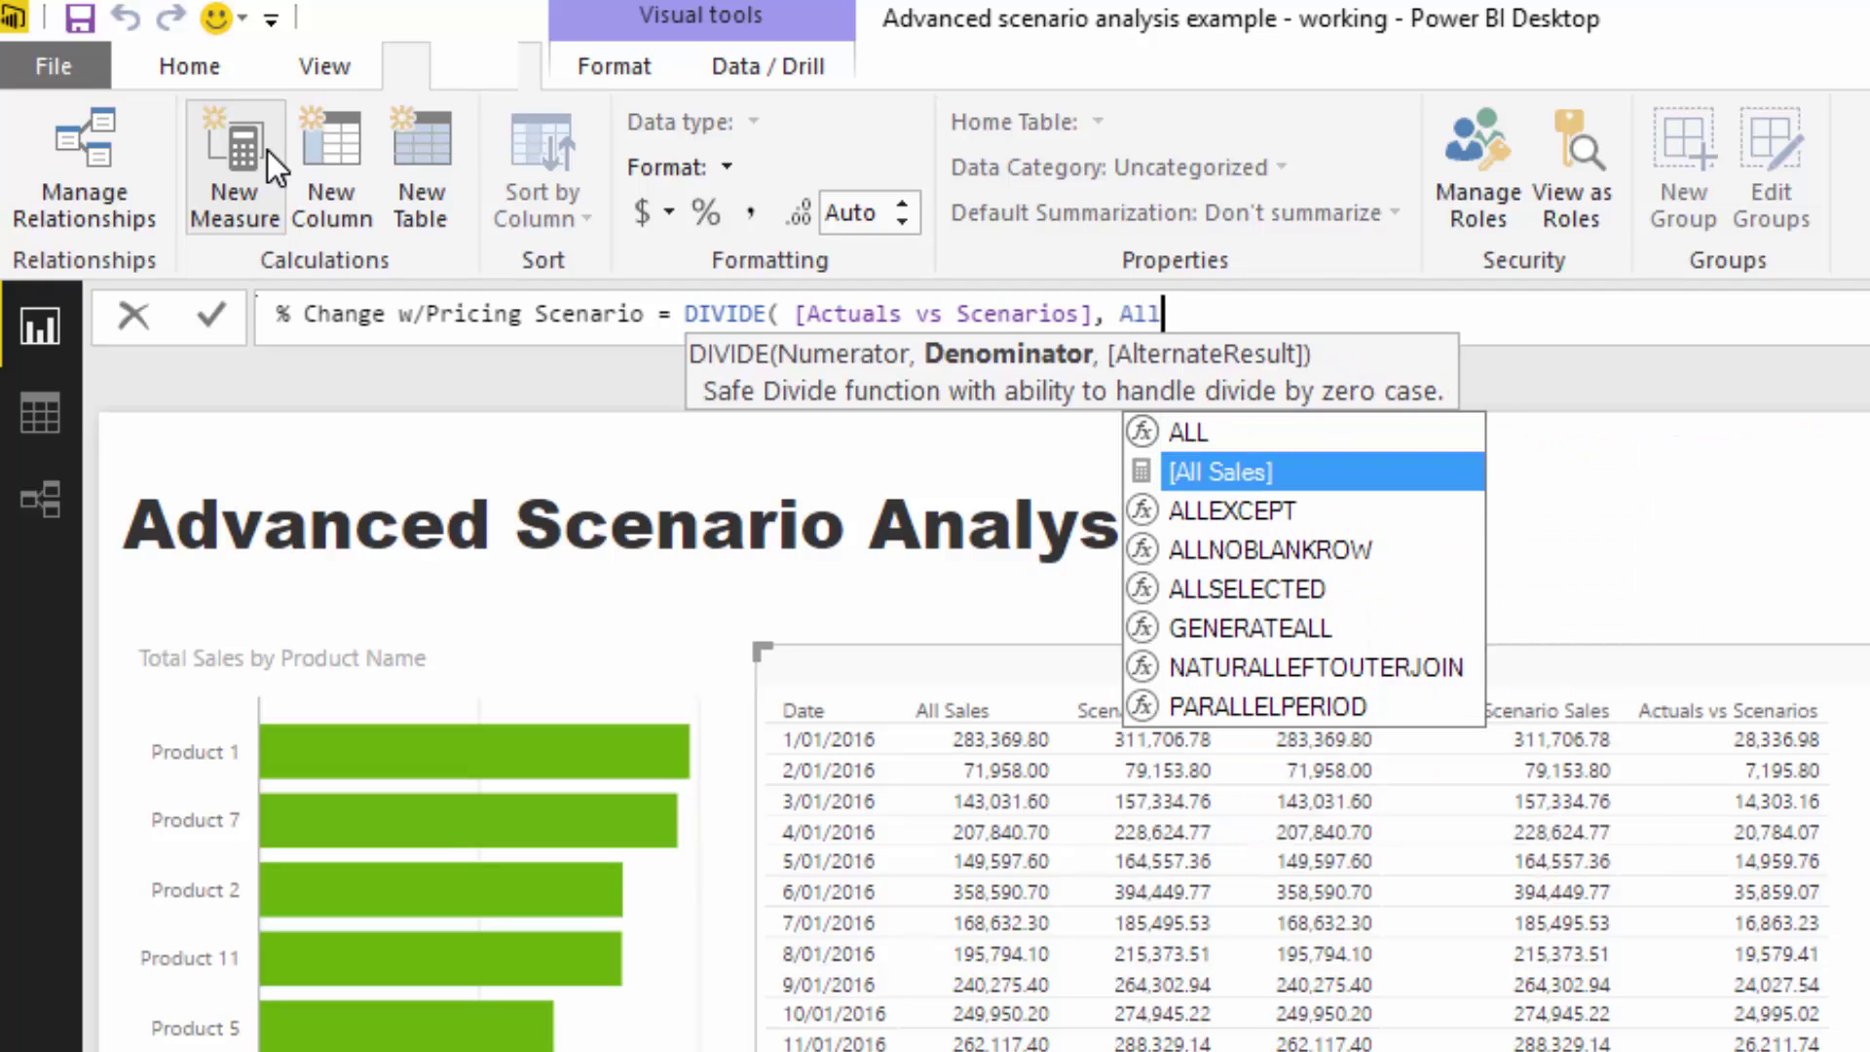
pyautogui.press('Tab')
pyautogui.write(', 0 )')
pyautogui.press('Return')
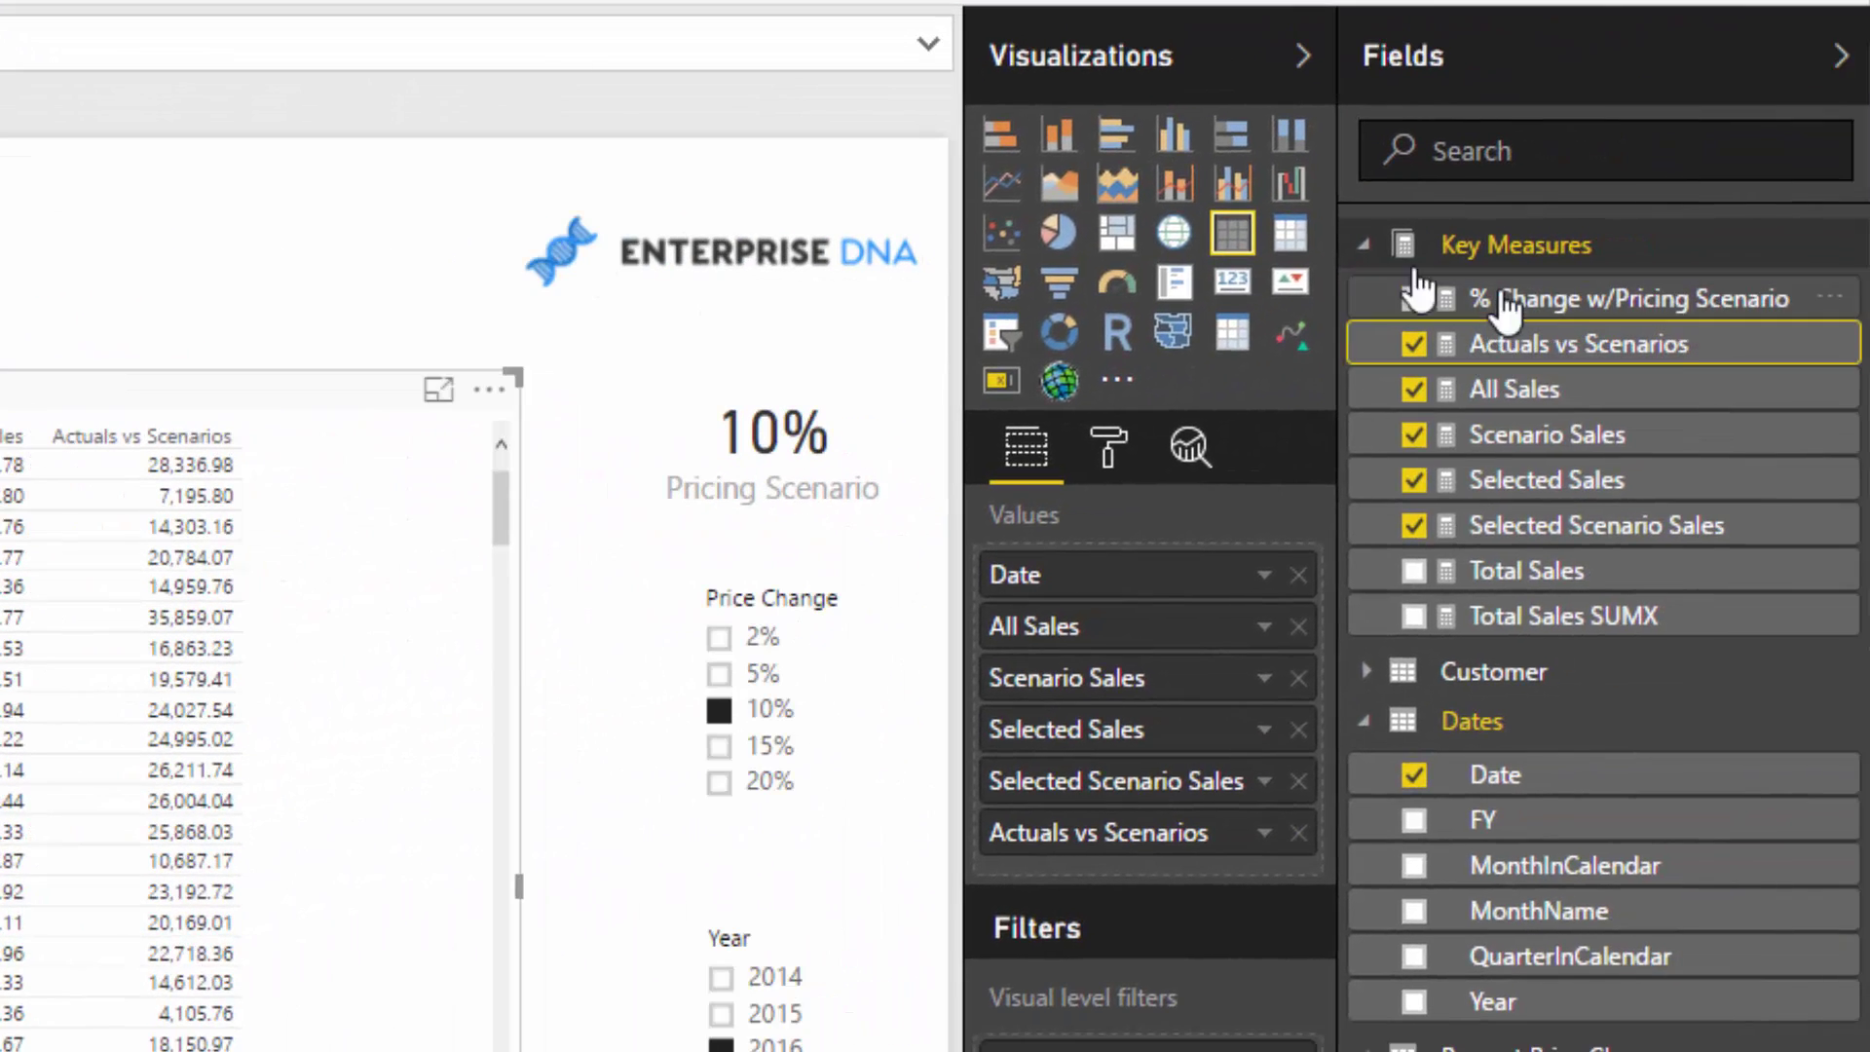
# Format % Change w/Pricing Scenario as a percentage with one decimal and fit it as a new column in a widened sales table.
pyautogui.click(1507, 302)
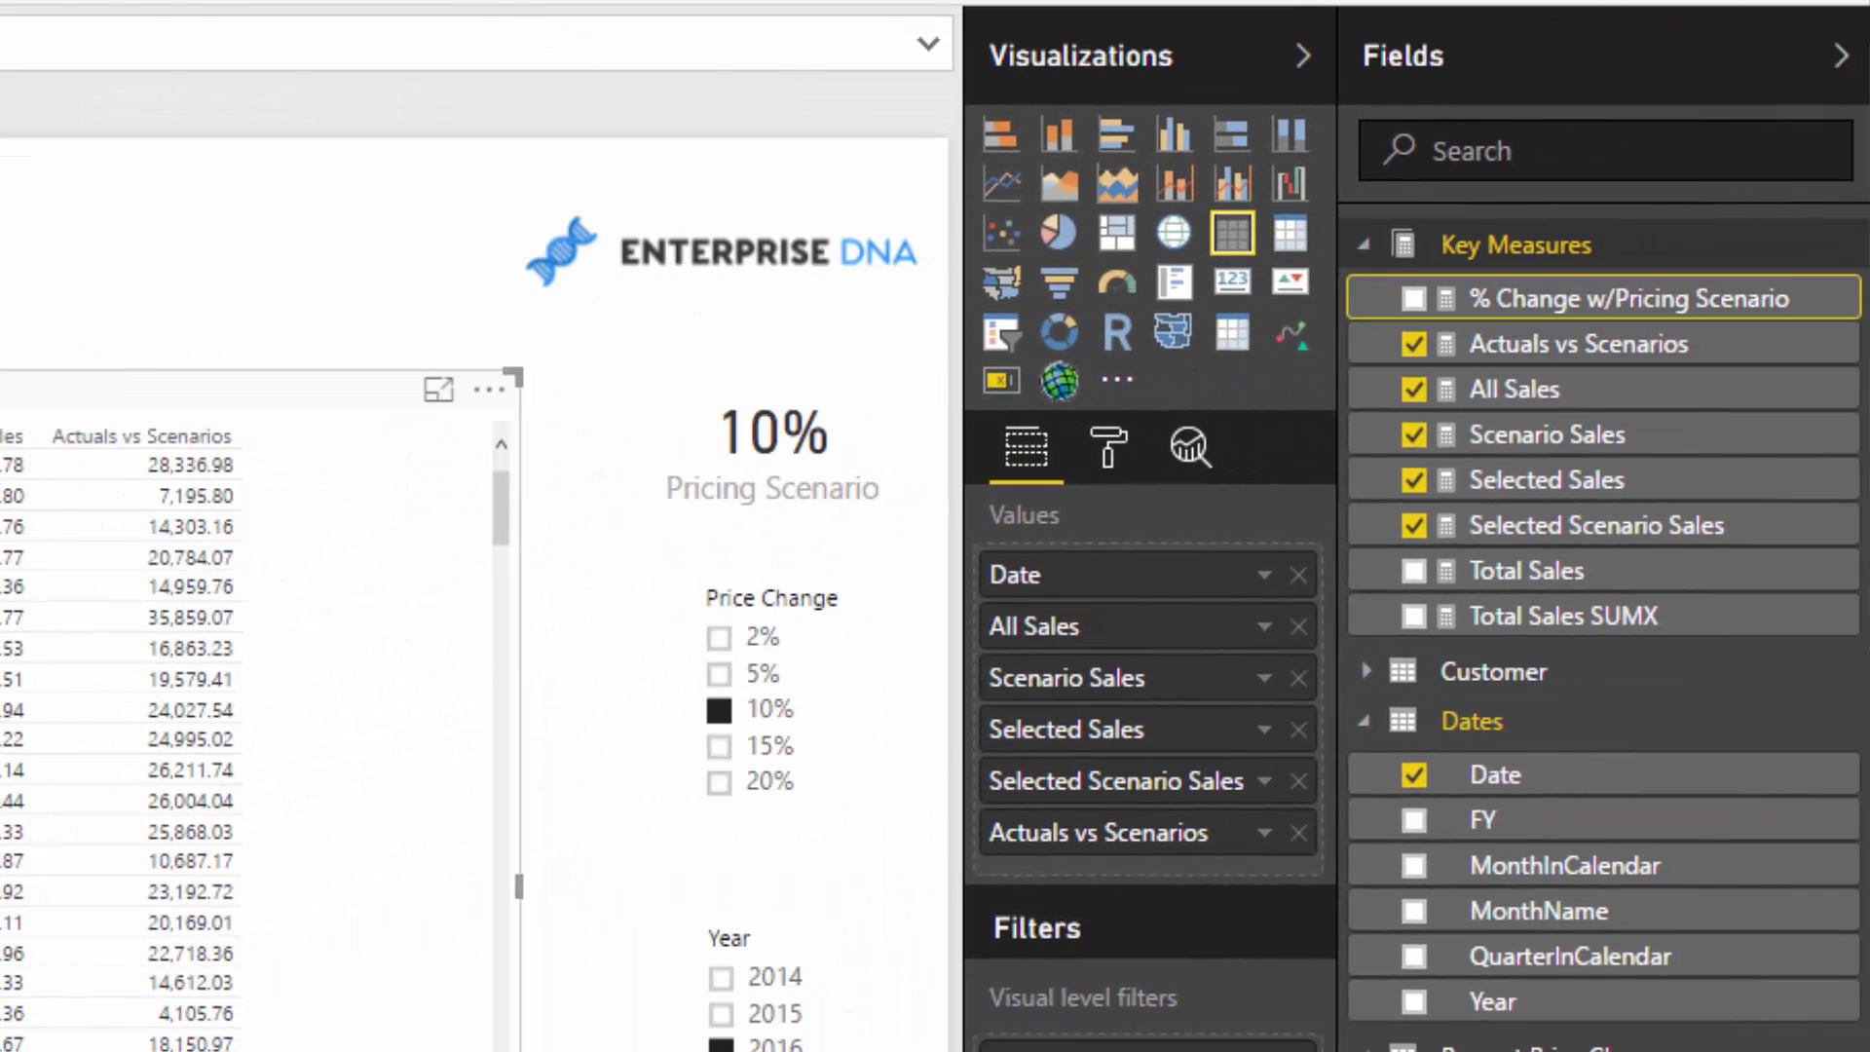
pyautogui.click(717, 211)
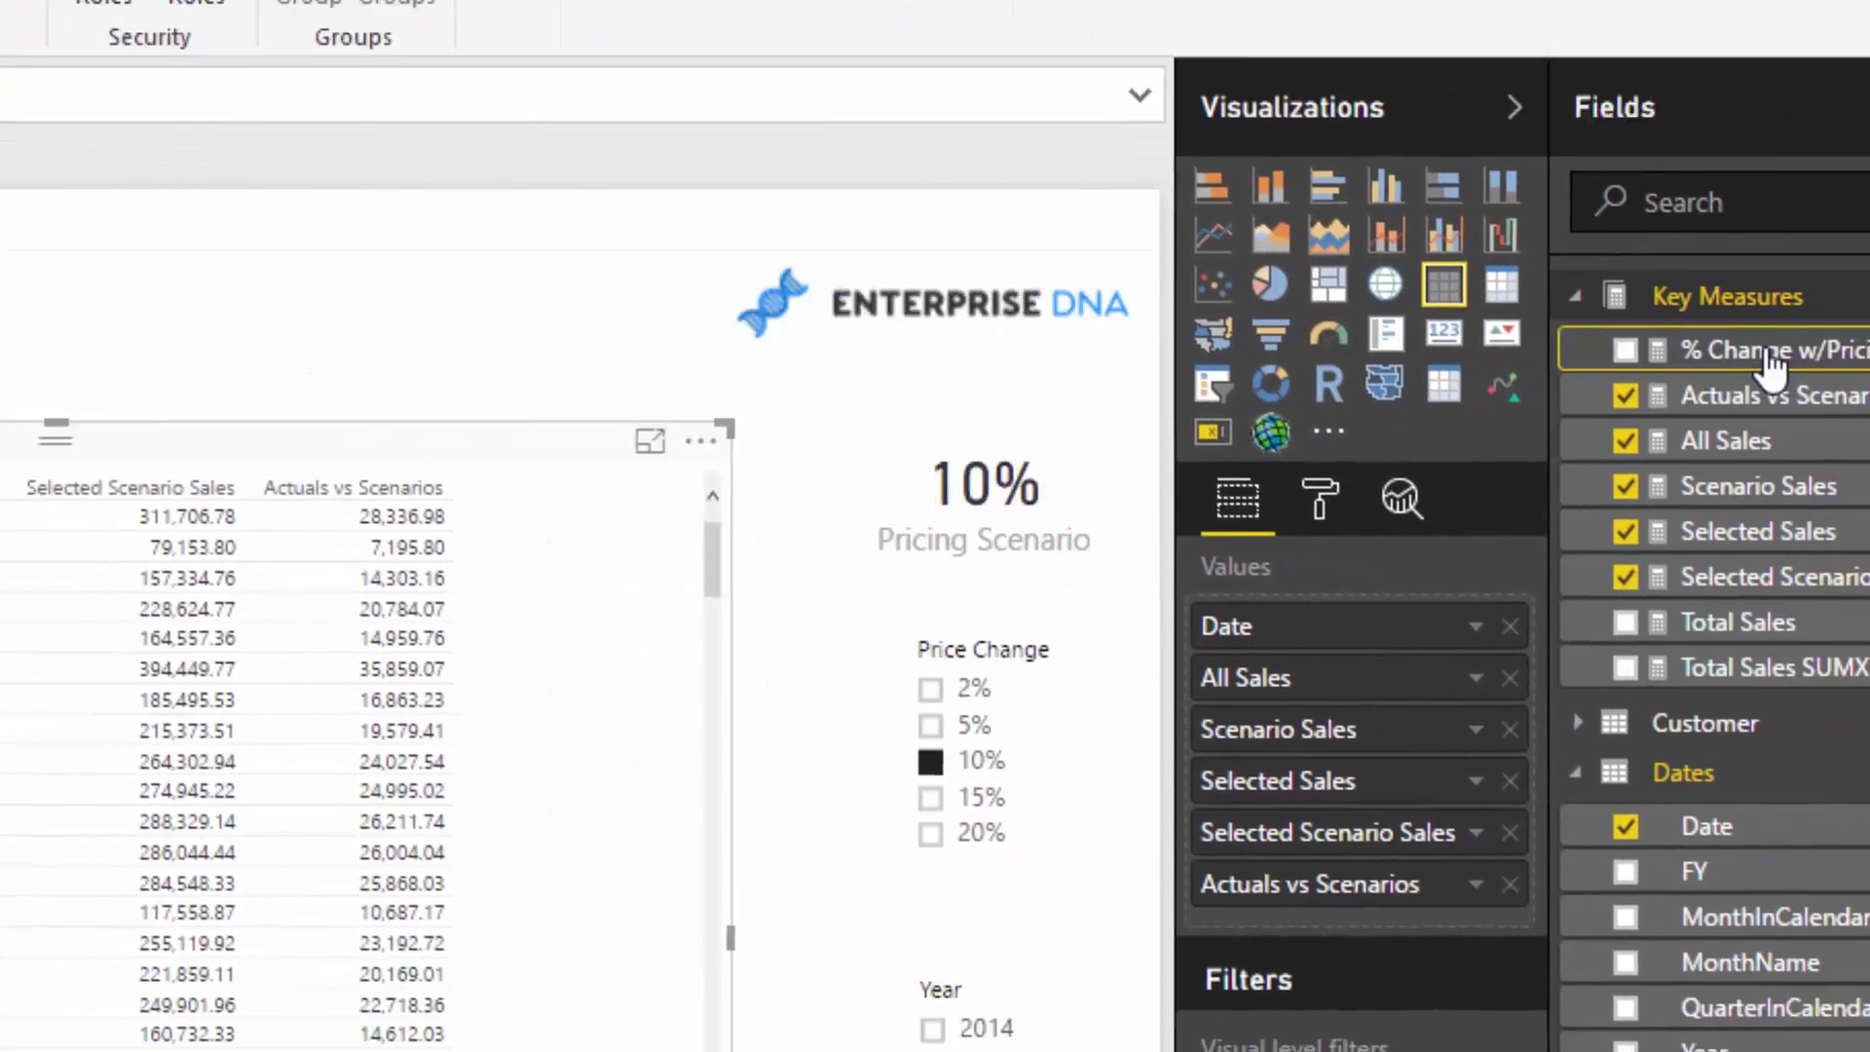
pyautogui.moveTo(1652, 367); pyautogui.dragTo(506, 750)
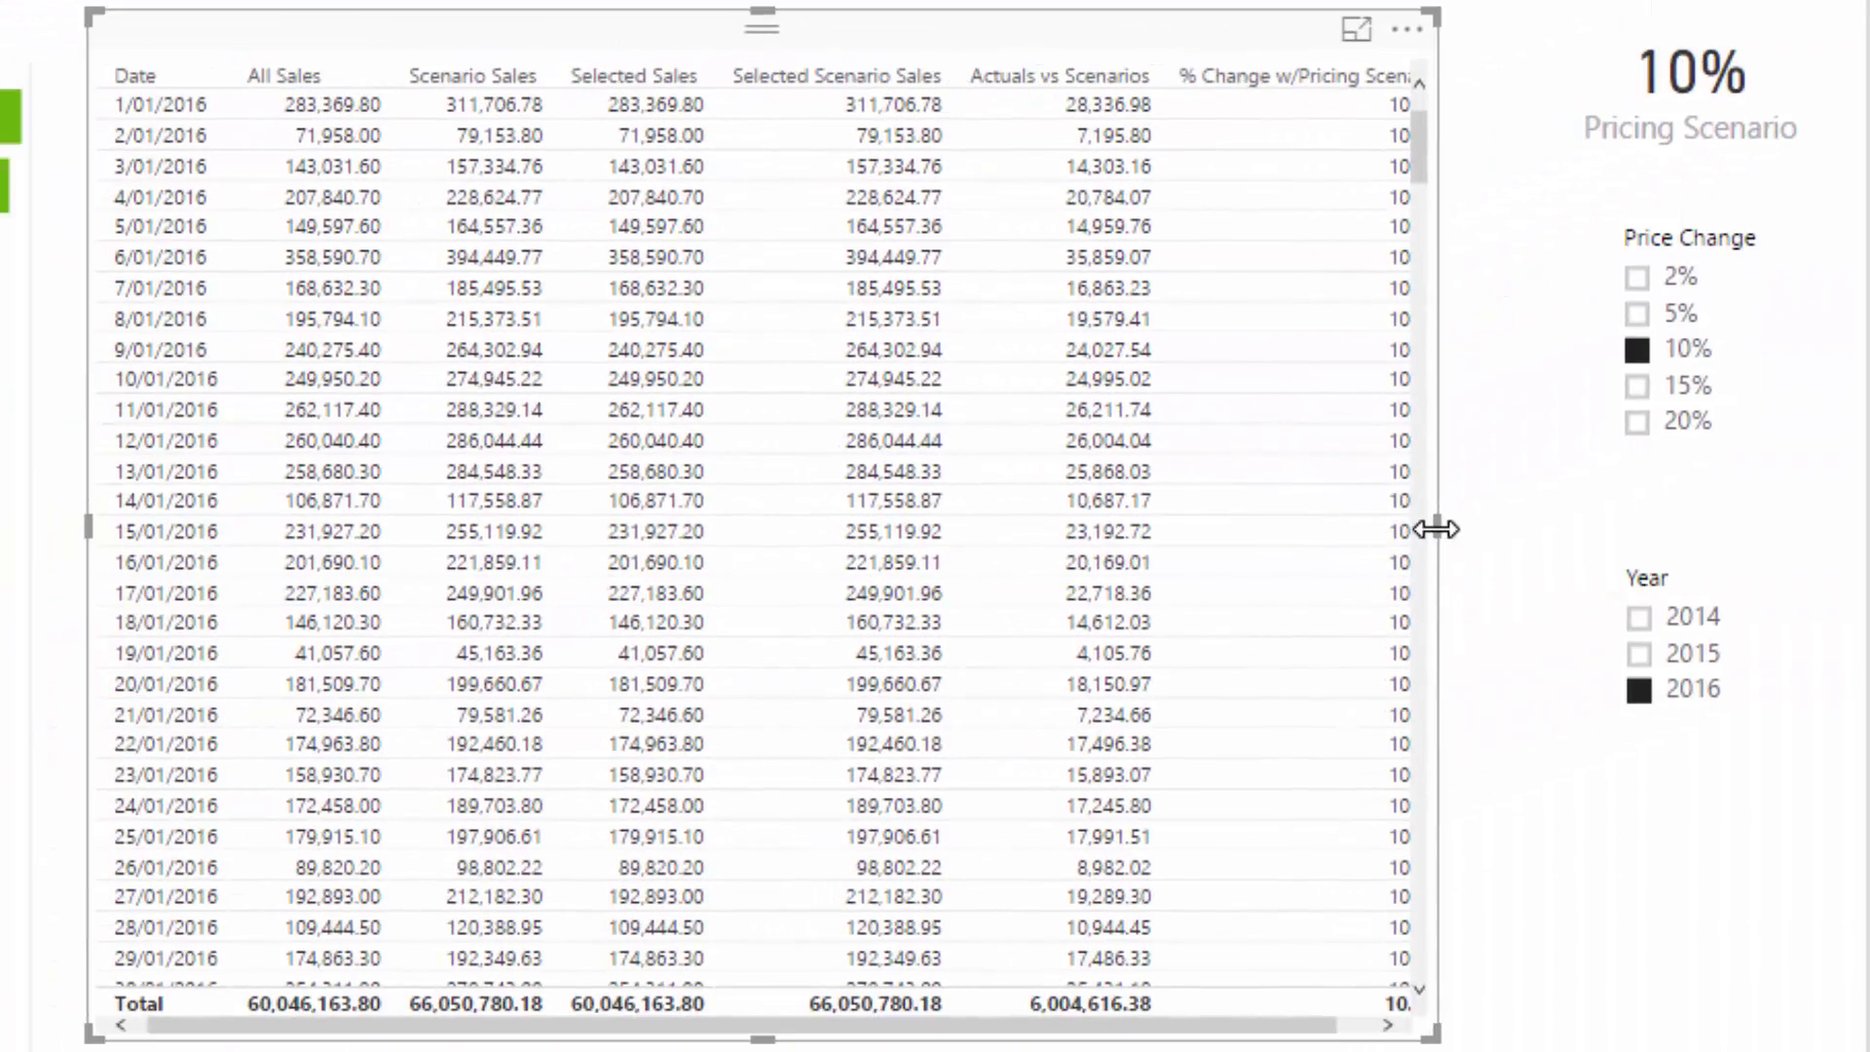
pyautogui.moveTo(1436, 529); pyautogui.dragTo(1553, 550)
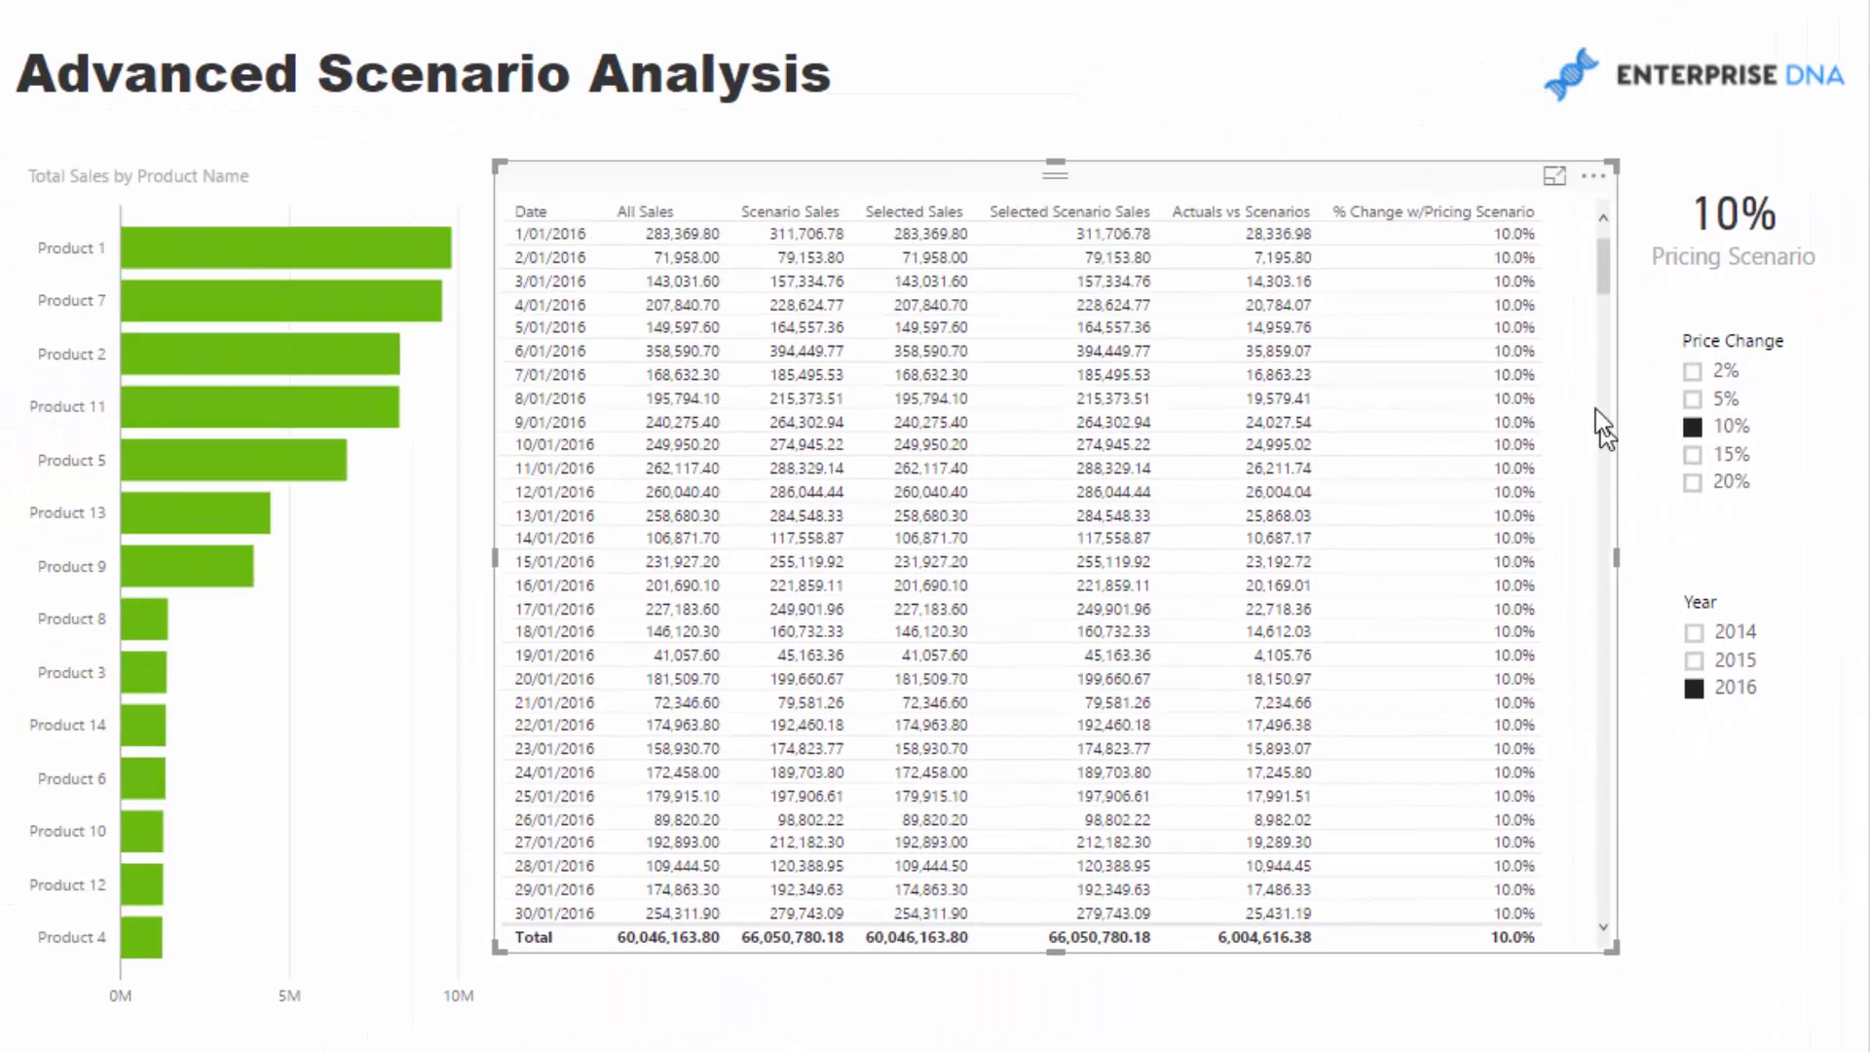
# Try a 15% price change across all products and return the scenario to 10%.
pyautogui.click(1693, 456)
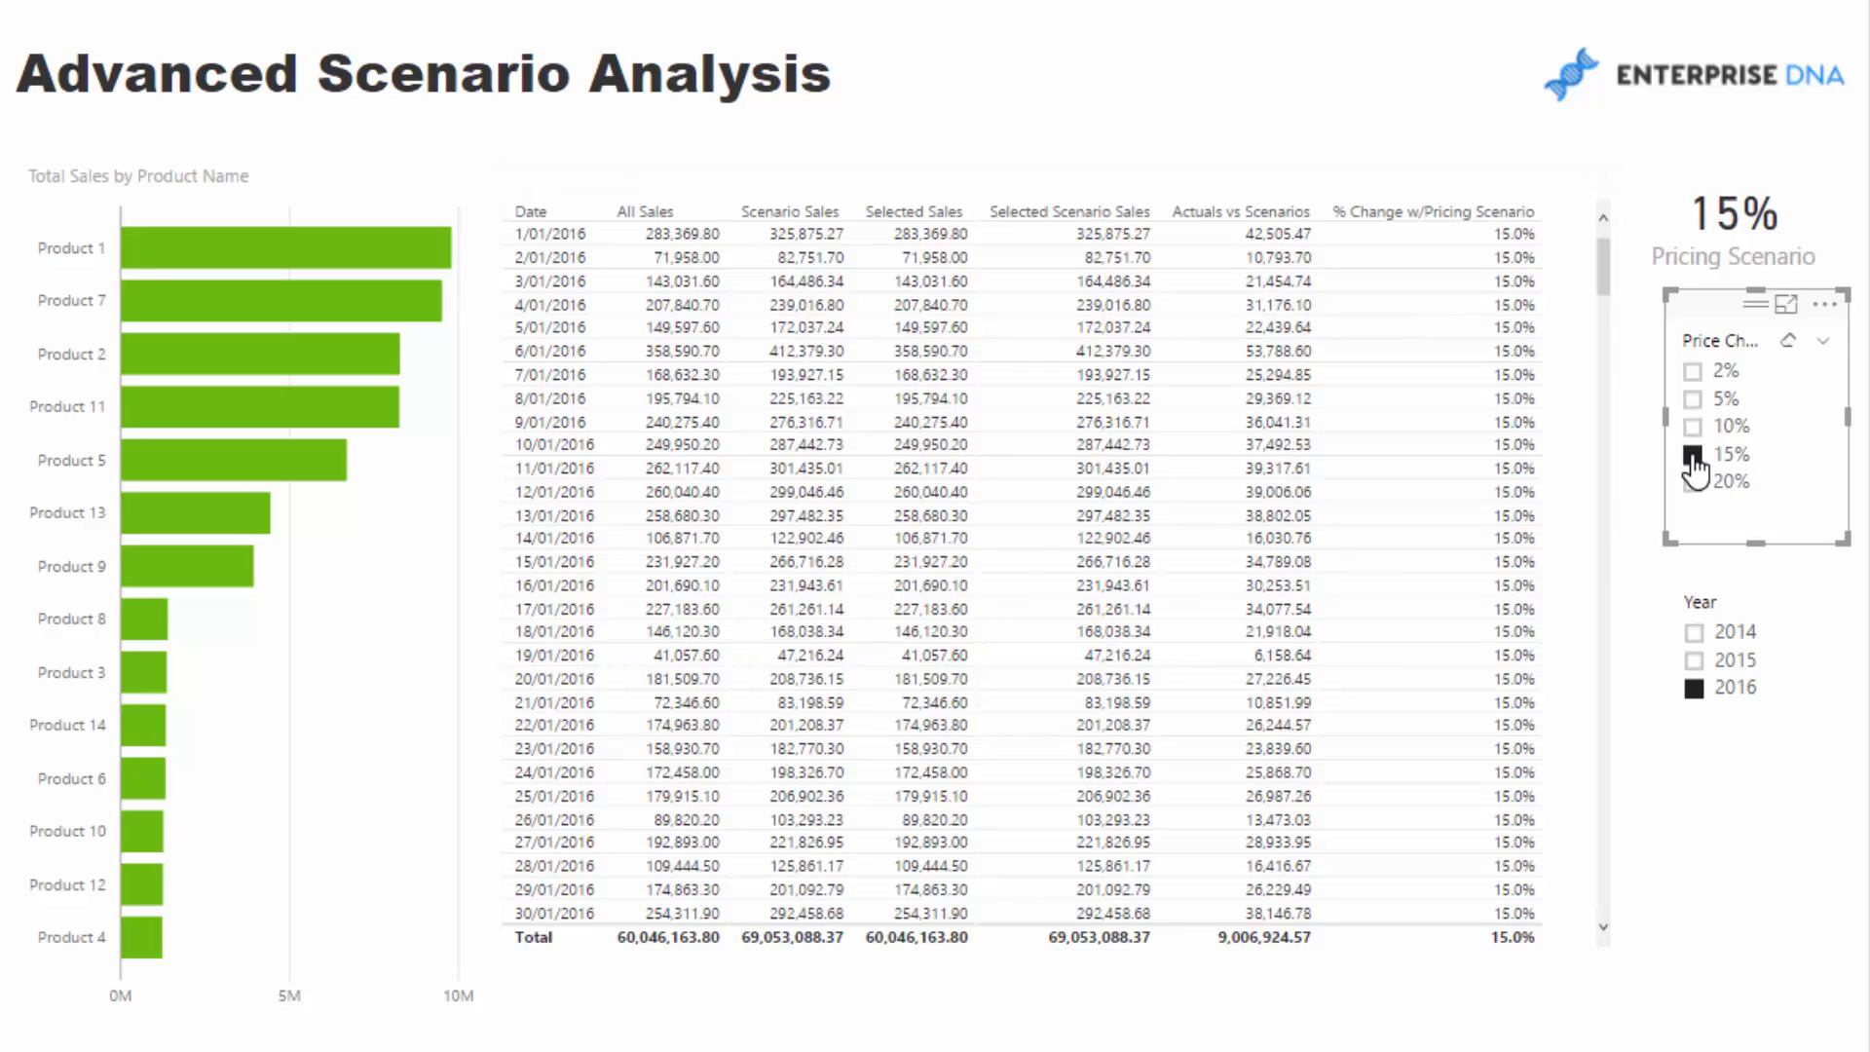
pyautogui.click(1693, 427)
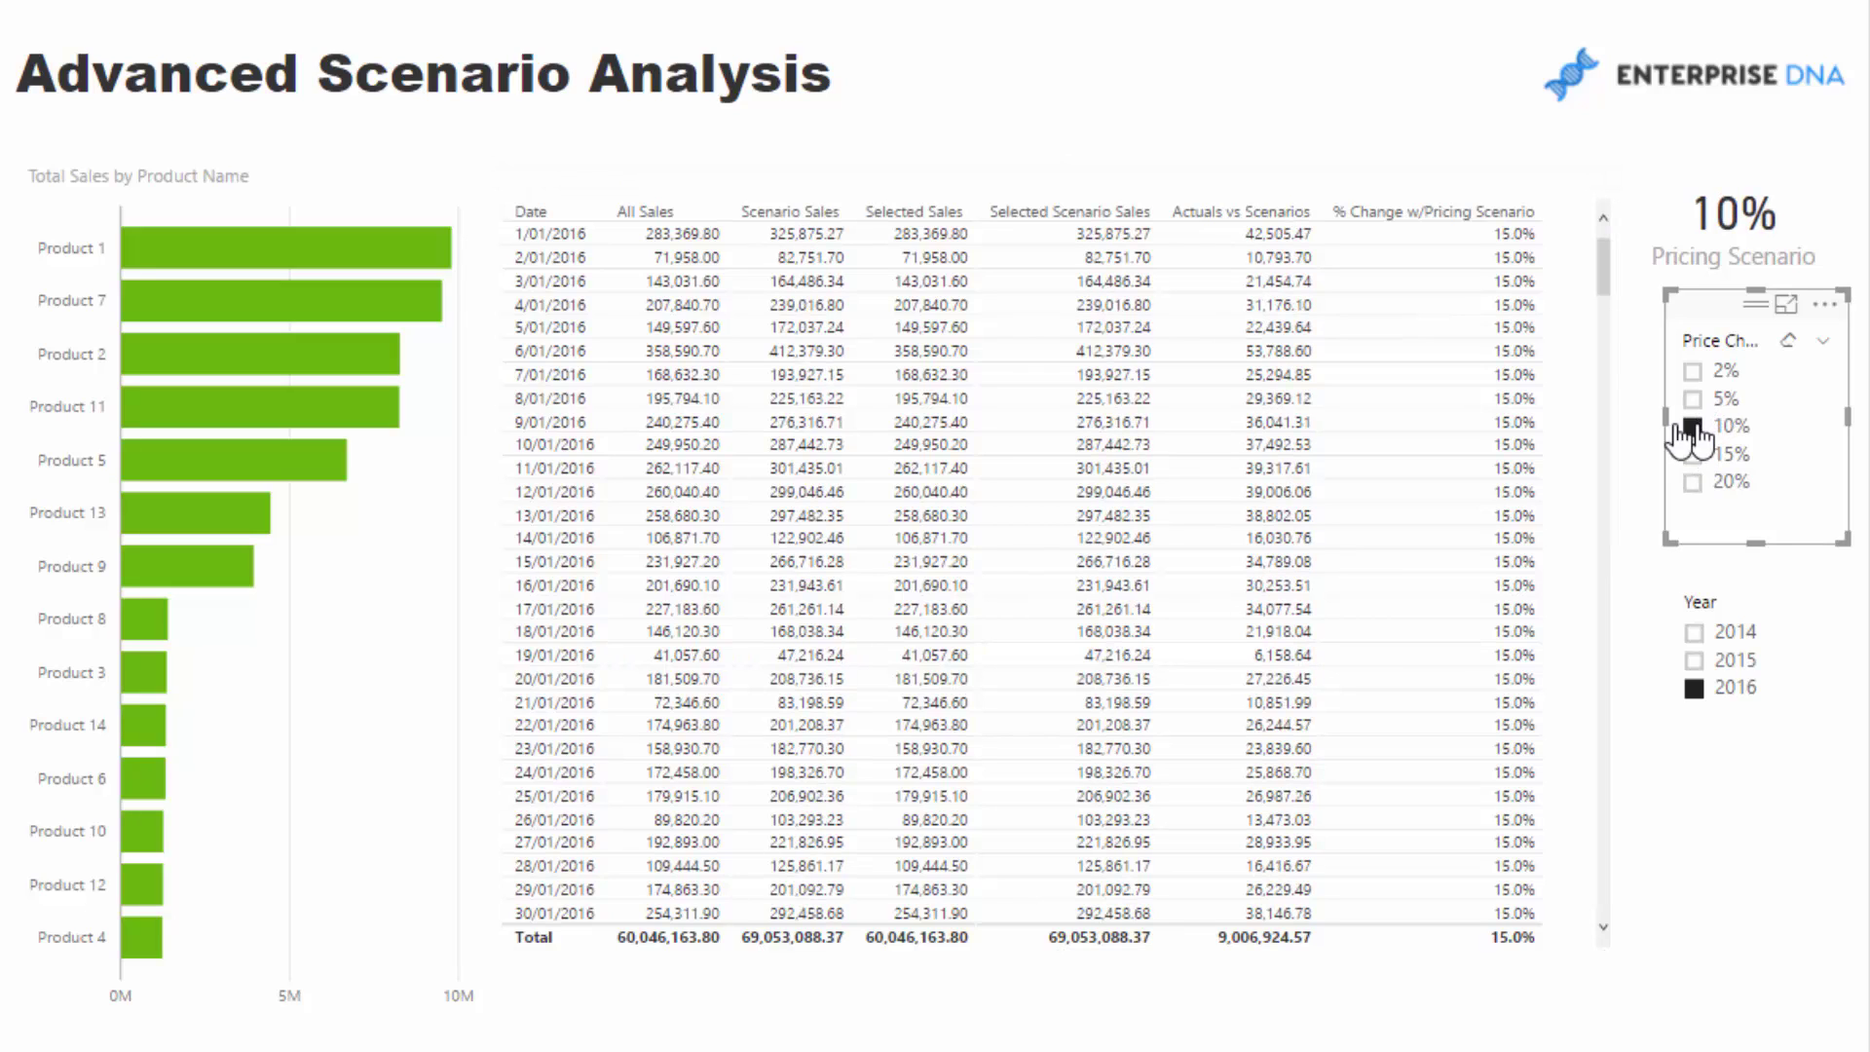
# Filter the sales table by Products 1, 7 and 2 together in the product chart.
pyautogui.click(335, 258)
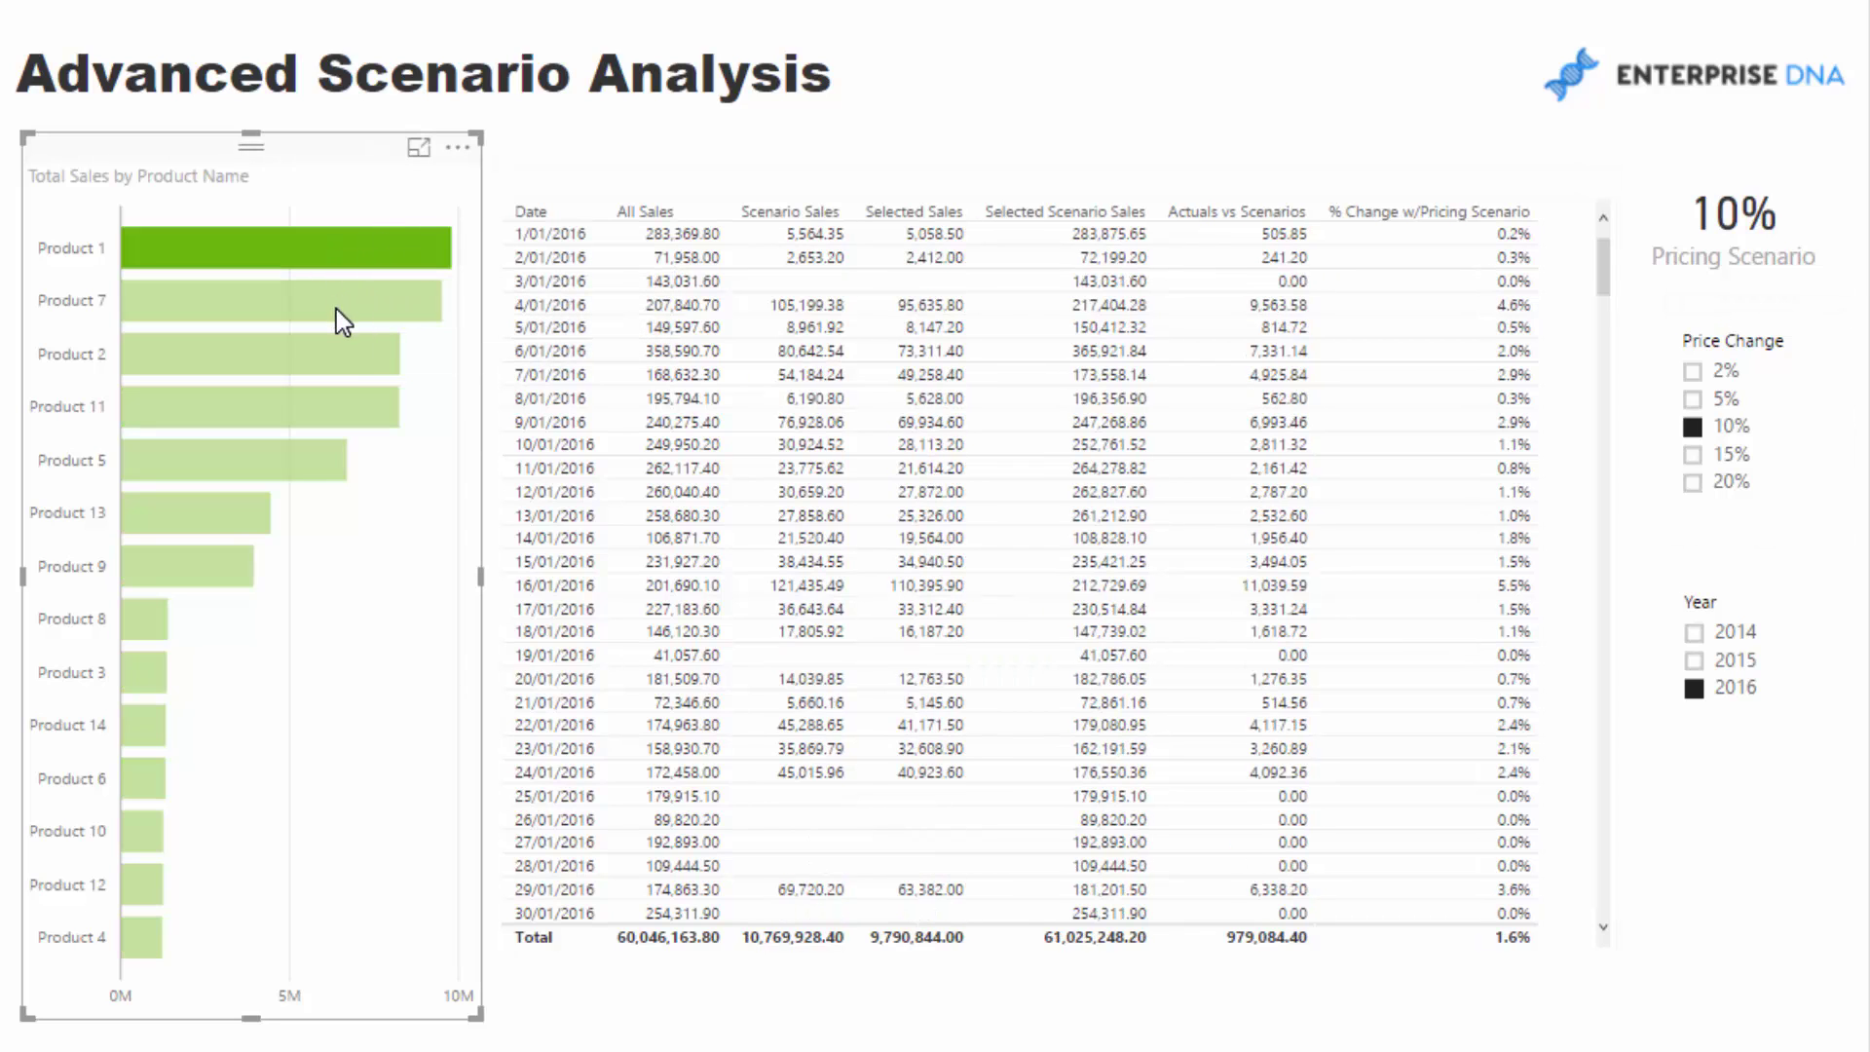
pyautogui.keyDown('ctrl'); pyautogui.click(339, 304); pyautogui.keyUp('ctrl')
pyautogui.keyDown('ctrl'); pyautogui.click(342, 356); pyautogui.keyUp('ctrl')
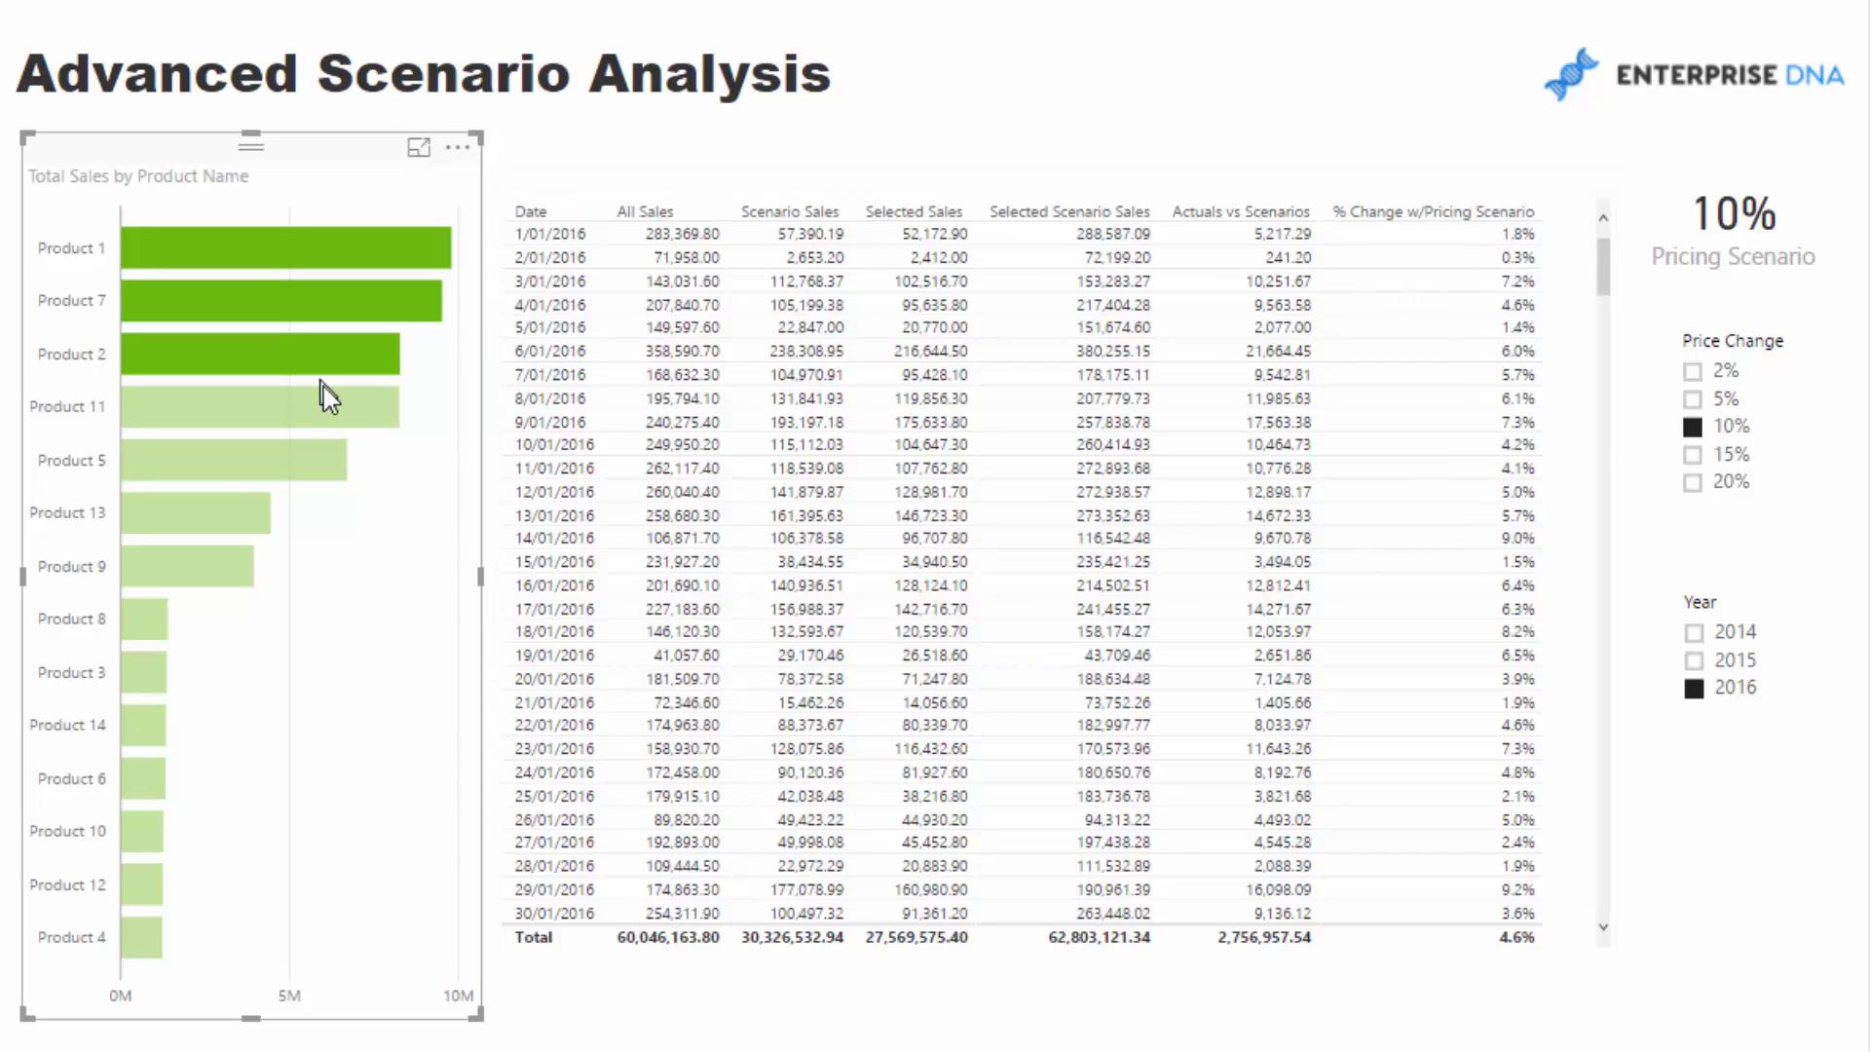
pyautogui.moveTo(334, 419)
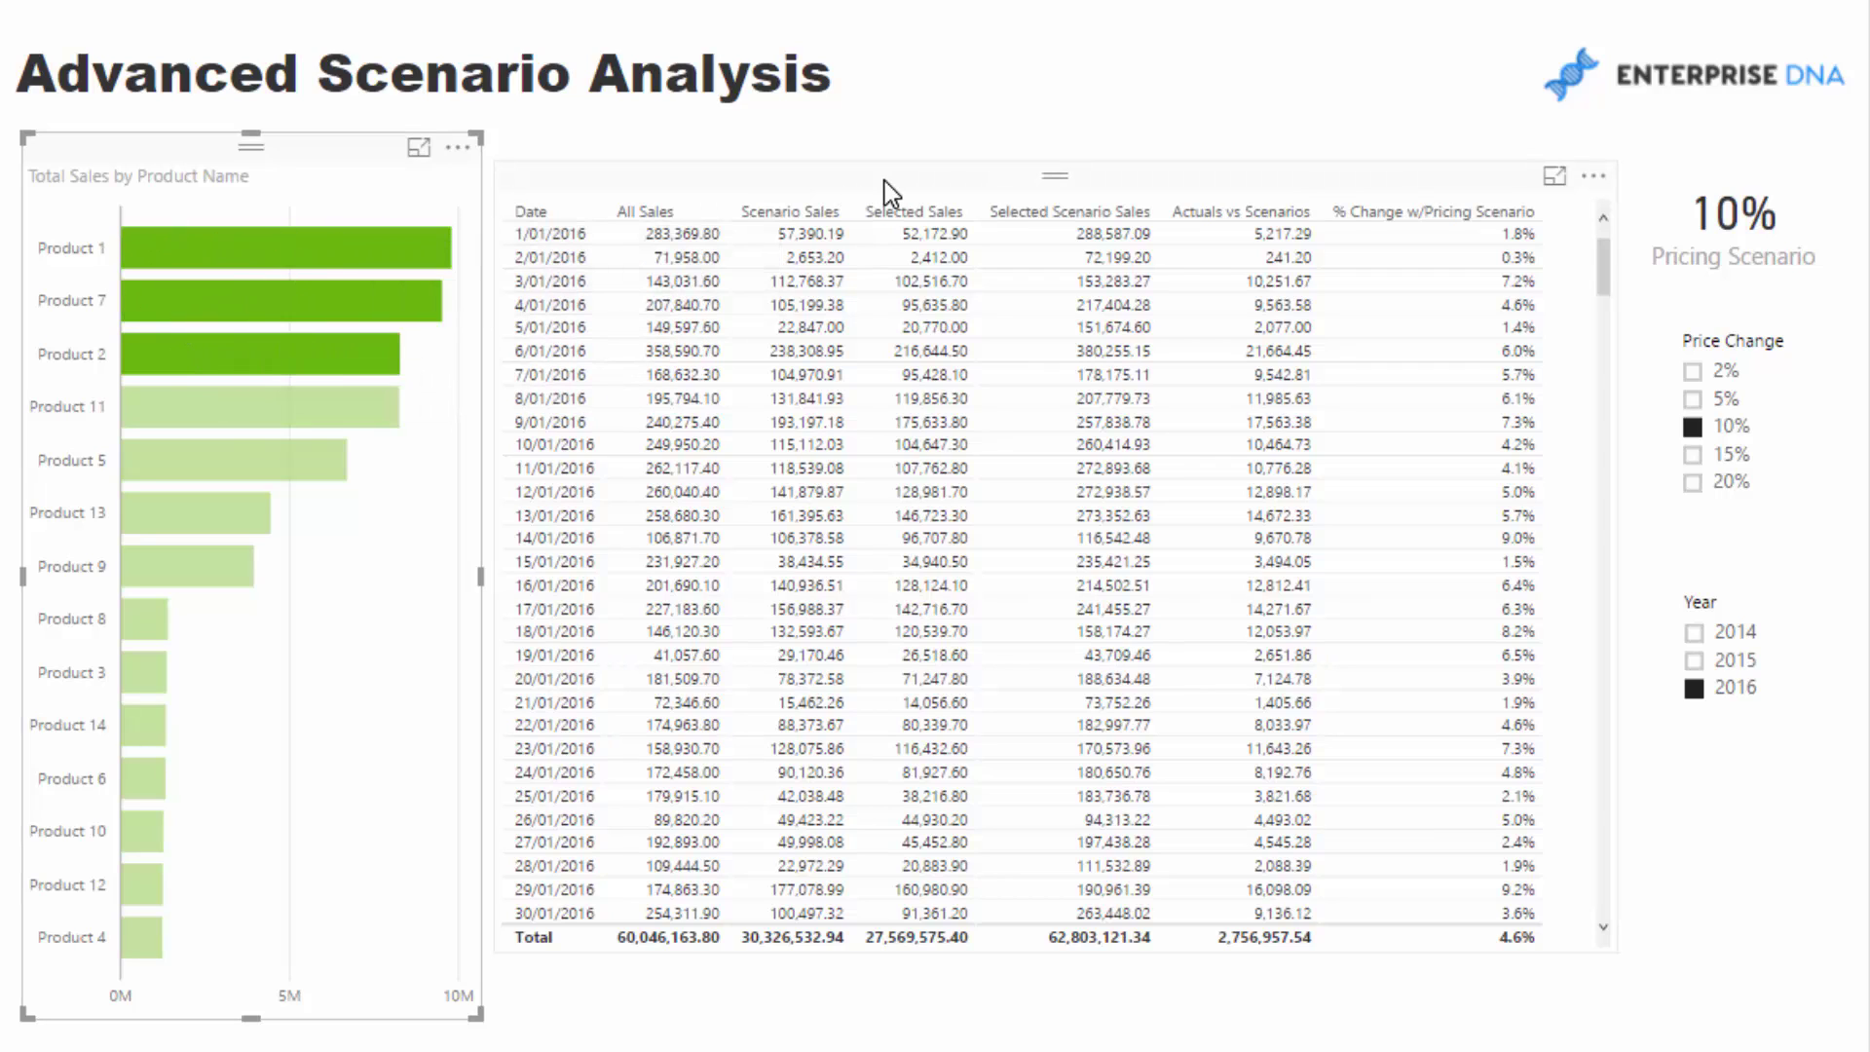
# Filter the sales table by Product 1 alone and clear the product selection.
pyautogui.click(341, 253)
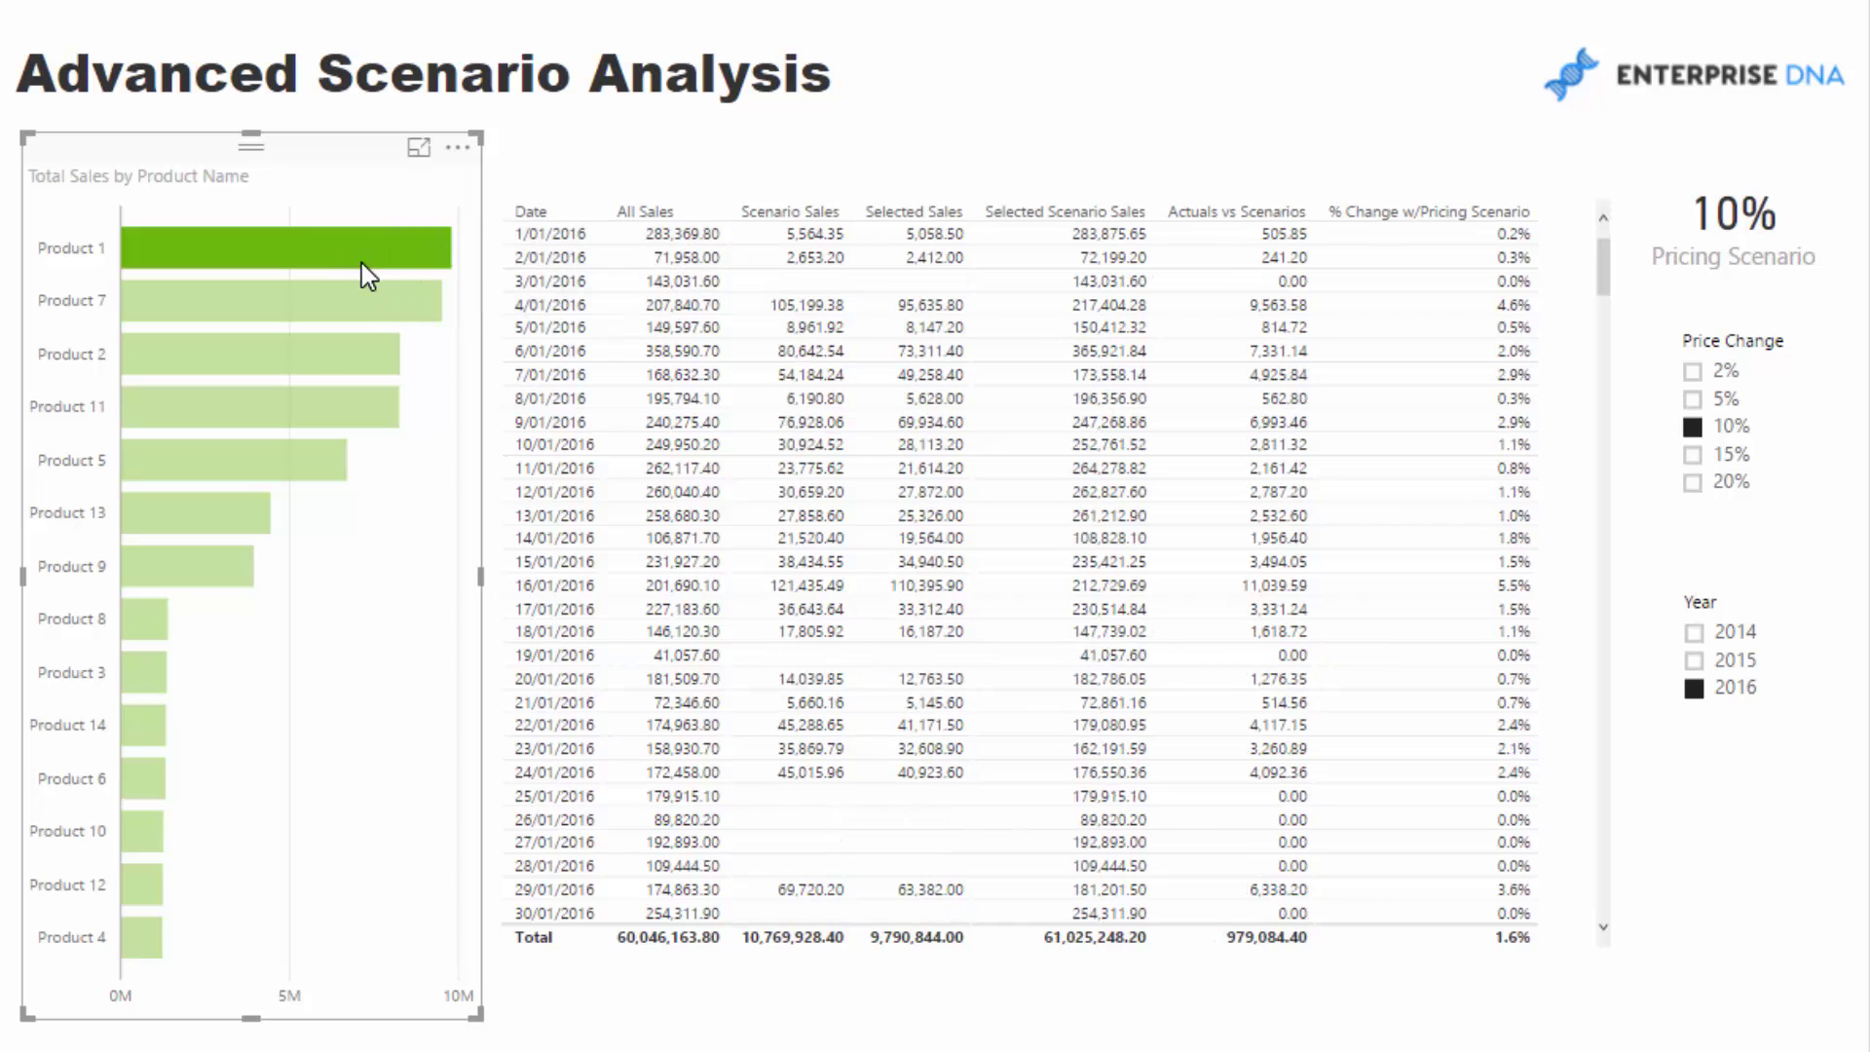
pyautogui.click(360, 263)
# Remove Scenario Sales, Selected Sales, Actuals vs Scenarios and % Change w/Pricing Scenario from the sales table.
pyautogui.moveTo(1079, 167); pyautogui.dragTo(1084, 152)
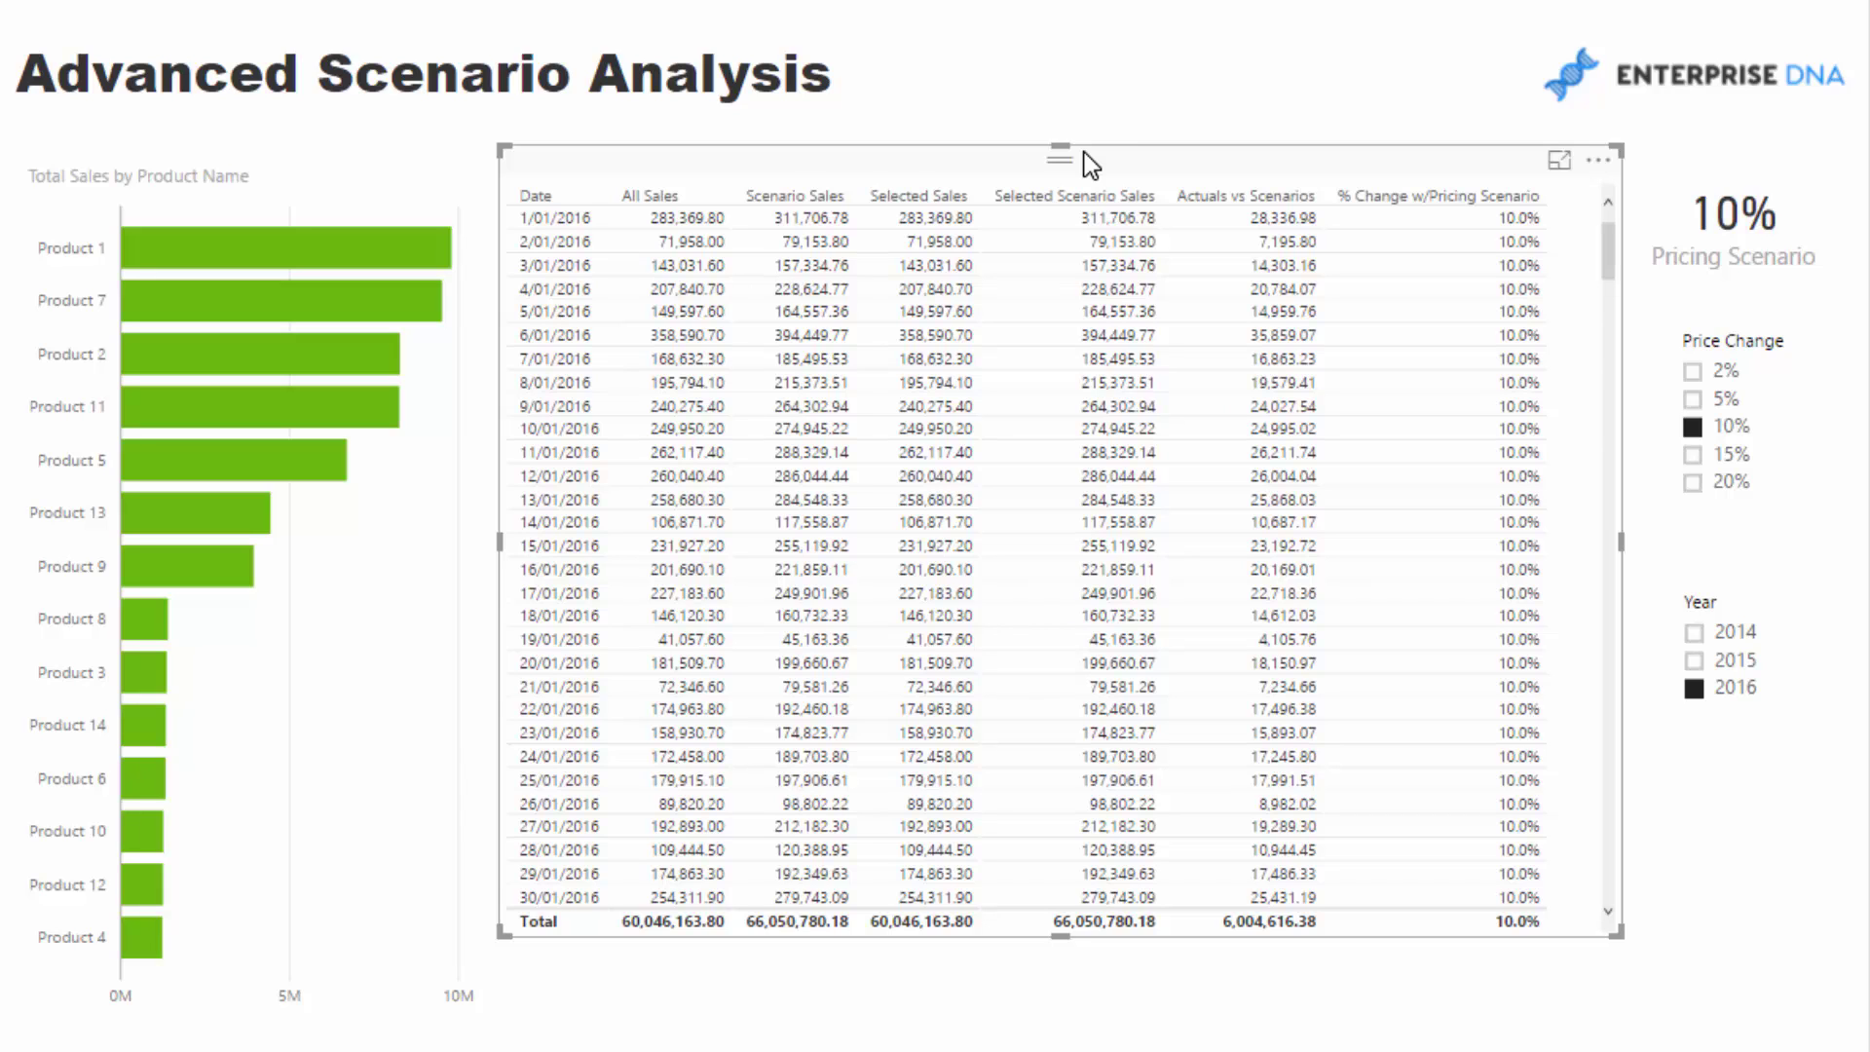
pyautogui.moveTo(1106, 156); pyautogui.dragTo(1112, 168)
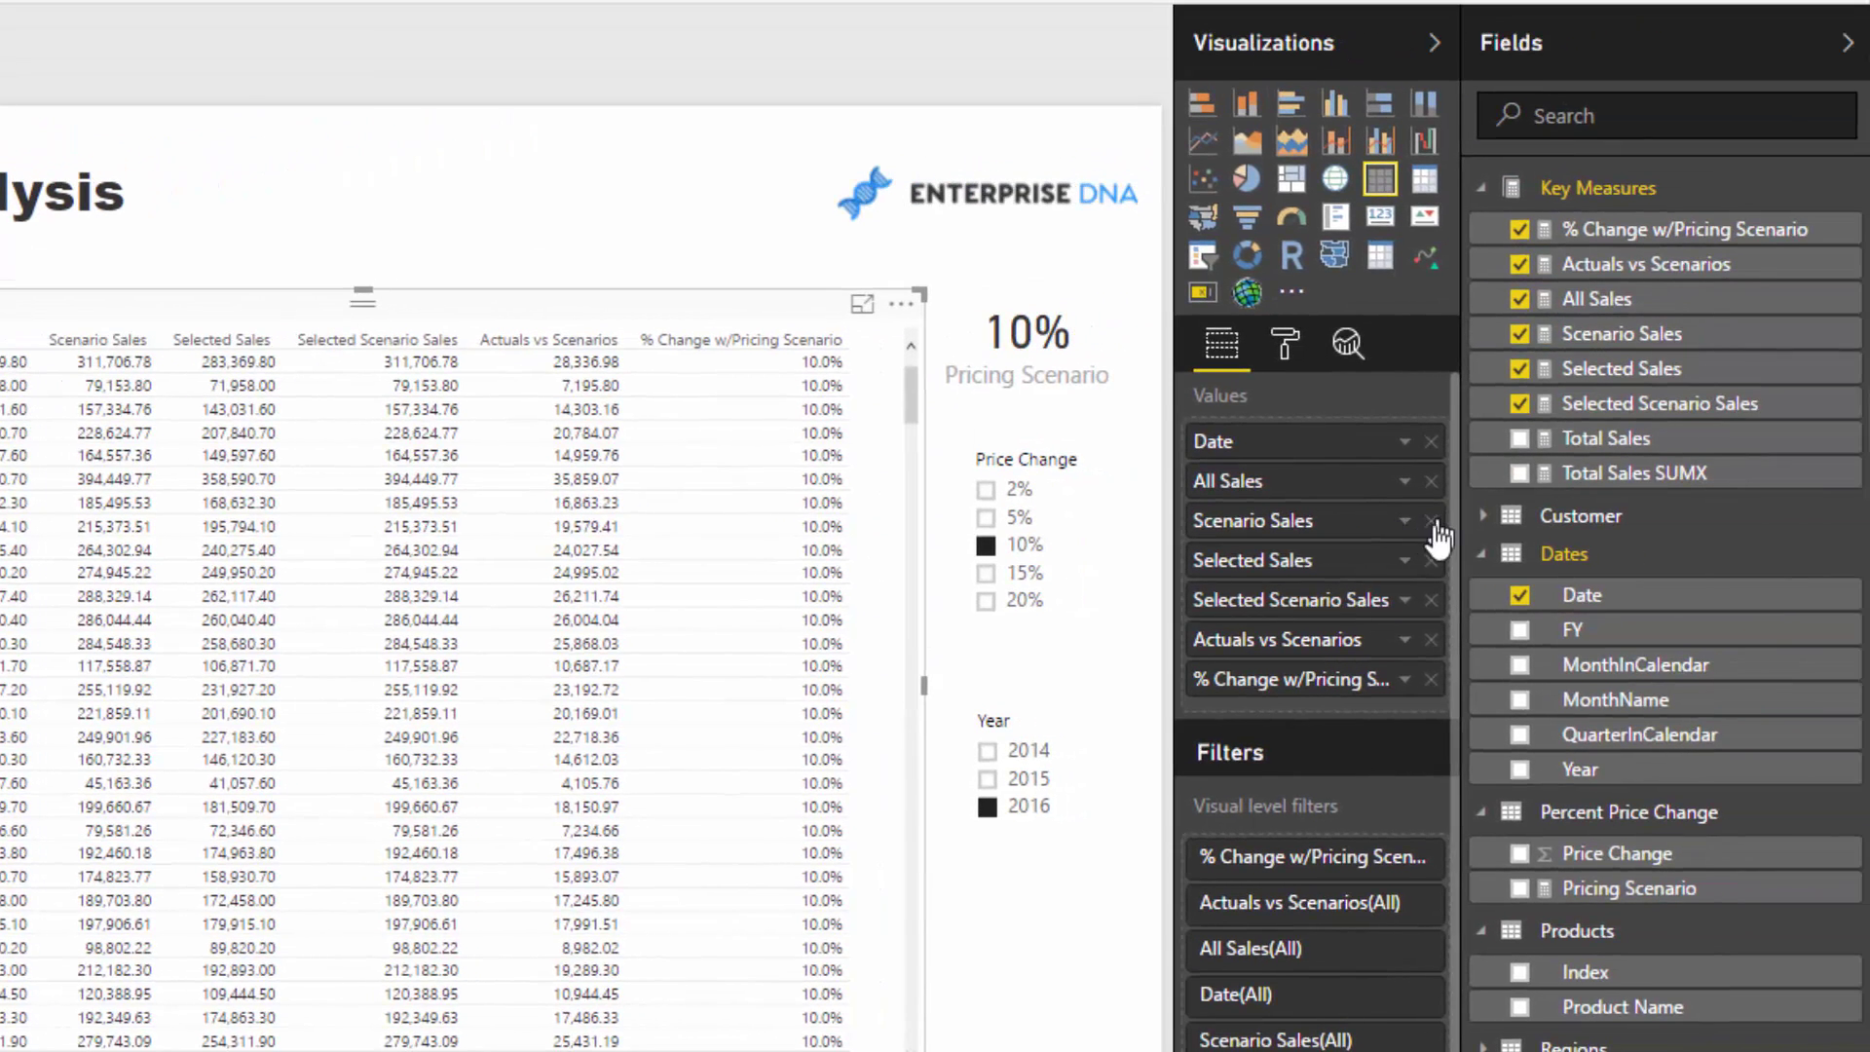
pyautogui.click(1431, 521)
pyautogui.click(1432, 521)
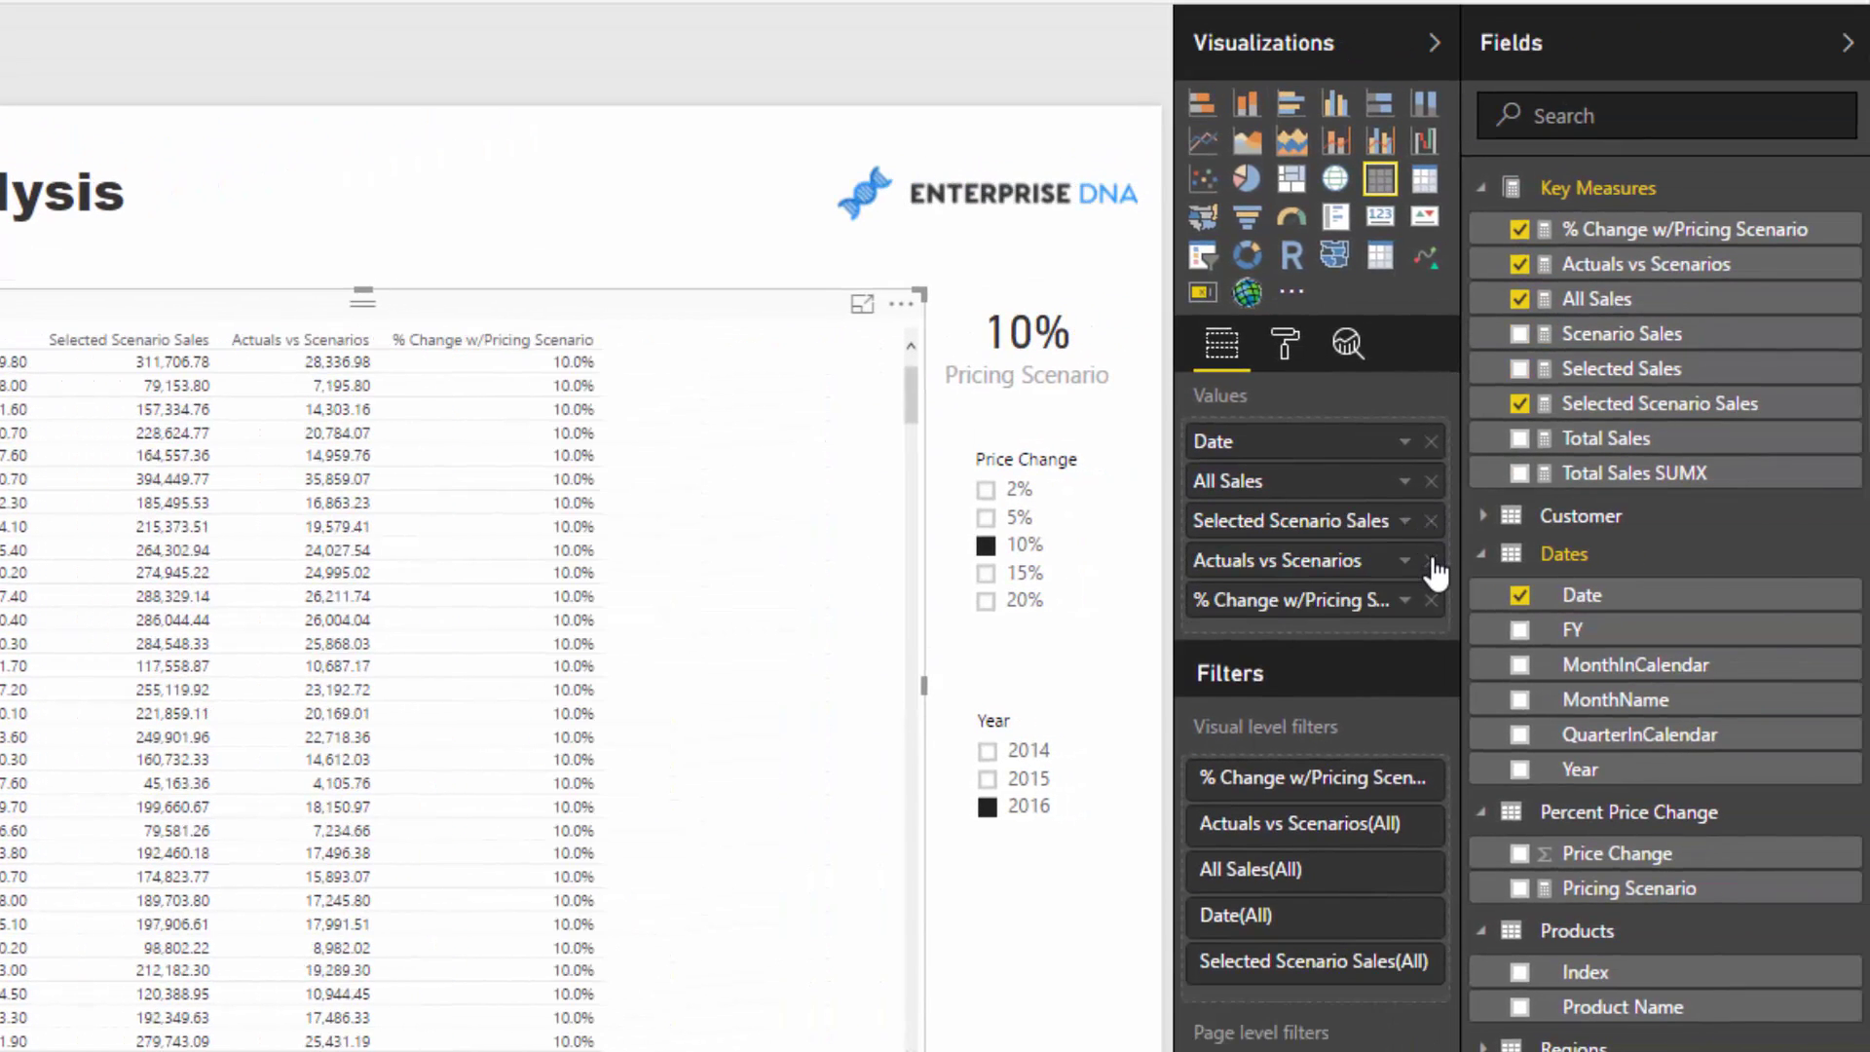
pyautogui.click(1432, 560)
pyautogui.click(1432, 560)
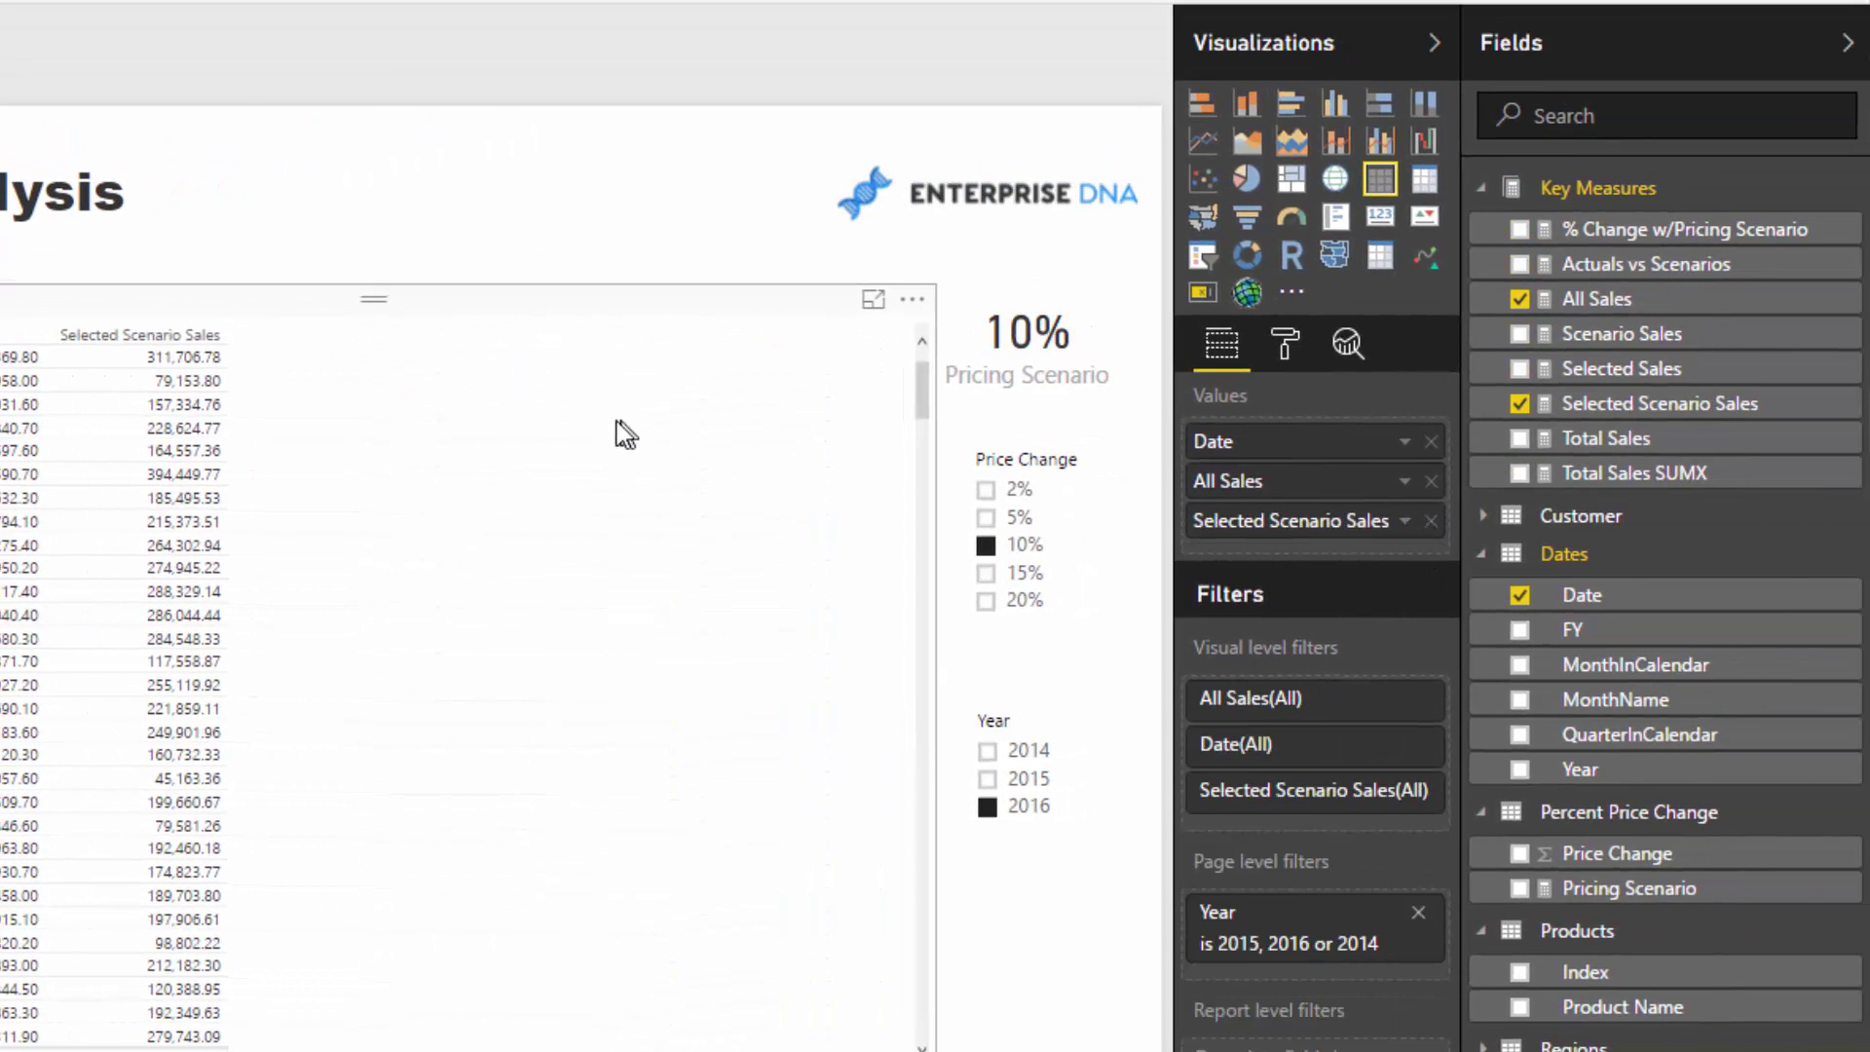
# Turn the sales table into a shallow clustered column chart below the title, plotted by MonthInCalendar instead of Date.
pyautogui.click(1335, 105)
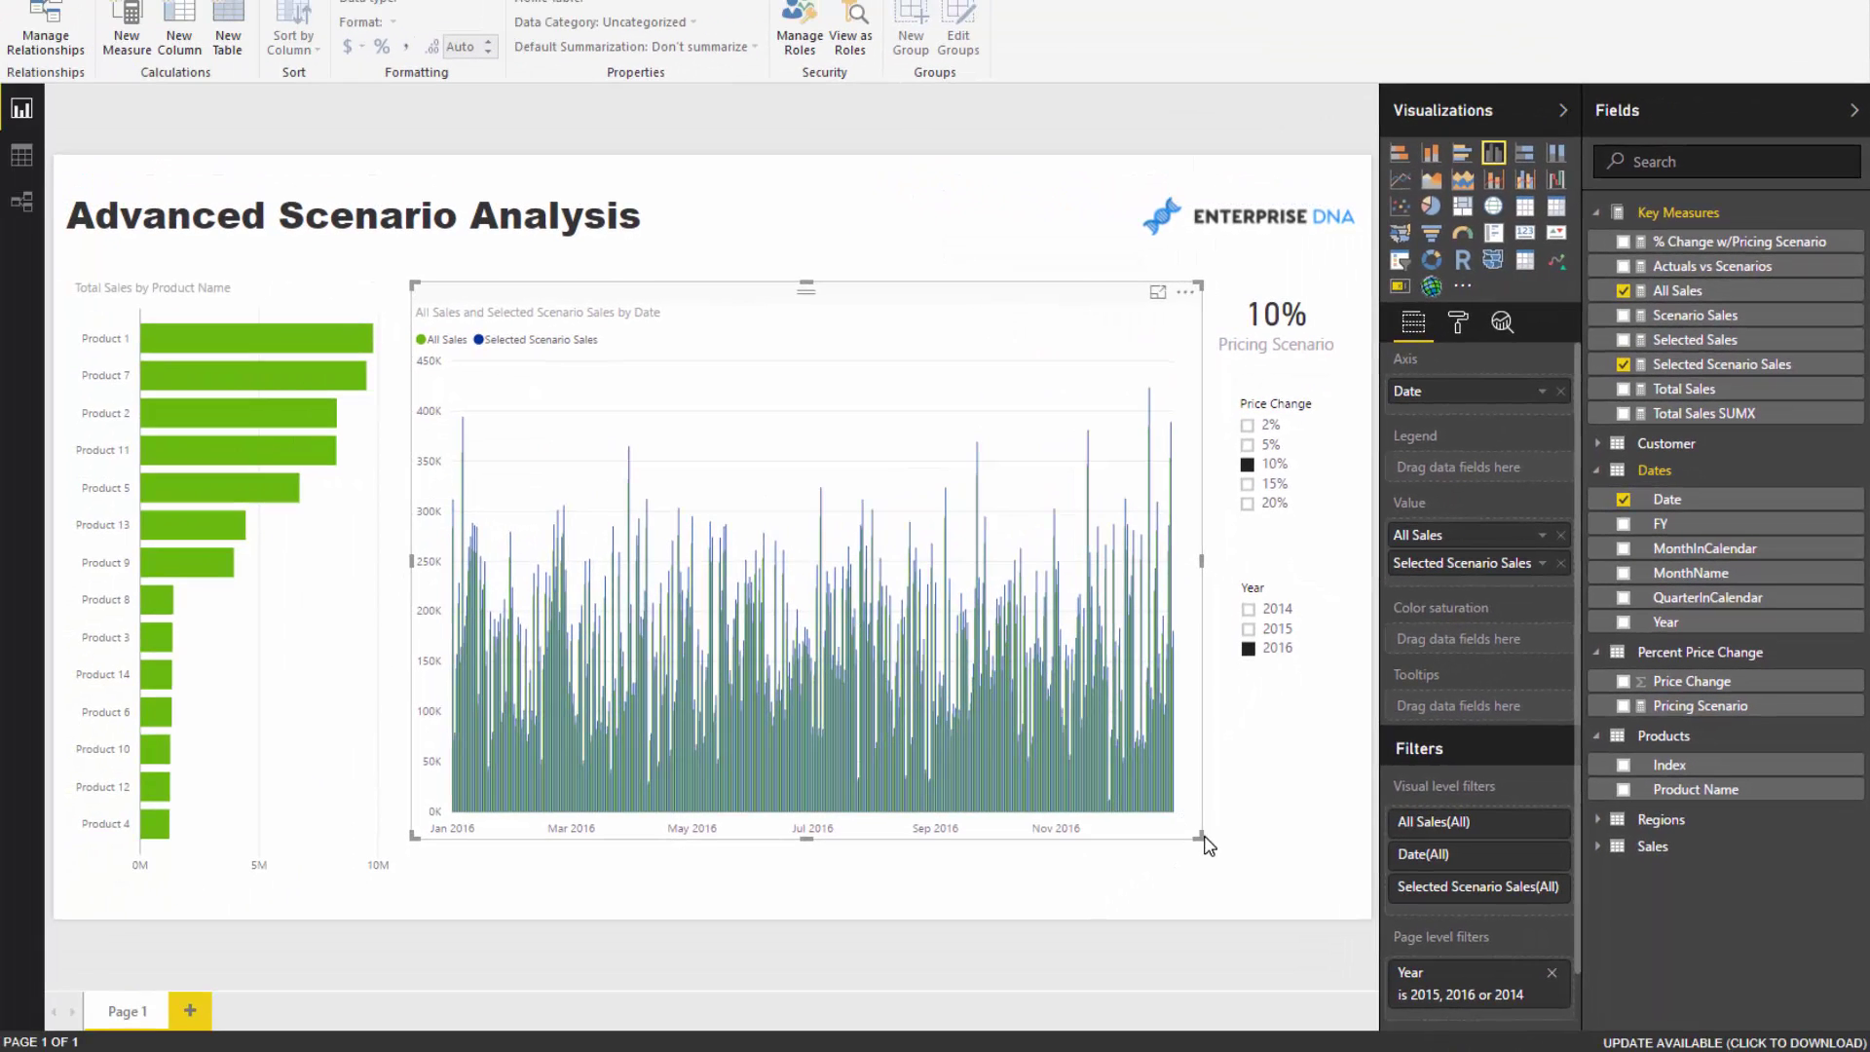
pyautogui.moveTo(1208, 846); pyautogui.dragTo(1190, 487)
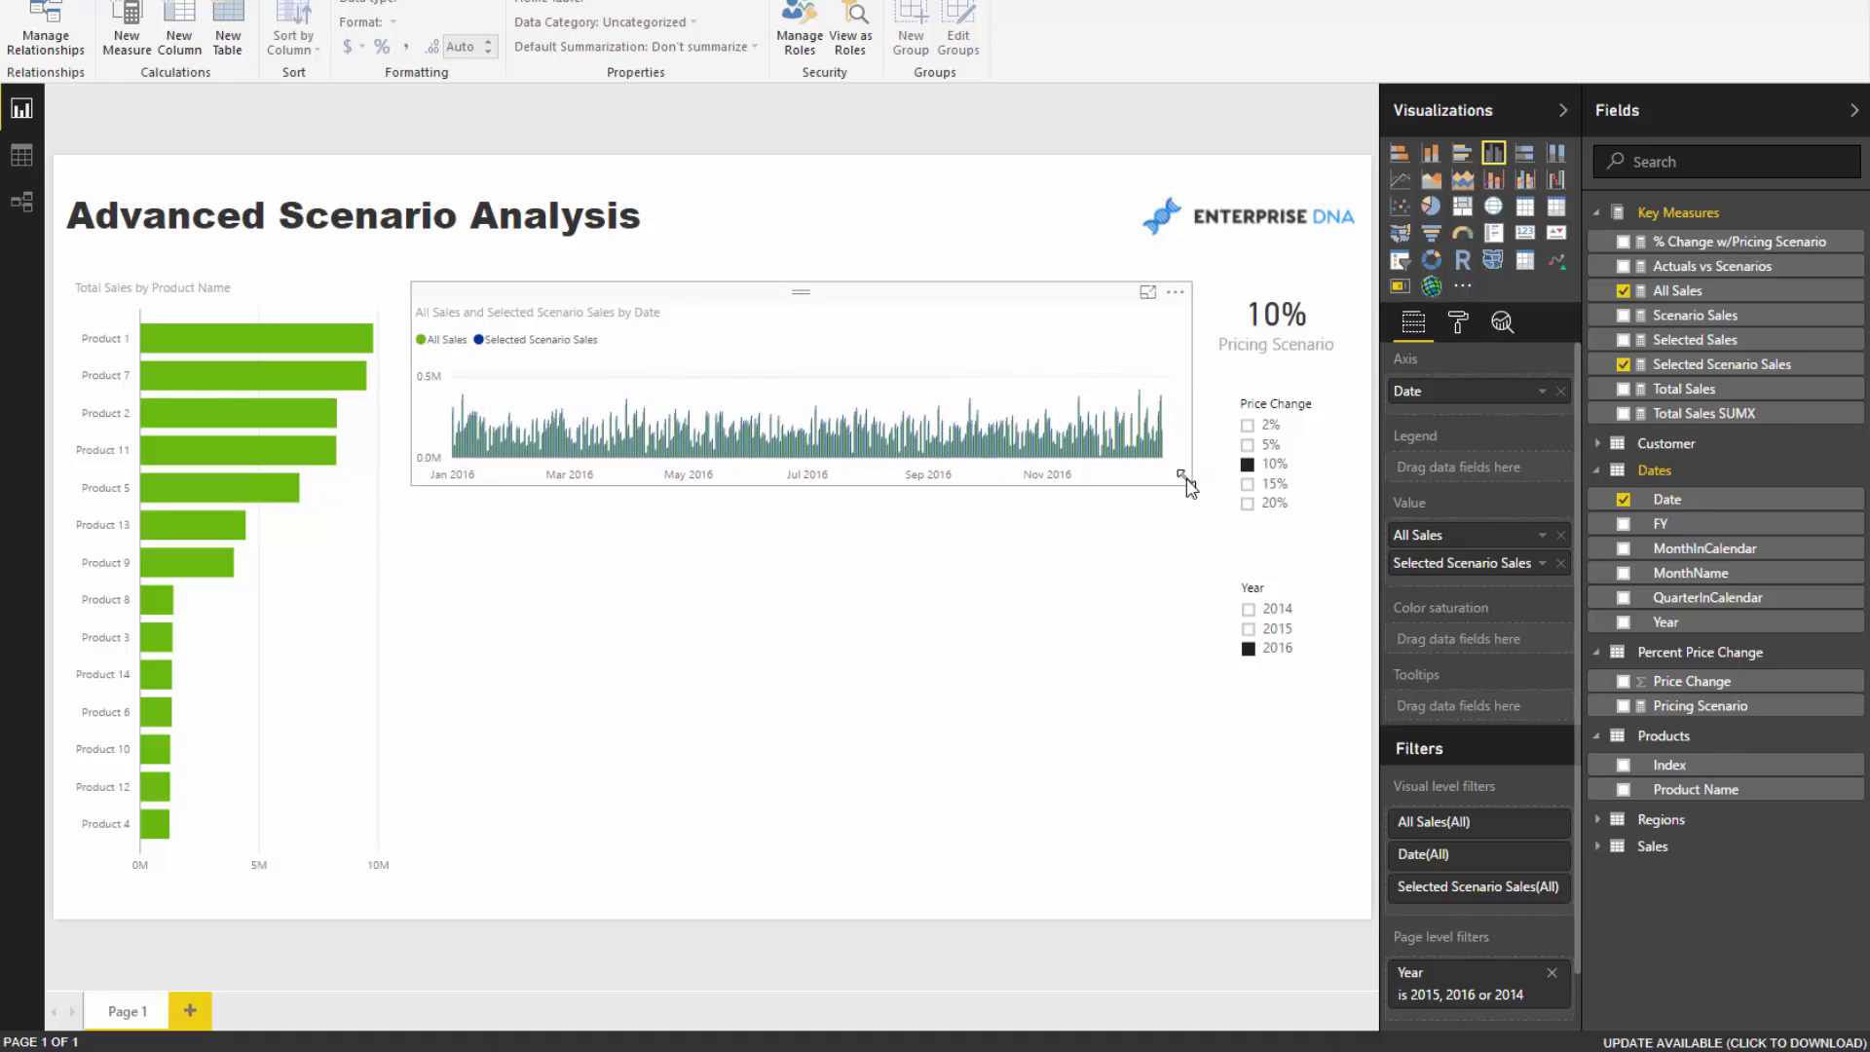
pyautogui.moveTo(803, 284); pyautogui.dragTo(818, 266)
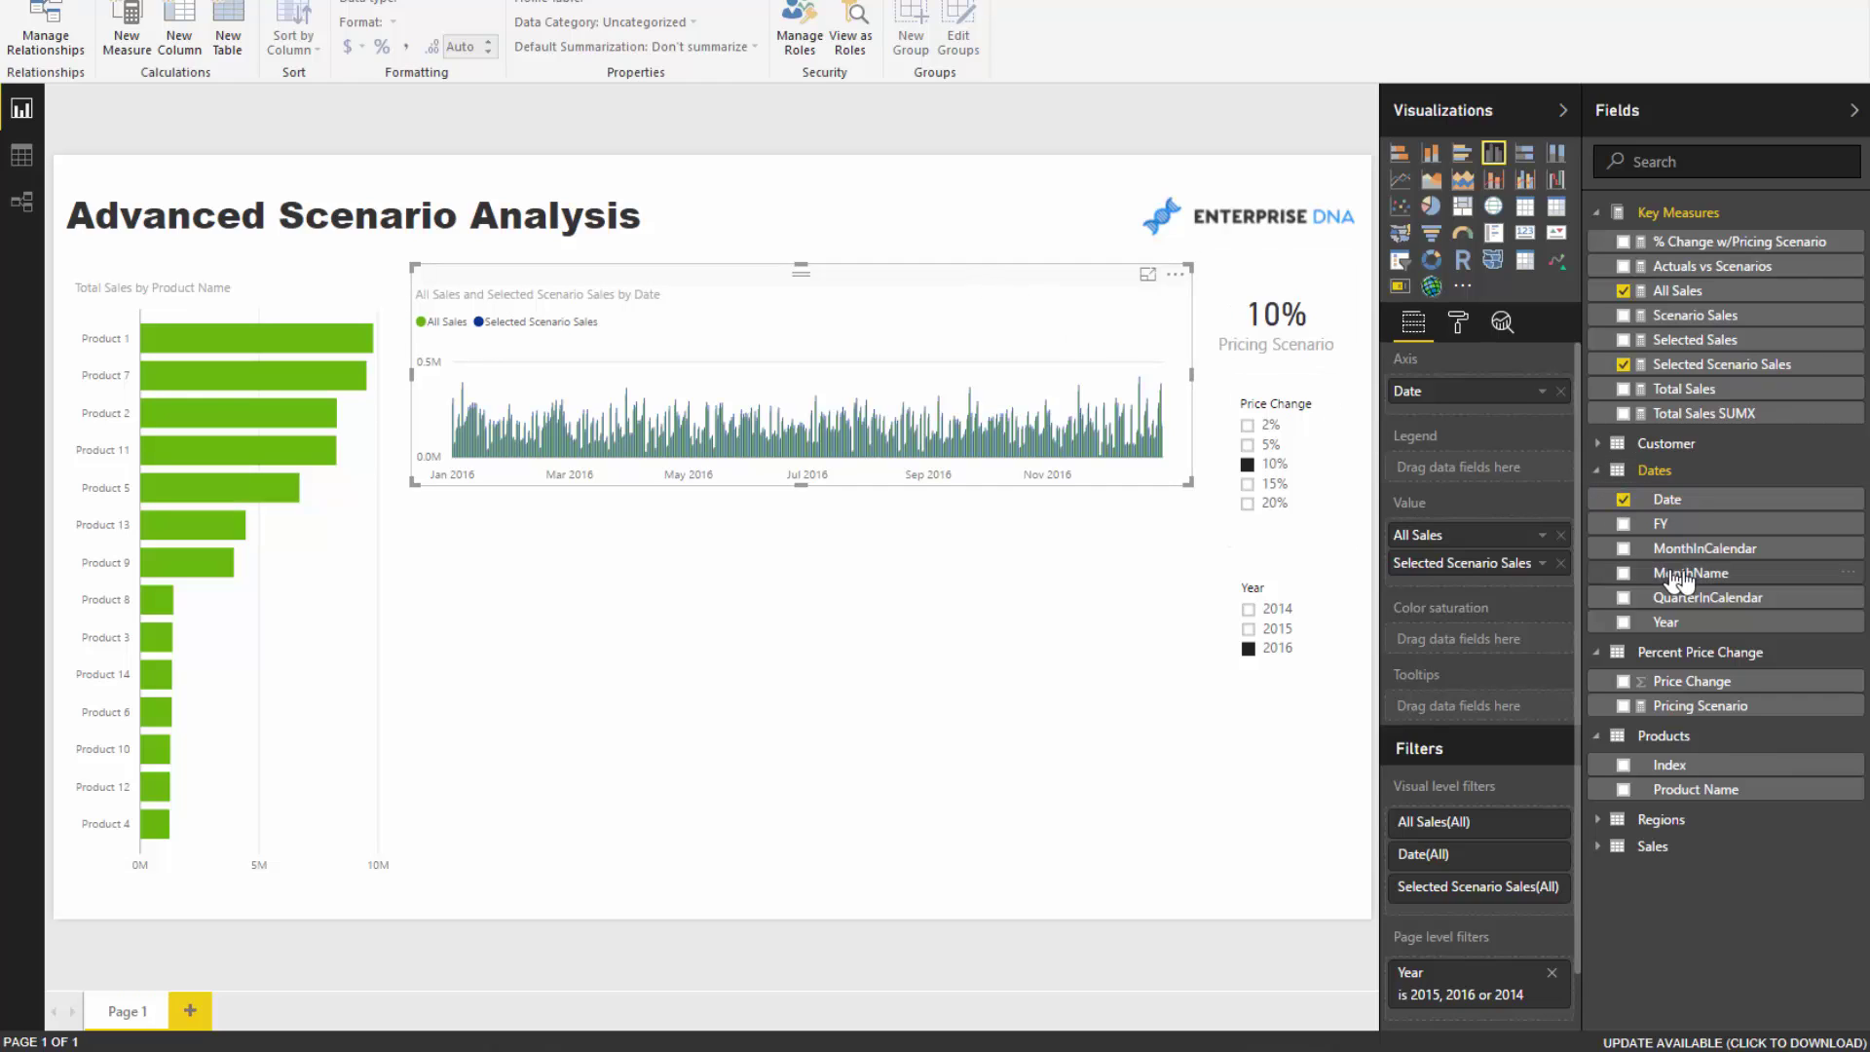
pyautogui.moveTo(1510, 404); pyautogui.dragTo(1515, 394)
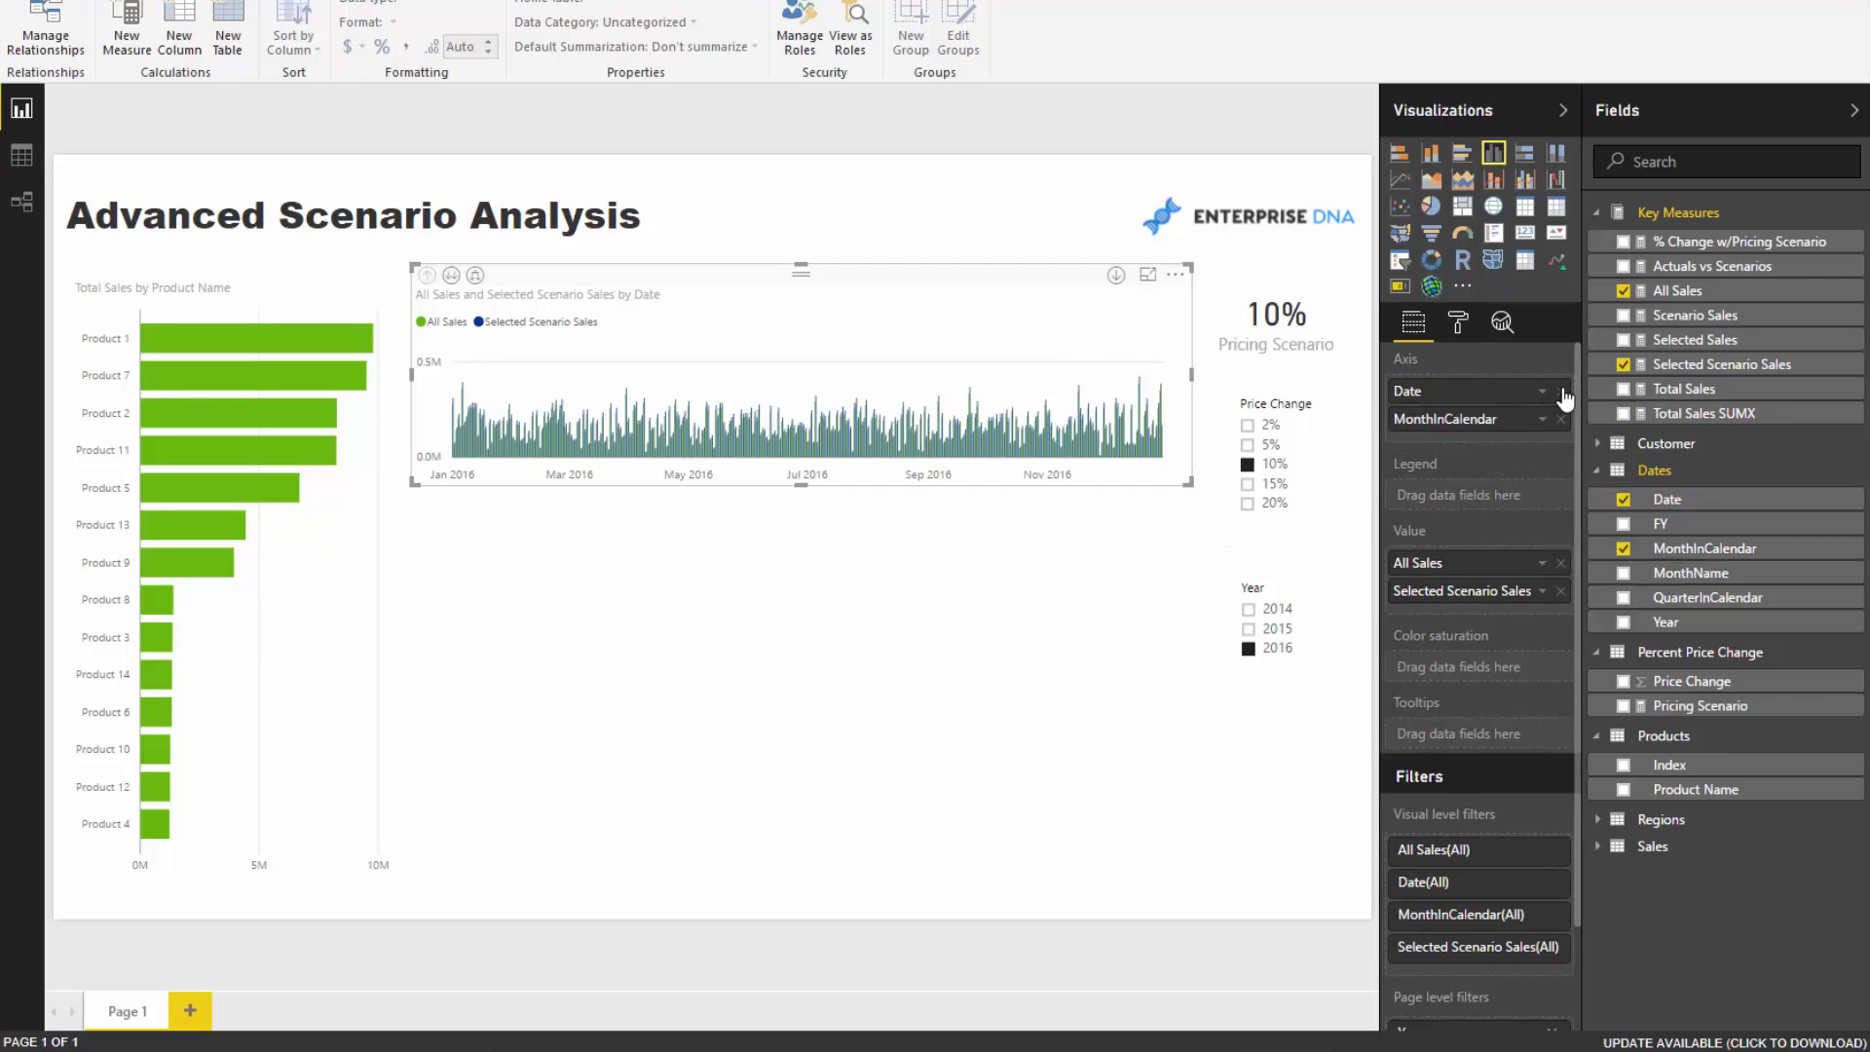
pyautogui.moveTo(801, 483); pyautogui.dragTo(818, 497)
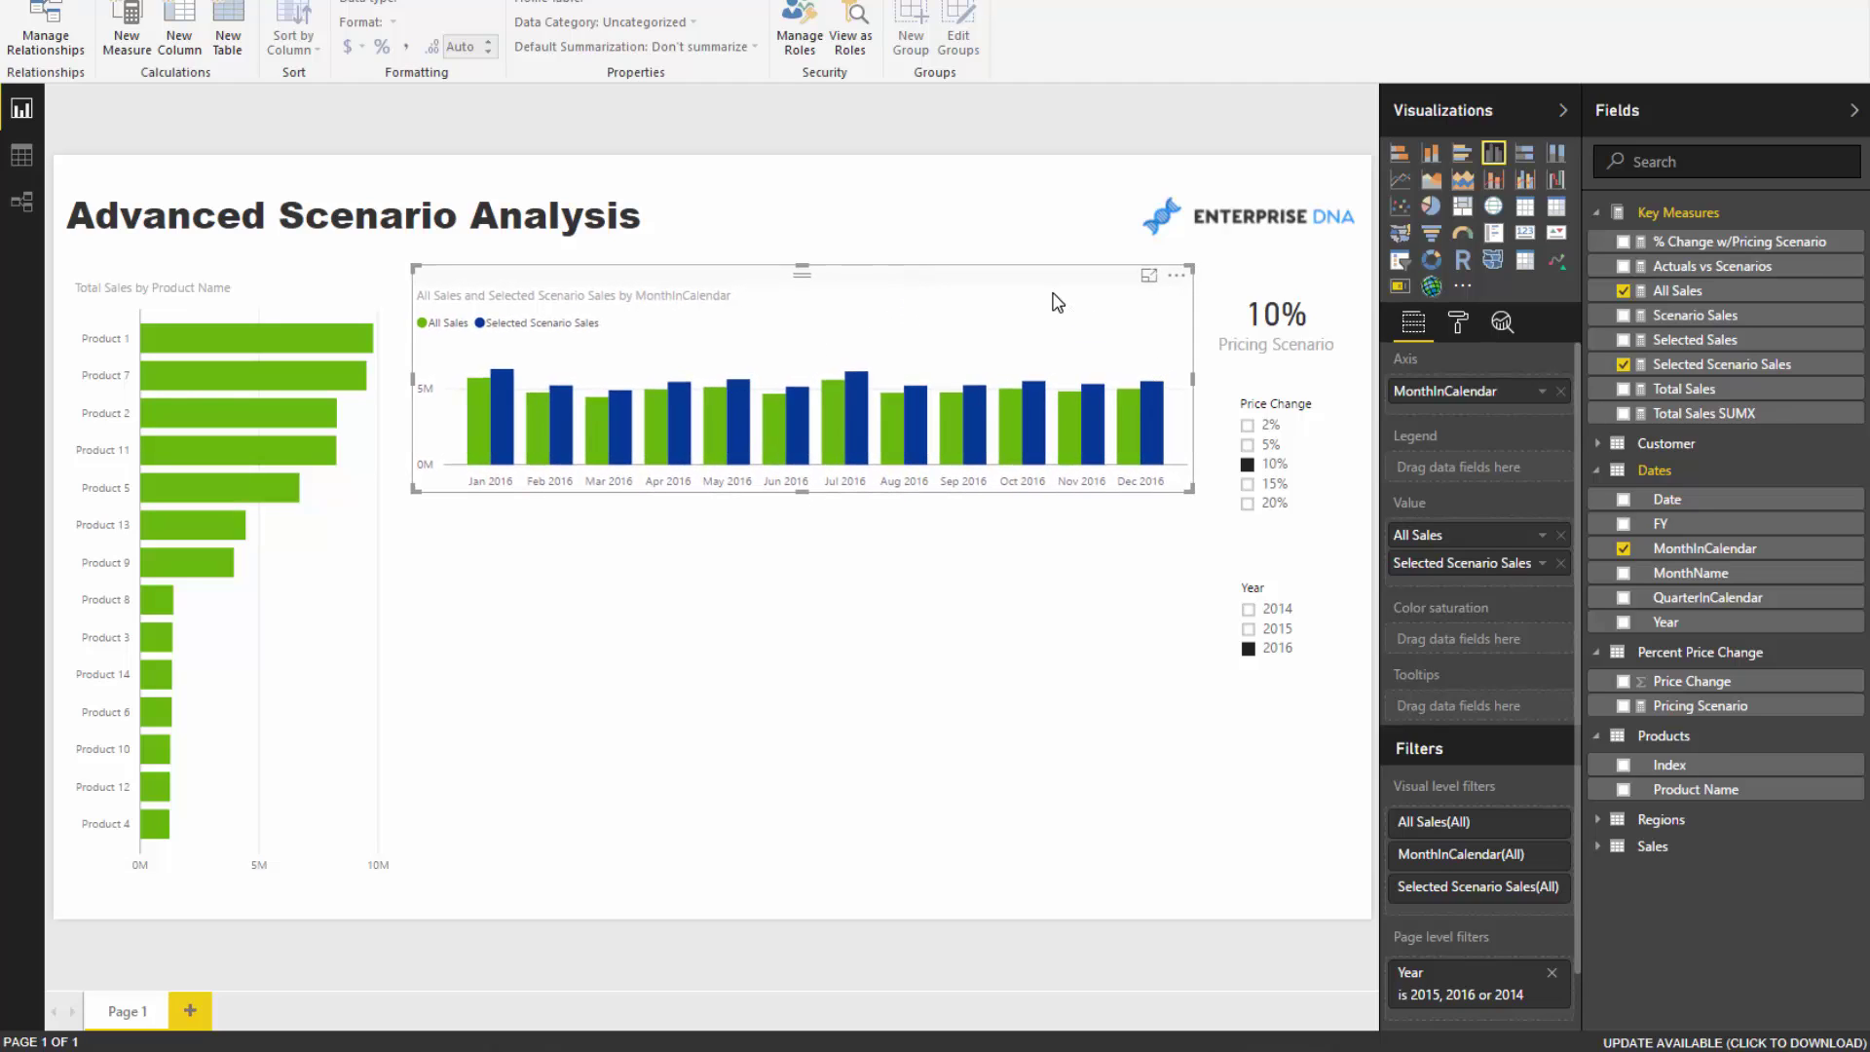
# Duplicate the monthly sales chart directly below the original and make the copy plot only Actuals vs Scenarios.
pyautogui.hotkey('ctrl', 'c')
pyautogui.hotkey('ctrl', 'v')
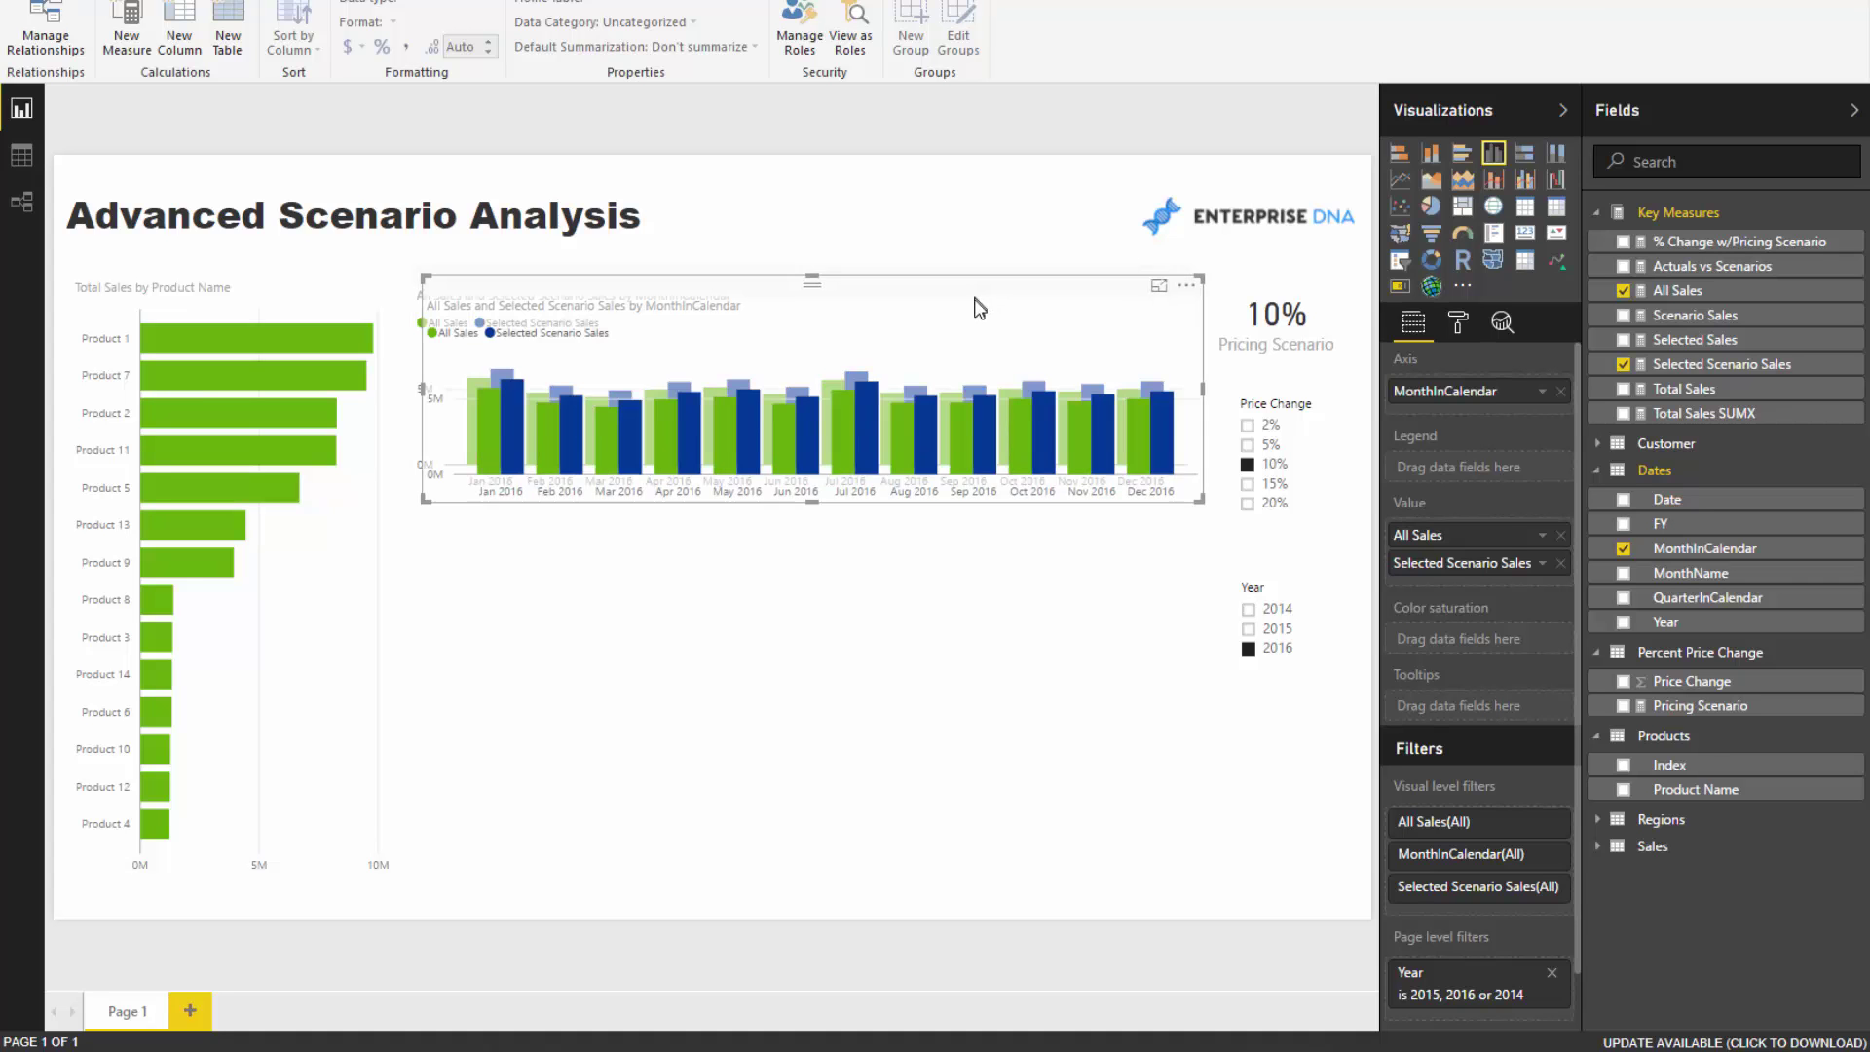
pyautogui.moveTo(977, 301); pyautogui.dragTo(968, 535)
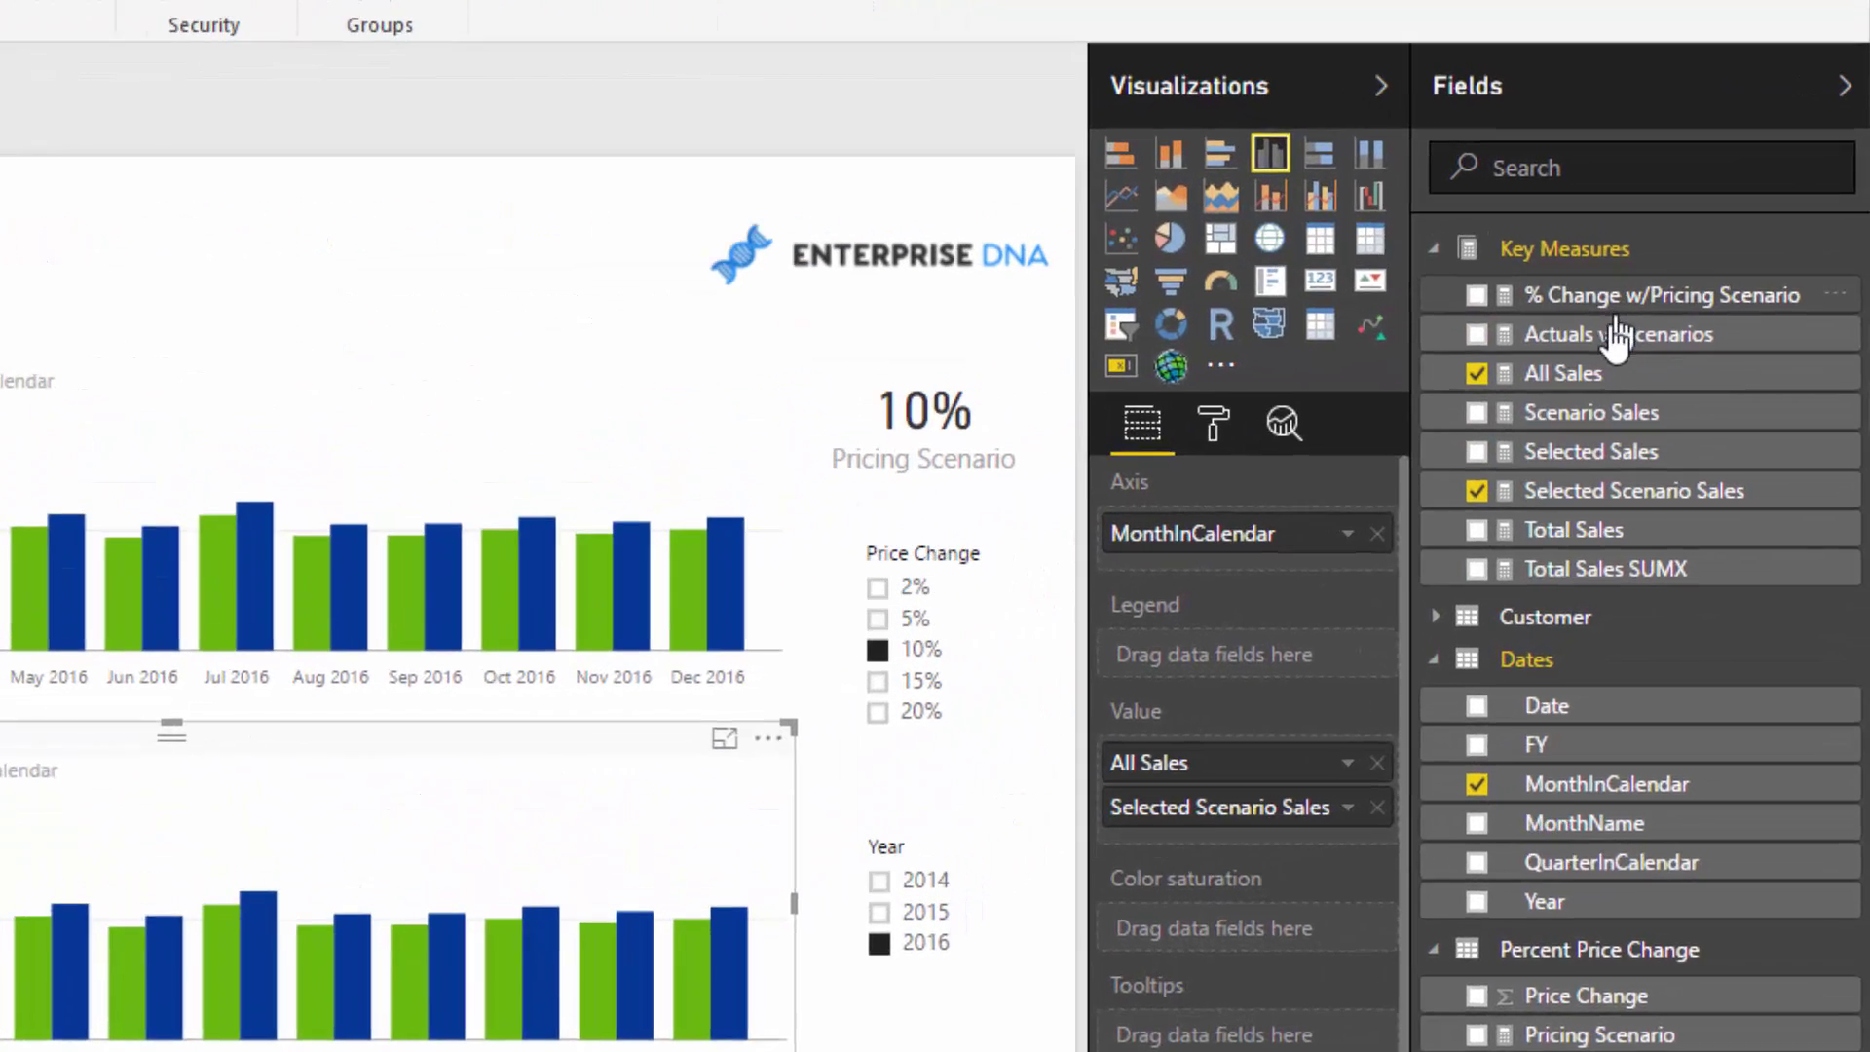
pyautogui.moveTo(1684, 265); pyautogui.dragTo(1522, 580)
pyautogui.moveTo(1230, 937); pyautogui.dragTo(1286, 926)
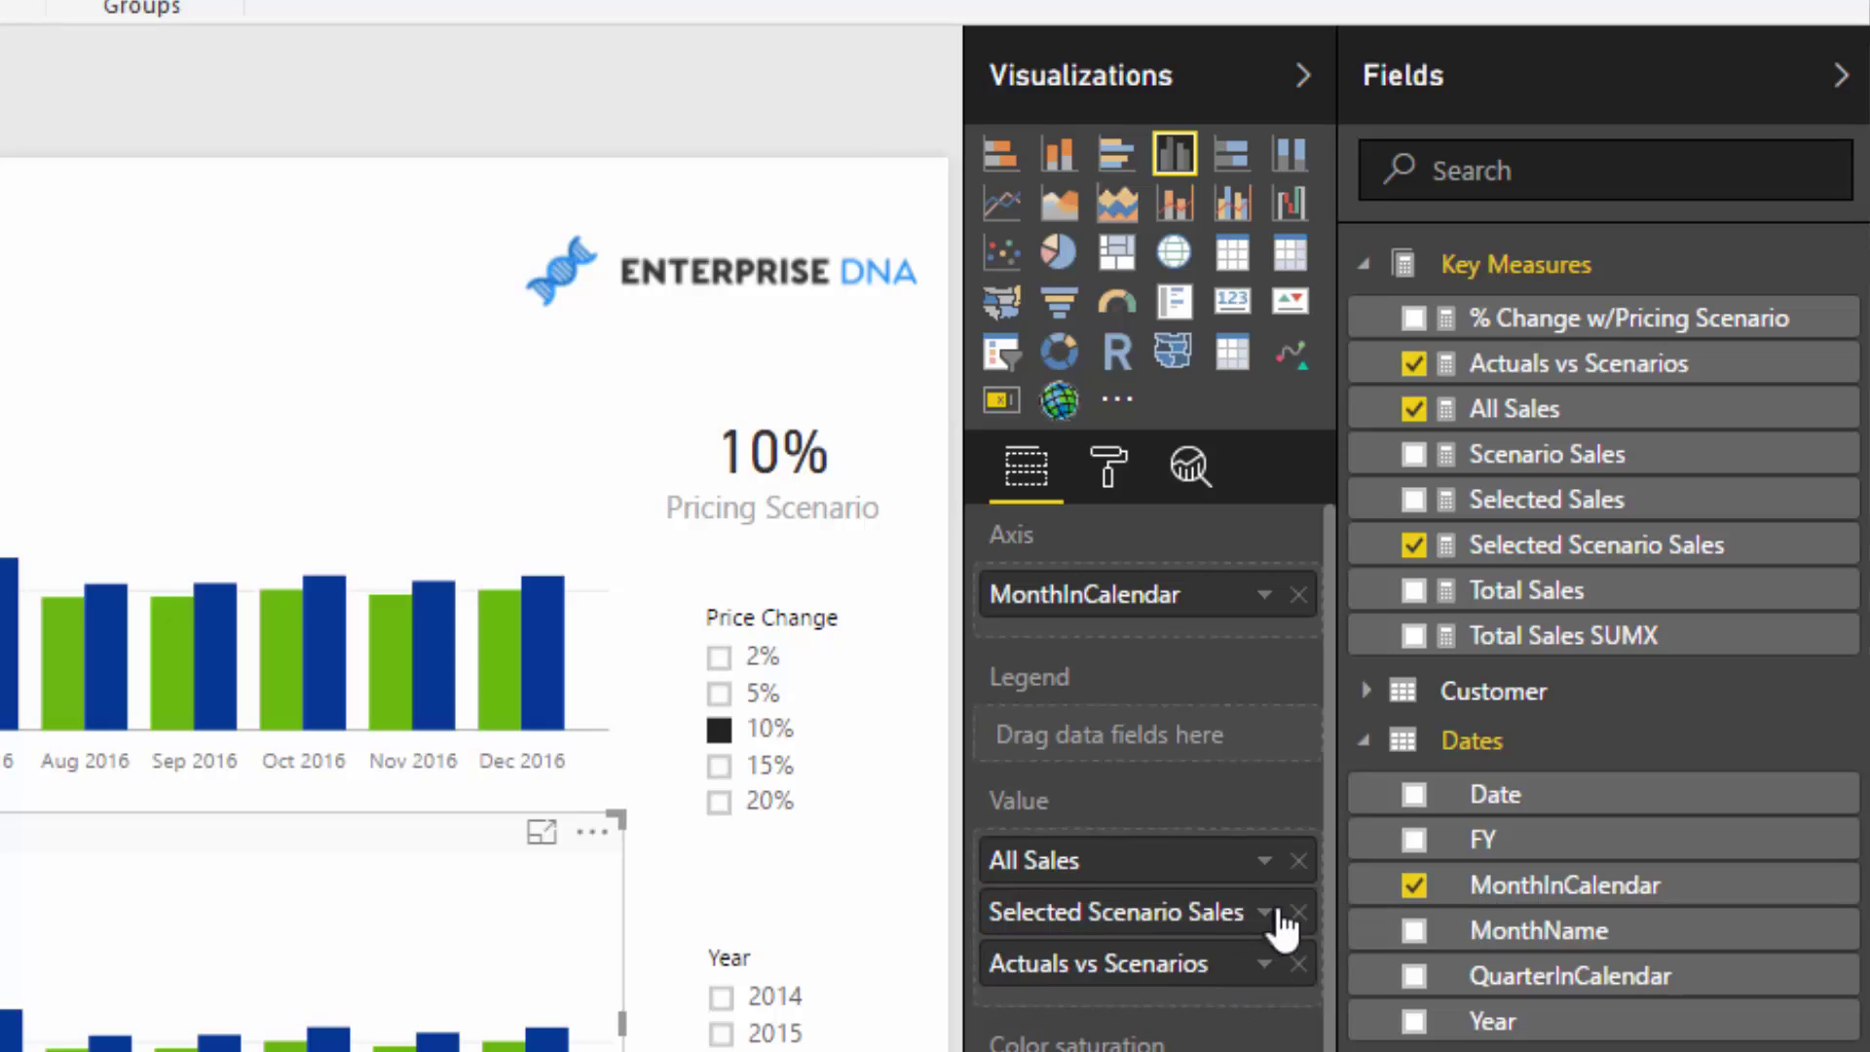
pyautogui.click(1299, 911)
pyautogui.click(1299, 860)
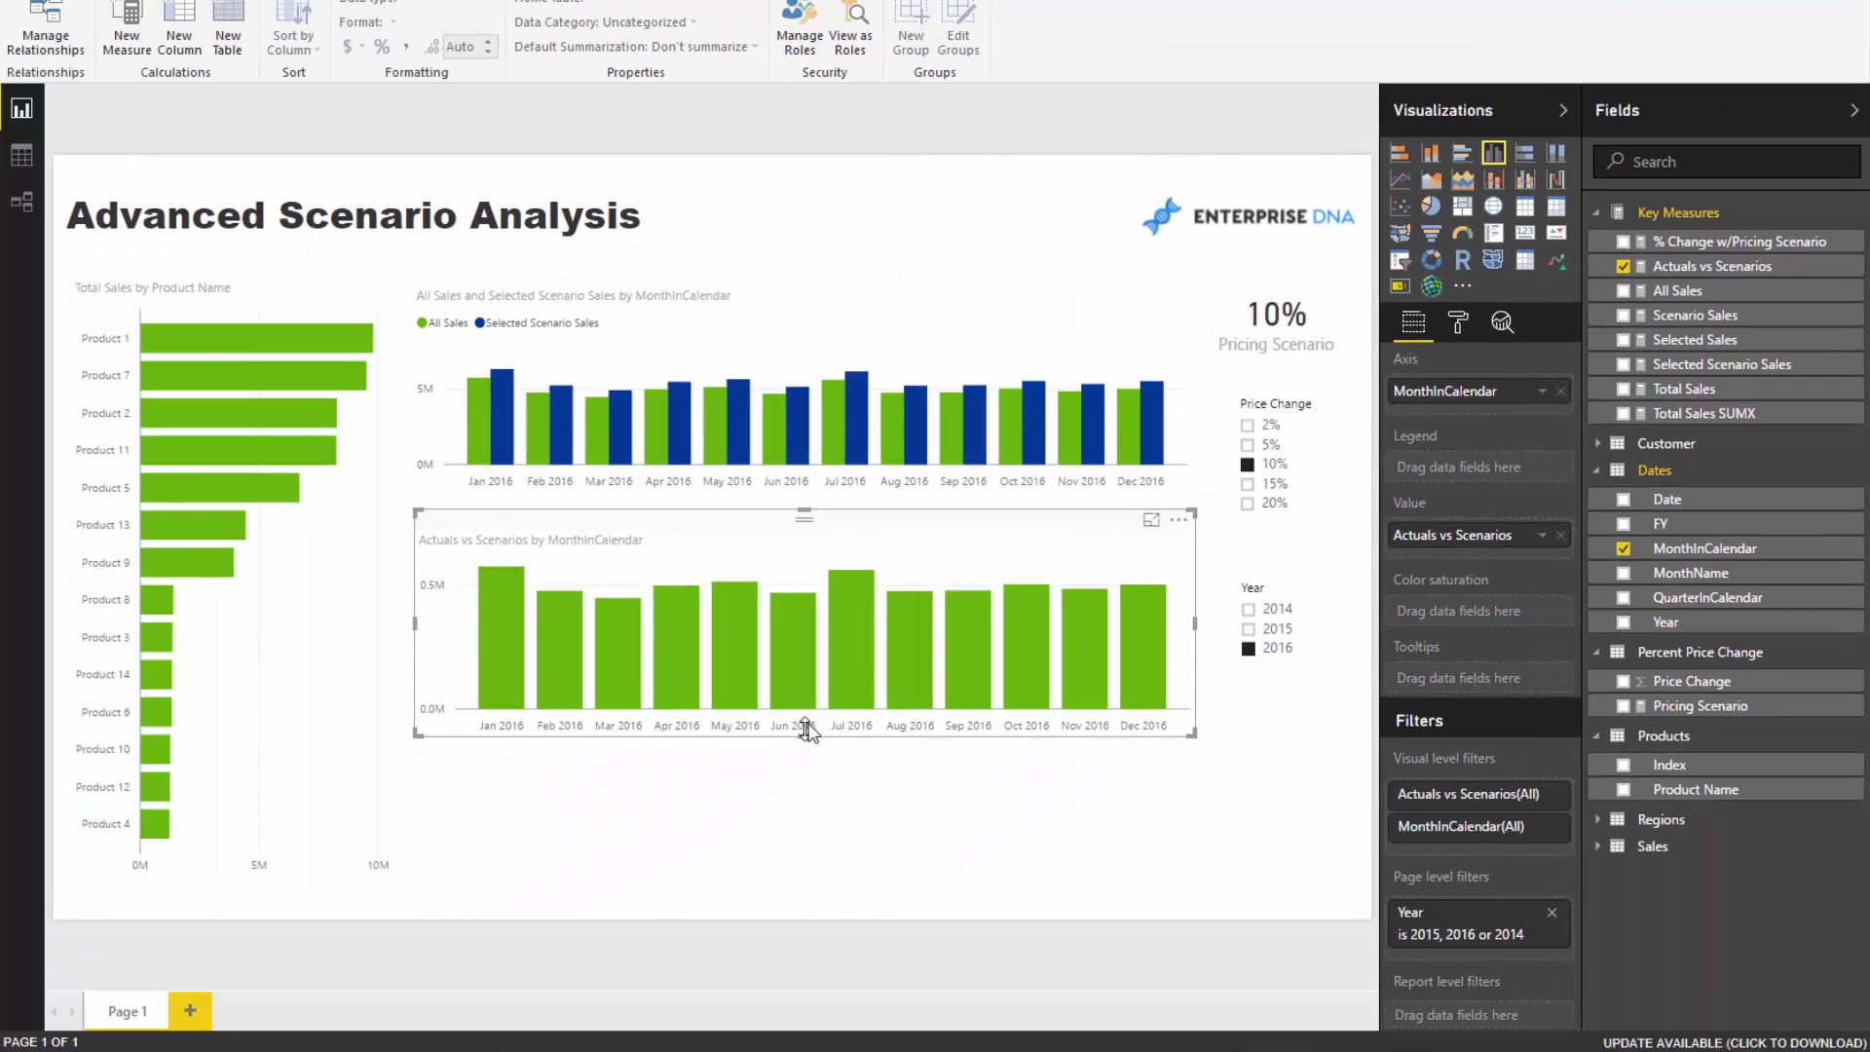
# Place a third copy of the column chart below the others and make it plot only % Change w/Pricing Scenario.
pyautogui.moveTo(745, 768); pyautogui.dragTo(753, 736)
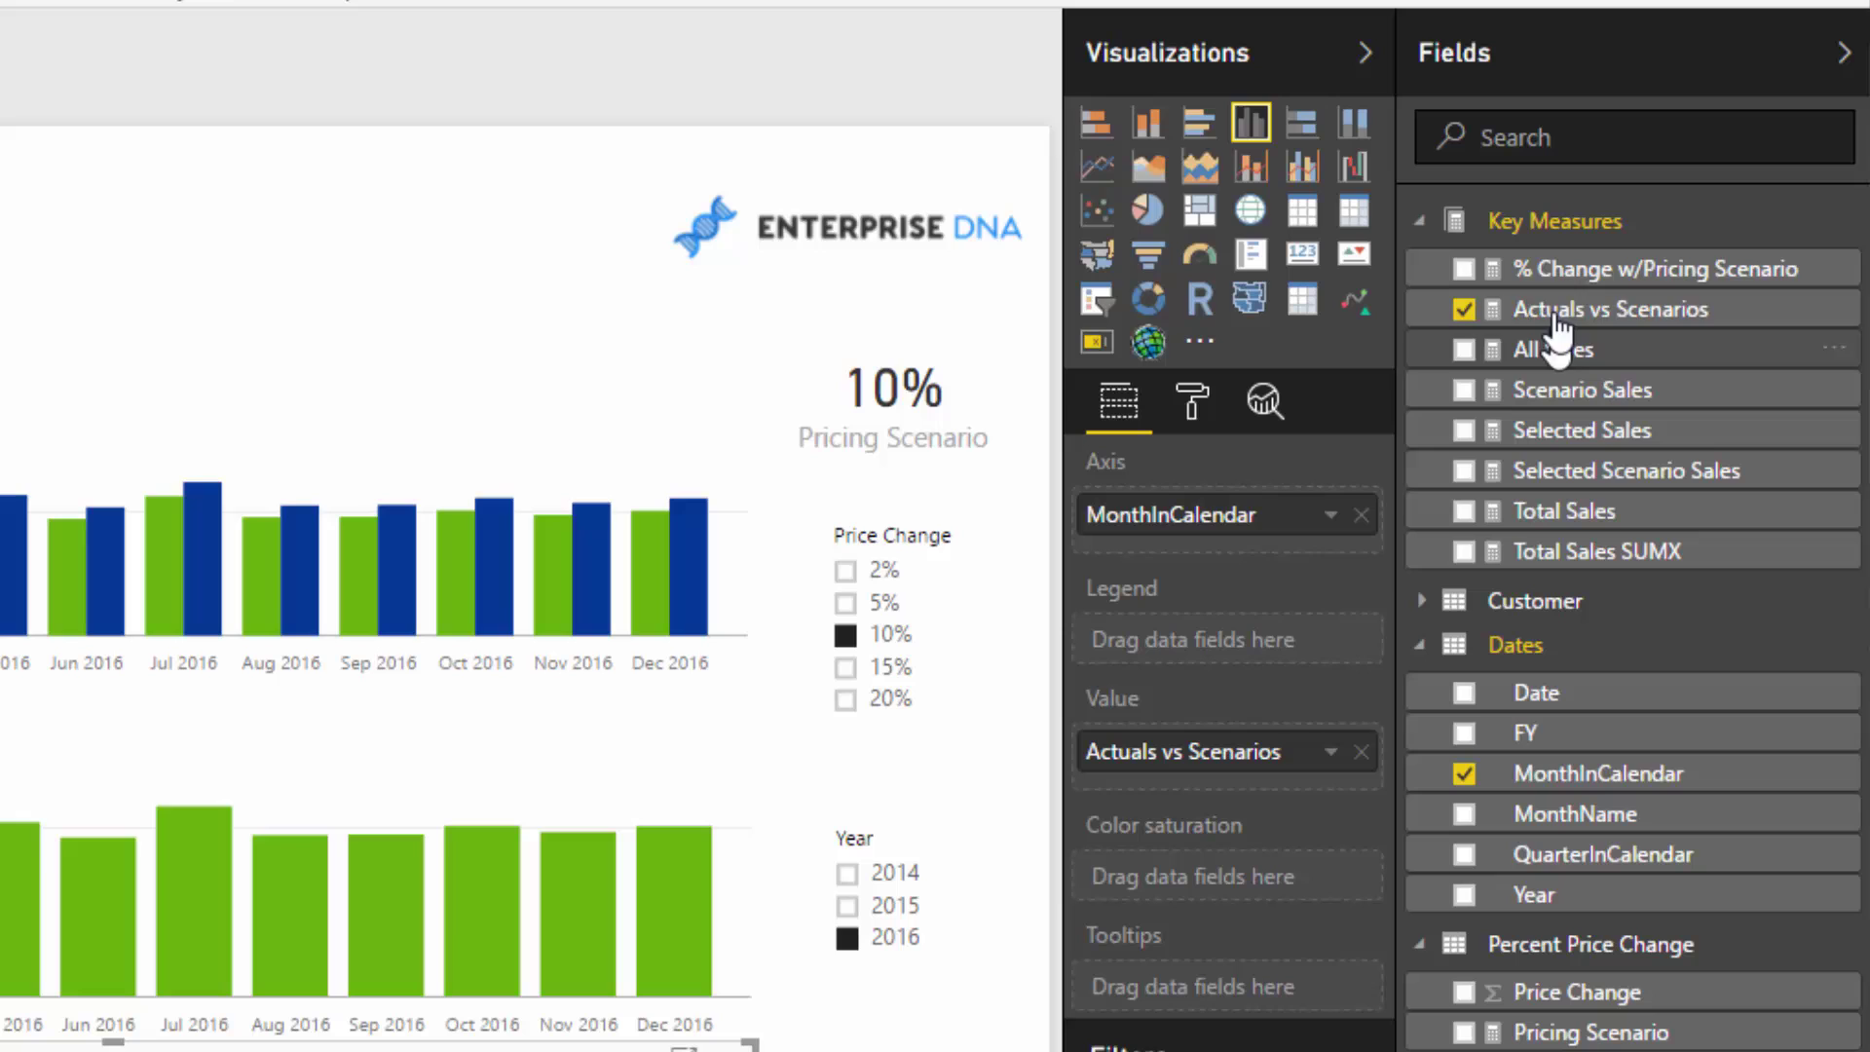
pyautogui.moveTo(1617, 242); pyautogui.dragTo(1635, 333)
pyautogui.moveTo(1487, 421); pyautogui.dragTo(1296, 788)
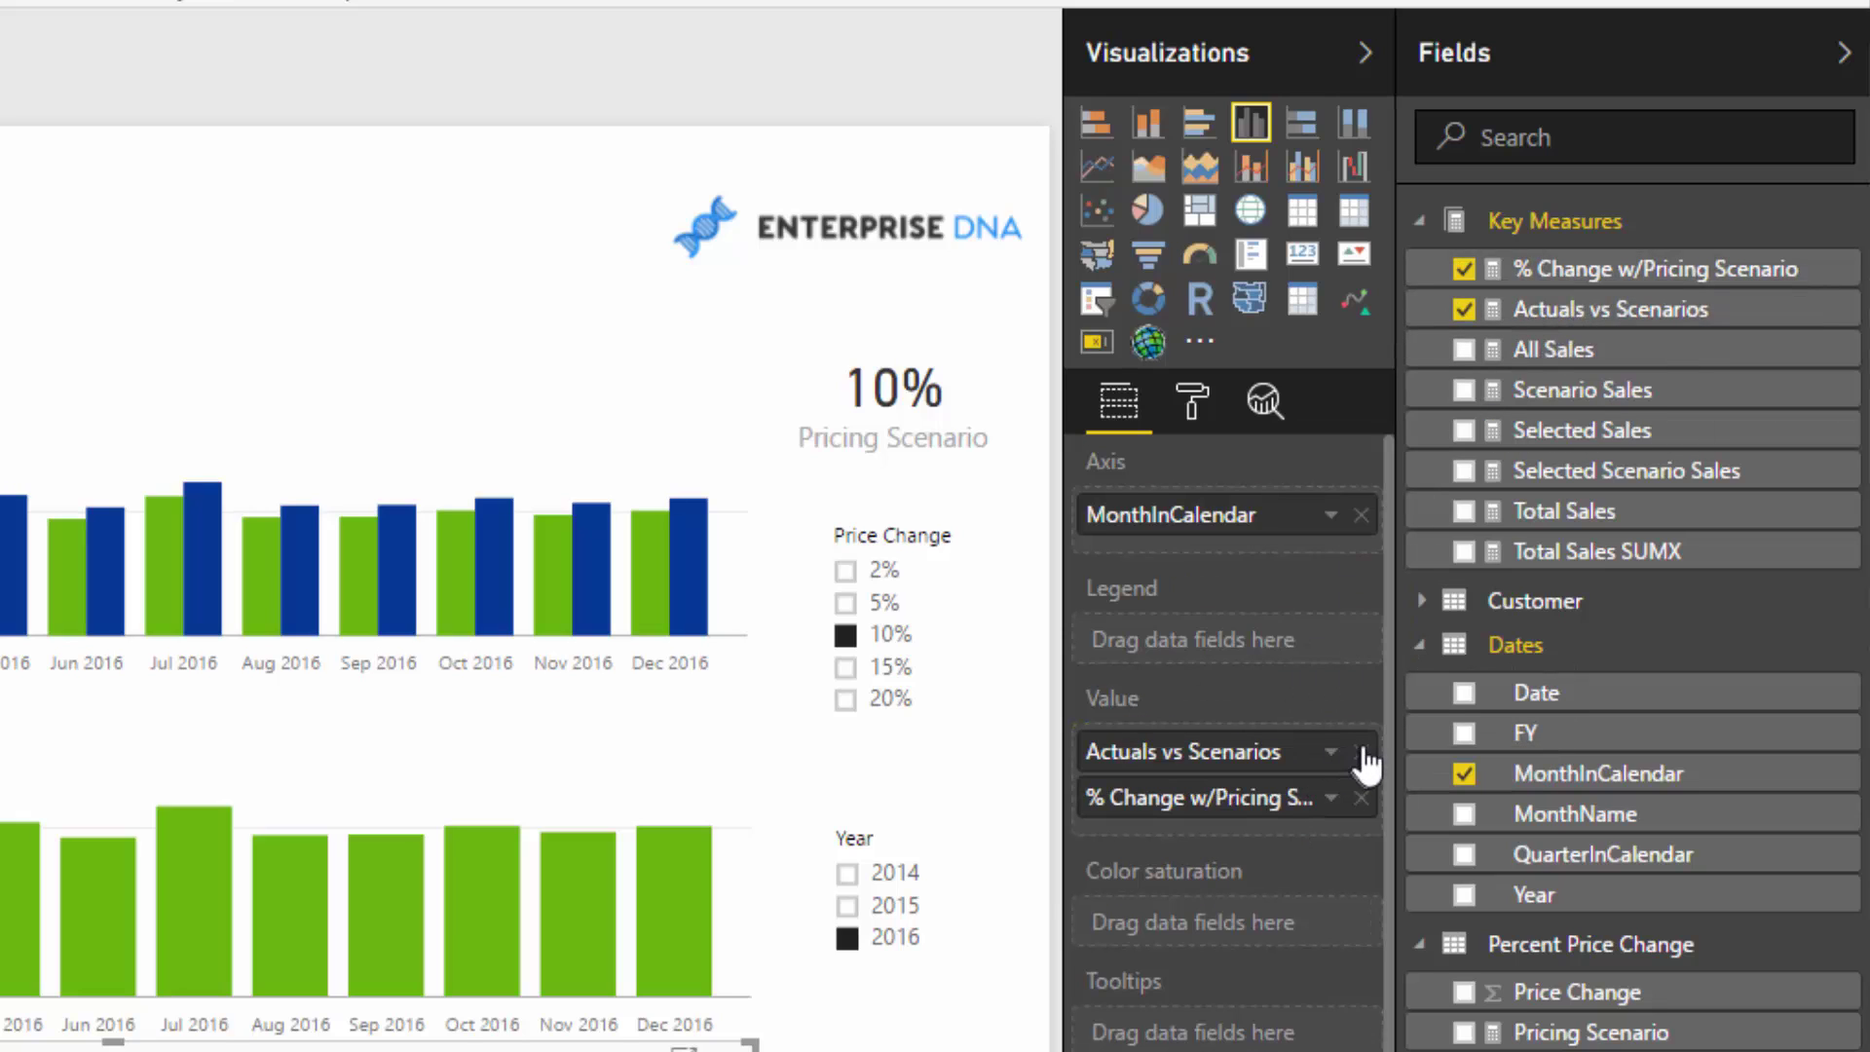
pyautogui.click(1360, 751)
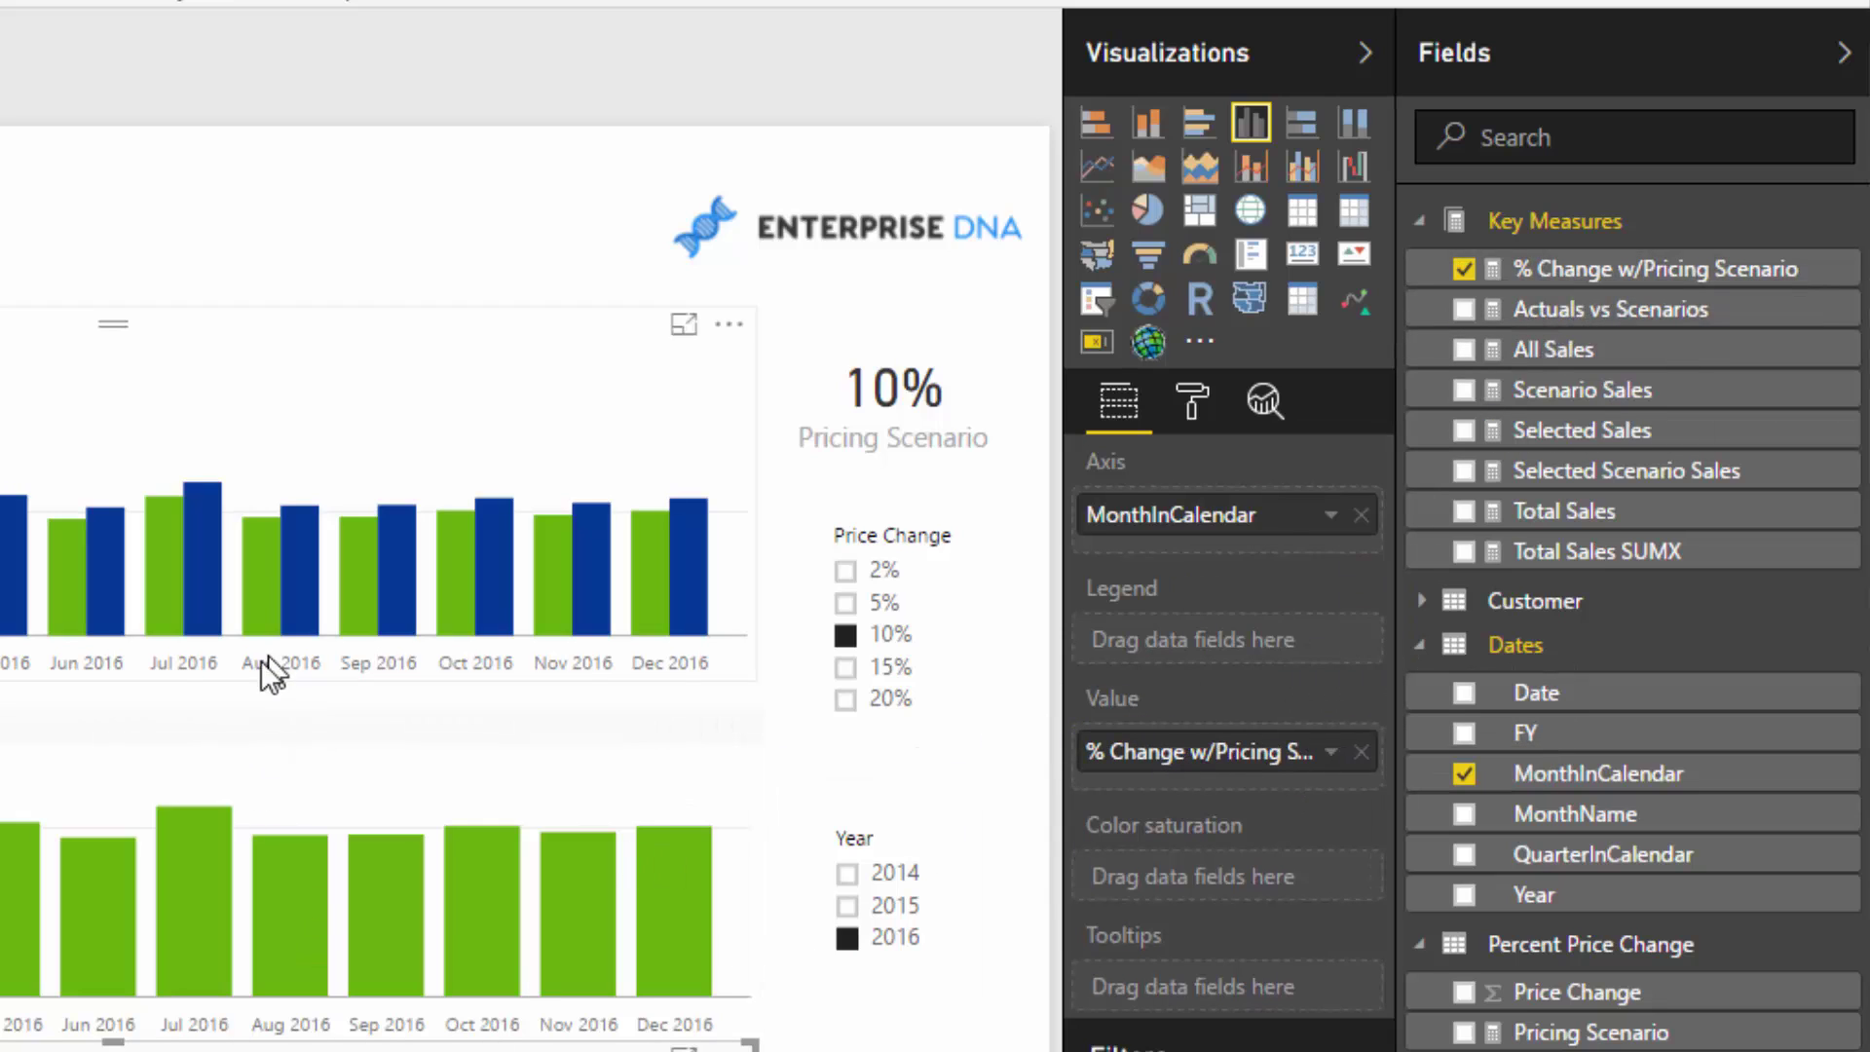
pyautogui.click(261, 694)
pyautogui.click(332, 781)
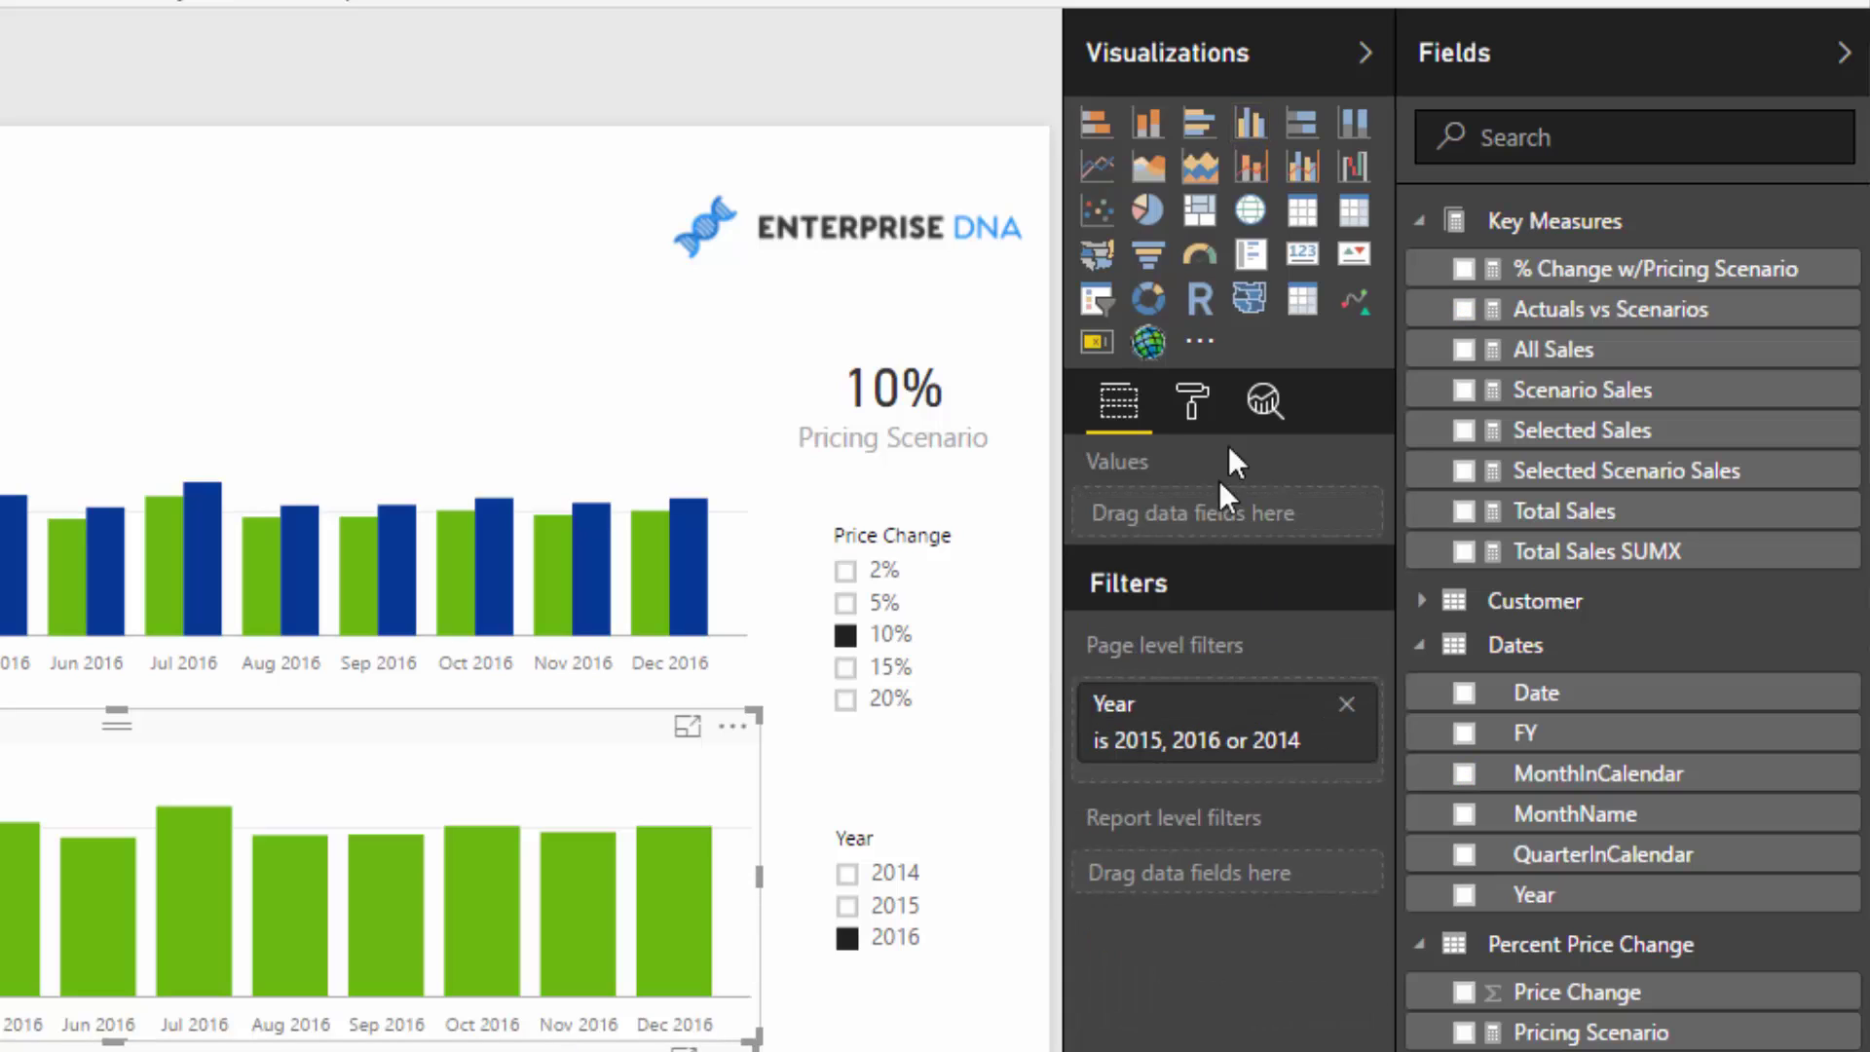
pyautogui.click(1192, 400)
pyautogui.click(1168, 601)
pyautogui.click(1315, 670)
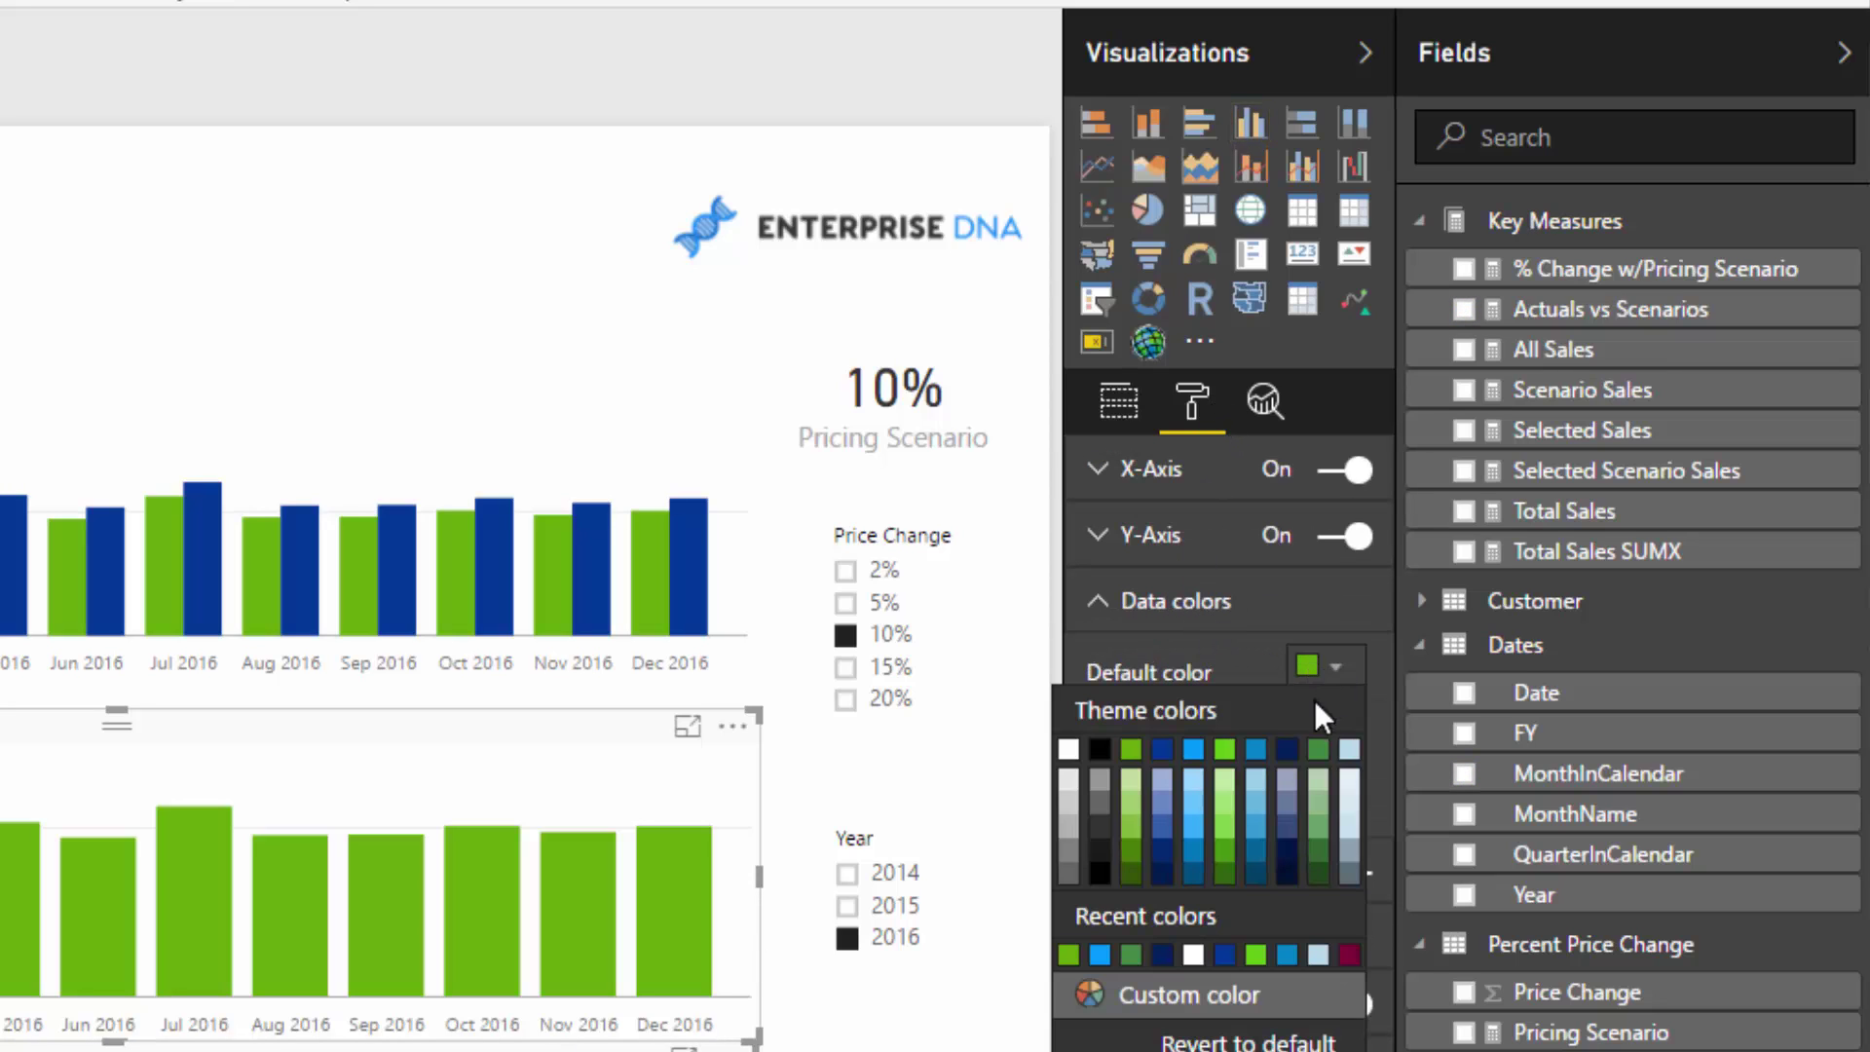
pyautogui.click(514, 393)
# Change the default data color of the Actuals vs Scenarios chart to a darker green.
pyautogui.click(487, 770)
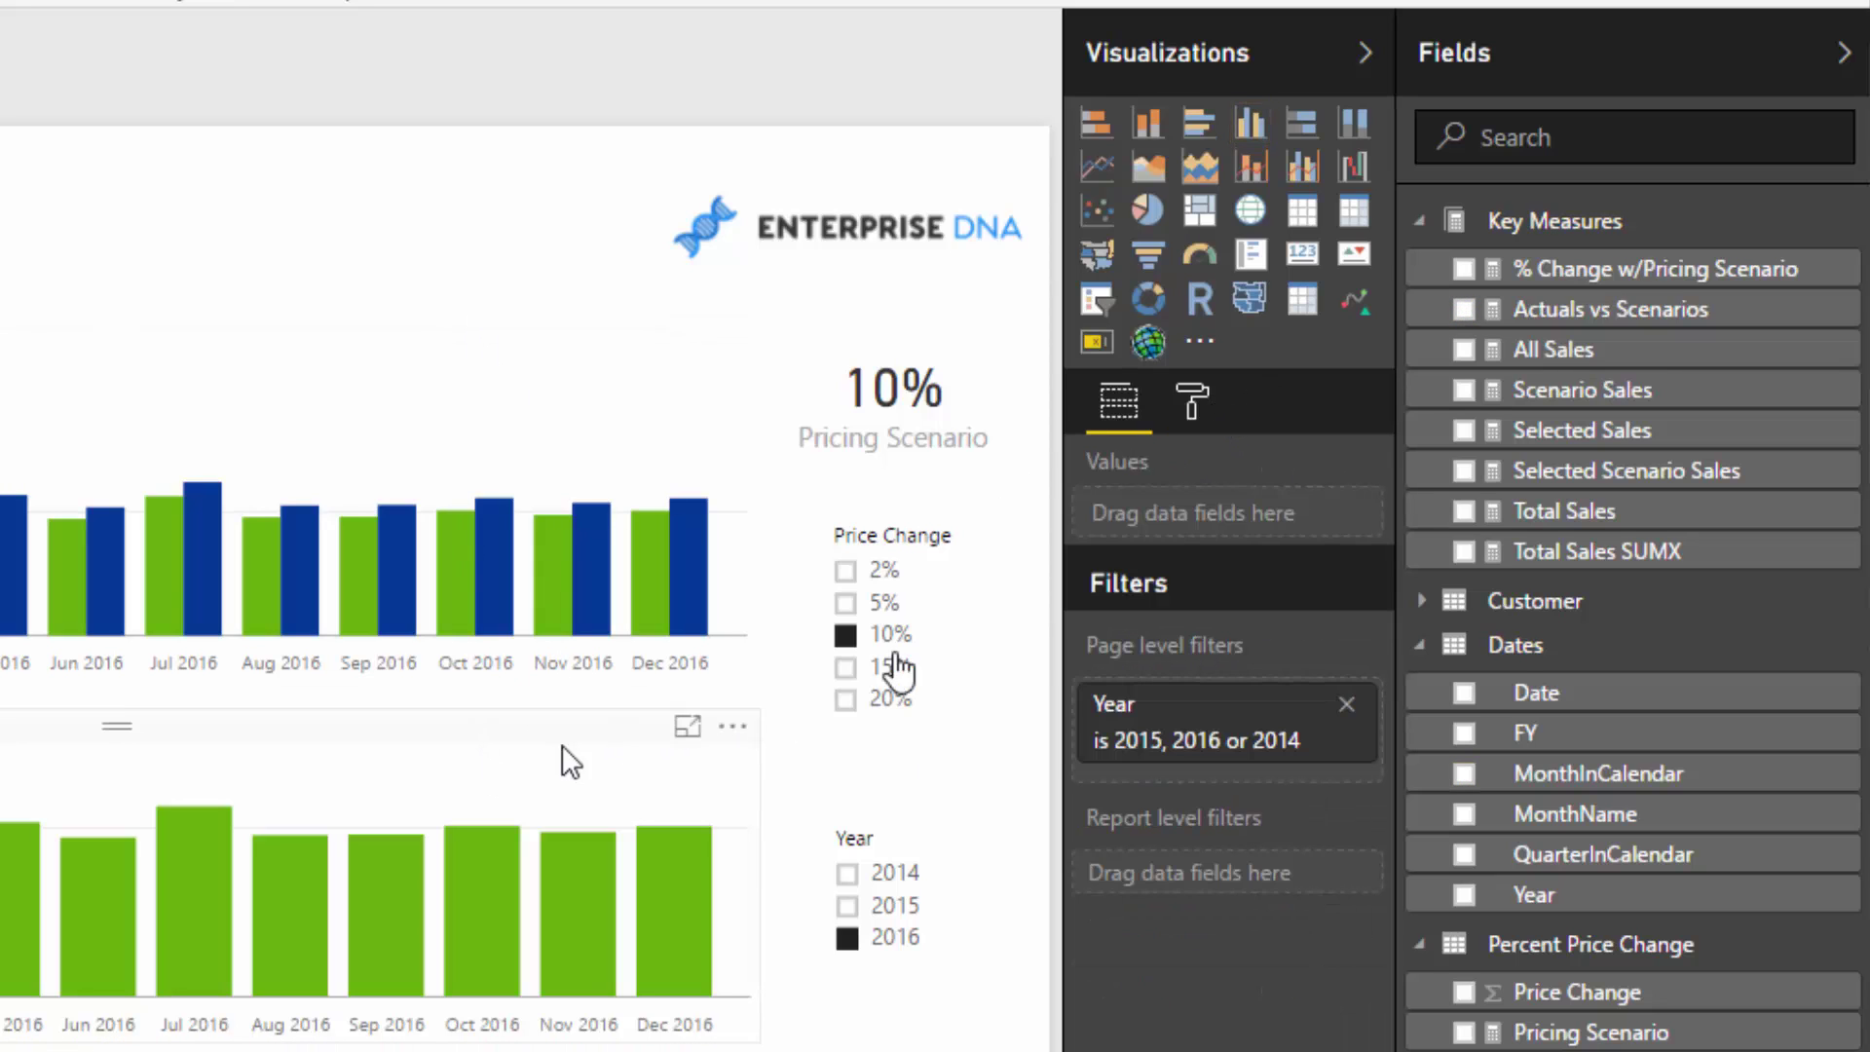
pyautogui.click(1192, 401)
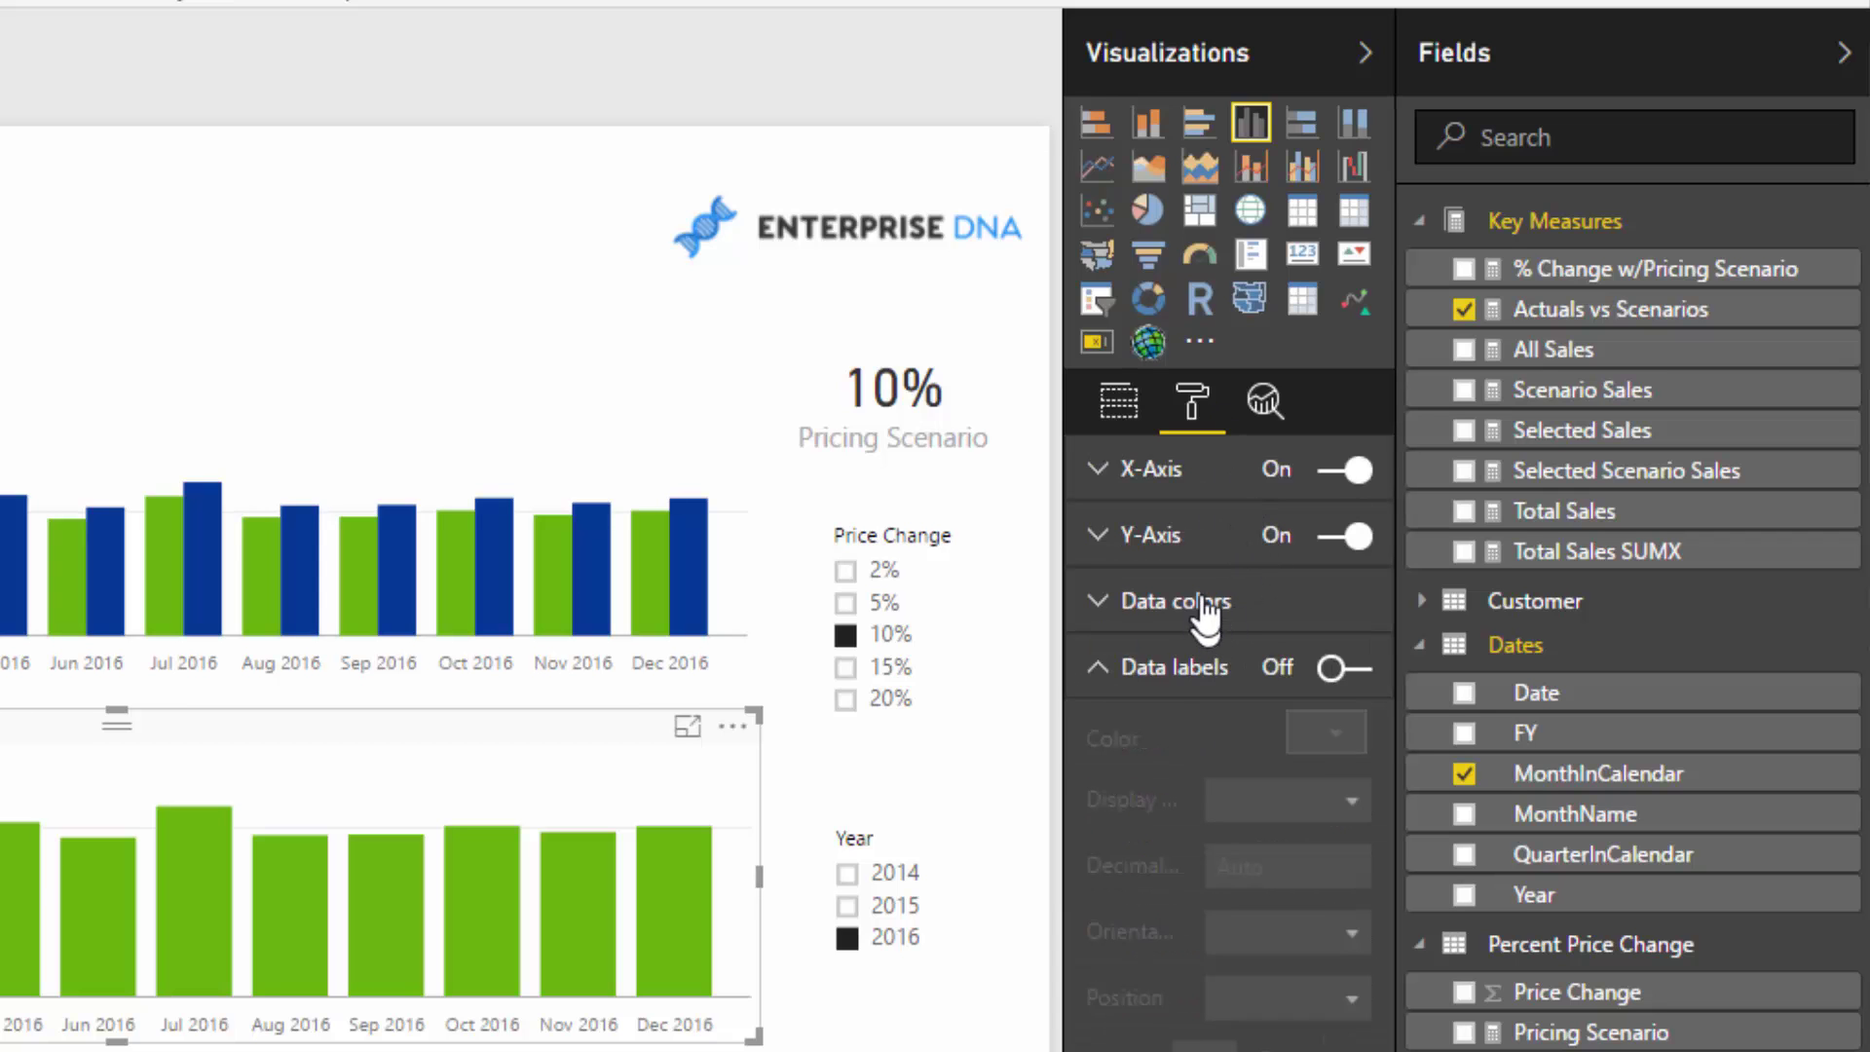
pyautogui.click(1208, 604)
pyautogui.click(1334, 670)
pyautogui.click(1285, 857)
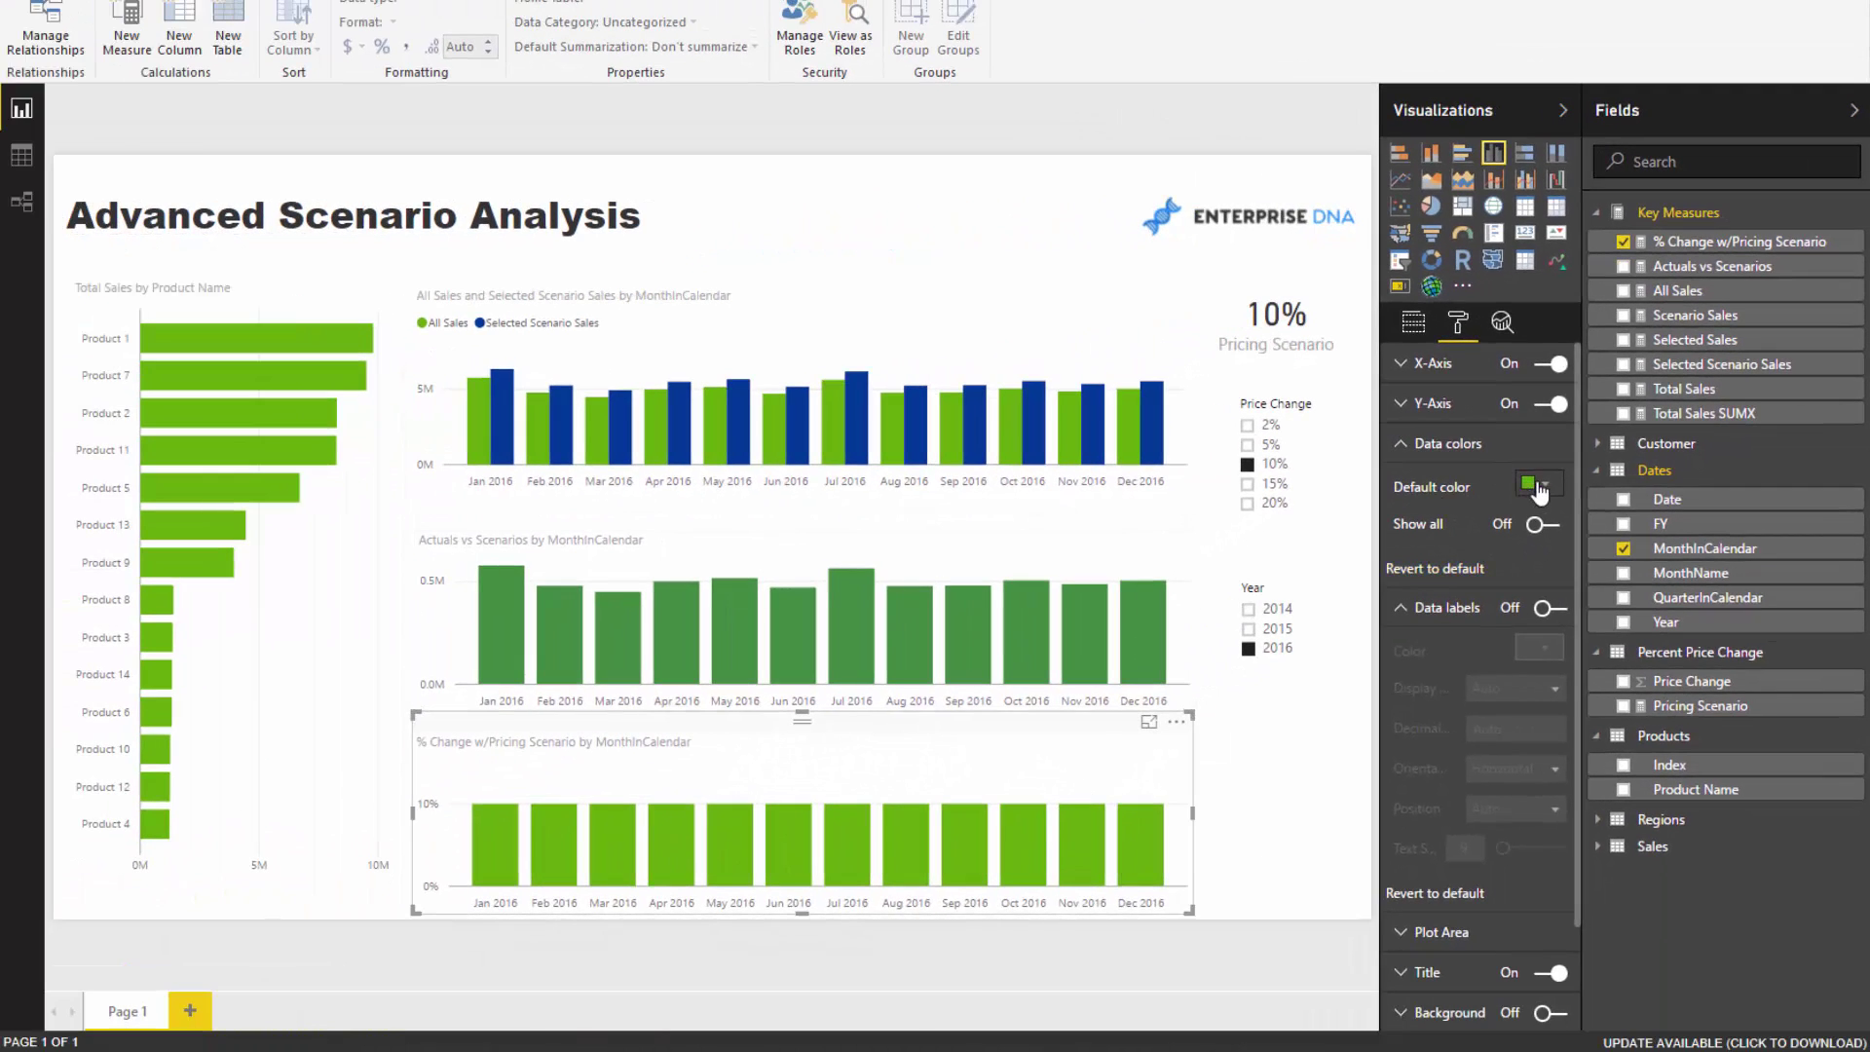
# Color the % Change w/Pricing Scenario columns dark navy and the Total Sales by Product Name bars bright blue.
pyautogui.click(1538, 492)
pyautogui.click(1516, 555)
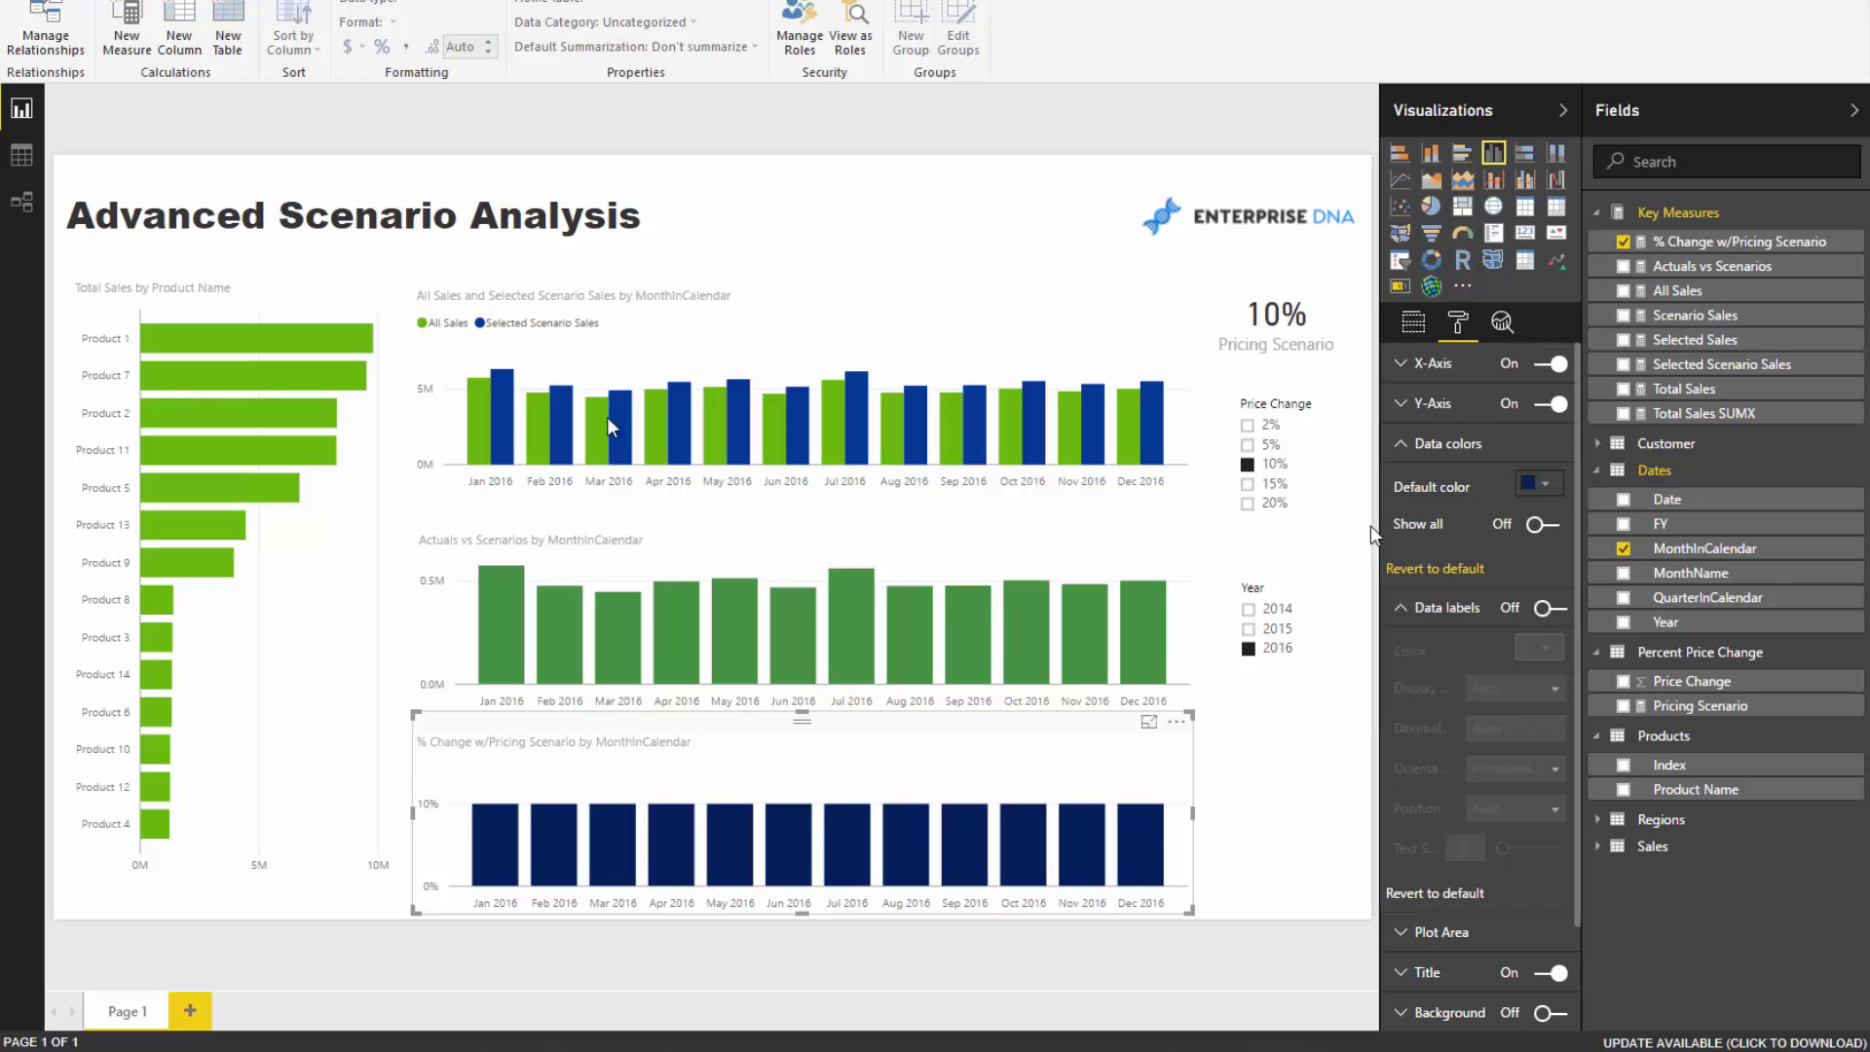
pyautogui.click(326, 302)
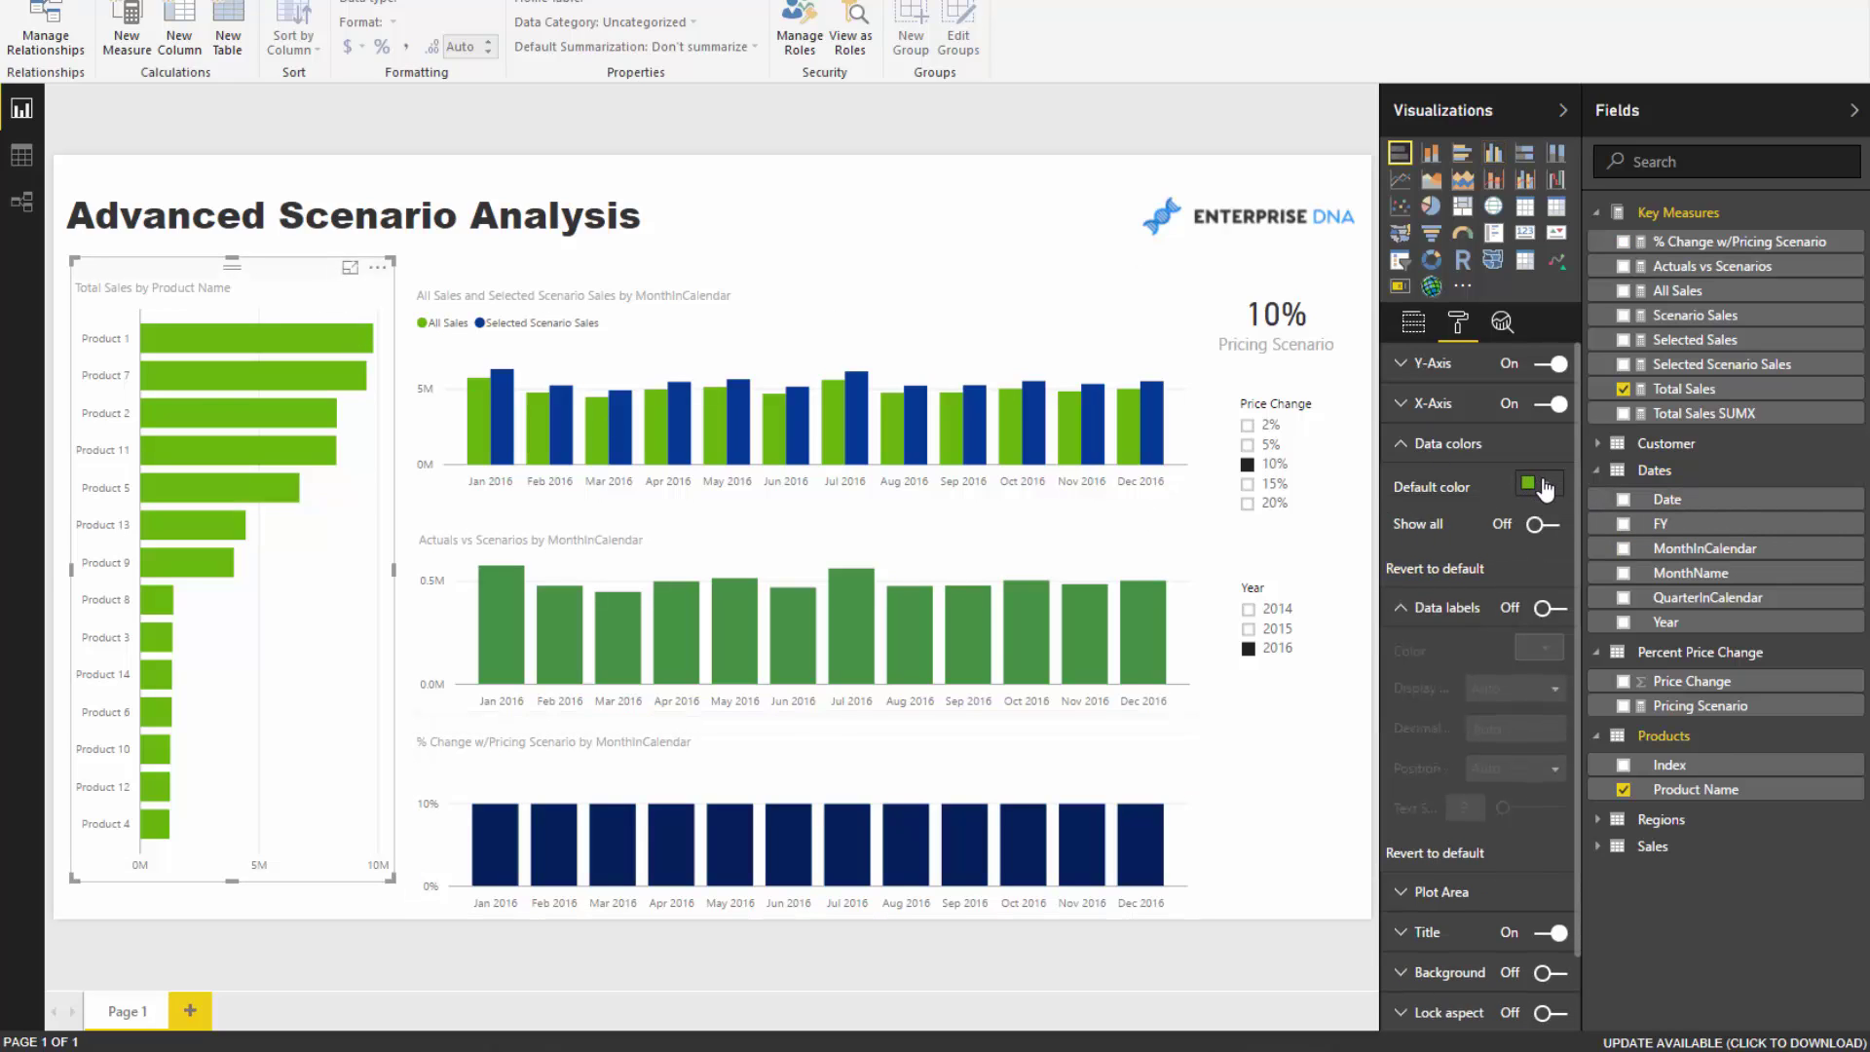
pyautogui.click(1543, 487)
pyautogui.click(1458, 534)
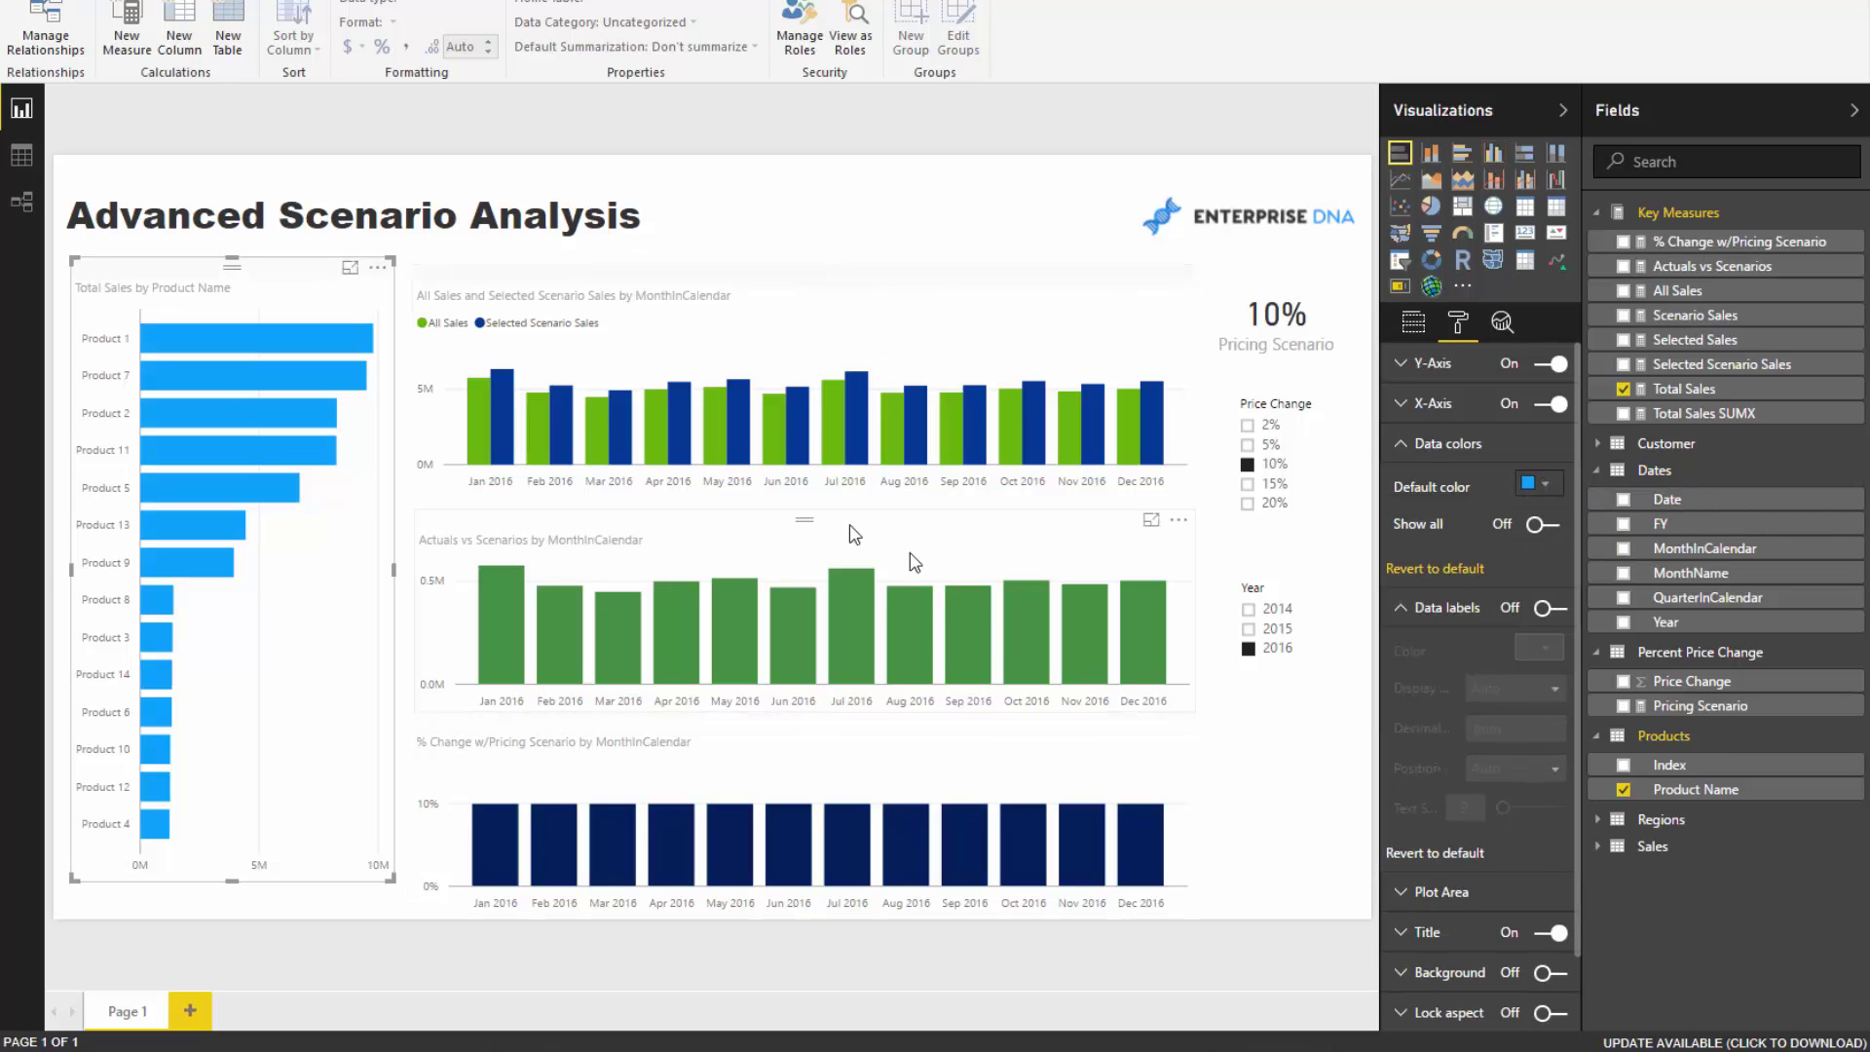
# Turn on data labels for the % Change w/Pricing Scenario and Actuals vs Scenarios charts together.
pyautogui.click(915, 742)
pyautogui.click(978, 545)
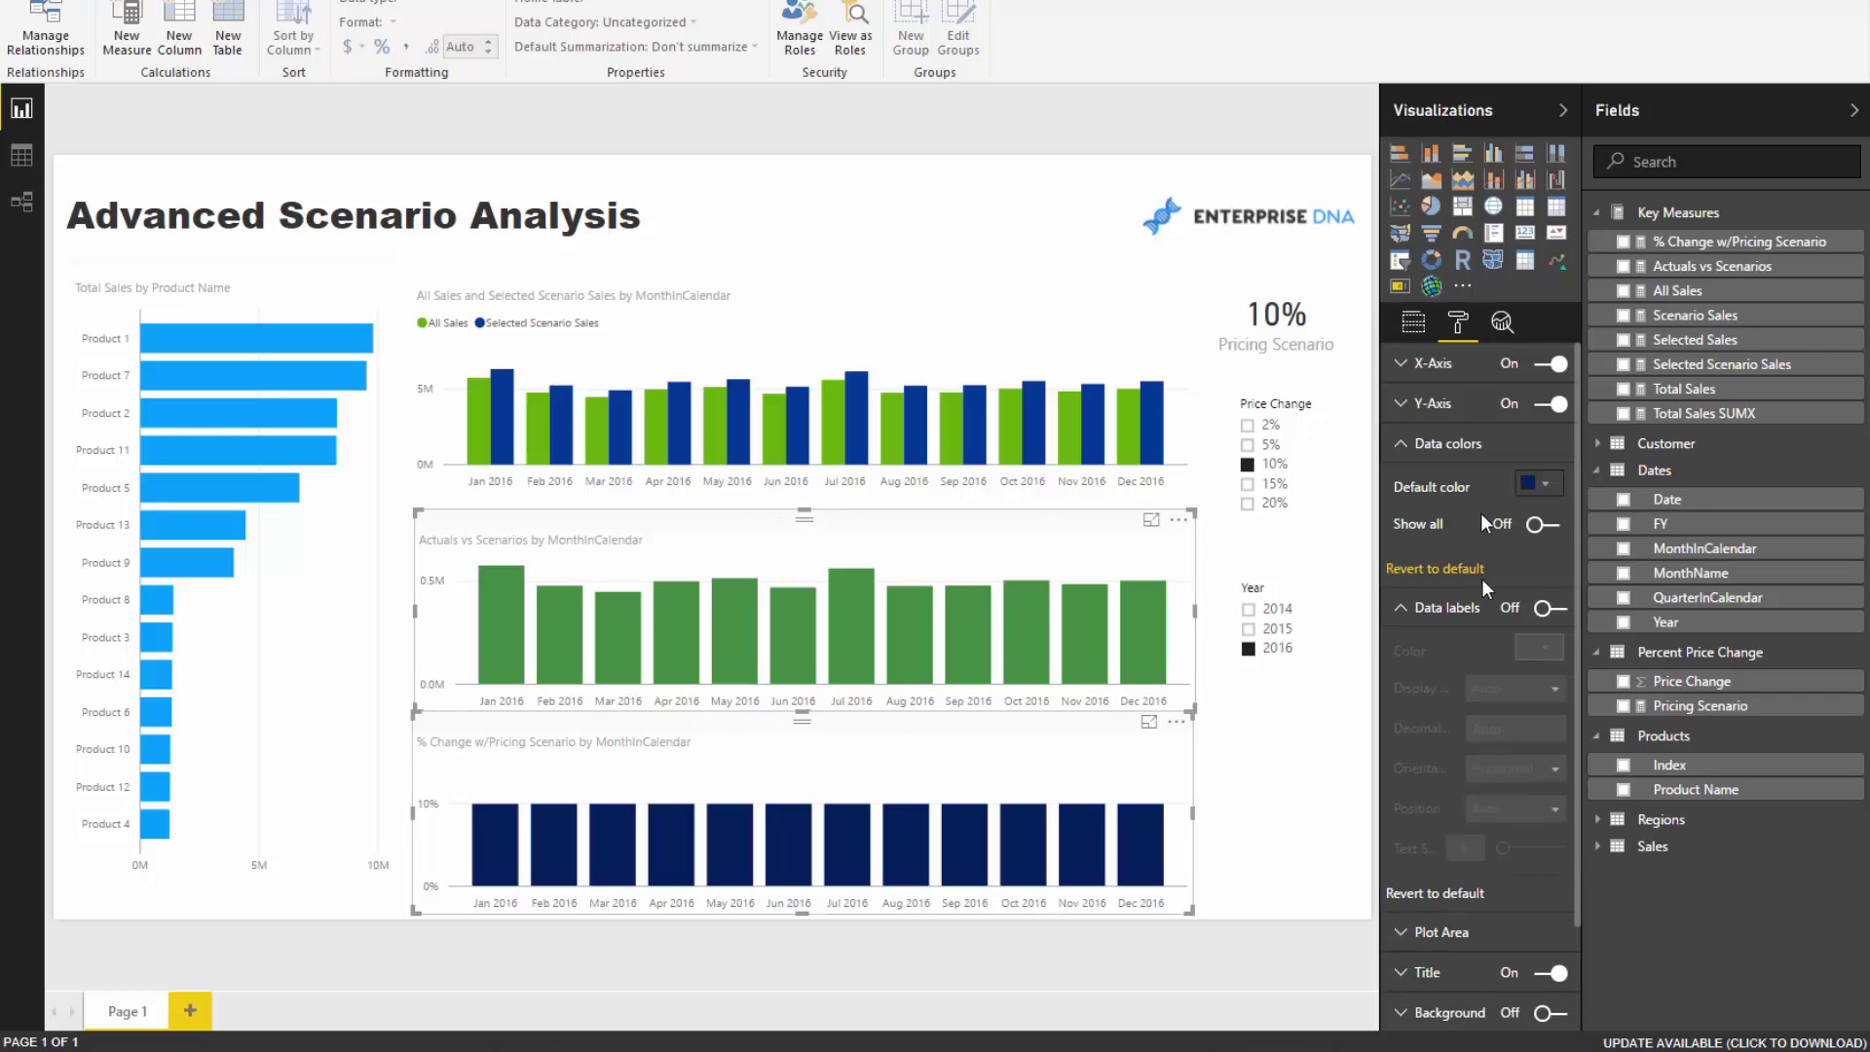
pyautogui.click(1544, 611)
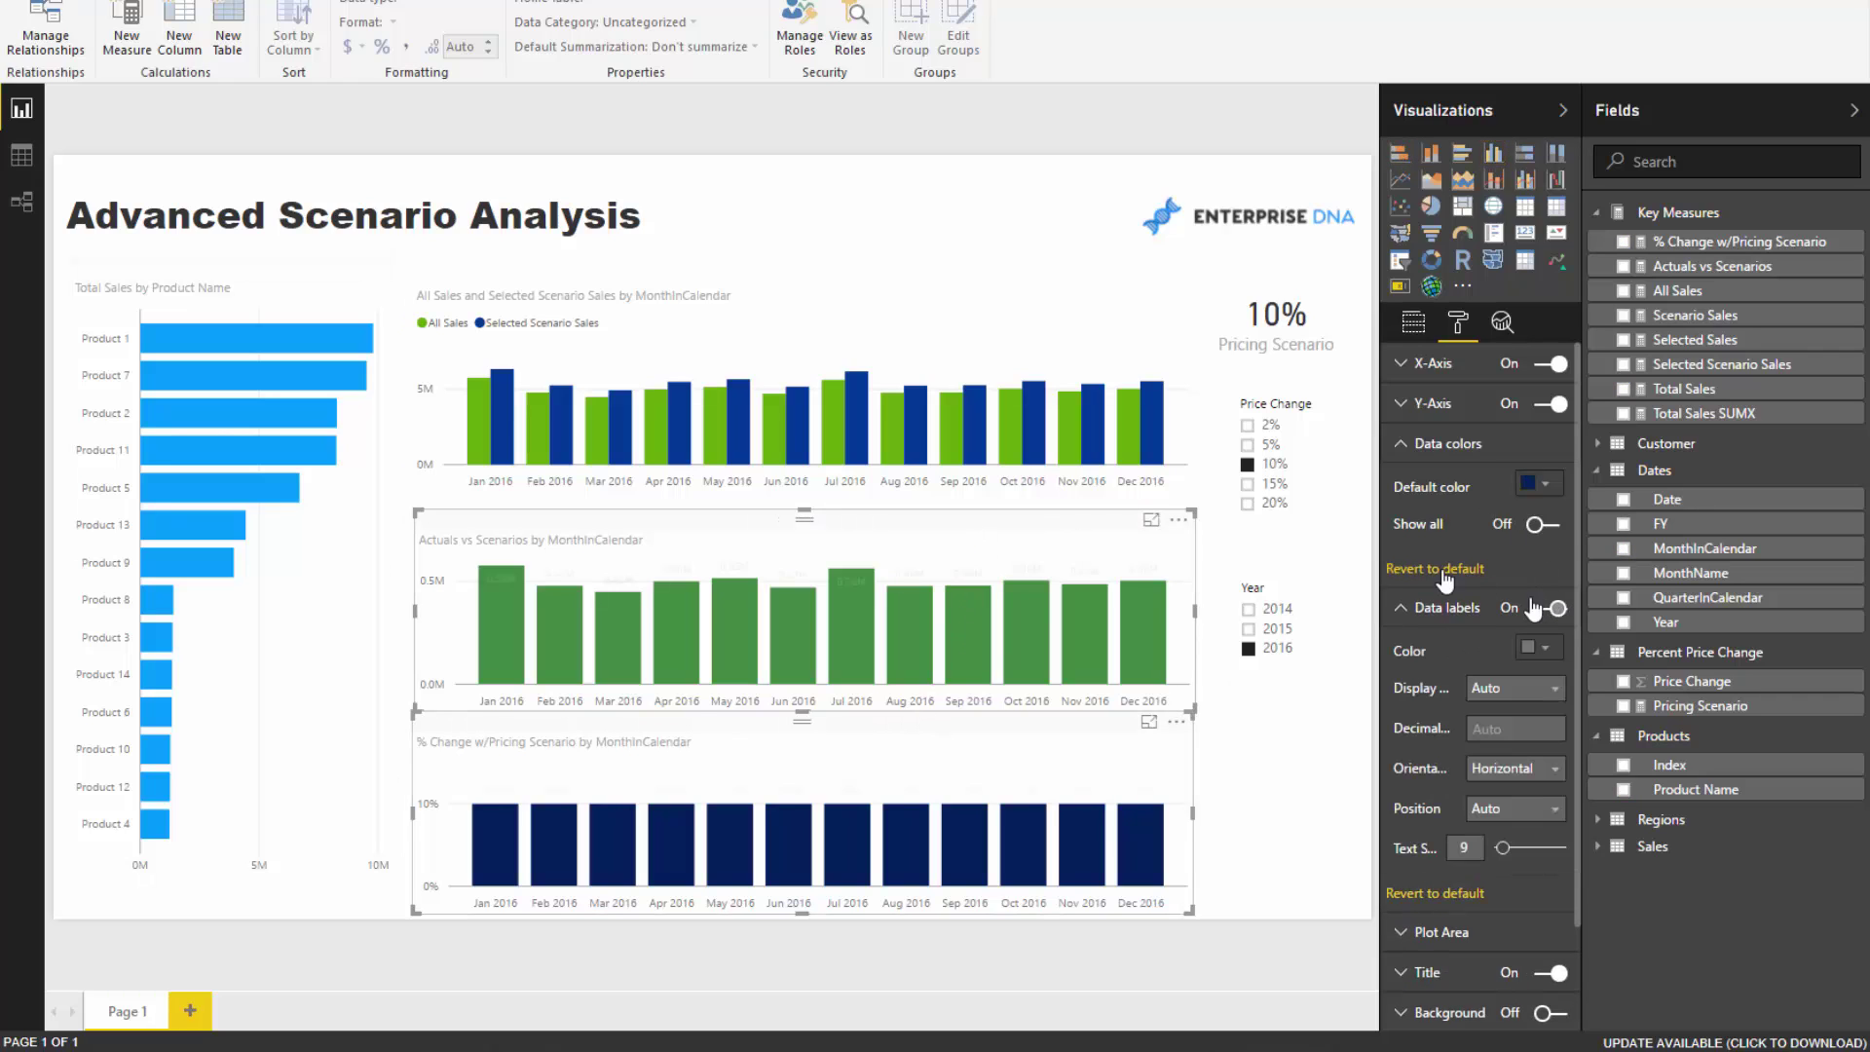
# Turn on data labels for the All Sales and Selected Scenario Sales chart and the product bar chart.
pyautogui.click(991, 309)
pyautogui.click(1413, 321)
pyautogui.click(1458, 323)
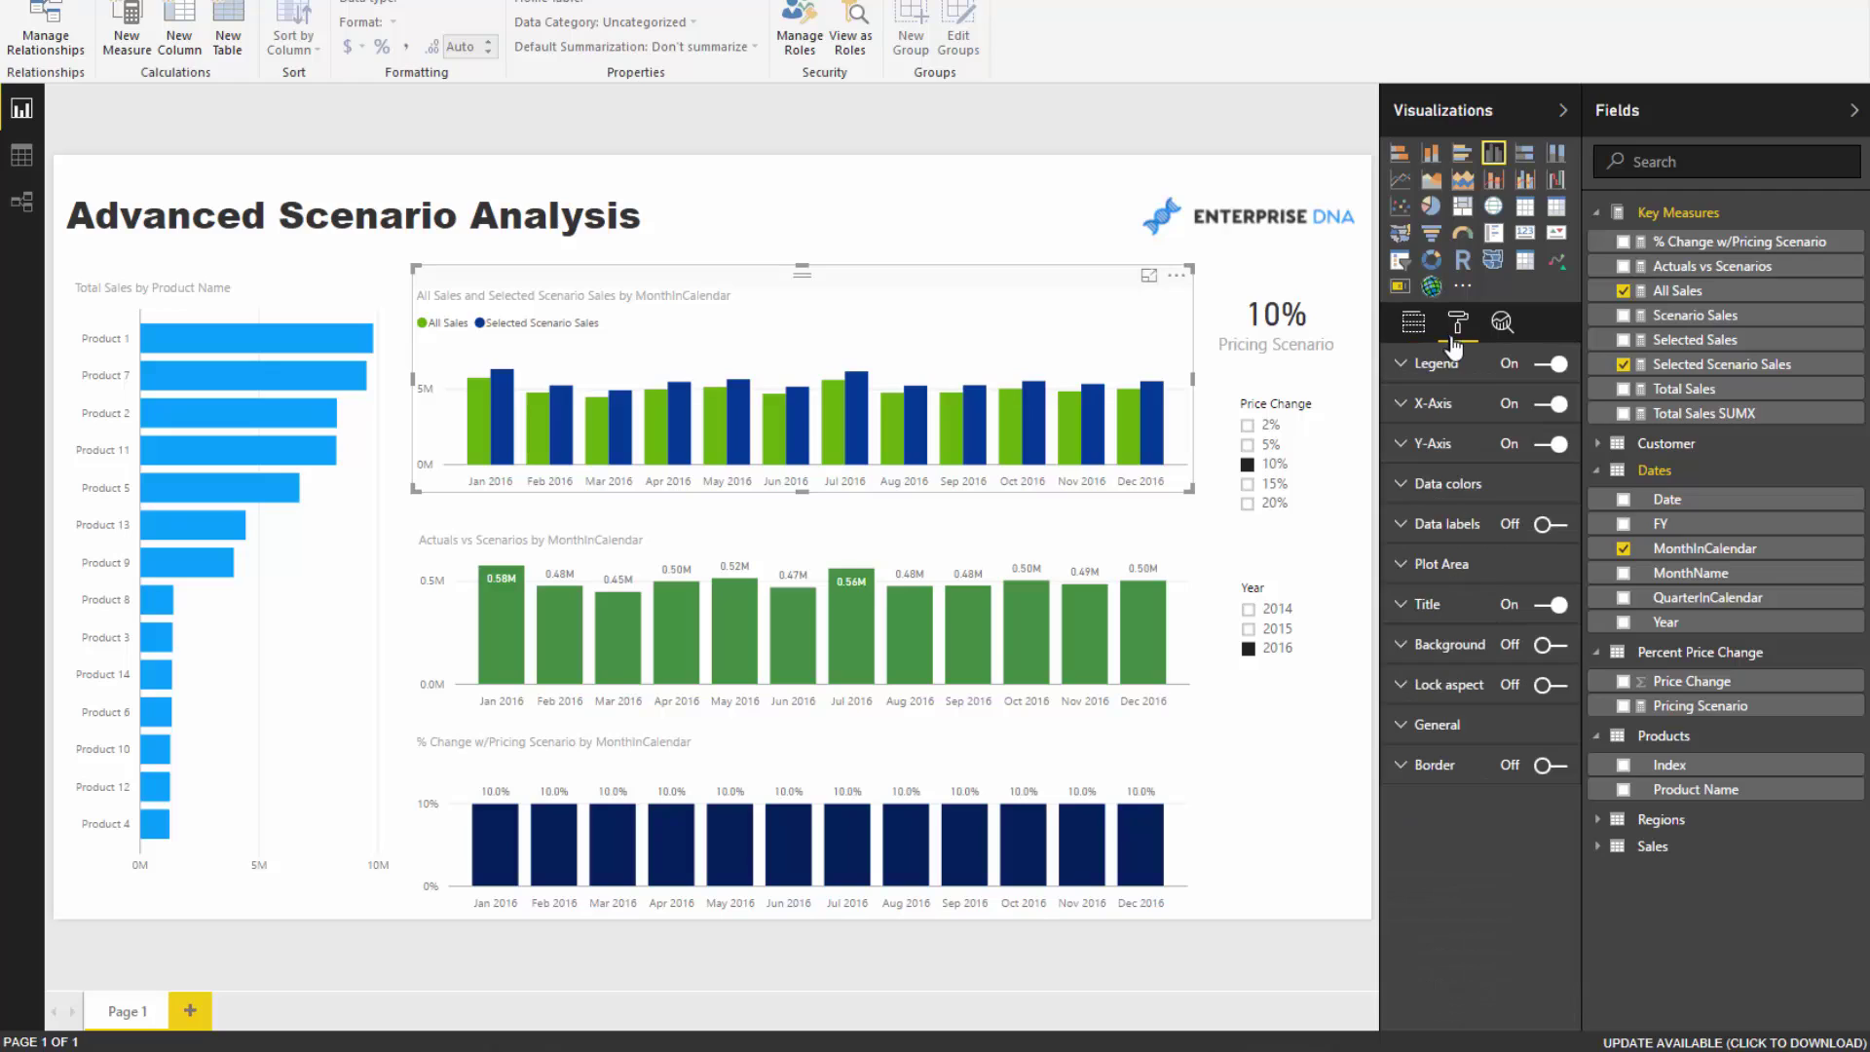
pyautogui.click(1550, 531)
pyautogui.click(317, 300)
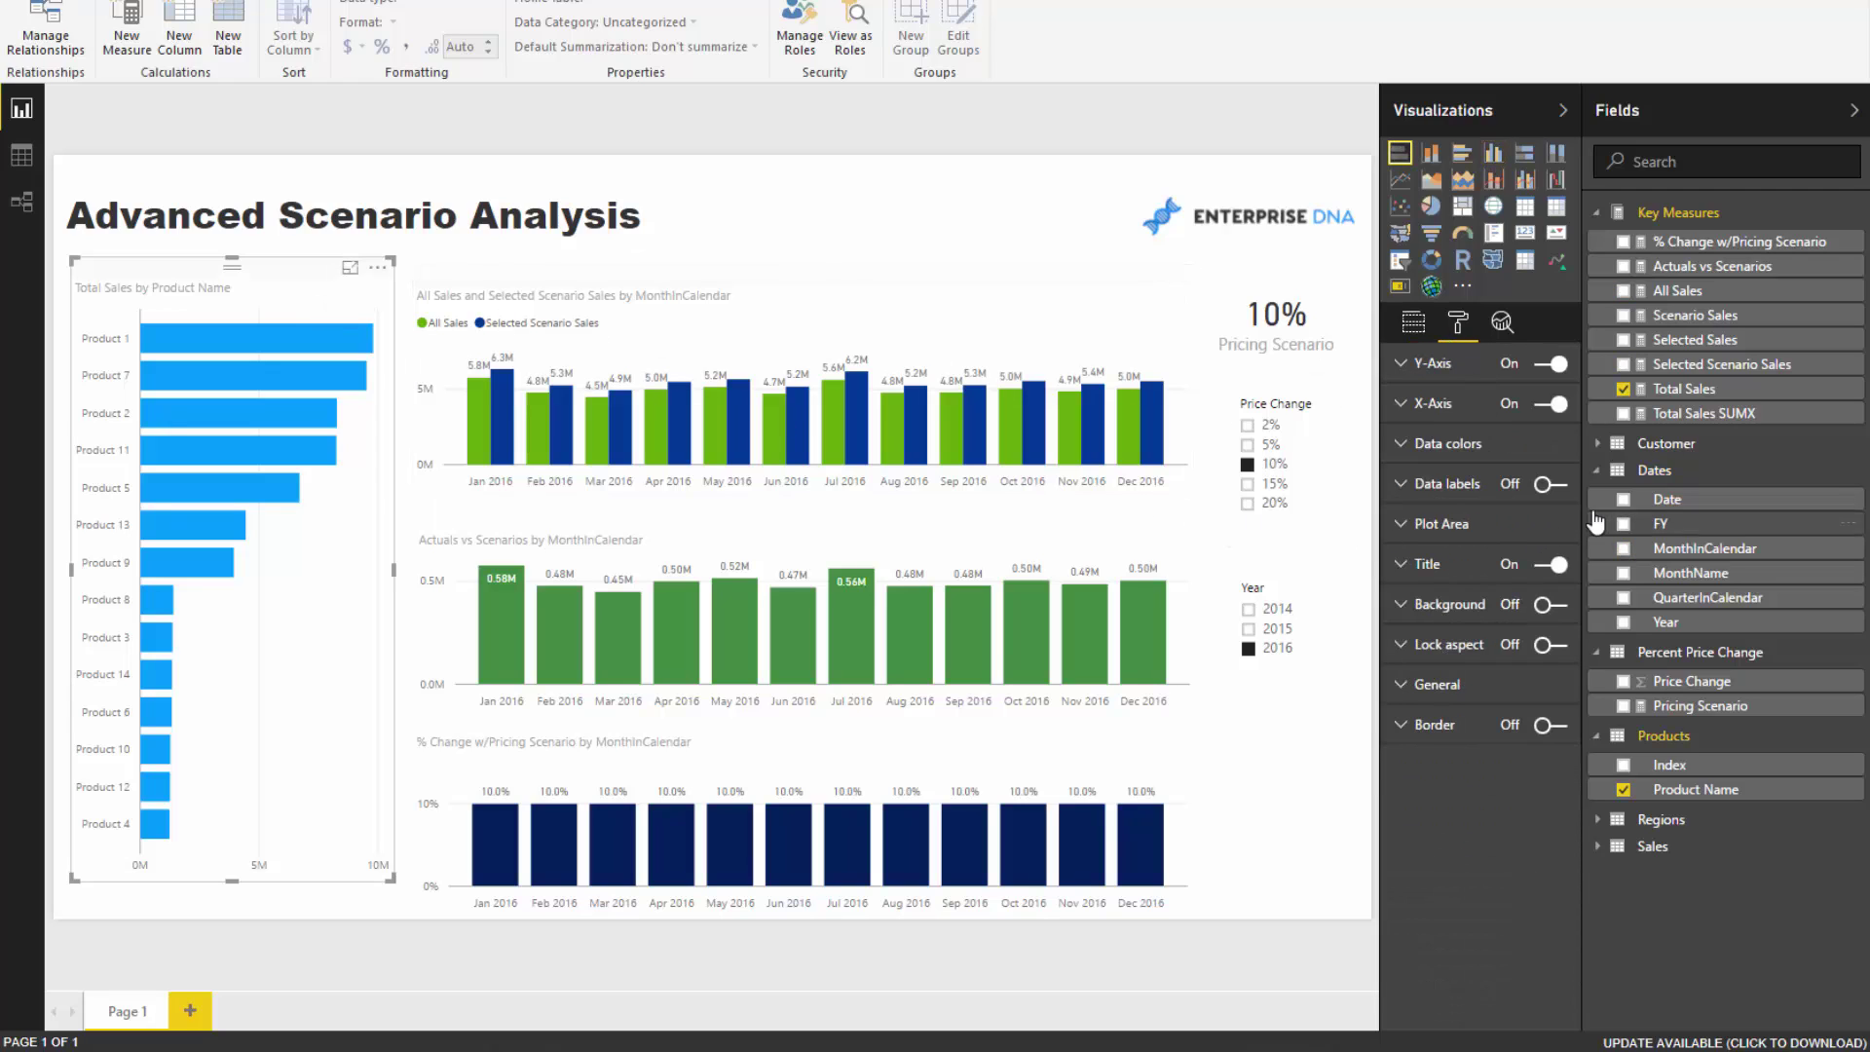
pyautogui.click(1551, 486)
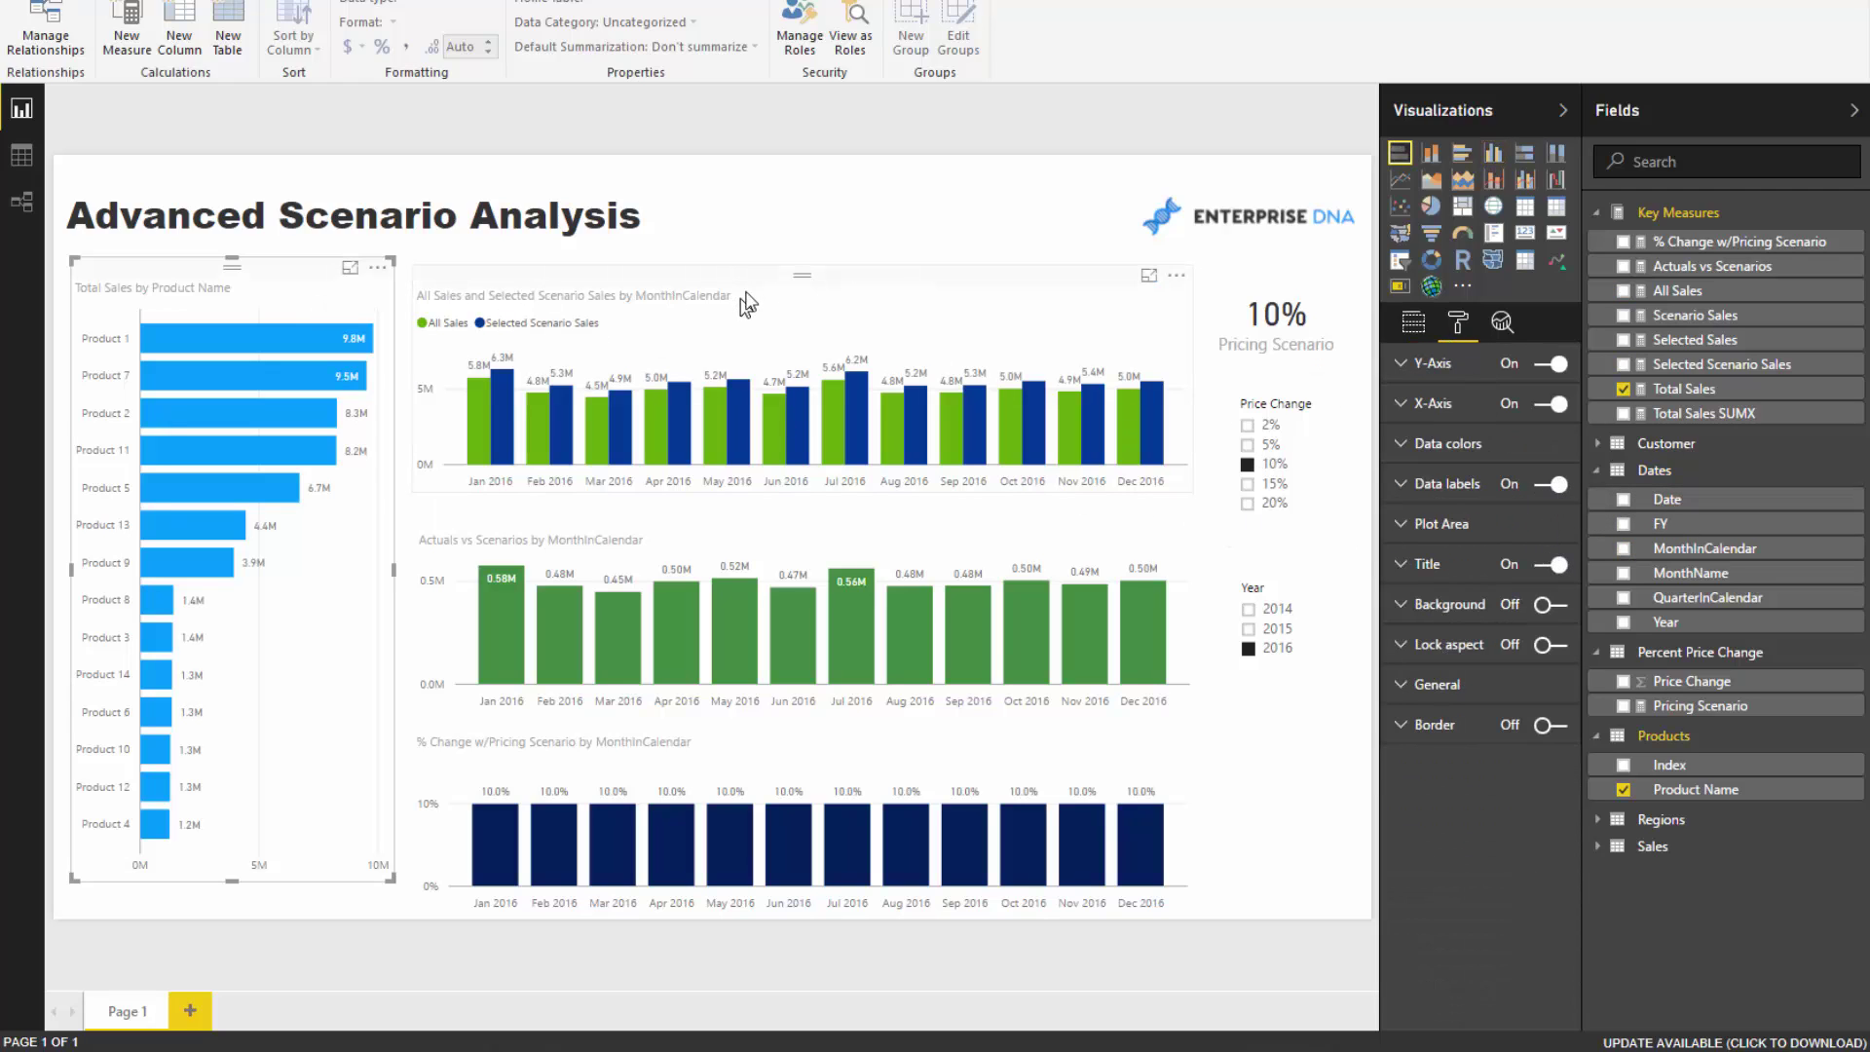
# Nudge the three monthly column charts slightly upward to balance the spacing between them.
pyautogui.click(770, 281)
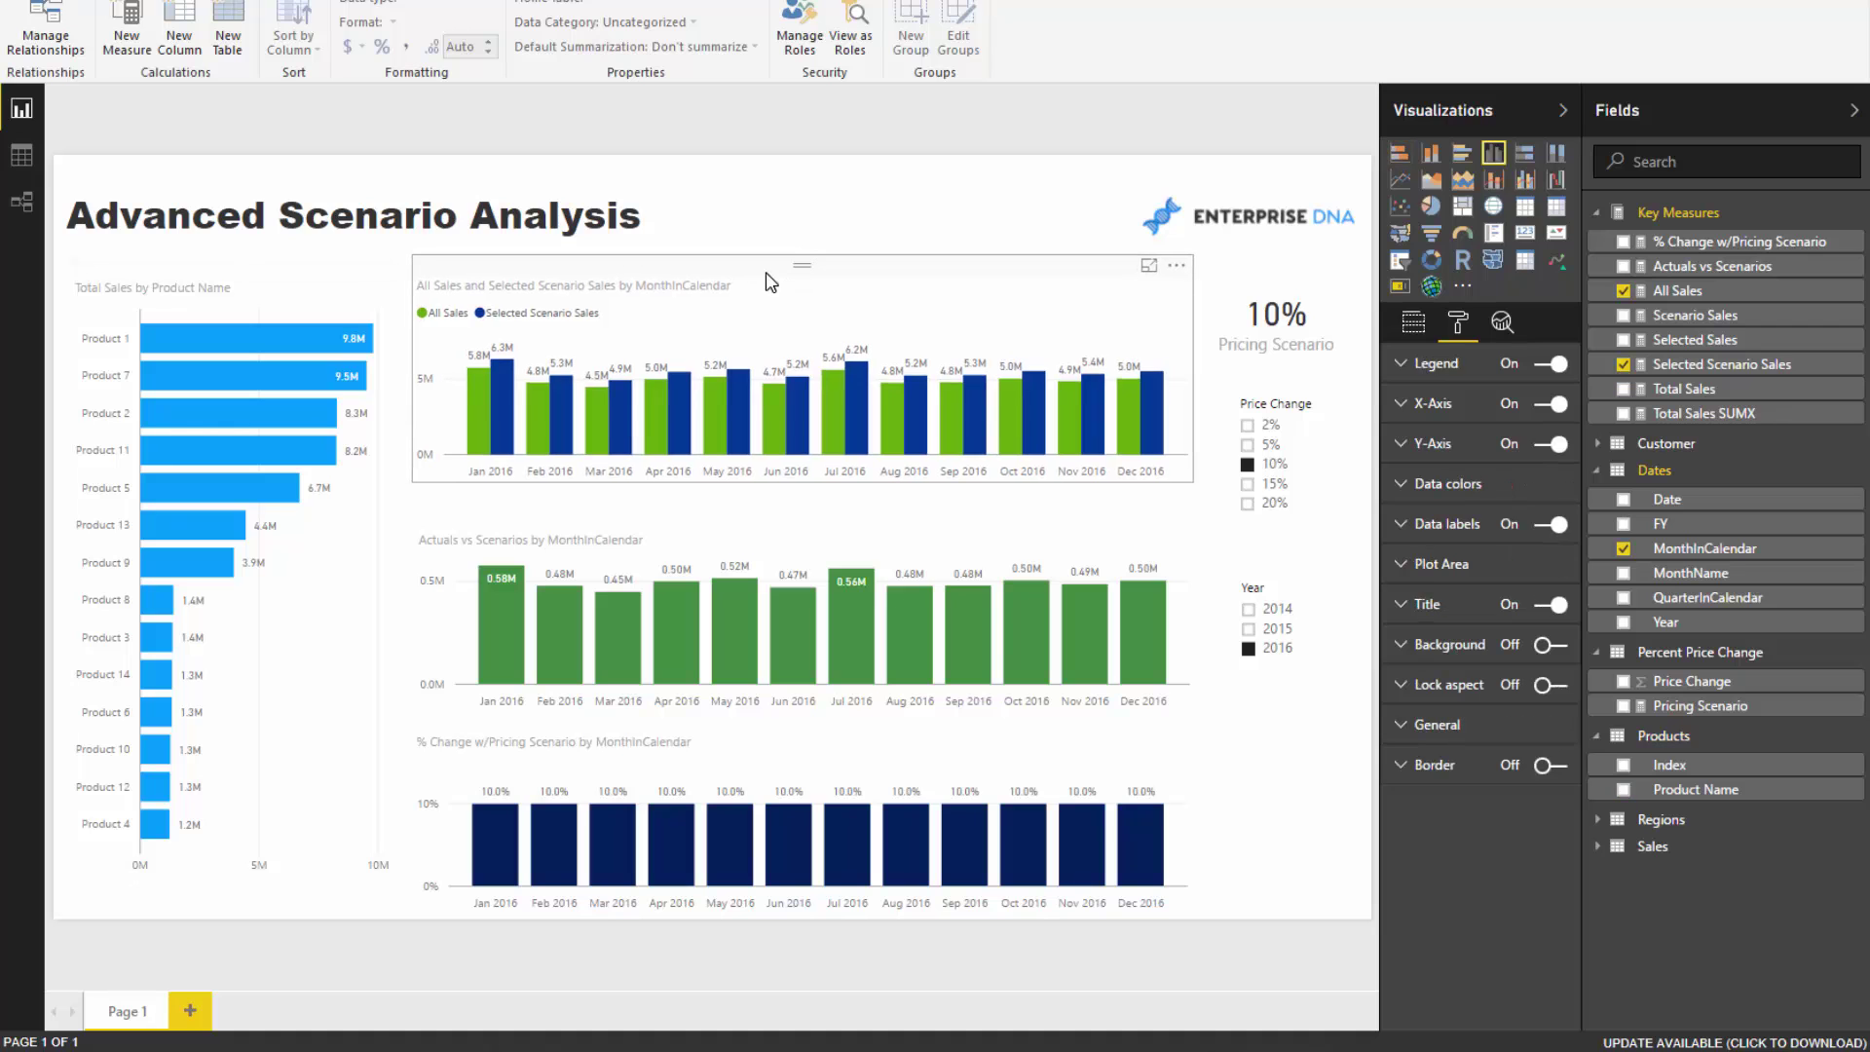
pyautogui.click(814, 502)
pyautogui.click(826, 542)
pyautogui.click(833, 740)
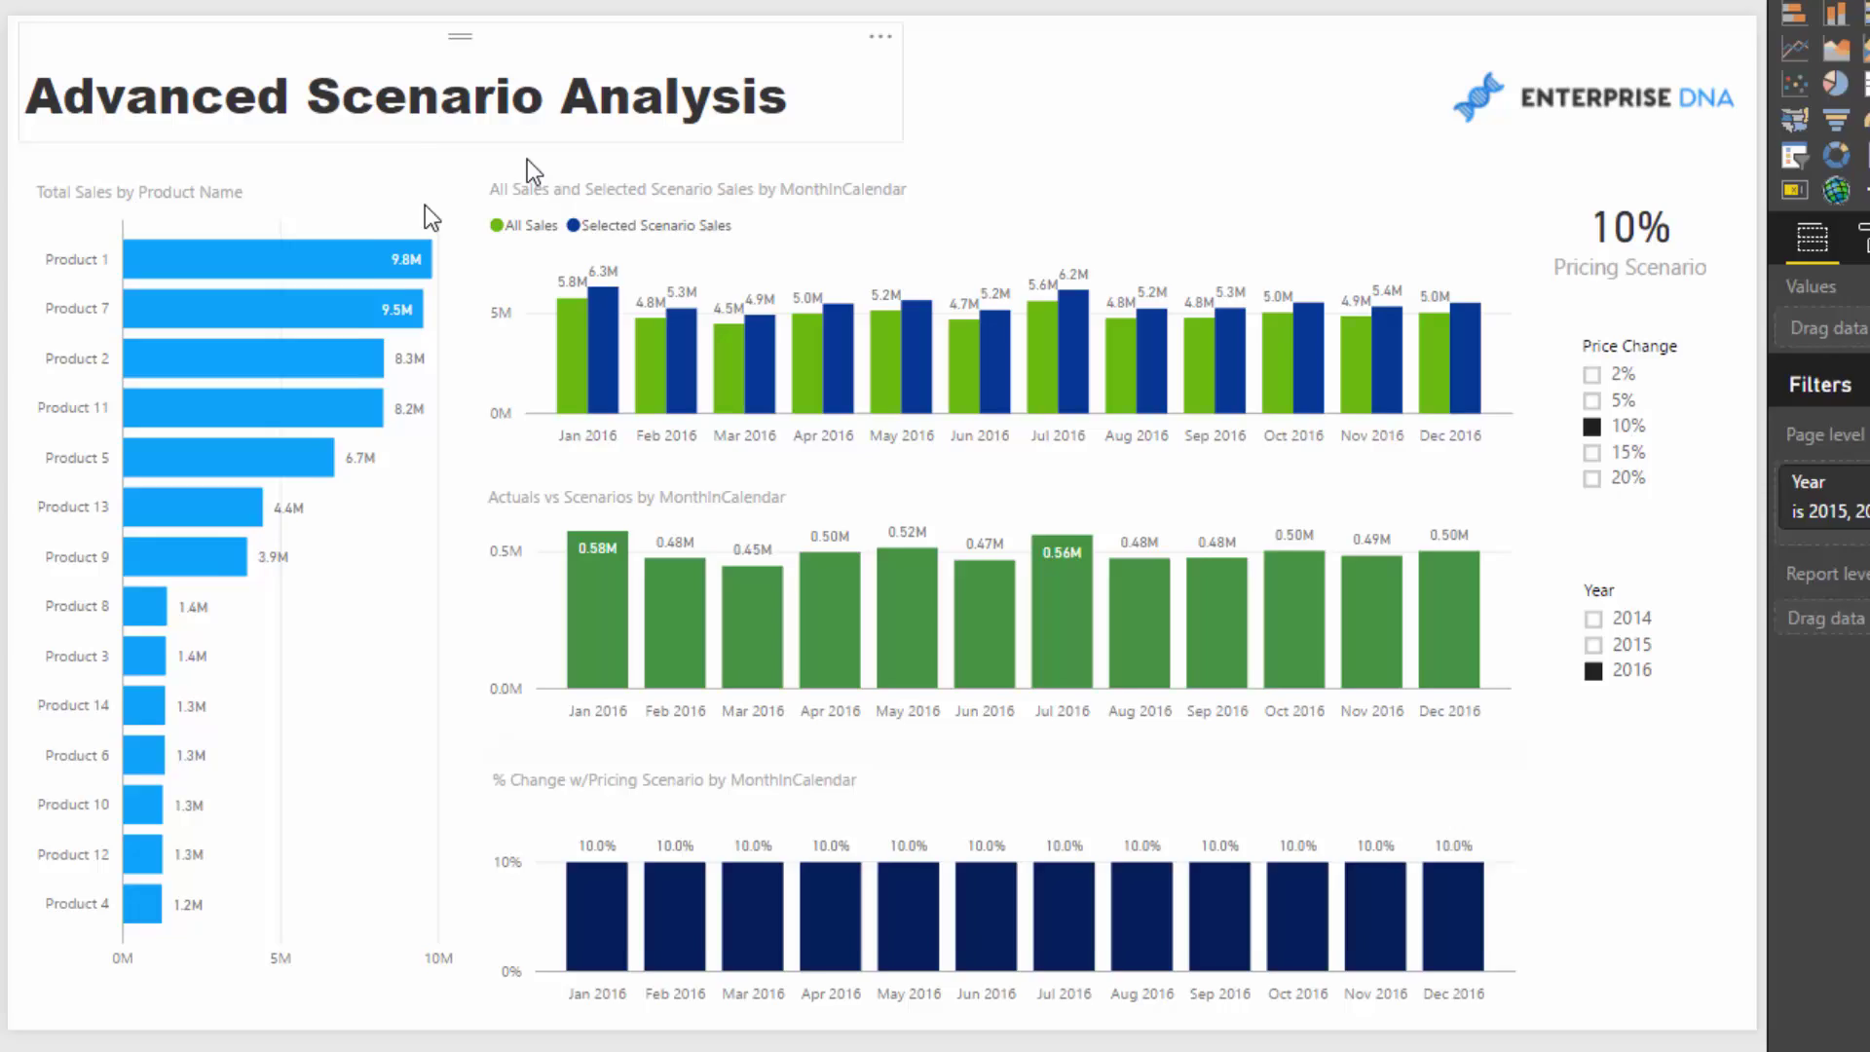
# Set the price change scenario to 20% and select Products 1, 7, 2 and 11 together in the product chart.
pyautogui.click(366, 298)
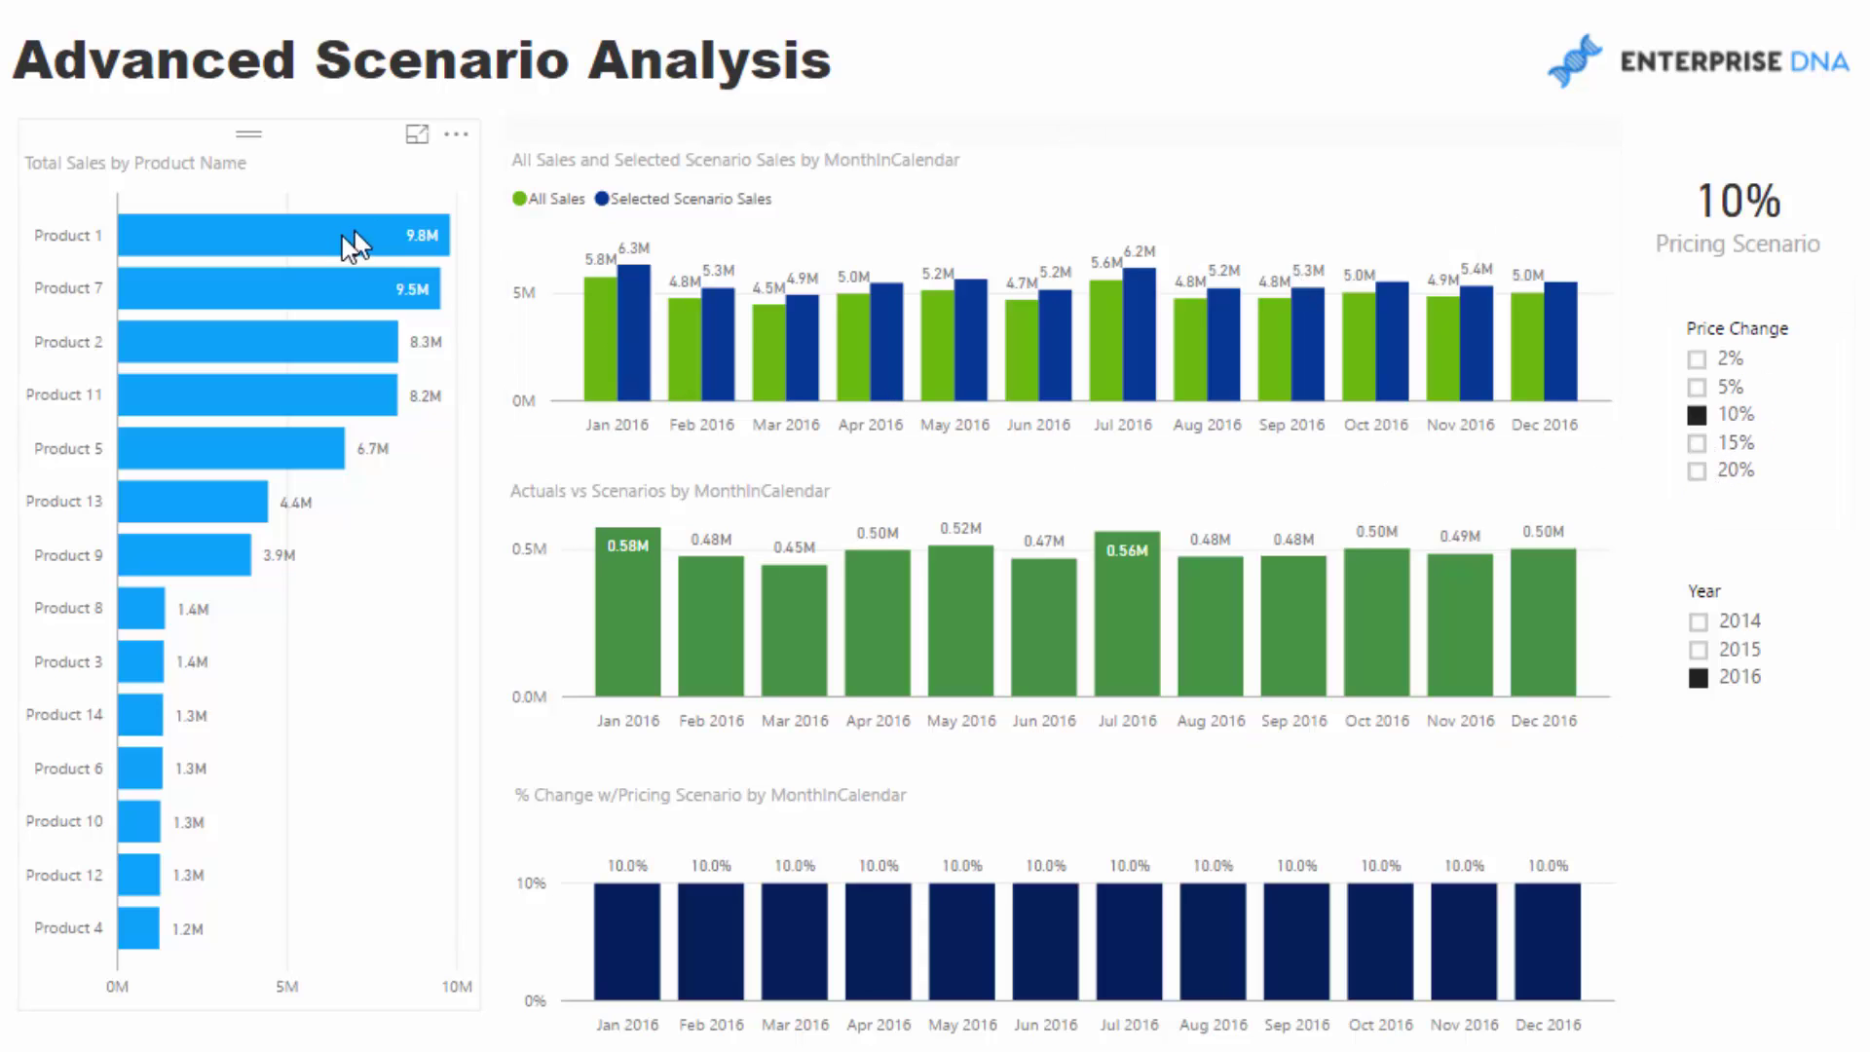
pyautogui.click(1696, 472)
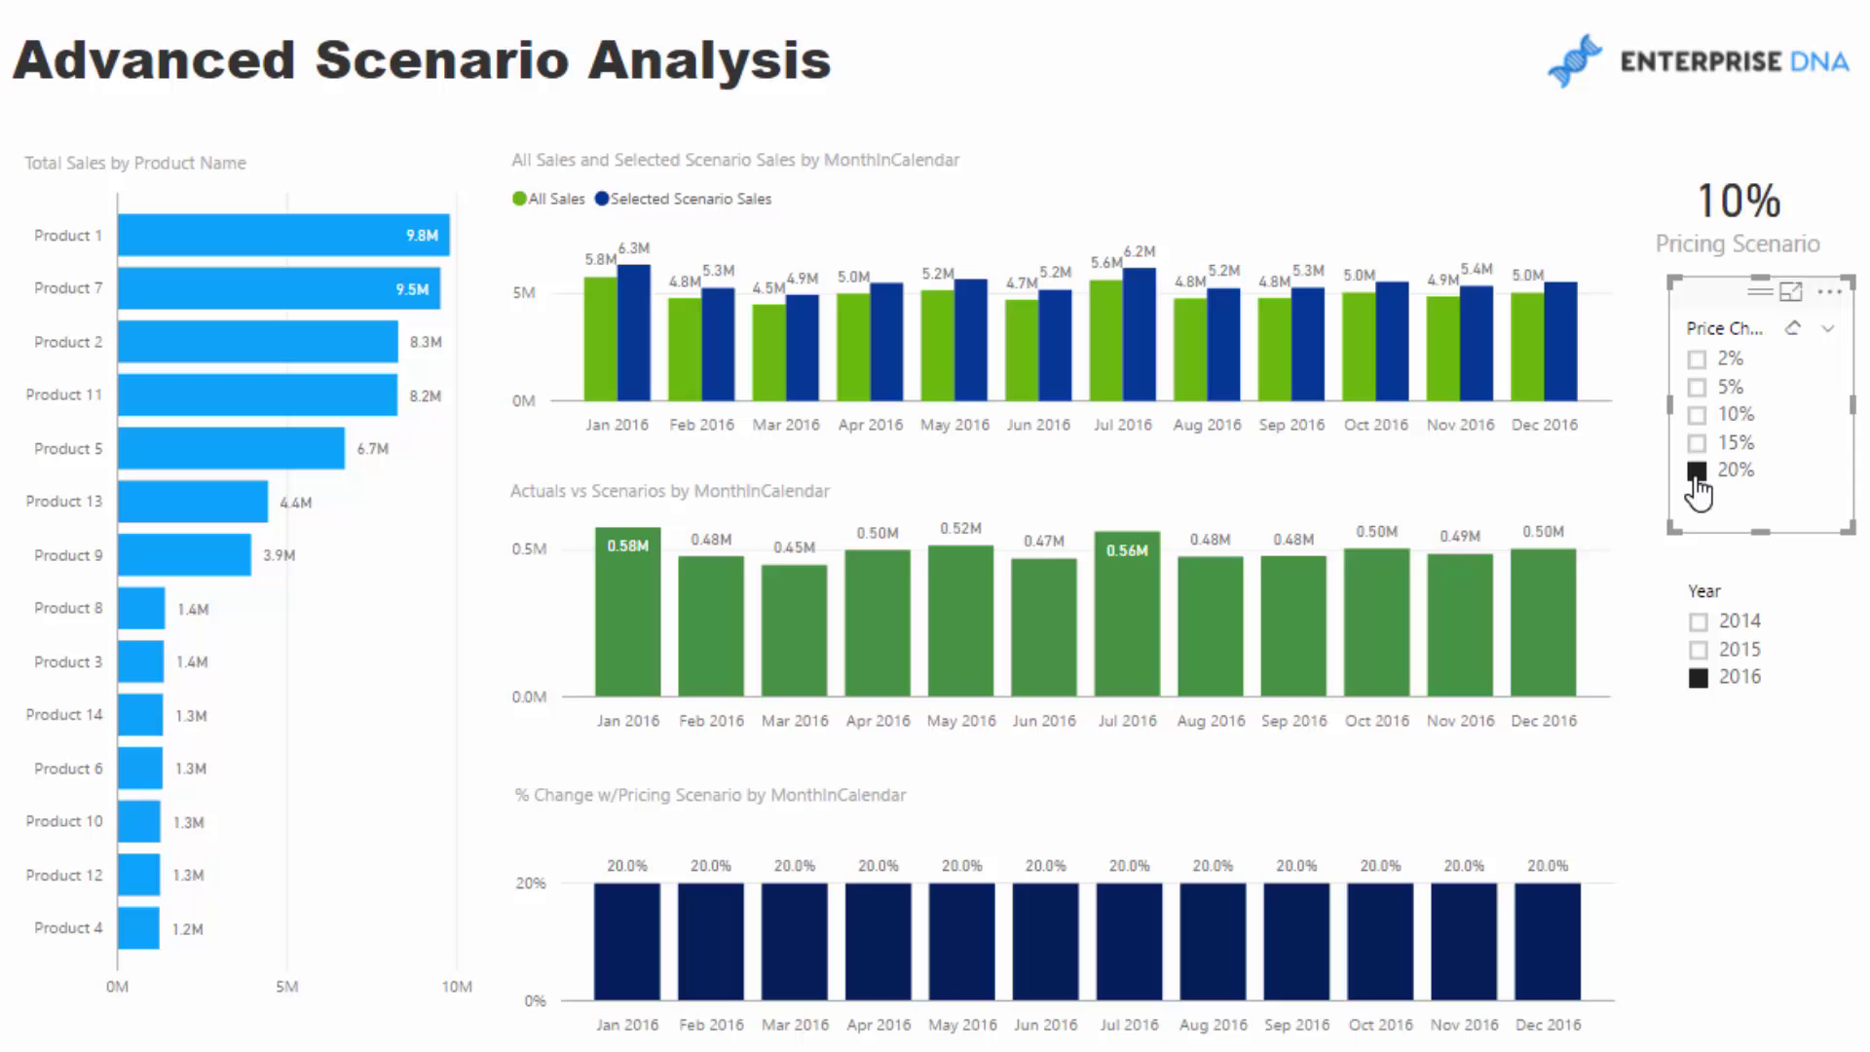
pyautogui.keyDown('ctrl'); pyautogui.click(345, 284); pyautogui.keyUp('ctrl')
pyautogui.keyDown('ctrl'); pyautogui.click(335, 339); pyautogui.keyUp('ctrl')
pyautogui.keyDown('ctrl'); pyautogui.click(330, 397); pyautogui.keyUp('ctrl')
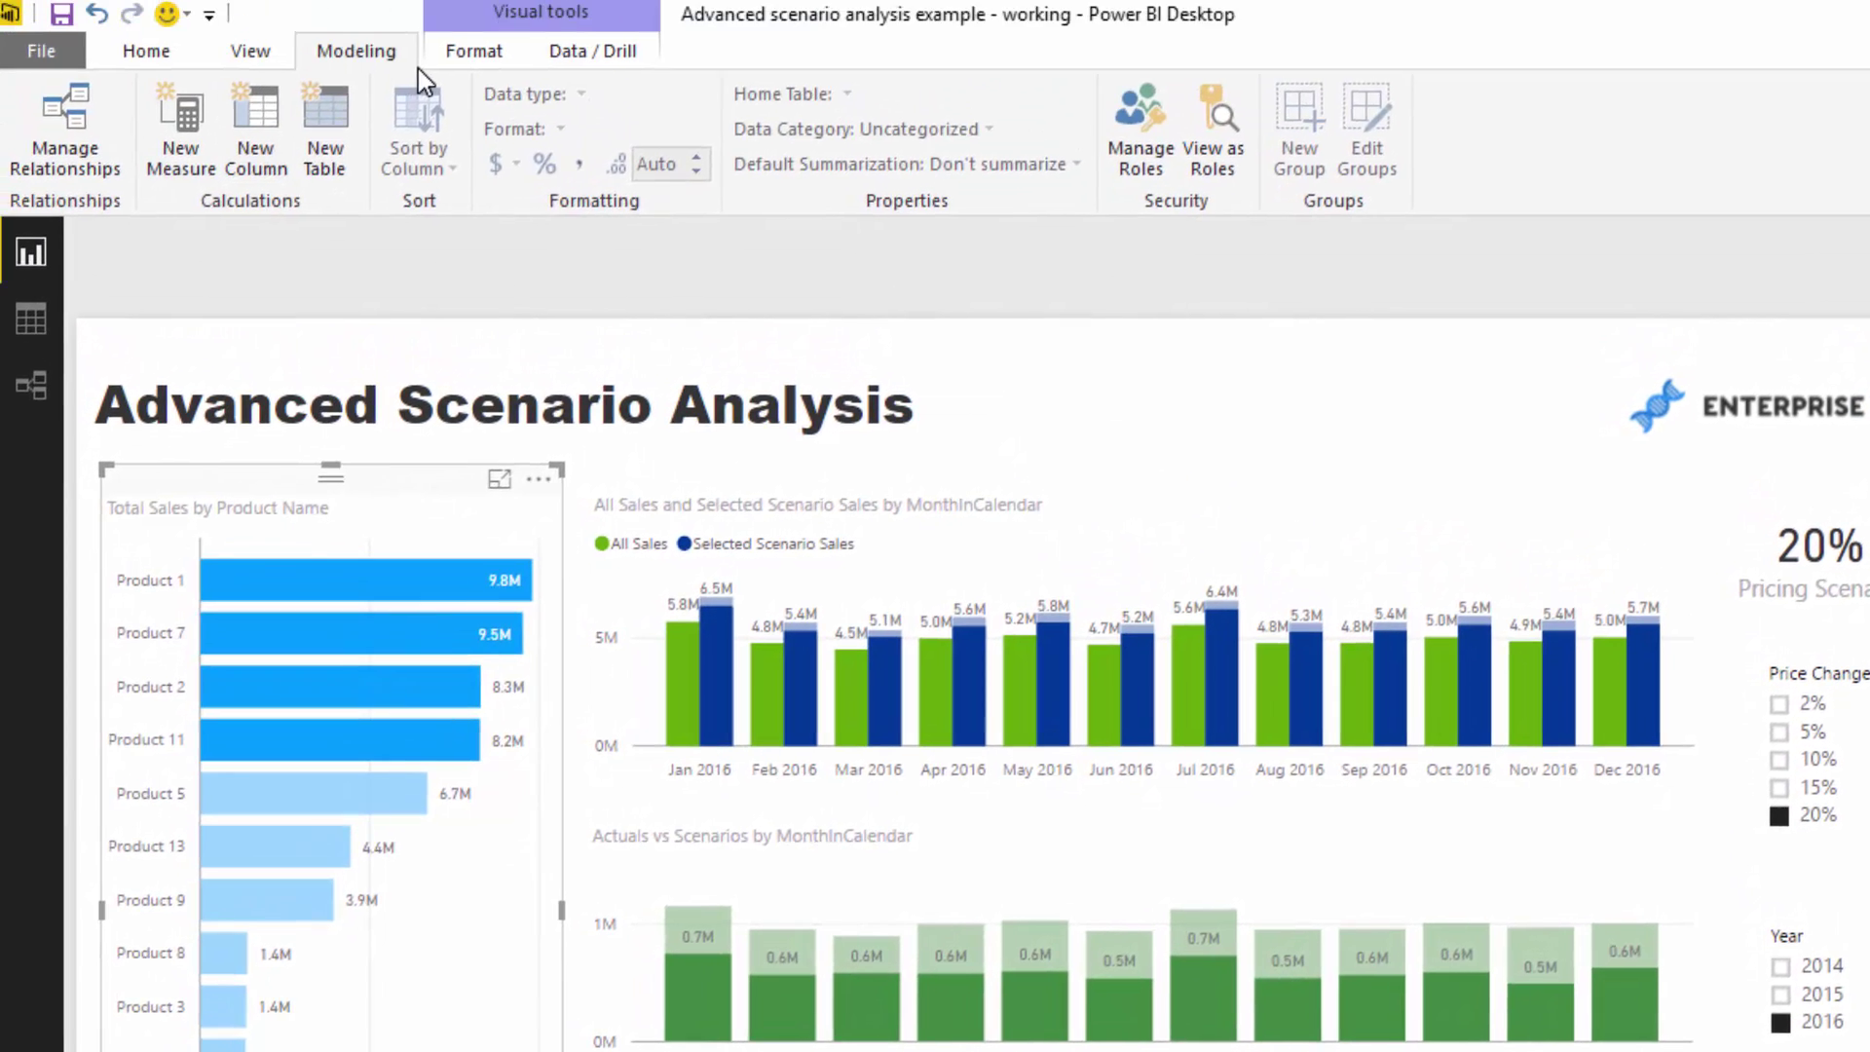
# Edit the product bar chart's interactions so it filters the Actuals vs Scenarios and the All Sales and Selected Scenario Sales charts.
pyautogui.click(418, 54)
pyautogui.click(56, 126)
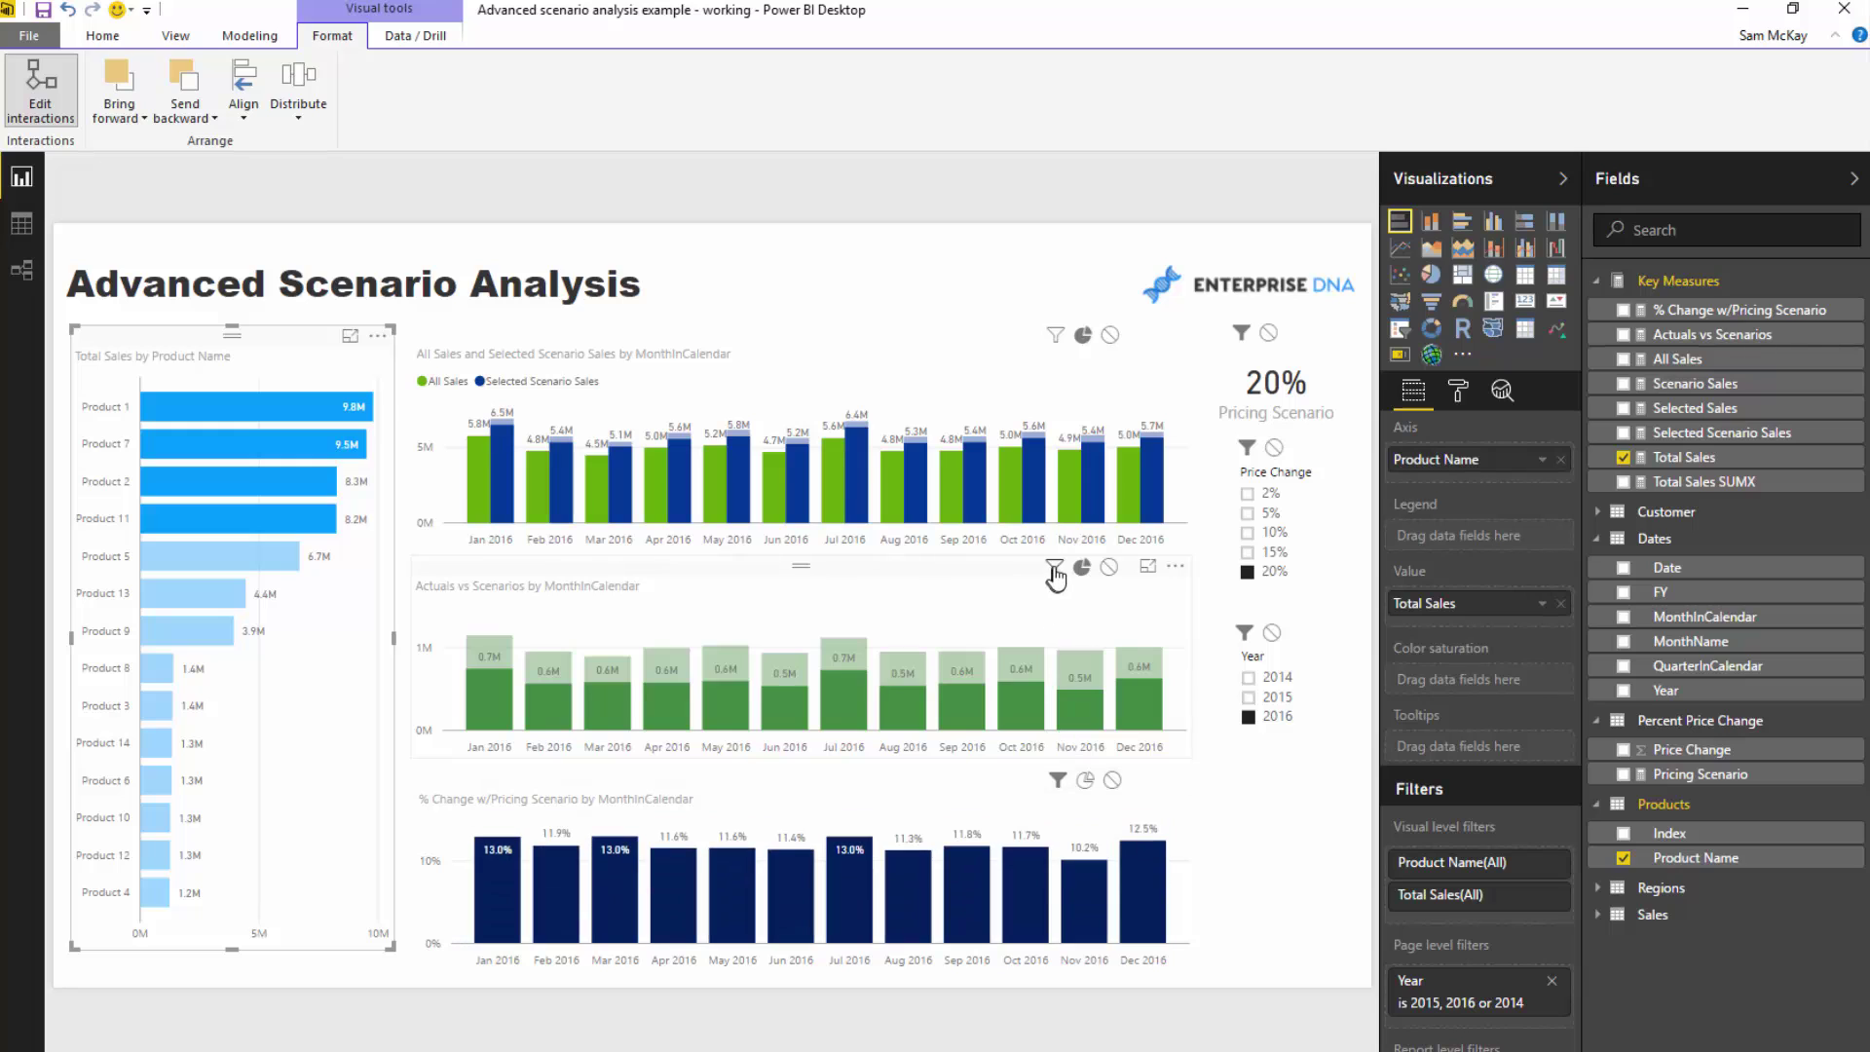
pyautogui.click(1054, 568)
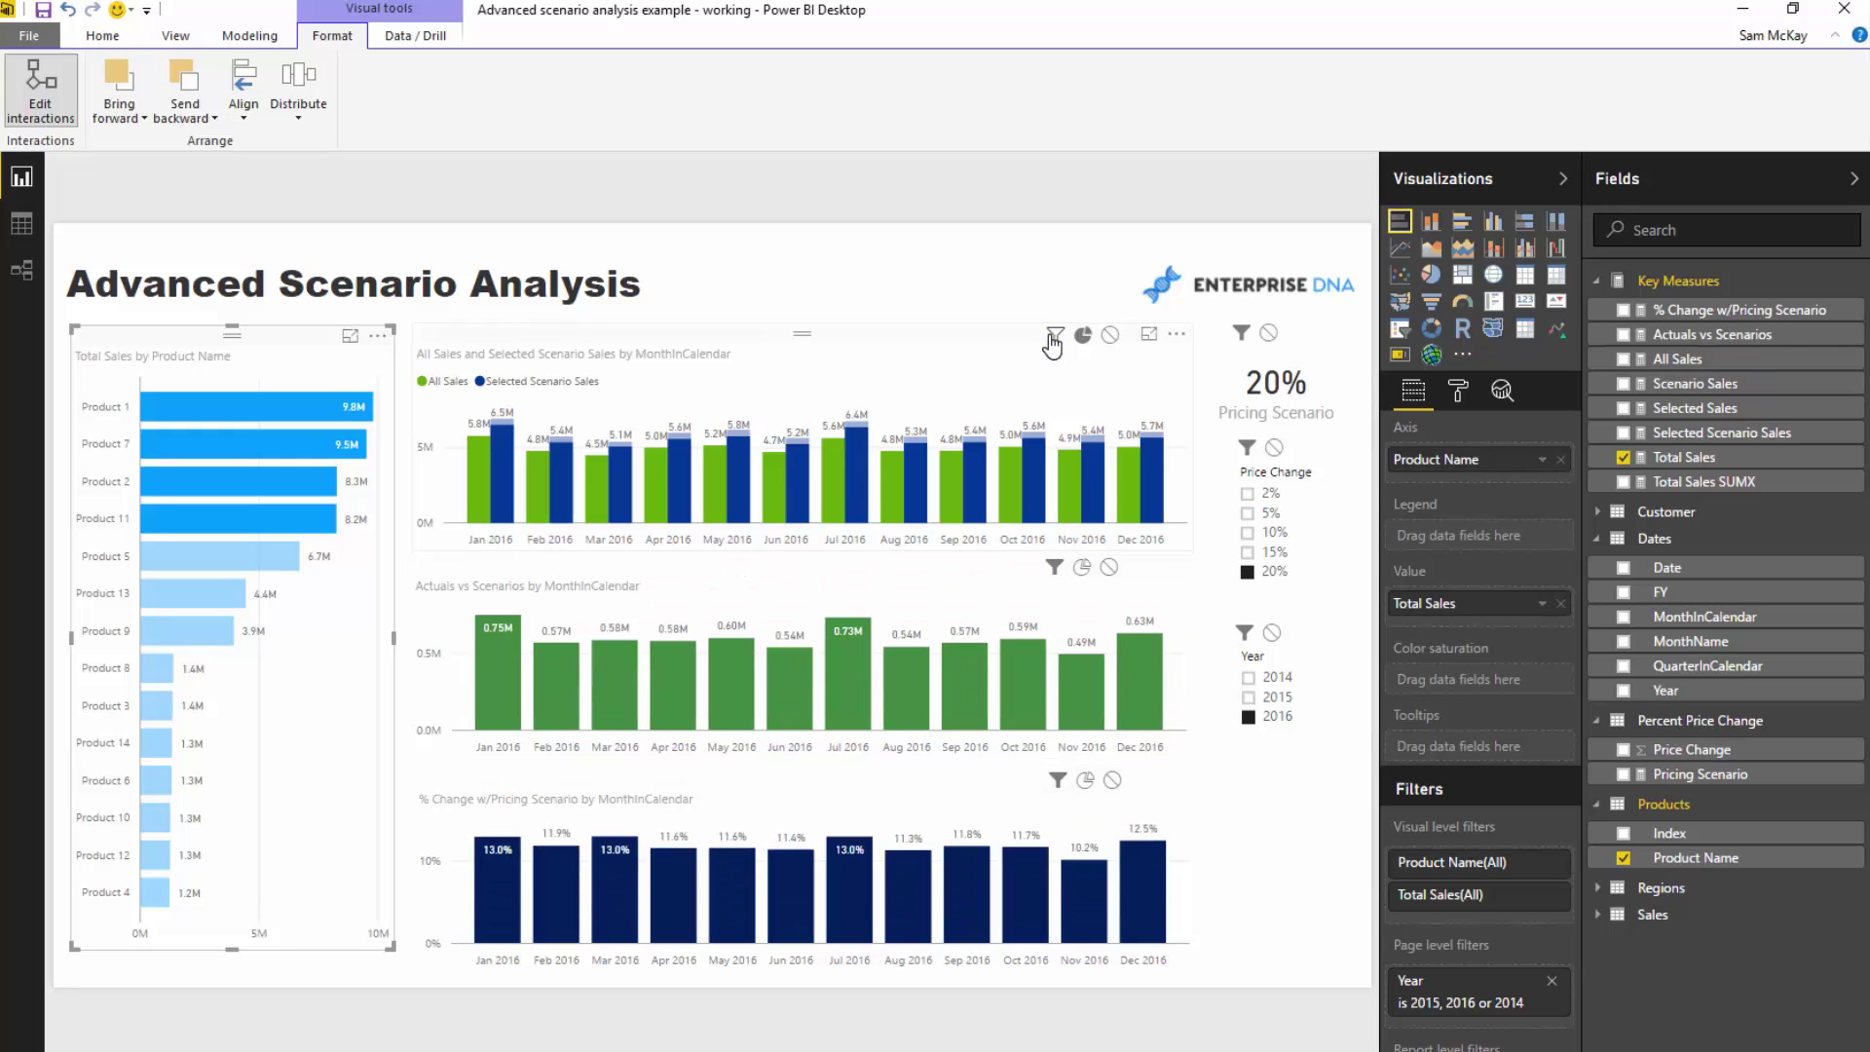
pyautogui.click(1055, 334)
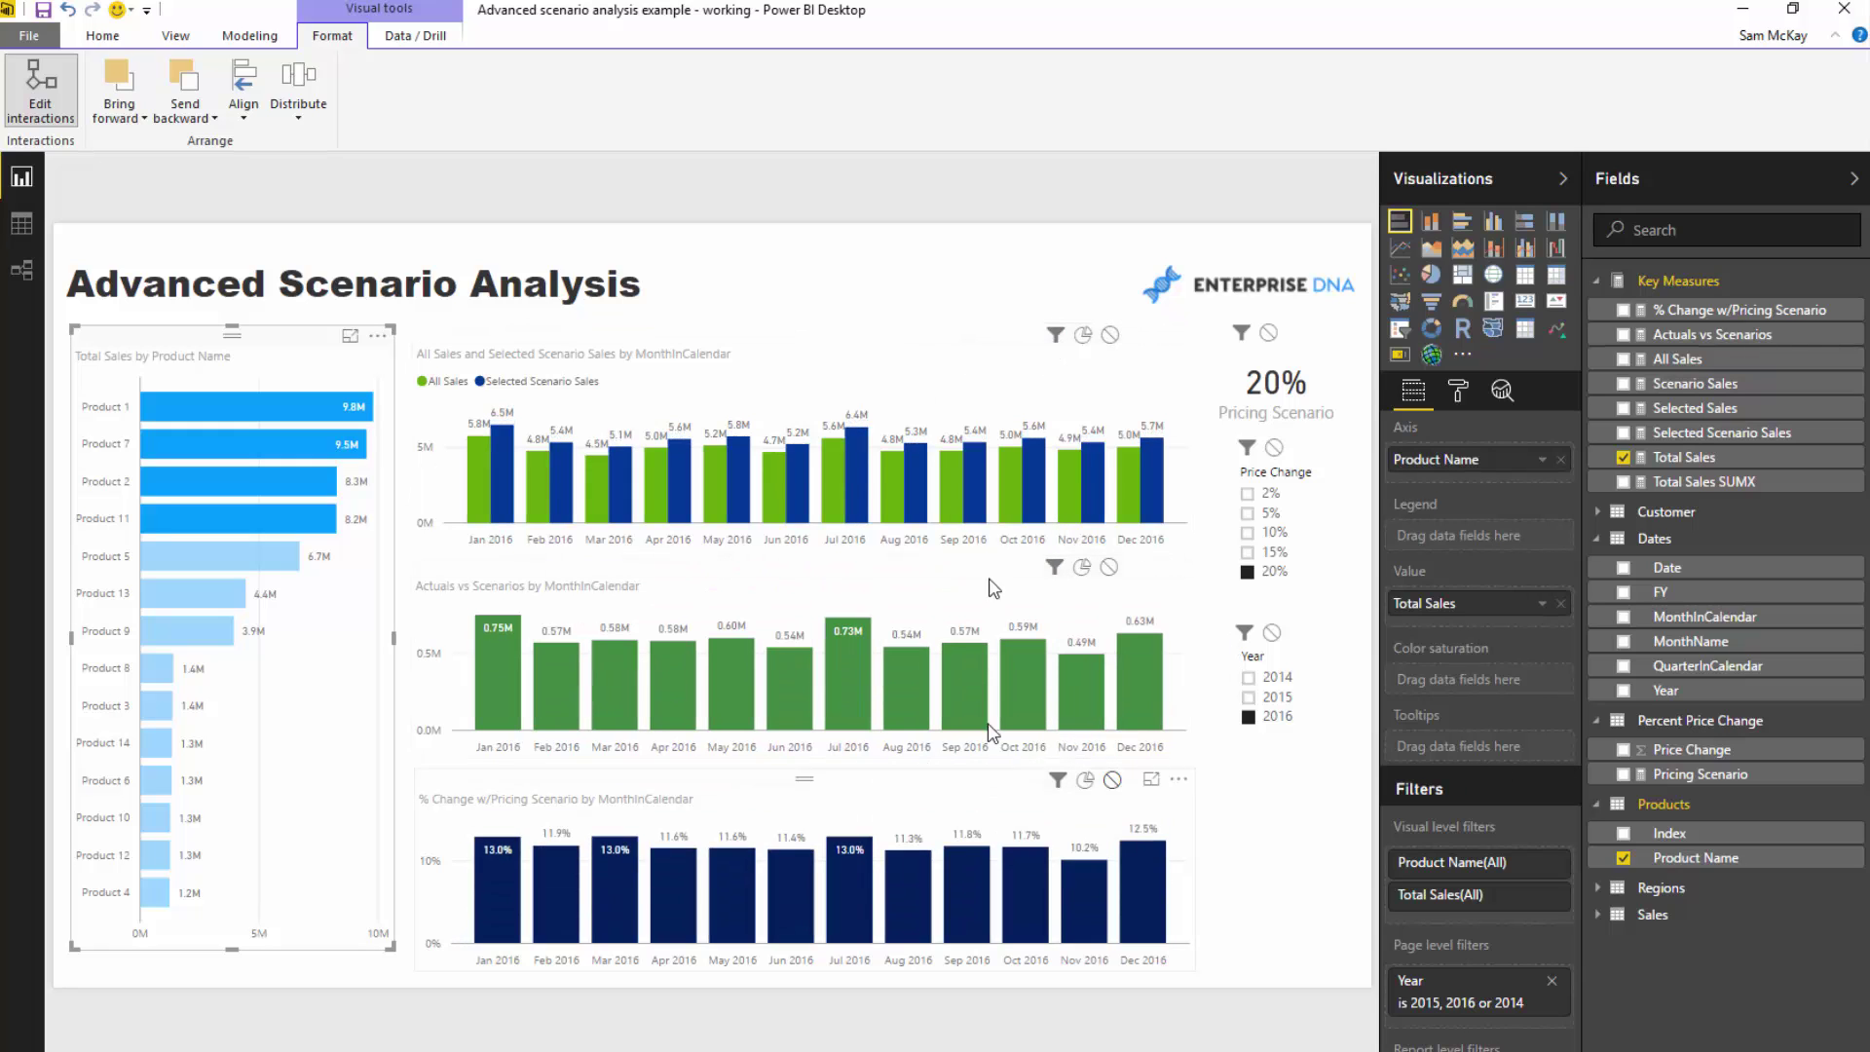
pyautogui.click(1081, 325)
# Duplicate the Pricing Scenario card, make the copy show % Change w/Pricing Scenario, and place it beside the % change chart.
pyautogui.click(1254, 359)
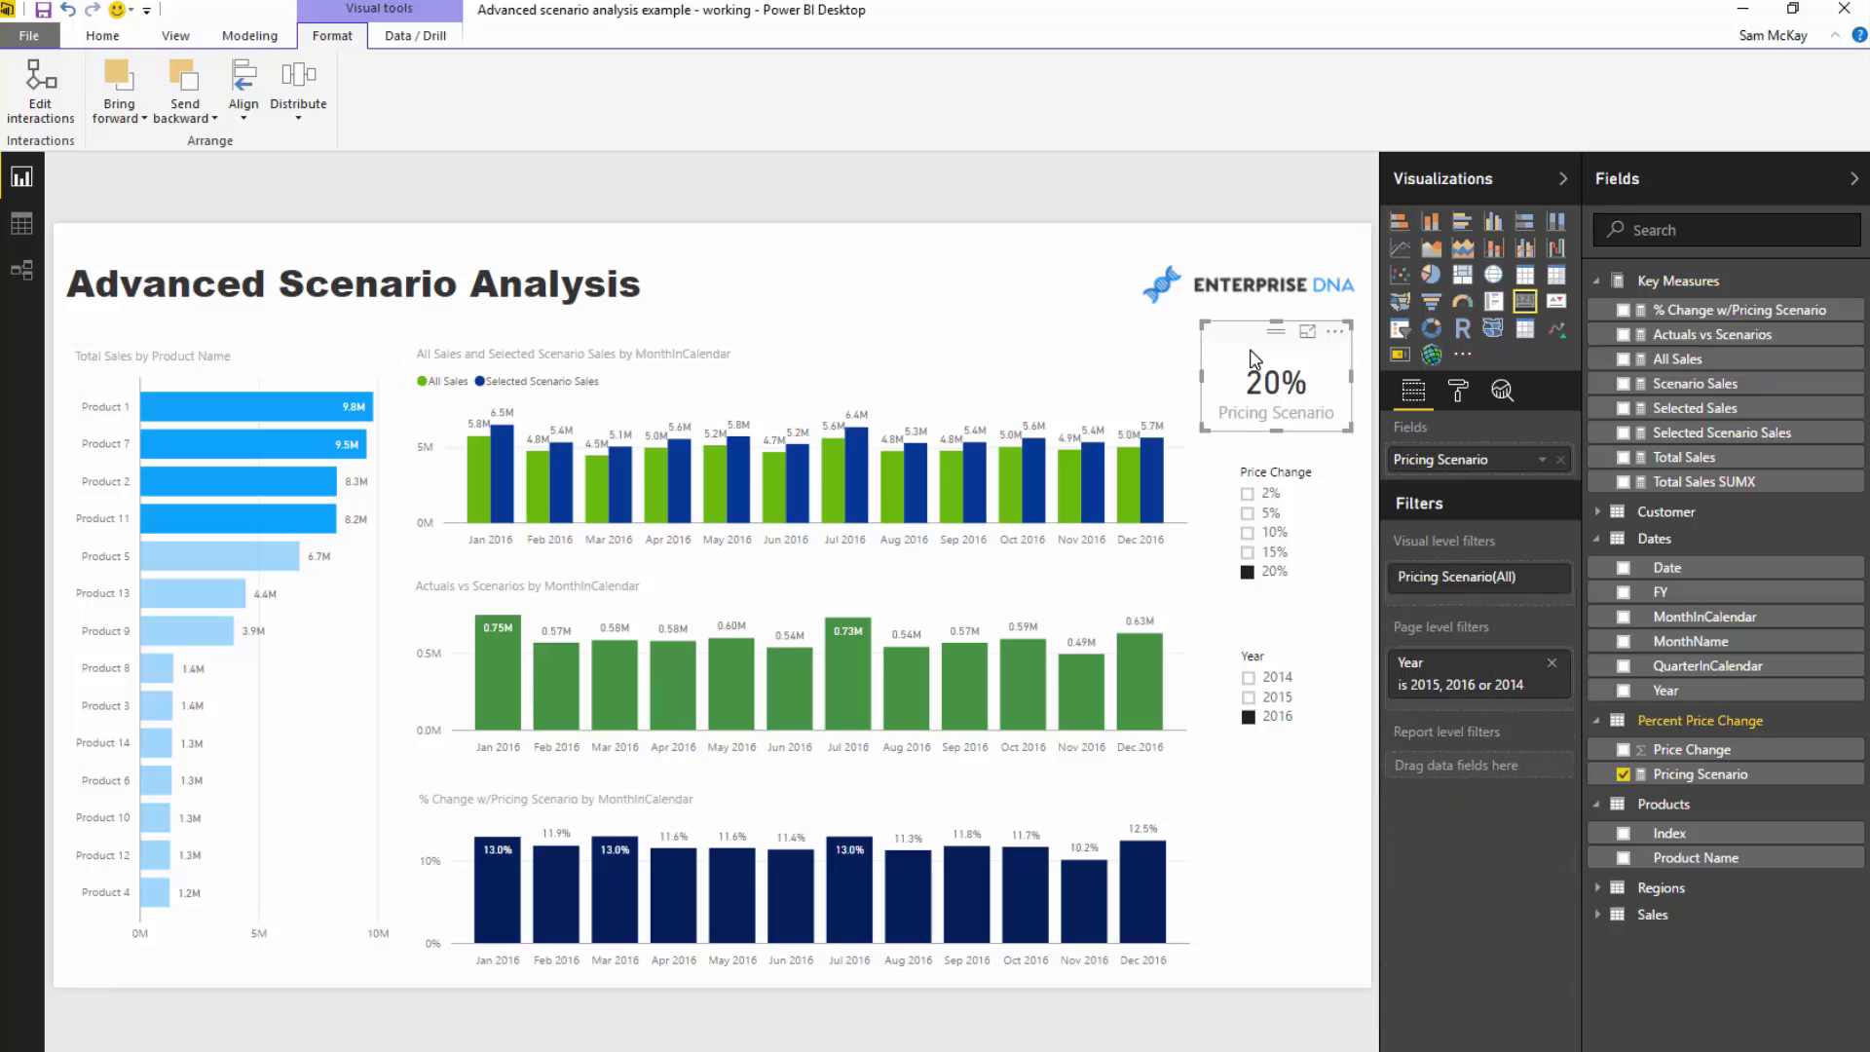
pyautogui.hotkey('ctrl', 'c')
pyautogui.hotkey('ctrl', 'v')
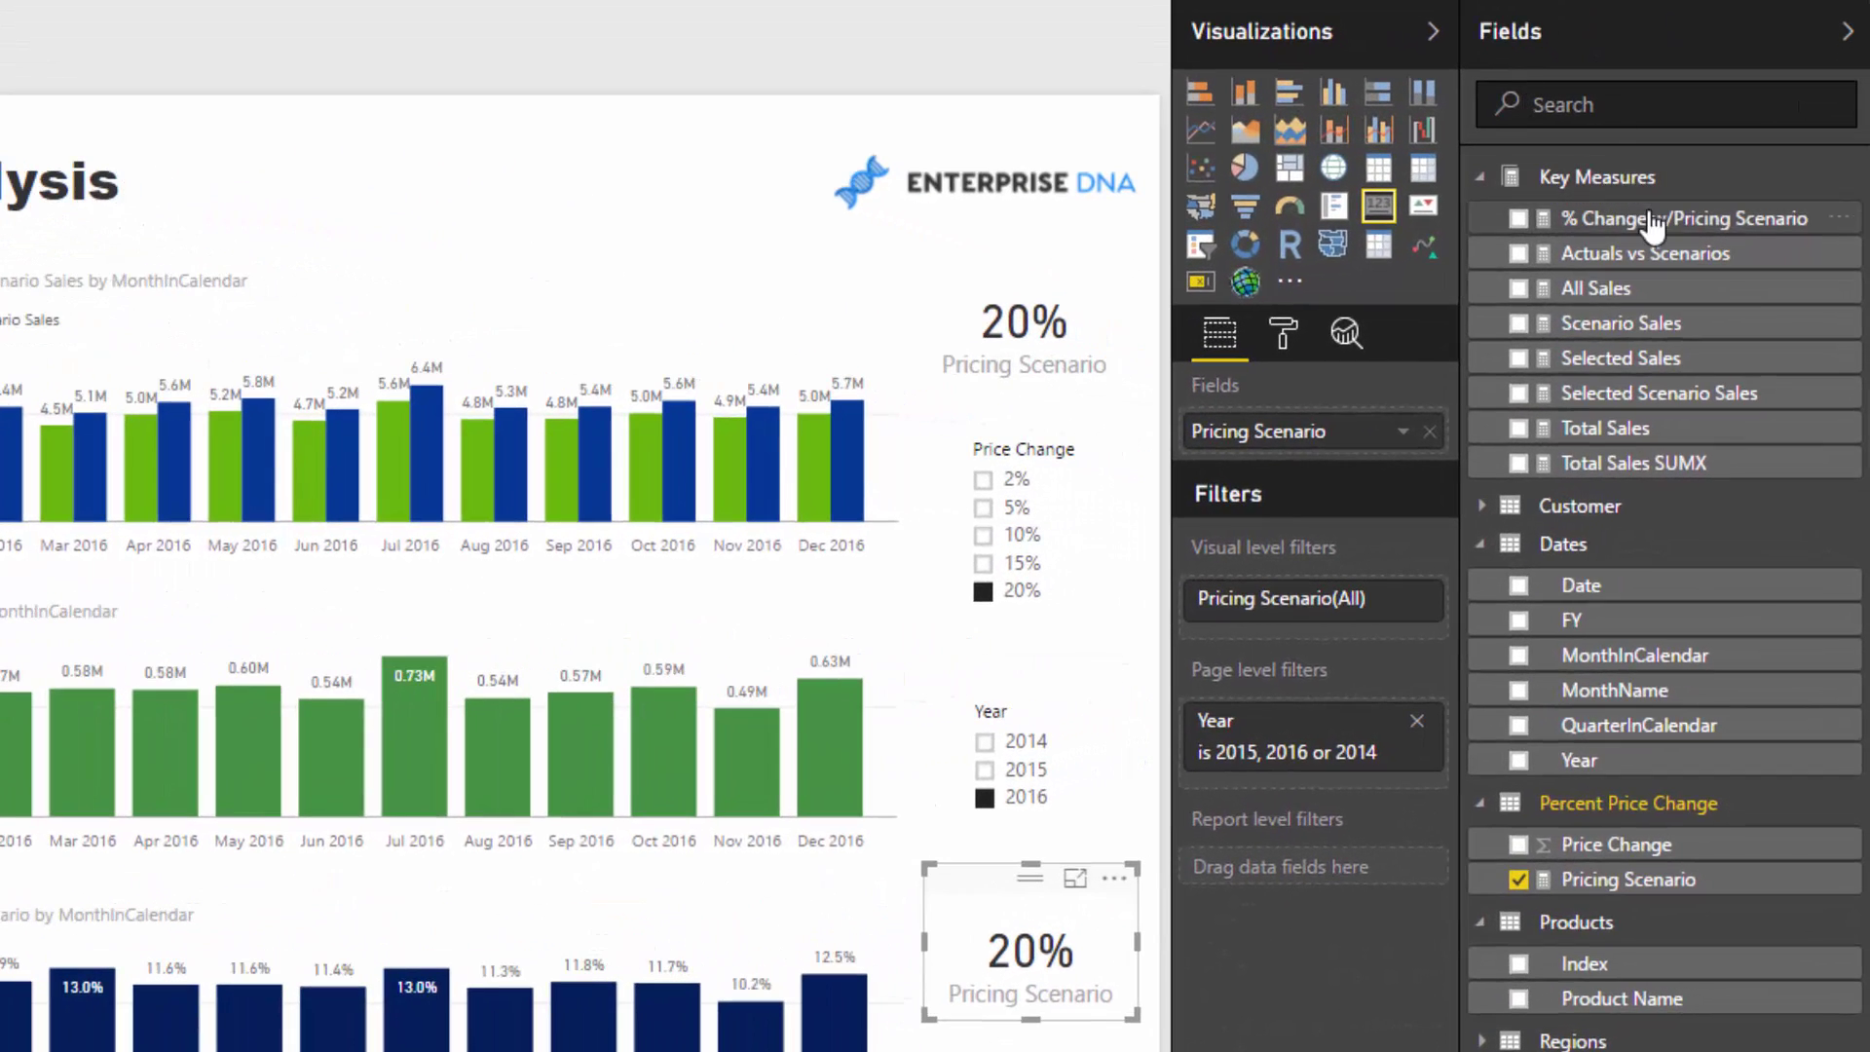
pyautogui.moveTo(1525, 220); pyautogui.dragTo(1300, 432)
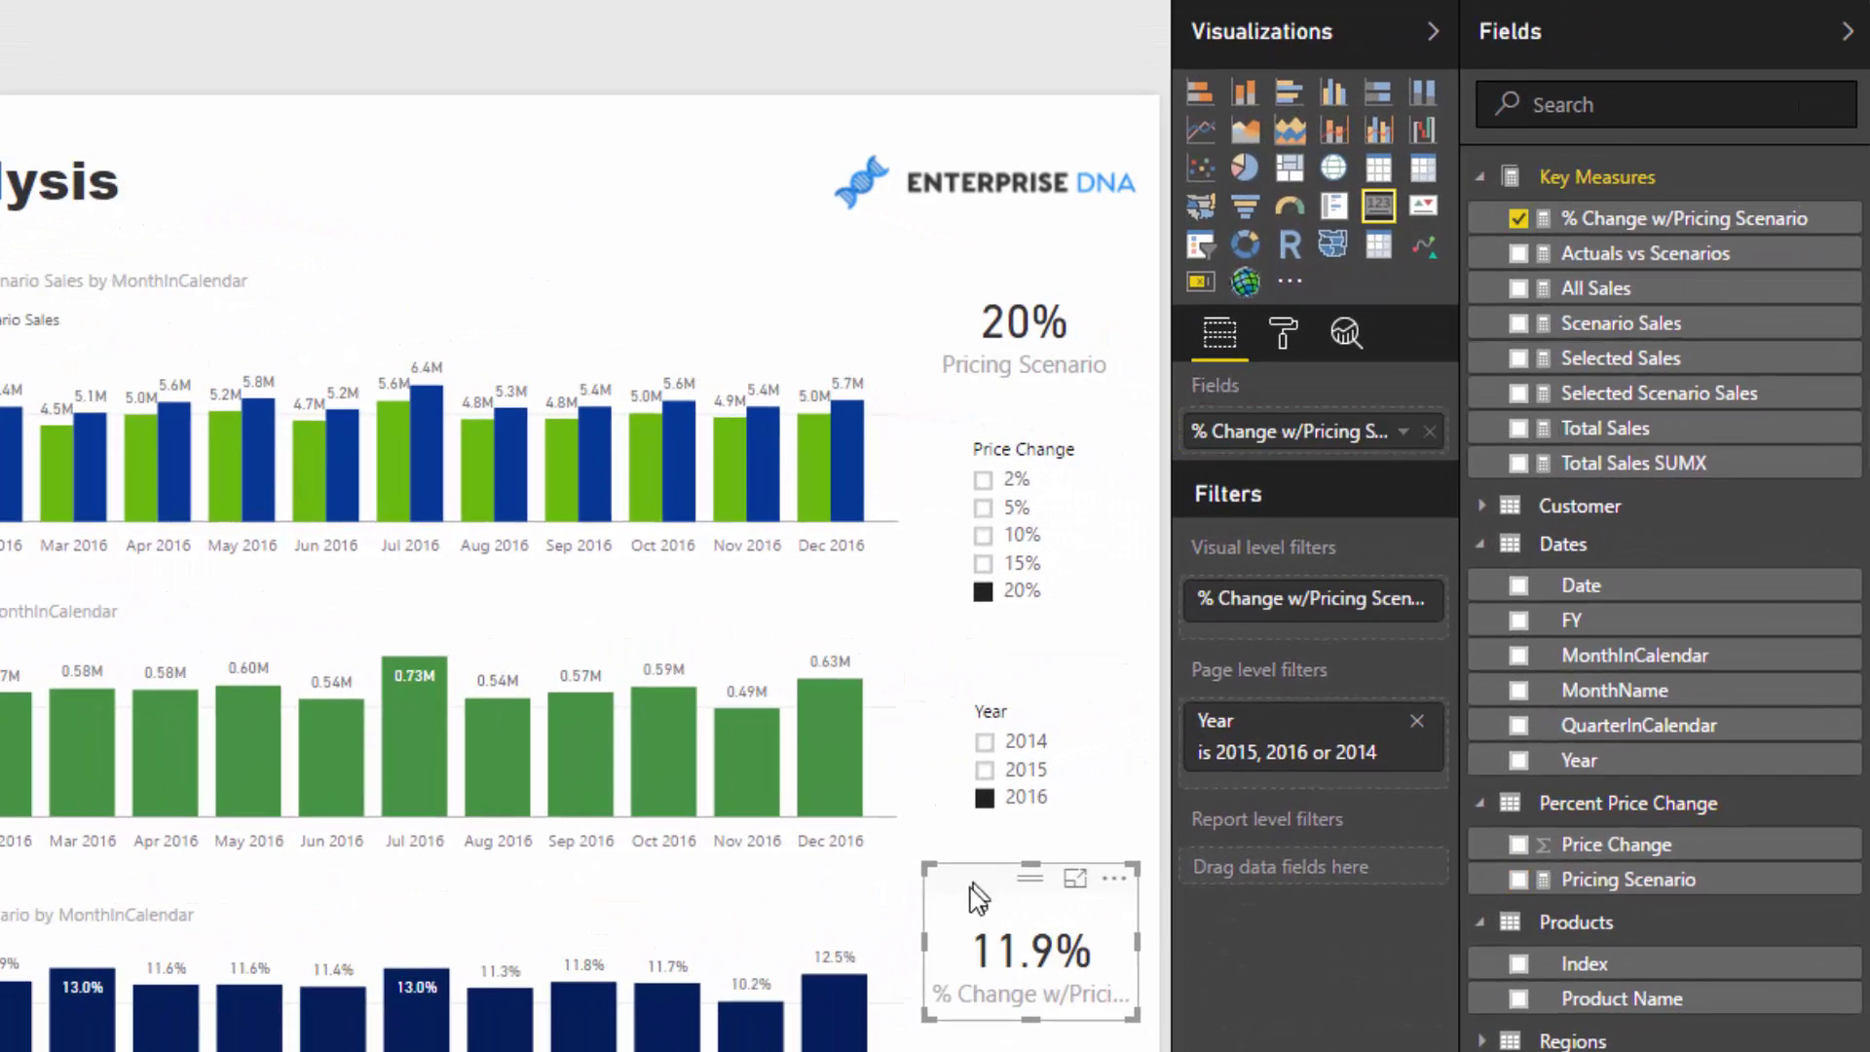
pyautogui.moveTo(972, 893); pyautogui.dragTo(973, 938)
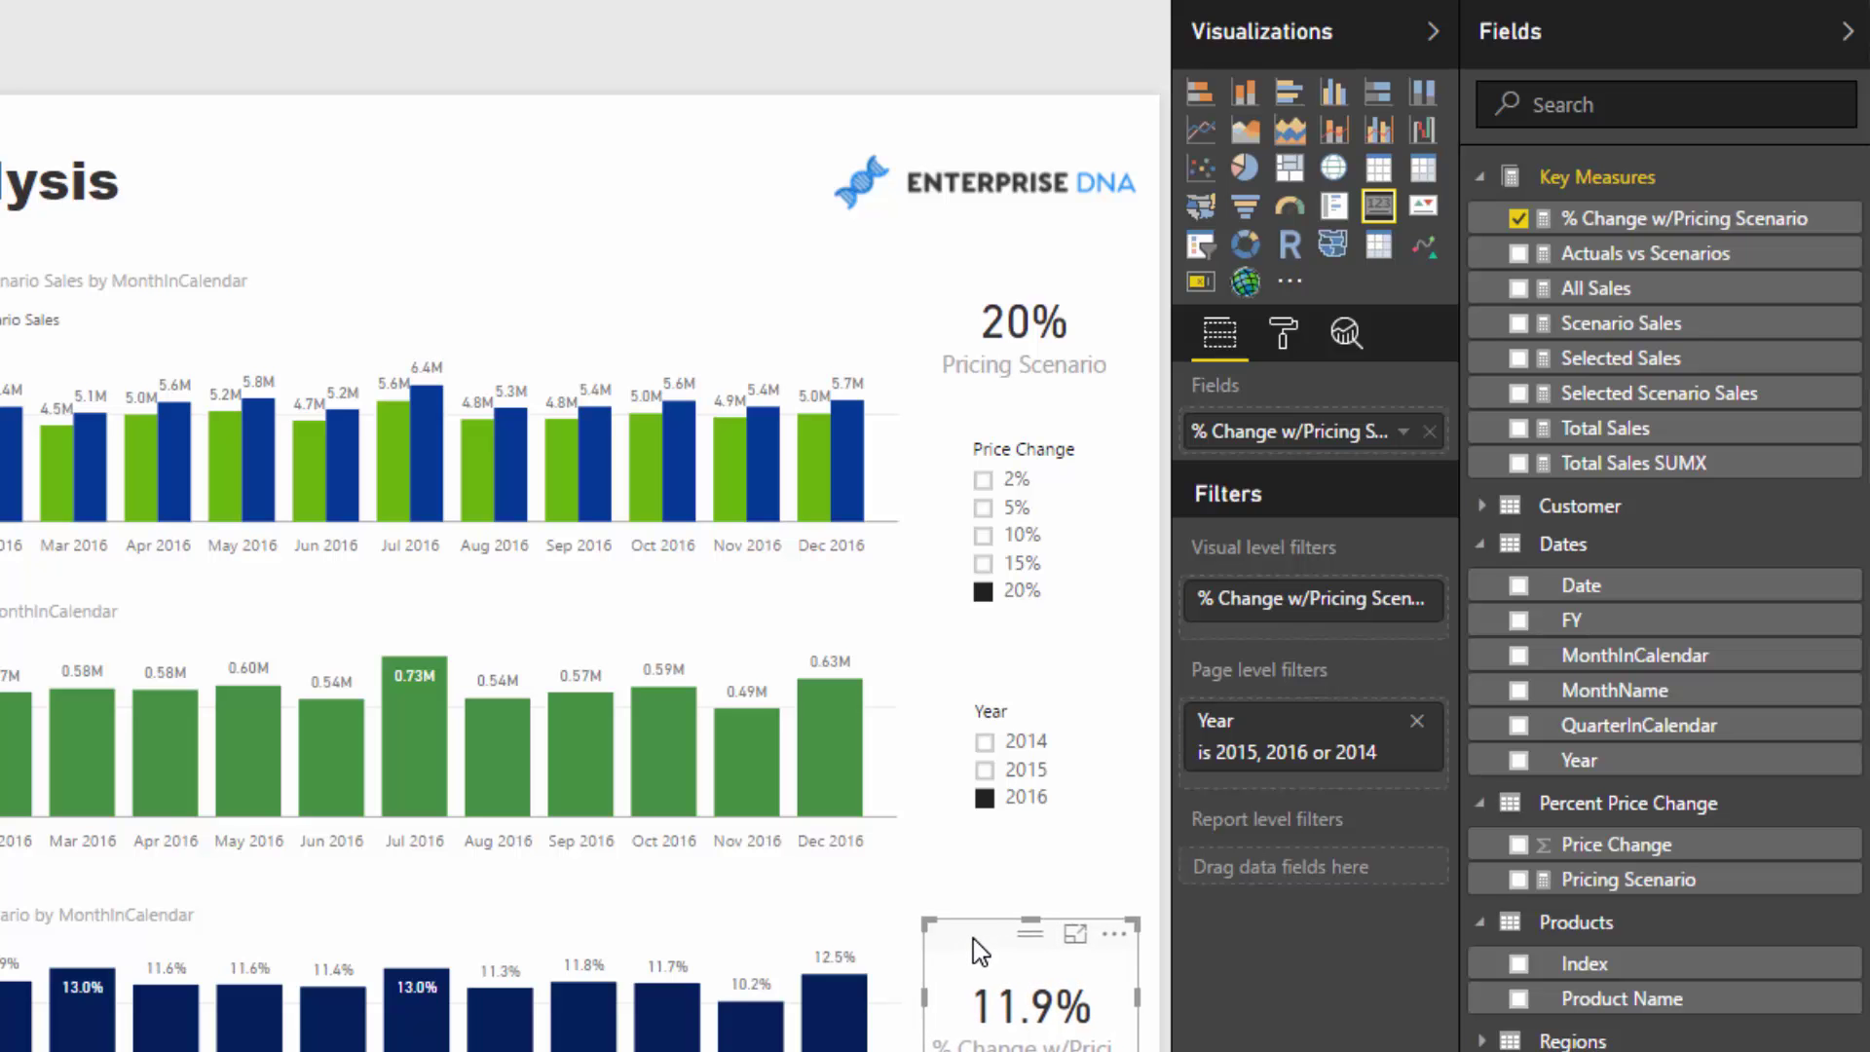
# Fine-tune the layout by lowering the Year slicer slightly, extending the product chart upward and nudging the % Change w/Pricing Scenario card.
pyautogui.click(990, 688)
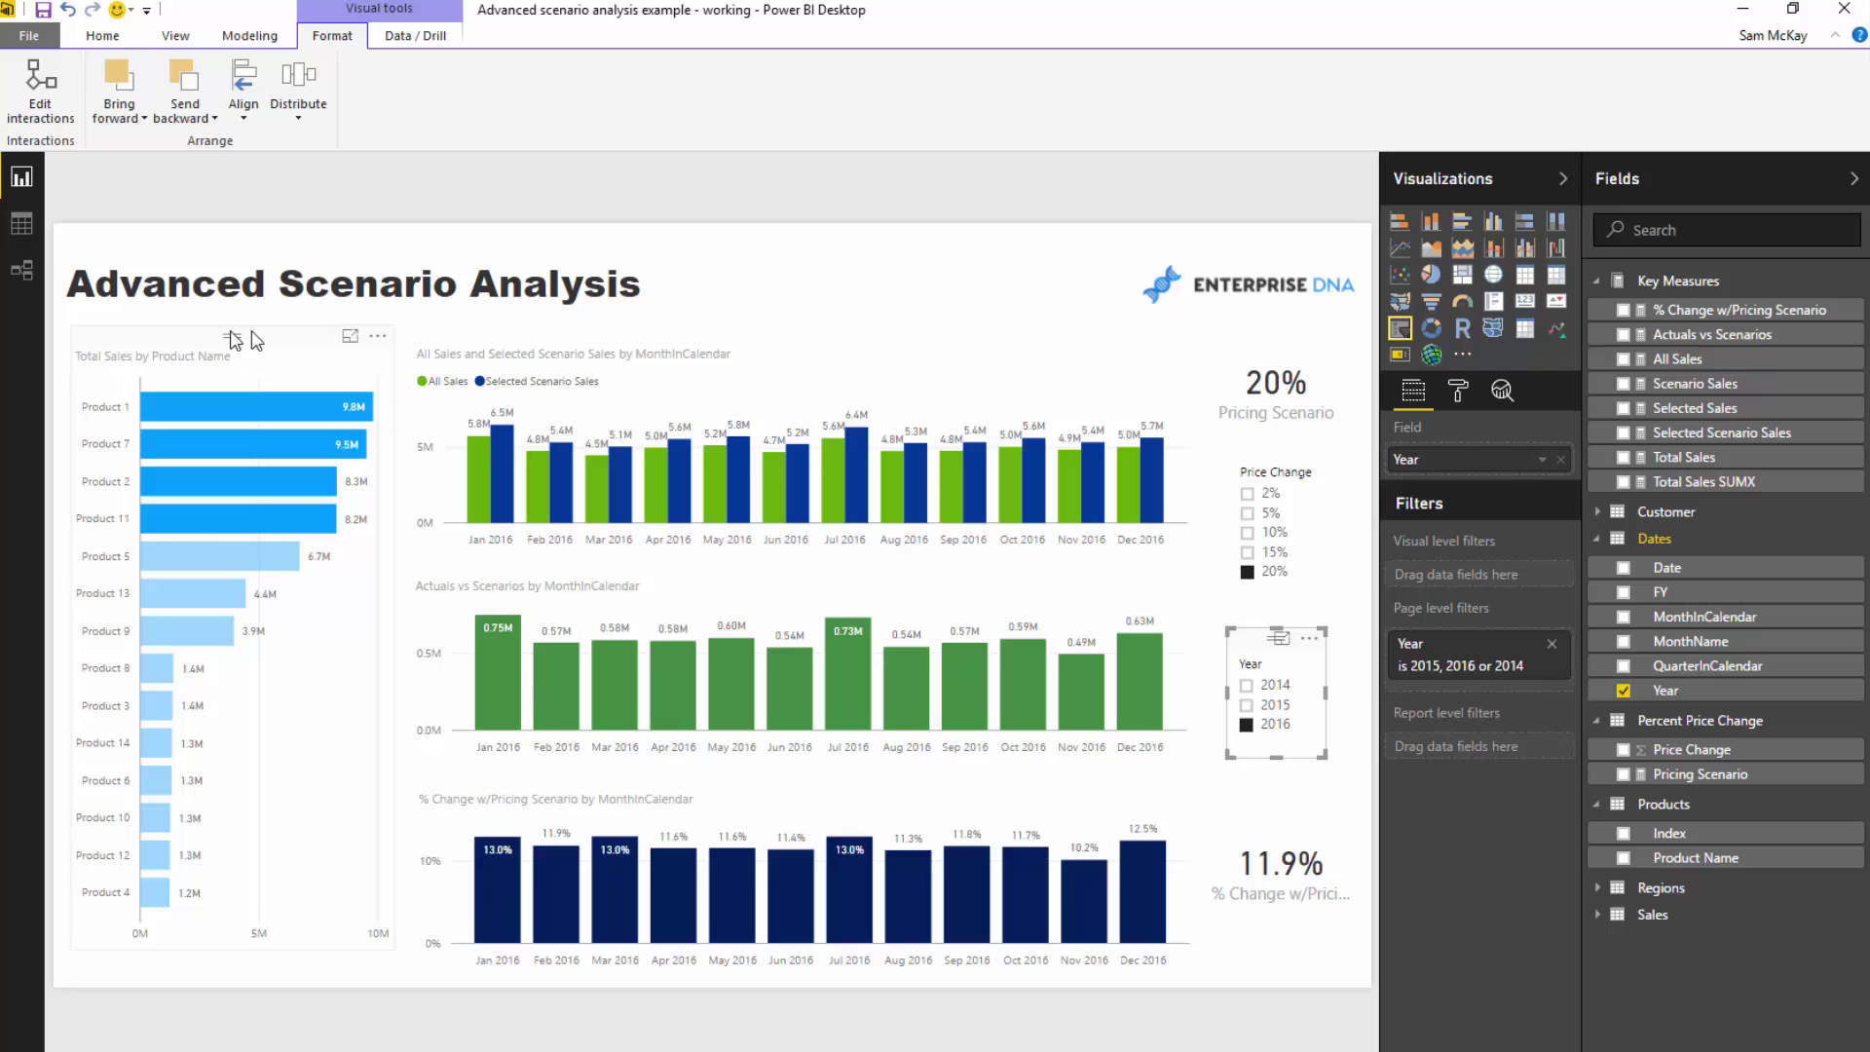
pyautogui.moveTo(231, 332); pyautogui.dragTo(237, 327)
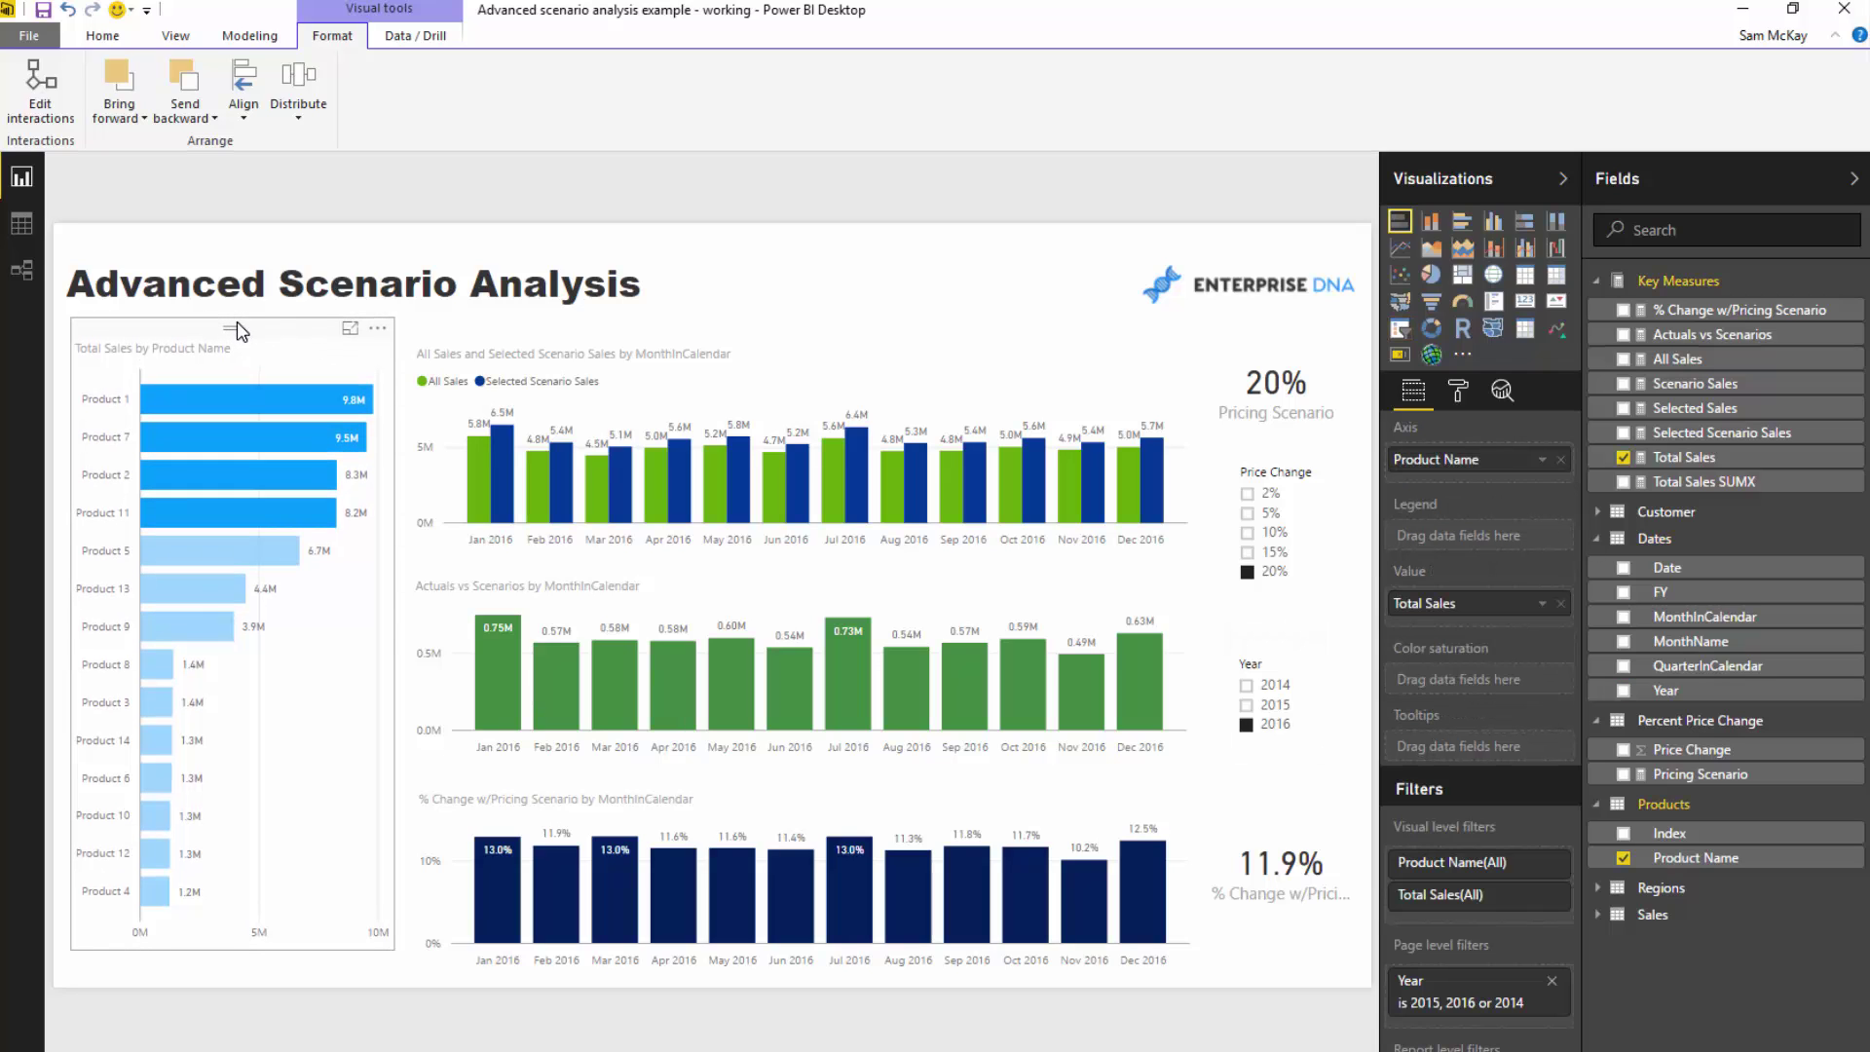
pyautogui.click(448, 343)
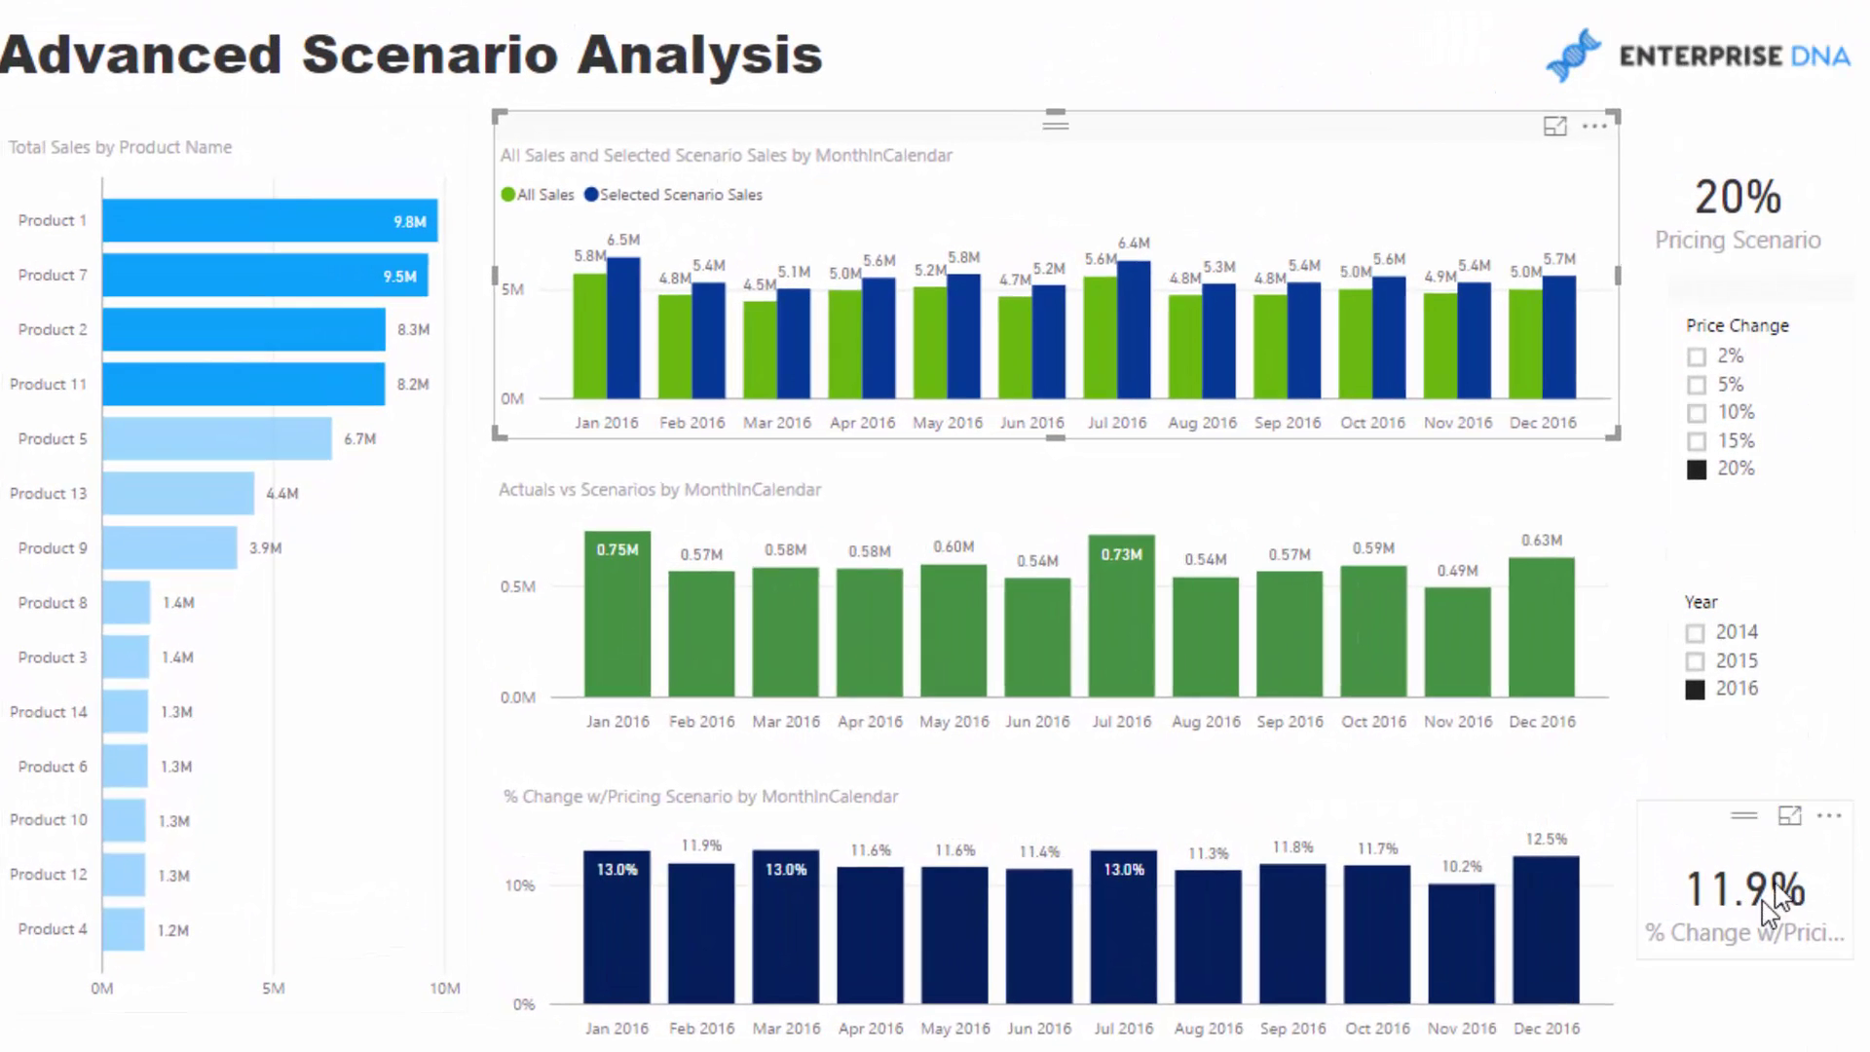
pyautogui.click(1693, 823)
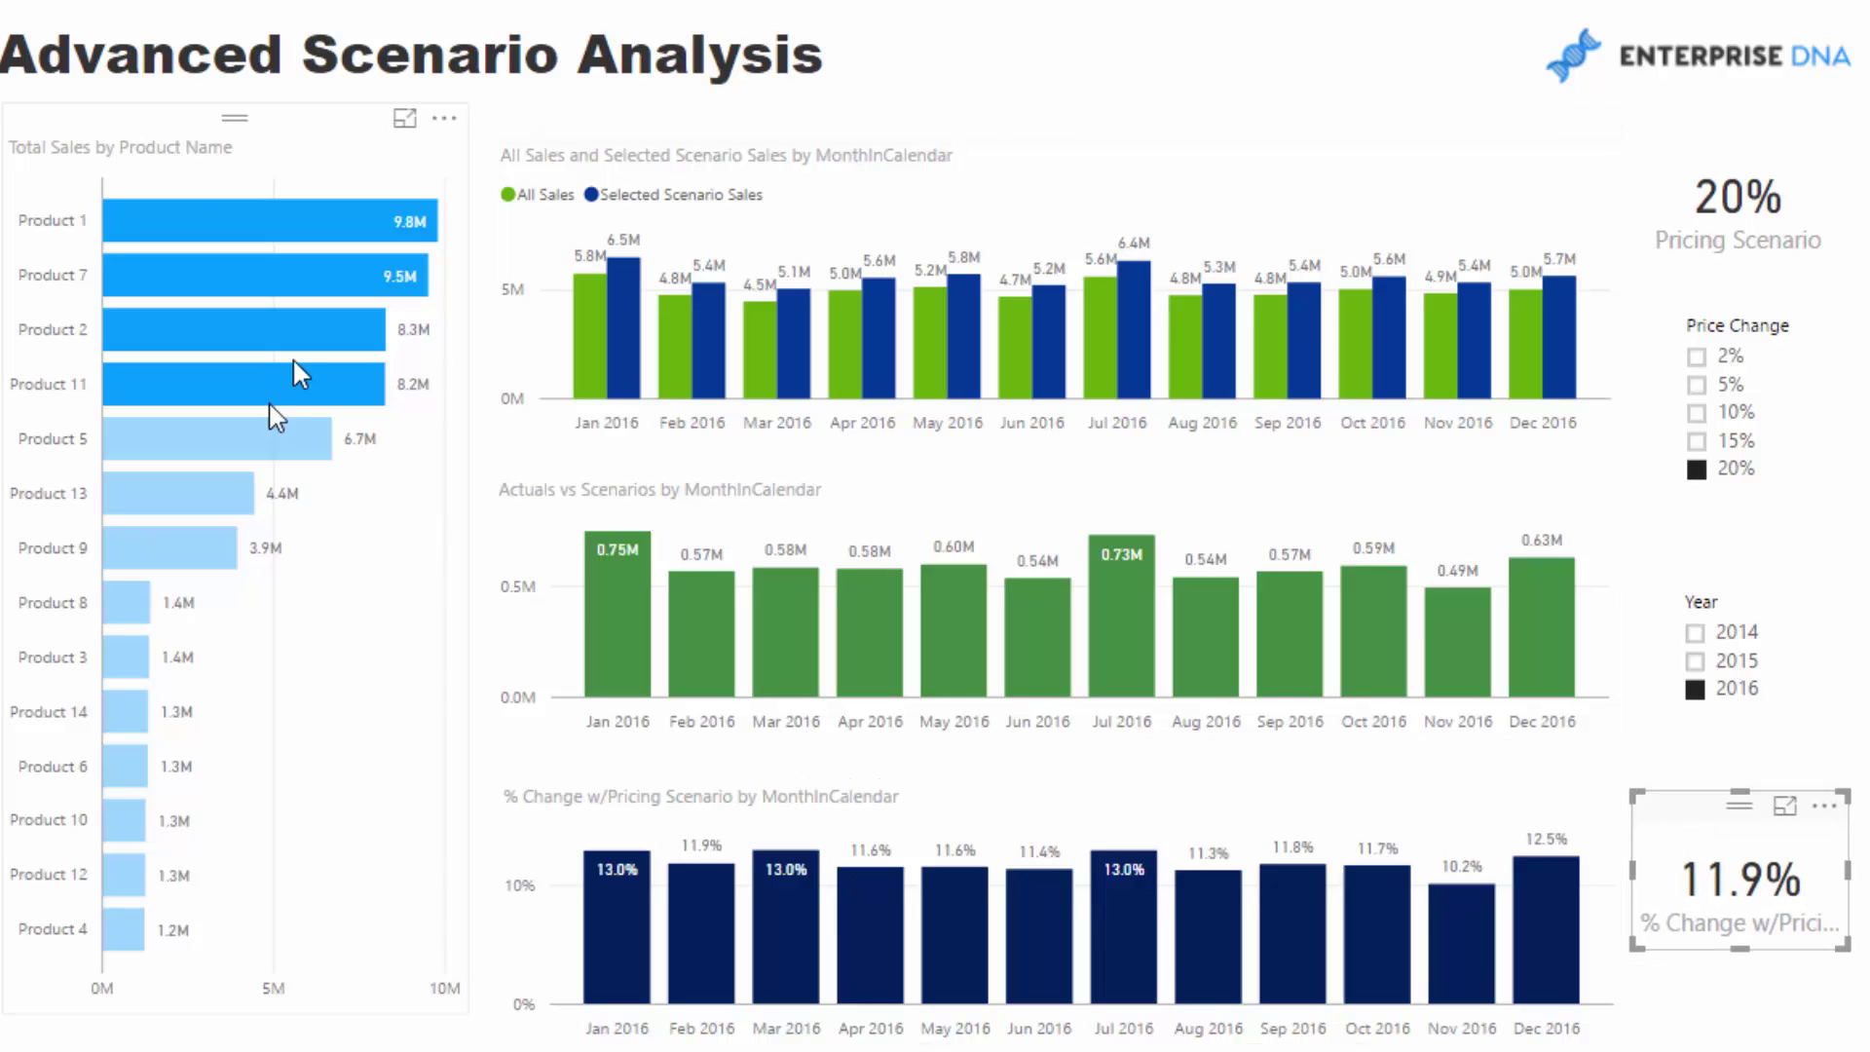
# Select Product 1 and Product 7 individually in the product chart, followed by Products 4, 12, 10, 6, 14, 3 and 8 together.
pyautogui.click(273, 226)
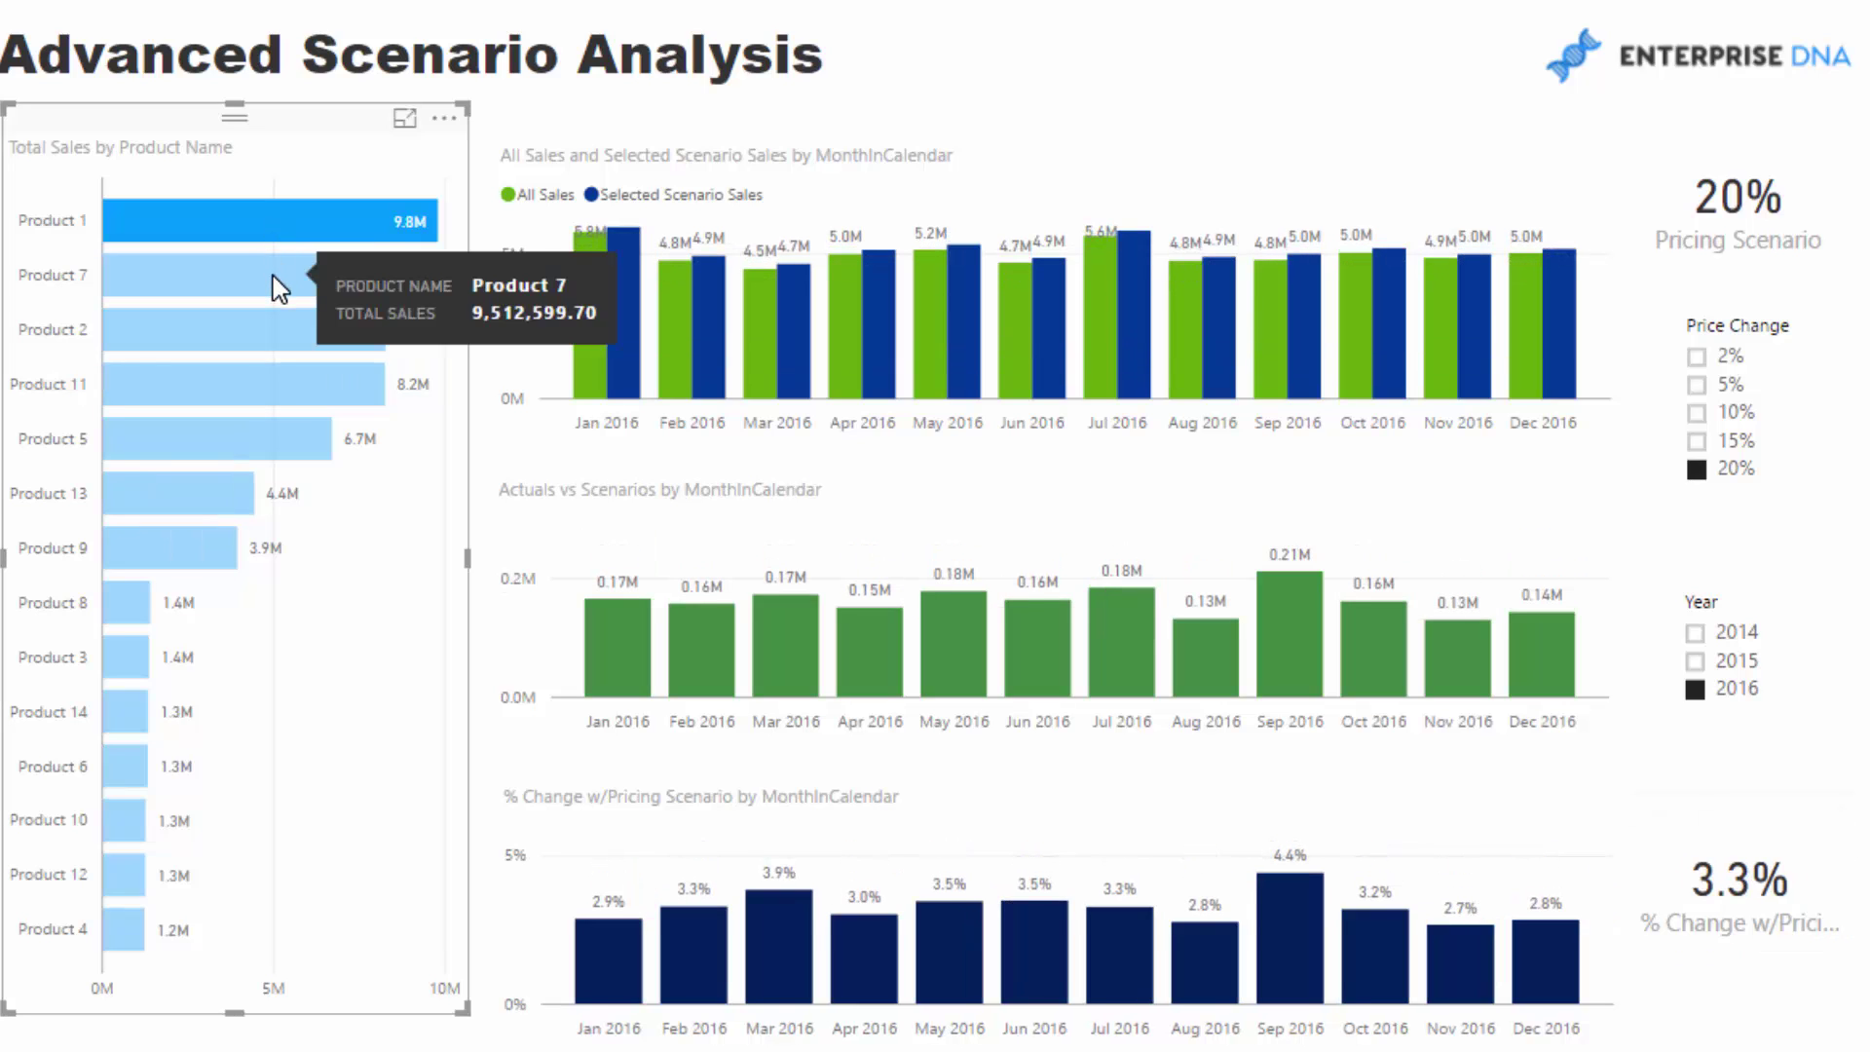
pyautogui.click(273, 277)
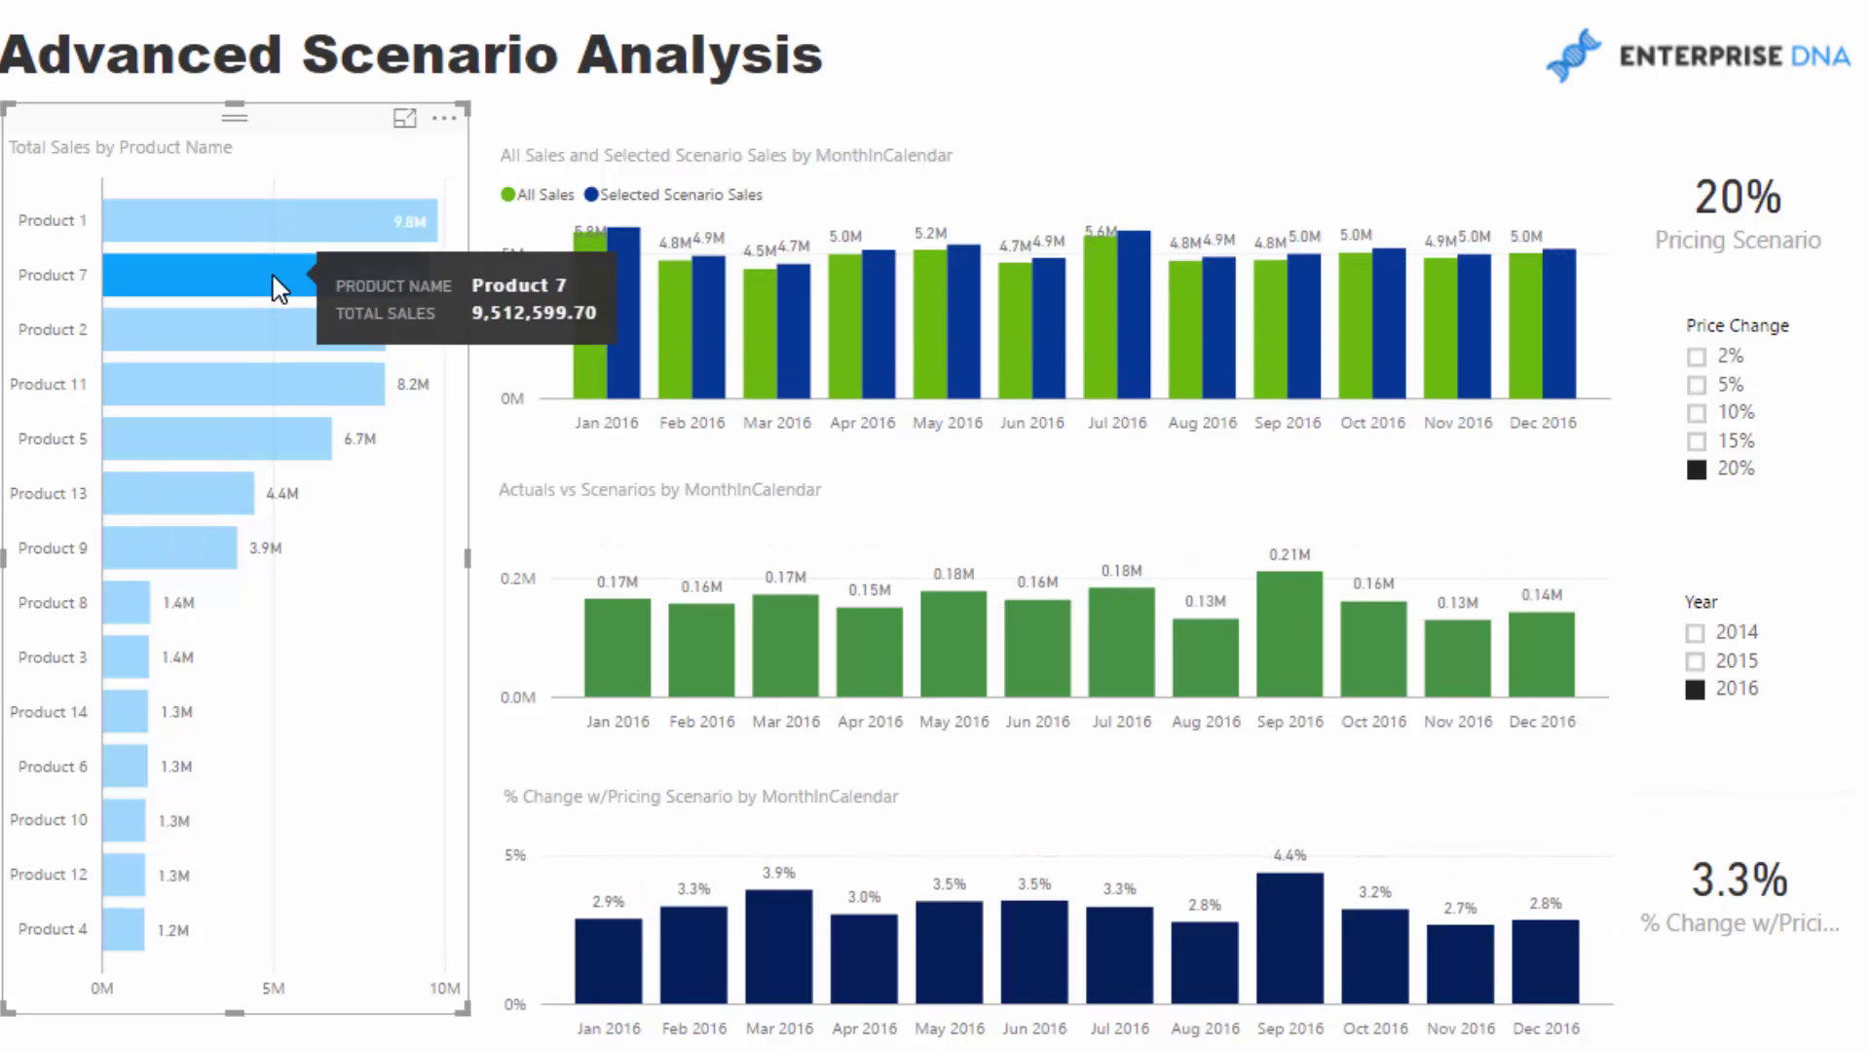
pyautogui.click(146, 930)
pyautogui.keyDown('ctrl'); pyautogui.click(124, 875); pyautogui.keyUp('ctrl')
pyautogui.keyDown('ctrl'); pyautogui.click(125, 820); pyautogui.keyUp('ctrl')
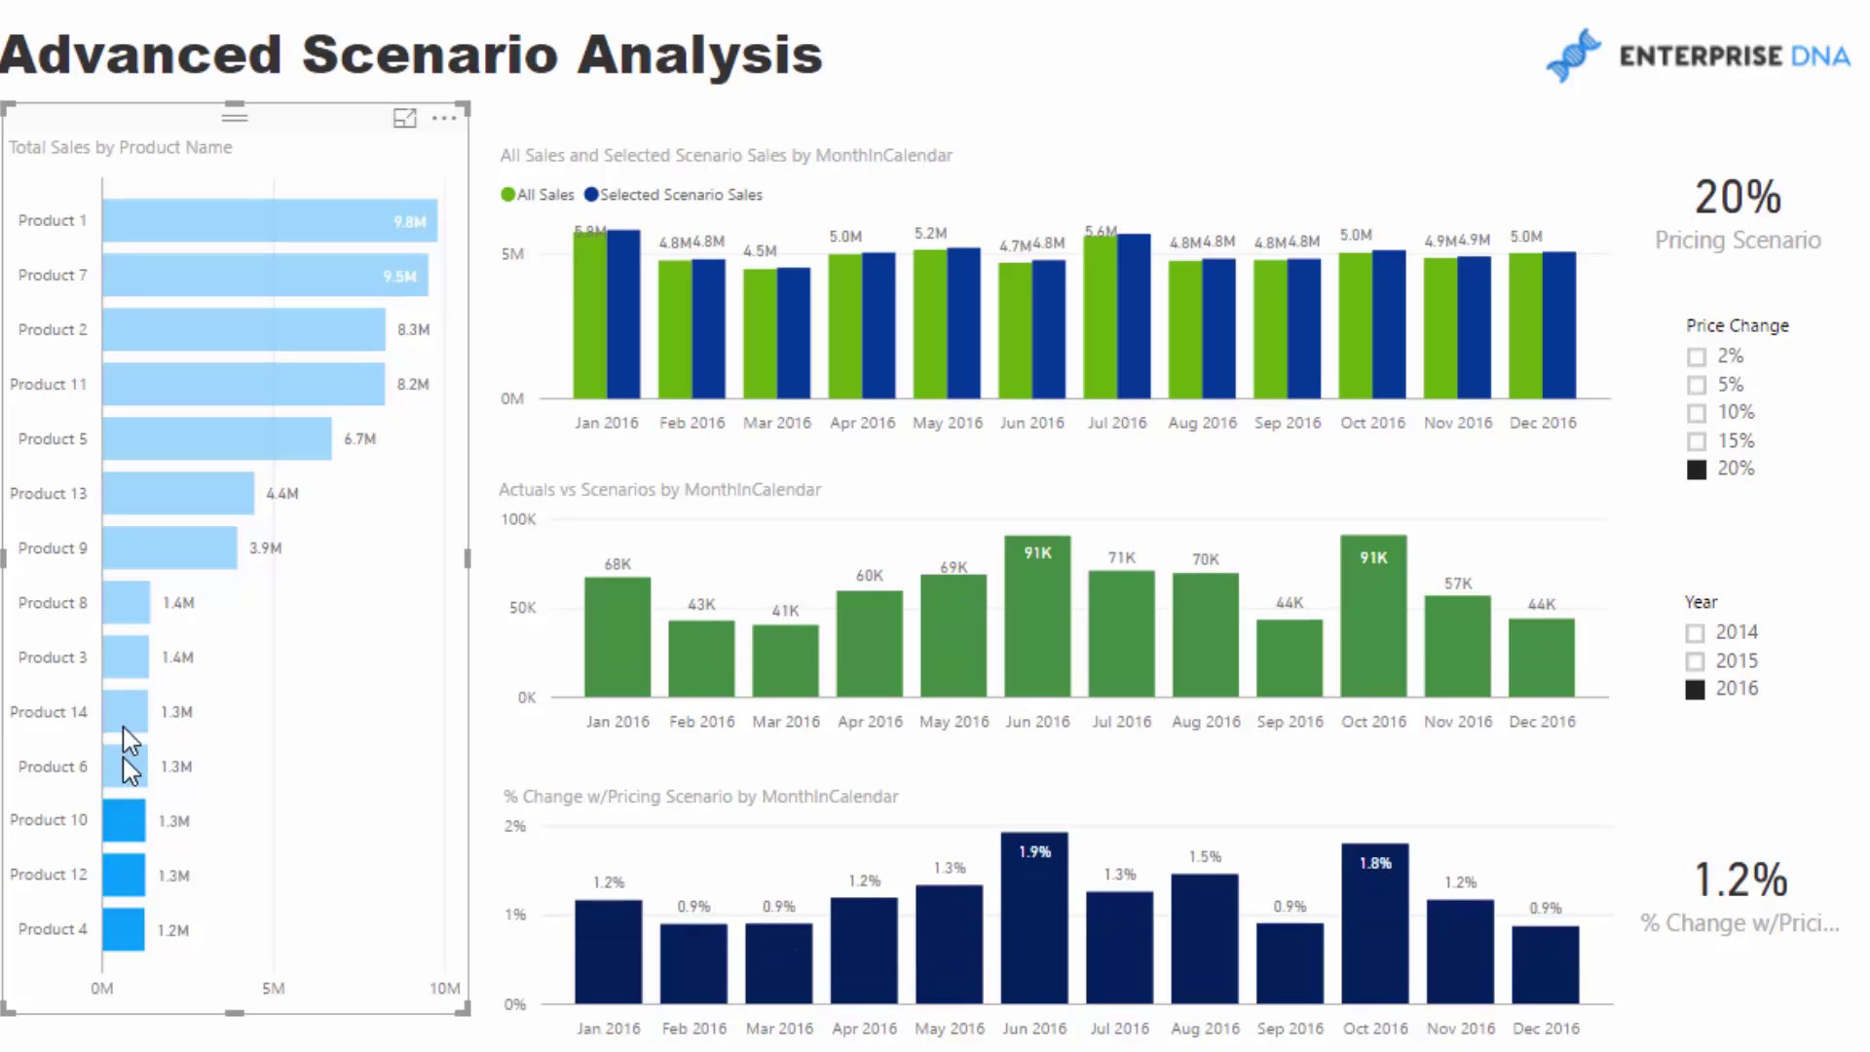
pyautogui.keyDown('ctrl'); pyautogui.click(127, 766); pyautogui.keyUp('ctrl')
pyautogui.keyDown('ctrl'); pyautogui.click(125, 711); pyautogui.keyUp('ctrl')
pyautogui.keyDown('ctrl'); pyautogui.click(123, 657); pyautogui.keyUp('ctrl')
pyautogui.keyDown('ctrl'); pyautogui.click(120, 605); pyautogui.keyUp('ctrl')
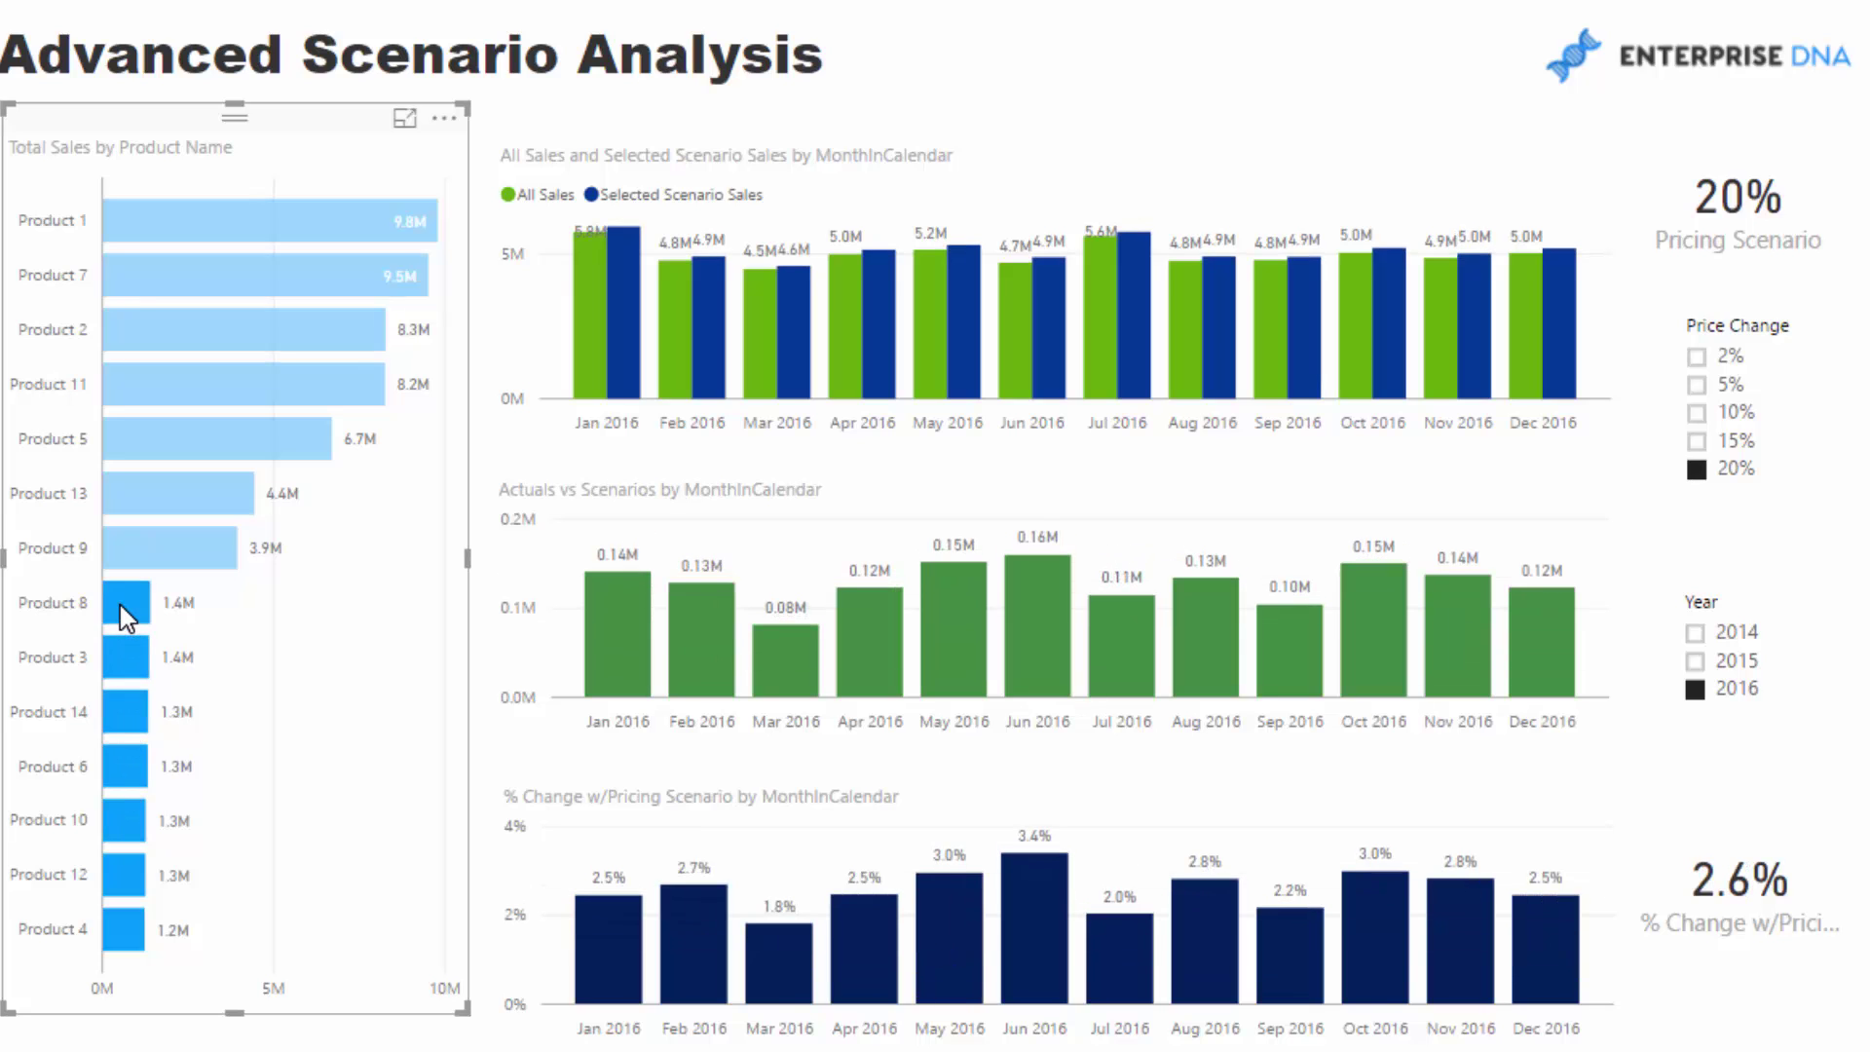